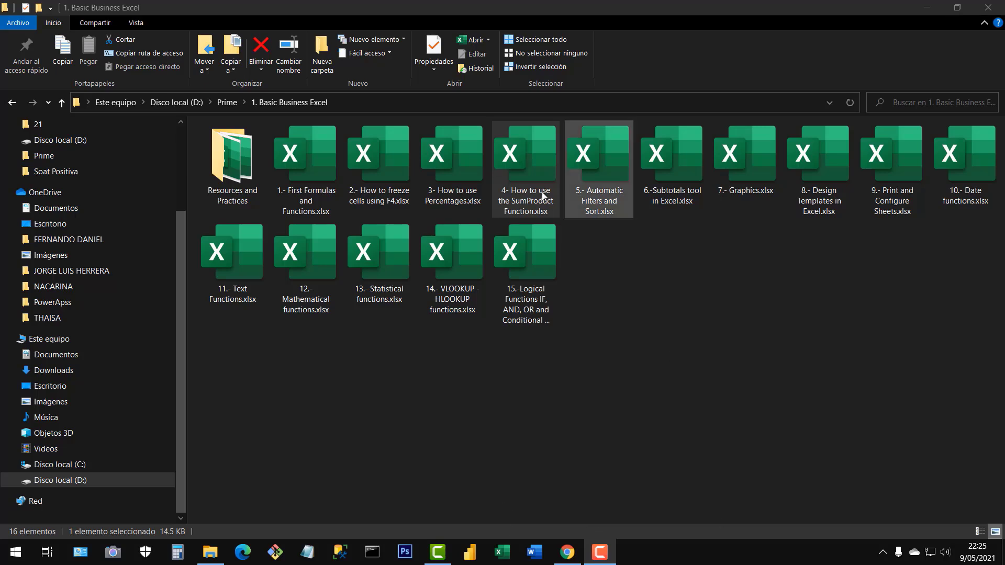
Open the workbook "4- How to use the SumProduct Function.xlsx" and go to Sheet1.
{"action": "left_click", "coordinate": [525, 156]}
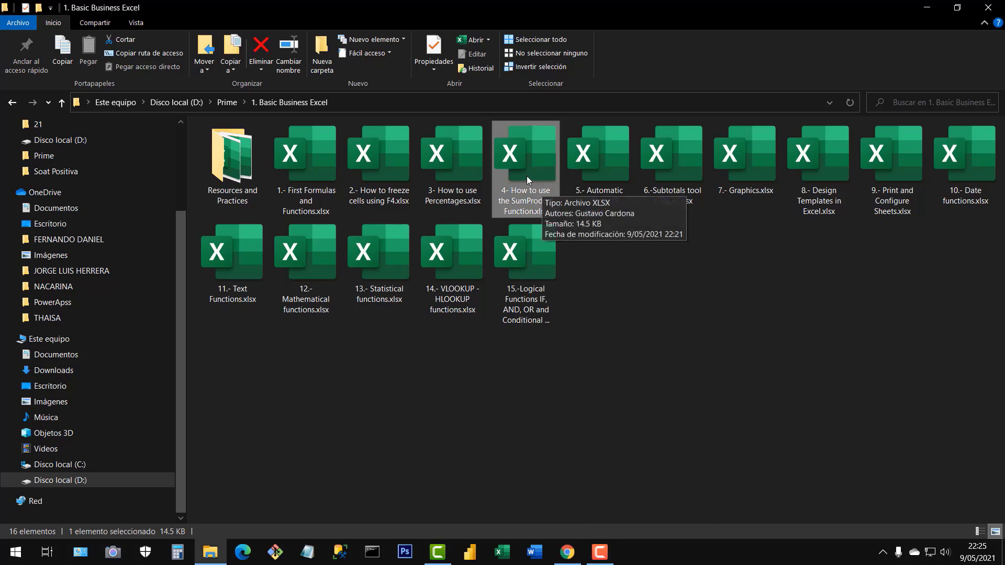
{"action": "double_click", "coordinate": [527, 177]}
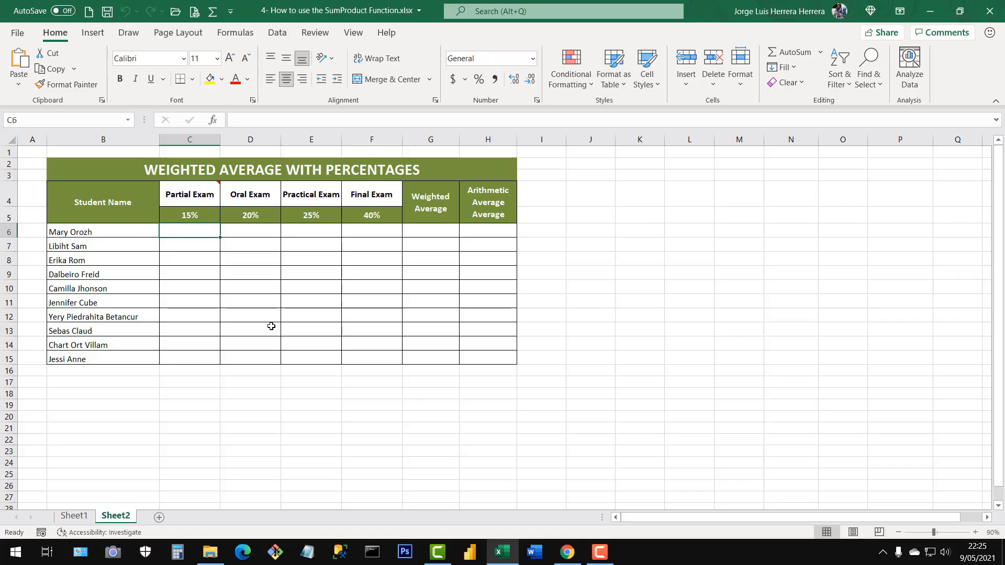
{"action": "left_click", "coordinate": [81, 517]}
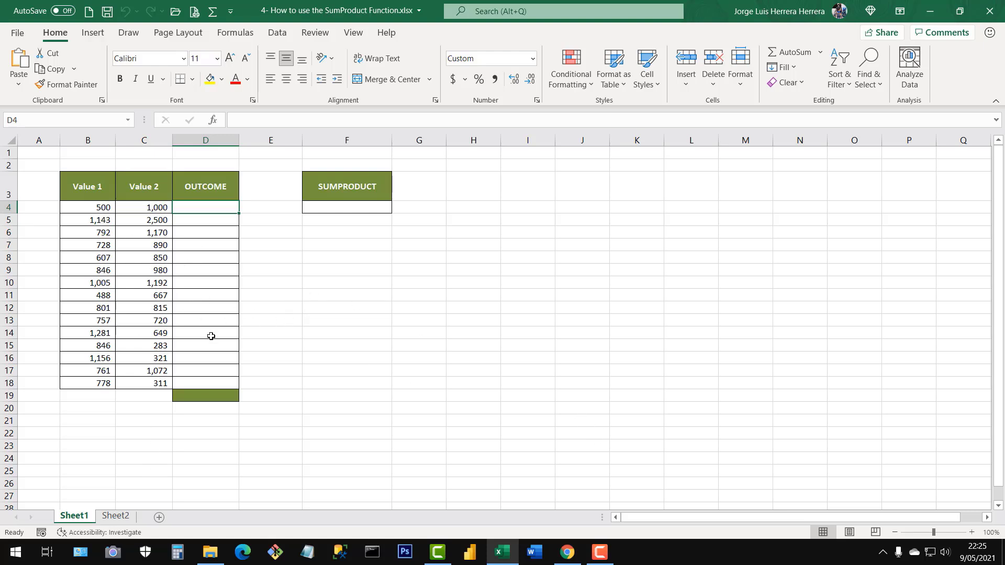
Examine the Value 1, Value 2 and OUTCOME columns and their first row of data on Sheet1.
{"action": "left_click", "coordinate": [209, 335]}
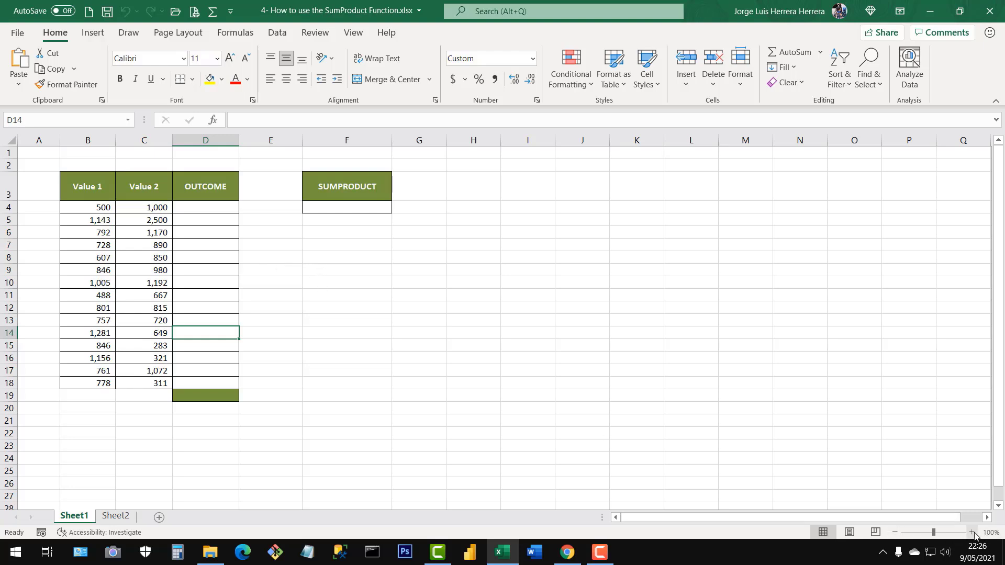
{"action": "left_click", "coordinate": [972, 532]}
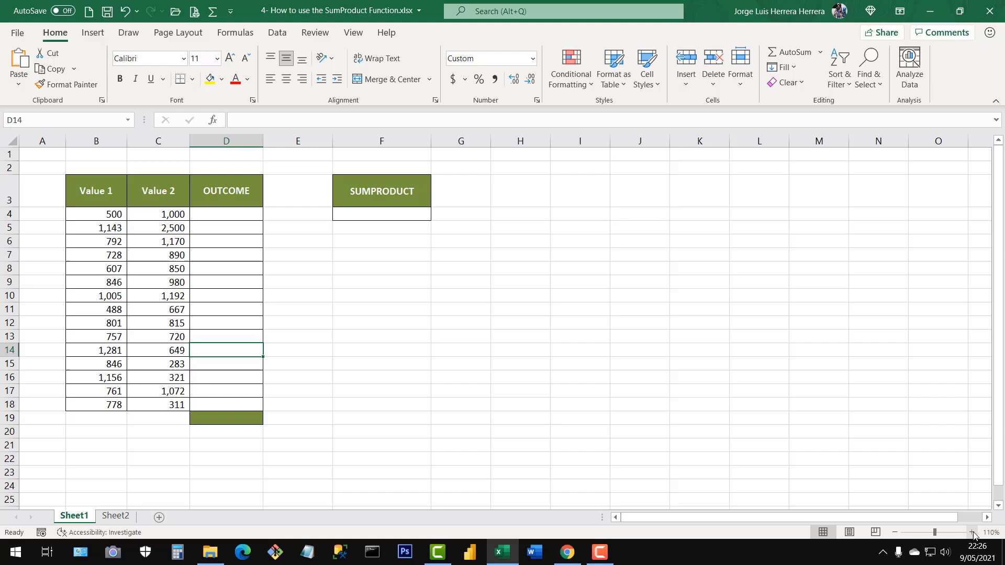
{"action": "left_click", "coordinate": [222, 215]}
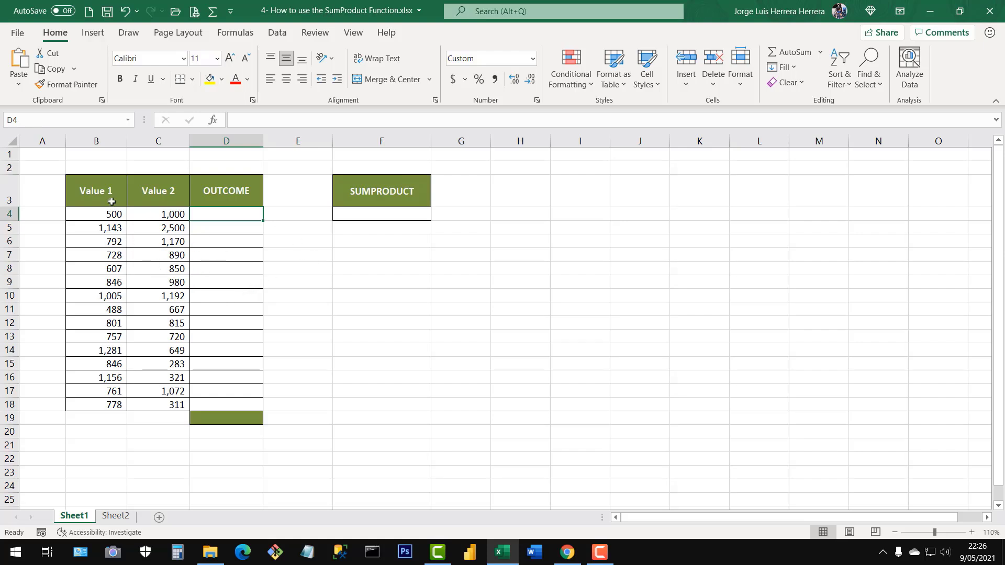
{"action": "left_click_drag", "start_coordinate": [112, 201], "coordinate": [112, 403]}
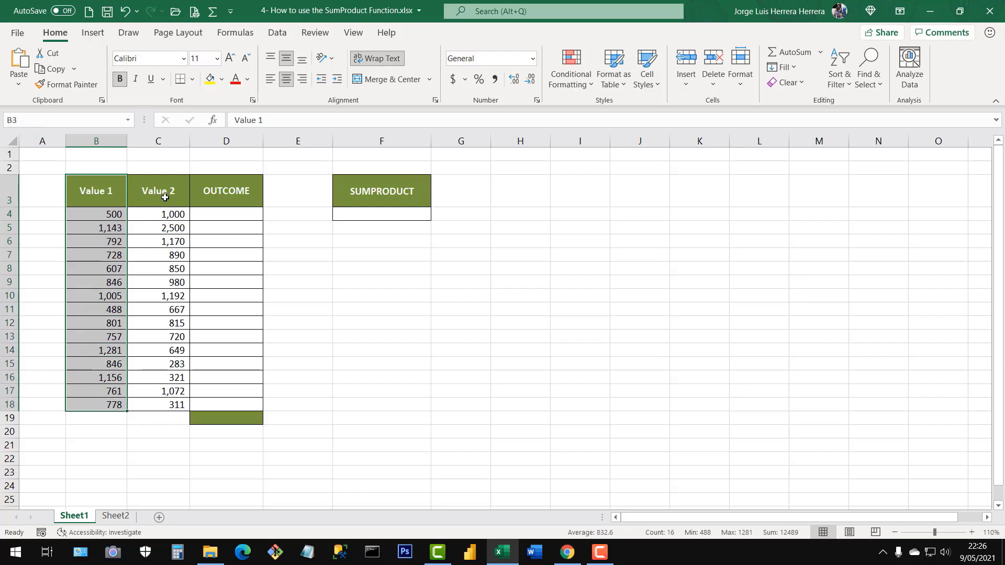
{"action": "left_click_drag", "start_coordinate": [164, 197], "coordinate": [166, 403]}
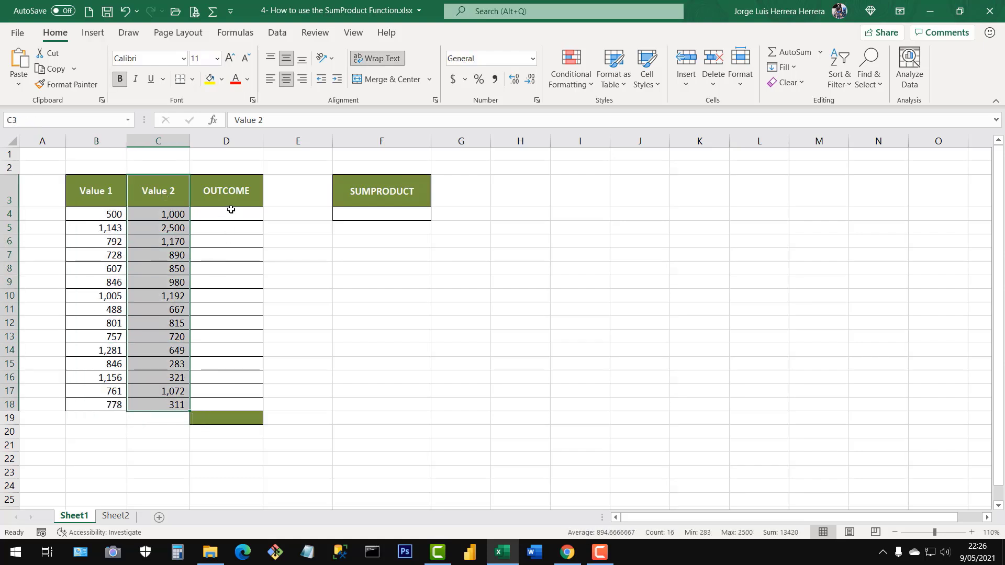
{"action": "left_click_drag", "start_coordinate": [231, 203], "coordinate": [221, 404]}
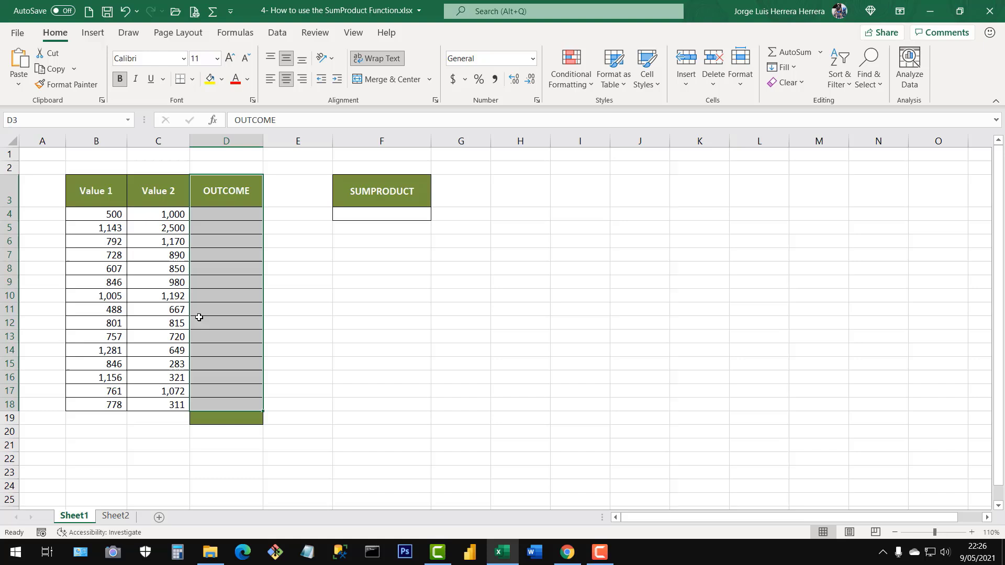
{"action": "left_click", "coordinate": [111, 215]}
{"action": "left_click", "coordinate": [167, 213]}
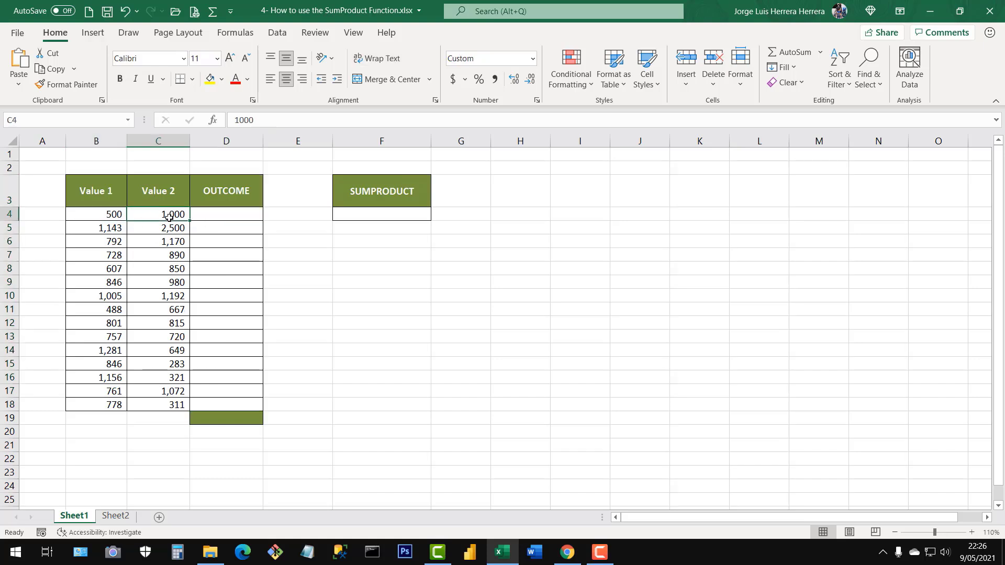
Set the first Value 1 entry in cell B4 to 20.
{"action": "left_click", "coordinate": [107, 212]}
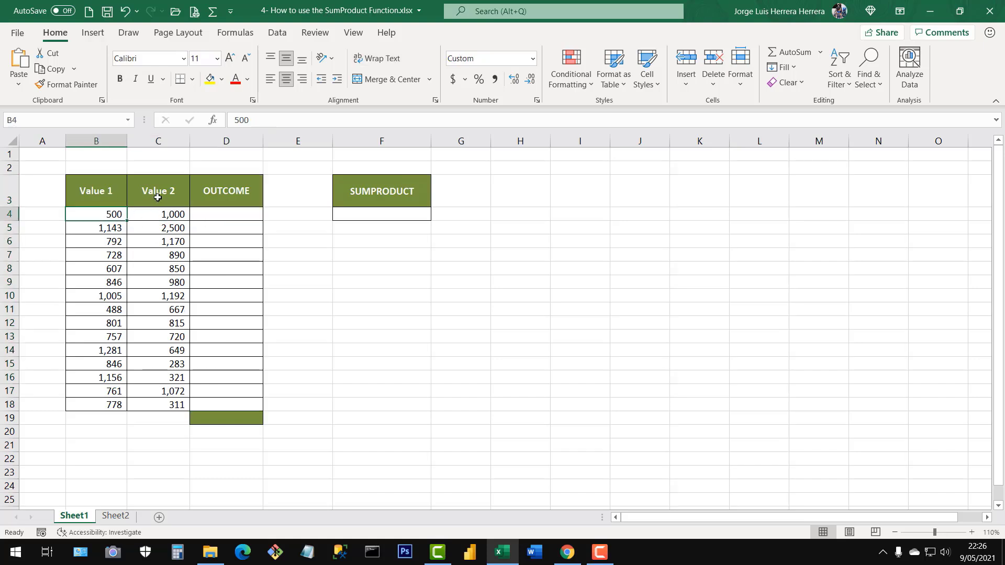
{"action": "key", "text": "BackSpace"}
{"action": "type", "text": "2"}
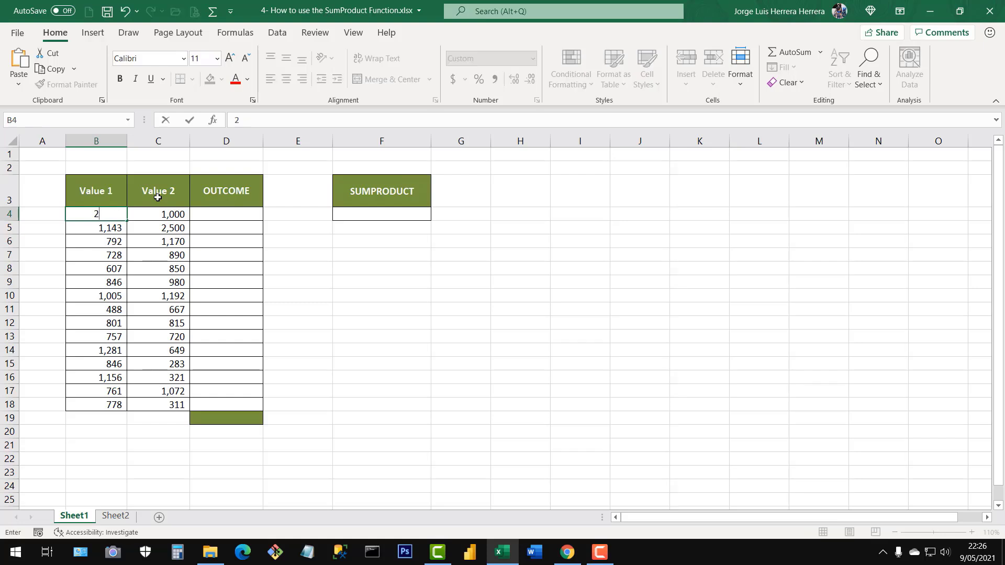
{"action": "type", "text": "0"}
{"action": "key", "text": "Return"}
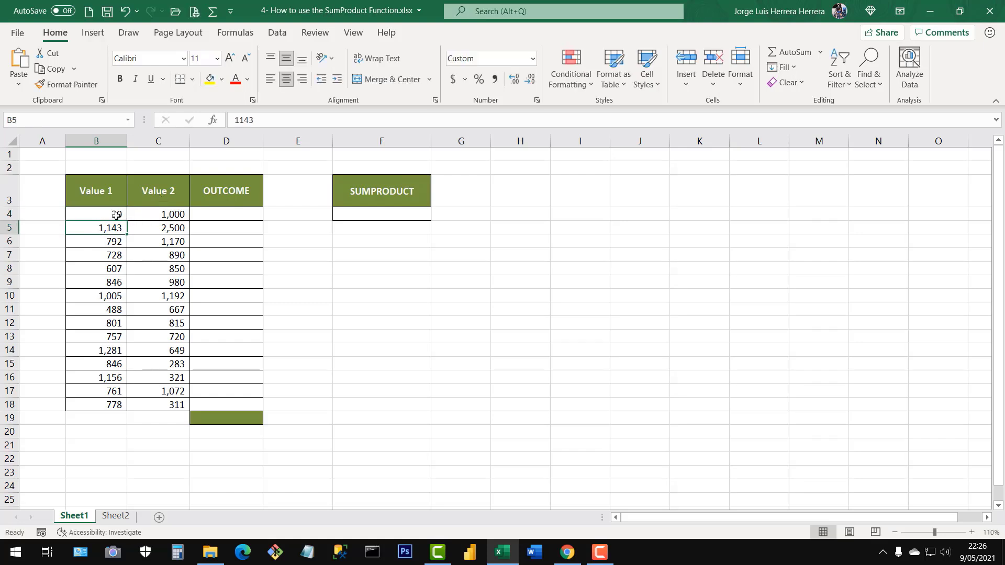
Multiply the two values with =B4*C4 in D4 and fill the formula down the OUTCOME column to D18.
{"action": "left_click", "coordinate": [172, 215]}
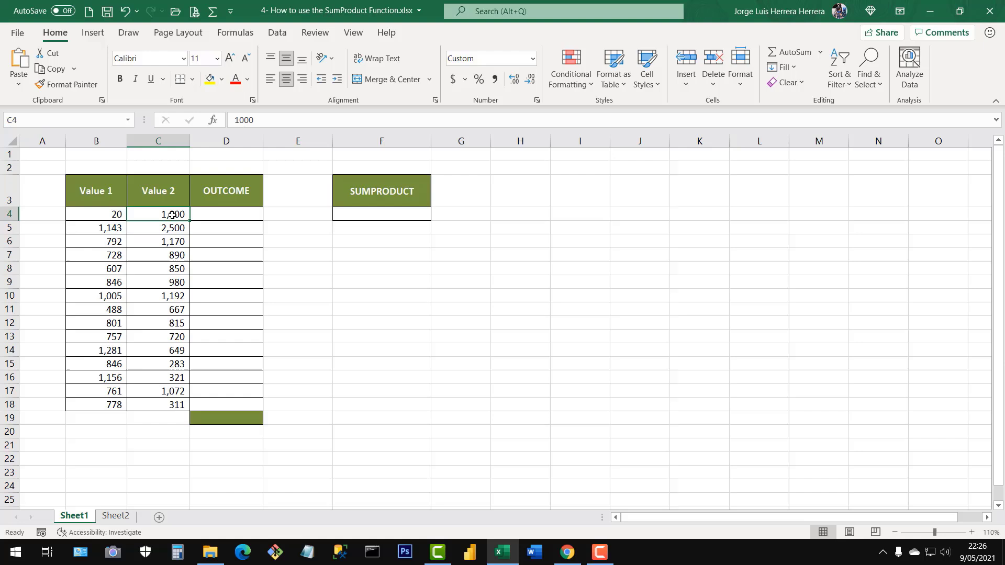
{"action": "left_click", "coordinate": [235, 212]}
{"action": "type", "text": "="}
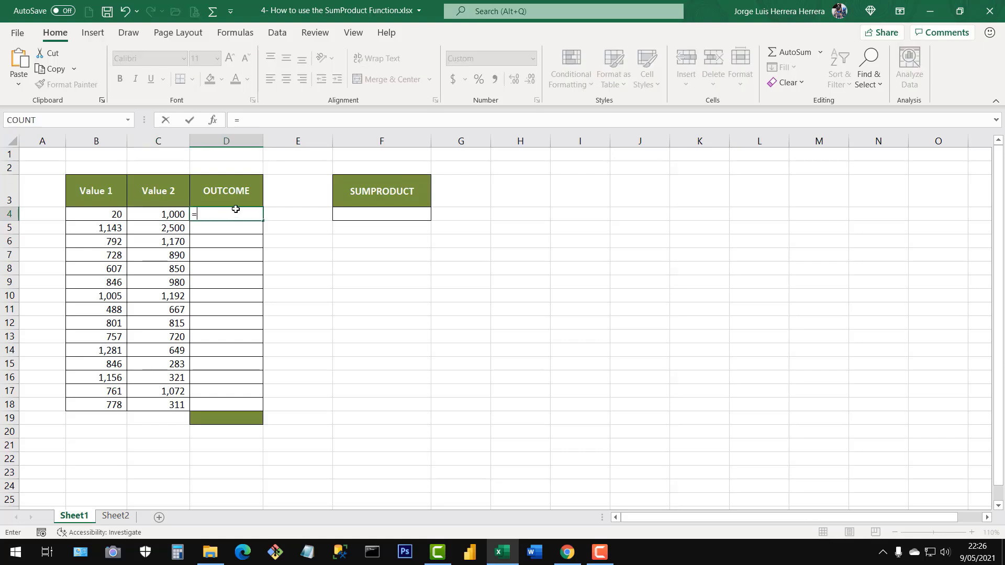
{"action": "left_click", "coordinate": [116, 213]}
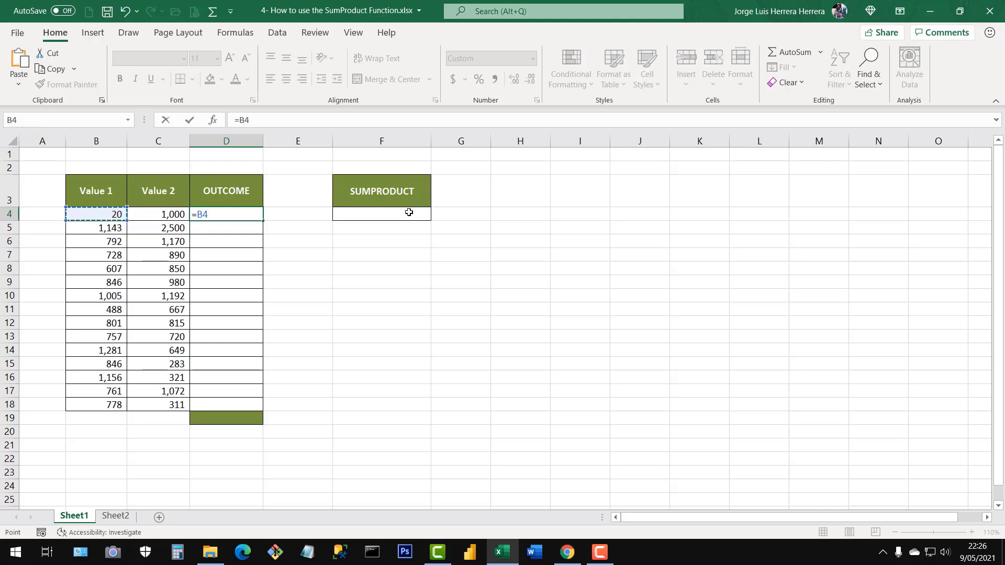
{"action": "type", "text": "*"}
{"action": "left_click", "coordinate": [163, 215]}
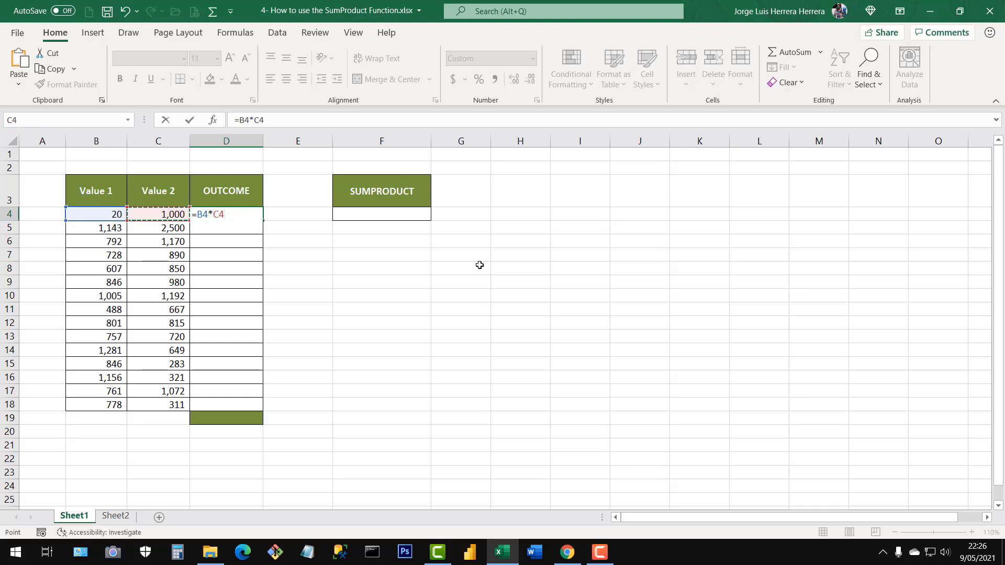
{"action": "key", "text": "Return"}
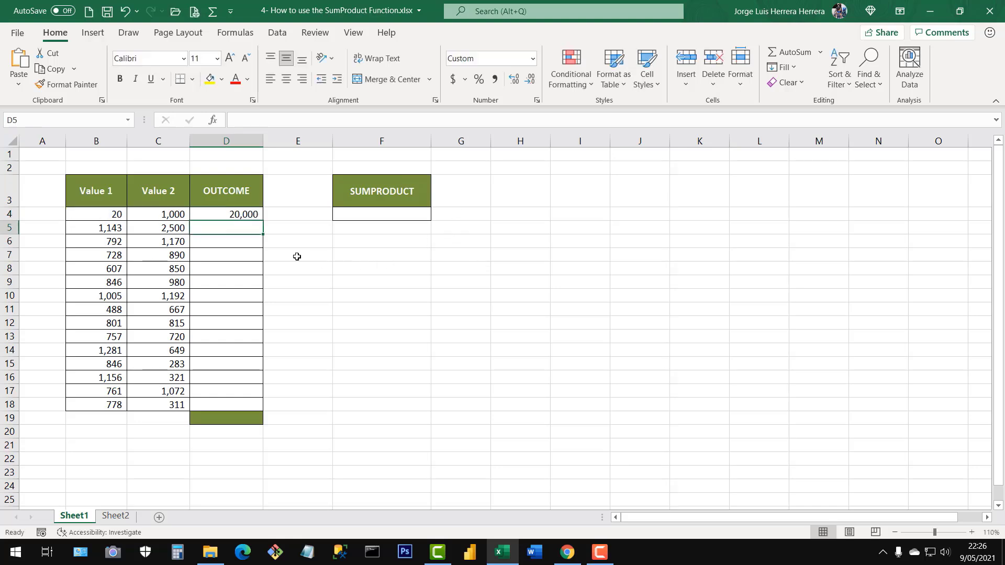
{"action": "left_click", "coordinate": [242, 215]}
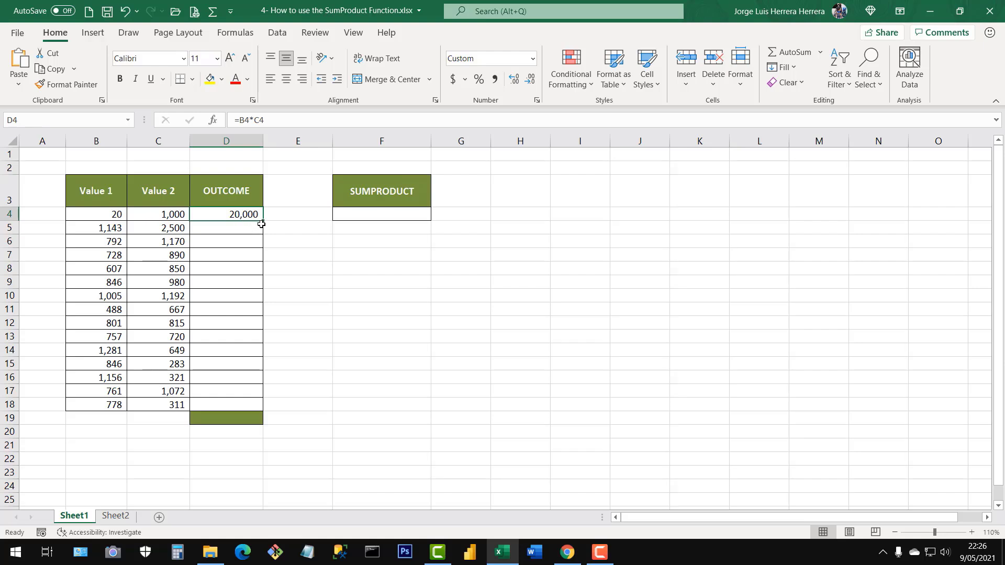
{"action": "left_click_drag", "start_coordinate": [263, 223], "coordinate": [261, 408]}
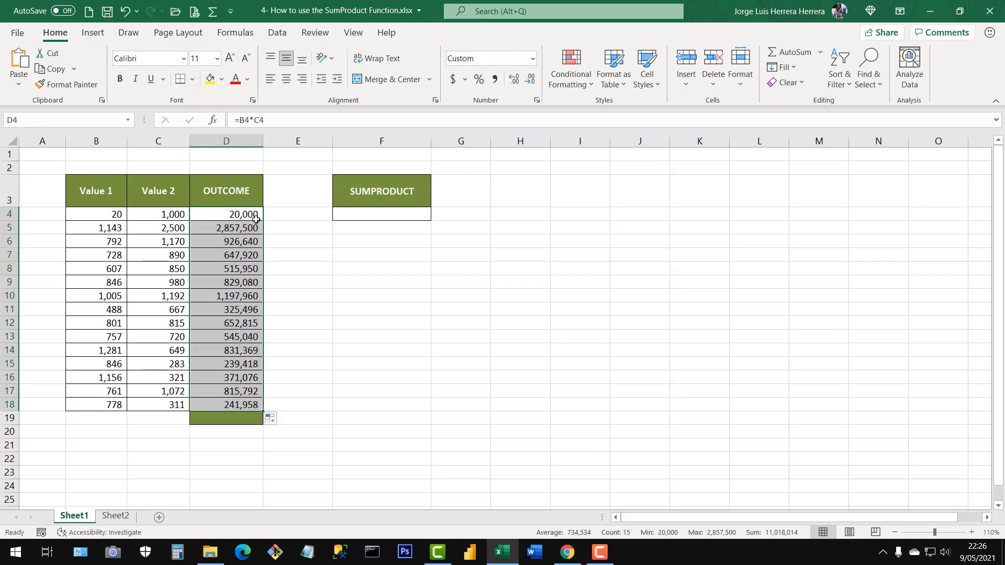
Total the OUTCOME column in D19 with =SUM(D4:D18).
{"action": "left_click", "coordinate": [235, 419]}
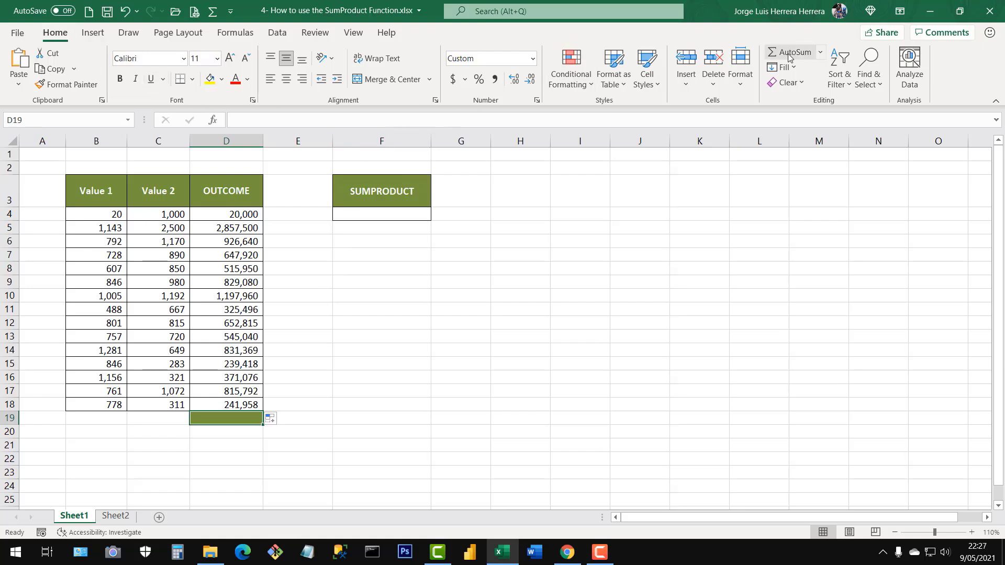
{"action": "left_click", "coordinate": [214, 14]}
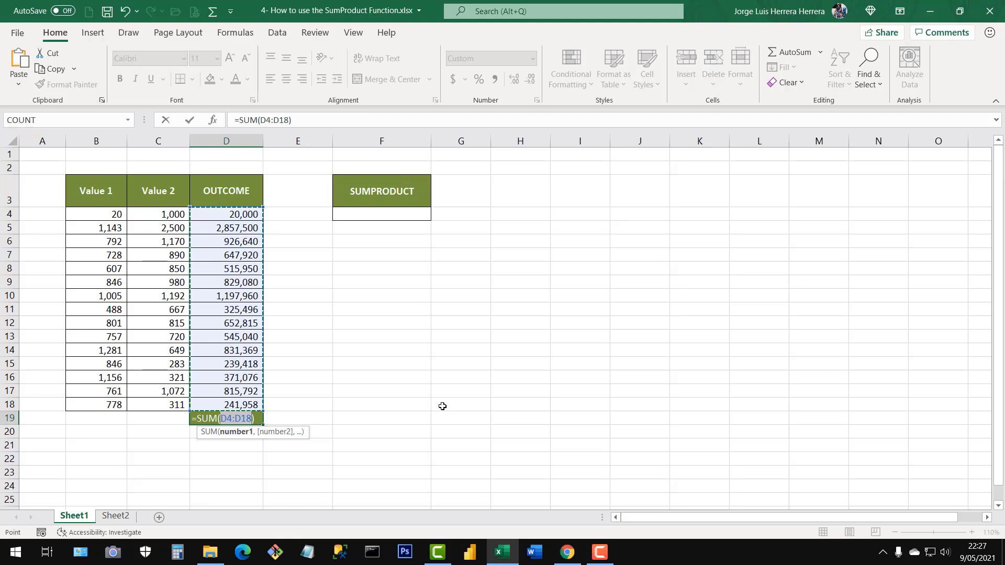
{"action": "key", "text": "Return"}
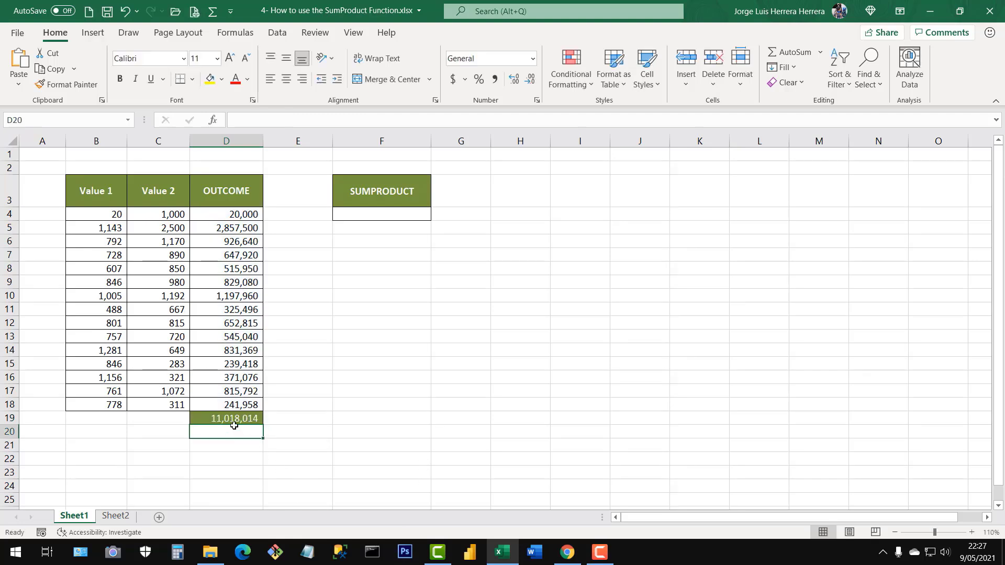
Review the multiplication formulas in the OUTCOME column and the sum formula in D19.
{"action": "key", "text": "Up"}
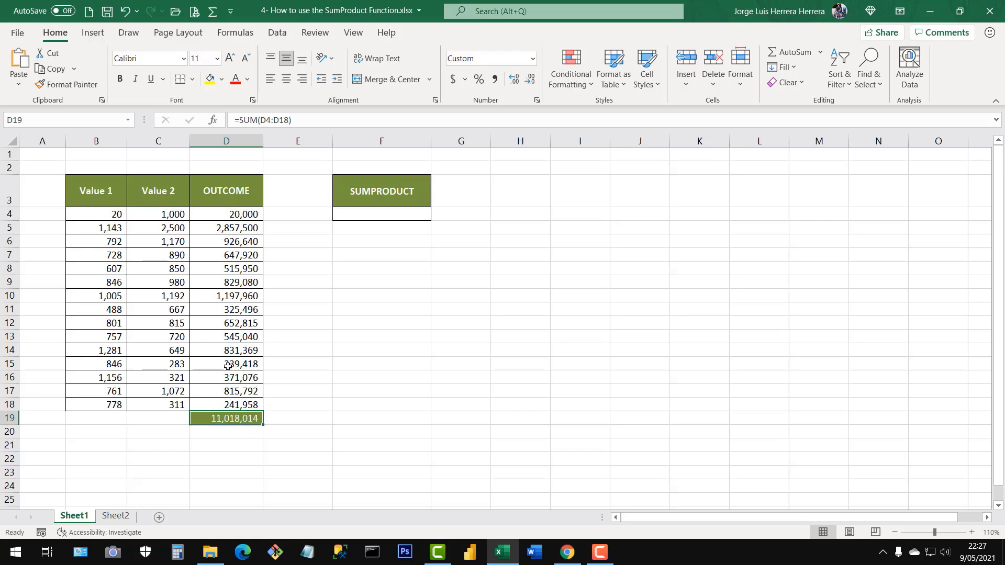
{"action": "left_click", "coordinate": [236, 243]}
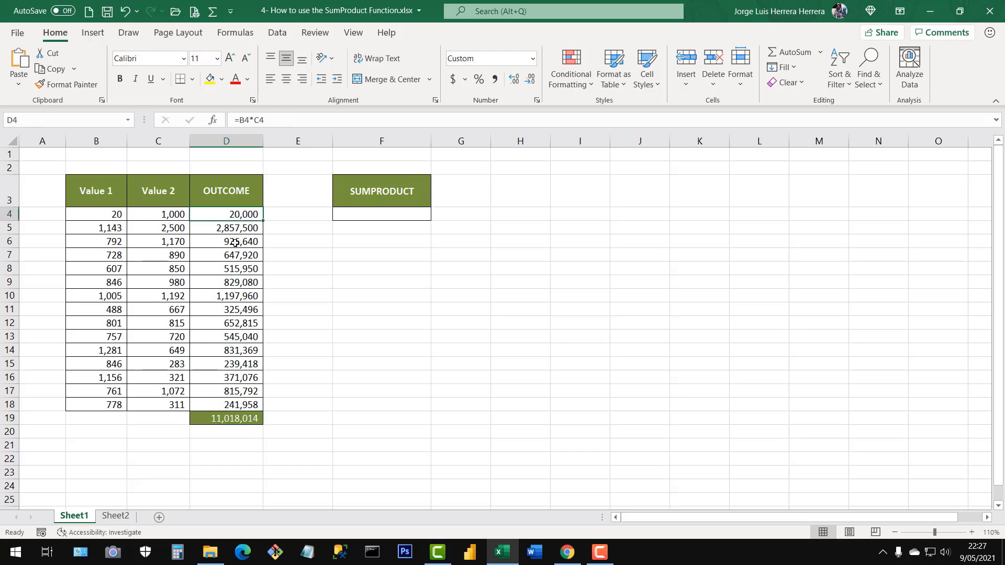
{"action": "left_click", "coordinate": [237, 273]}
{"action": "left_click", "coordinate": [242, 312]}
{"action": "left_click", "coordinate": [244, 381]}
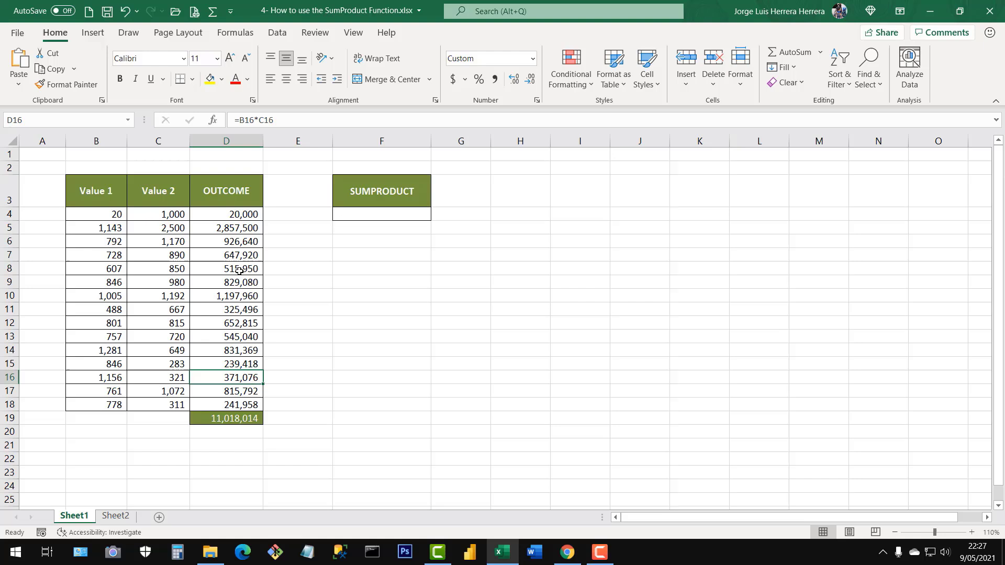
{"action": "left_click", "coordinate": [238, 215]}
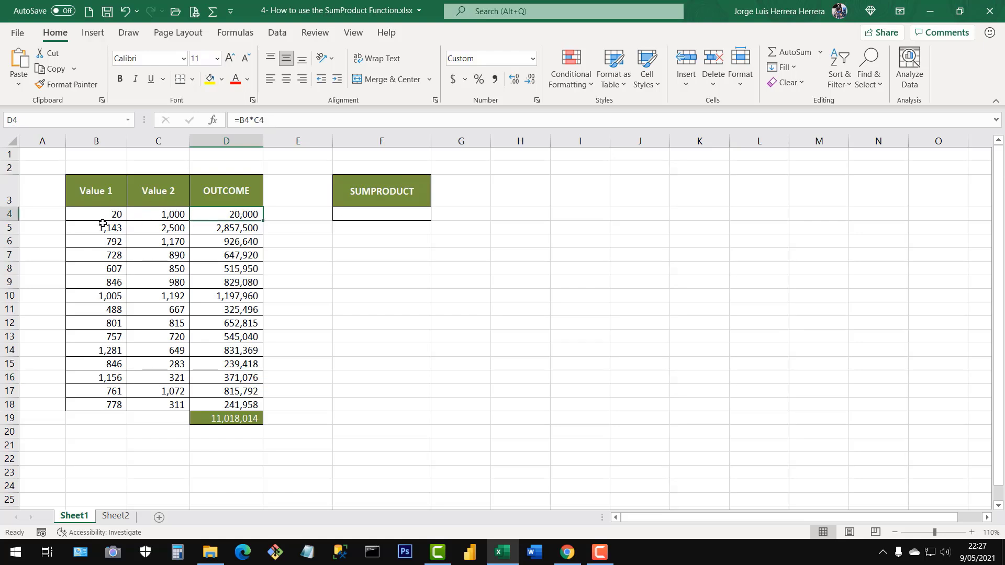
{"action": "left_click", "coordinate": [235, 423]}
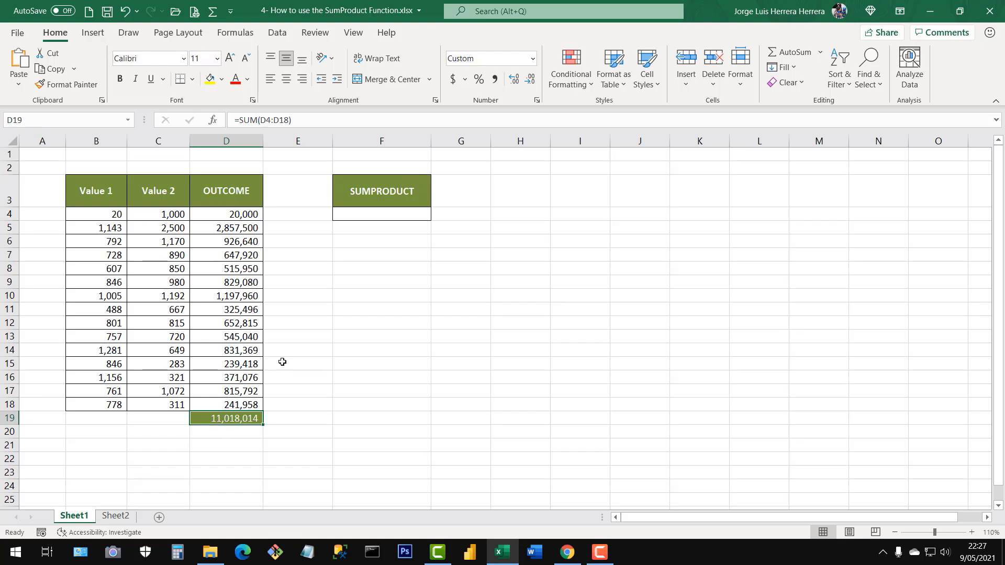
Enter =SUMPRODUCT(B4:B18,C4:C18) in cell F4 below the SUMPRODUCT heading.
{"action": "left_click", "coordinate": [383, 215]}
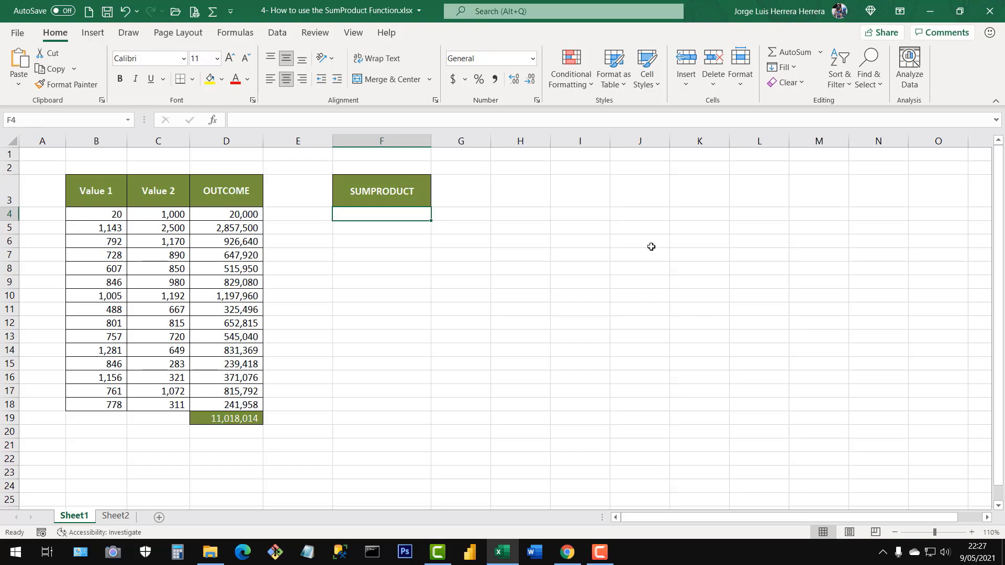
{"action": "type", "text": "="}
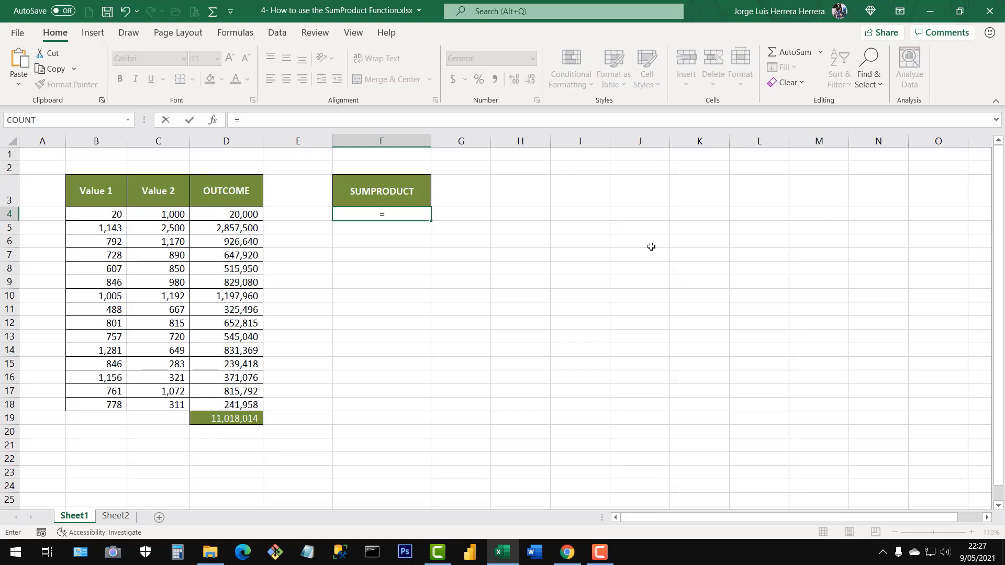
{"action": "type", "text": "sump"}
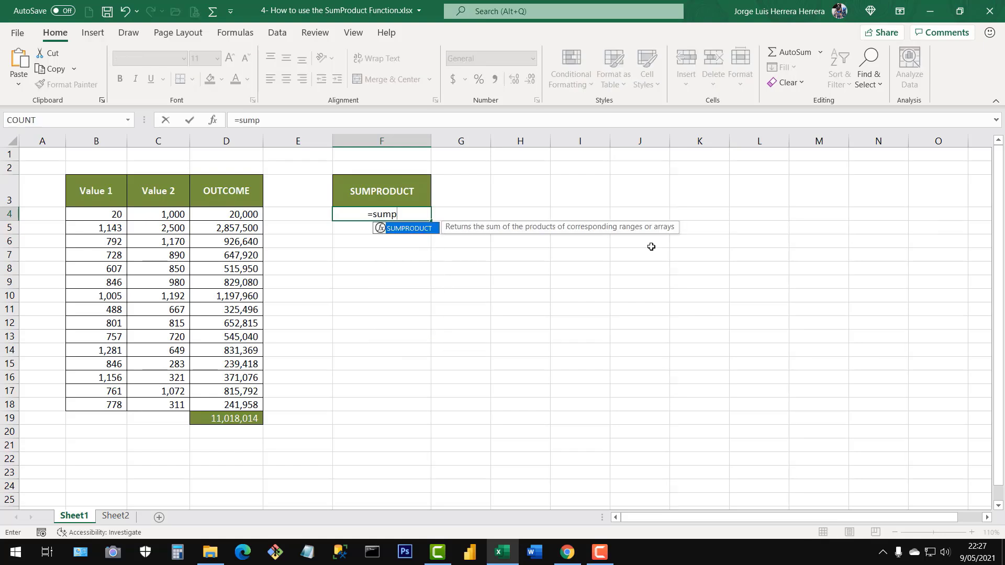
{"action": "double_click", "coordinate": [420, 230]}
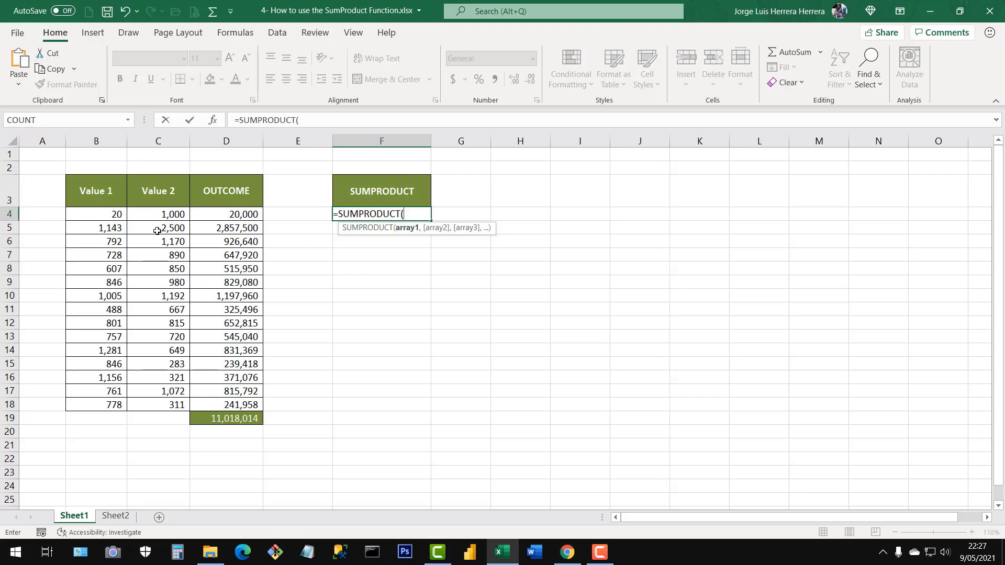
{"action": "left_click_drag", "start_coordinate": [114, 214], "coordinate": [114, 404]}
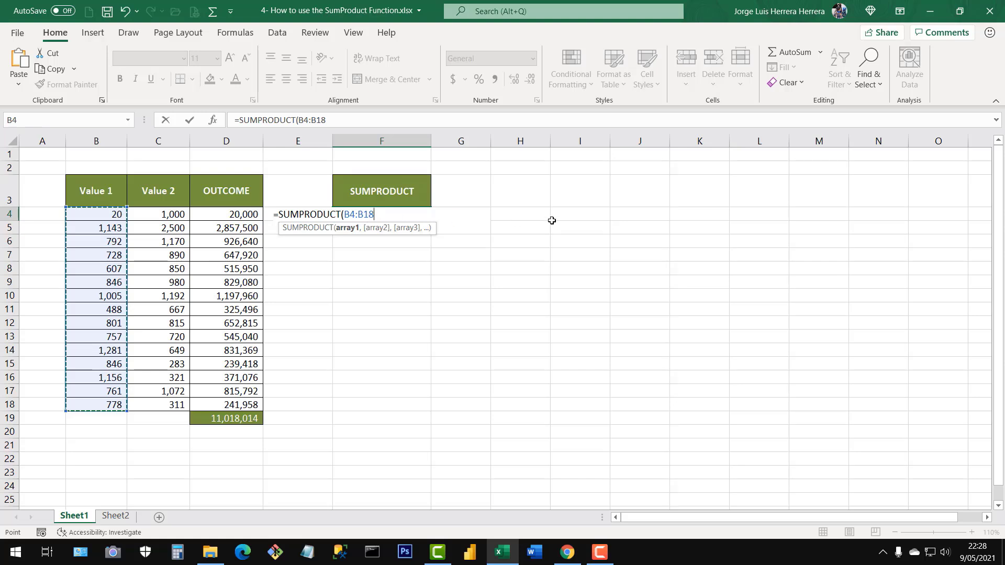
{"action": "type", "text": ","}
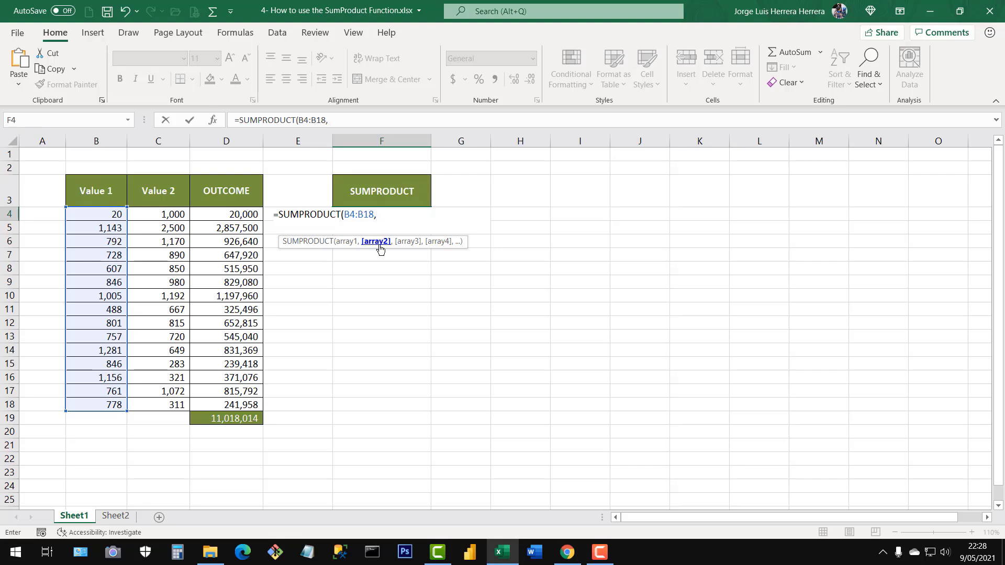
{"action": "left_click_drag", "start_coordinate": [167, 215], "coordinate": [168, 404]}
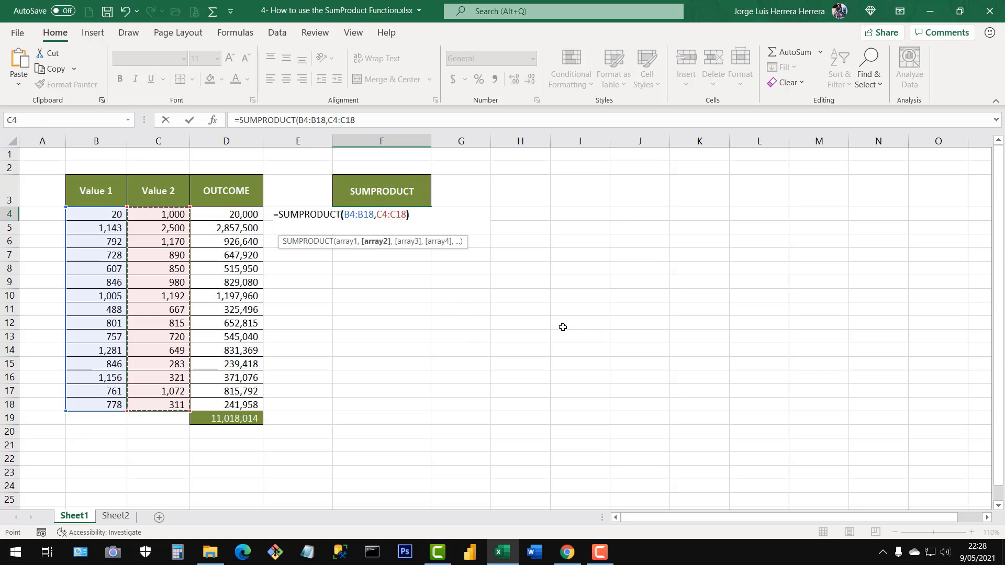
{"action": "type", "text": ")"}
{"action": "key", "text": "Return"}
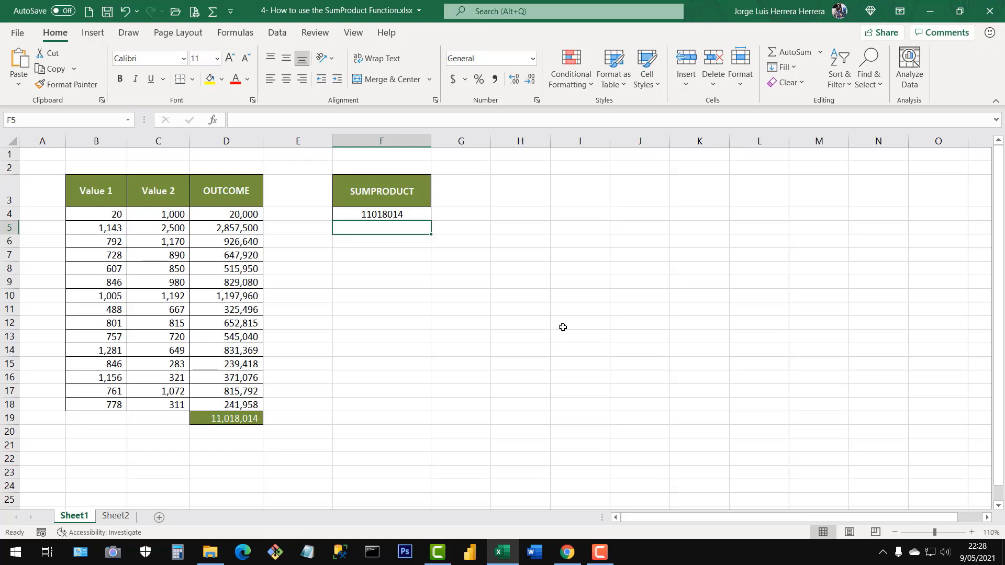
Format the SUMPRODUCT result in F4 with thousands separators and no decimals, and compare it with the OUTCOME total in D19.
{"action": "left_click", "coordinate": [413, 215]}
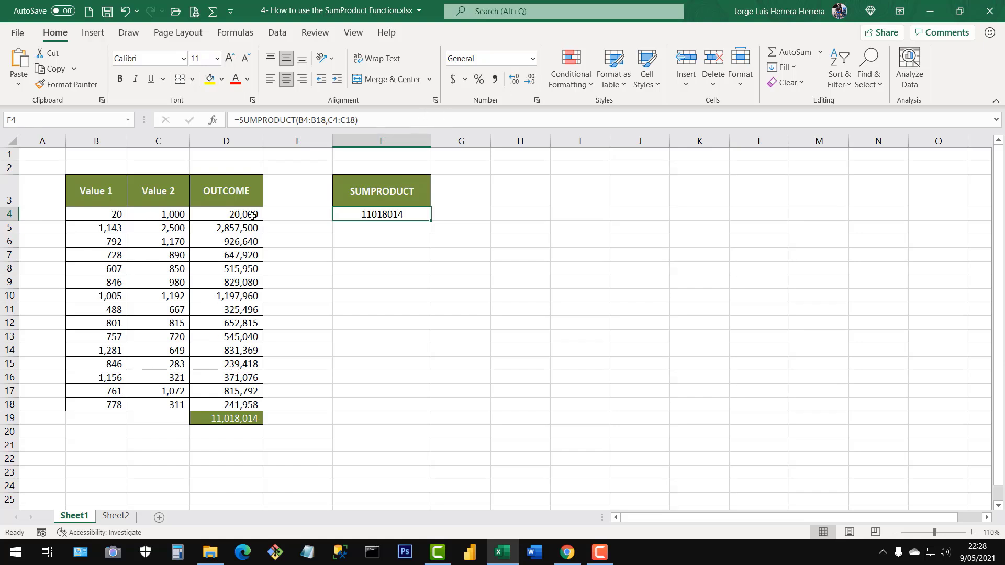
{"action": "left_click_drag", "start_coordinate": [254, 217], "coordinate": [262, 421]}
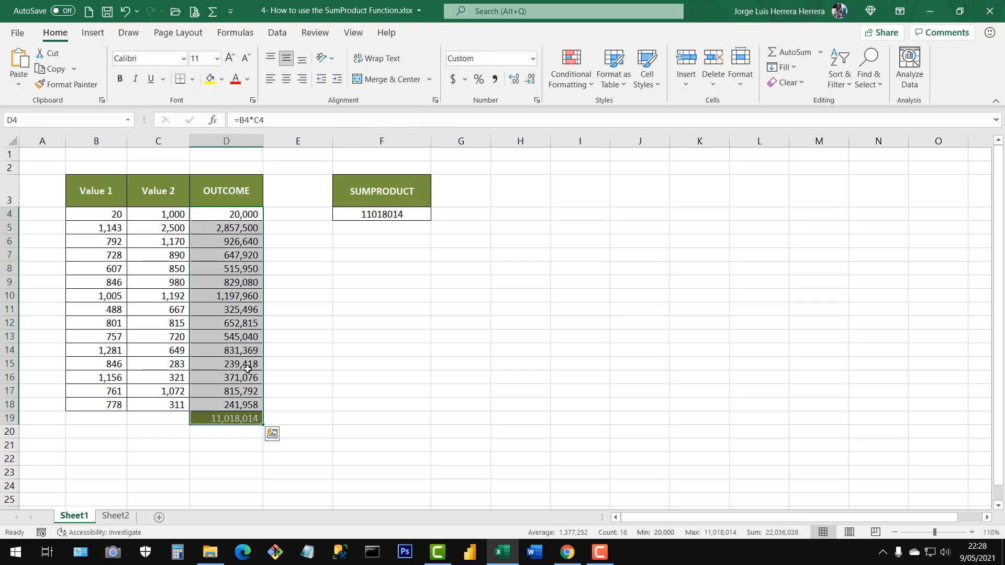
{"action": "left_click", "coordinate": [394, 212]}
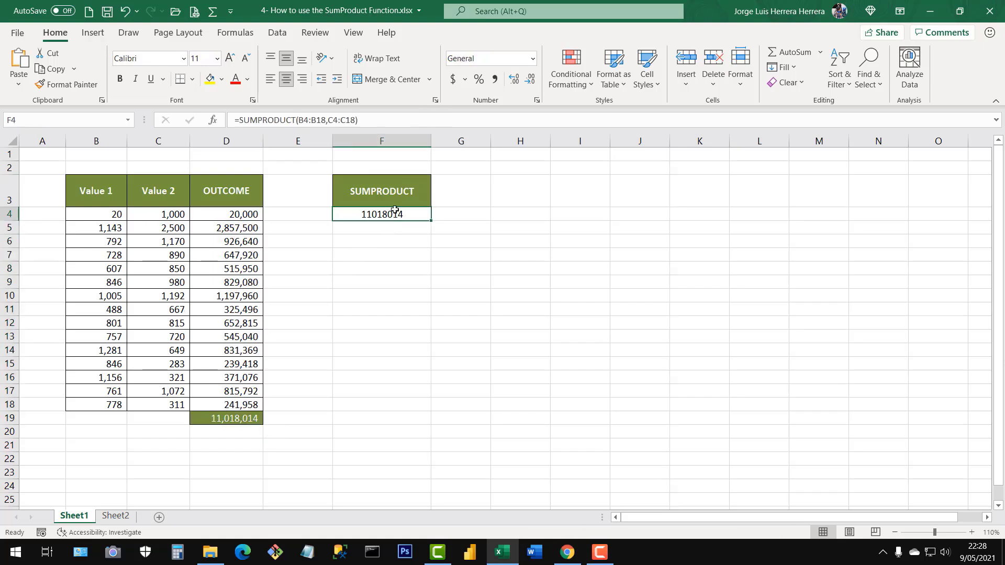
{"action": "left_click", "coordinate": [494, 80]}
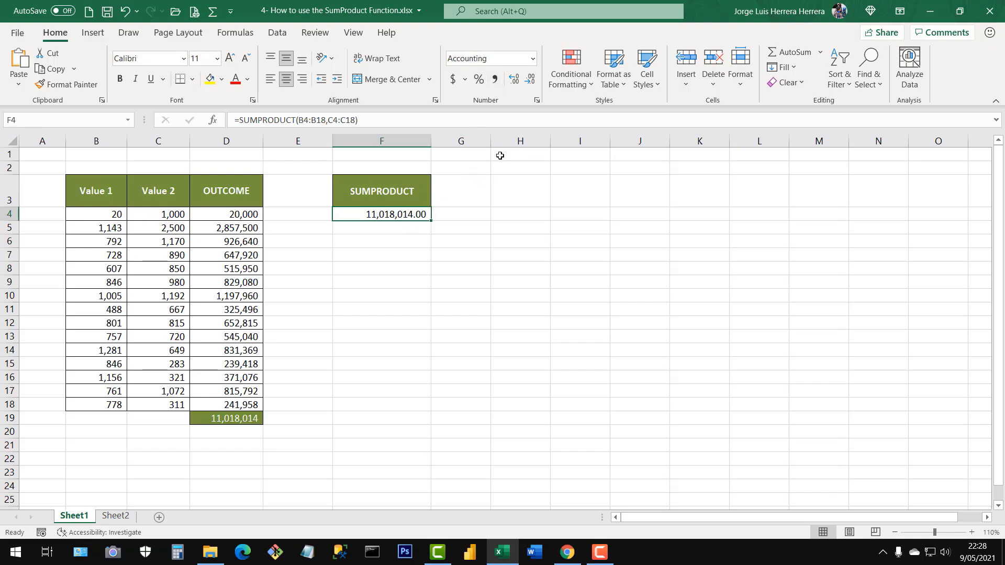
{"action": "left_click", "coordinate": [530, 79]}
{"action": "left_click", "coordinate": [530, 80]}
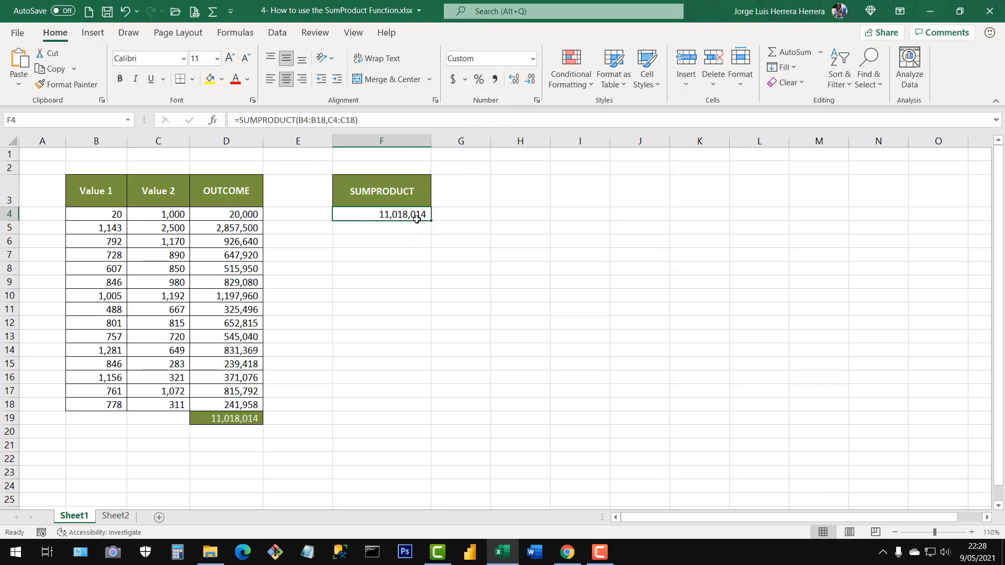
{"action": "left_click", "coordinate": [220, 422]}
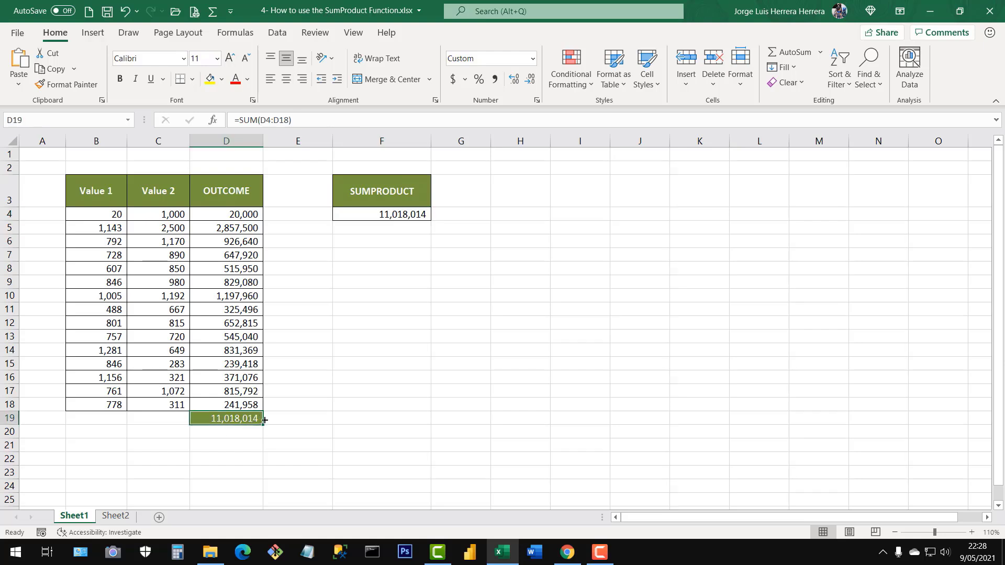
{"action": "left_click", "coordinate": [400, 211]}
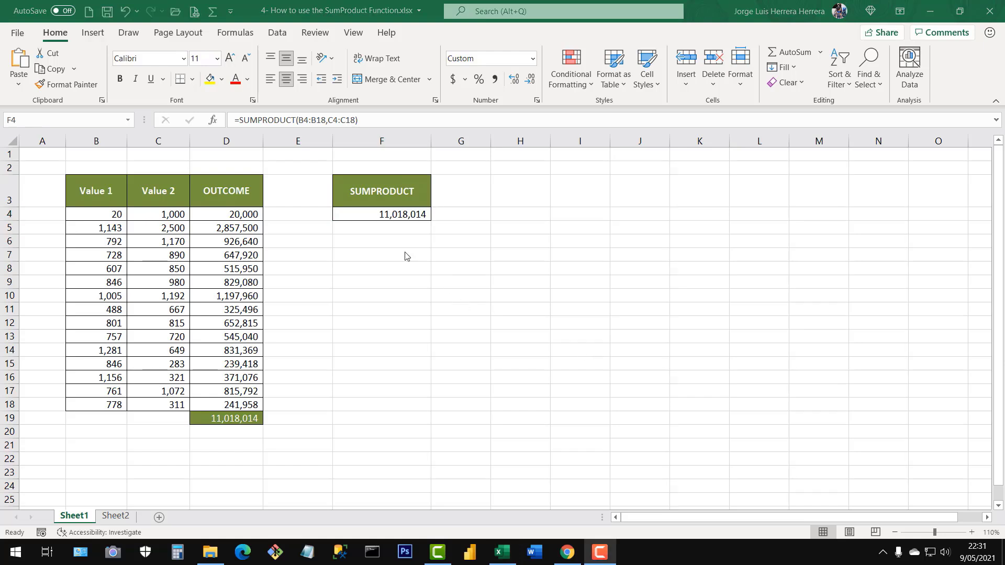
Clear F4 and rebuild the formula there as =SUMPRODUCT(B4:B18,C4:C18).
{"action": "left_click", "coordinate": [398, 218]}
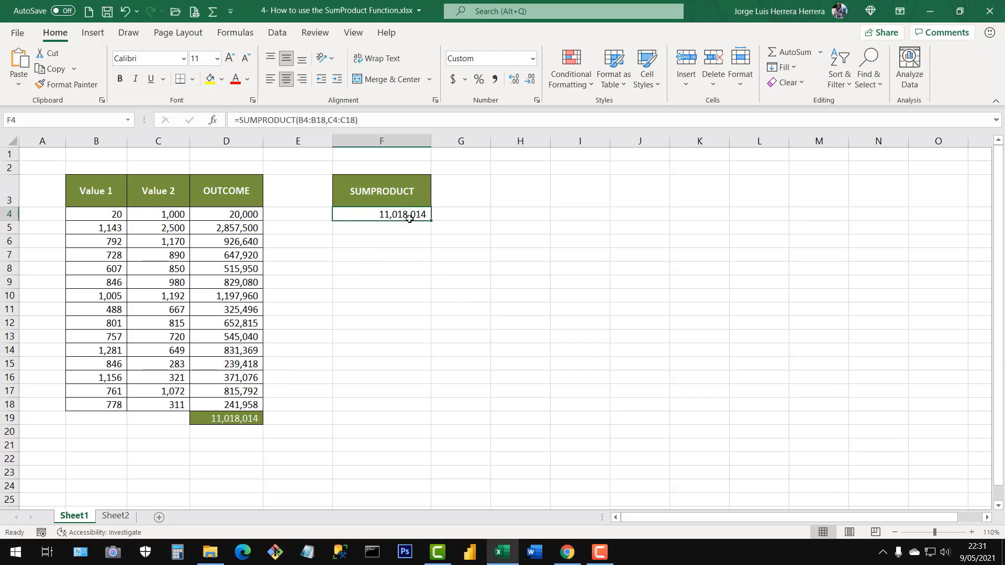
{"action": "key", "text": "Delete"}
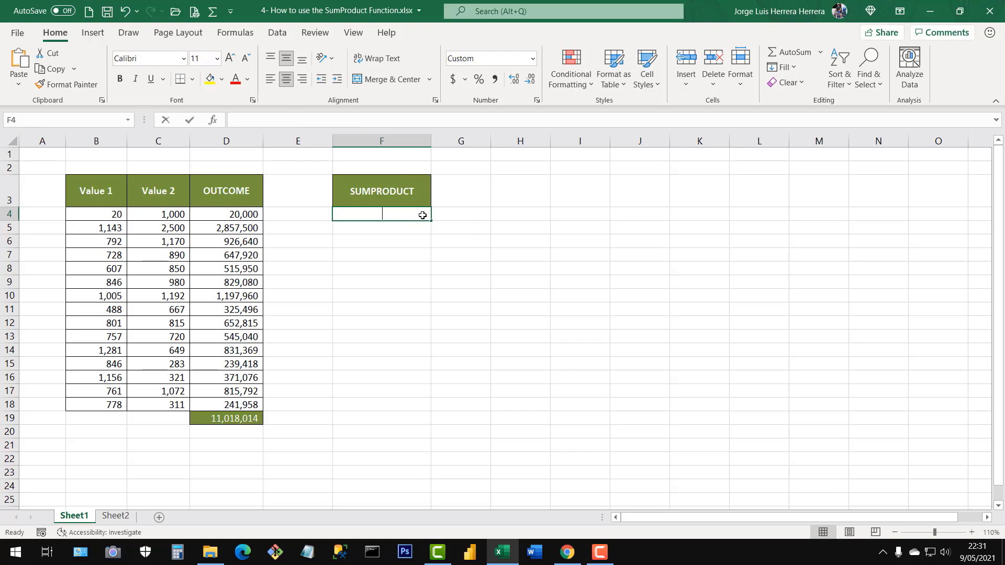
{"action": "type", "text": "=sum"}
{"action": "type", "text": "p"}
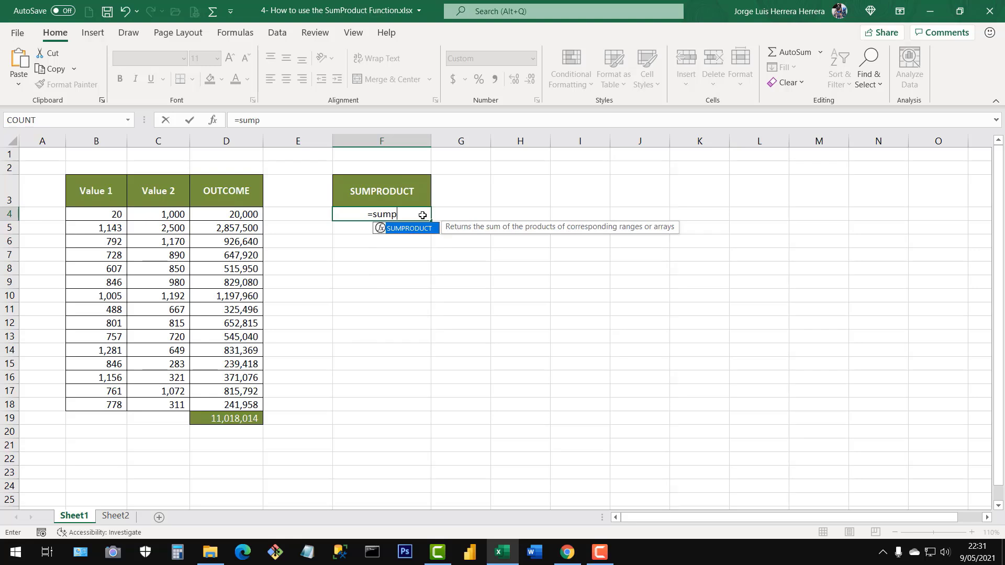
{"action": "double_click", "coordinate": [400, 232]}
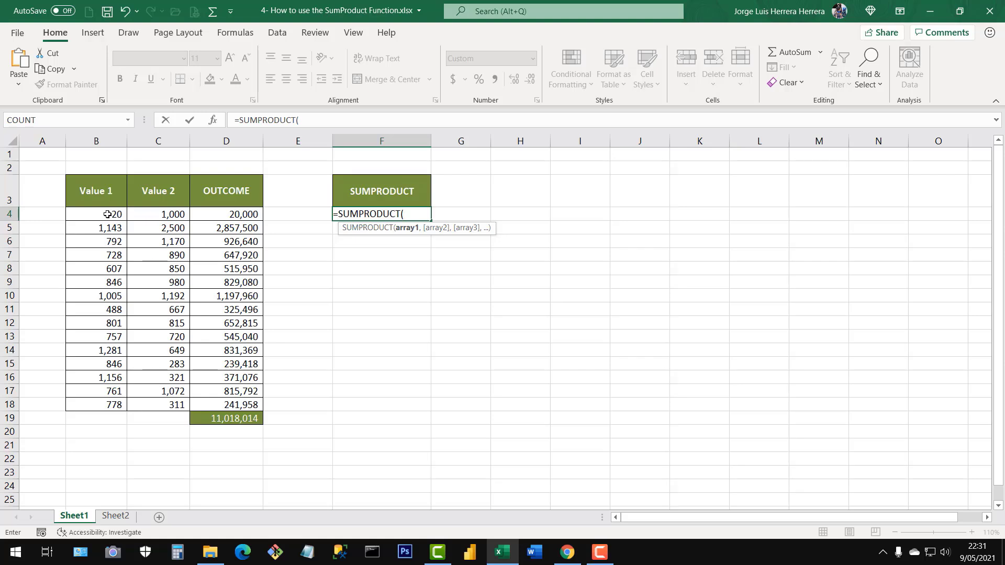
{"action": "left_click_drag", "start_coordinate": [107, 214], "coordinate": [108, 404]}
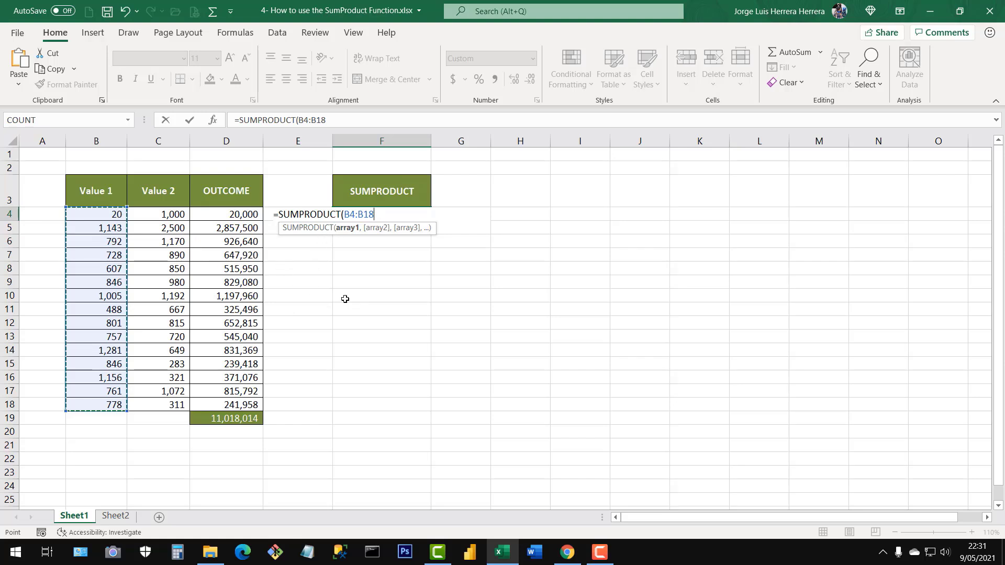
{"action": "type", "text": ","}
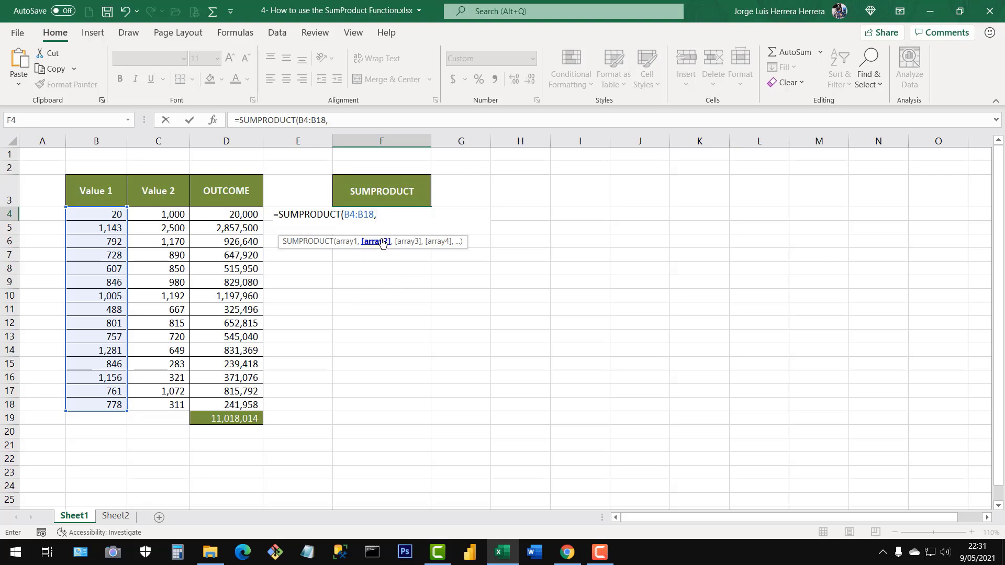
{"action": "left_click_drag", "start_coordinate": [174, 214], "coordinate": [173, 406]}
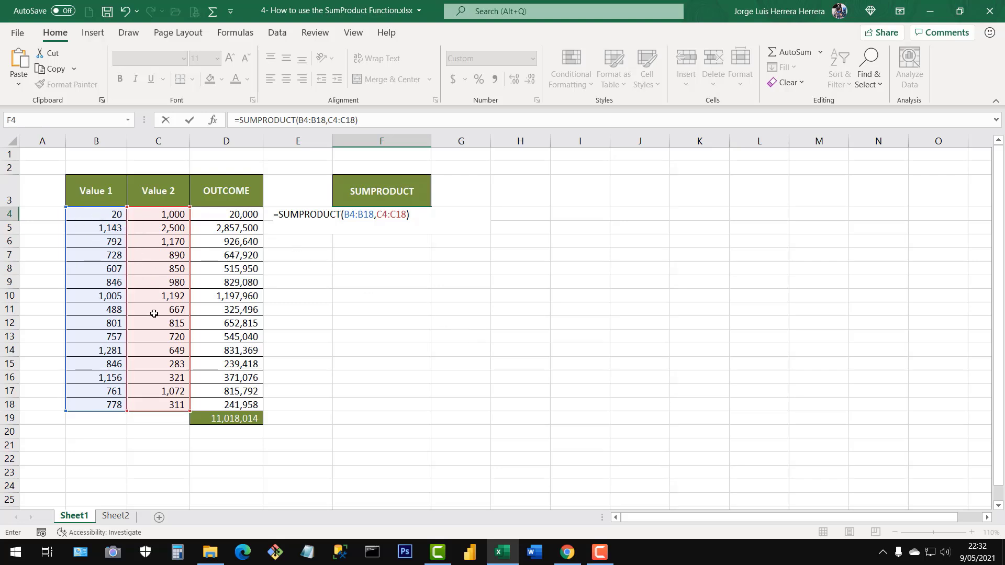
{"action": "key", "text": "Return"}
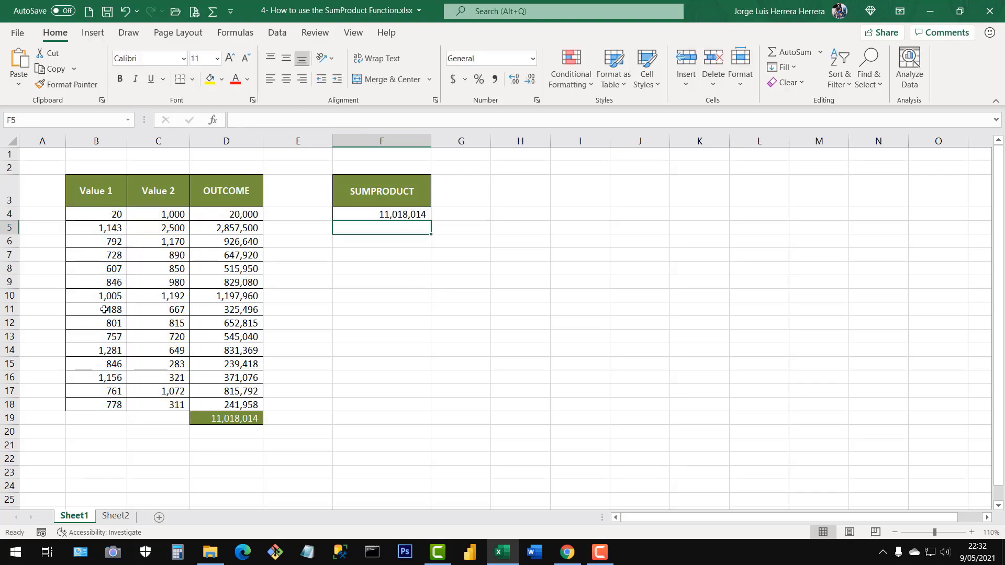
Review the SUM and PRODUCT parts of the function name and both array arguments in F4's formula.
{"action": "left_click", "coordinate": [396, 216]}
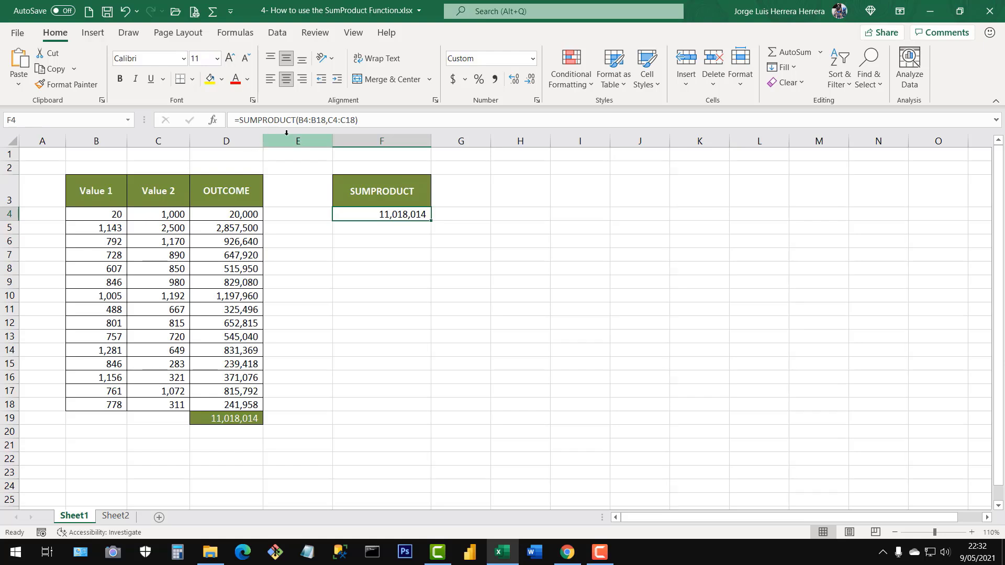
{"action": "double_click", "coordinate": [391, 215]}
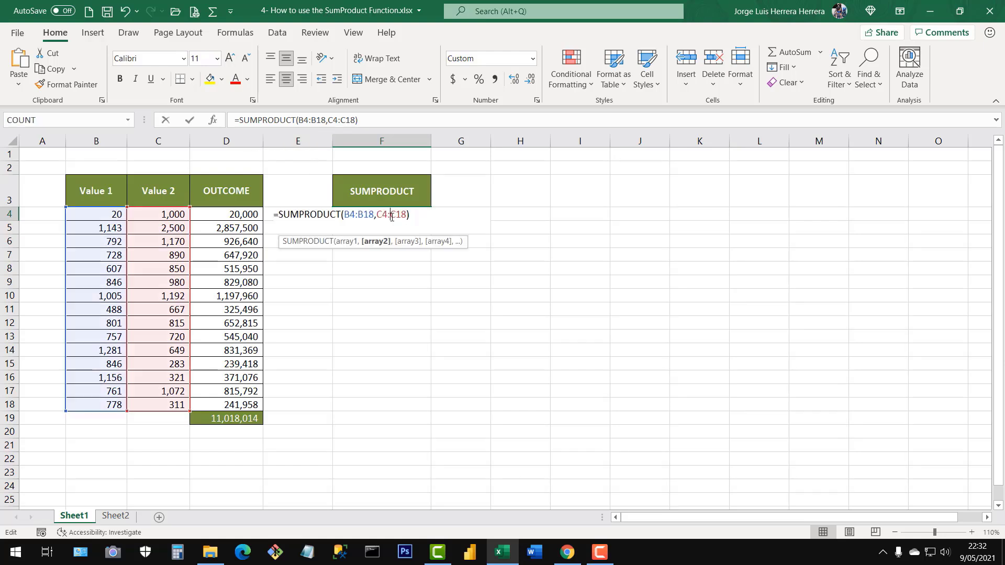
{"action": "left_click_drag", "start_coordinate": [300, 215], "coordinate": [341, 216]}
{"action": "left_click", "coordinate": [310, 216]}
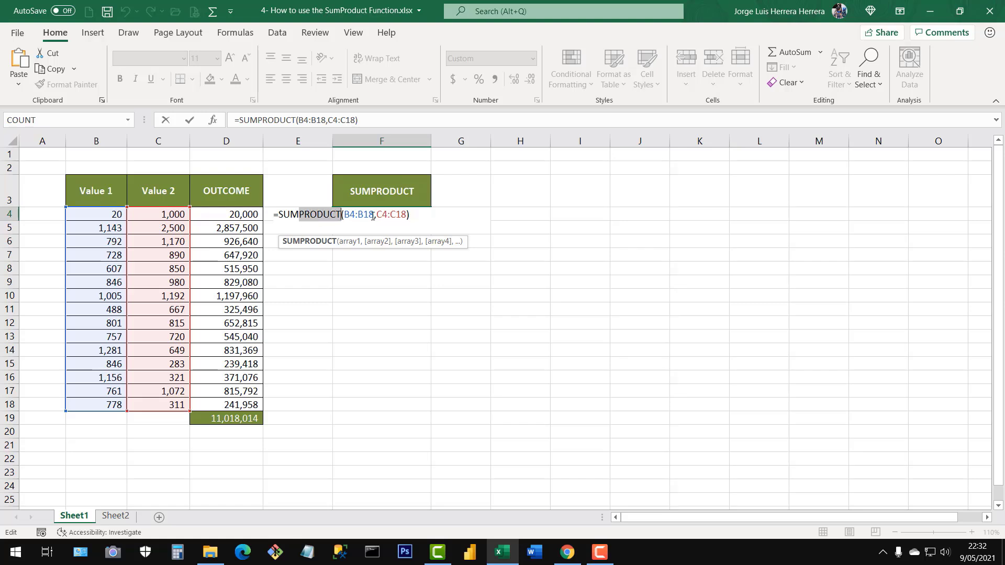
{"action": "left_click_drag", "start_coordinate": [299, 214], "coordinate": [278, 215]}
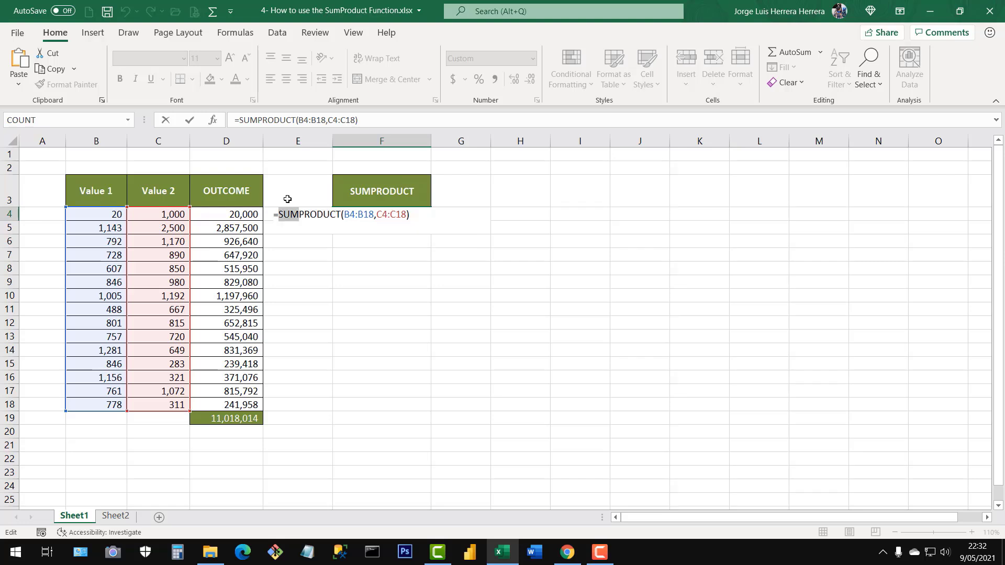
{"action": "key", "text": "Return"}
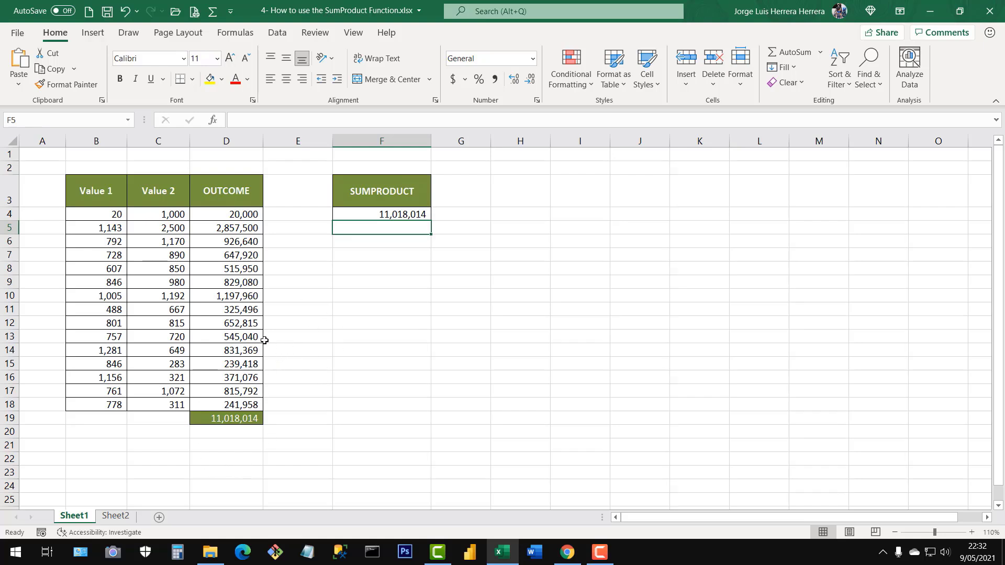
Switch to Sheet2 and show the whole WEIGHTED AVERAGE WITH PERCENTAGES table at 100% zoom.
{"action": "left_click", "coordinate": [116, 517]}
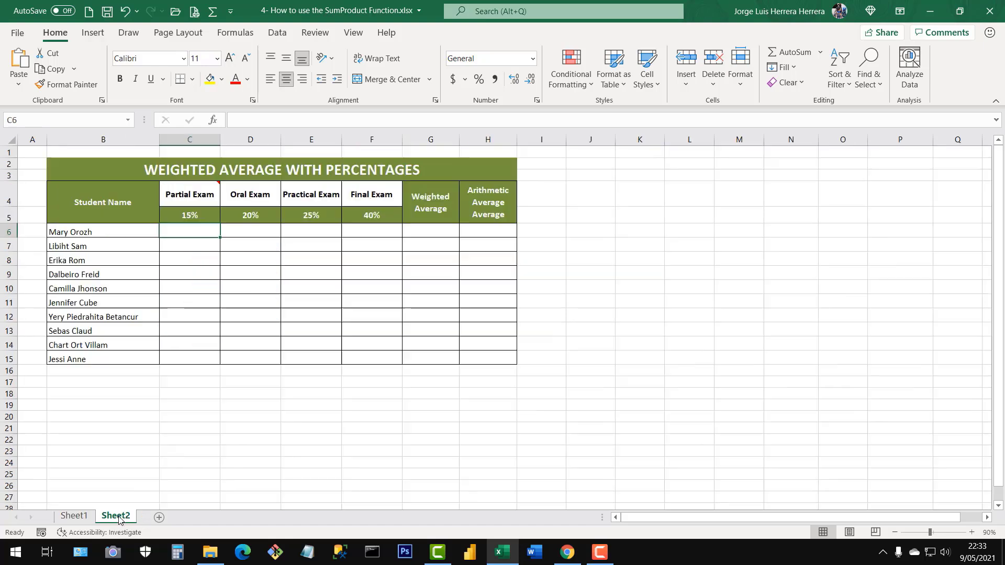
{"action": "left_click", "coordinate": [297, 428]}
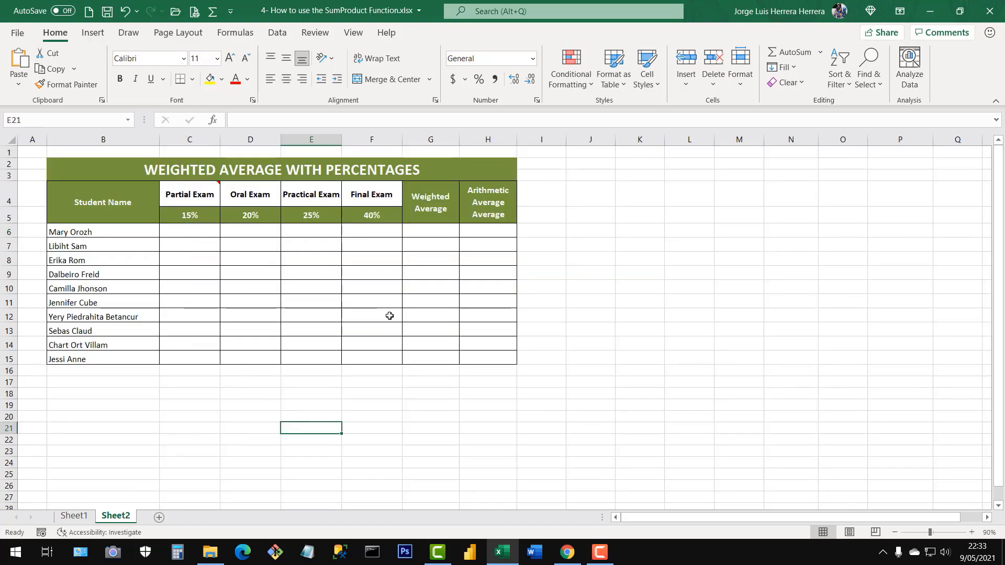
{"action": "left_click", "coordinate": [970, 532]}
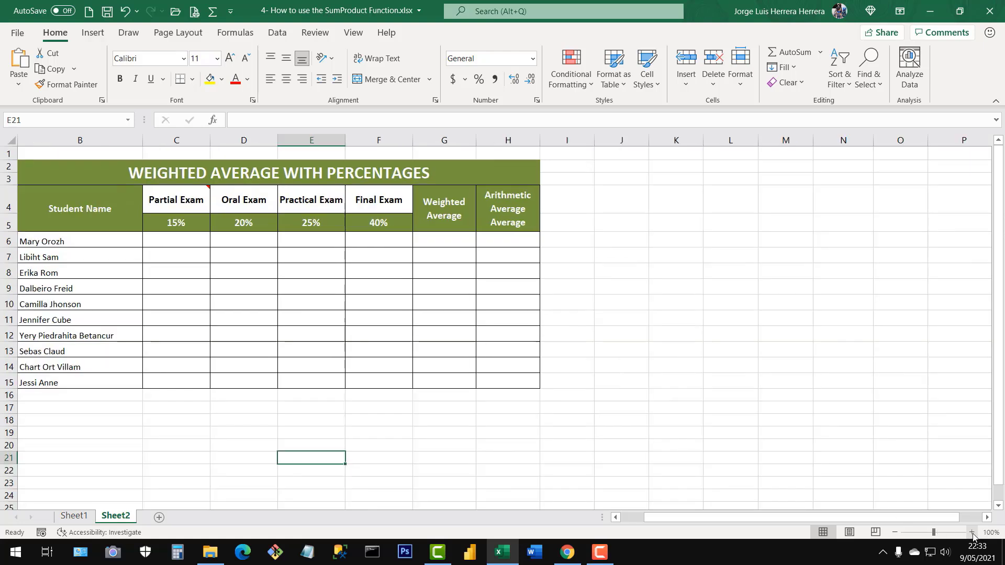
{"action": "left_click_drag", "start_coordinate": [681, 518], "coordinate": [640, 518]}
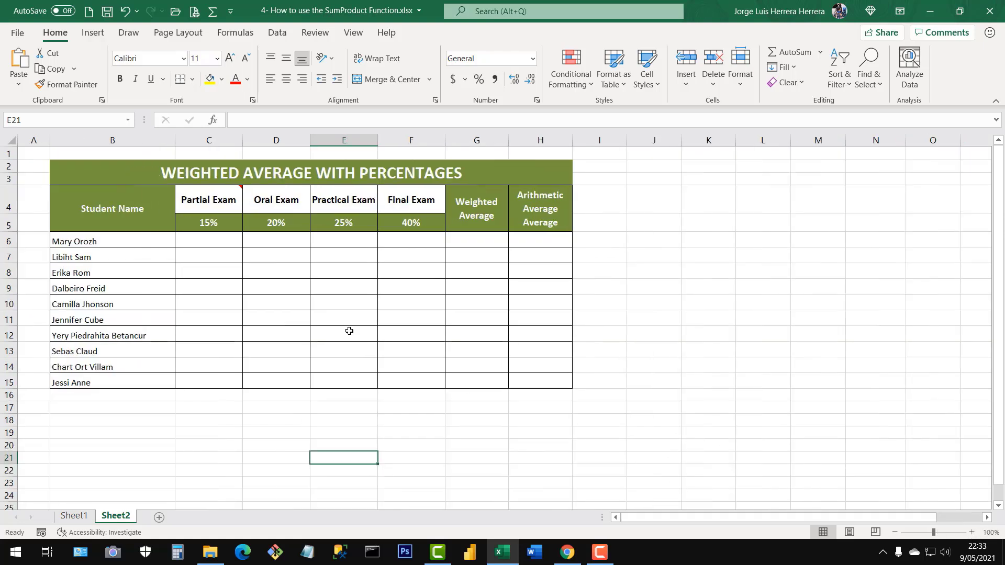
{"action": "left_click", "coordinate": [299, 297]}
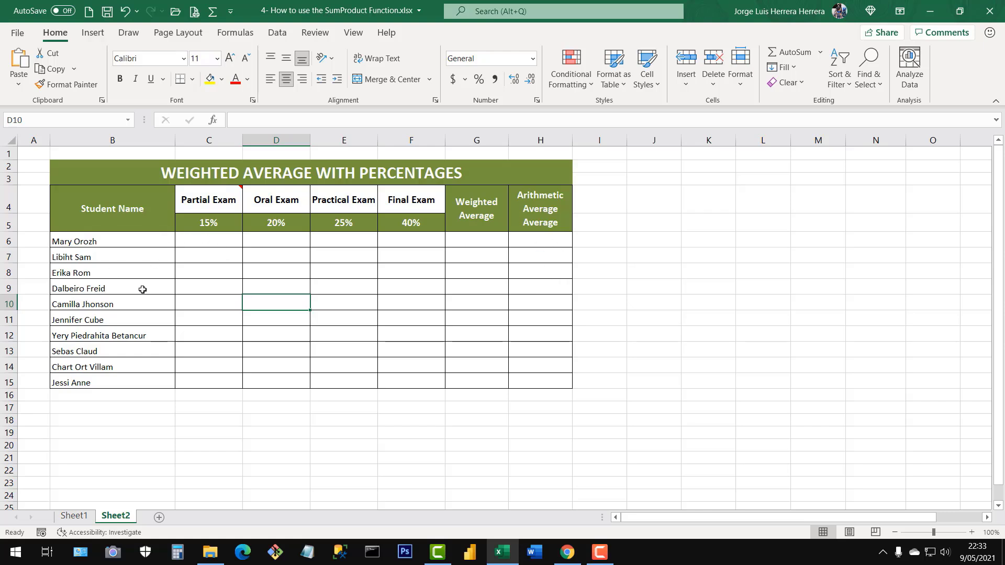
Examine the Student Name column and the Partial, Oral, Practical and Final Exam columns of the table.
{"action": "left_click_drag", "start_coordinate": [132, 210], "coordinate": [130, 395]}
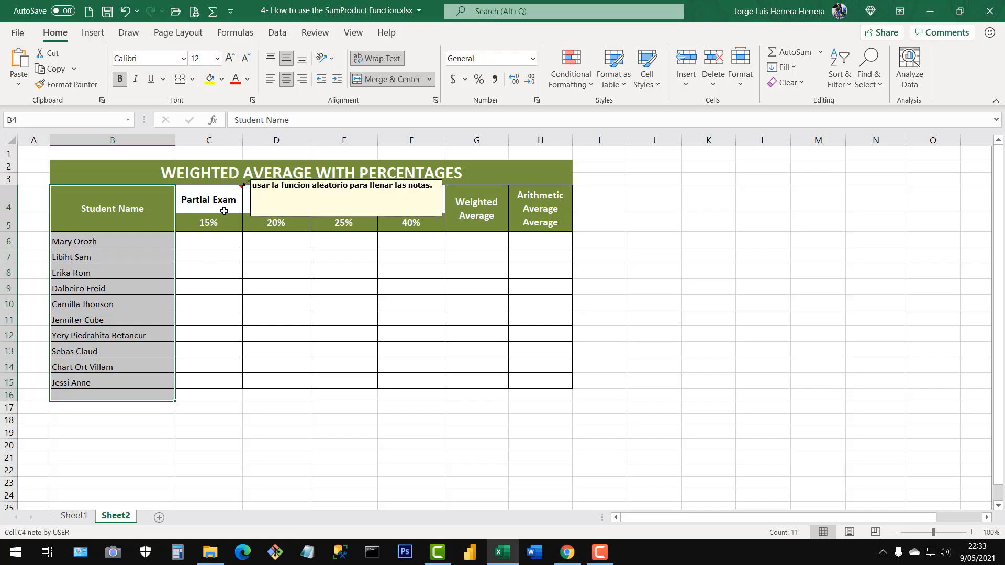
{"action": "left_click_drag", "start_coordinate": [224, 206], "coordinate": [216, 384]}
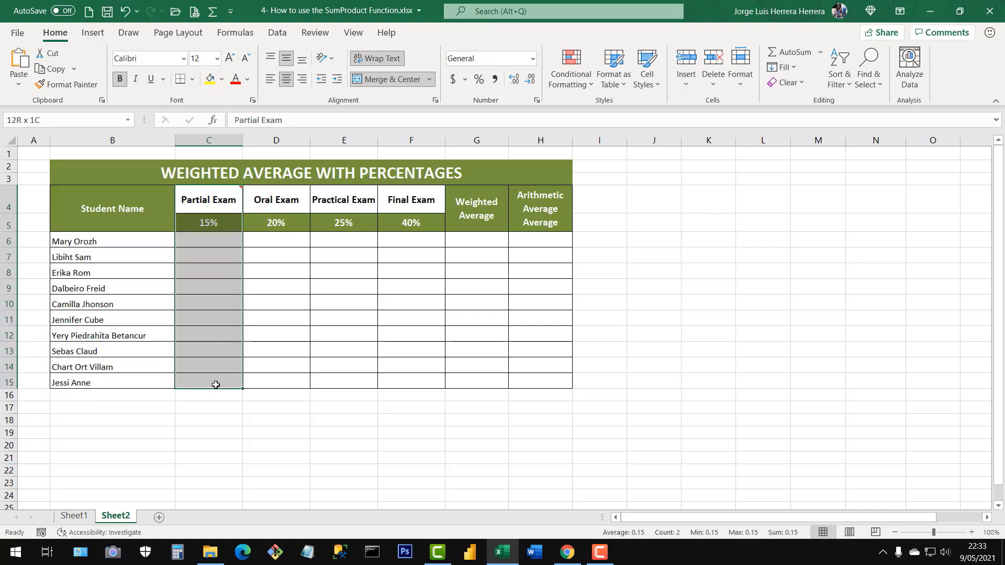
{"action": "left_click_drag", "start_coordinate": [288, 206], "coordinate": [289, 387]}
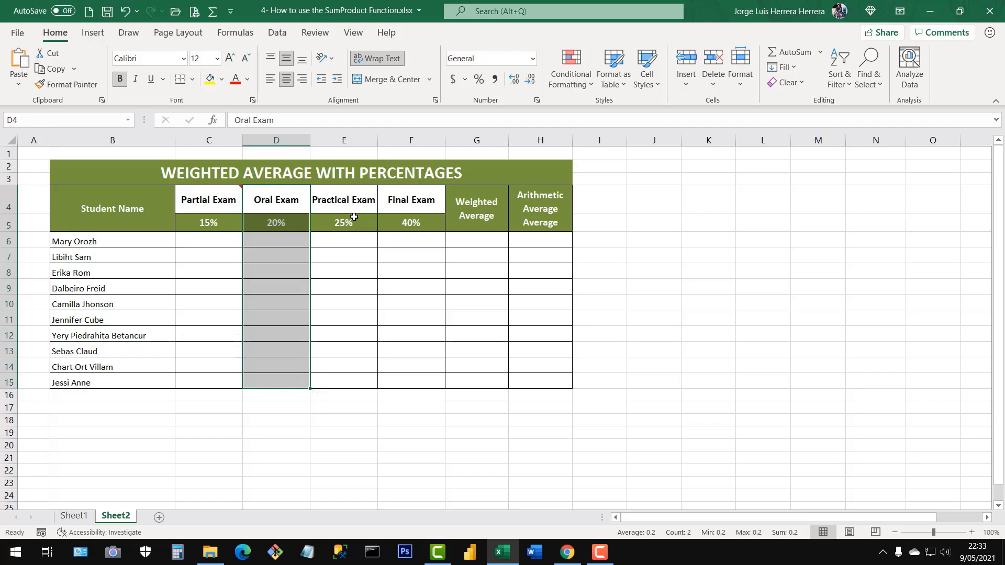
{"action": "left_click_drag", "start_coordinate": [348, 209], "coordinate": [348, 396]}
{"action": "left_click_drag", "start_coordinate": [414, 203], "coordinate": [413, 377]}
{"action": "left_click_drag", "start_coordinate": [209, 204], "coordinate": [230, 367]}
{"action": "left_click_drag", "start_coordinate": [265, 203], "coordinate": [276, 381]}
{"action": "left_click_drag", "start_coordinate": [338, 239], "coordinate": [337, 355]}
{"action": "left_click", "coordinate": [401, 217]}
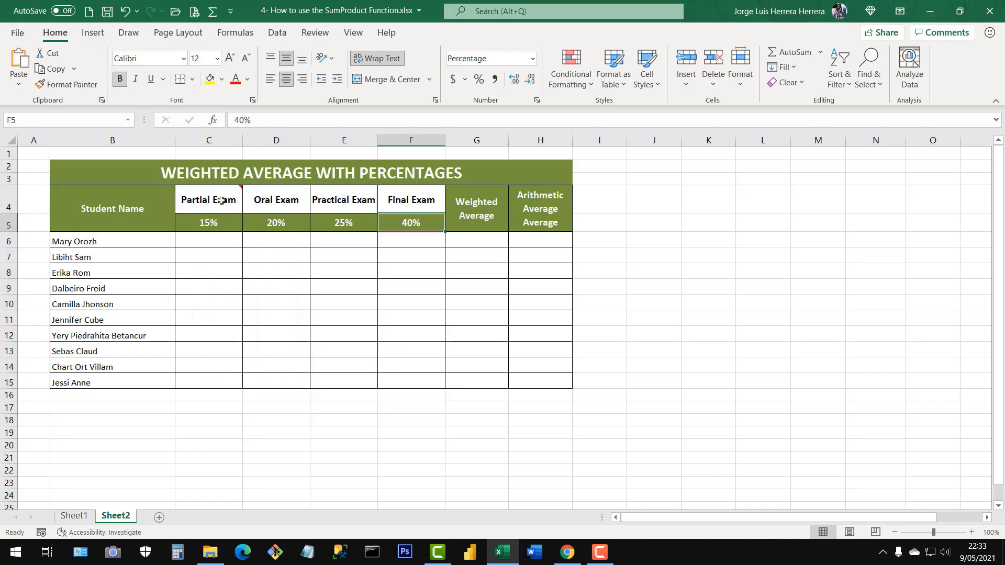
Review each exam's percentage weight in C5:F5 and check the sum of the four weights.
{"action": "left_click_drag", "start_coordinate": [207, 226], "coordinate": [403, 224]}
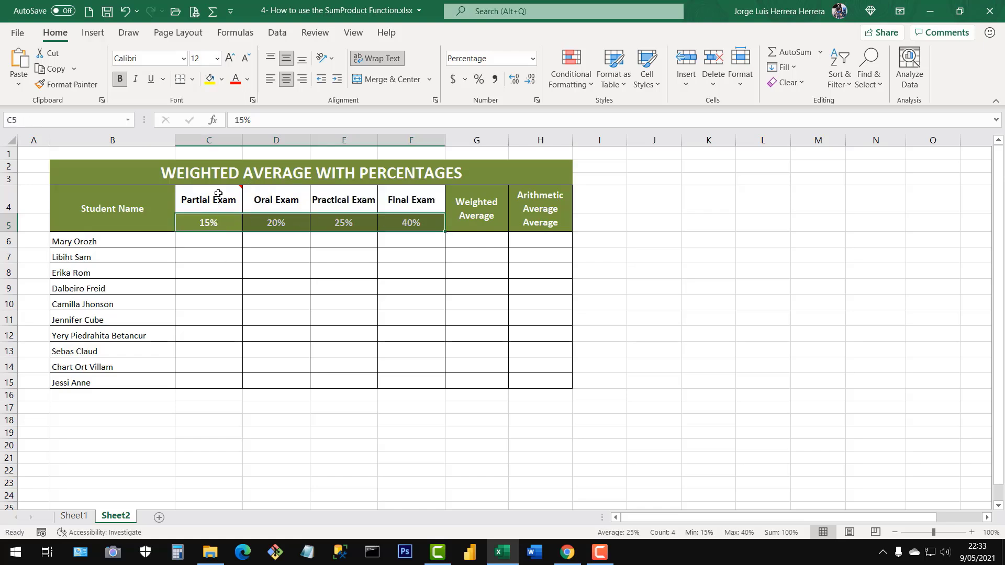
{"action": "left_click", "coordinate": [198, 226]}
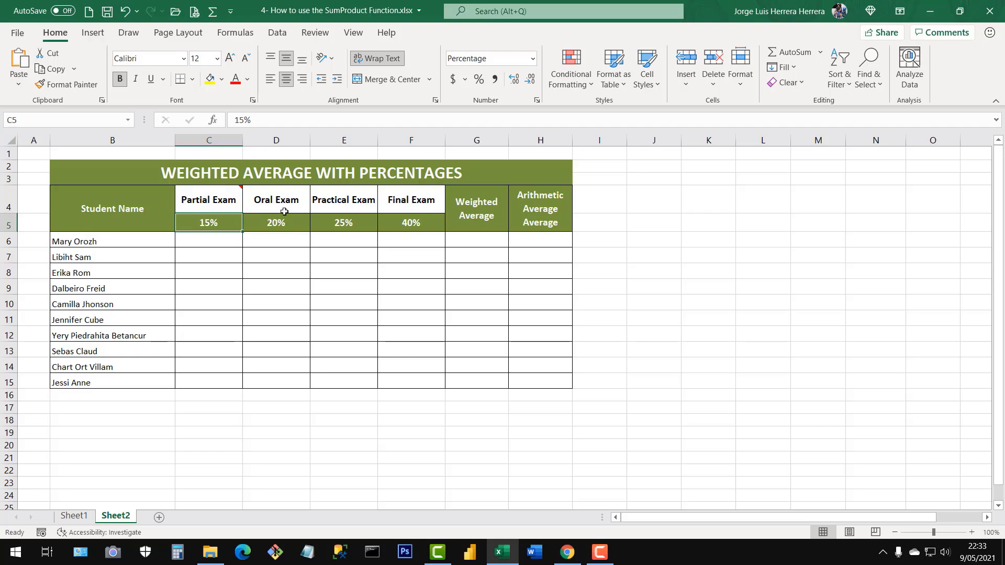
{"action": "left_click", "coordinate": [287, 227]}
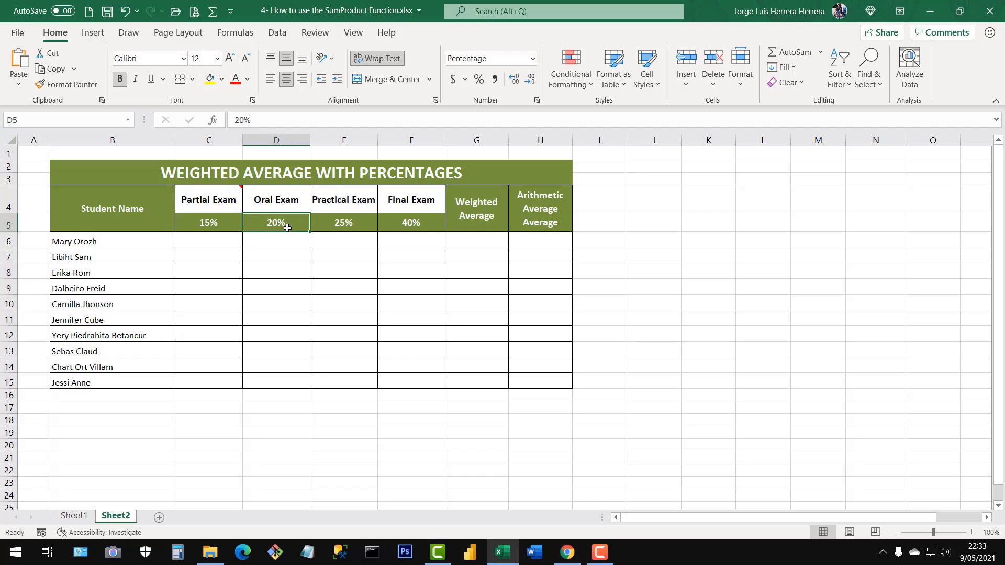
{"action": "left_click", "coordinate": [358, 223]}
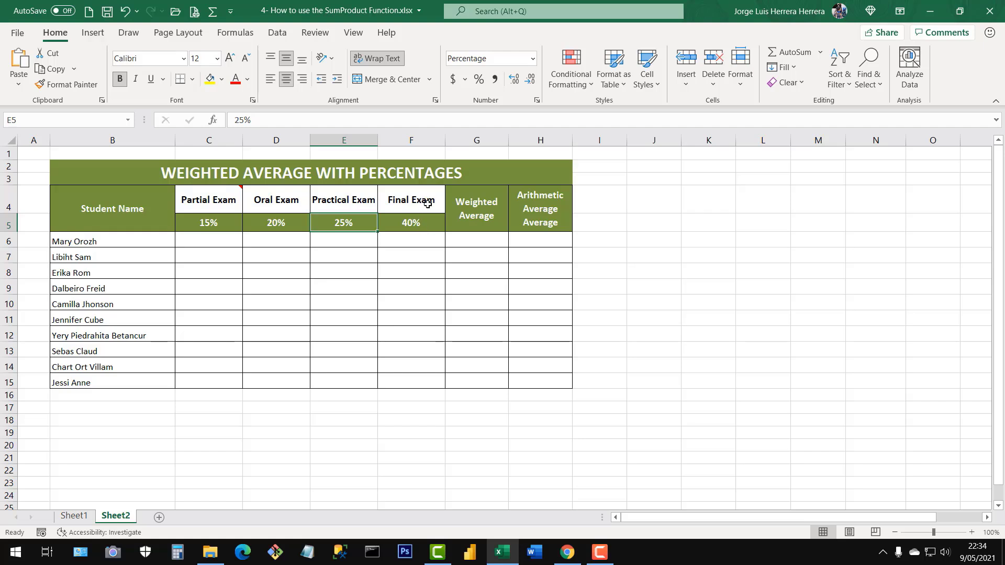
{"action": "left_click", "coordinate": [423, 226]}
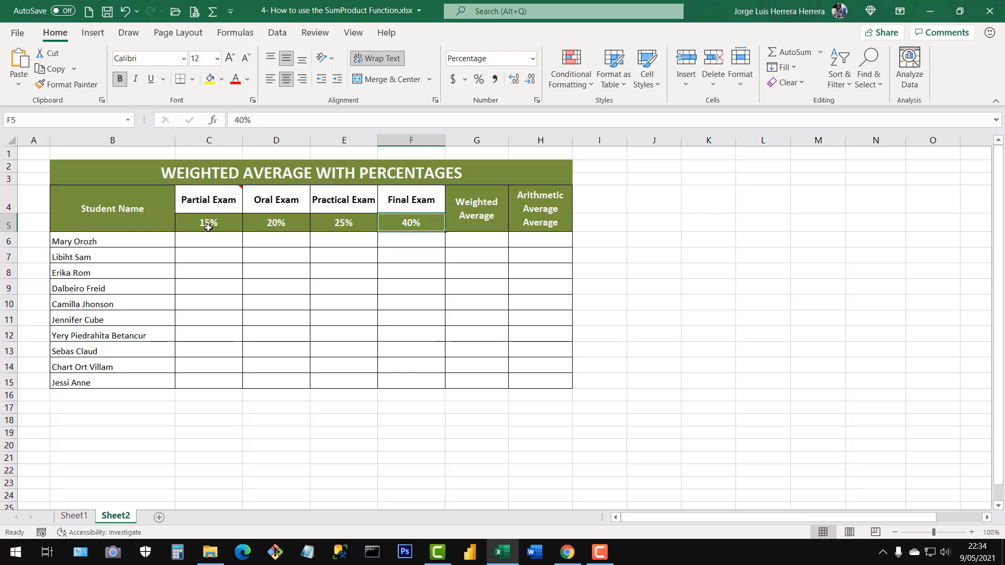
{"action": "left_click_drag", "start_coordinate": [208, 224], "coordinate": [405, 226]}
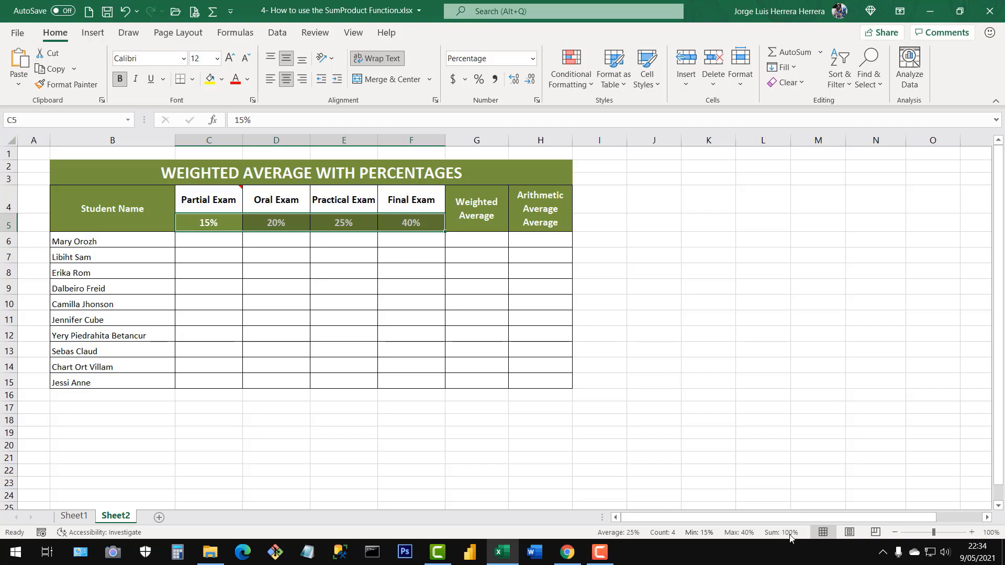
{"action": "left_click", "coordinate": [285, 333]}
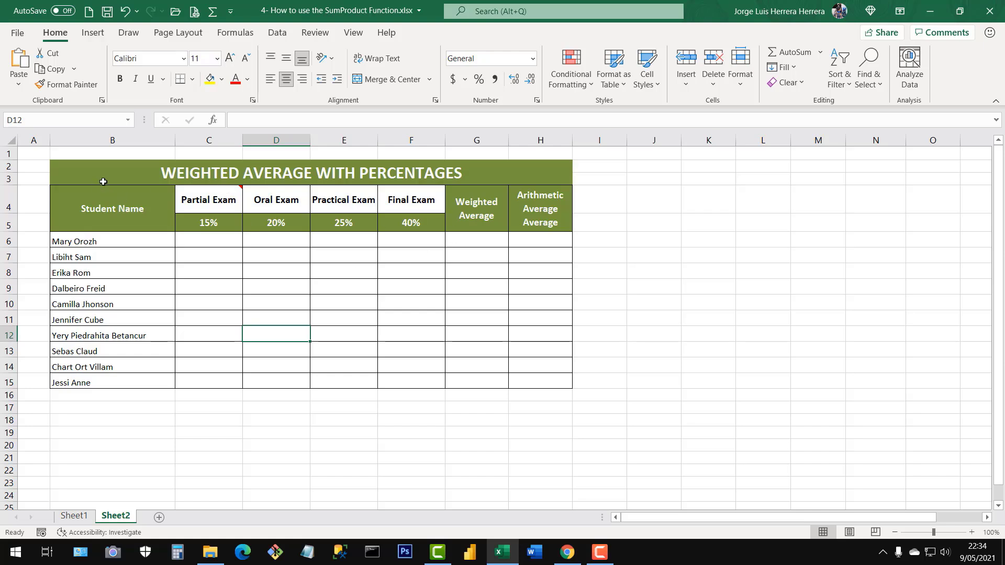
Review the whole table, the exam grade range C6:F15 and the student list in B6:B15.
{"action": "left_click_drag", "start_coordinate": [103, 179], "coordinate": [486, 383]}
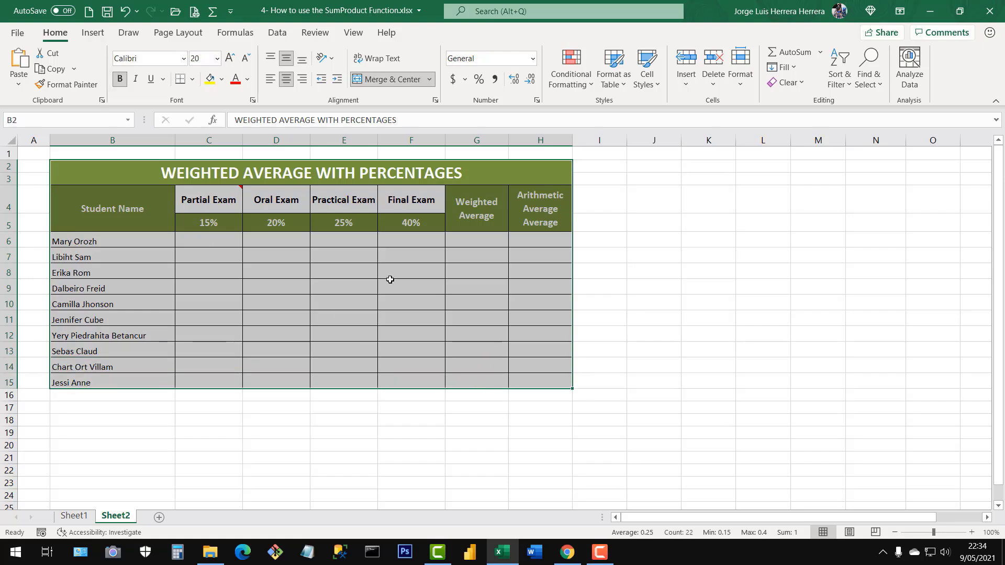
{"action": "left_click", "coordinate": [413, 314]}
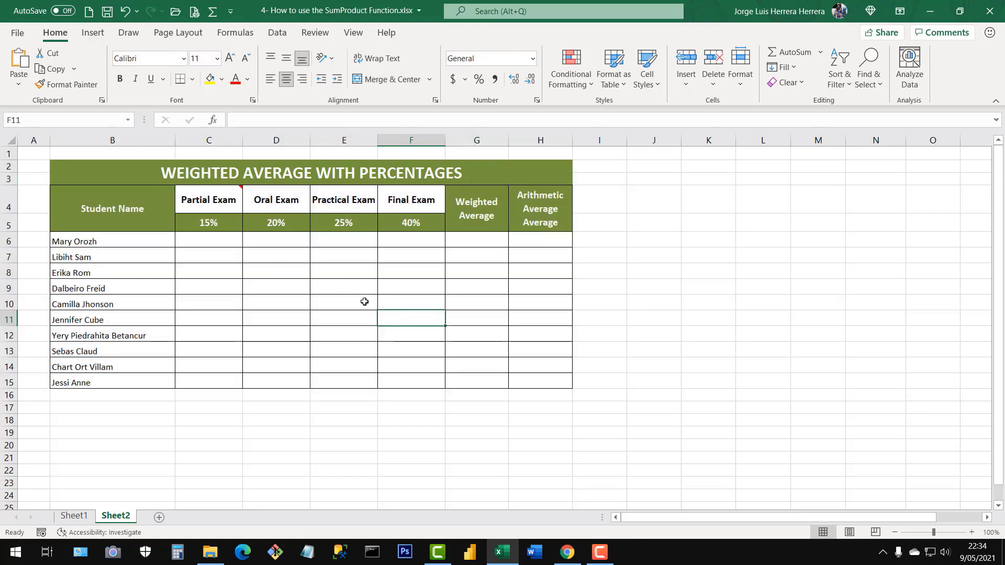
{"action": "left_click_drag", "start_coordinate": [203, 242], "coordinate": [413, 383]}
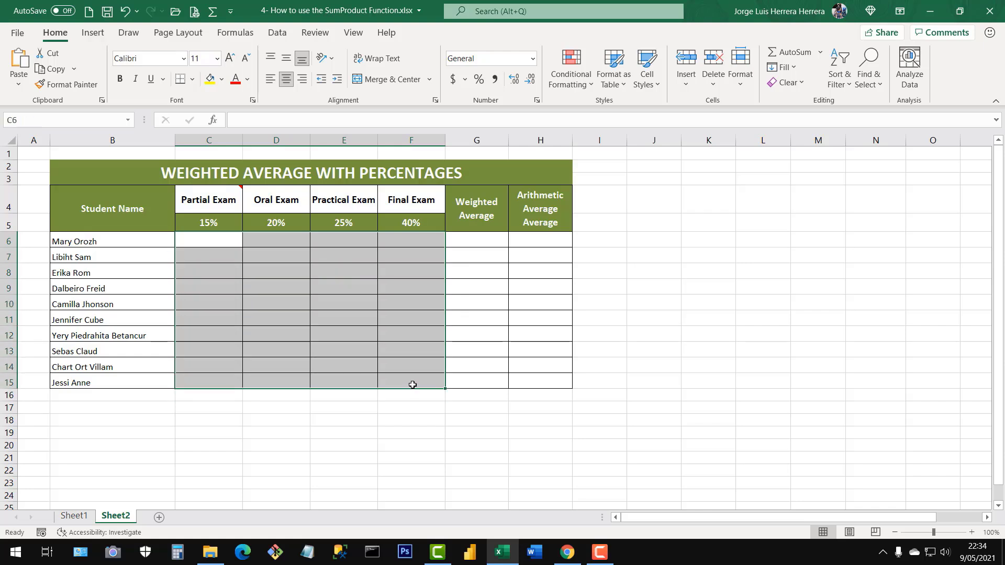
{"action": "left_click", "coordinate": [302, 302]}
{"action": "left_click_drag", "start_coordinate": [152, 246], "coordinate": [150, 383]}
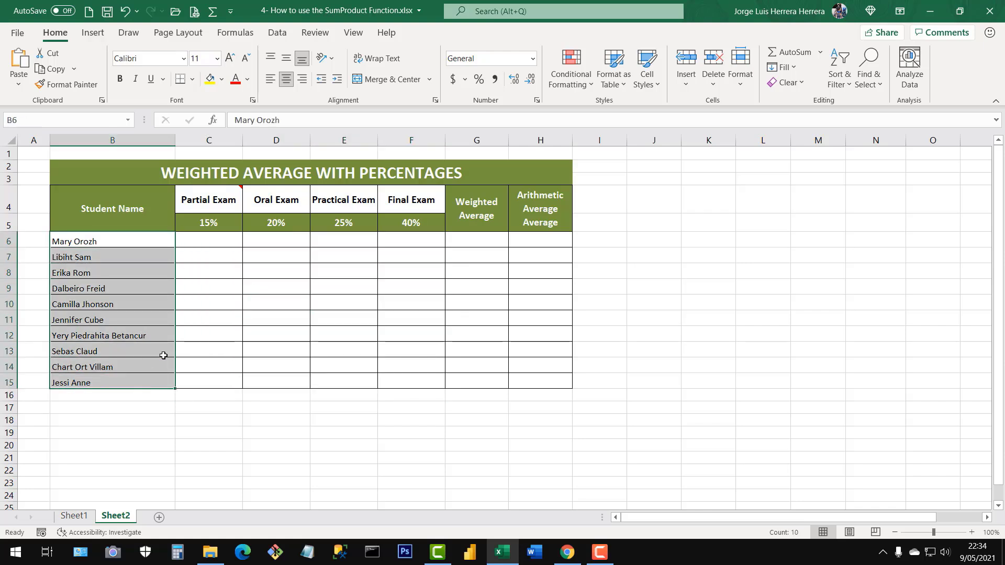
Enter =RANDBETWEEN(1,10) in C6 to generate the first student's Partial Exam grade.
{"action": "left_click", "coordinate": [202, 244]}
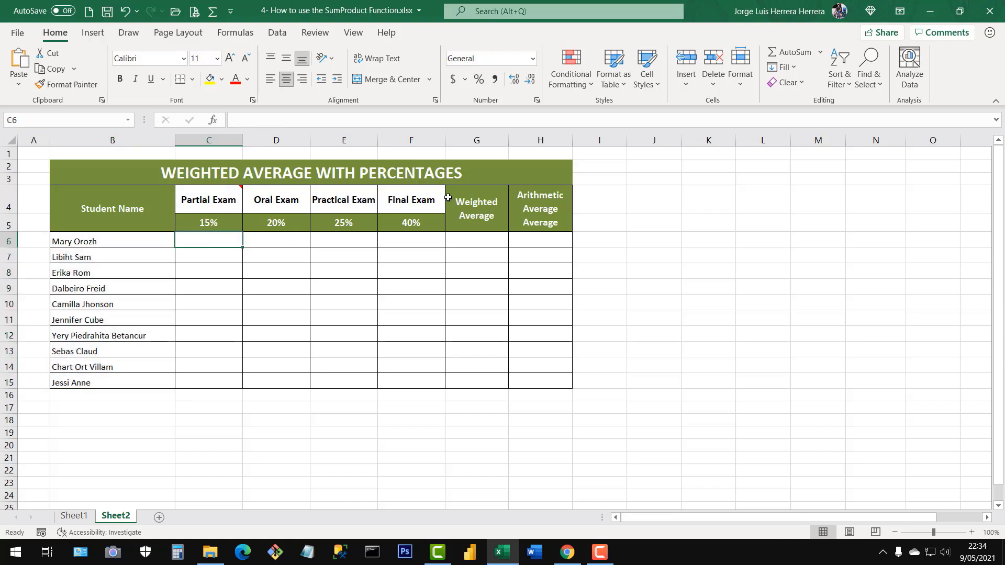
{"action": "type", "text": "="}
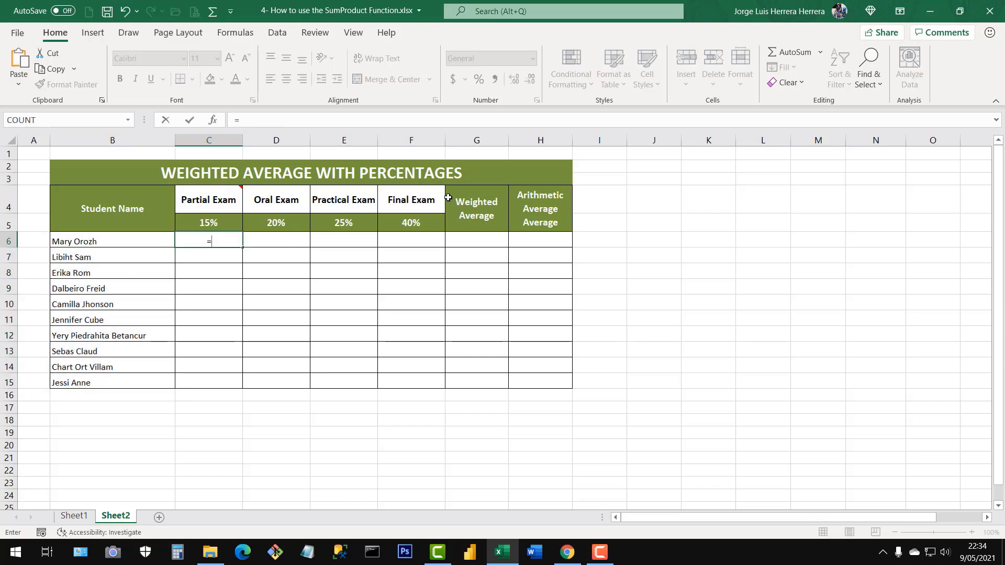
{"action": "type", "text": "ra"}
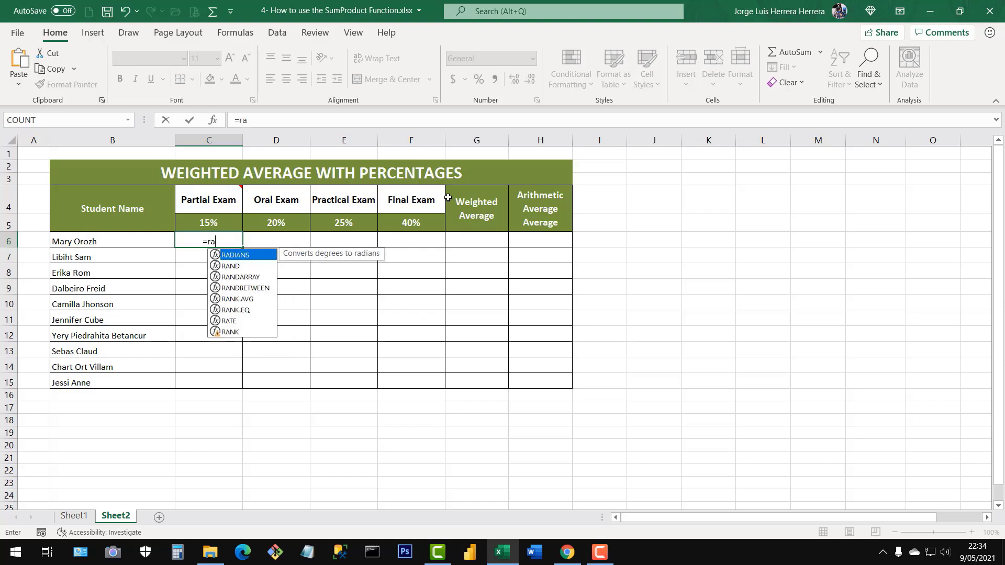
{"action": "type", "text": "ndb"}
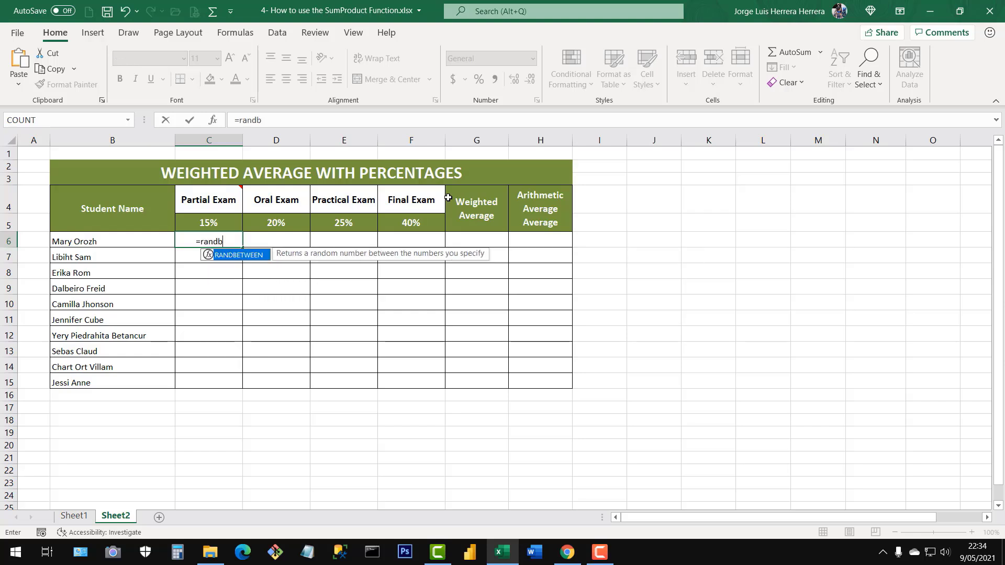
{"action": "double_click", "coordinate": [239, 255]}
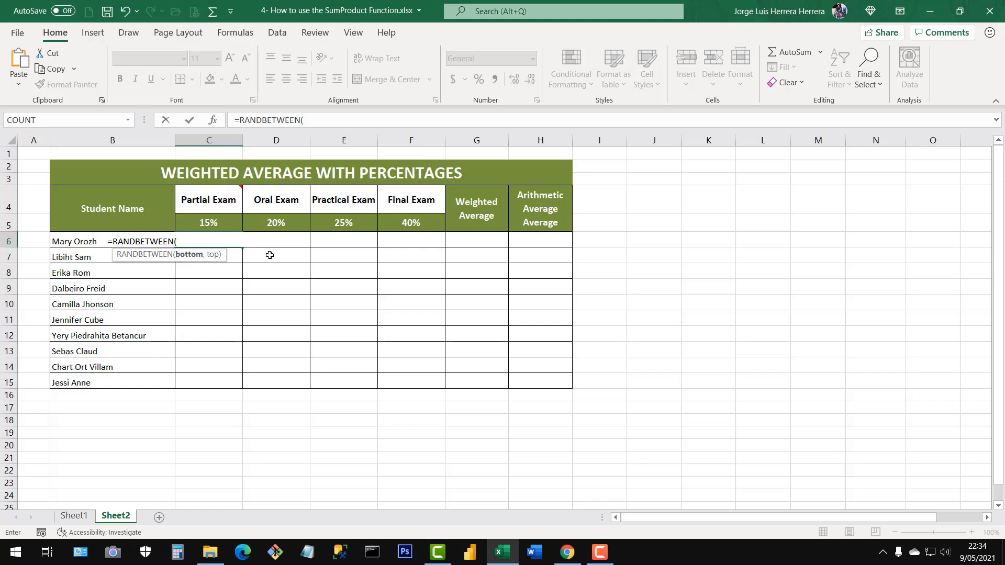
{"action": "type", "text": ",10)"}
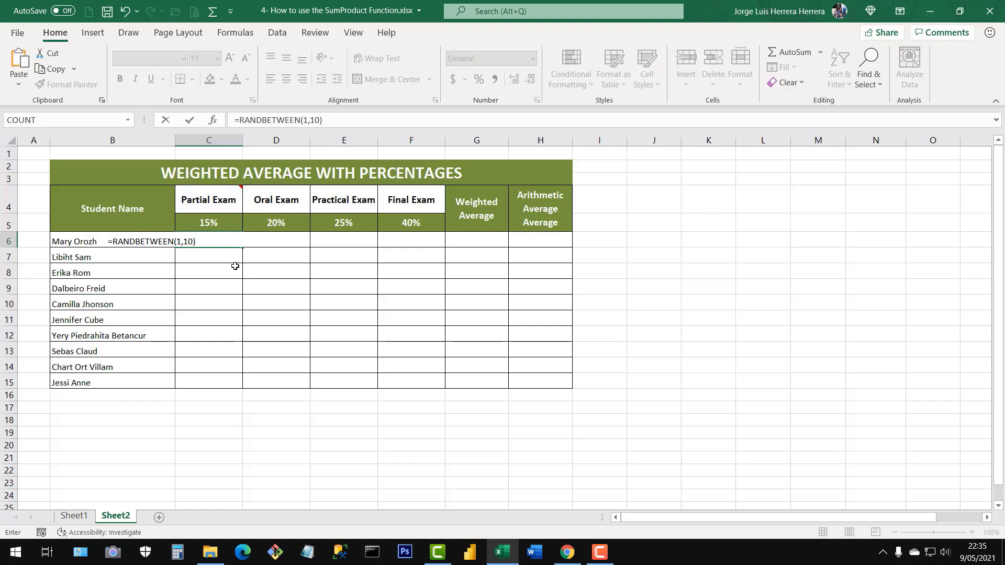
{"action": "key", "text": "Return"}
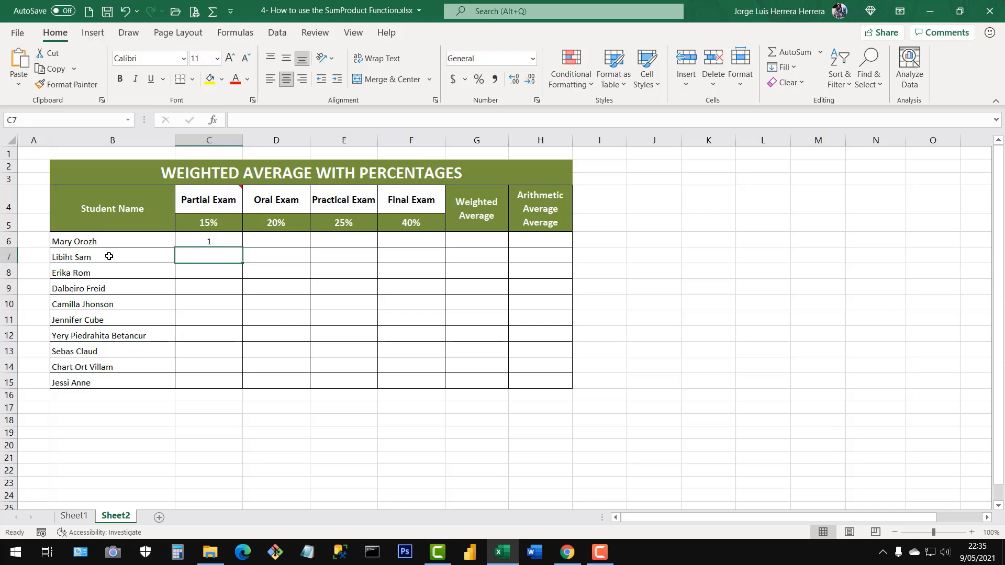
Fill the RANDBETWEEN formula from C6 across to F6 and down to row 15 for all students.
{"action": "left_click", "coordinate": [212, 241]}
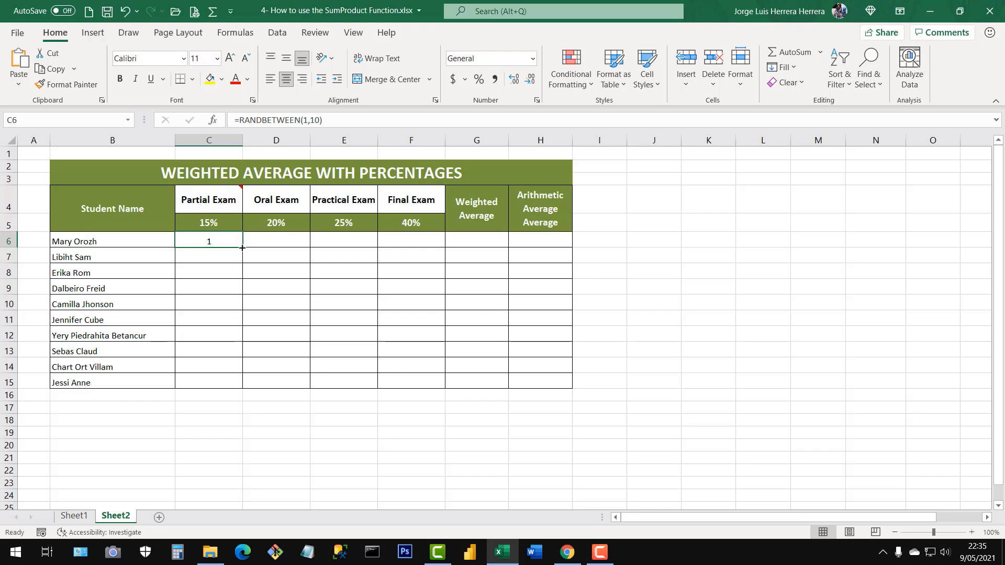
{"action": "left_click_drag", "start_coordinate": [242, 248], "coordinate": [438, 241]}
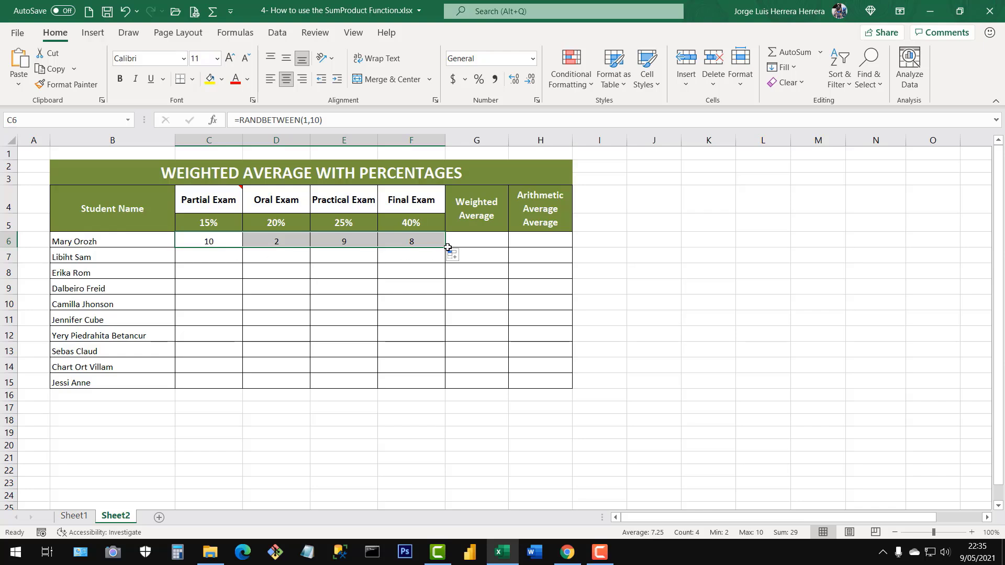
{"action": "left_click_drag", "start_coordinate": [446, 248], "coordinate": [439, 386]}
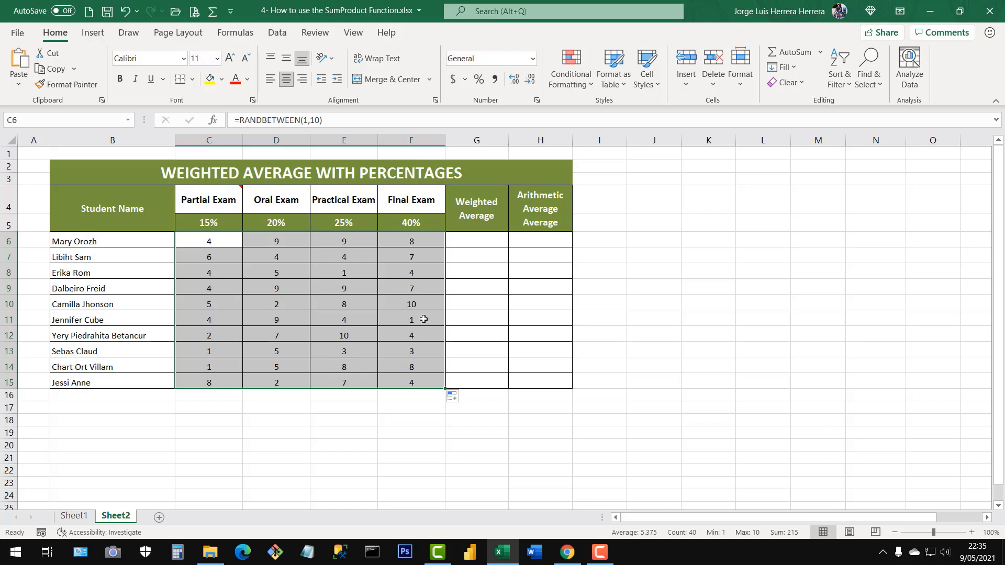
Check the formulas behind the generated grades in C6 and E13, and select the whole grade range C6:F15.
{"action": "left_click", "coordinate": [210, 242]}
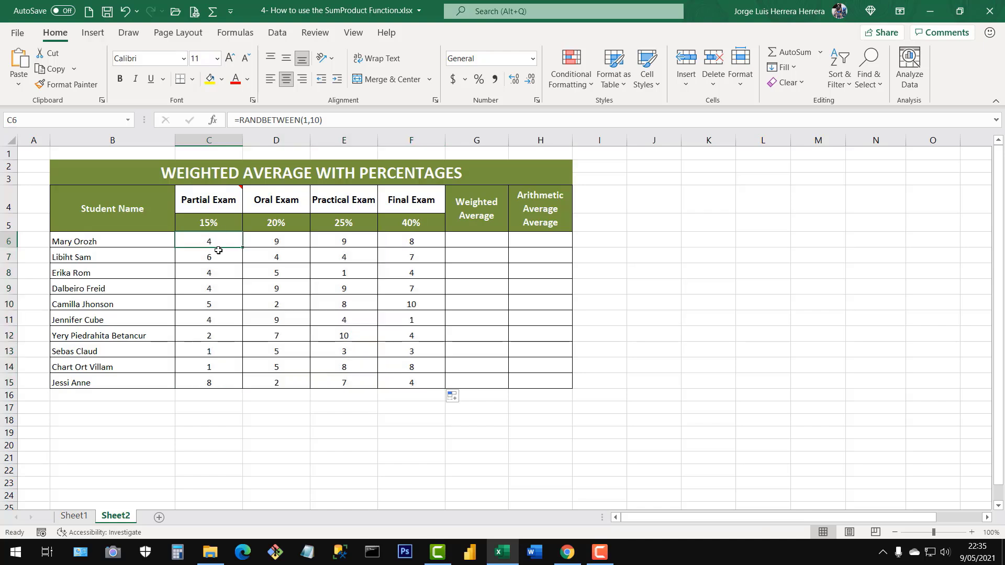
{"action": "left_click", "coordinate": [333, 348]}
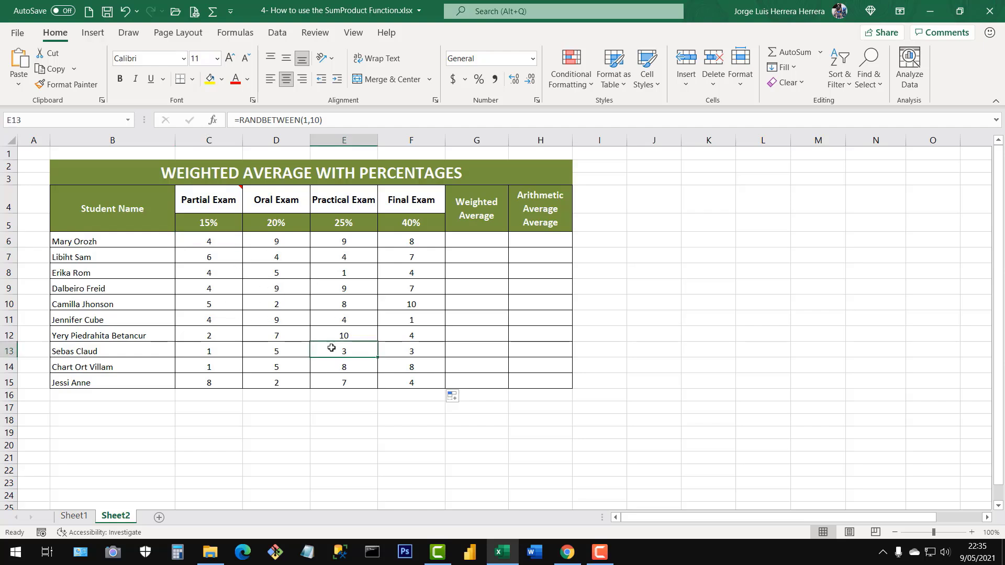
{"action": "left_click_drag", "start_coordinate": [217, 240], "coordinate": [404, 381]}
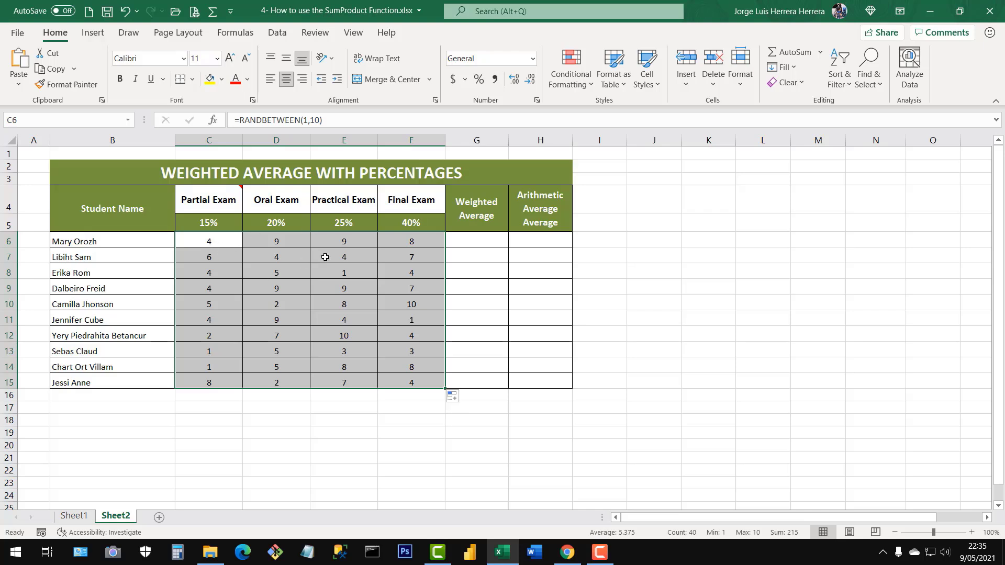
{"action": "left_click", "coordinate": [381, 286]}
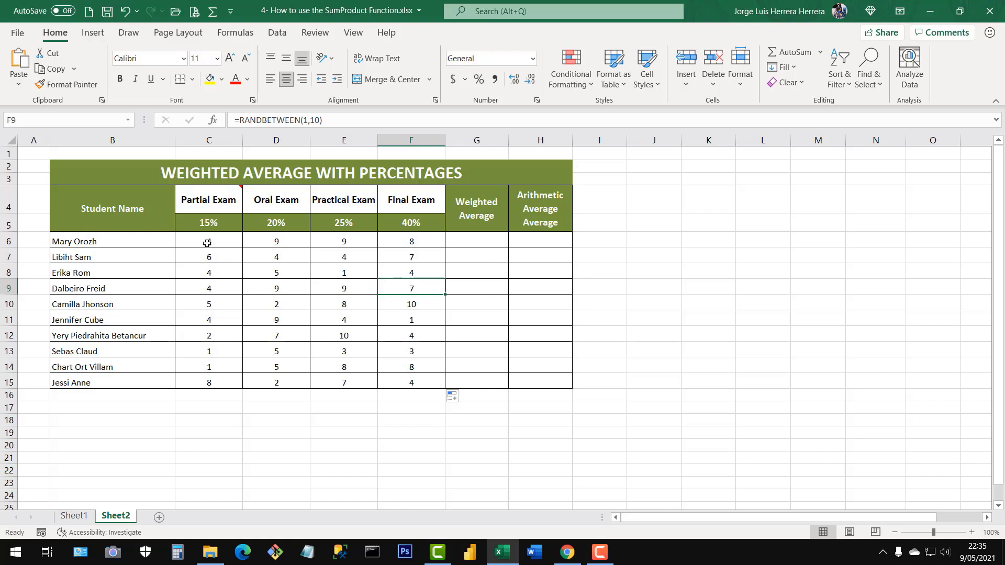
{"action": "left_click_drag", "start_coordinate": [207, 242], "coordinate": [408, 383]}
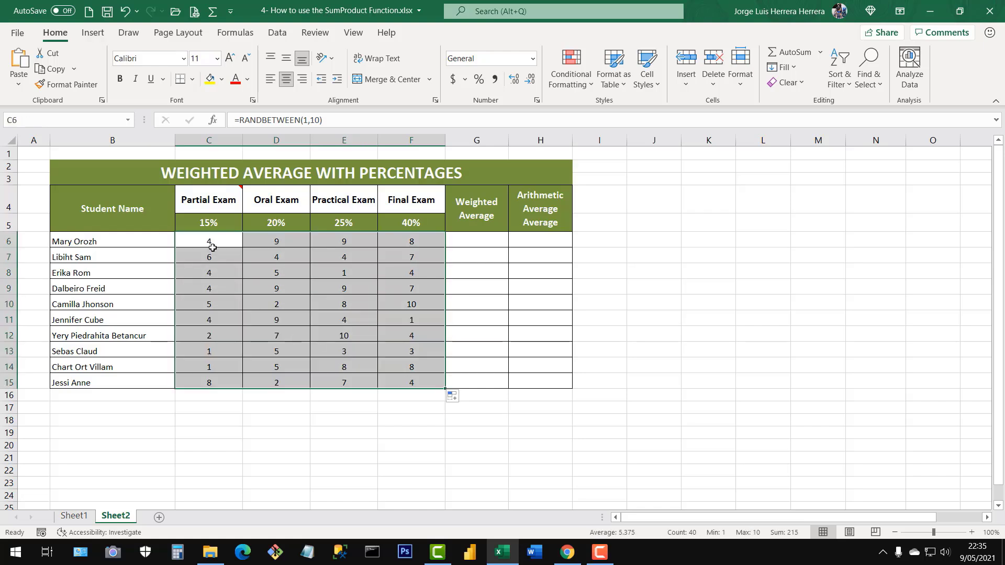
Check the formulas behind sample grades such as C10, E8 and D9, and review the whole grade range C6:F15.
{"action": "left_click_drag", "start_coordinate": [214, 250], "coordinate": [220, 246]}
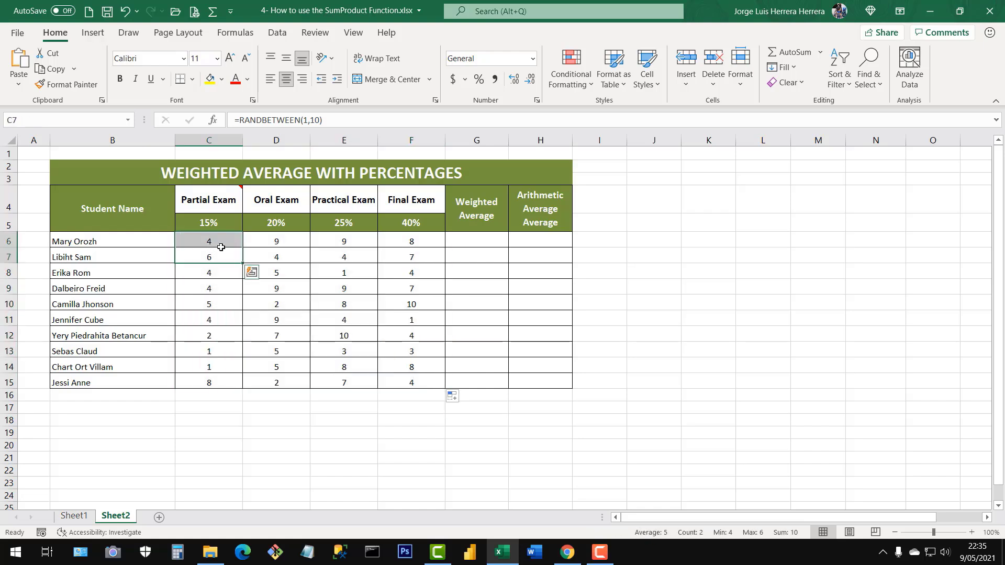
{"action": "left_click", "coordinate": [218, 305]}
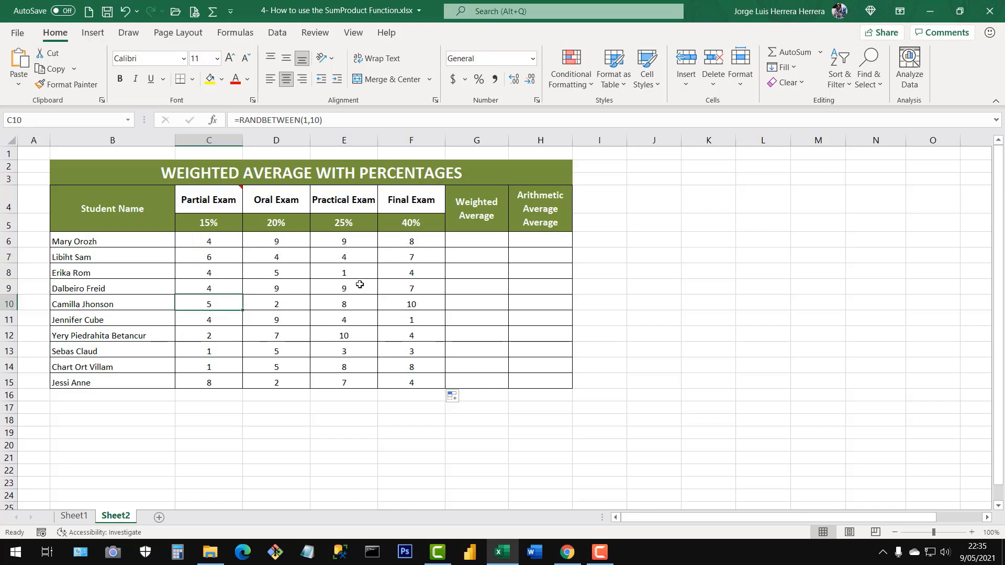
{"action": "left_click", "coordinate": [344, 273]}
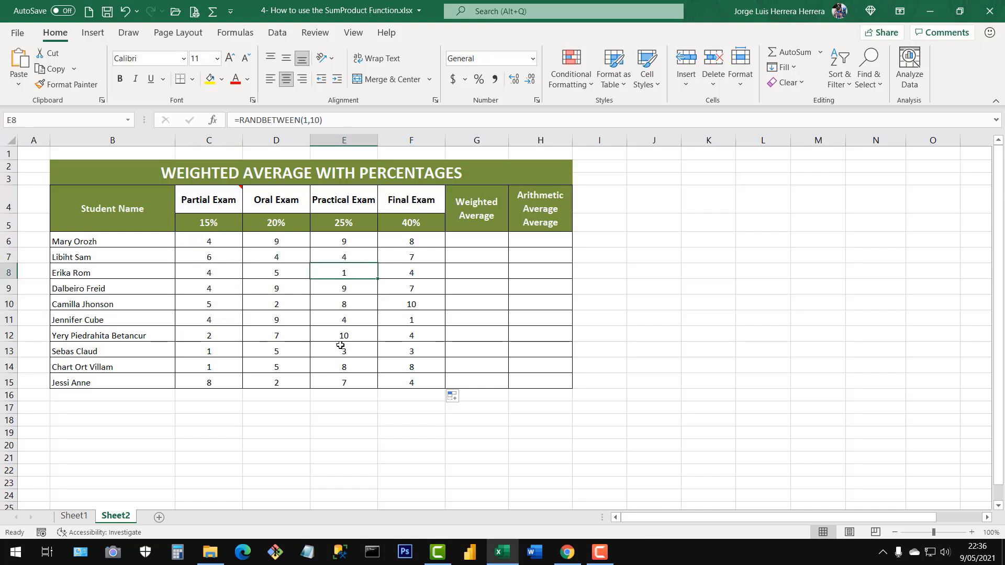
{"action": "left_click", "coordinate": [244, 291]}
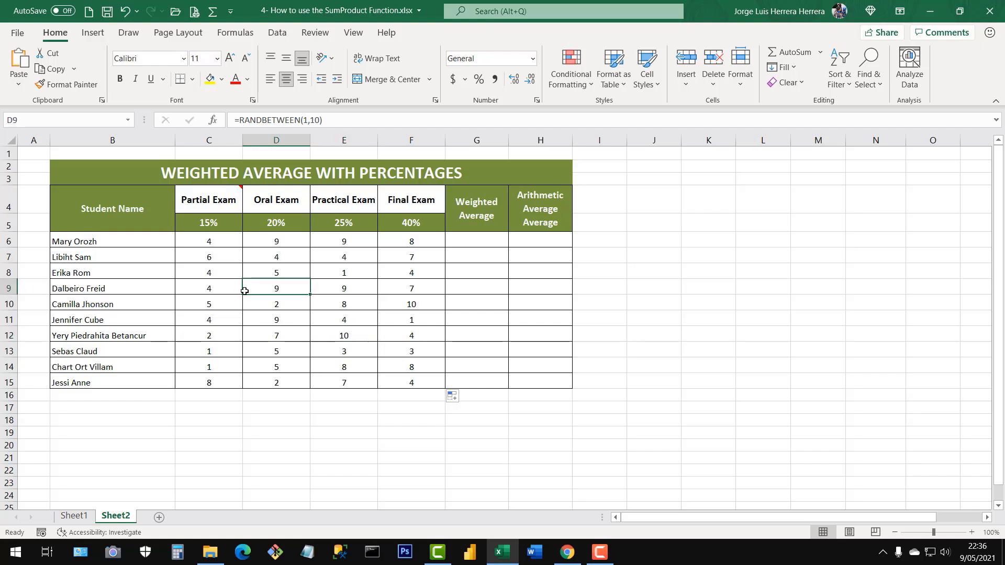
{"action": "left_click", "coordinate": [328, 320]}
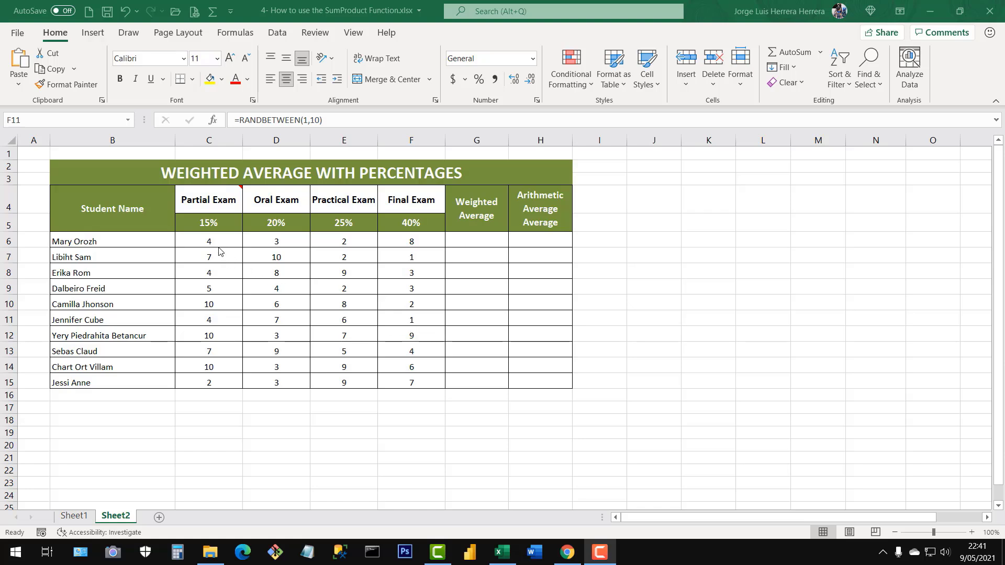
{"action": "left_click_drag", "start_coordinate": [209, 241], "coordinate": [412, 380]}
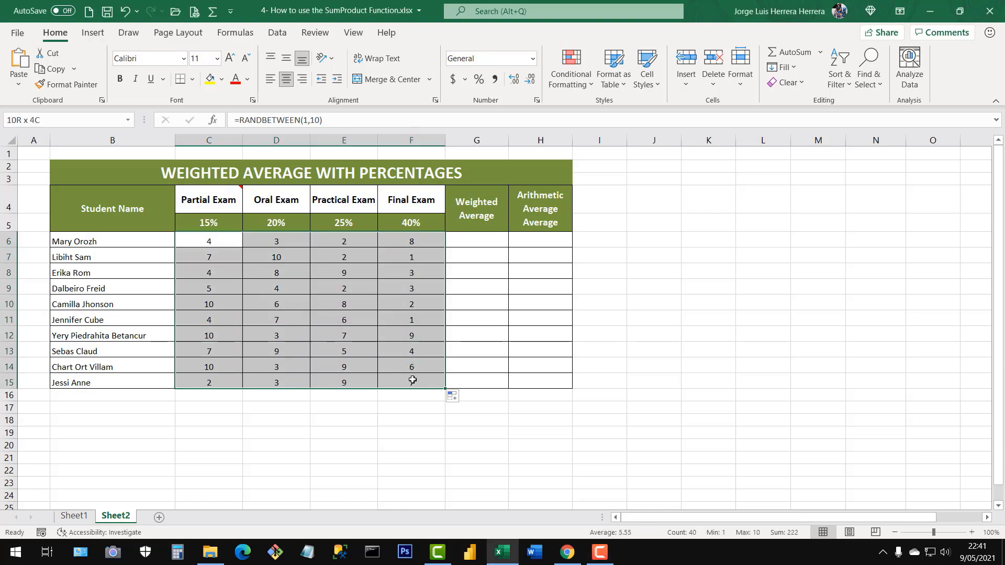
{"action": "left_click", "coordinate": [393, 313]}
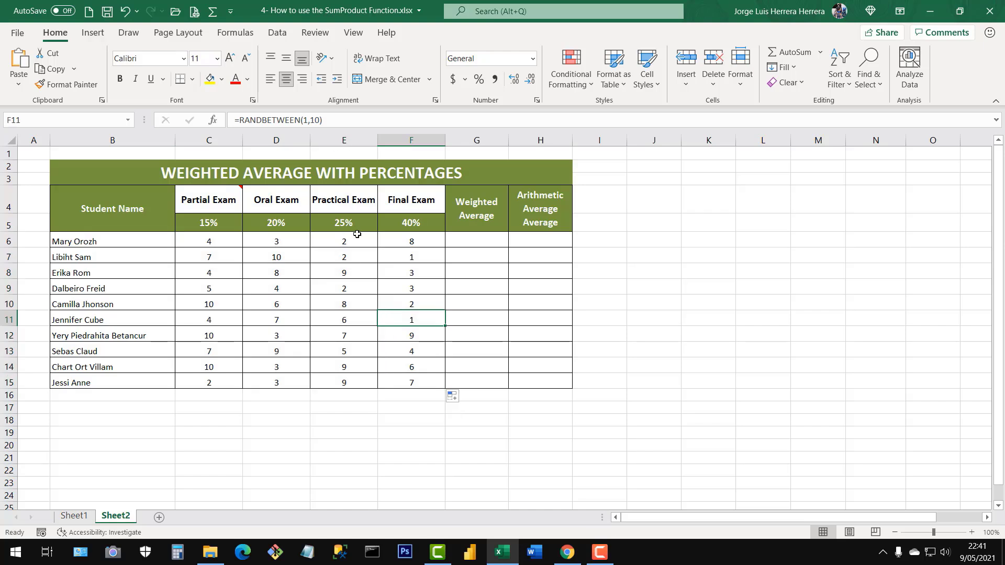
Review the grades by student in C6:F6, by exam in C6:C15 and D6:D15, and across the full range C6:F15.
{"action": "left_click", "coordinate": [465, 244]}
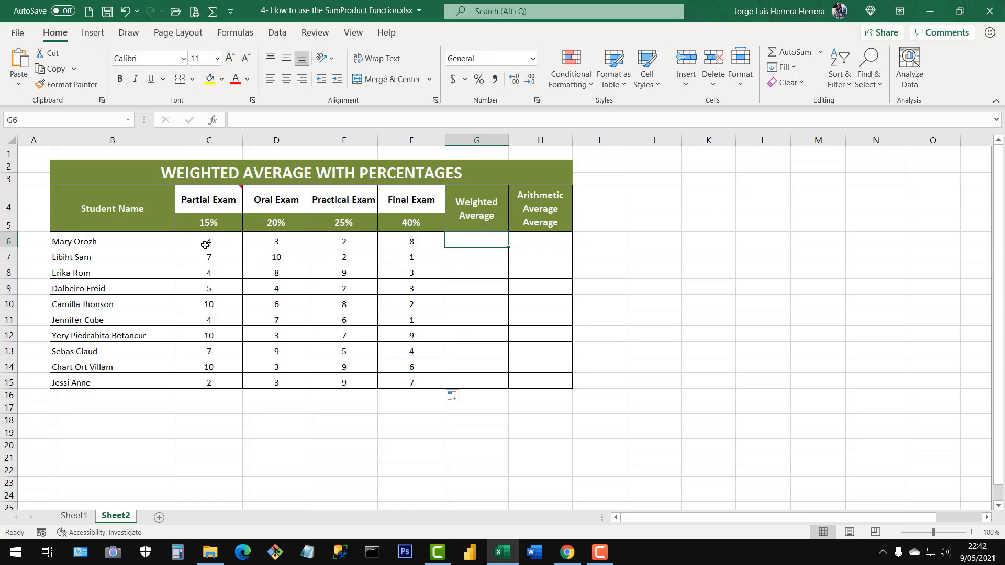
{"action": "left_click_drag", "start_coordinate": [205, 245], "coordinate": [429, 242]}
{"action": "left_click", "coordinate": [271, 303]}
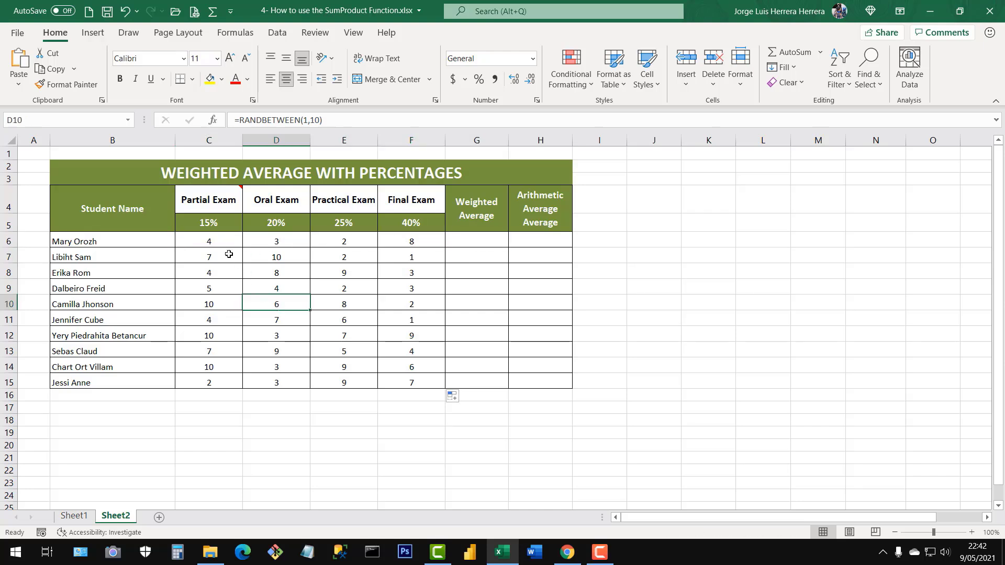
{"action": "left_click_drag", "start_coordinate": [223, 239], "coordinate": [218, 382]}
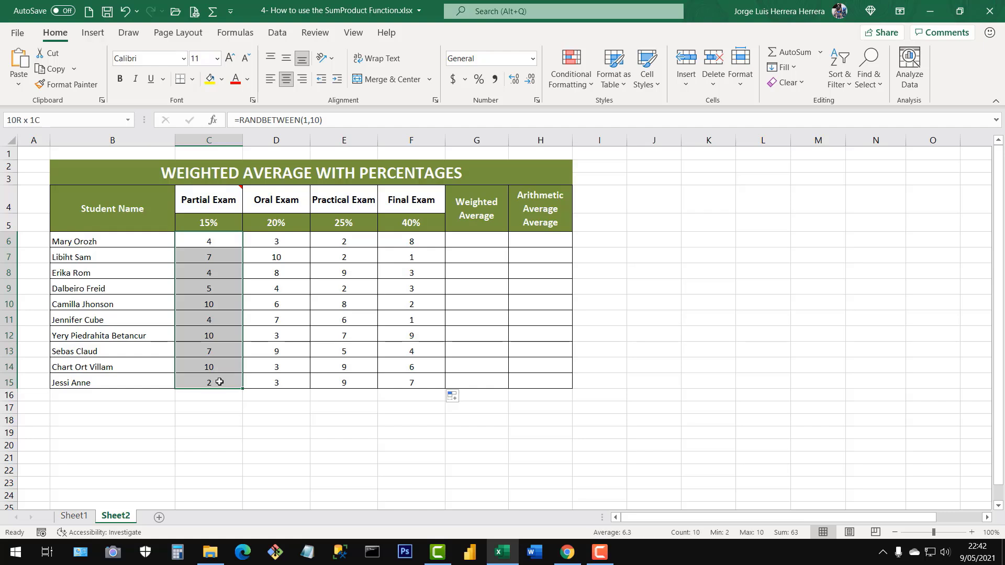
{"action": "left_click_drag", "start_coordinate": [276, 235], "coordinate": [274, 382]}
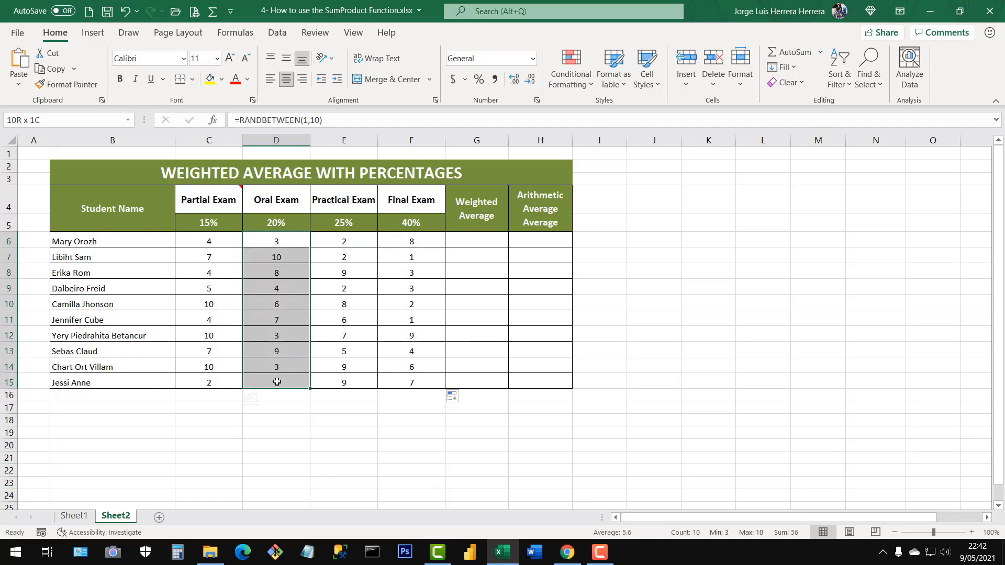
{"action": "left_click", "coordinate": [335, 318]}
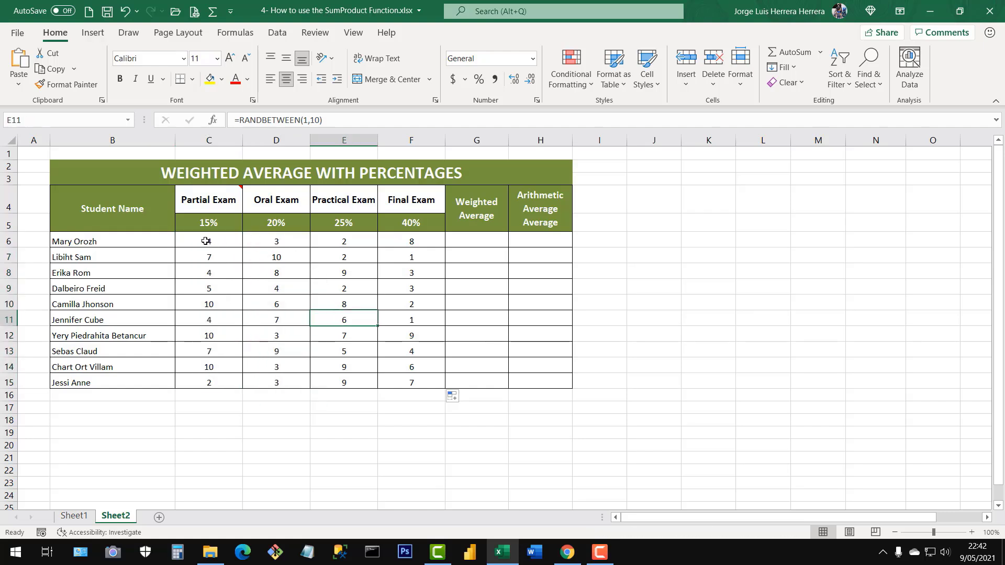
{"action": "left_click_drag", "start_coordinate": [206, 241], "coordinate": [417, 241]}
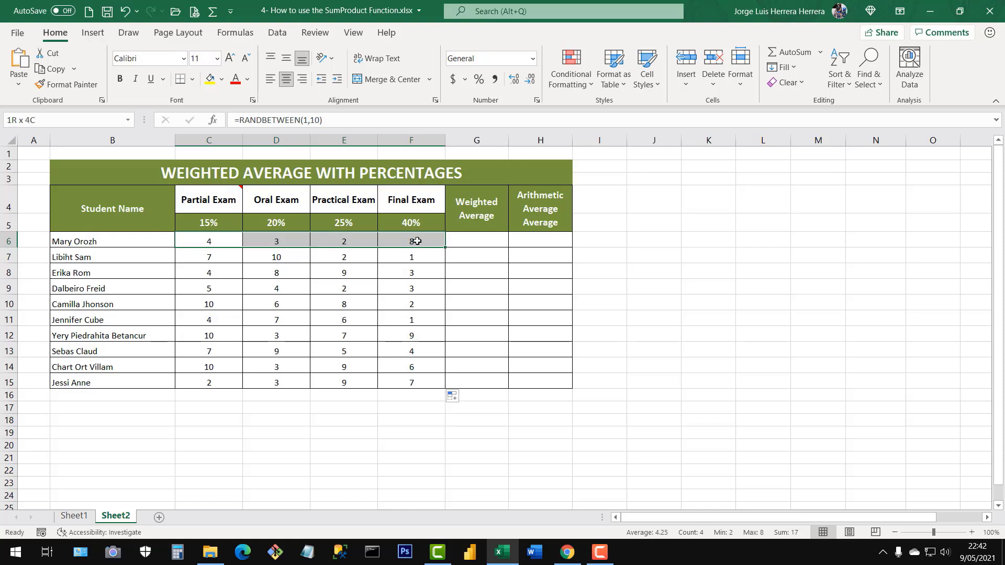
{"action": "left_click", "coordinate": [317, 290]}
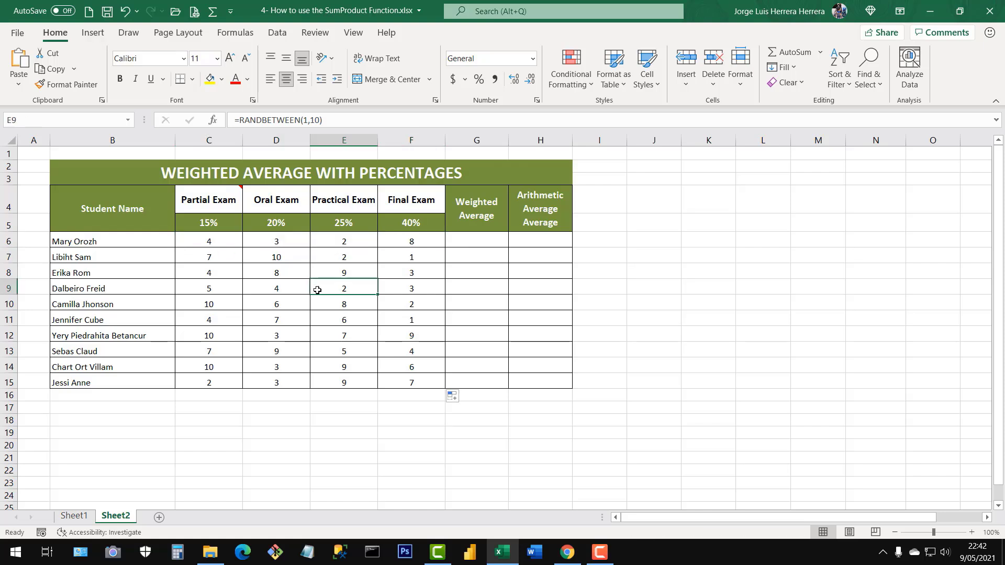
{"action": "left_click_drag", "start_coordinate": [222, 241], "coordinate": [221, 380]}
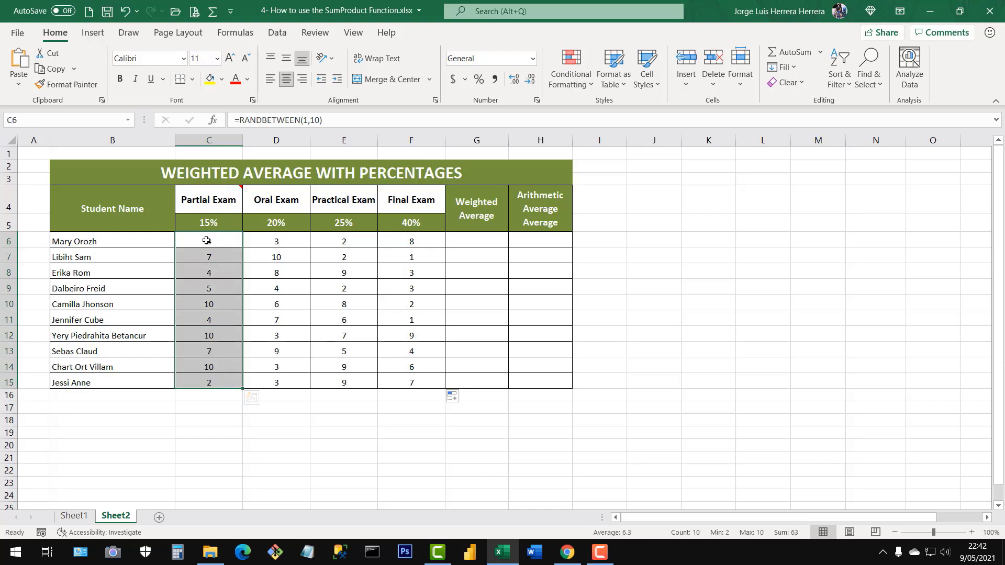
{"action": "left_click_drag", "start_coordinate": [209, 240], "coordinate": [433, 245]}
{"action": "left_click", "coordinate": [407, 304]}
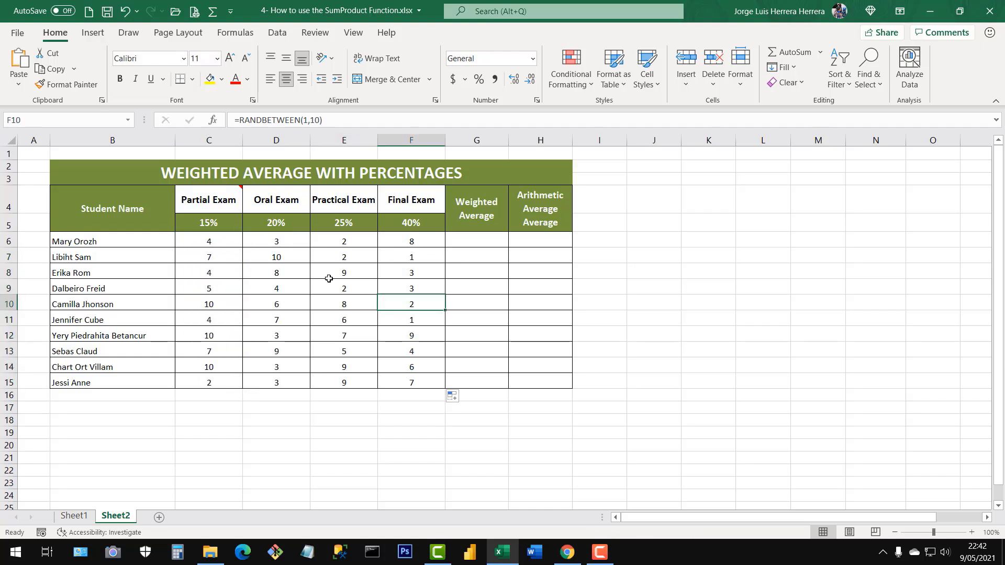
{"action": "left_click_drag", "start_coordinate": [211, 240], "coordinate": [424, 383]}
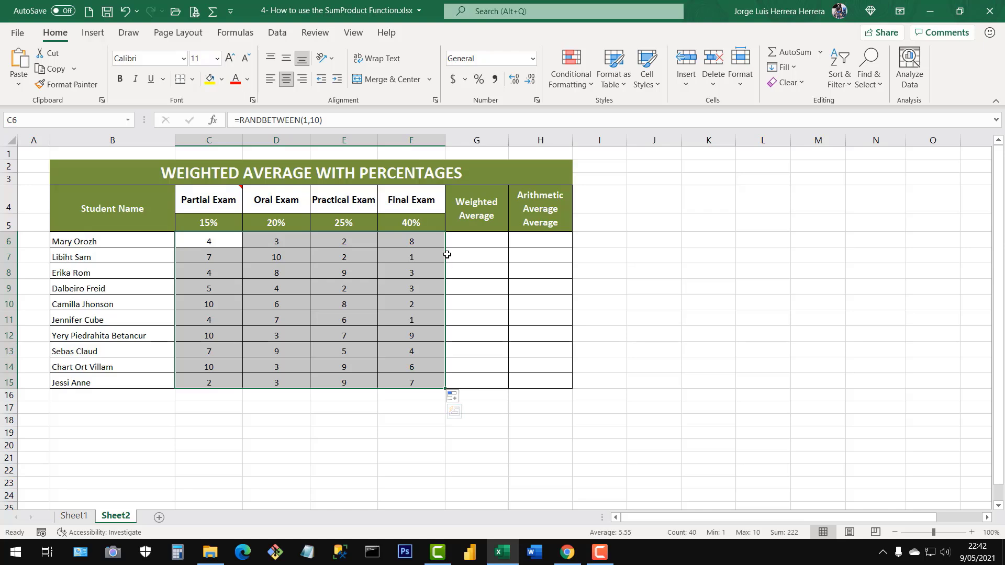
{"action": "left_click", "coordinate": [303, 285]}
Compare the first student's grades in C6:F6 with the exam weights in C5:F5, matching each grade to its percentage.
{"action": "left_click_drag", "start_coordinate": [208, 242], "coordinate": [416, 242]}
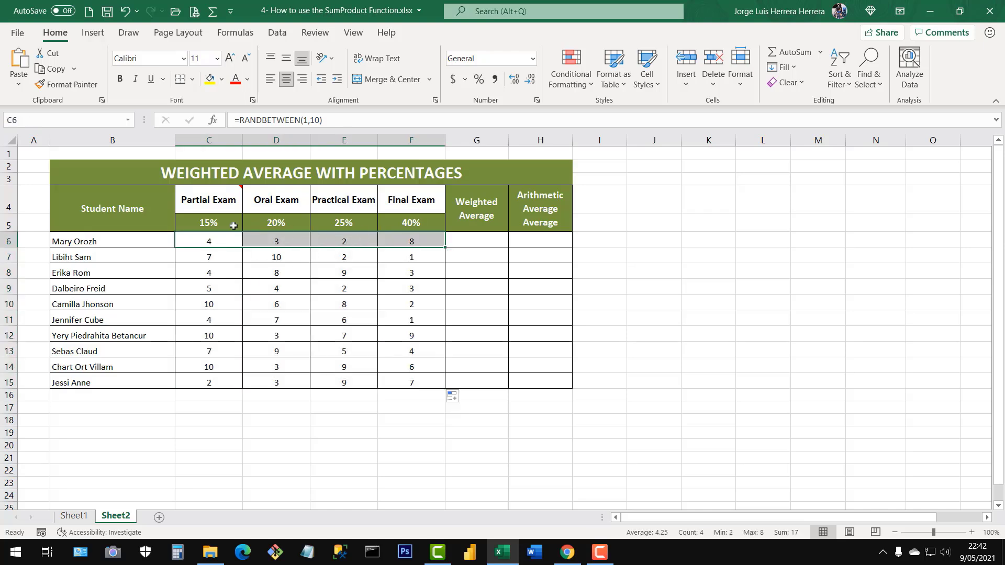
{"action": "left_click_drag", "start_coordinate": [209, 224], "coordinate": [428, 224]}
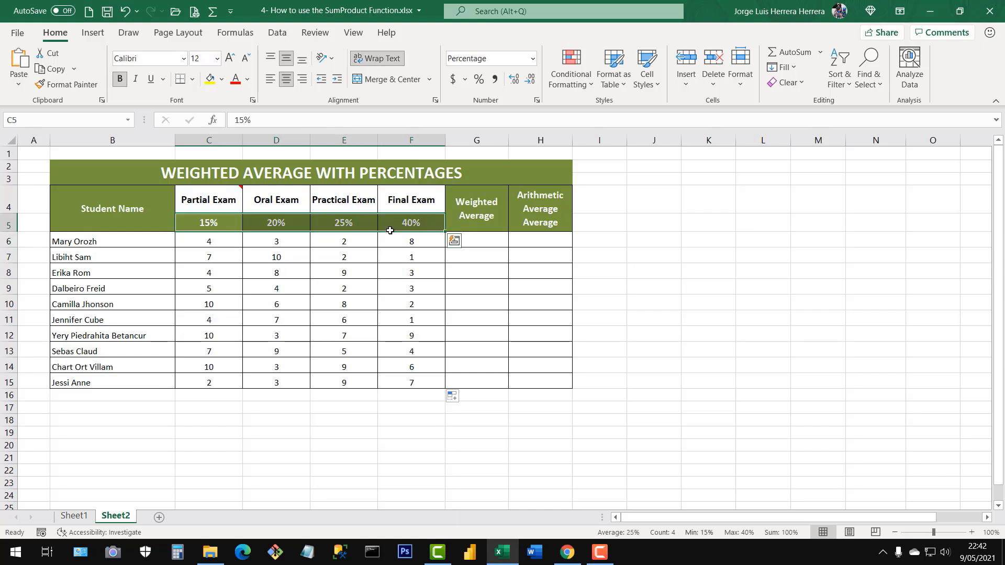
{"action": "left_click", "coordinate": [213, 244]}
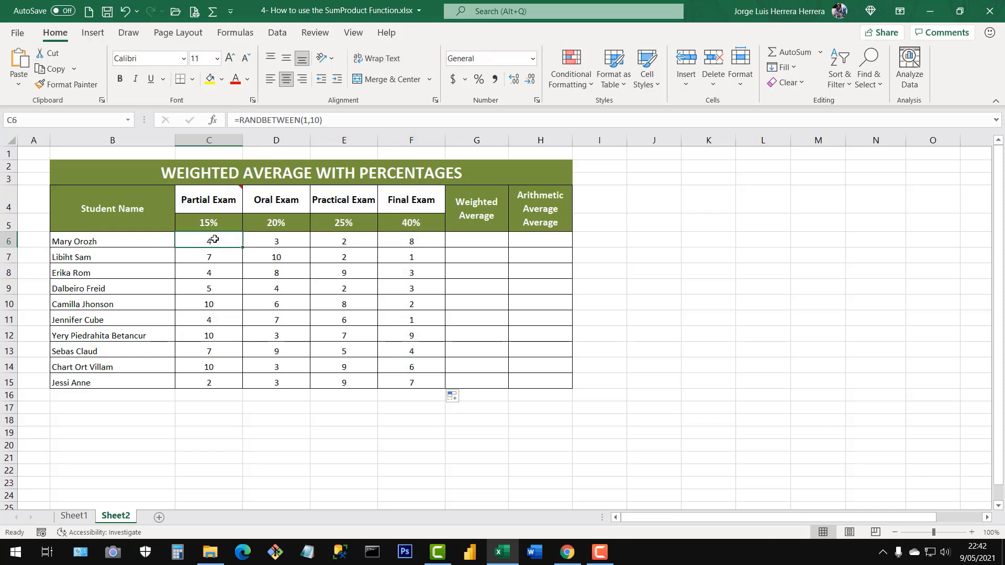
{"action": "left_click", "coordinate": [217, 224]}
{"action": "left_click", "coordinate": [289, 243]}
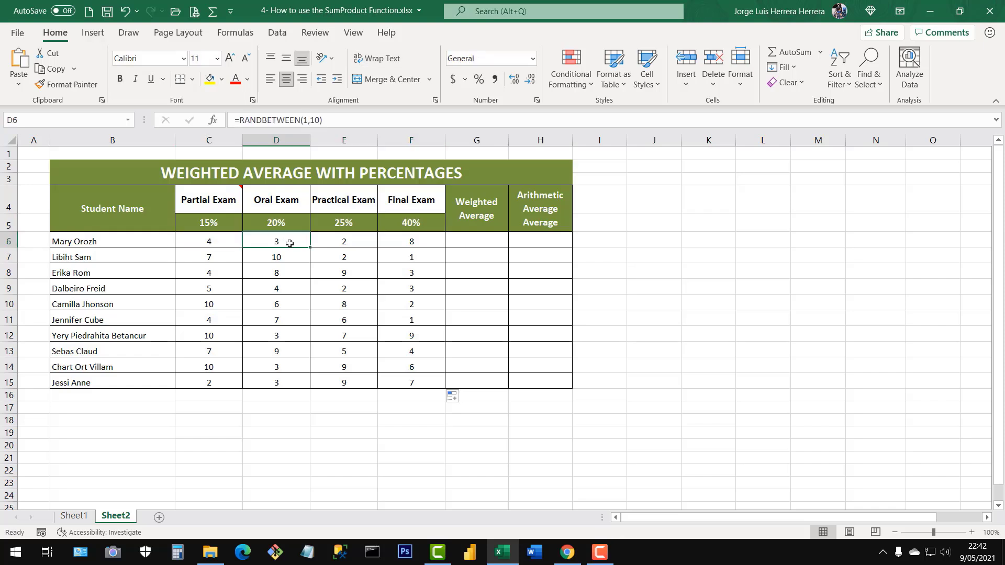
{"action": "left_click", "coordinate": [290, 223]}
{"action": "left_click", "coordinate": [353, 239]}
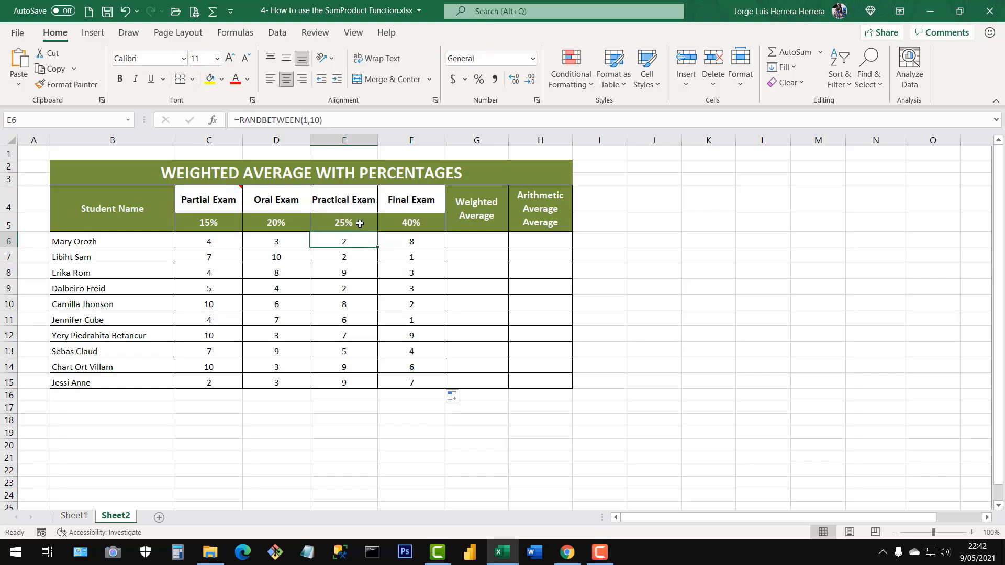
{"action": "left_click", "coordinate": [360, 223]}
{"action": "left_click", "coordinate": [417, 241]}
{"action": "left_click", "coordinate": [422, 223]}
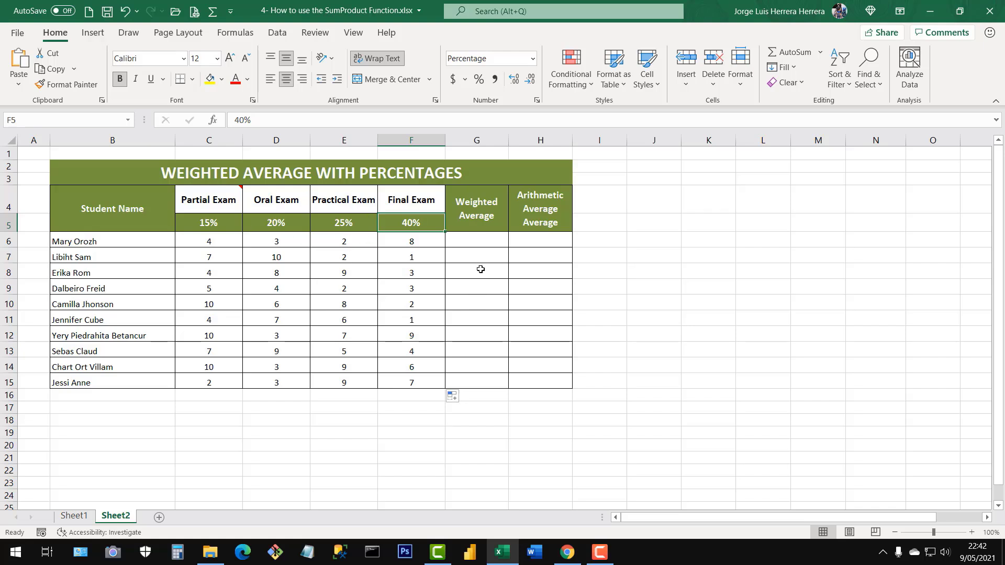
Start a SUMPRODUCT formula in G6 with grades C6:F6 as the first array and absolute weights $C$5:$F$5 as the second.
{"action": "left_click", "coordinate": [463, 242]}
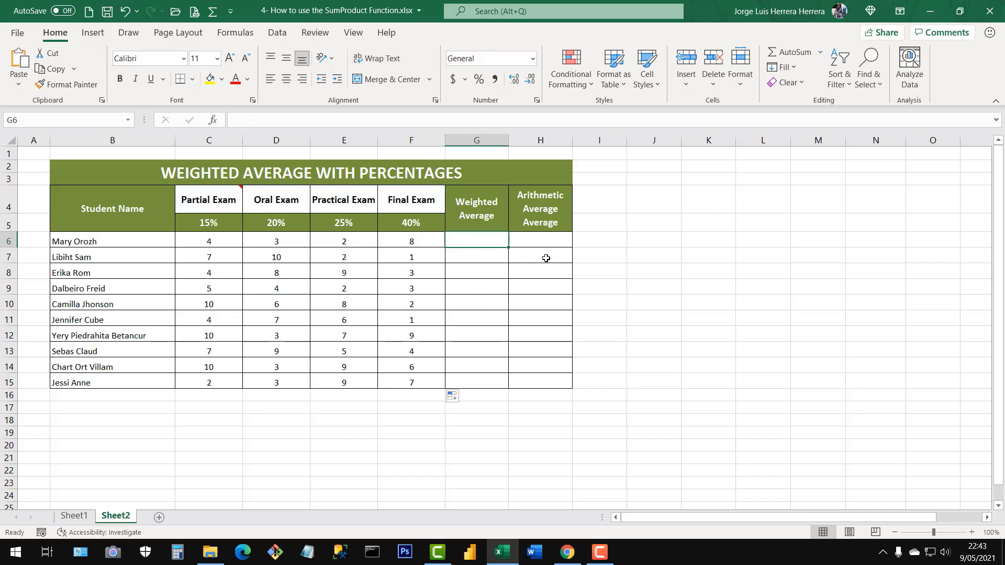
{"action": "type", "text": "=sum"}
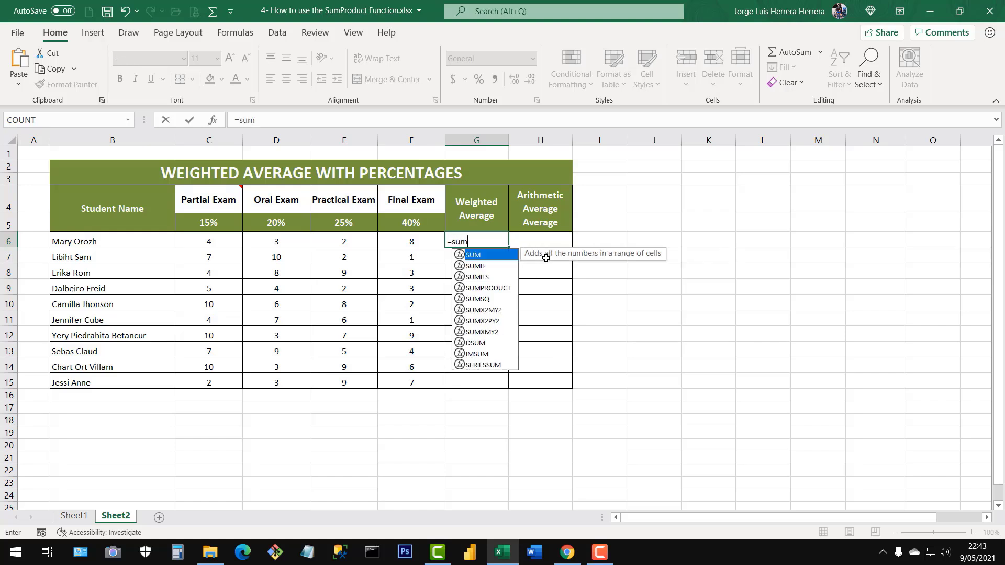
{"action": "type", "text": "p"}
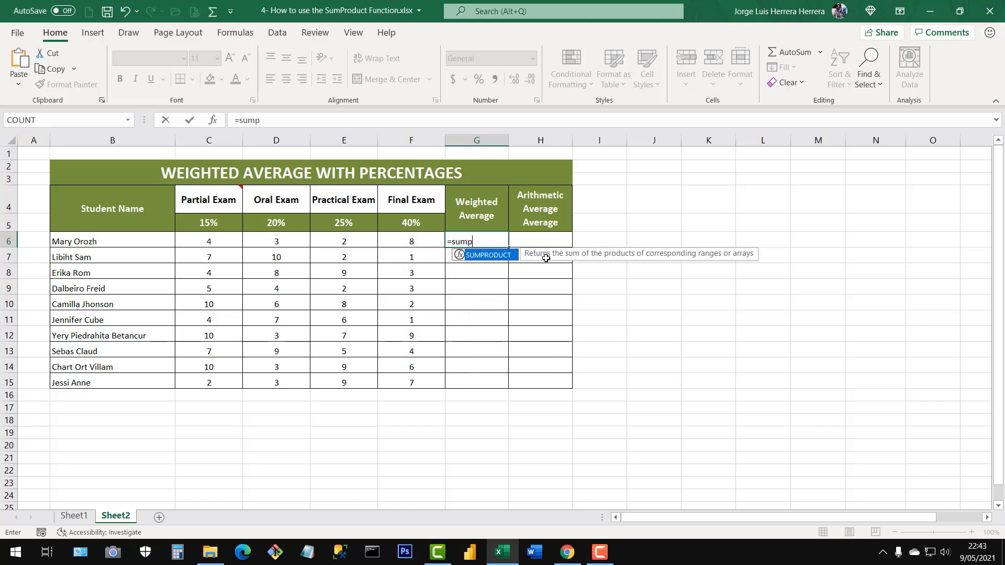
{"action": "double_click", "coordinate": [504, 257]}
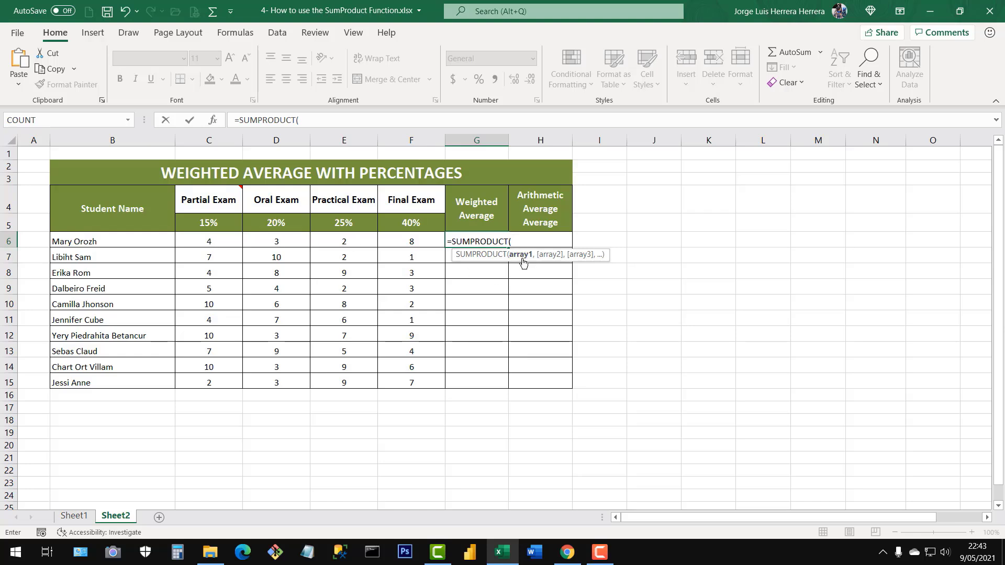
{"action": "left_click_drag", "start_coordinate": [206, 242], "coordinate": [411, 242]}
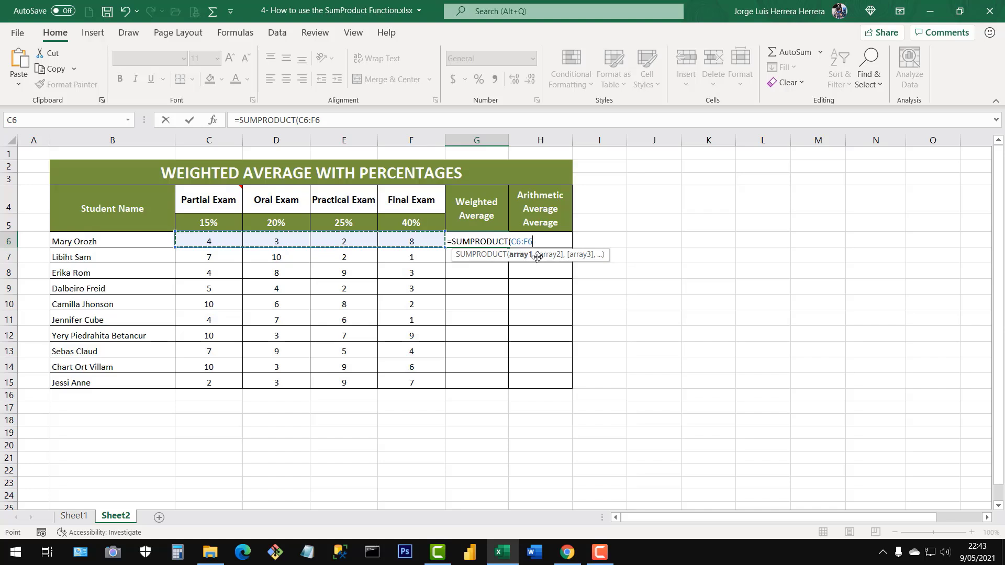
{"action": "type", "text": ","}
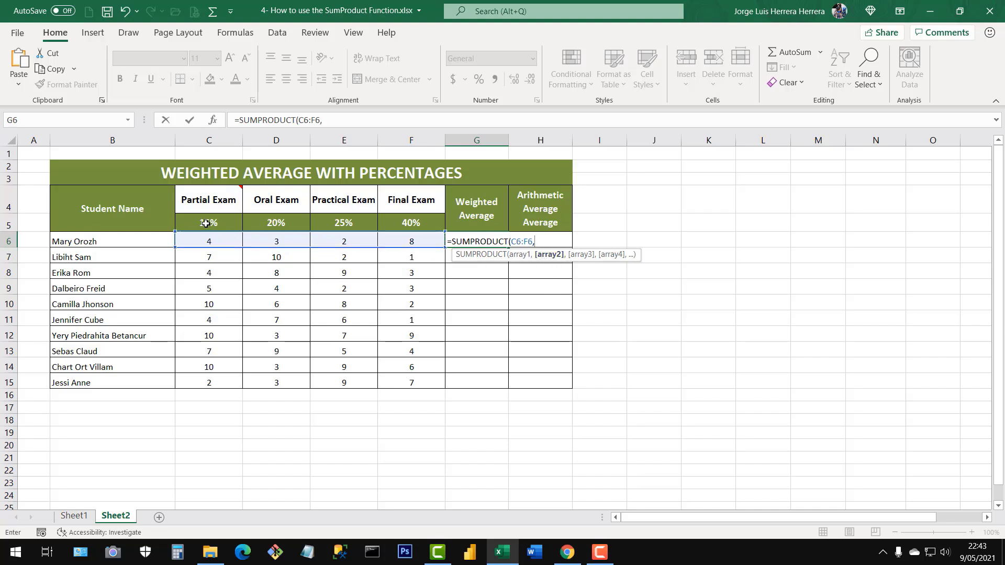
{"action": "left_click_drag", "start_coordinate": [206, 223], "coordinate": [409, 224]}
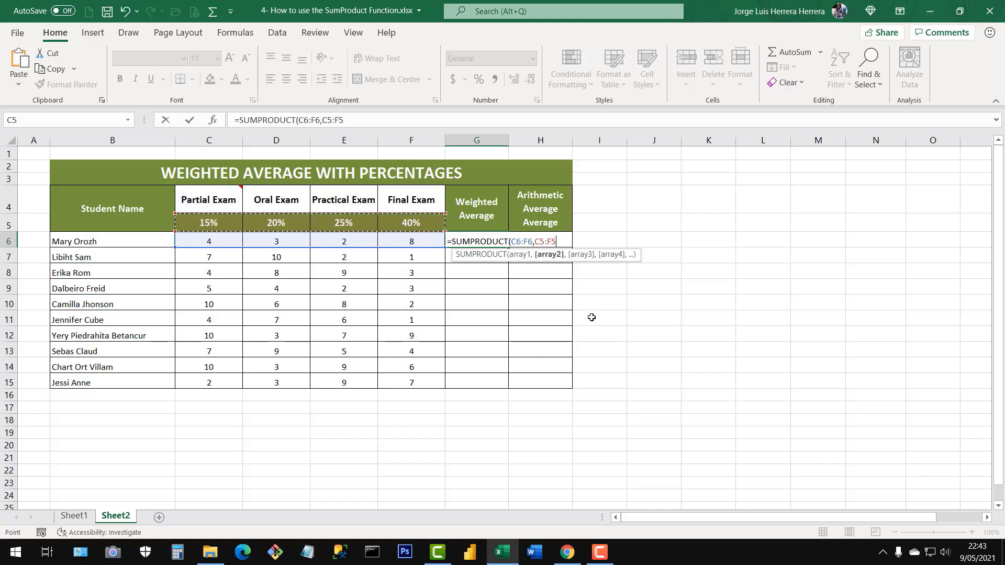
{"action": "key", "text": "F4"}
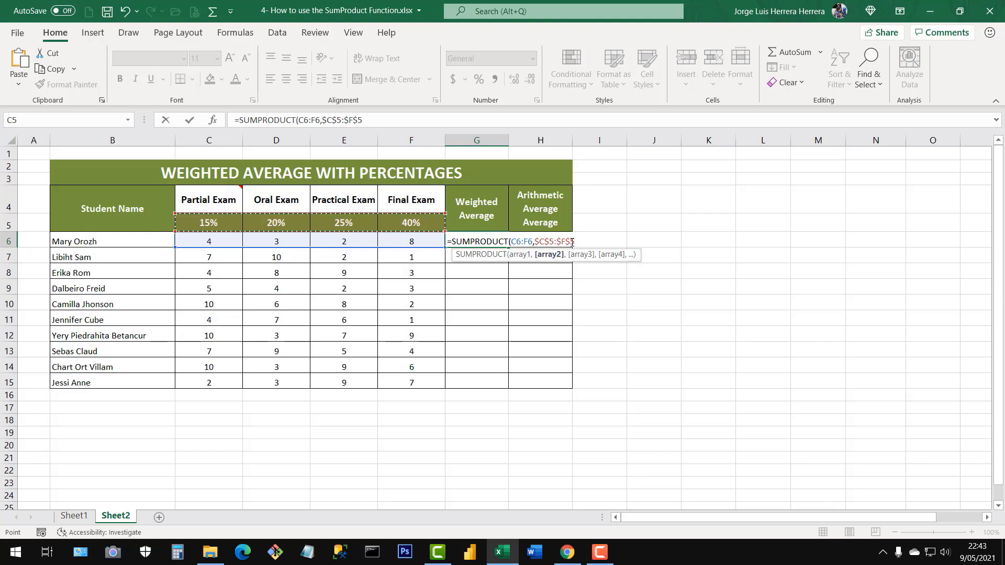
Check both array references in the G6 formula and complete it as =SUMPRODUCT(C6:F6,$C$5:$F$5).
{"action": "left_click_drag", "start_coordinate": [572, 242], "coordinate": [538, 241]}
{"action": "left_click_drag", "start_coordinate": [532, 242], "coordinate": [510, 242]}
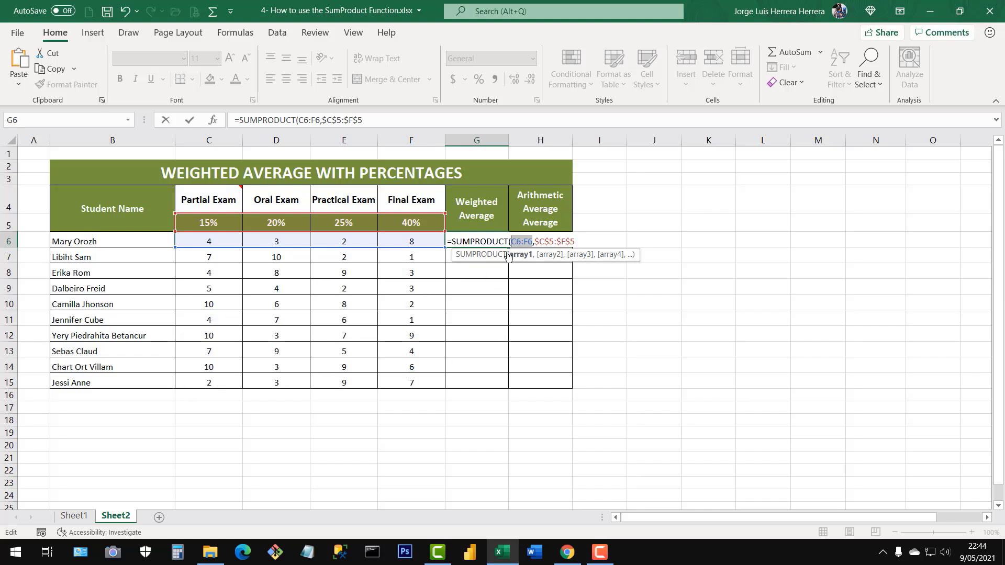
{"action": "left_click", "coordinate": [583, 242]}
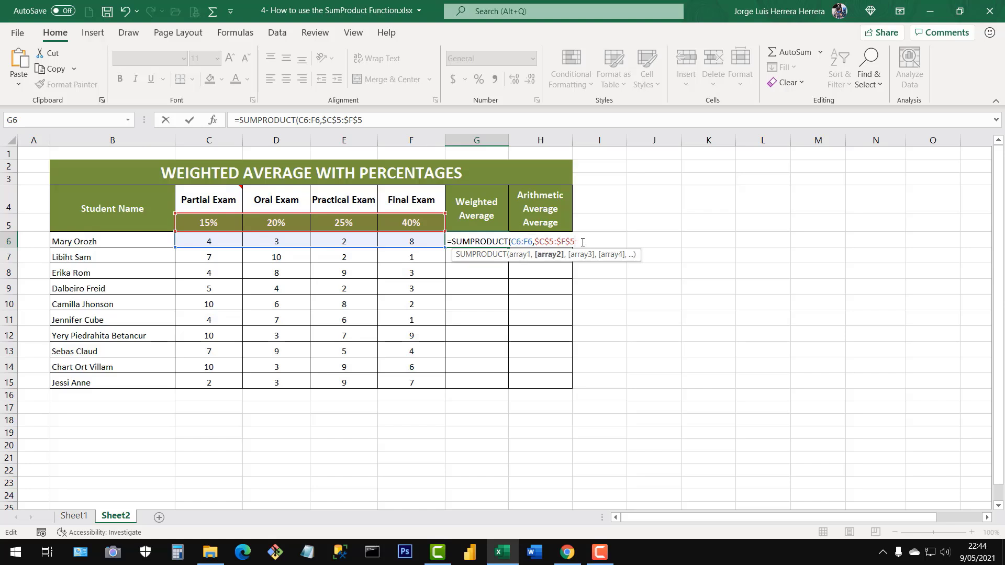
{"action": "type", "text": ")"}
{"action": "key", "text": "Return"}
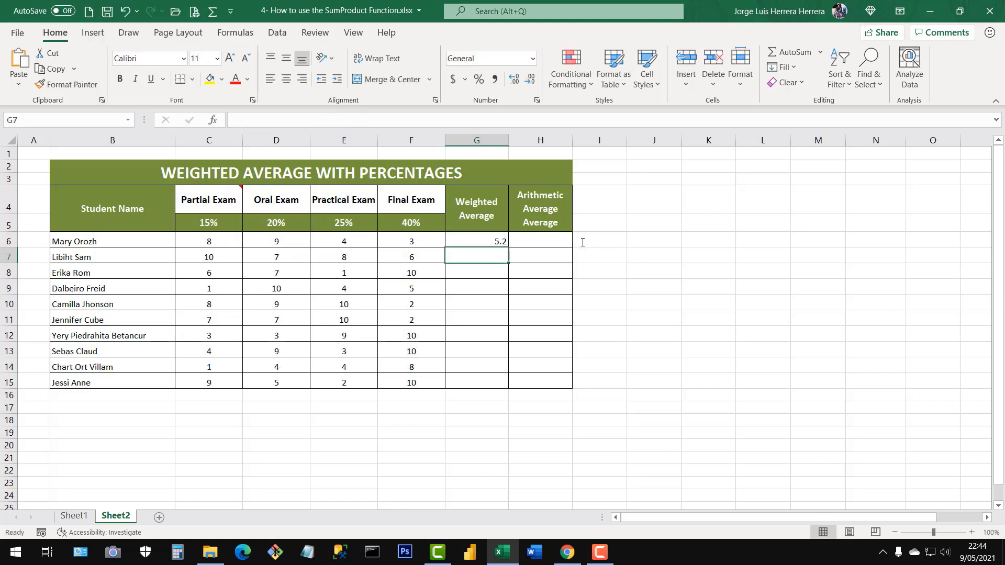
{"action": "left_click", "coordinate": [494, 243]}
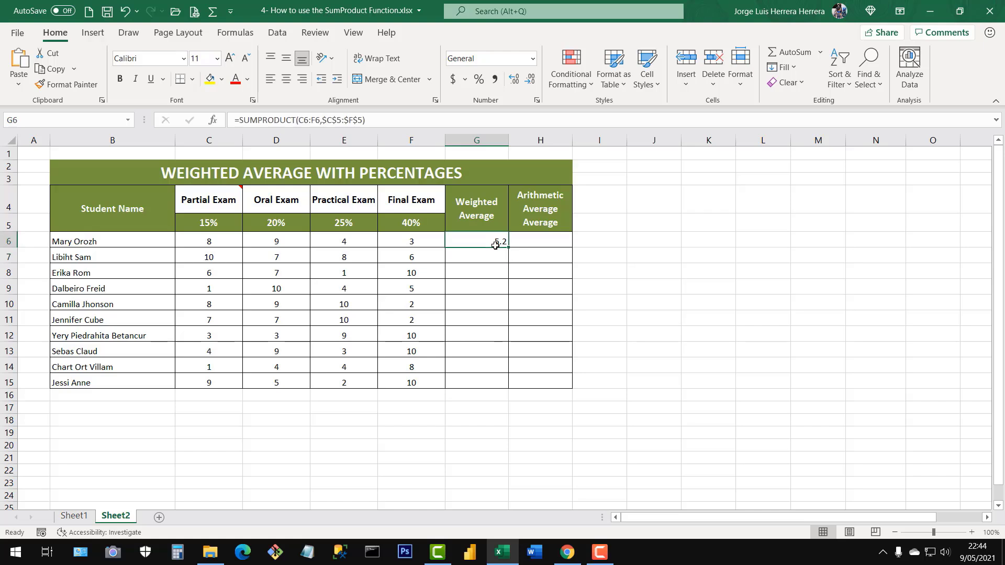
Trace the G6 weighted average by pairing each grade in C6:F6 with its exam weight in C5:F5.
{"action": "left_click", "coordinate": [218, 244]}
{"action": "left_click", "coordinate": [219, 221]}
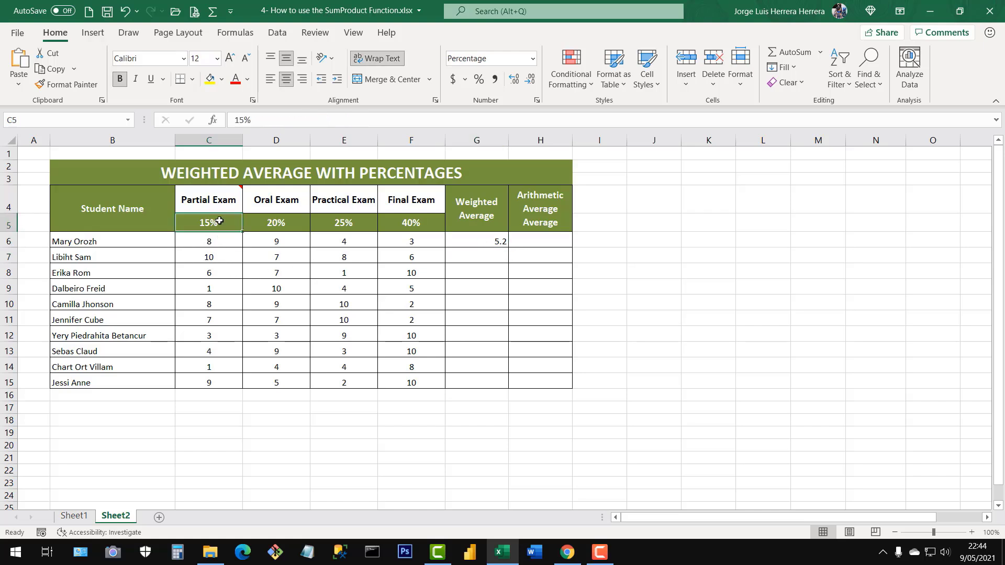
{"action": "left_click", "coordinate": [286, 233]}
{"action": "left_click", "coordinate": [294, 221]}
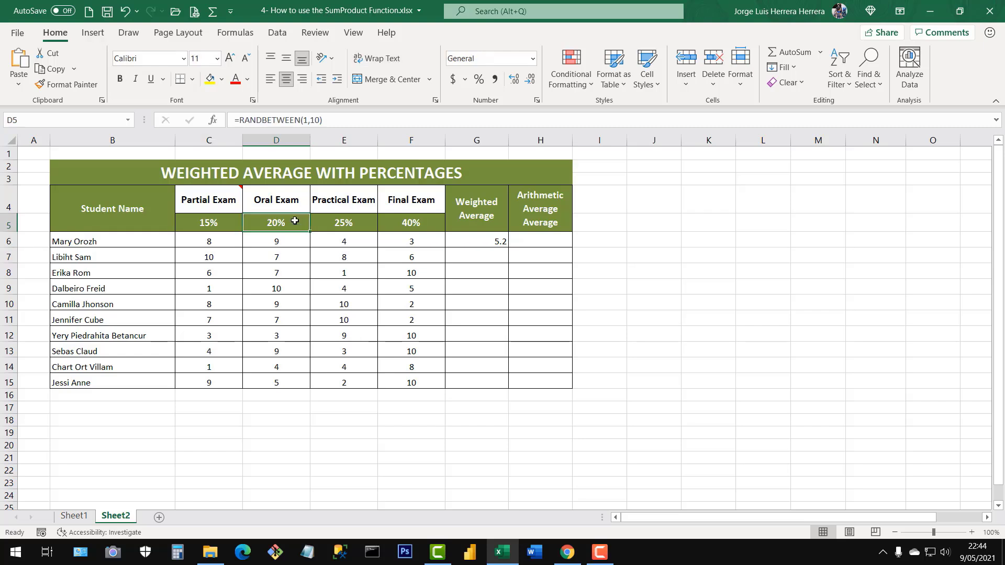
{"action": "left_click", "coordinate": [357, 240]}
{"action": "left_click", "coordinate": [364, 224]}
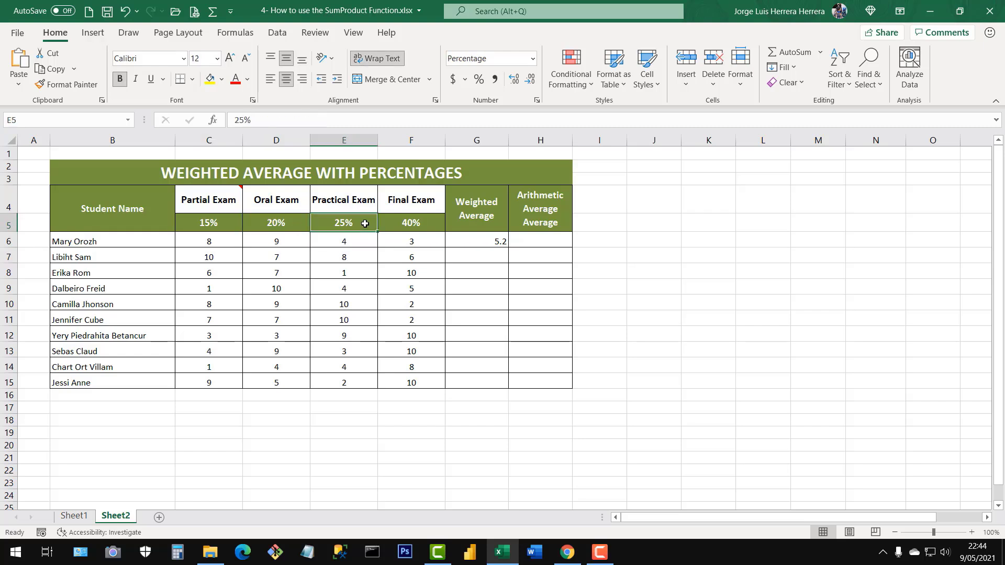
{"action": "left_click", "coordinate": [417, 238]}
{"action": "left_click", "coordinate": [424, 223]}
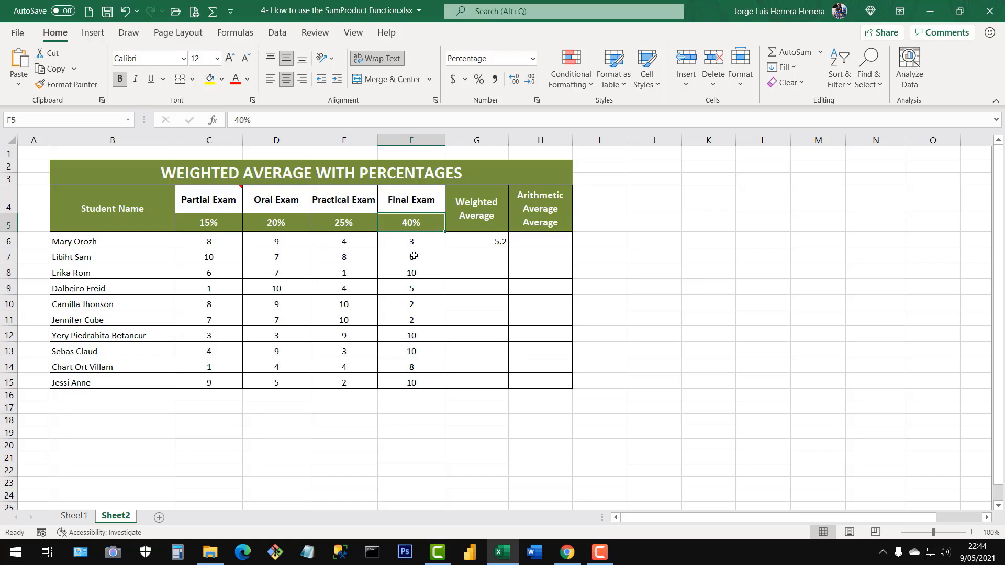
{"action": "left_click", "coordinate": [488, 242]}
{"action": "left_click_drag", "start_coordinate": [209, 243], "coordinate": [407, 235]}
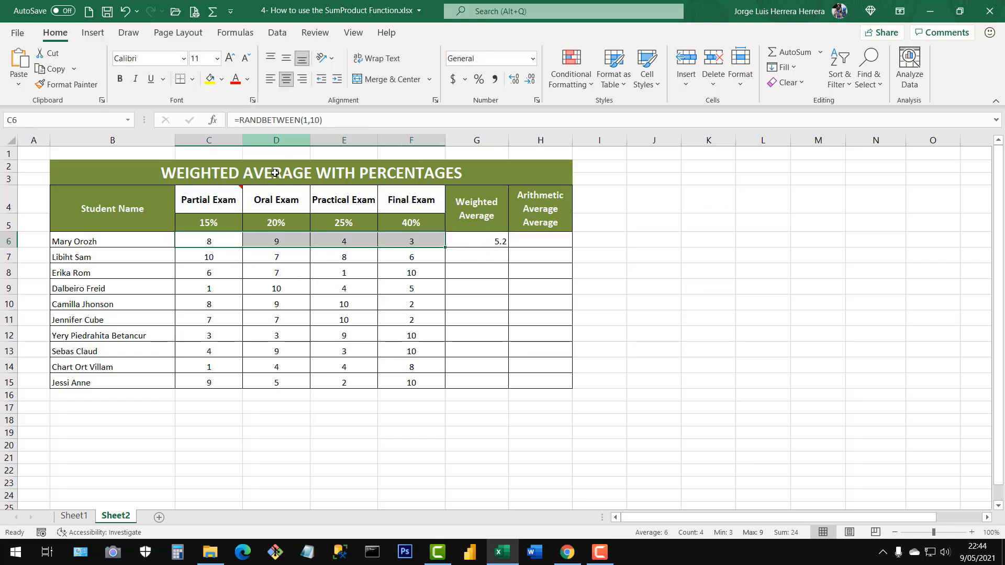
Fill the SUMPRODUCT formula from G6 down through G15 for the remaining students.
{"action": "left_click", "coordinate": [327, 283]}
{"action": "left_click", "coordinate": [264, 281]}
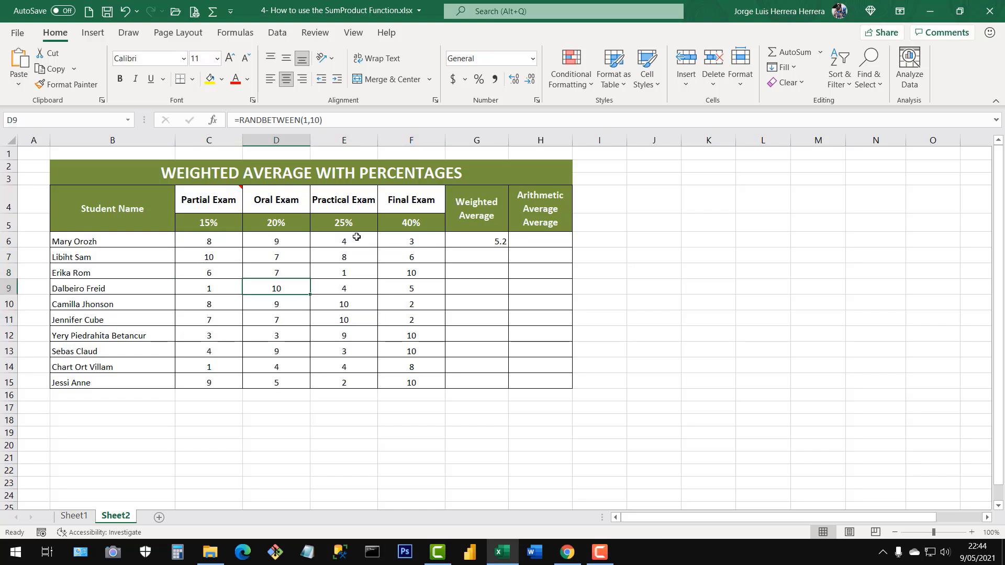
{"action": "left_click_drag", "start_coordinate": [210, 241], "coordinate": [410, 382]}
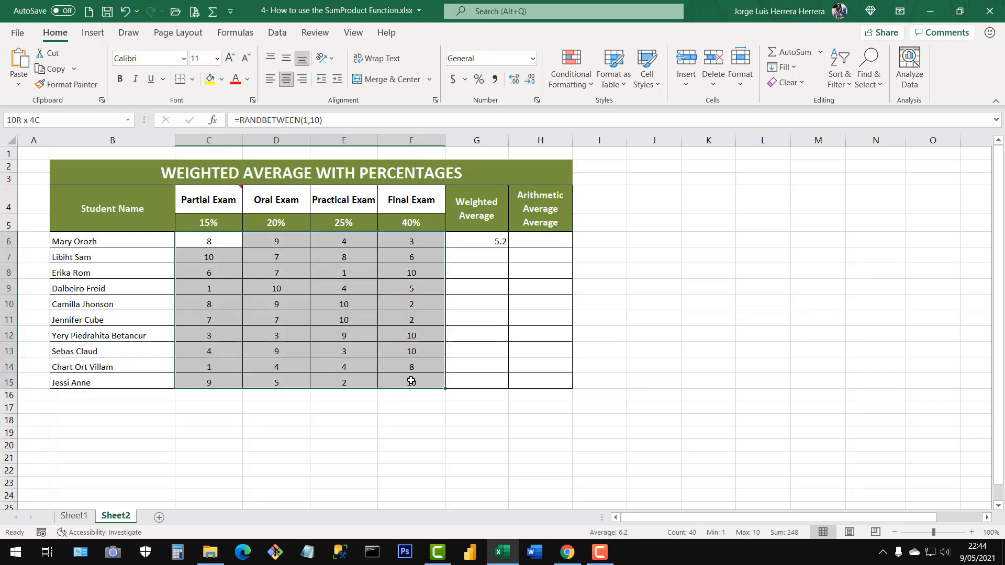
{"action": "left_click", "coordinate": [307, 311]}
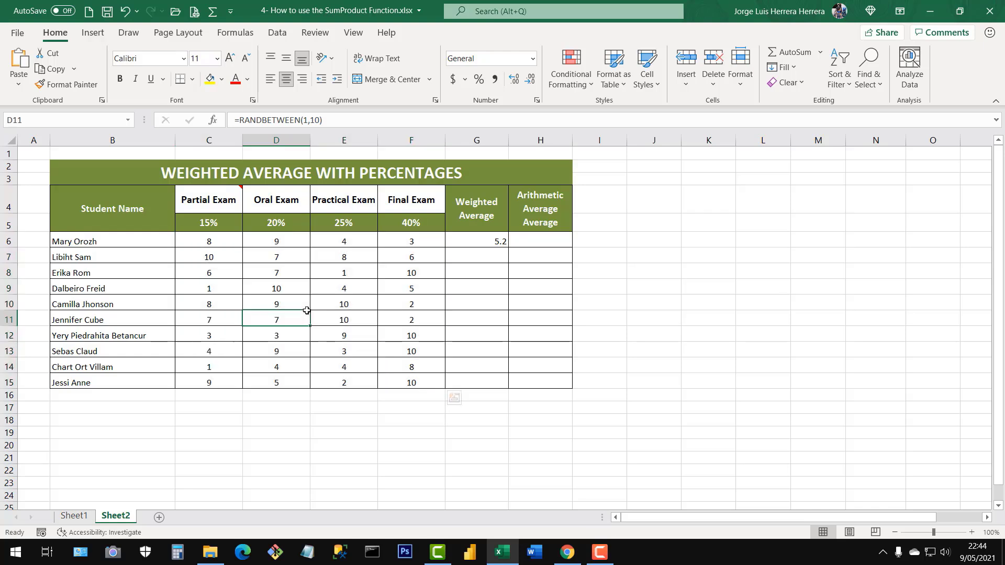
{"action": "left_click", "coordinate": [483, 240]}
{"action": "double_click", "coordinate": [508, 248]}
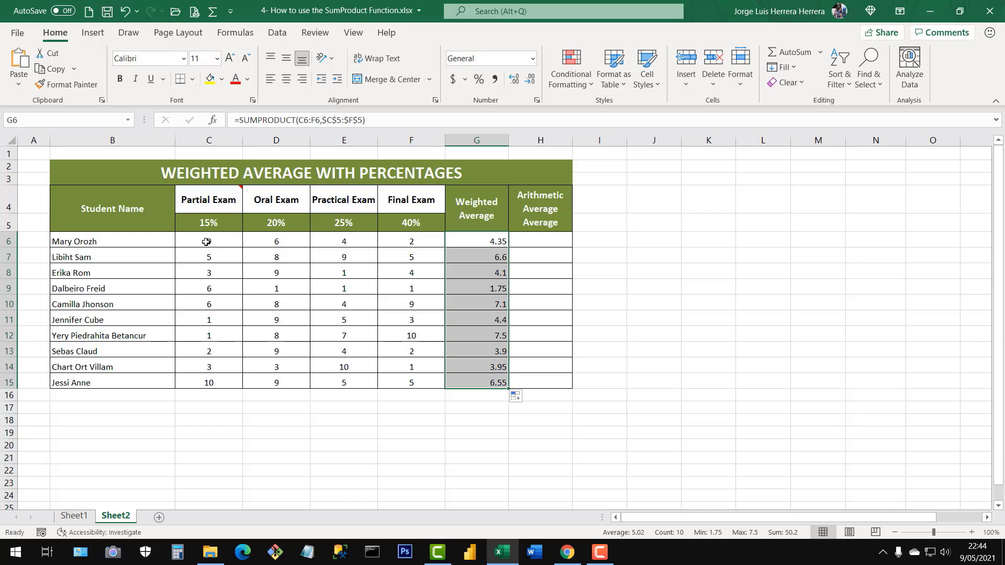
Replace the RANDBETWEEN formulas in C6:F15 with fixed numbers by copying the range and pasting it in place as values only.
{"action": "left_click_drag", "start_coordinate": [207, 241], "coordinate": [410, 382]}
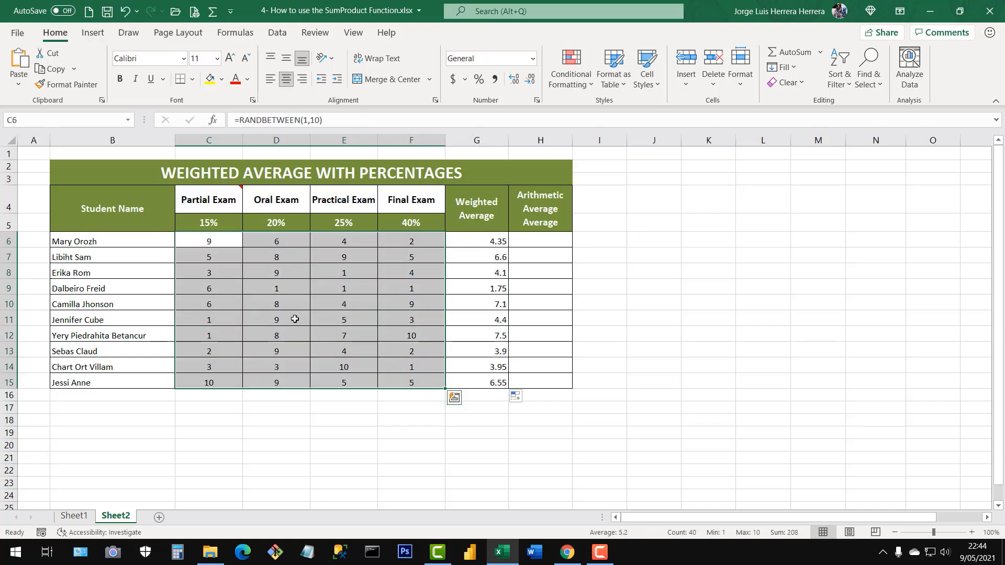
{"action": "left_click", "coordinate": [326, 275]}
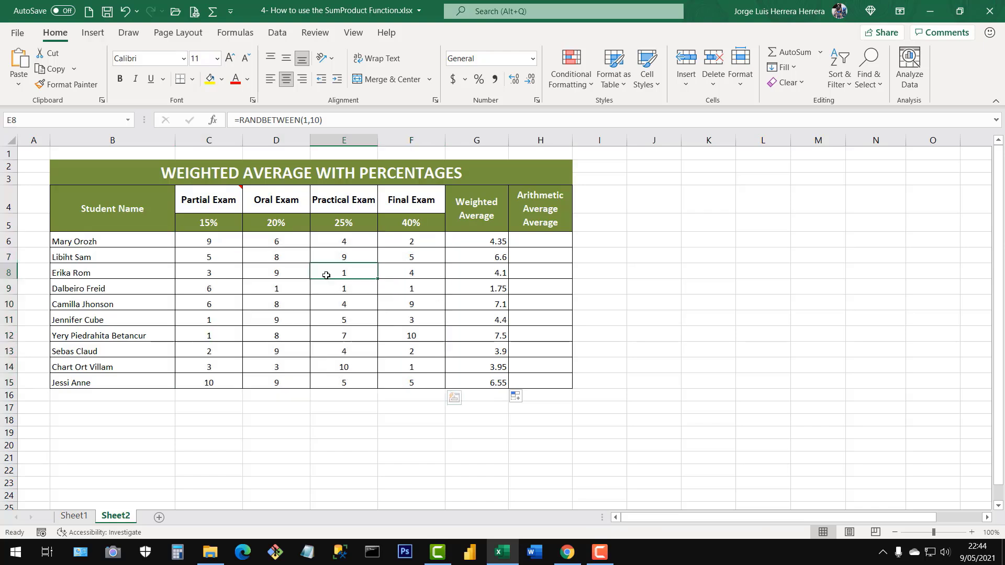
{"action": "left_click_drag", "start_coordinate": [212, 243], "coordinate": [414, 372]}
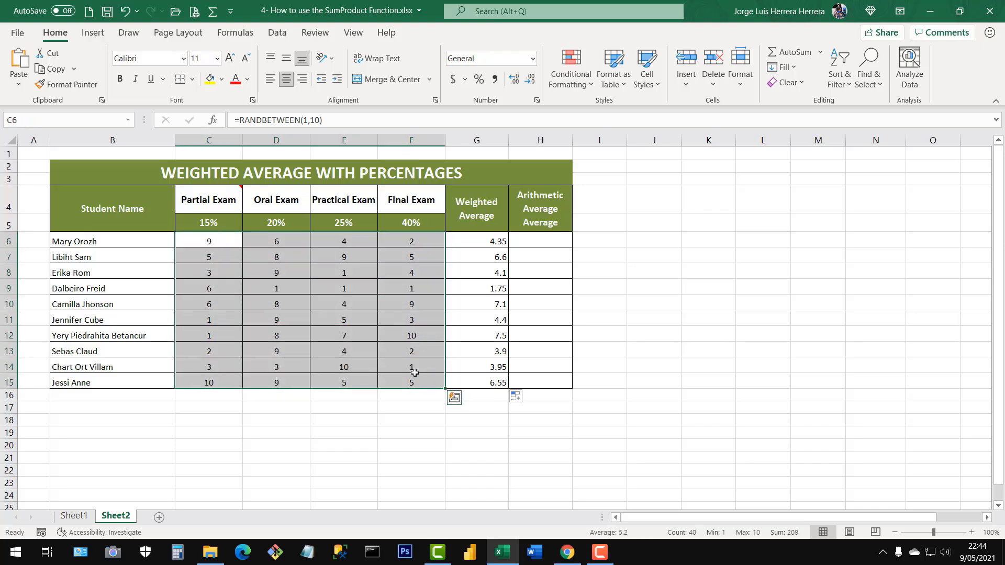
{"action": "key", "text": "ctrl+c"}
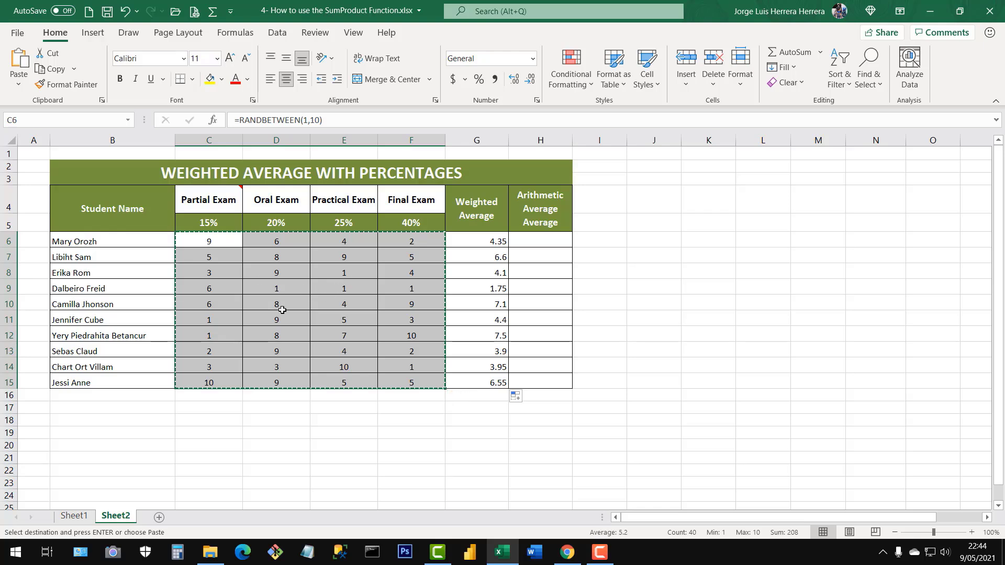
{"action": "right_click", "coordinate": [296, 291]}
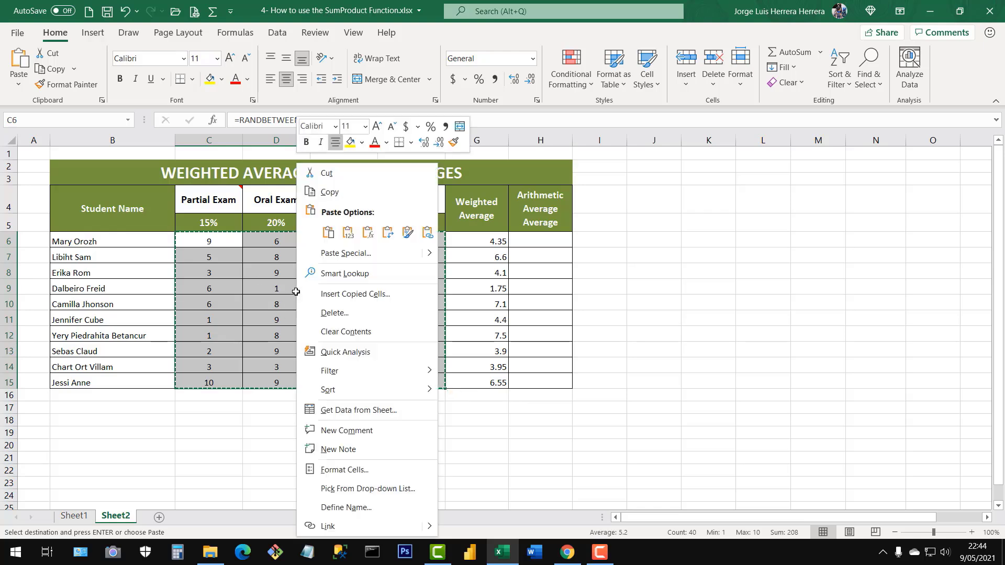
{"action": "left_click", "coordinate": [348, 234]}
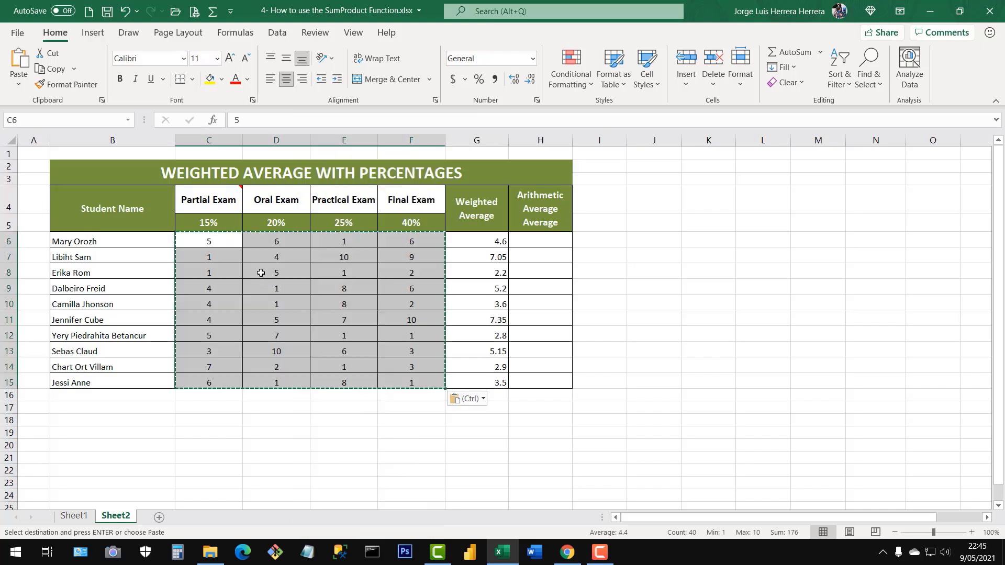
Check individual grade cells such as C6, D6, E7 and E9 for constants instead of formulas, and end copy mode.
{"action": "left_click", "coordinate": [213, 244]}
{"action": "left_click", "coordinate": [271, 243]}
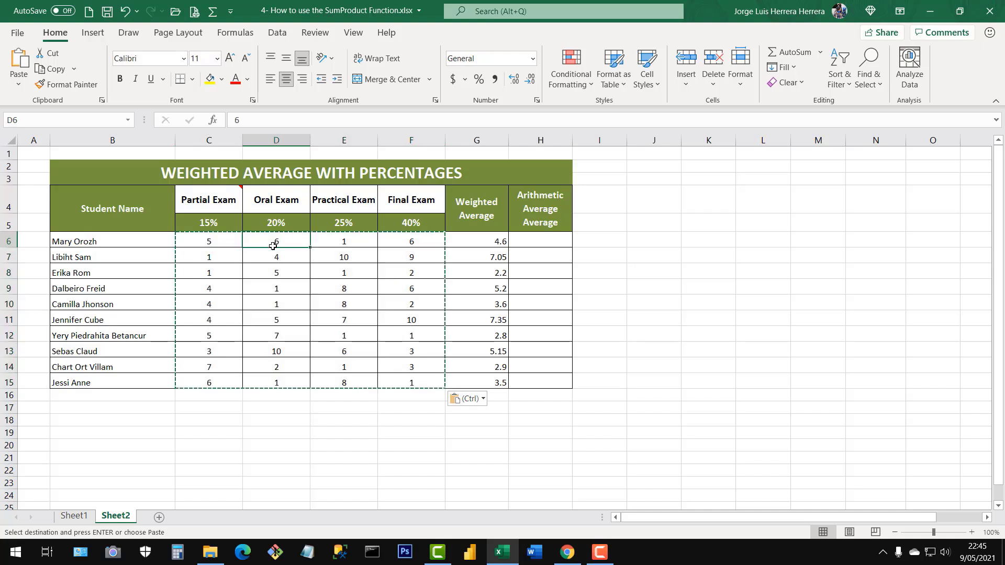
{"action": "left_click", "coordinate": [274, 269]}
{"action": "left_click", "coordinate": [314, 257]}
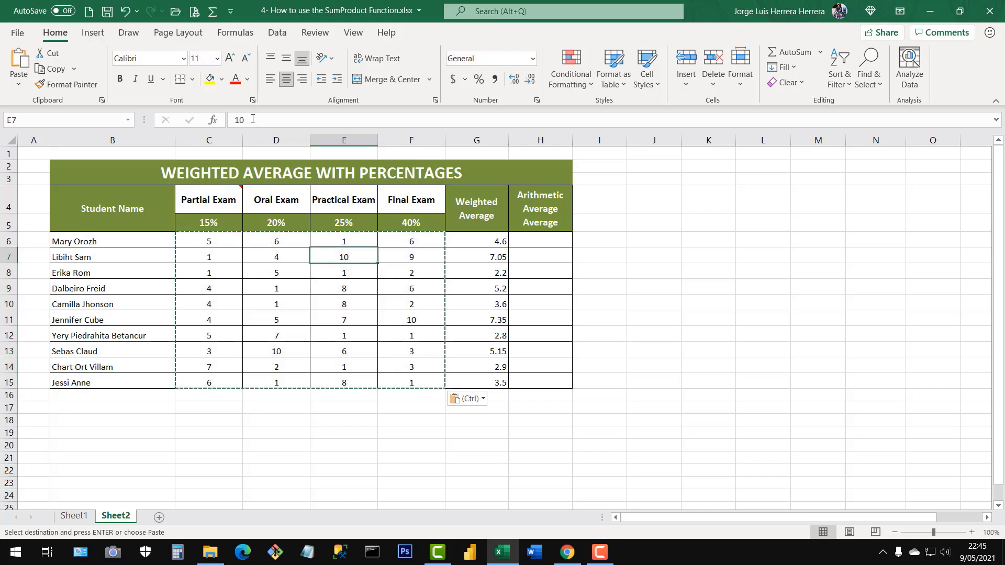
{"action": "left_click", "coordinate": [300, 286]}
{"action": "left_click", "coordinate": [349, 287]}
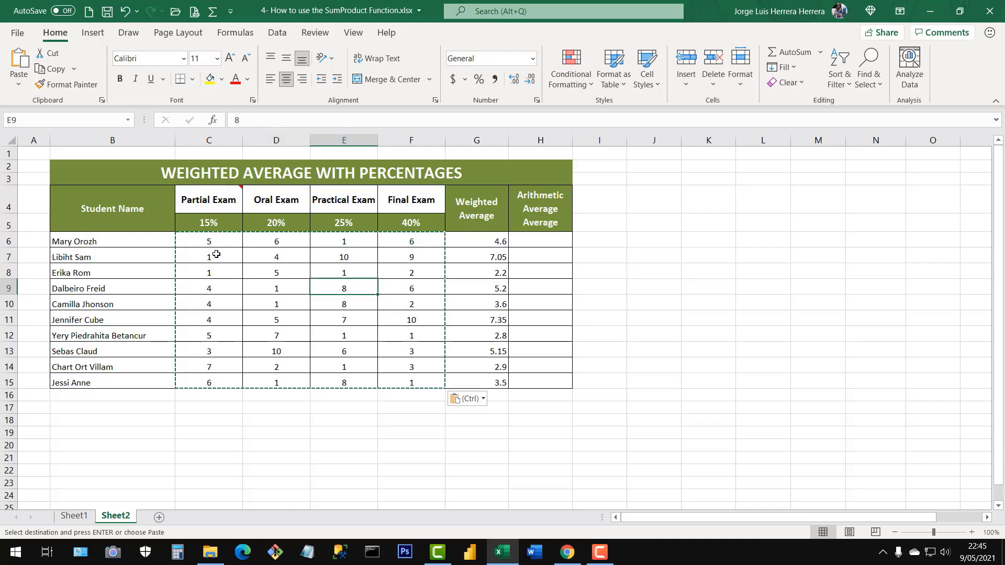
{"action": "key", "text": "Escape"}
Review the fixed grades in C6:F15 and the weighted averages in G6:G15.
{"action": "left_click_drag", "start_coordinate": [214, 244], "coordinate": [406, 384]}
{"action": "left_click", "coordinate": [361, 320]}
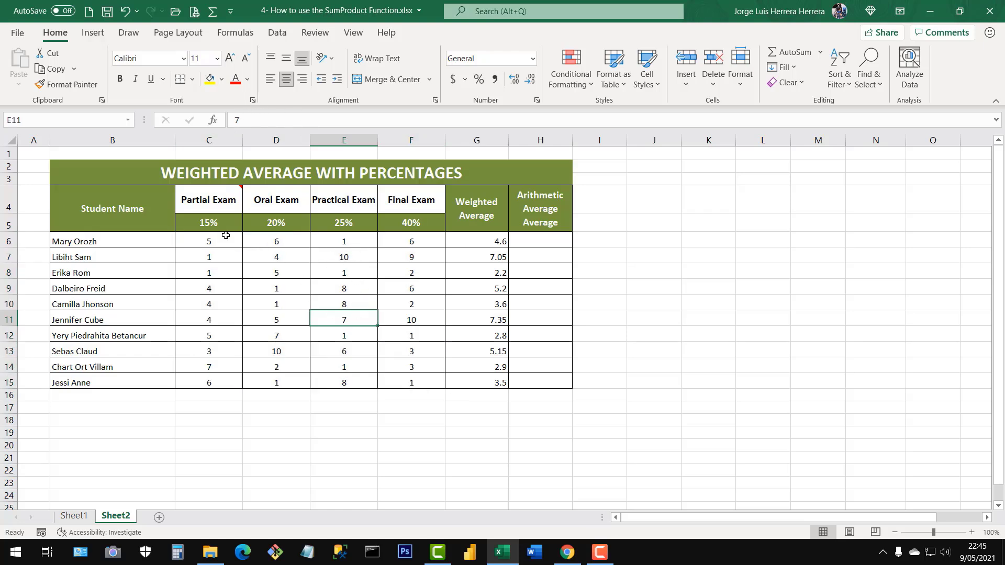
{"action": "left_click_drag", "start_coordinate": [226, 238], "coordinate": [411, 385]}
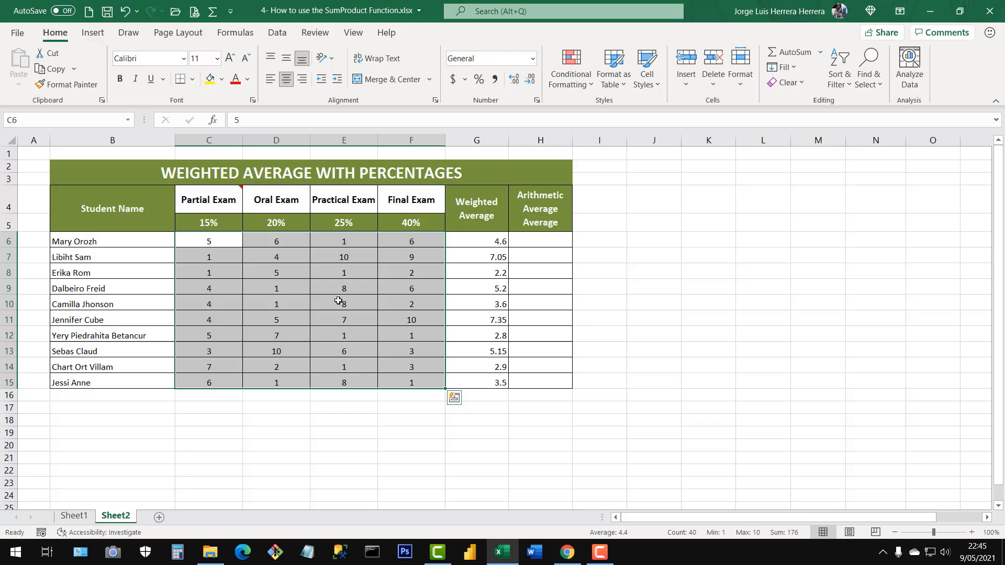
{"action": "left_click", "coordinate": [354, 328]}
{"action": "left_click_drag", "start_coordinate": [498, 242], "coordinate": [492, 383]}
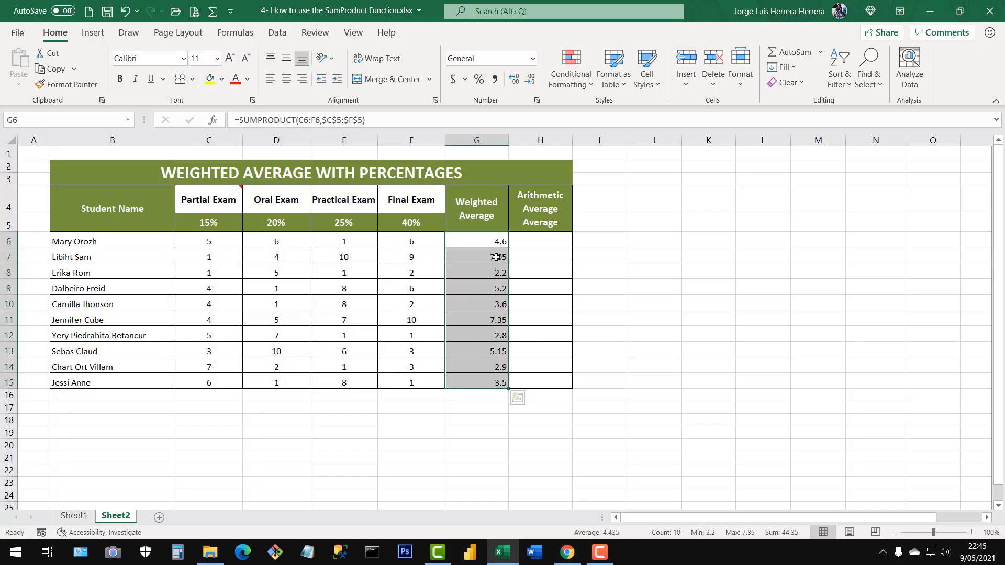
Match each of the first student's fixed grades with its exam percentage in row 5 and inspect the formula in G6.
{"action": "left_click", "coordinate": [208, 242]}
{"action": "left_click", "coordinate": [219, 225]}
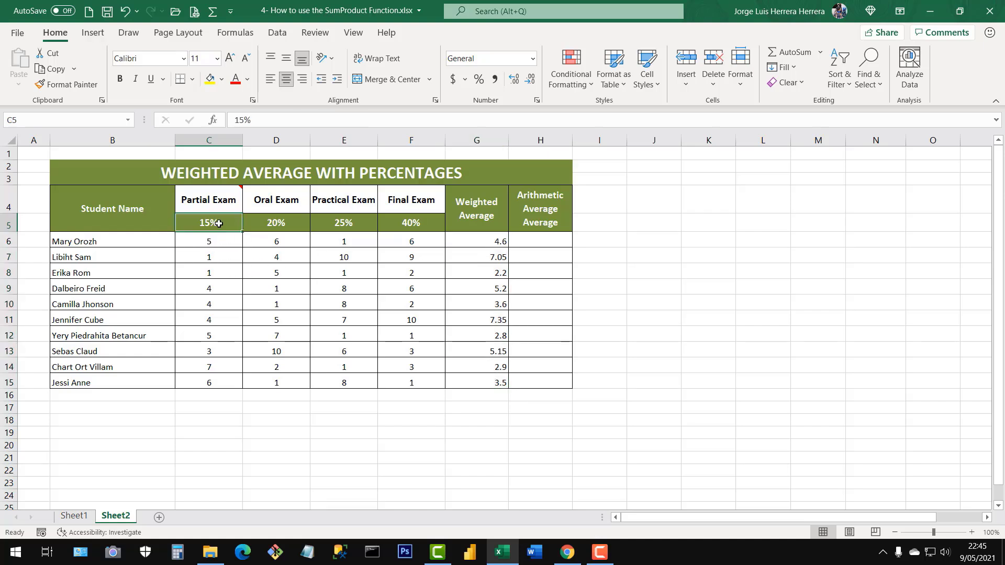
{"action": "left_click", "coordinate": [285, 235]}
{"action": "left_click", "coordinate": [284, 224]}
{"action": "left_click", "coordinate": [352, 238]}
{"action": "left_click", "coordinate": [355, 224]}
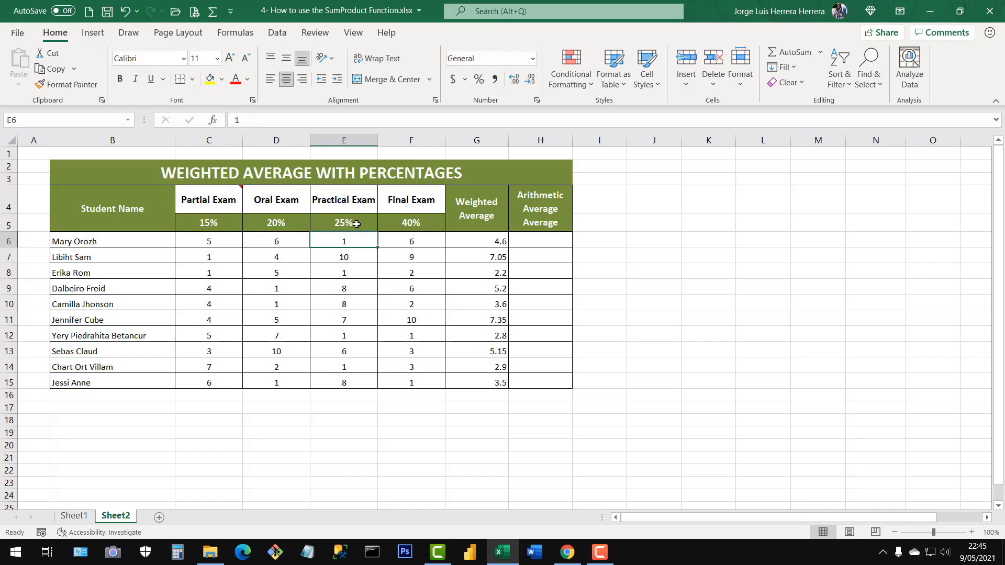
{"action": "left_click", "coordinate": [419, 243]}
{"action": "left_click", "coordinate": [419, 223]}
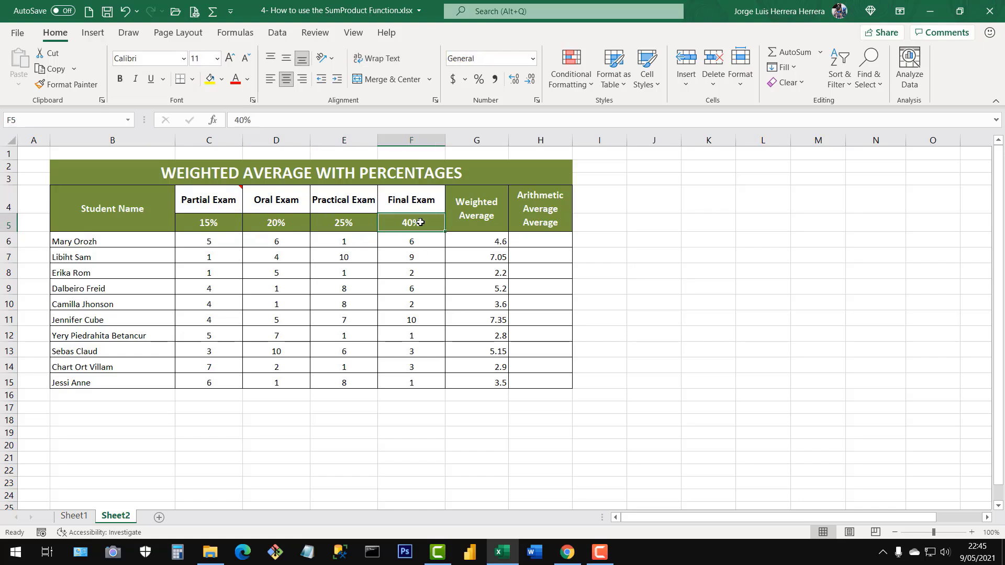
{"action": "left_click", "coordinate": [492, 244]}
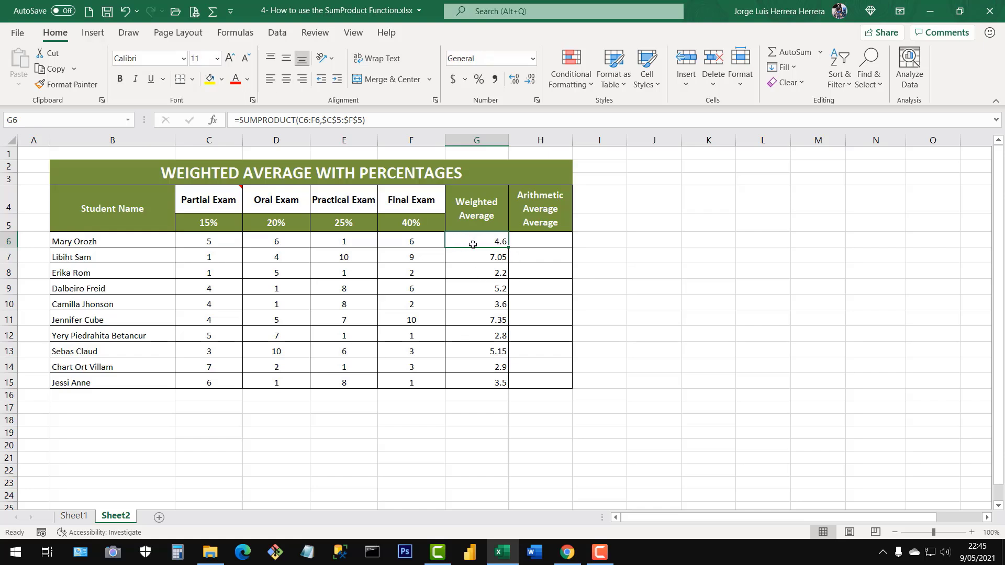
Calculate the first student's arithmetic average in H6 with =AVERAGE(C6:F6).
{"action": "left_click", "coordinate": [533, 240]}
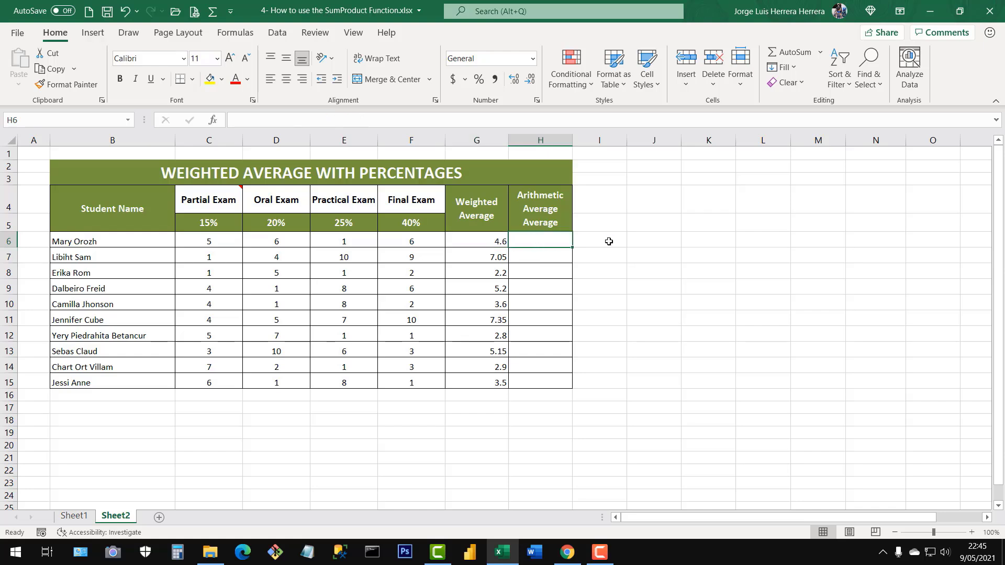
{"action": "type", "text": "="}
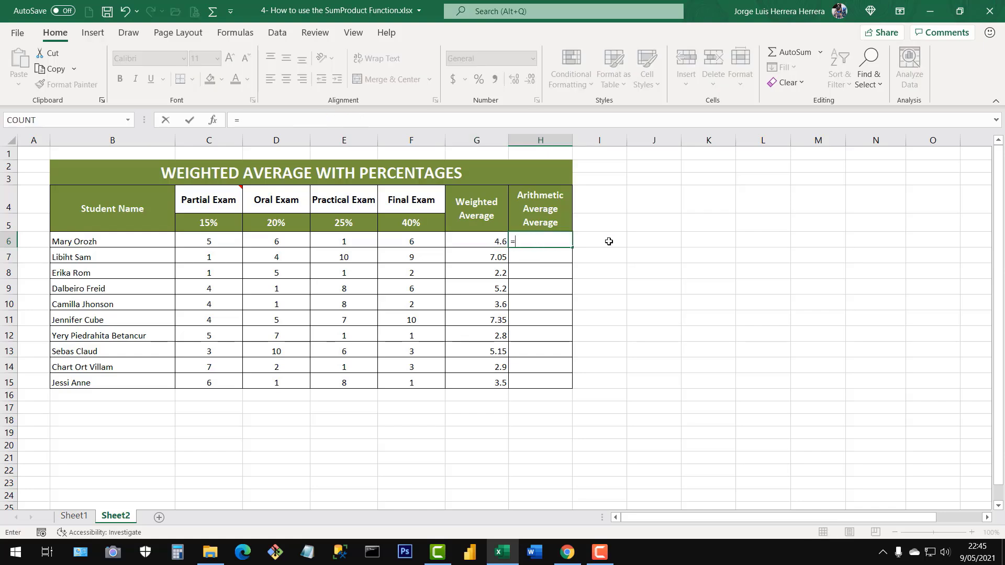
{"action": "type", "text": "aver"}
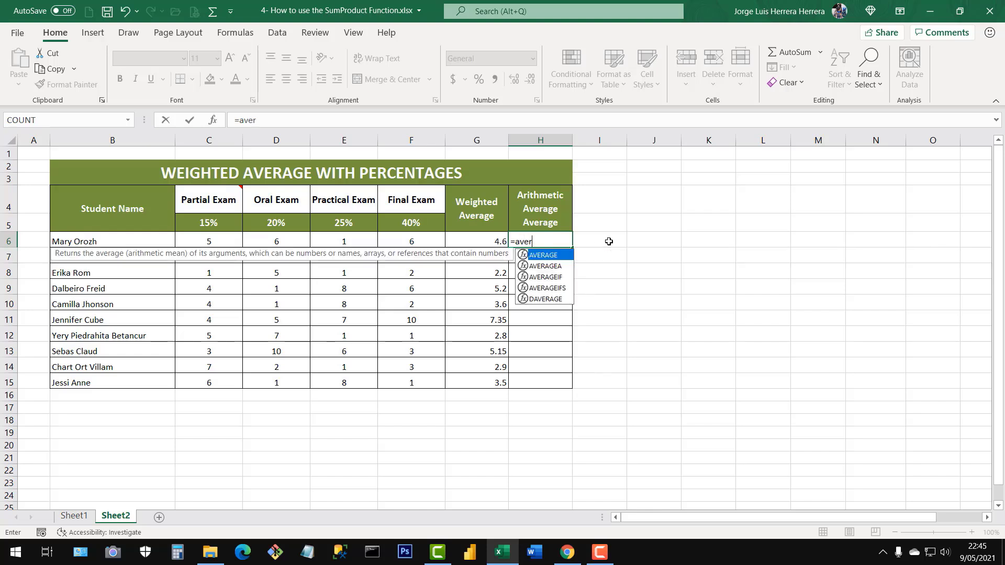
{"action": "double_click", "coordinate": [547, 254]}
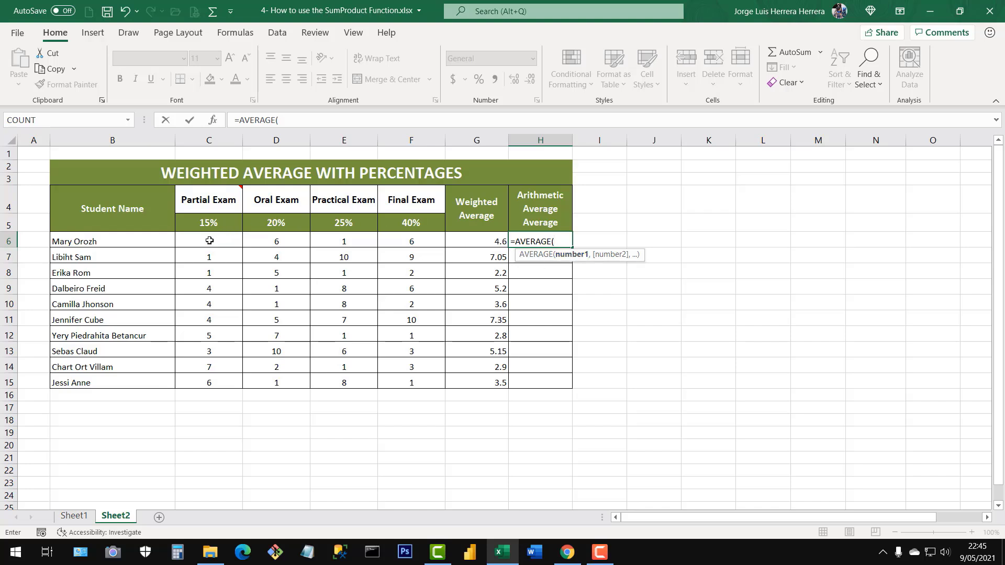
{"action": "left_click_drag", "start_coordinate": [209, 241], "coordinate": [412, 240]}
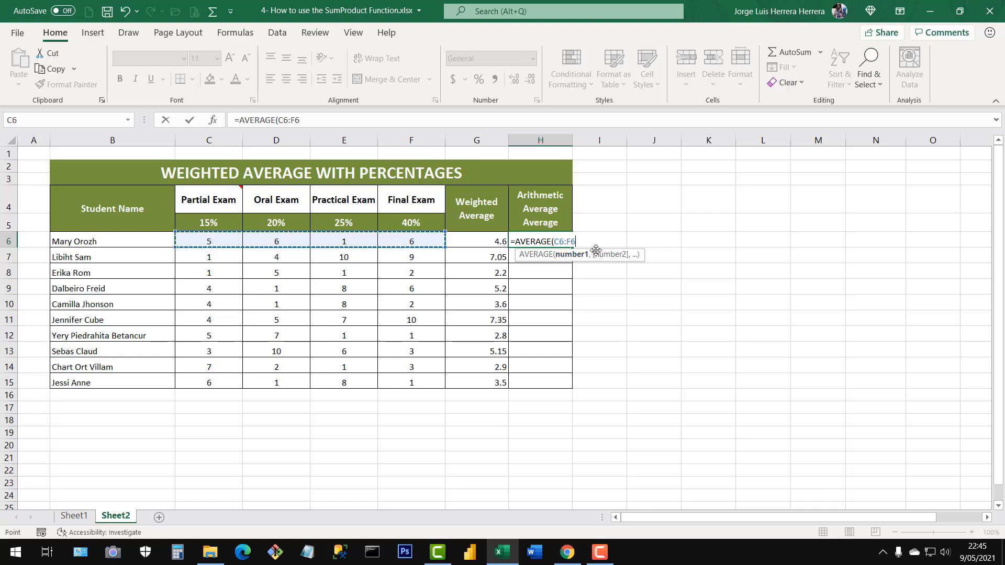
{"action": "type", "text": ")"}
{"action": "key", "text": "Return"}
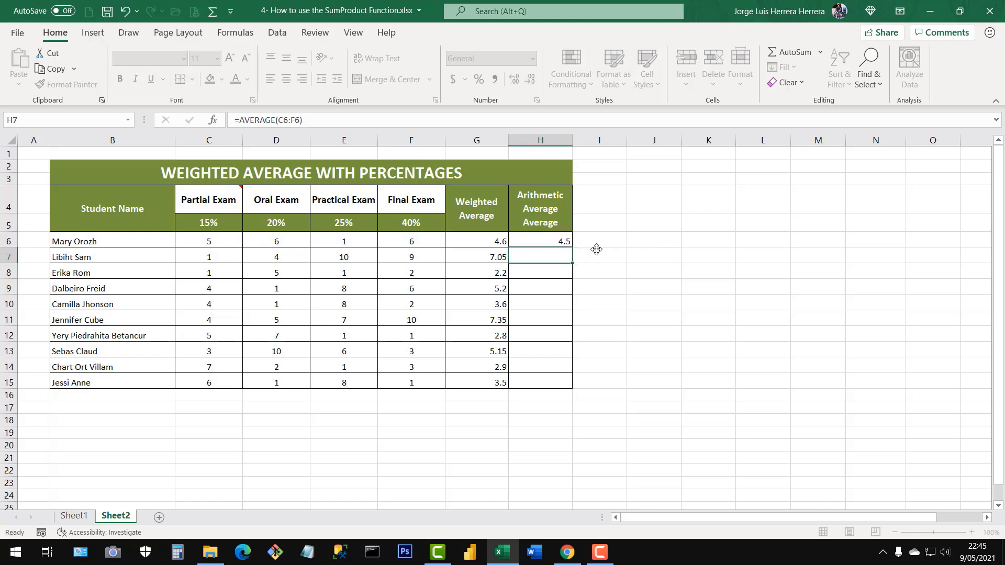
Examine the AVERAGE formula in H6 and go through the first student's four exam grades in C6:F6.
{"action": "left_click", "coordinate": [561, 242]}
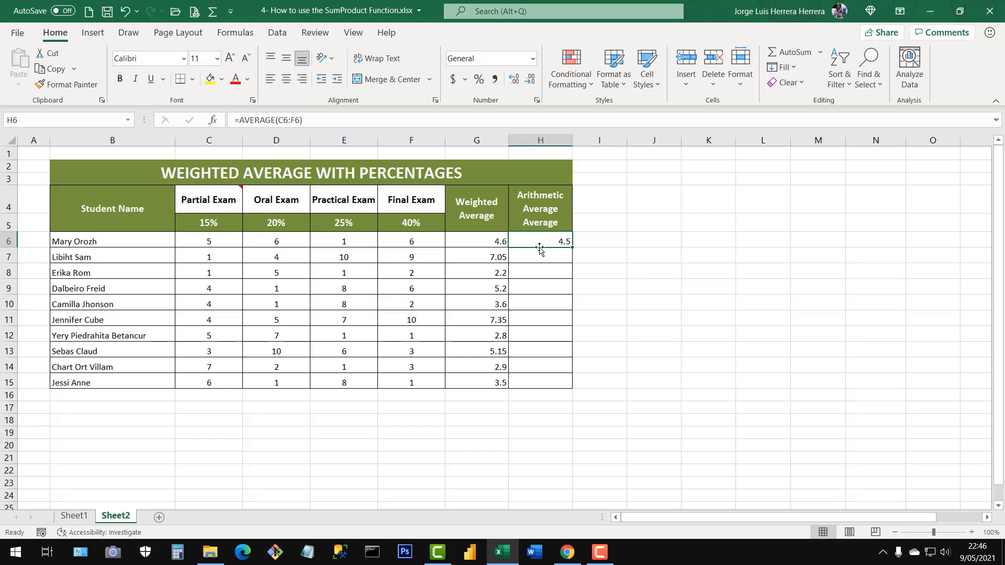
{"action": "left_click", "coordinate": [209, 244]}
{"action": "left_click", "coordinate": [276, 245]}
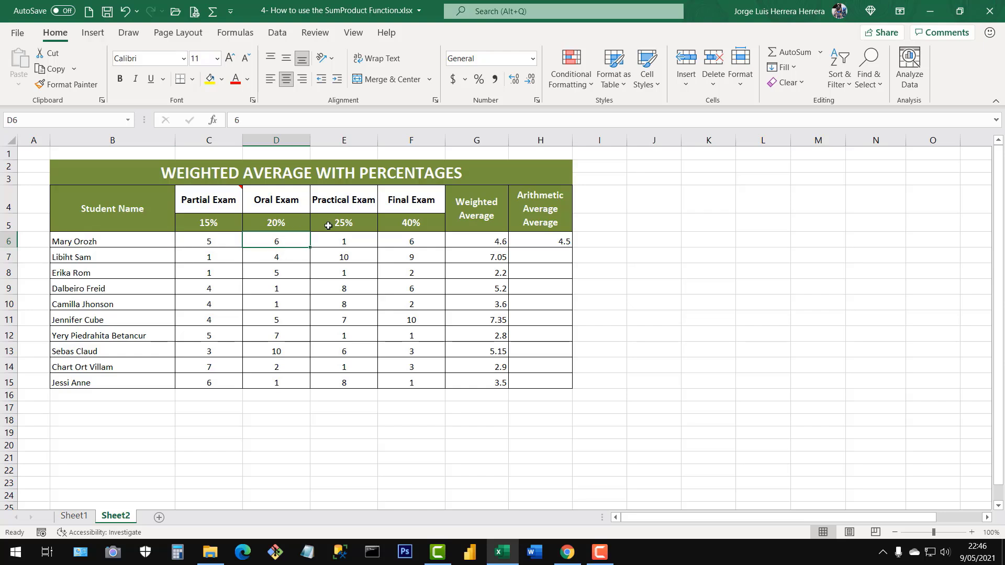
{"action": "left_click", "coordinate": [346, 242]}
{"action": "left_click", "coordinate": [412, 240]}
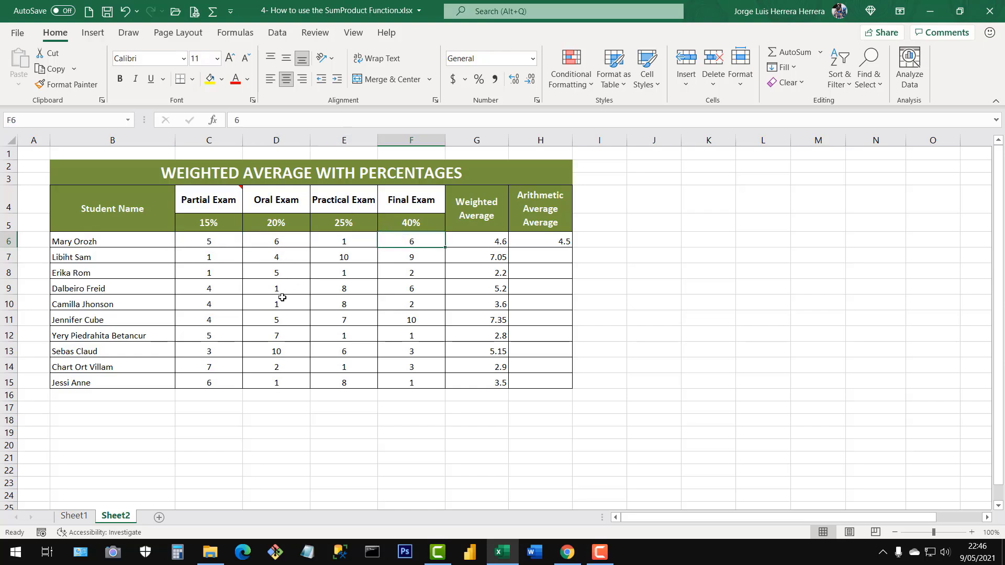
{"action": "left_click", "coordinate": [212, 245]}
{"action": "left_click", "coordinate": [286, 241]}
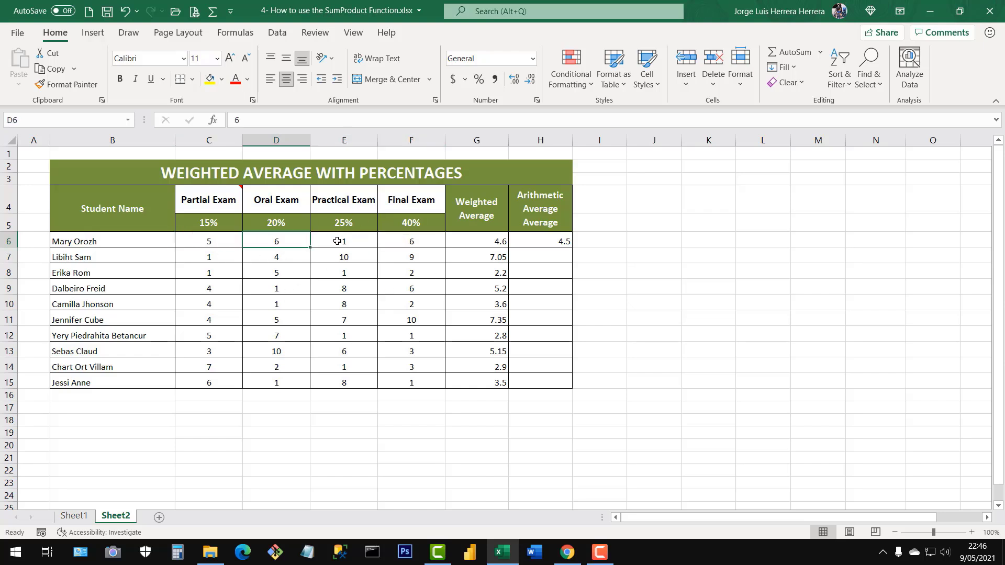
{"action": "left_click", "coordinate": [337, 244]}
{"action": "left_click", "coordinate": [407, 243]}
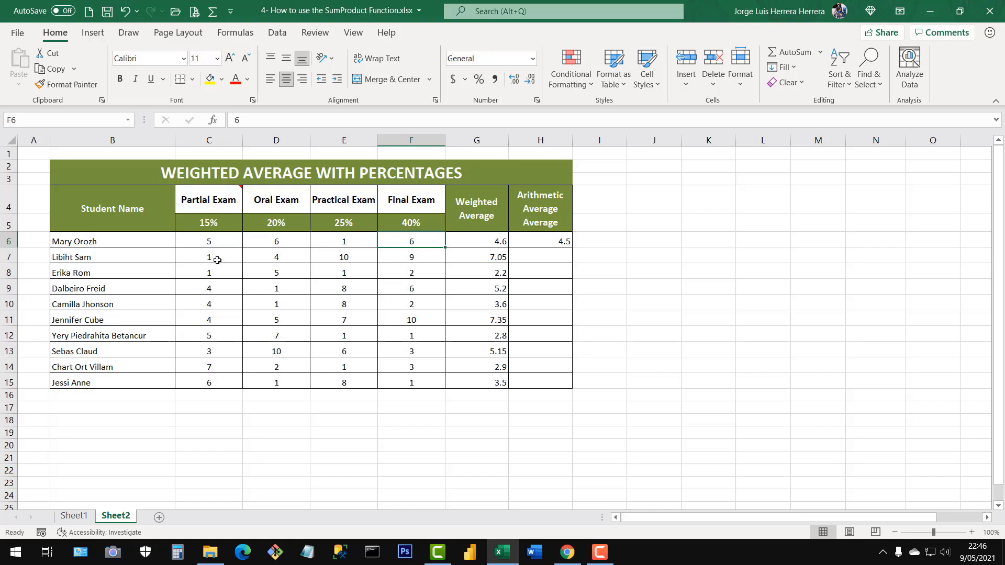
Compare the first student's averages in G6 and H6, and fill the arithmetic average formula from H6 down to H15.
{"action": "left_click", "coordinate": [548, 242]}
{"action": "left_click", "coordinate": [480, 243]}
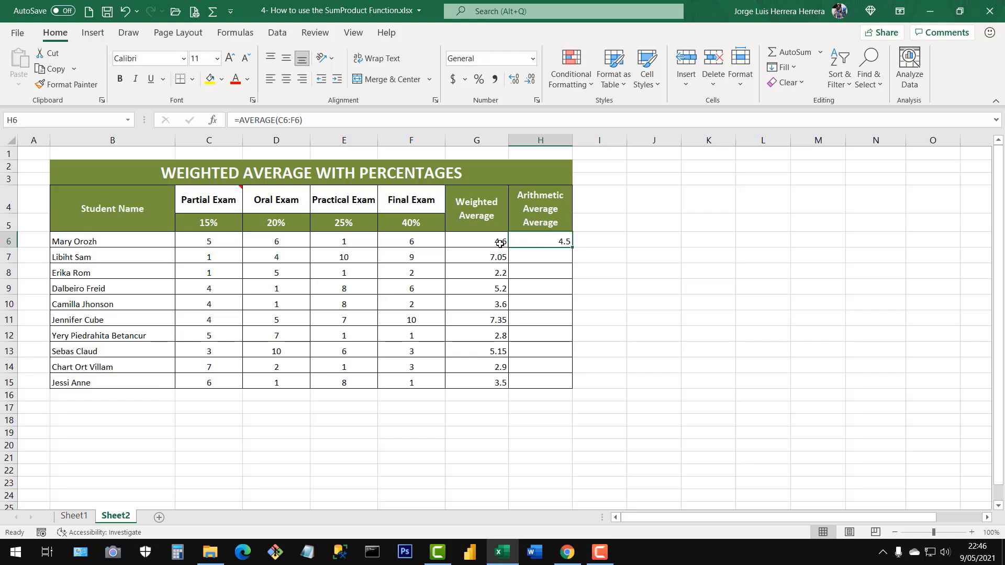
{"action": "left_click", "coordinate": [544, 242]}
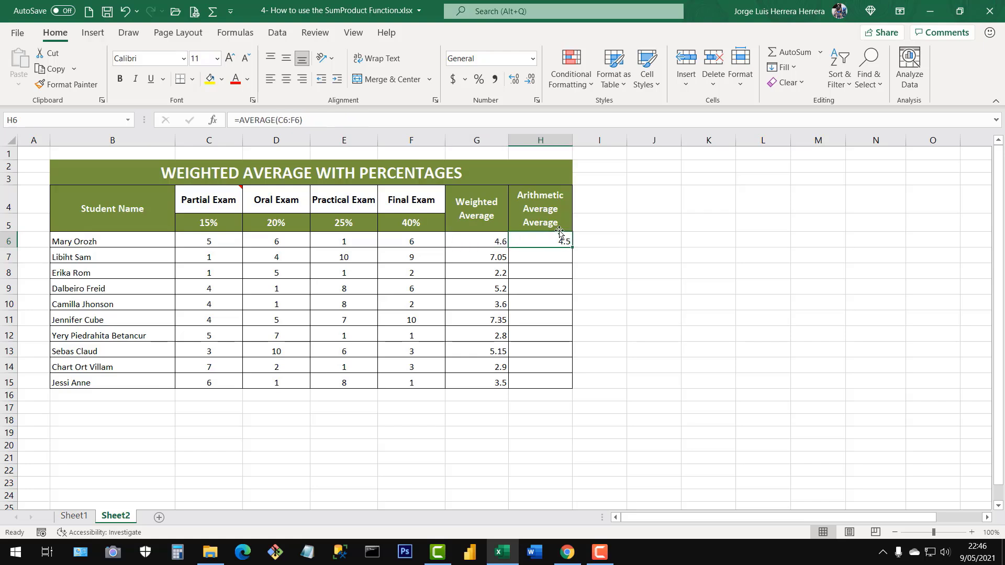
{"action": "left_click", "coordinate": [478, 241]}
{"action": "left_click", "coordinate": [548, 242]}
{"action": "double_click", "coordinate": [573, 246]}
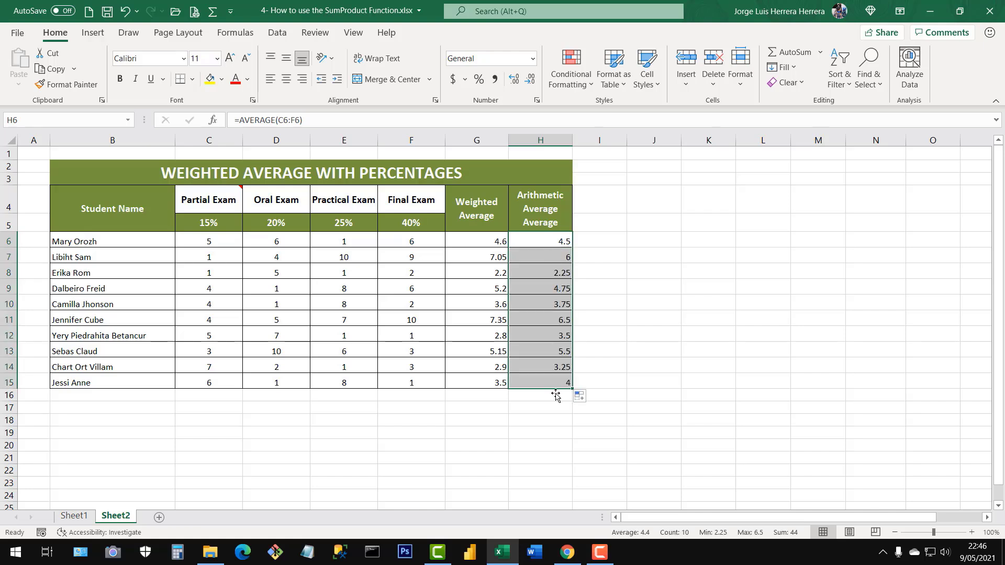
Compare the weighted and arithmetic averages of several students in columns G and H, checking the exam percentages in row 5.
{"action": "left_click", "coordinate": [500, 271]}
{"action": "left_click", "coordinate": [552, 266]}
{"action": "left_click", "coordinate": [523, 303]}
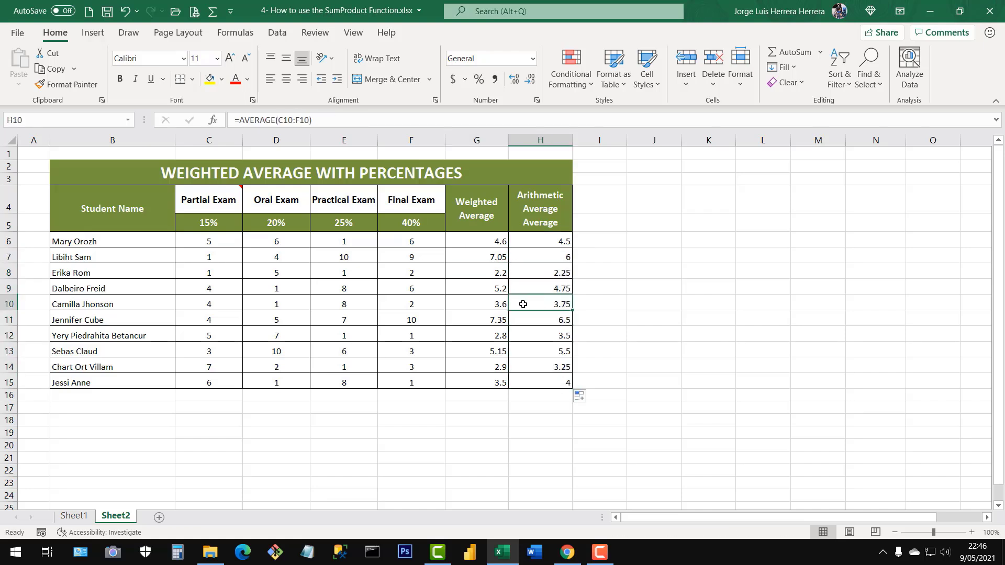
{"action": "left_click", "coordinate": [504, 306]}
{"action": "left_click", "coordinate": [552, 320]}
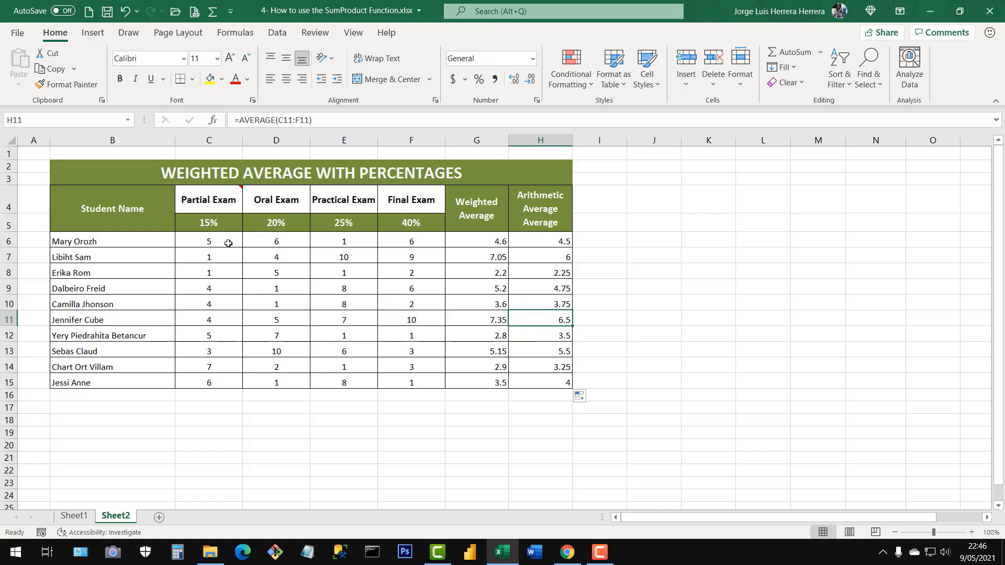
{"action": "left_click_drag", "start_coordinate": [229, 220], "coordinate": [227, 242]}
{"action": "left_click_drag", "start_coordinate": [317, 228], "coordinate": [330, 237]}
{"action": "left_click", "coordinate": [402, 224]}
{"action": "left_click", "coordinate": [515, 268]}
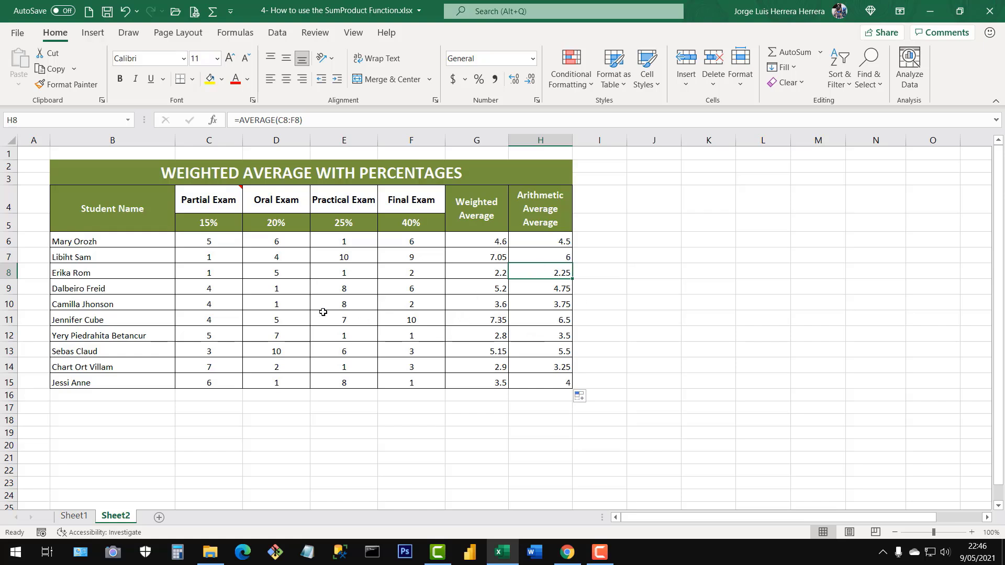
Review on Sheet1 how the SUMPRODUCT formula in F4 relates to the Value 1, Value 2 and OUTCOME columns.
{"action": "left_click", "coordinate": [81, 517]}
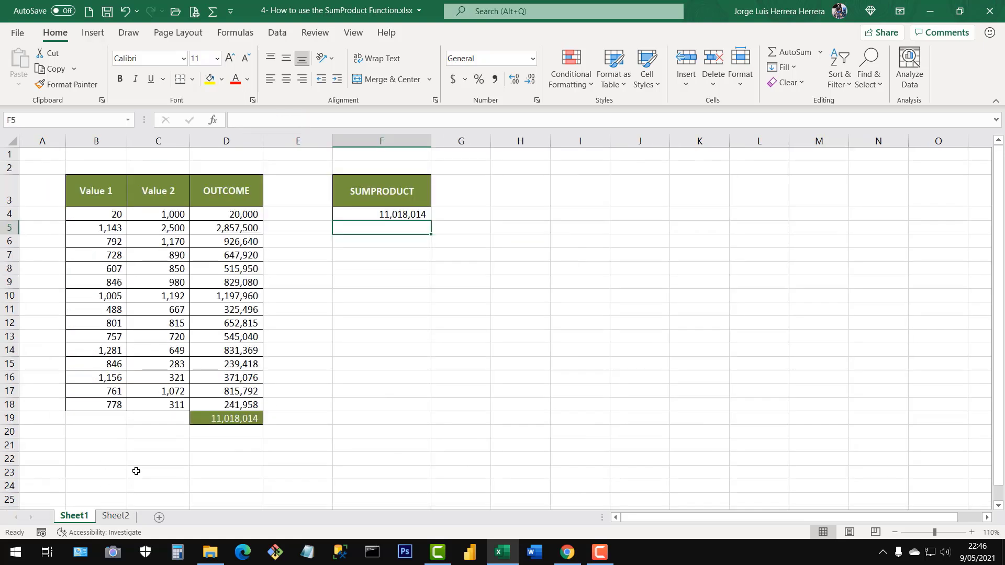
{"action": "left_click", "coordinate": [370, 213]}
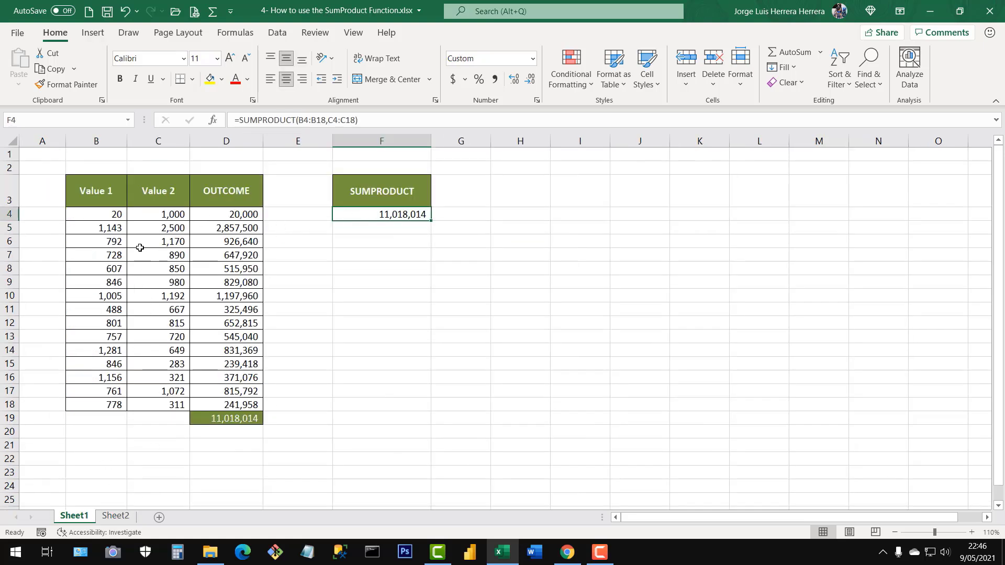
{"action": "left_click_drag", "start_coordinate": [100, 214], "coordinate": [136, 324]}
{"action": "left_click_drag", "start_coordinate": [166, 212], "coordinate": [158, 419]}
{"action": "left_click", "coordinate": [244, 286]}
{"action": "left_click", "coordinate": [396, 213]}
Review on Sheet2 how the grades in C6:F6 pair with the percentages in row 5 for the weighted average in G6.
{"action": "left_click", "coordinate": [114, 515]}
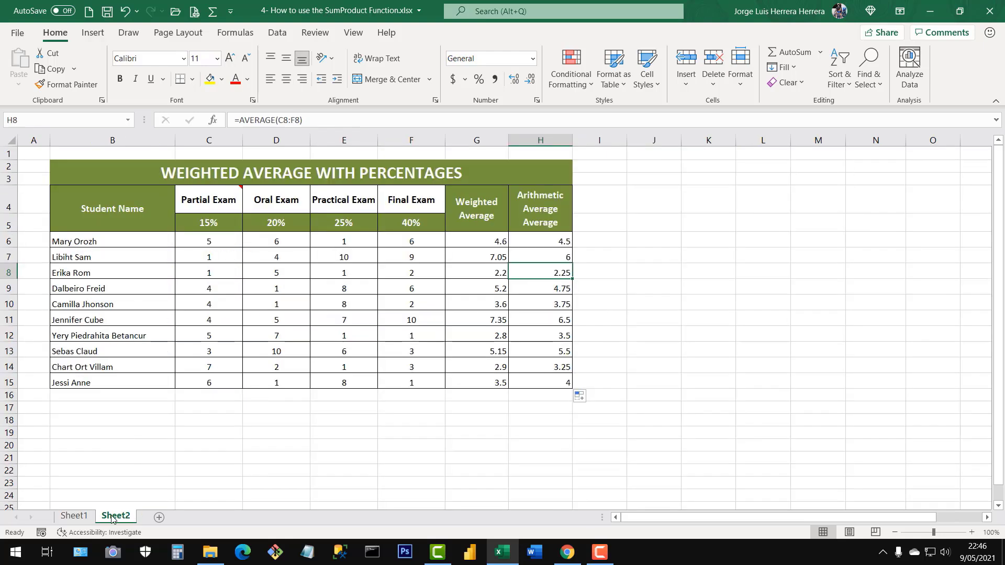
{"action": "left_click_drag", "start_coordinate": [206, 245], "coordinate": [405, 236]}
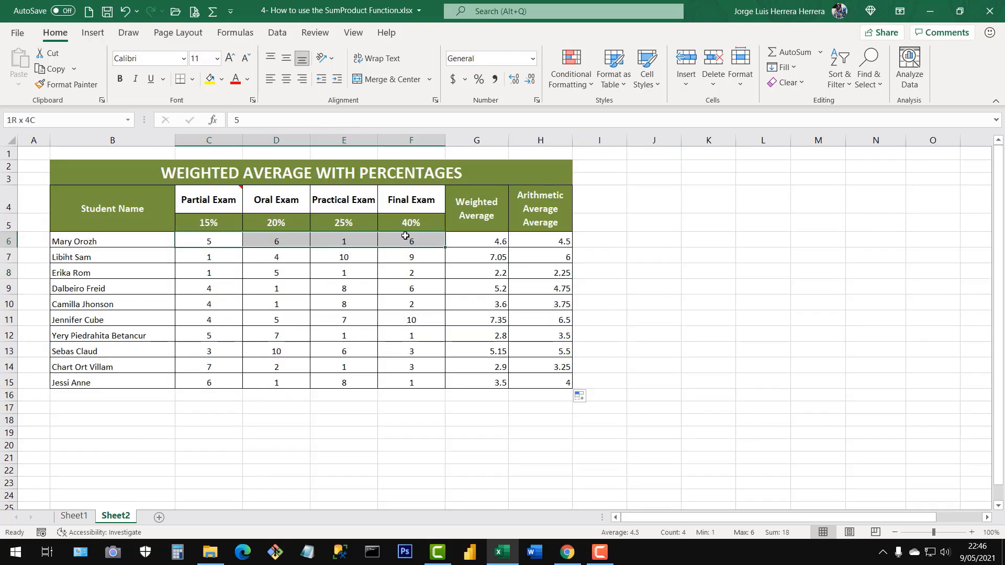
{"action": "left_click_drag", "start_coordinate": [219, 224], "coordinate": [448, 223]}
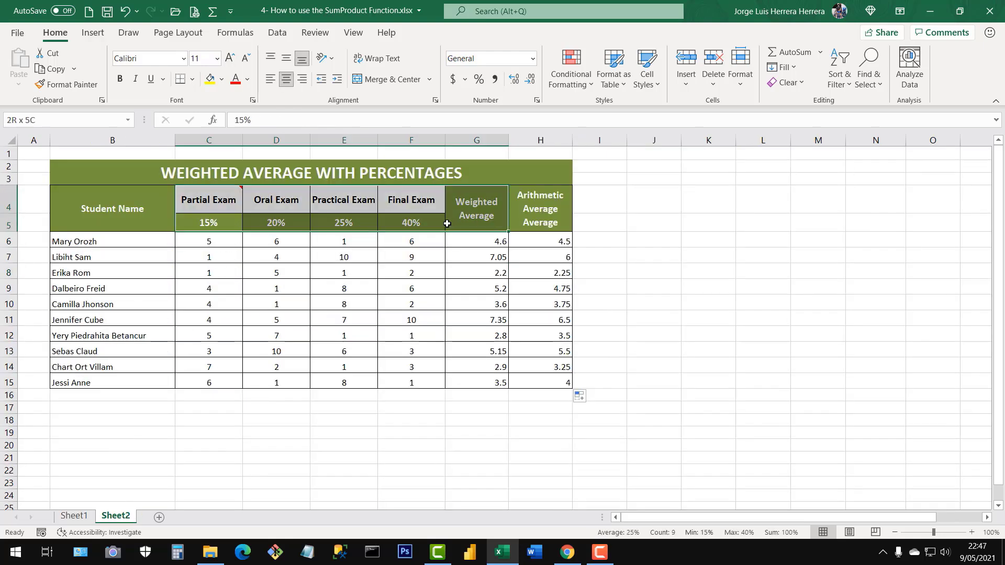
{"action": "left_click_drag", "start_coordinate": [222, 243], "coordinate": [453, 242]}
{"action": "left_click", "coordinate": [297, 257]}
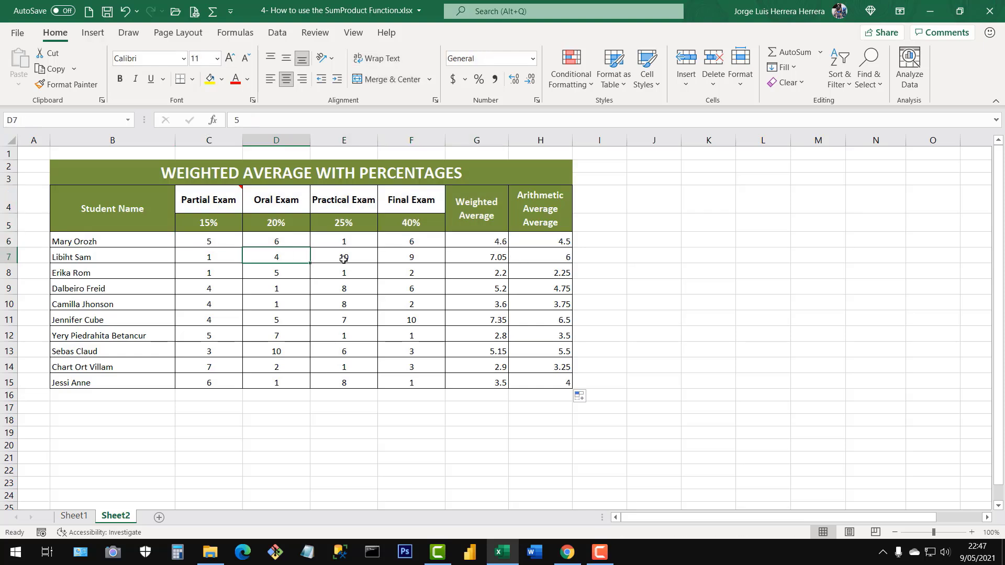
{"action": "left_click", "coordinate": [482, 241]}
{"action": "left_click", "coordinate": [639, 350]}
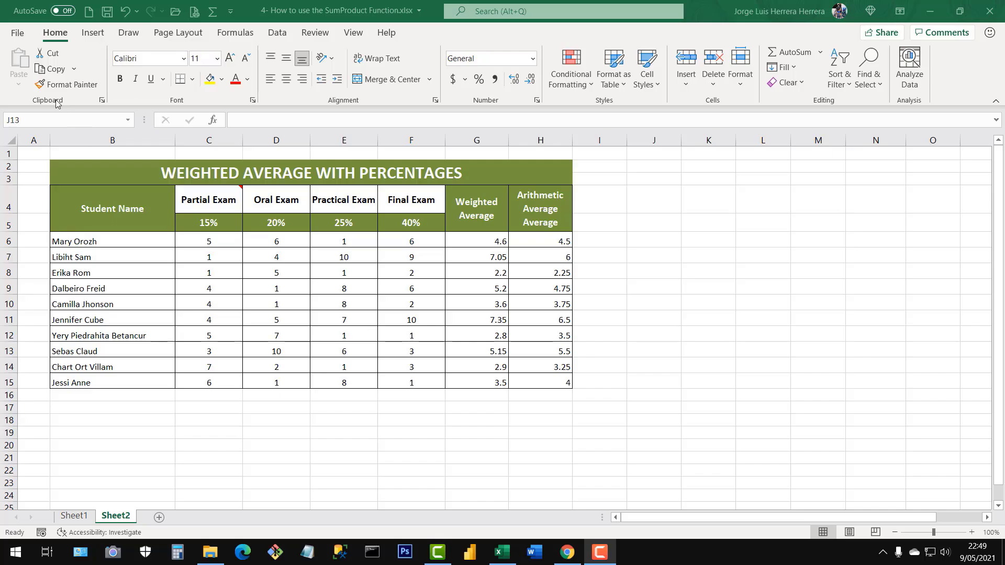
Start saving a copy of the workbook and choose the Resources and Practices folder as its location.
{"action": "left_click", "coordinate": [18, 38]}
{"action": "left_click", "coordinate": [17, 35]}
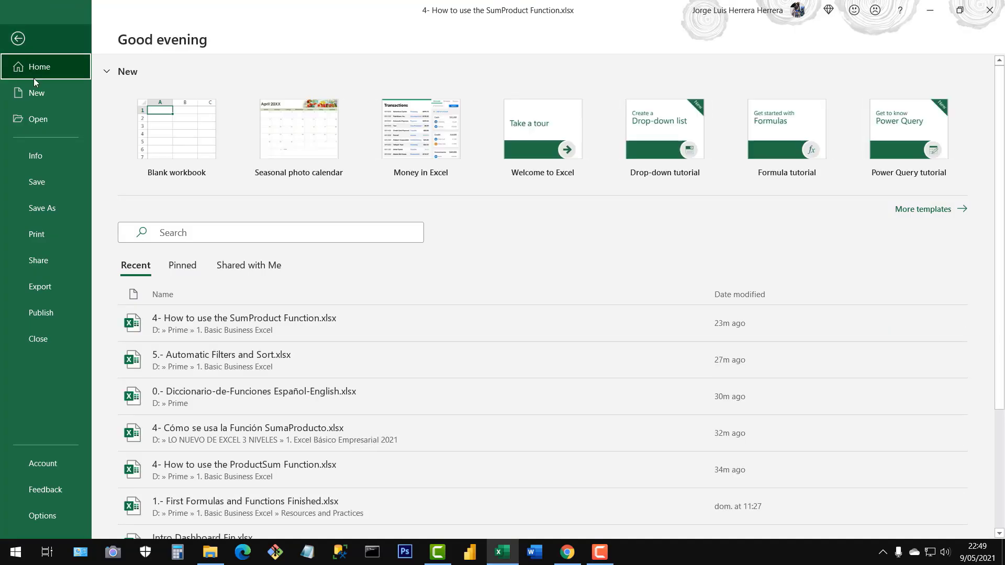
{"action": "left_click", "coordinate": [60, 207]}
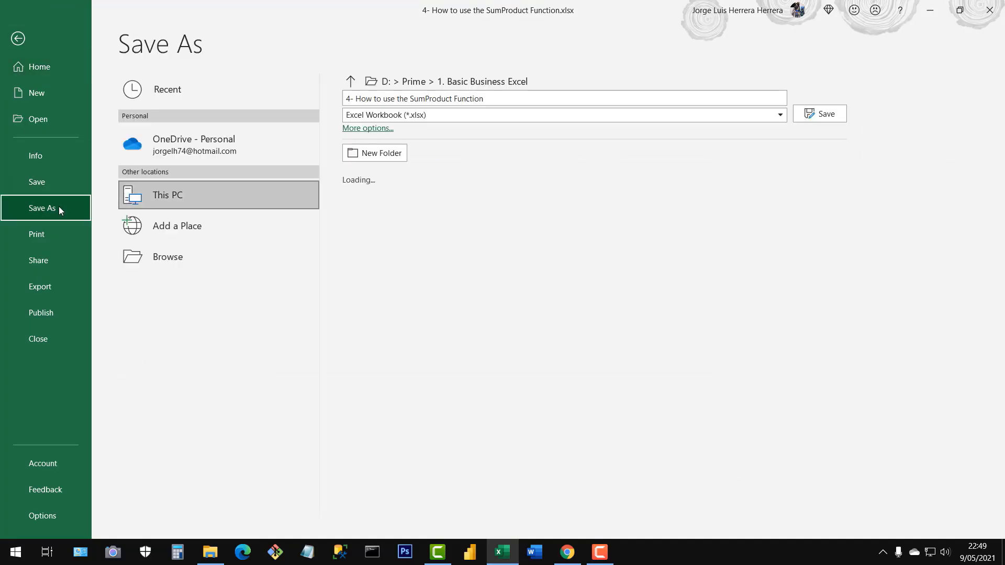
{"action": "left_click", "coordinate": [189, 257]}
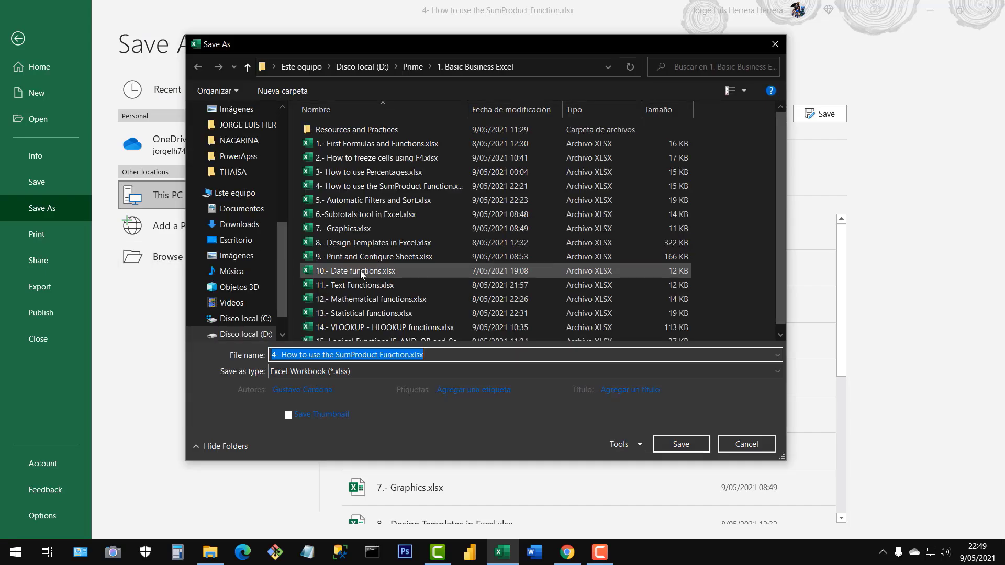
{"action": "double_click", "coordinate": [338, 130]}
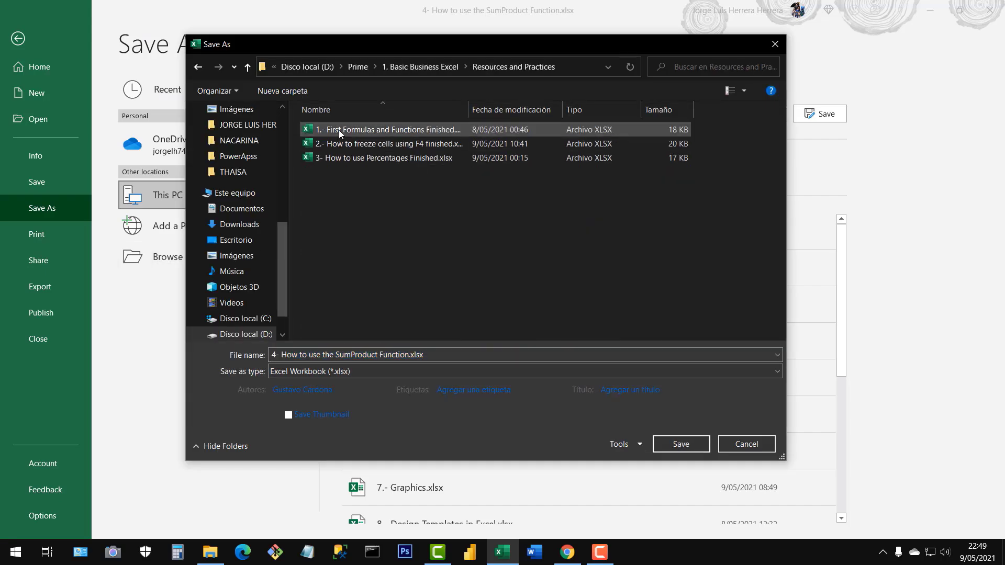
Name the copy "4- How to use the SumProduct Function Finished" and save it as an Excel Workbook.
{"action": "left_click", "coordinate": [433, 355]}
{"action": "left_click", "coordinate": [429, 355]}
{"action": "double_click", "coordinate": [436, 357]}
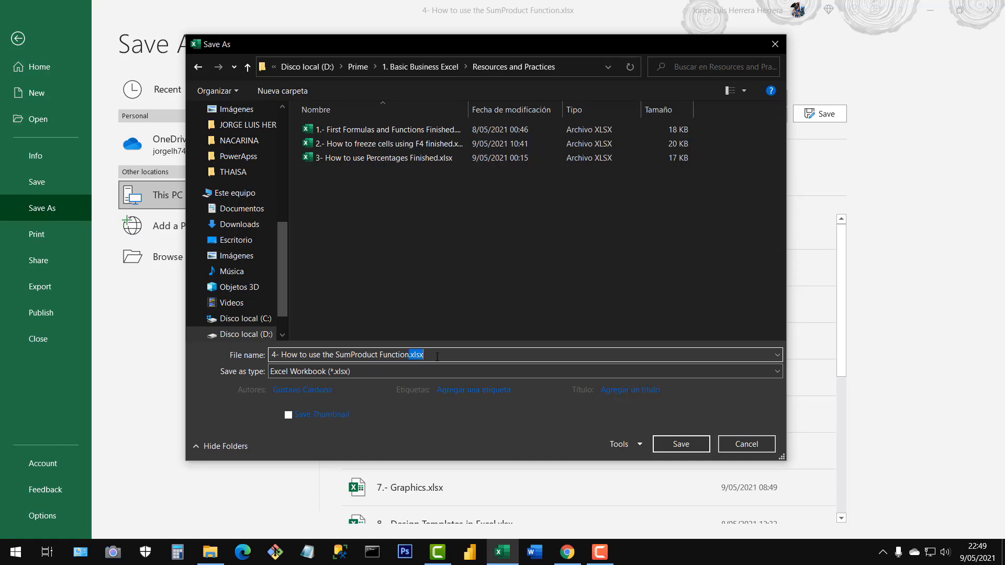
{"action": "key", "text": "BackSpace"}
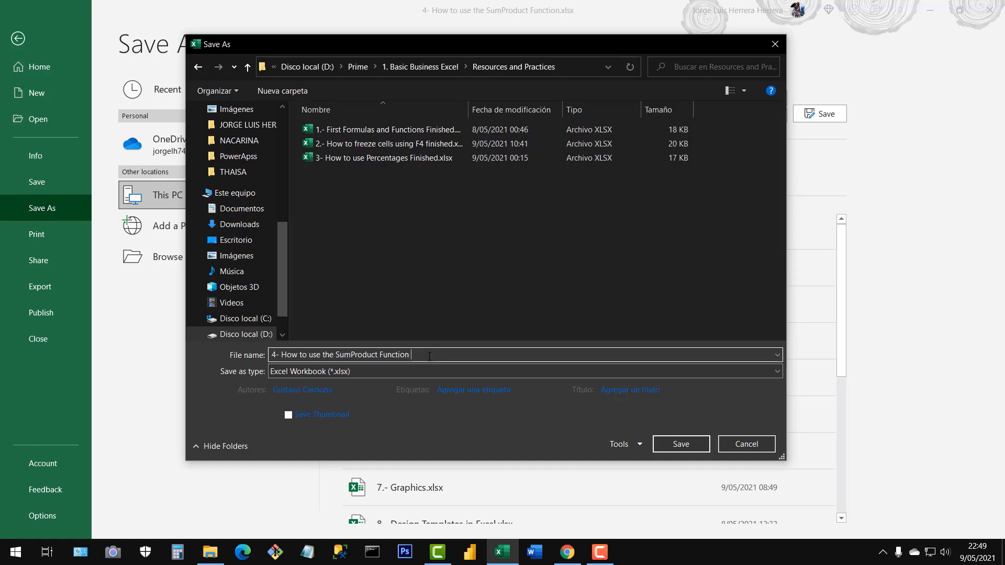
{"action": "type", "text": "Finis"}
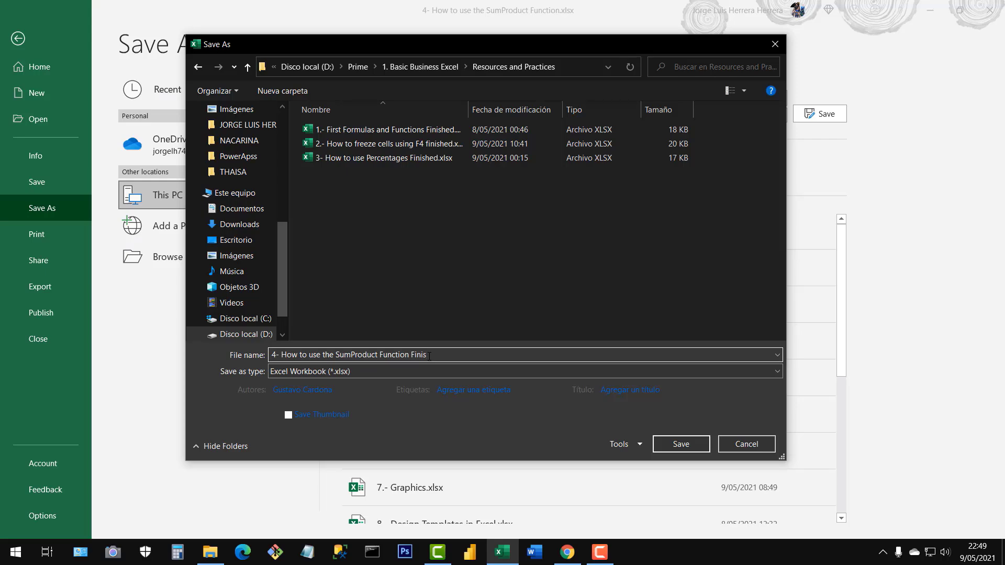
{"action": "type", "text": "hed"}
{"action": "left_click", "coordinate": [681, 444]}
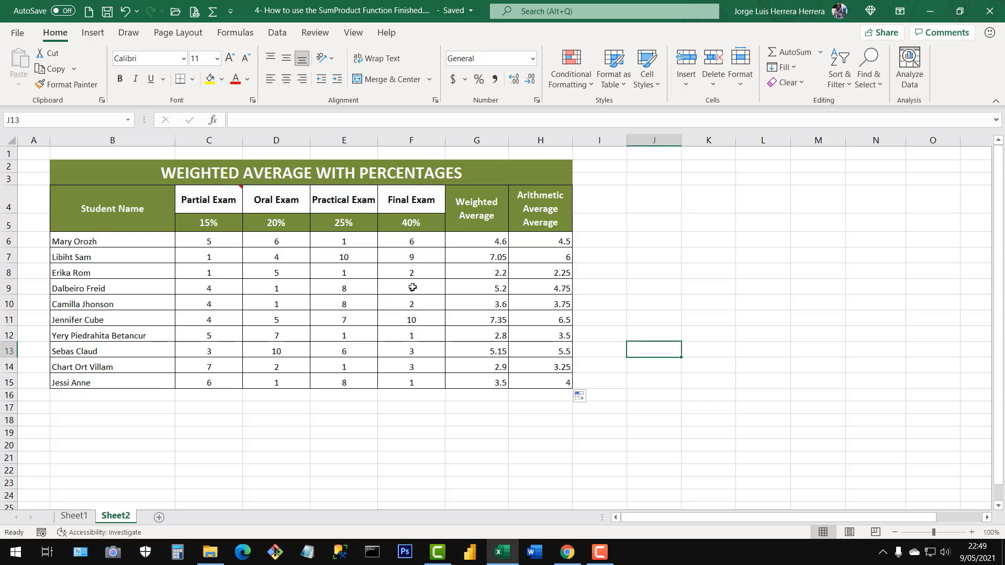
Close the finished workbook and locate its saved file in the Resources and Practices folder in File Explorer.
{"action": "left_click", "coordinate": [408, 317]}
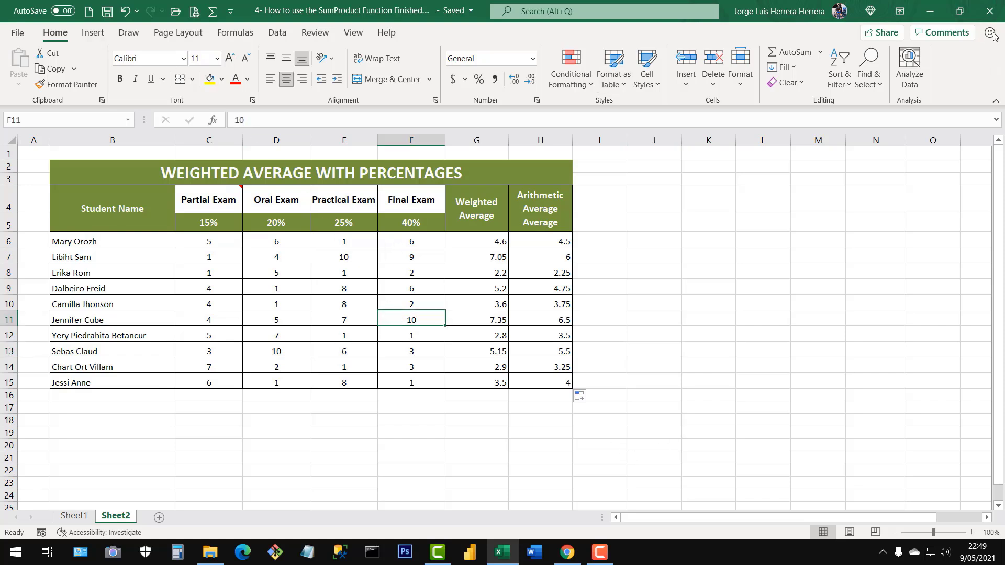
{"action": "left_click", "coordinate": [989, 10]}
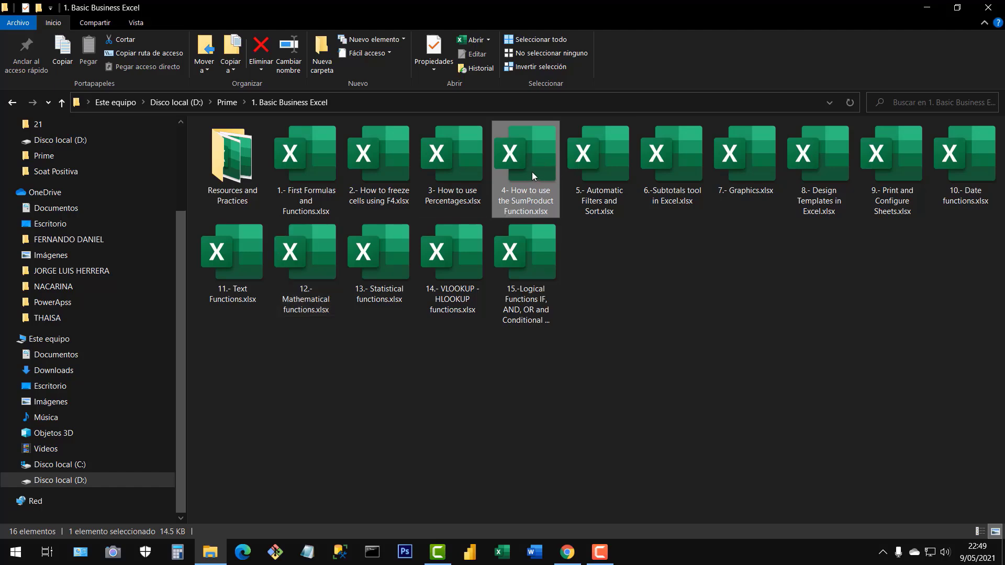
{"action": "double_click", "coordinate": [233, 159]}
{"action": "left_click", "coordinate": [438, 187]}
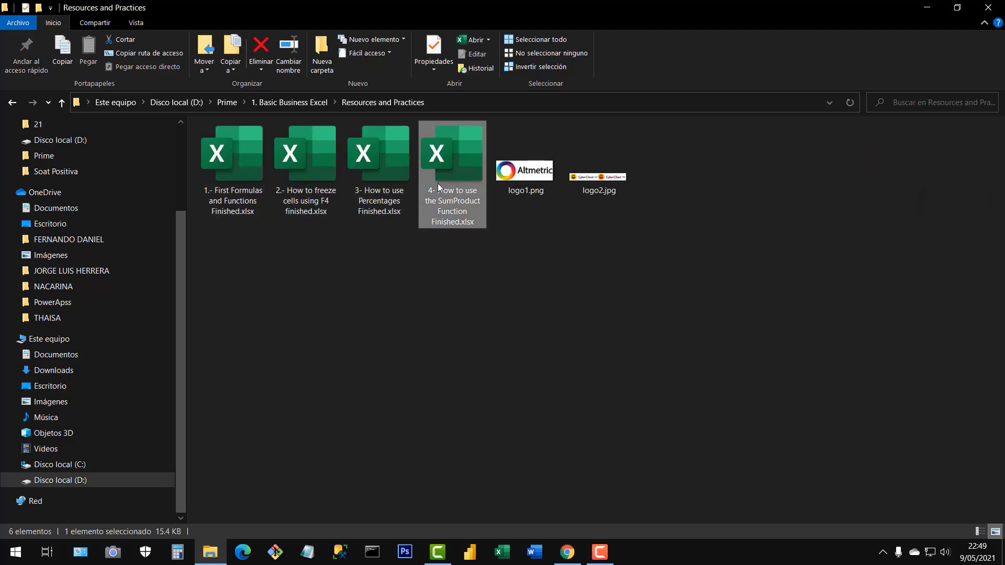
Return to the 1. Basic Business Excel folder and open the original 4- How to use the SumProduct Function.xlsx.
{"action": "left_click", "coordinate": [13, 103]}
{"action": "left_click", "coordinate": [529, 190]}
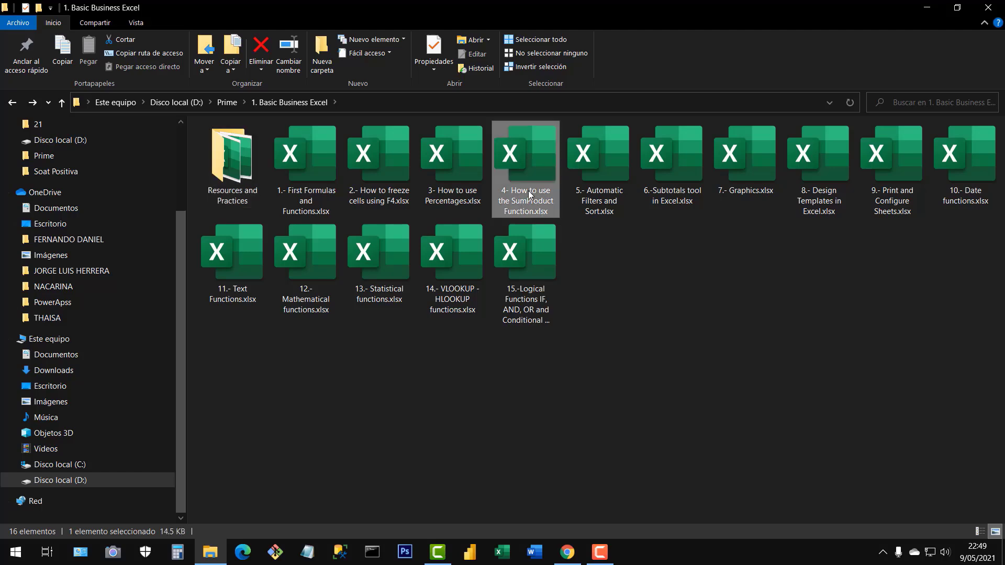
{"action": "double_click", "coordinate": [528, 191]}
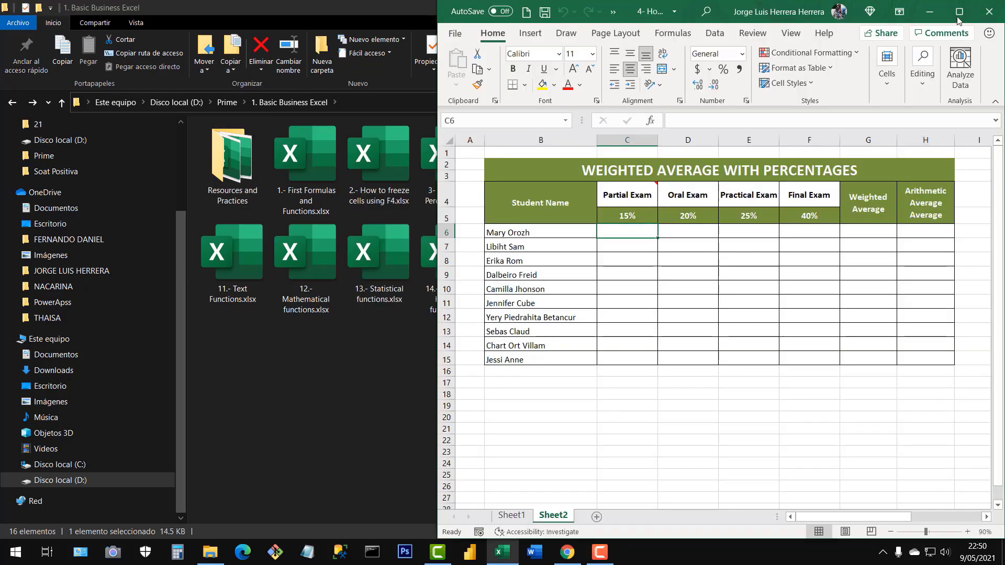
{"action": "left_click", "coordinate": [960, 11]}
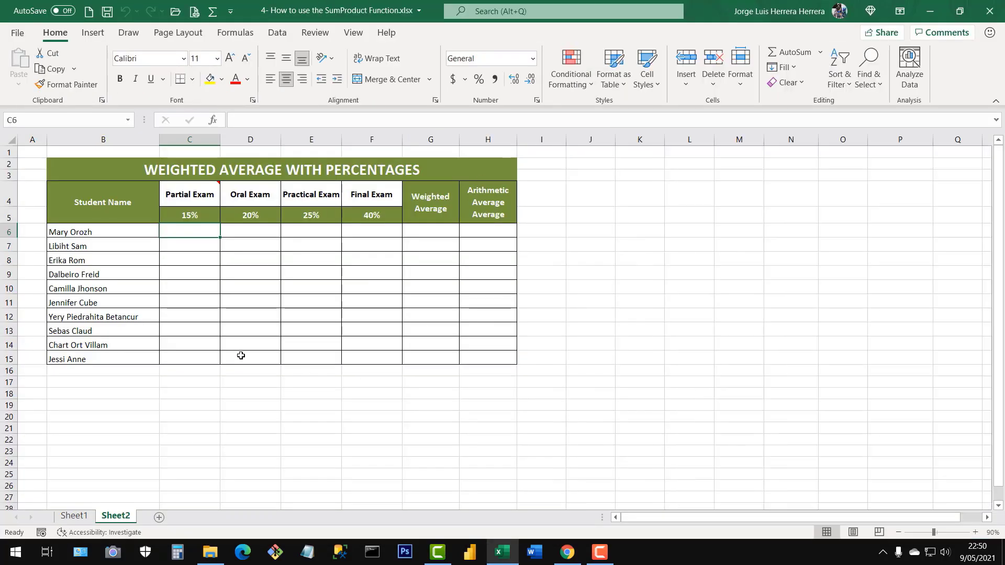
Save the original workbook with Sheet1 active and close it, selecting 5.- Automatic Filters and Sort.xlsx in the folder.
{"action": "left_click", "coordinate": [74, 516]}
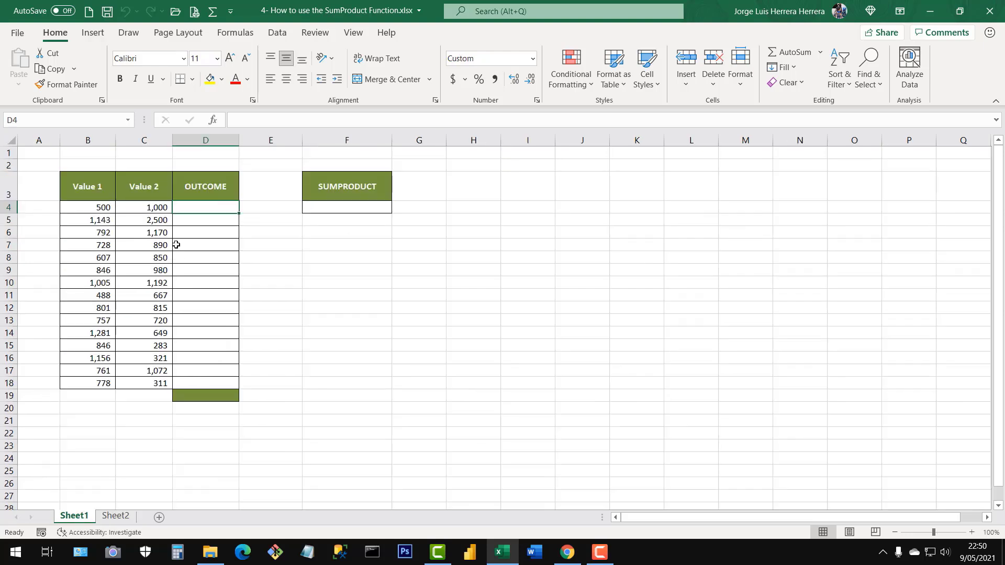
{"action": "left_click", "coordinate": [108, 11]}
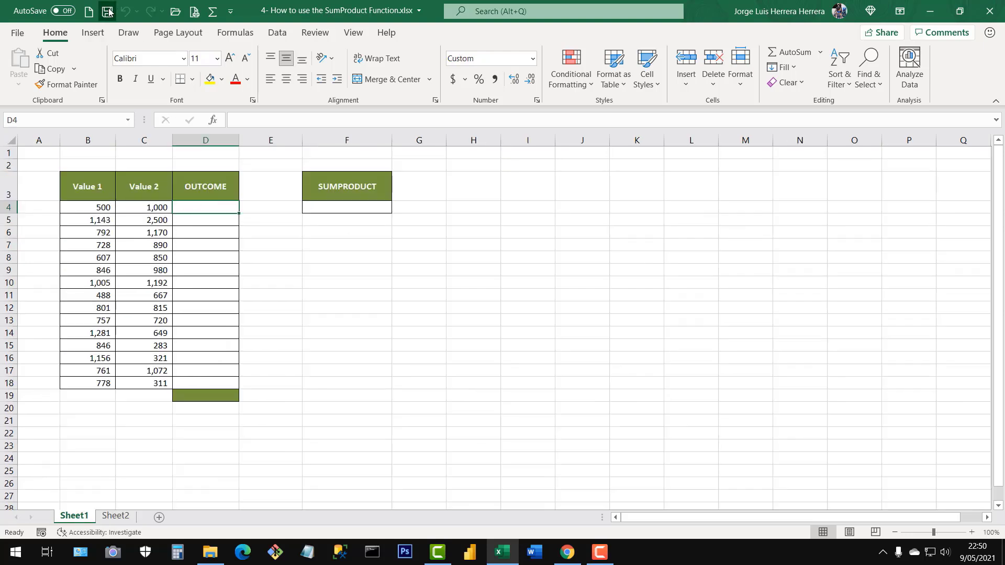
{"action": "left_click", "coordinate": [988, 6]}
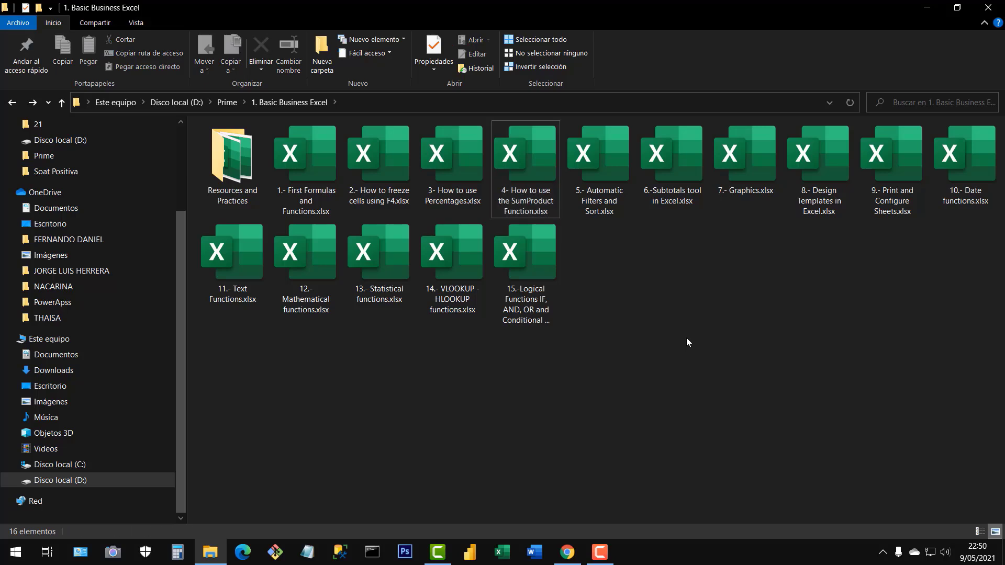
{"action": "left_click", "coordinate": [609, 168]}
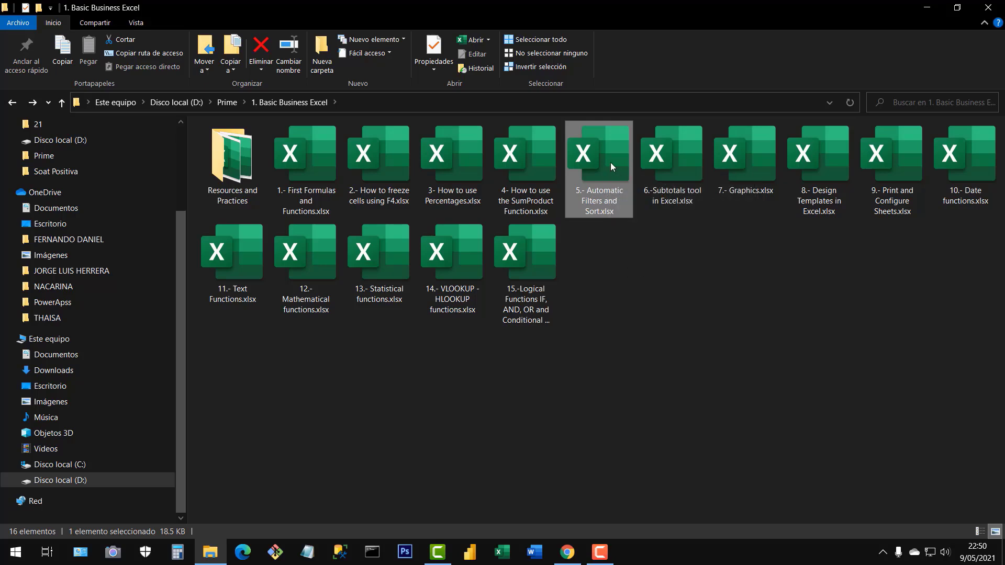
Open the workbook 5.- Automatic Filters and Sort.xlsx and look over the employee records' last names, positions and dates.
{"action": "double_click", "coordinate": [610, 162]}
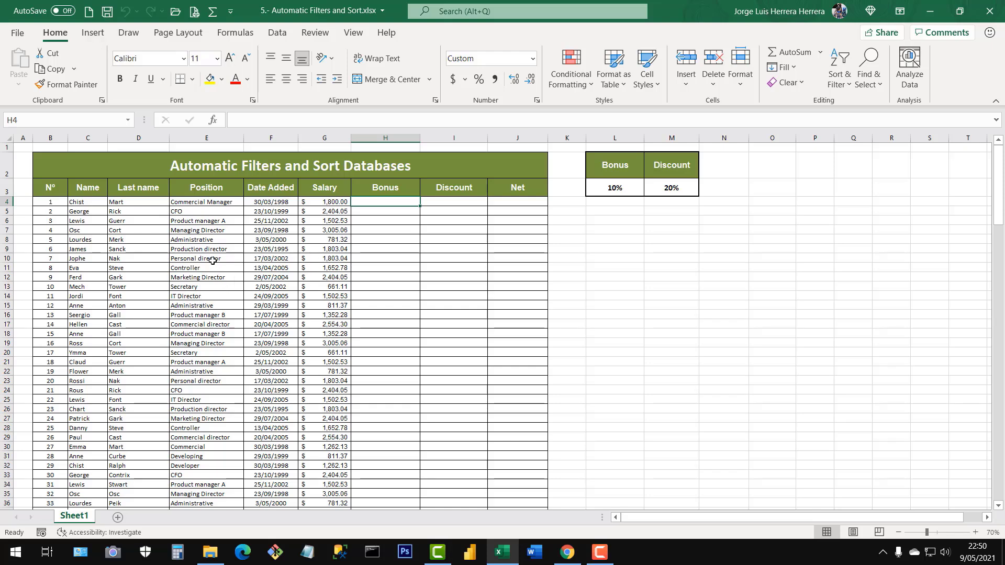
{"action": "left_click", "coordinate": [152, 229]}
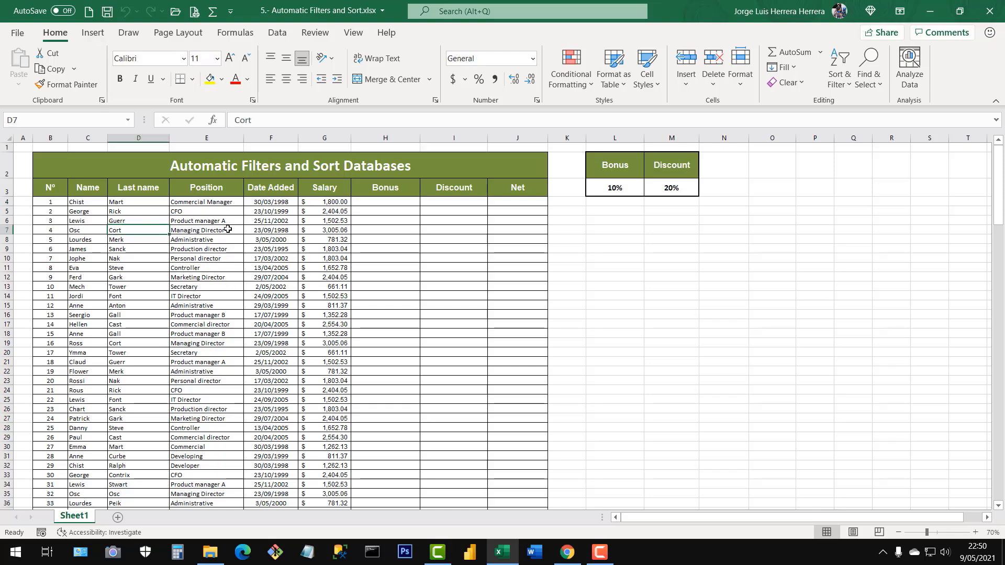
{"action": "left_click", "coordinate": [227, 229]}
{"action": "left_click", "coordinate": [216, 277]}
{"action": "left_click", "coordinate": [212, 240]}
{"action": "left_click", "coordinate": [278, 241]}
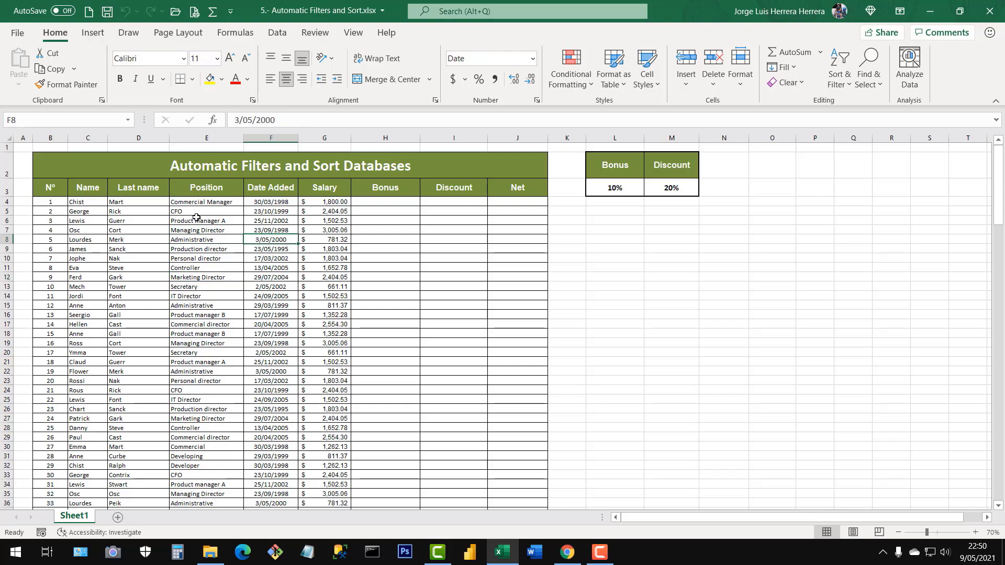
{"action": "left_click", "coordinate": [224, 222]}
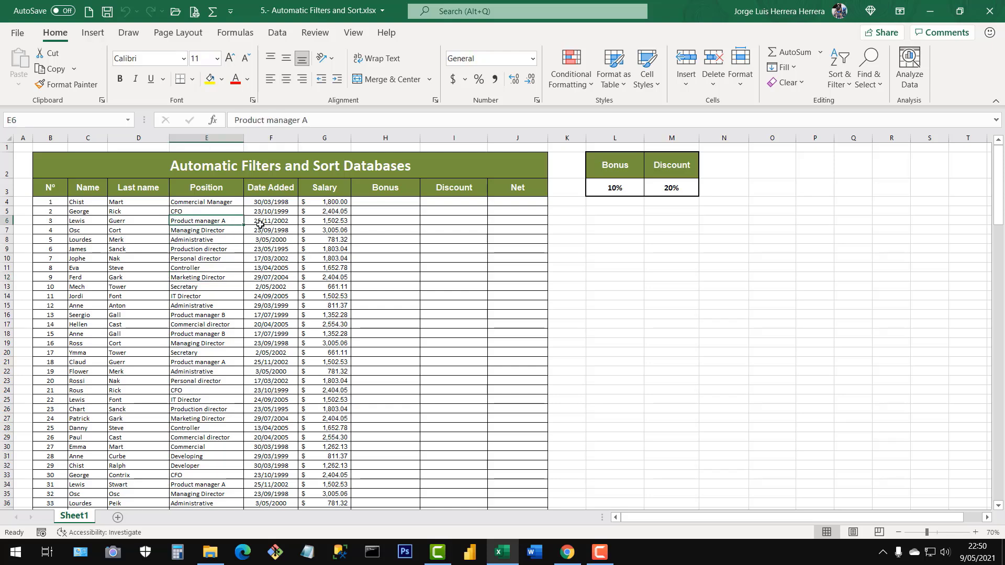
Go to the last record of the employee database to check its final row number, and return to the header row.
{"action": "key", "text": "ctrl+Down"}
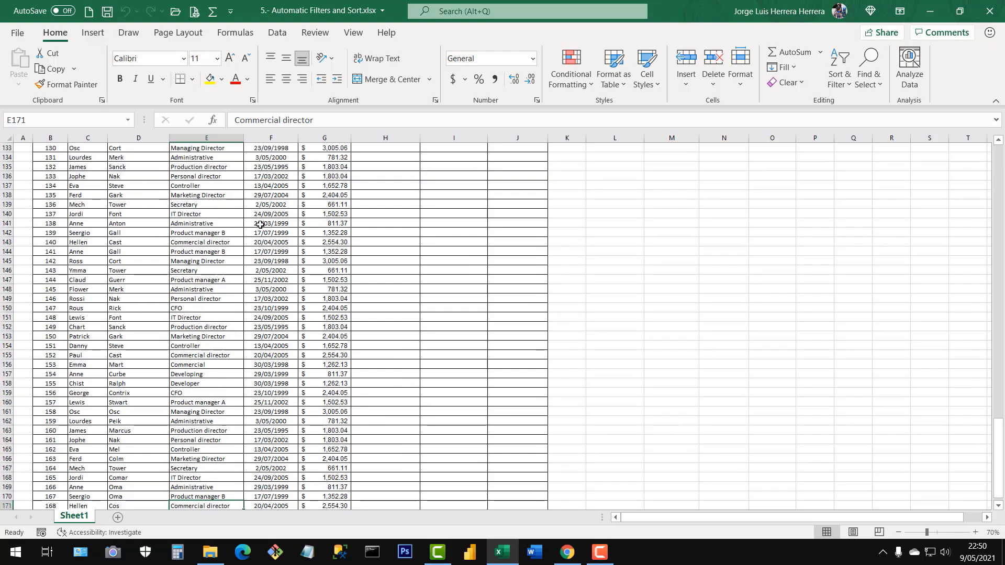
{"action": "scroll", "coordinate": [260, 224], "scroll_direction": "down", "scroll_amount": 3}
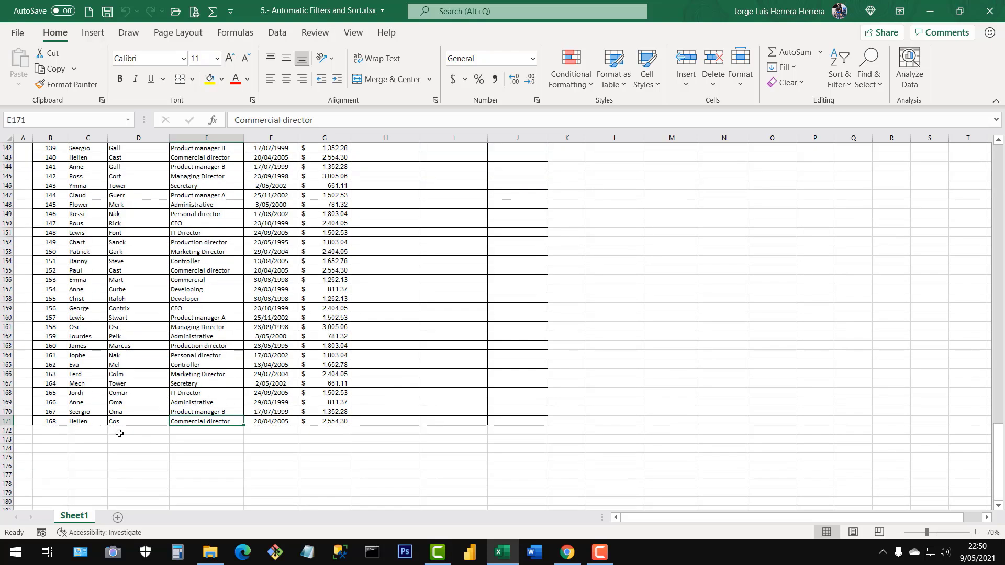
{"action": "left_click", "coordinate": [5, 421]}
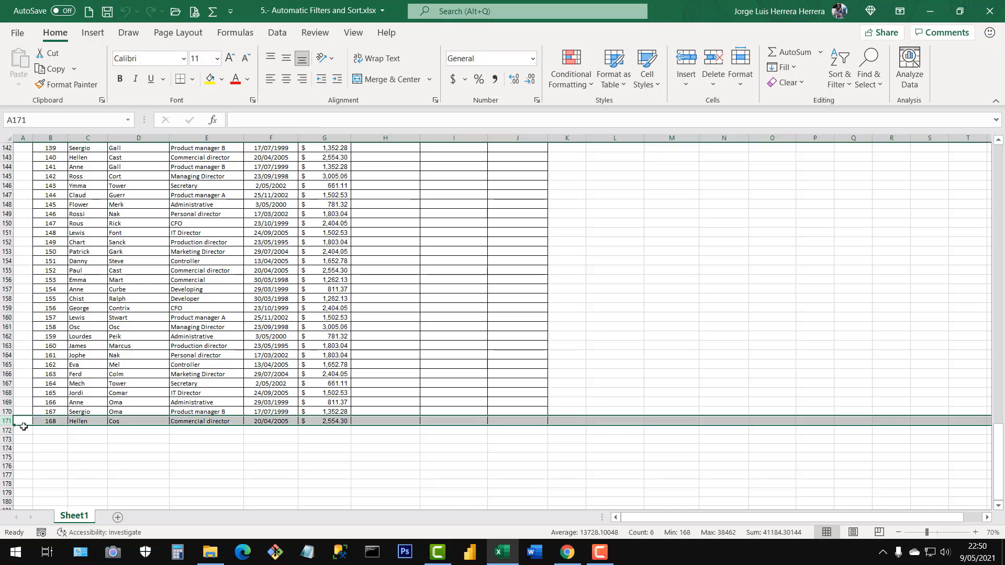
{"action": "left_click", "coordinate": [54, 421]}
{"action": "left_click", "coordinate": [75, 402]}
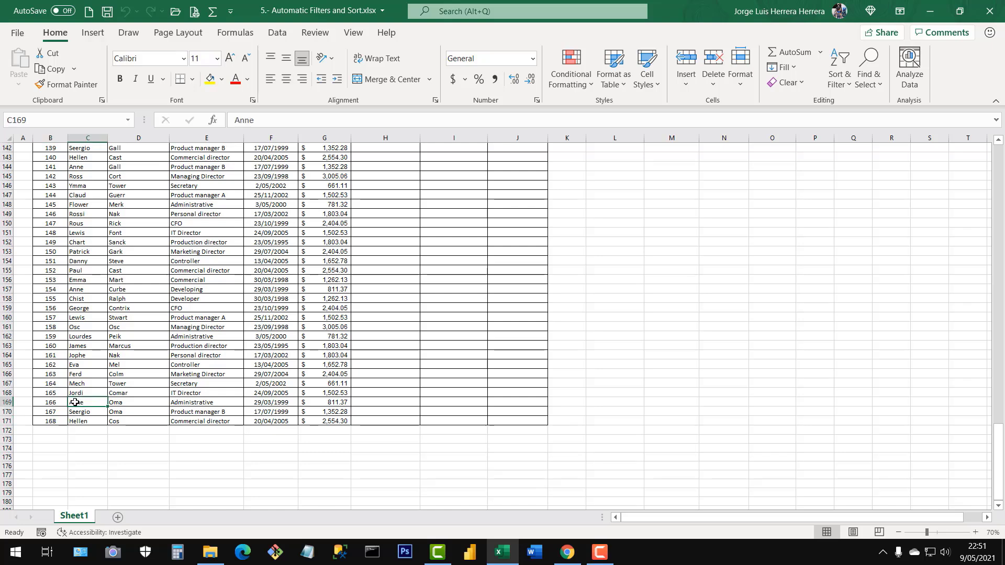
{"action": "key", "text": "ctrl+Up"}
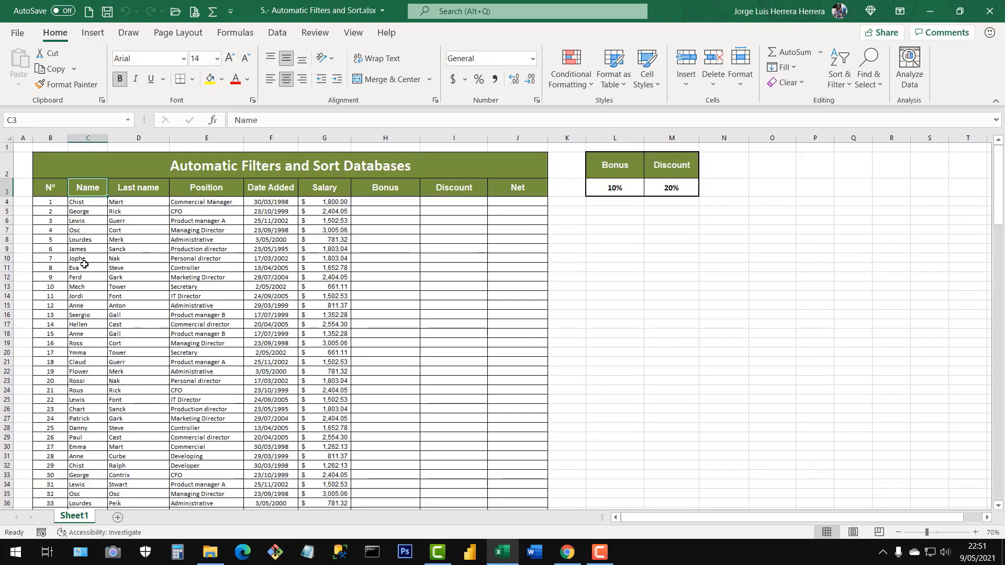
Examine the title row, the header row and the full extent of the Nº column.
{"action": "left_click", "coordinate": [8, 162]}
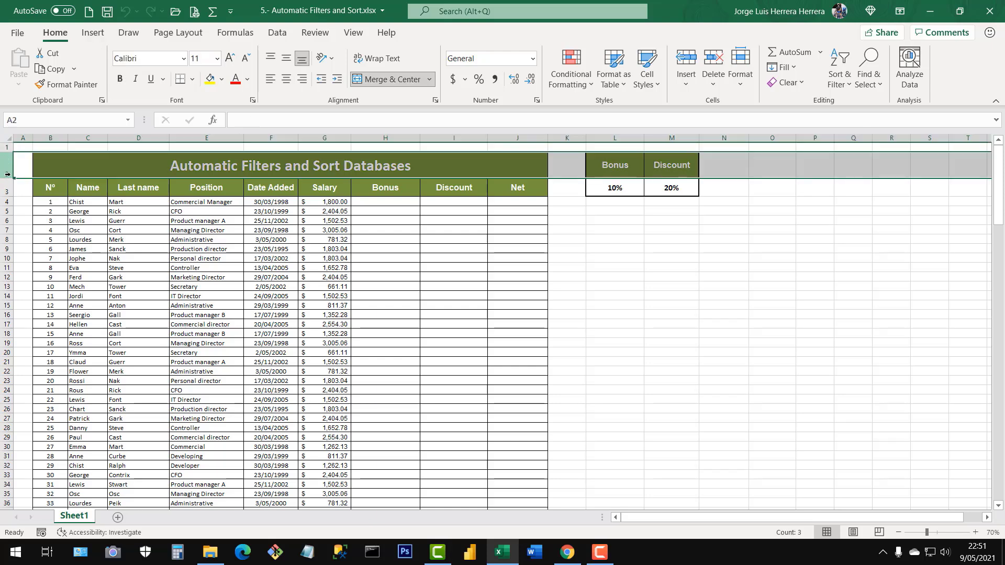
{"action": "left_click", "coordinate": [7, 190]}
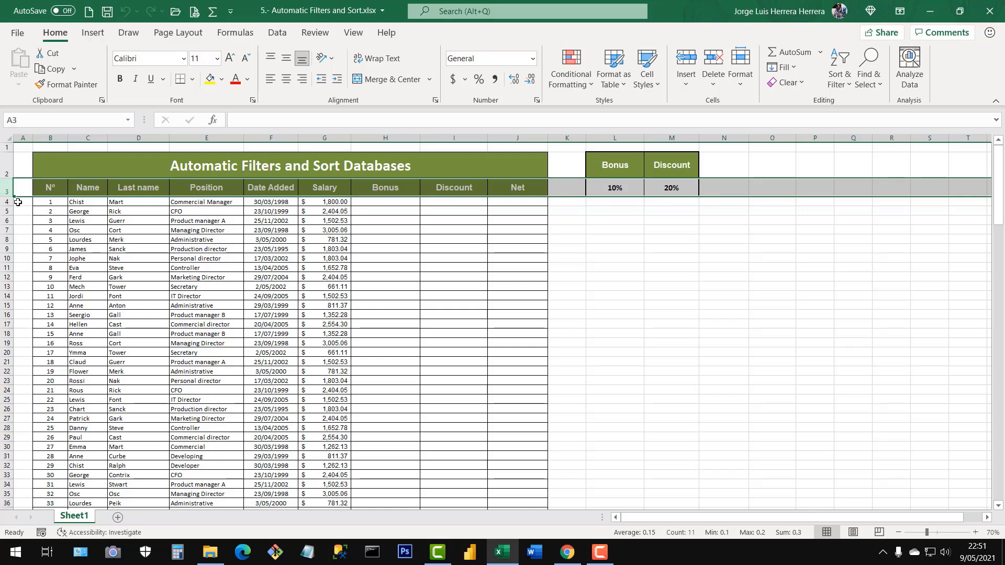
{"action": "left_click", "coordinate": [190, 258]}
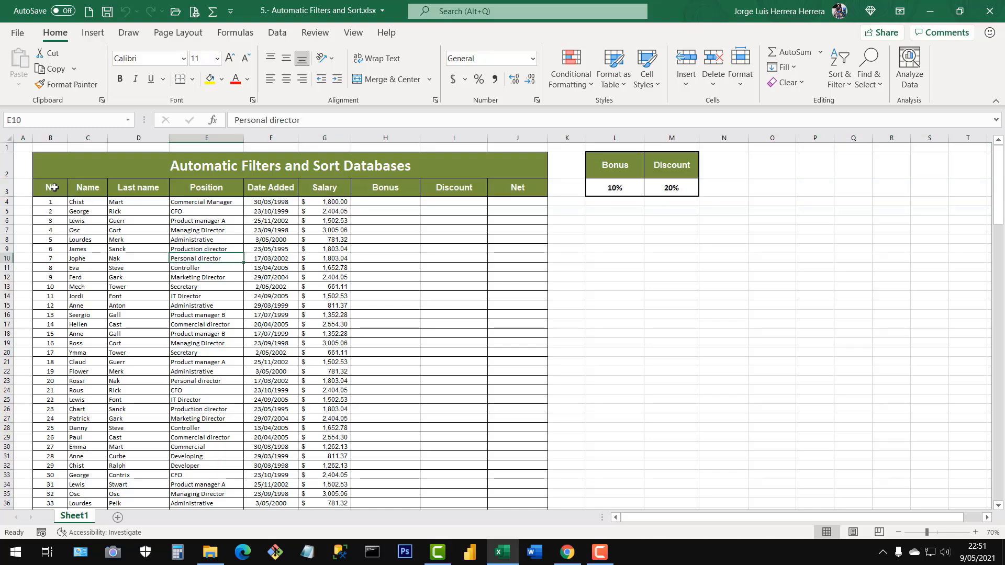
{"action": "left_click_drag", "start_coordinate": [54, 187], "coordinate": [56, 306]}
{"action": "left_click", "coordinate": [55, 204]}
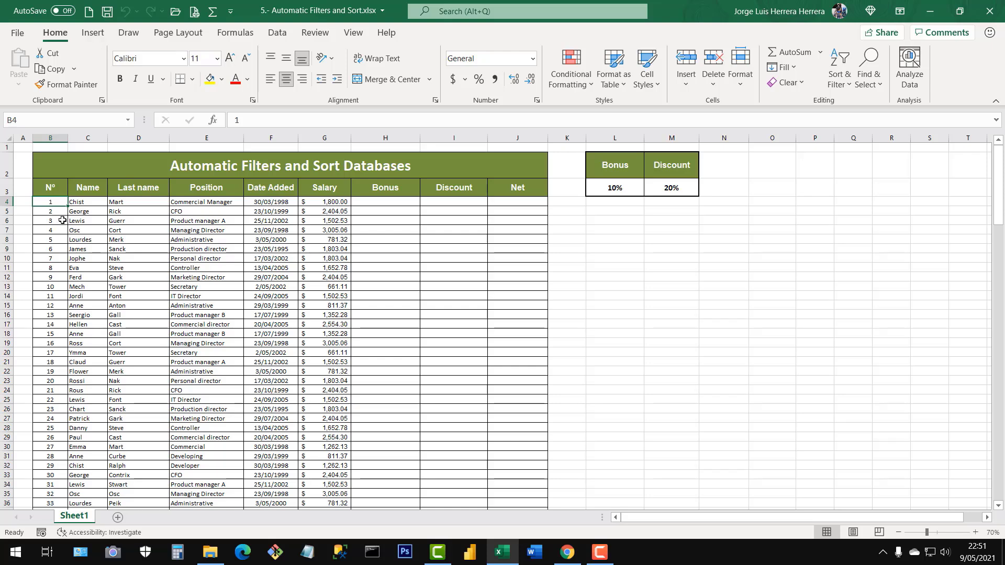
{"action": "key", "text": "ctrl+Down"}
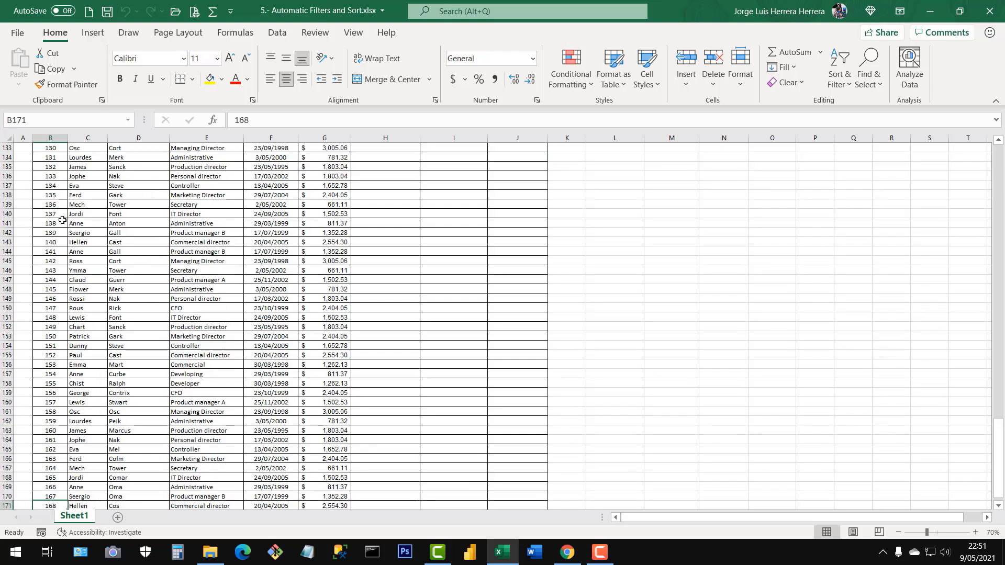
{"action": "key", "text": "ctrl+Up"}
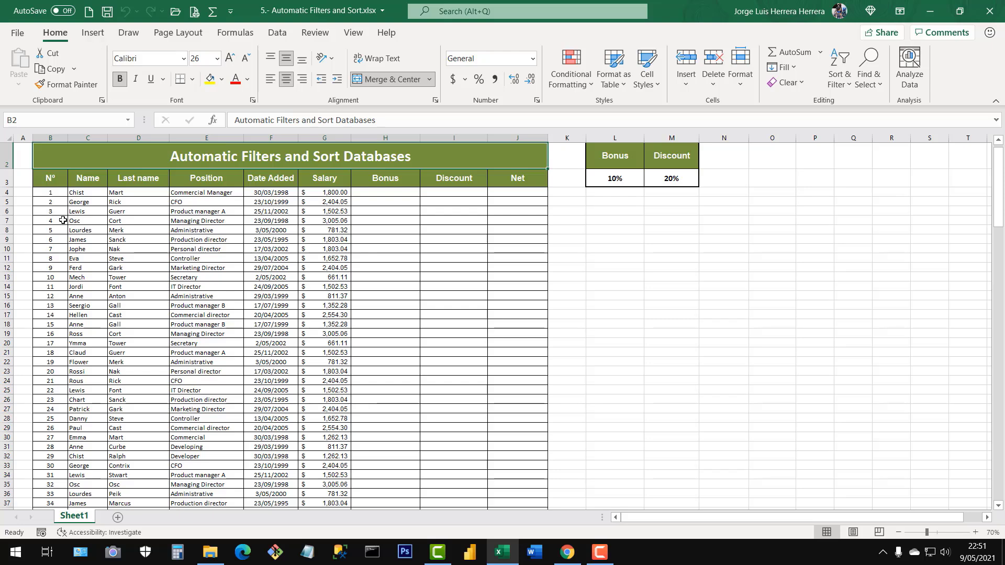
Review the Name, Last name, Position, Date Added and Salary columns of the database.
{"action": "left_click_drag", "start_coordinate": [84, 180], "coordinate": [86, 314]}
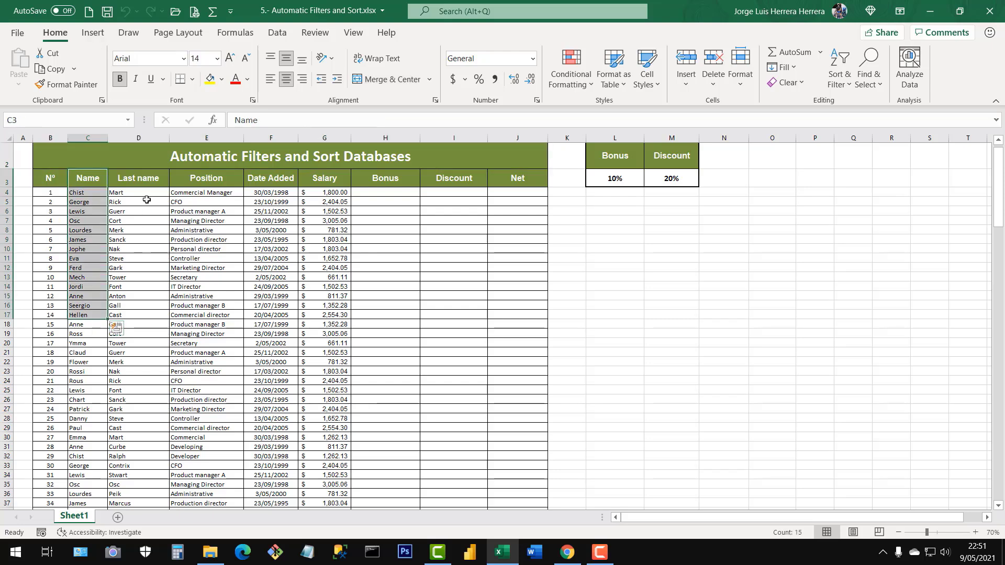
{"action": "left_click_drag", "start_coordinate": [138, 181], "coordinate": [151, 310]}
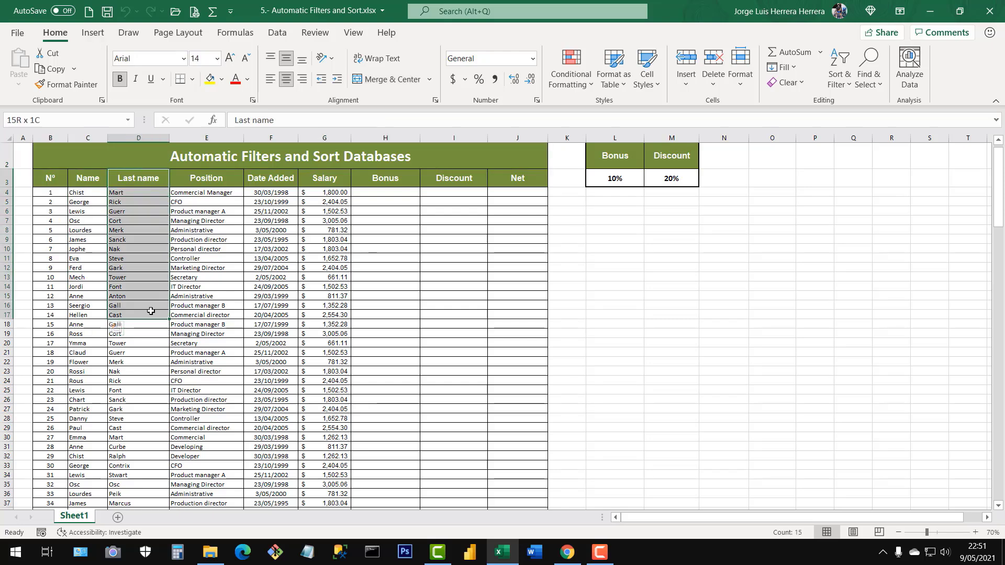
{"action": "left_click", "coordinate": [211, 177]}
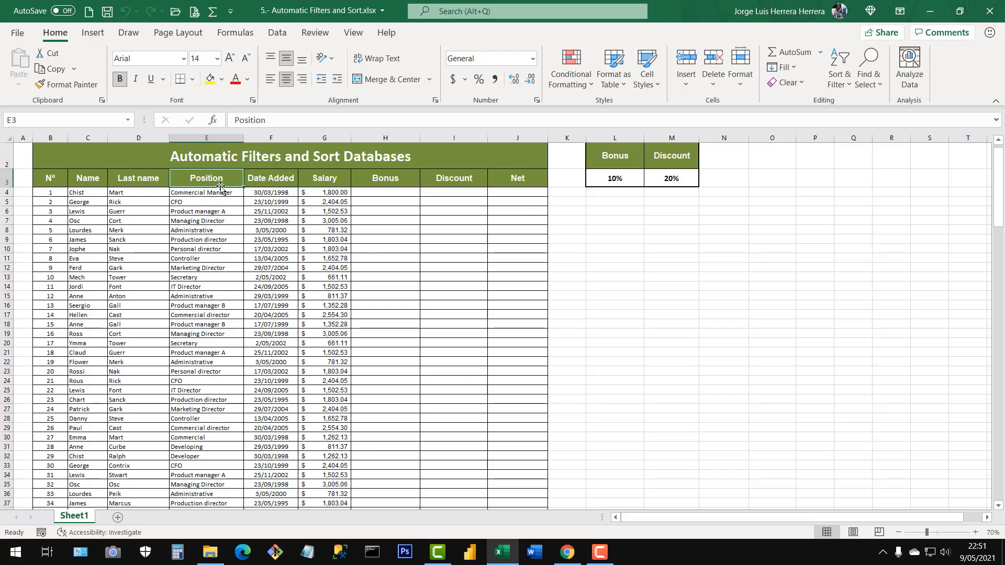
{"action": "mouse_move", "coordinate": [220, 187]}
{"action": "left_mouse_down"}
{"action": "mouse_move", "coordinate": [219, 277]}
{"action": "mouse_move", "coordinate": [220, 178]}
{"action": "left_mouse_up"}
{"action": "left_click", "coordinate": [216, 231]}
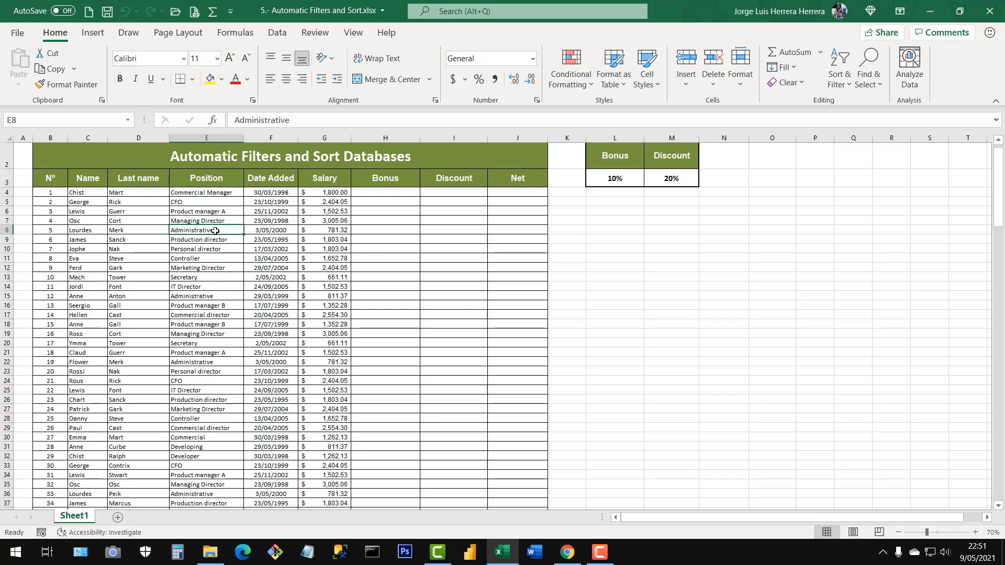
{"action": "left_click", "coordinate": [281, 180]}
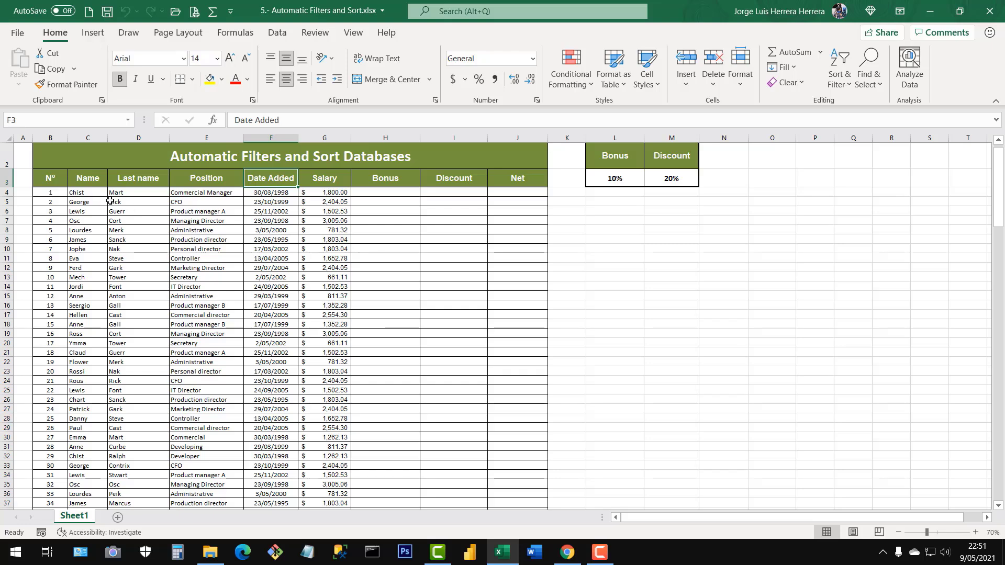
{"action": "left_click_drag", "start_coordinate": [78, 202], "coordinate": [152, 381]}
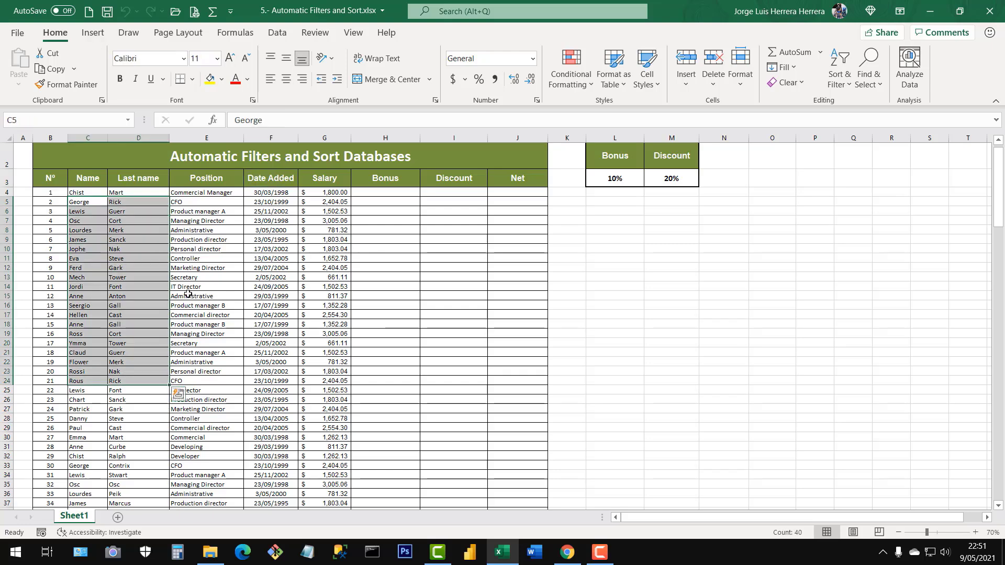
{"action": "left_click", "coordinate": [172, 294]}
{"action": "left_click_drag", "start_coordinate": [323, 193], "coordinate": [324, 296]}
{"action": "left_click", "coordinate": [335, 238]}
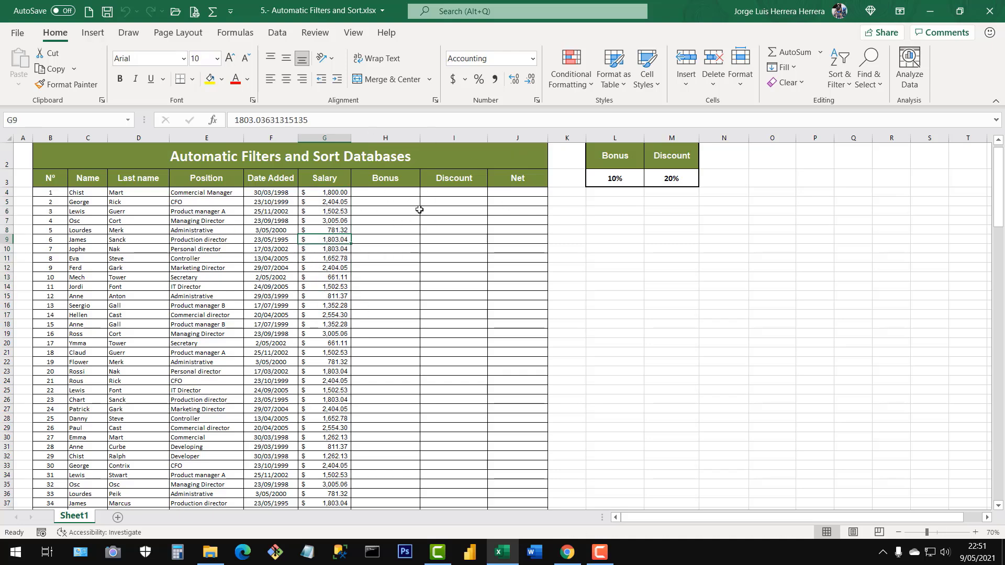
Inspect the empty Bonus, Discount and Net columns and the separate Bonus and Discount rate table in L2:M3.
{"action": "left_click", "coordinate": [399, 196]}
{"action": "left_click_drag", "start_coordinate": [399, 195], "coordinate": [399, 448]}
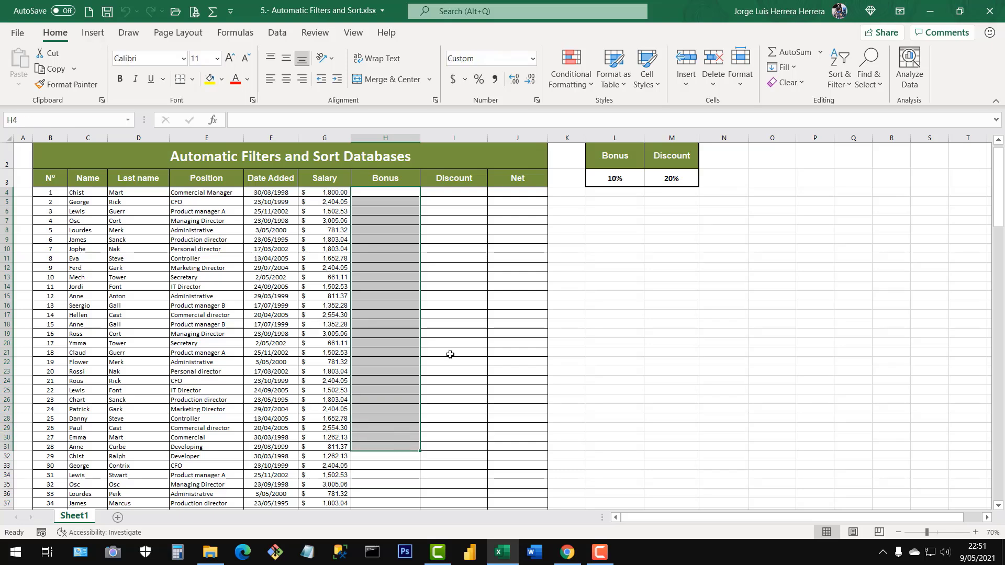
{"action": "left_click_drag", "start_coordinate": [466, 196], "coordinate": [465, 448]}
{"action": "left_click", "coordinate": [532, 195]}
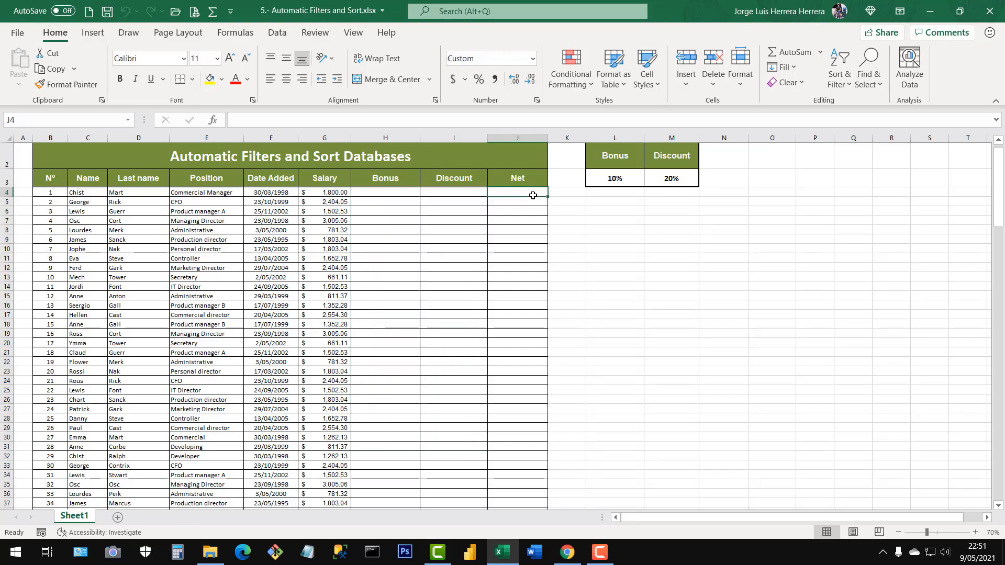
{"action": "left_click_drag", "start_coordinate": [600, 152], "coordinate": [672, 181]}
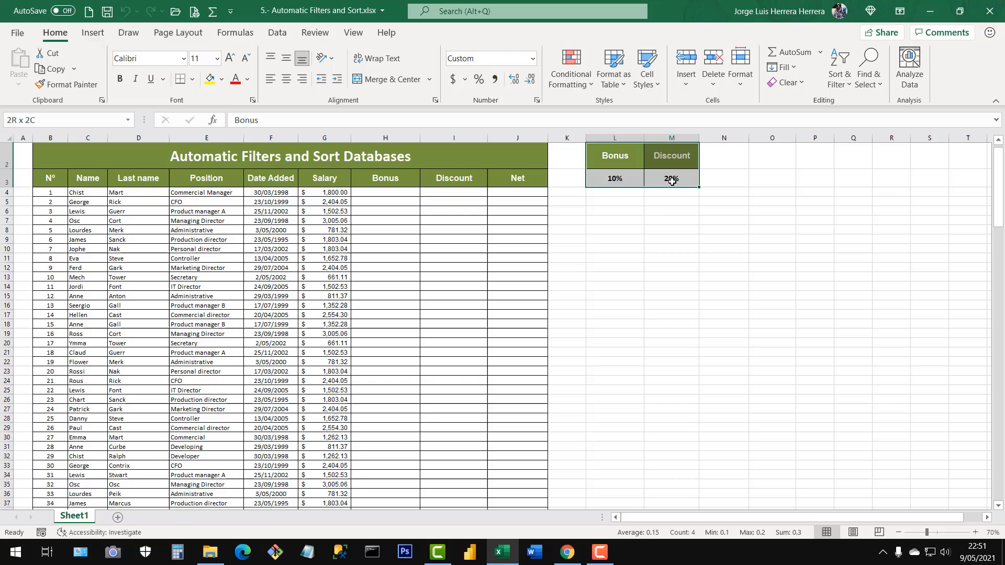
Examine how the rates in L3 and M3 relate to the first employee's salary in G4 and bonus cell H4.
{"action": "left_click", "coordinate": [615, 178]}
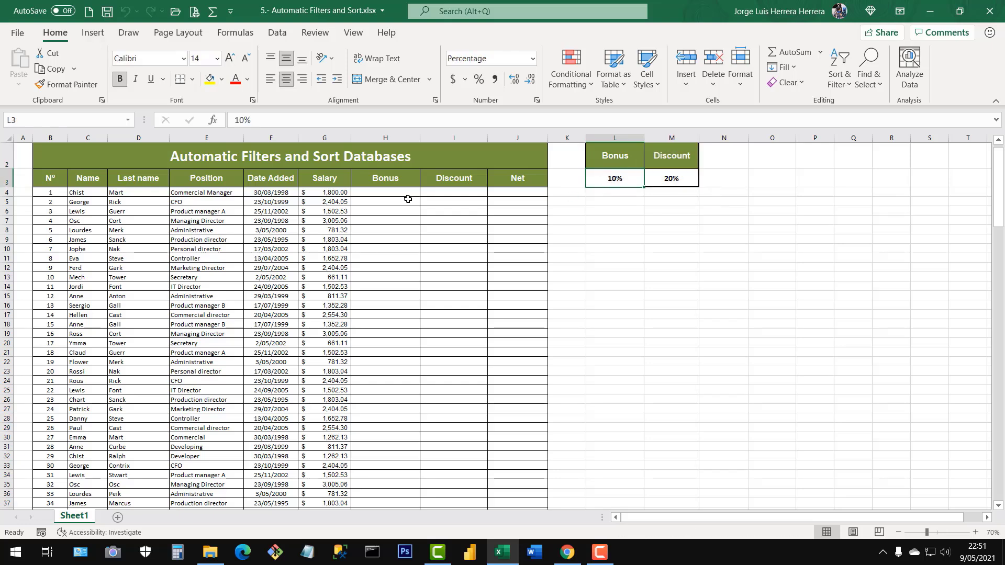
{"action": "left_click", "coordinate": [339, 192]}
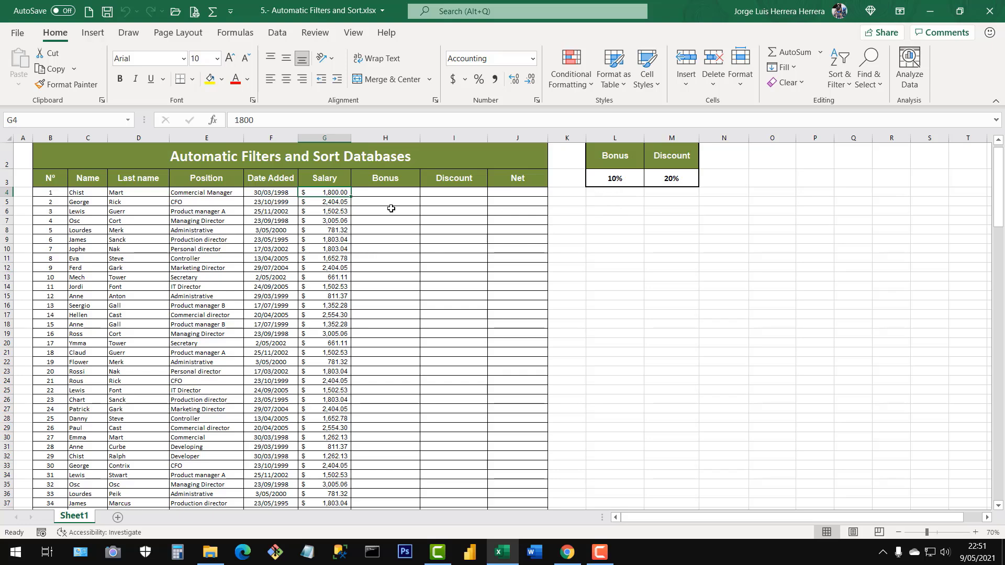
{"action": "left_click", "coordinate": [665, 179]}
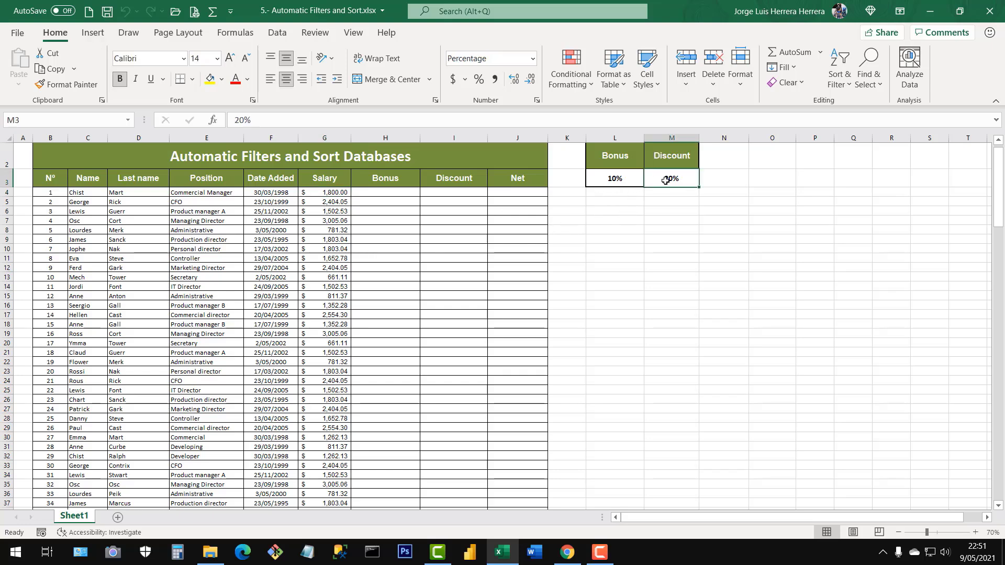
{"action": "left_click", "coordinate": [329, 193]}
{"action": "left_click", "coordinate": [385, 193]}
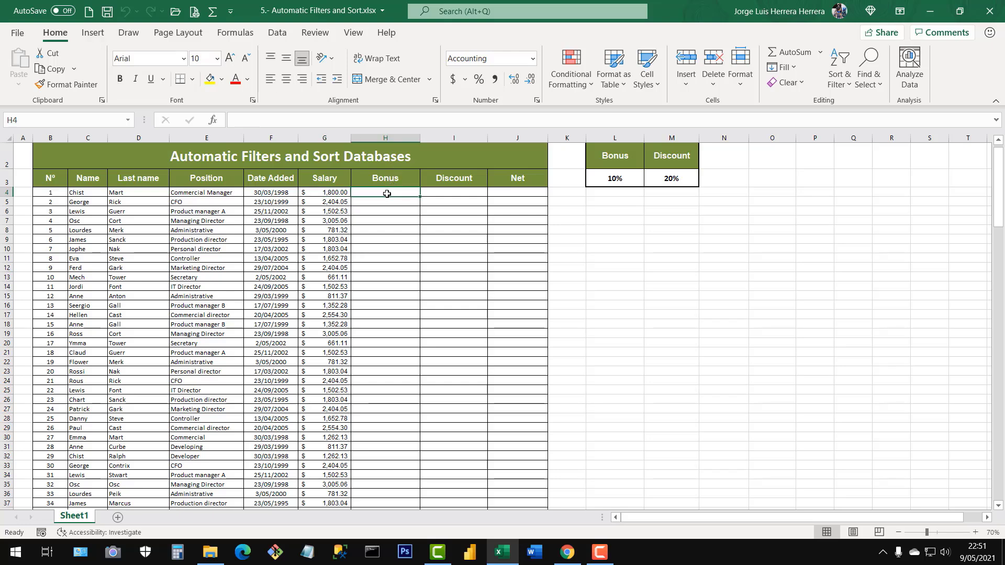
{"action": "left_click", "coordinate": [335, 193]}
{"action": "left_click", "coordinate": [373, 193]}
{"action": "left_click", "coordinate": [337, 193]}
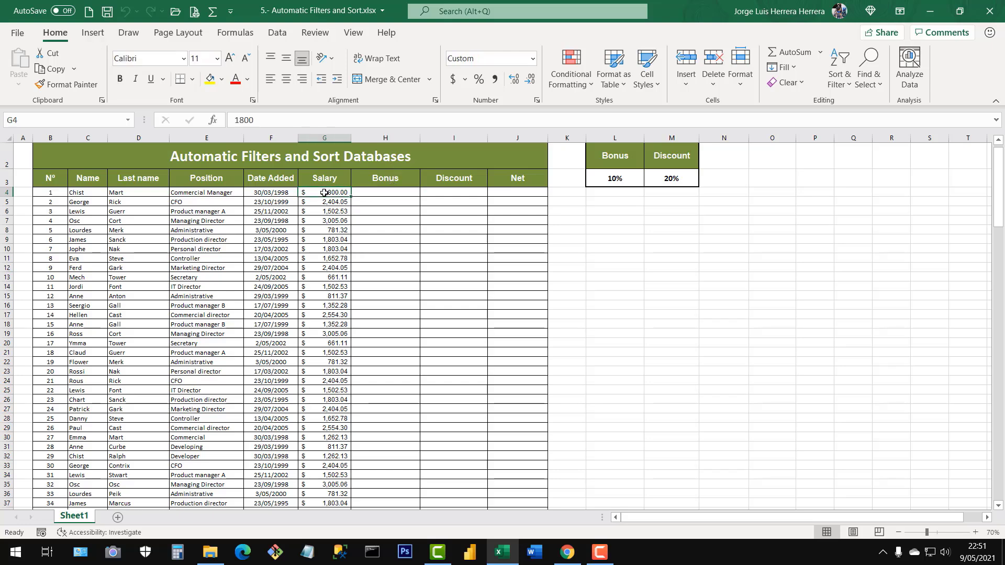
{"action": "left_click", "coordinate": [159, 255]}
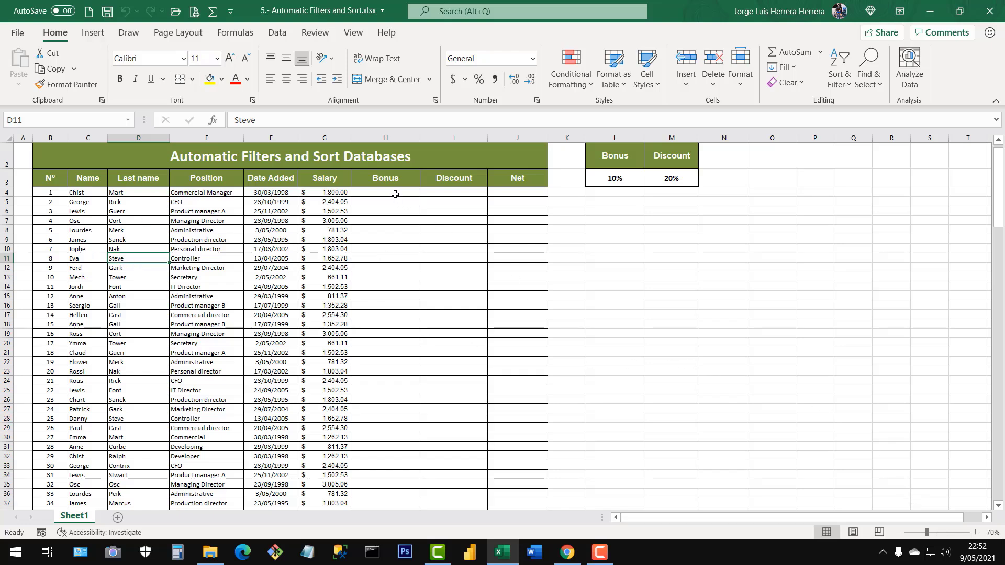
Calculate the first employee's bonus in H4 with the formula =$L$3*G4, keeping the bonus rate as an absolute reference.
{"action": "left_click", "coordinate": [393, 193]}
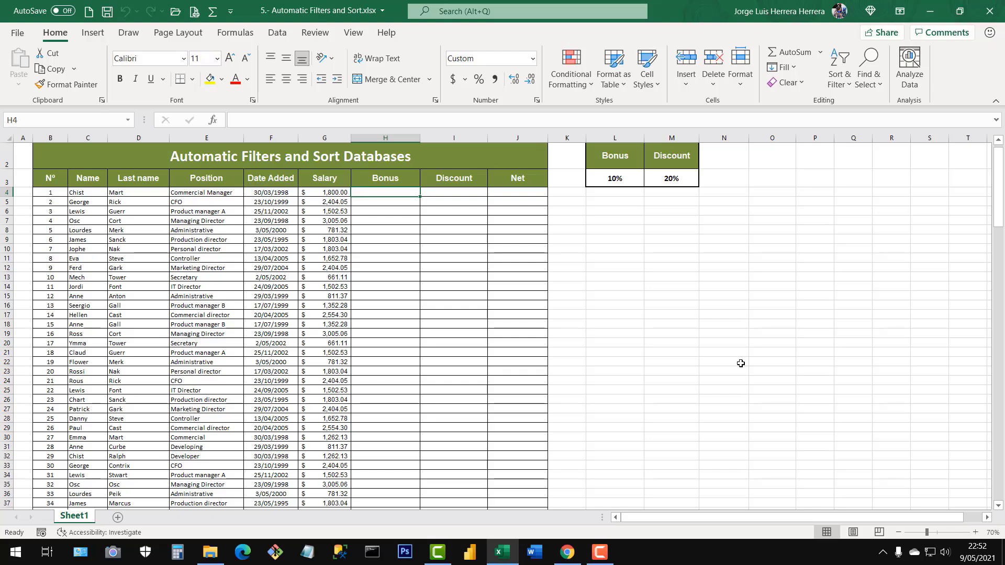
{"action": "type", "text": "="}
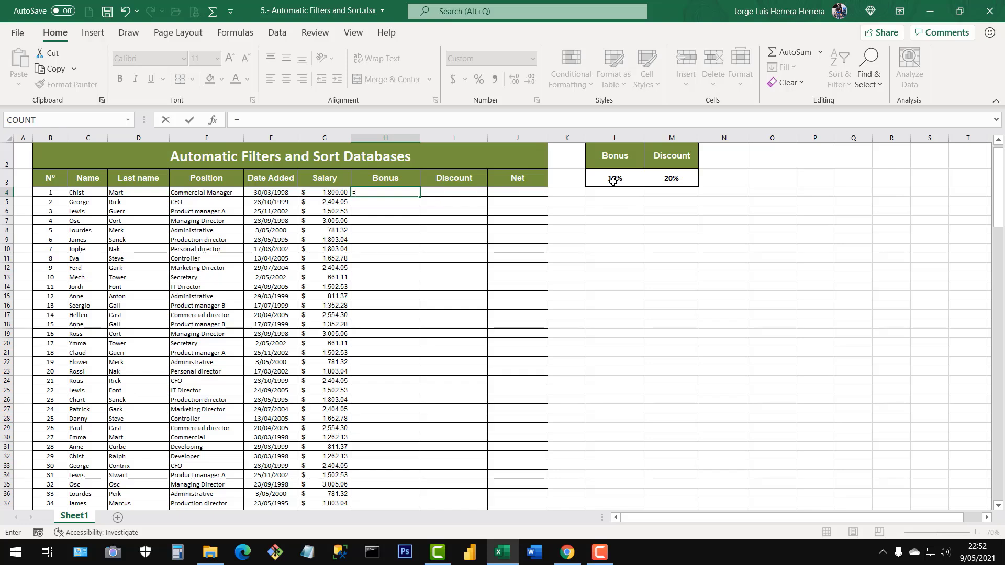
{"action": "left_click", "coordinate": [597, 186]}
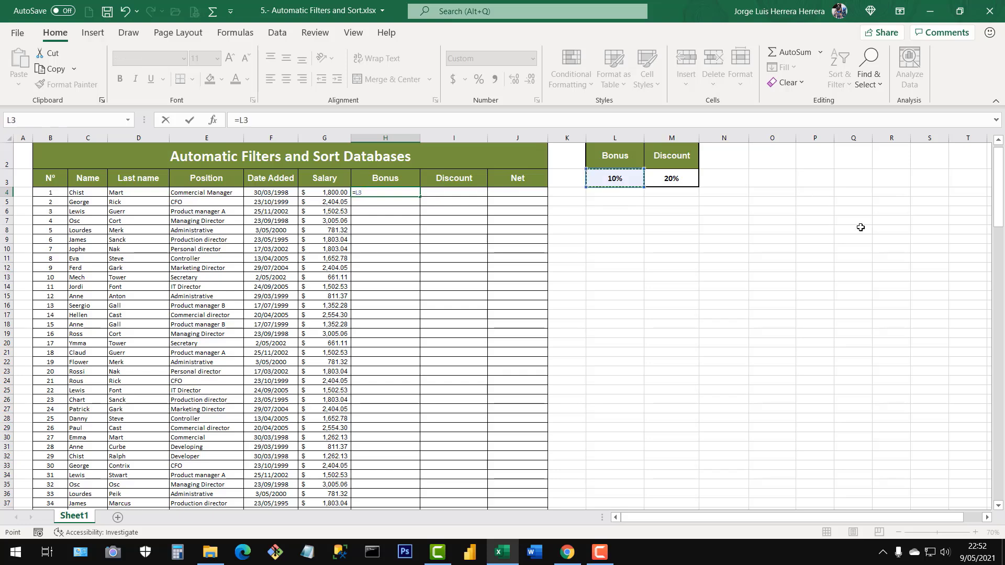
{"action": "key", "text": "F4"}
{"action": "type", "text": "*"}
{"action": "left_click", "coordinate": [342, 193]}
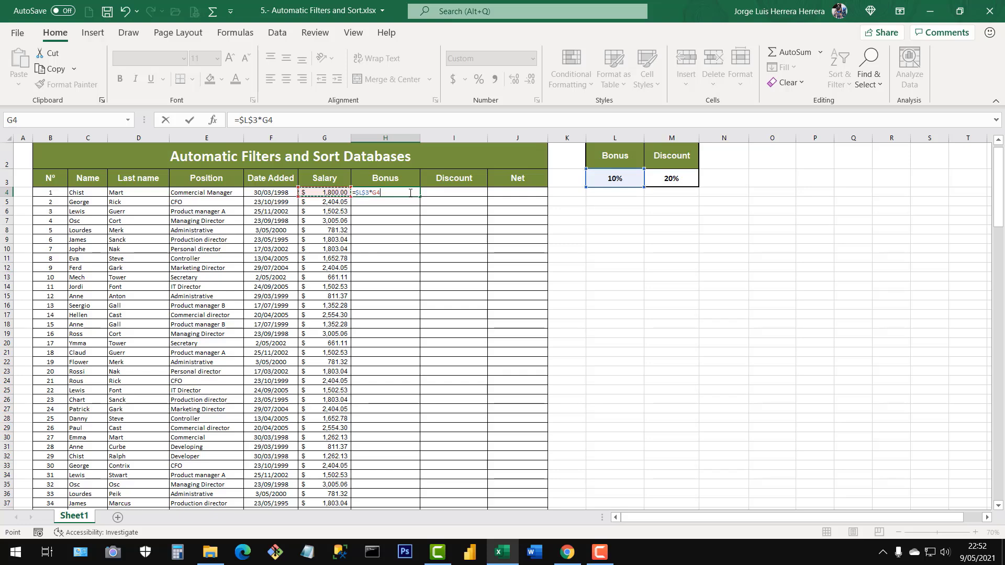
{"action": "key", "text": "Return"}
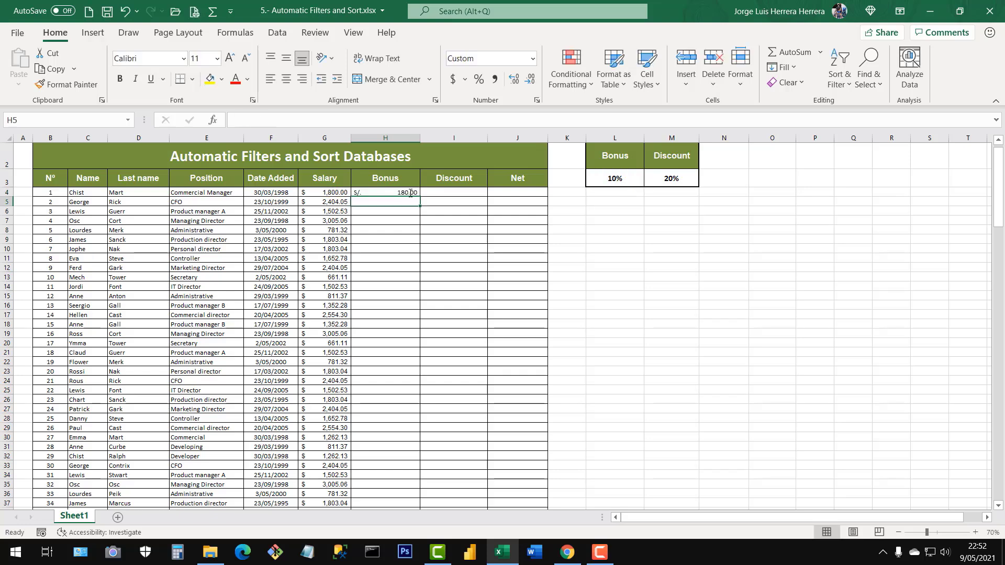
Format the bonus in H4 in the Accounting format with the $ currency symbol.
{"action": "left_click", "coordinate": [409, 193]}
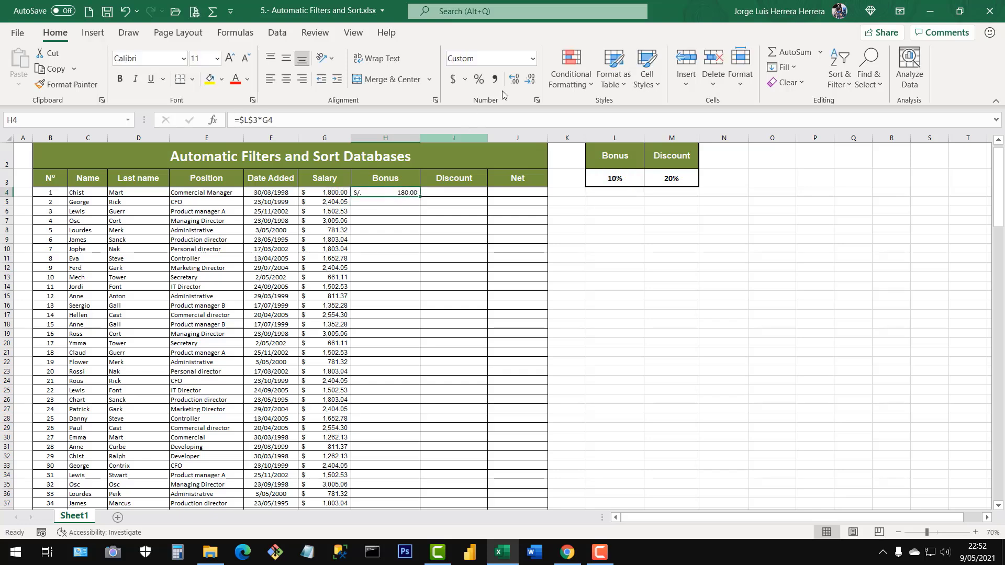
{"action": "left_click", "coordinate": [464, 79]}
{"action": "left_click", "coordinate": [503, 117]}
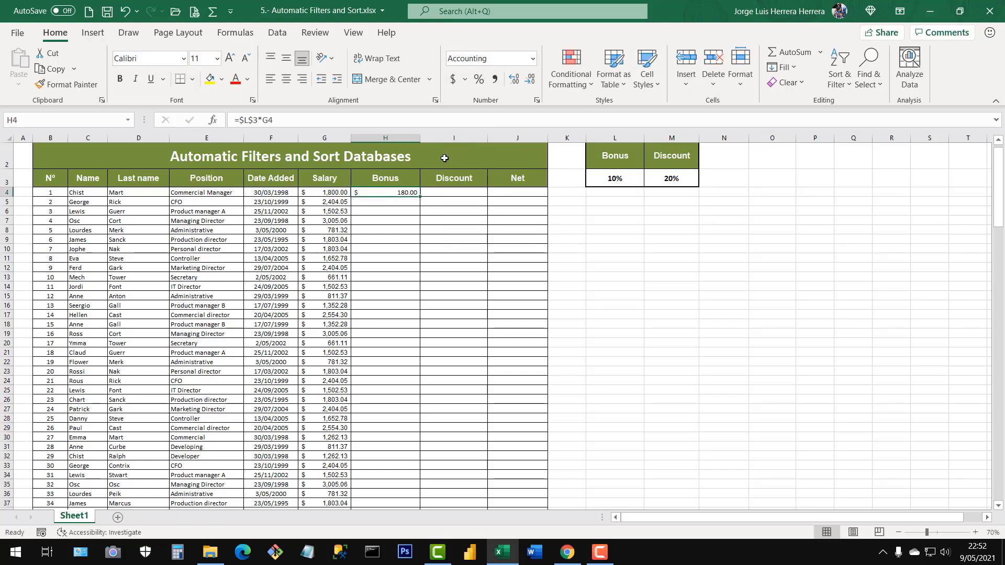
Try filling the bonus formula from H4 down the whole Bonus column and again over a dragged-out range, undoing each fill.
{"action": "double_click", "coordinate": [419, 197]}
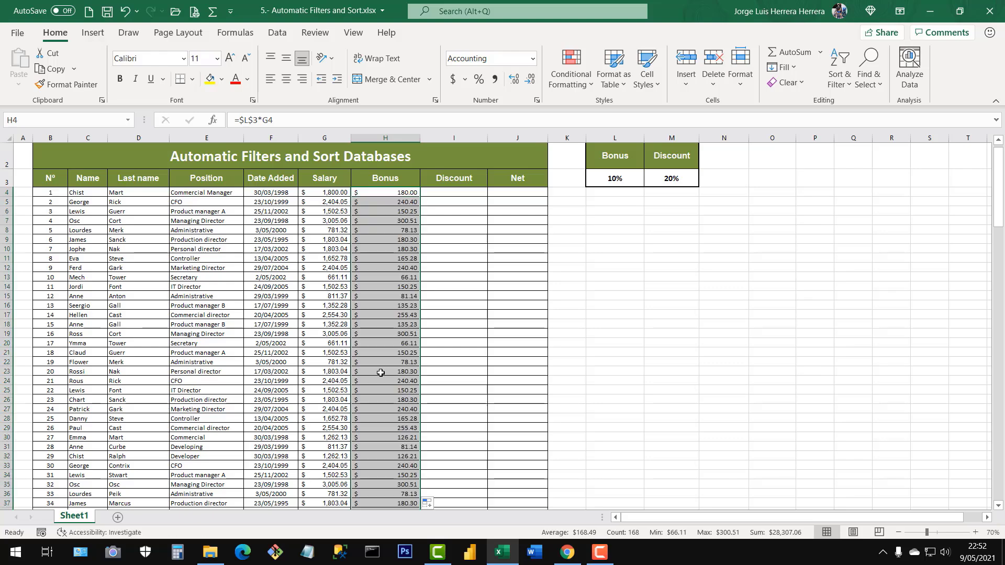
{"action": "scroll", "coordinate": [382, 372], "scroll_direction": "down", "scroll_amount": 20}
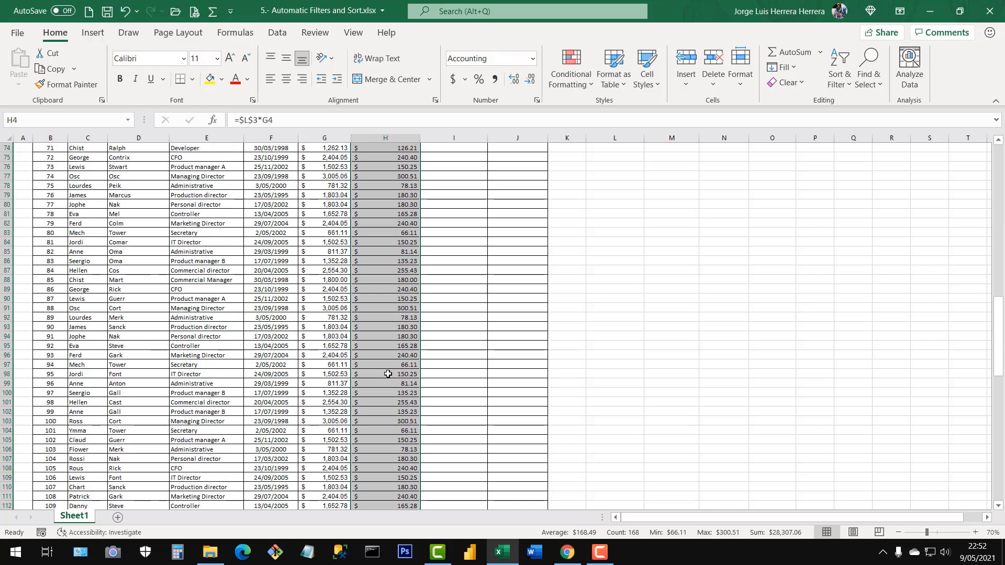
{"action": "scroll", "coordinate": [388, 374], "scroll_direction": "down", "scroll_amount": 3}
{"action": "scroll", "coordinate": [387, 356], "scroll_direction": "up", "scroll_amount": 3}
{"action": "left_click", "coordinate": [387, 331]}
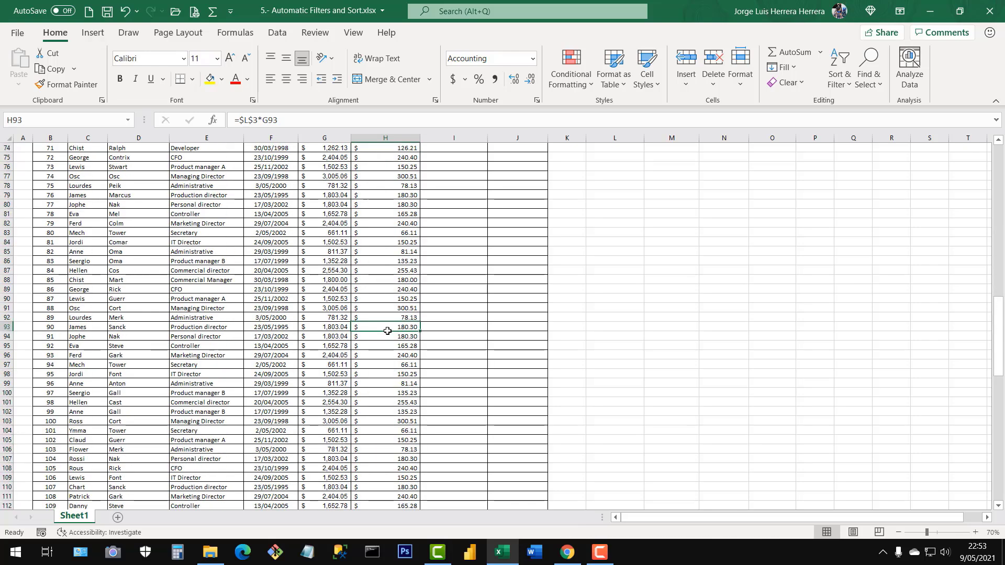
{"action": "key", "text": "ctrl+z"}
{"action": "scroll", "coordinate": [387, 330], "scroll_direction": "up", "scroll_amount": 1}
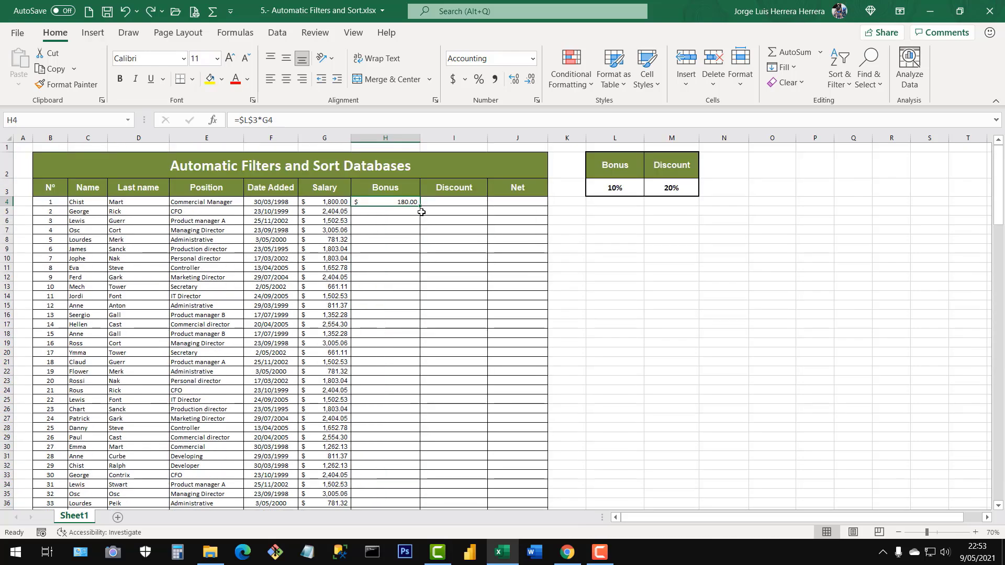
{"action": "left_click_drag", "start_coordinate": [420, 205], "coordinate": [401, 489]}
{"action": "key", "text": "ctrl+z"}
Fill the bonus formula from H4 down the Bonus column for all employees.
{"action": "left_click", "coordinate": [316, 345]}
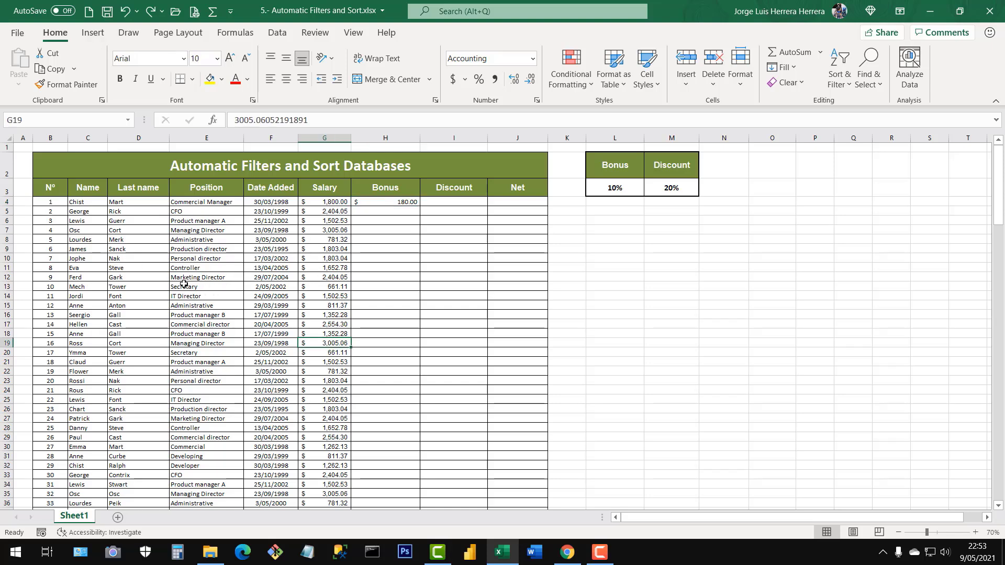
{"action": "left_click", "coordinate": [404, 205]}
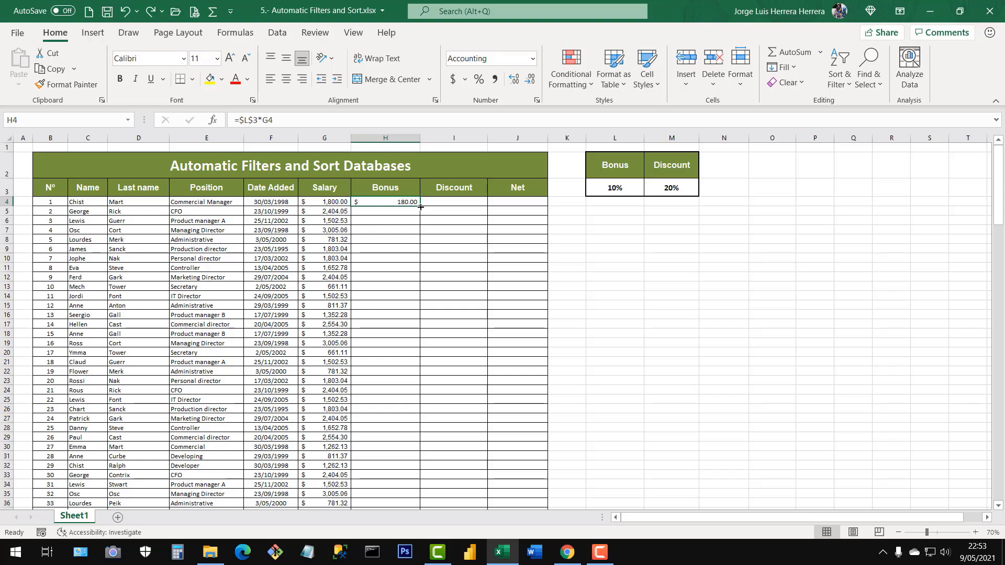
{"action": "double_click", "coordinate": [421, 208]}
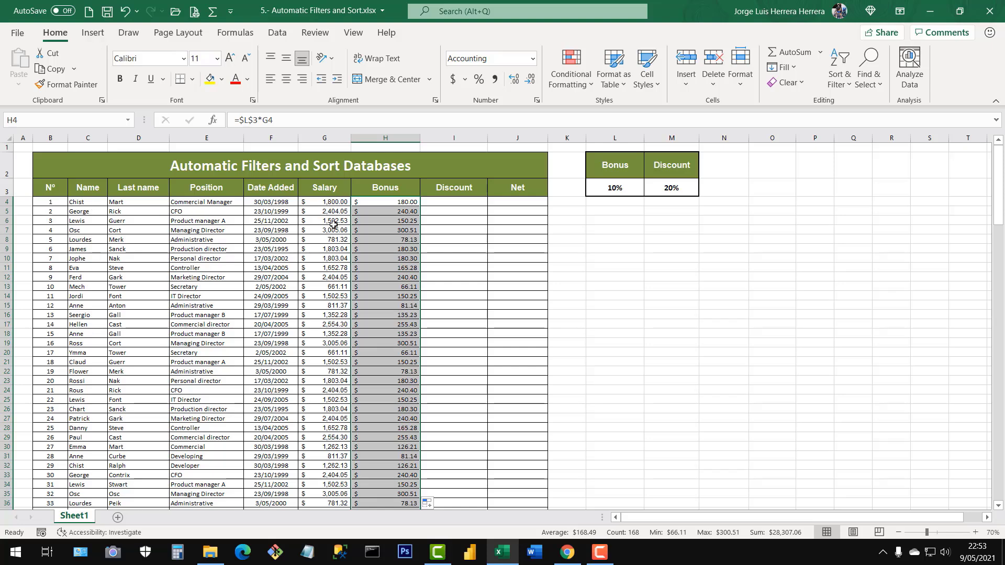
Review the Salary column and the first employee's salary in G4 and bonus in H4 as the basis for the discount.
{"action": "left_click_drag", "start_coordinate": [327, 202], "coordinate": [316, 436]}
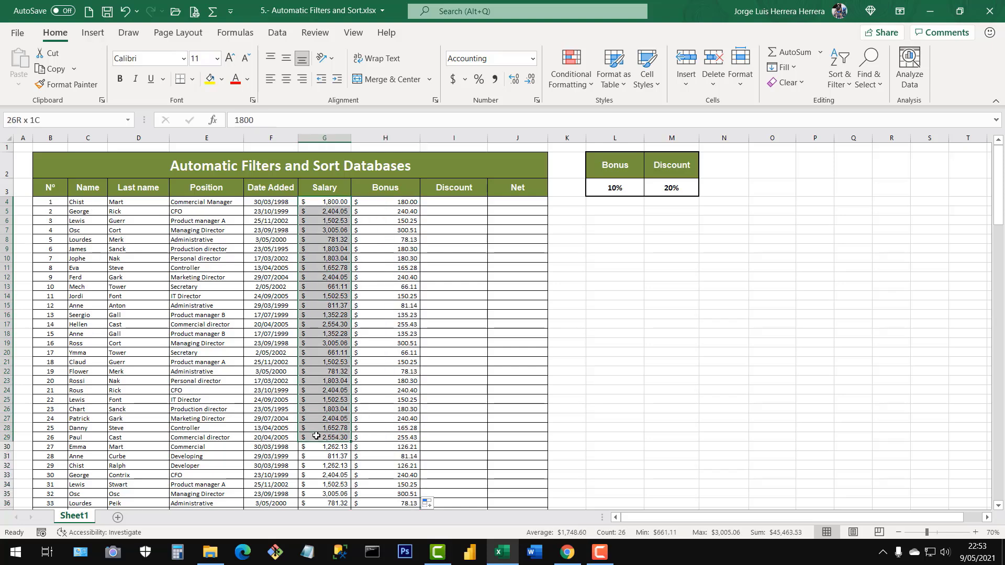
{"action": "left_click", "coordinate": [398, 281]}
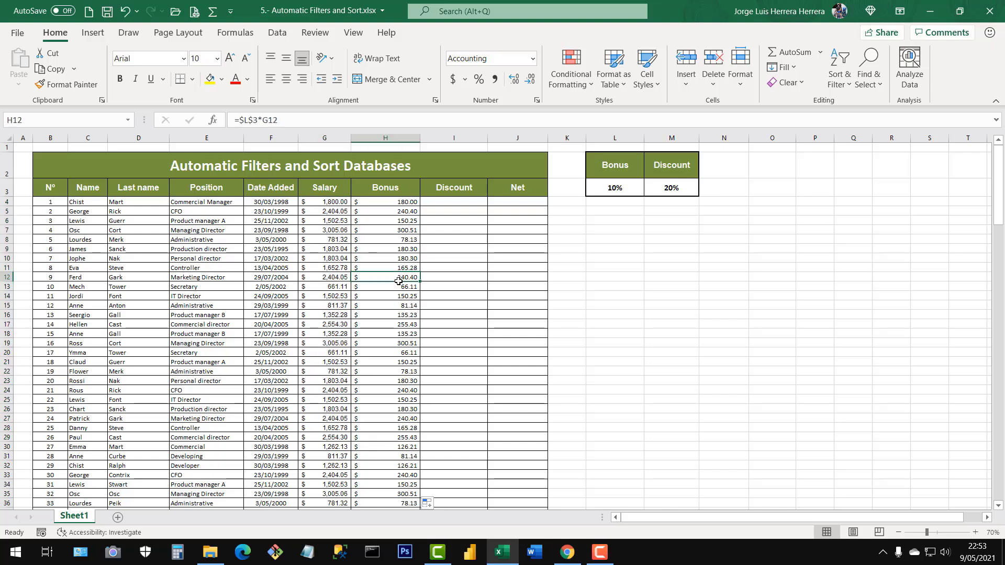
{"action": "left_click", "coordinate": [454, 204]}
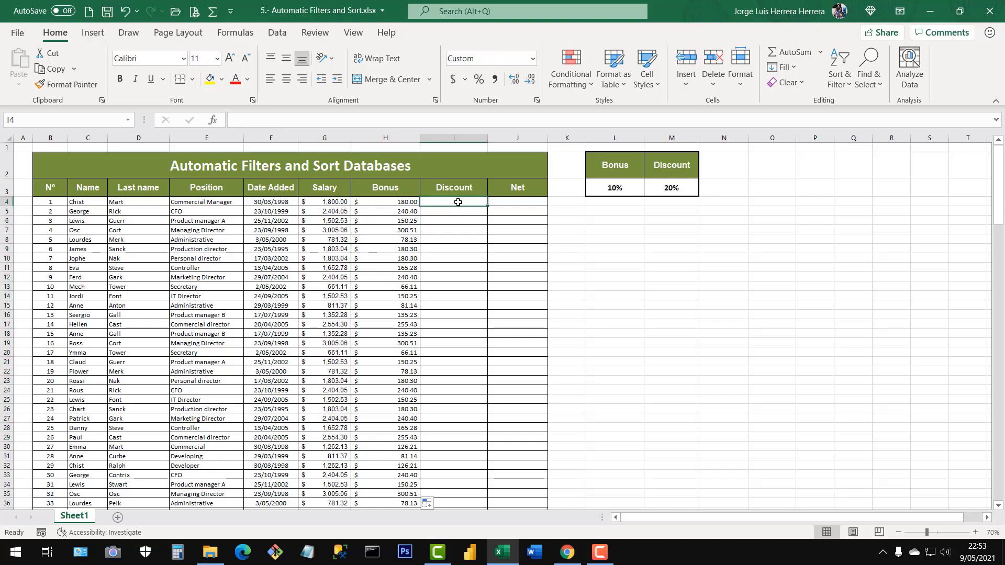
{"action": "left_click", "coordinate": [333, 201]}
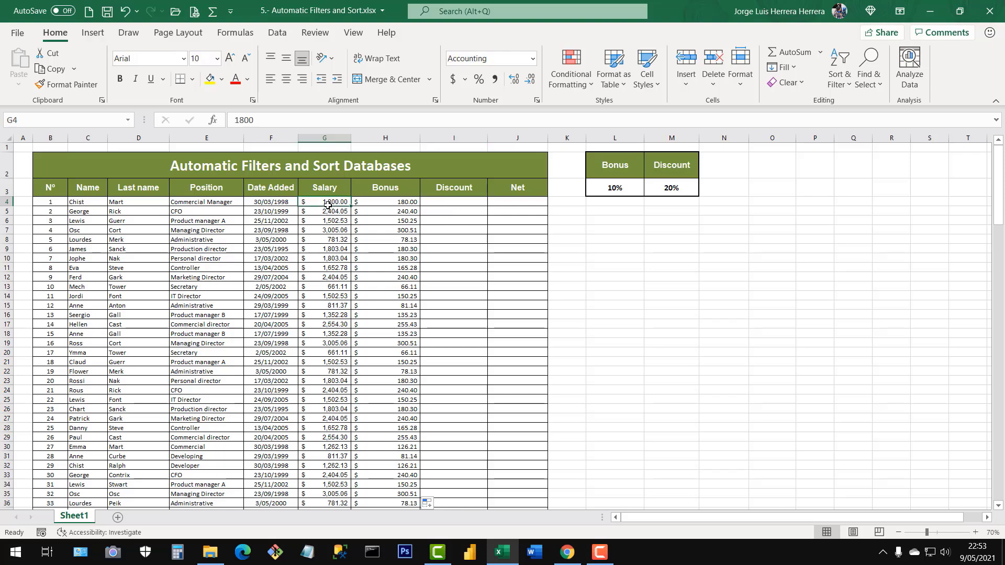
{"action": "left_click", "coordinate": [389, 204]}
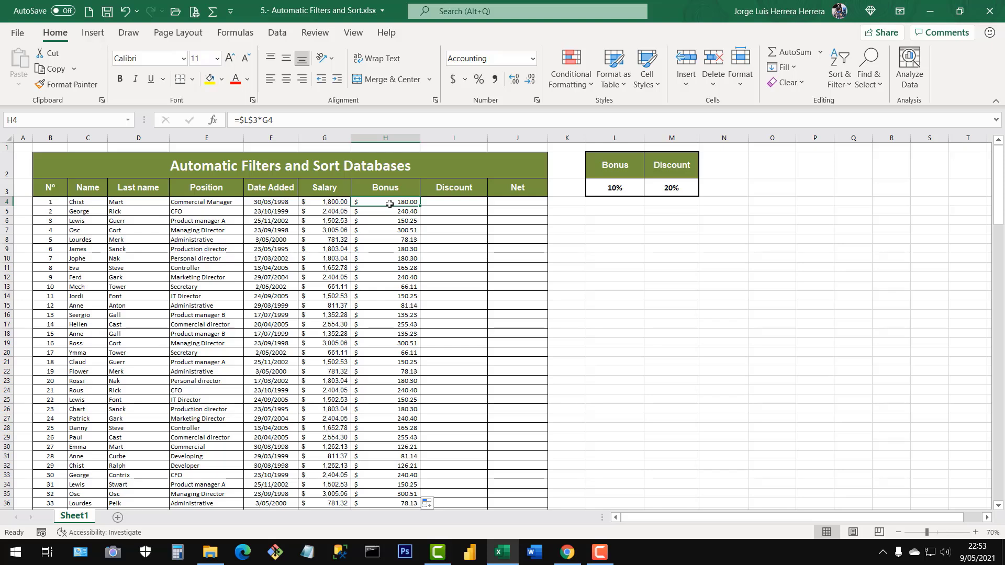
{"action": "left_click", "coordinate": [333, 202]}
{"action": "left_click", "coordinate": [399, 205]}
Calculate the first employee's discount in I4 with the formula =(G4+H4)*$M$3, keeping the discount rate as an absolute reference.
{"action": "left_click", "coordinate": [456, 202]}
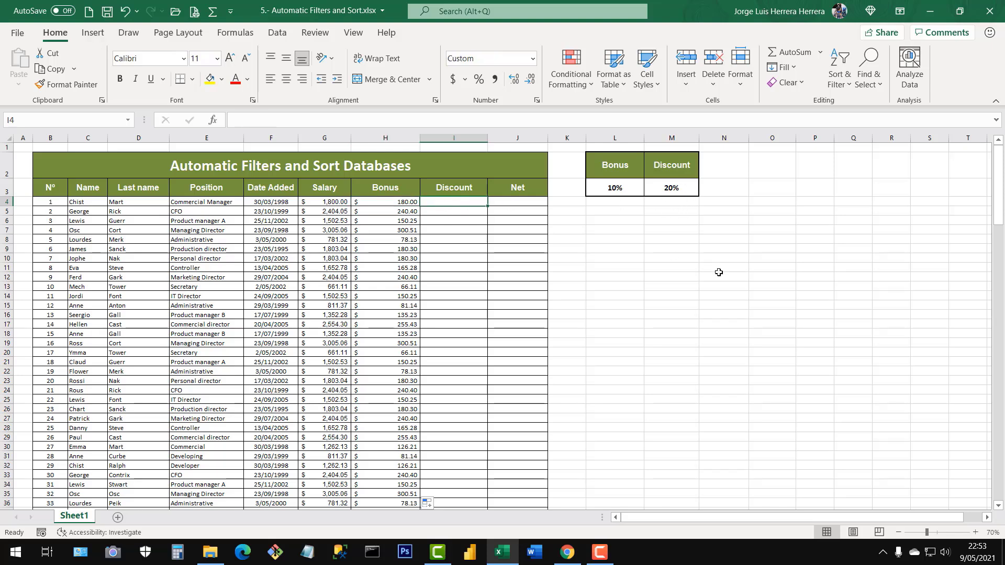
{"action": "type", "text": "=("}
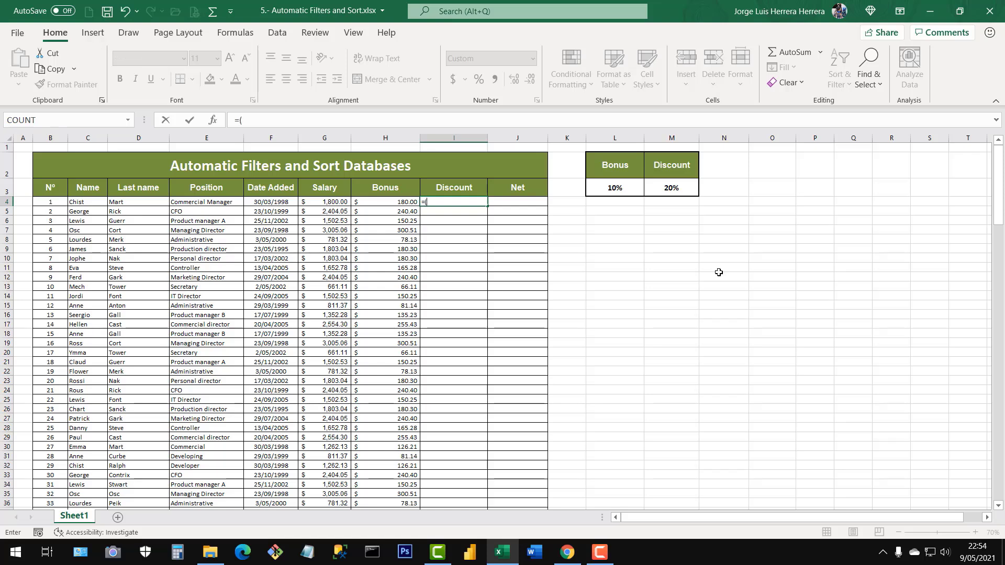
{"action": "left_click", "coordinate": [328, 203]}
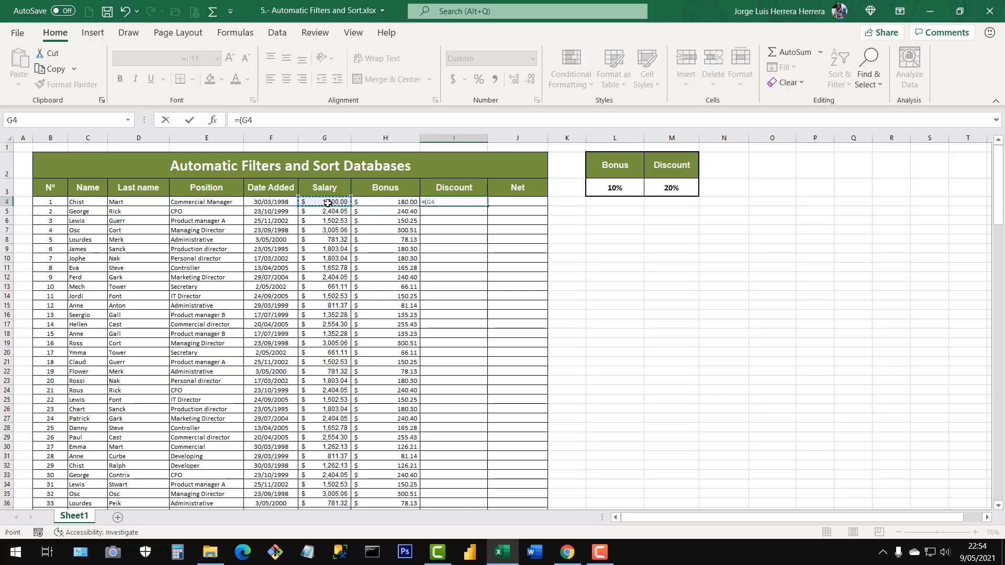
{"action": "type", "text": "+"}
{"action": "left_click", "coordinate": [383, 203]}
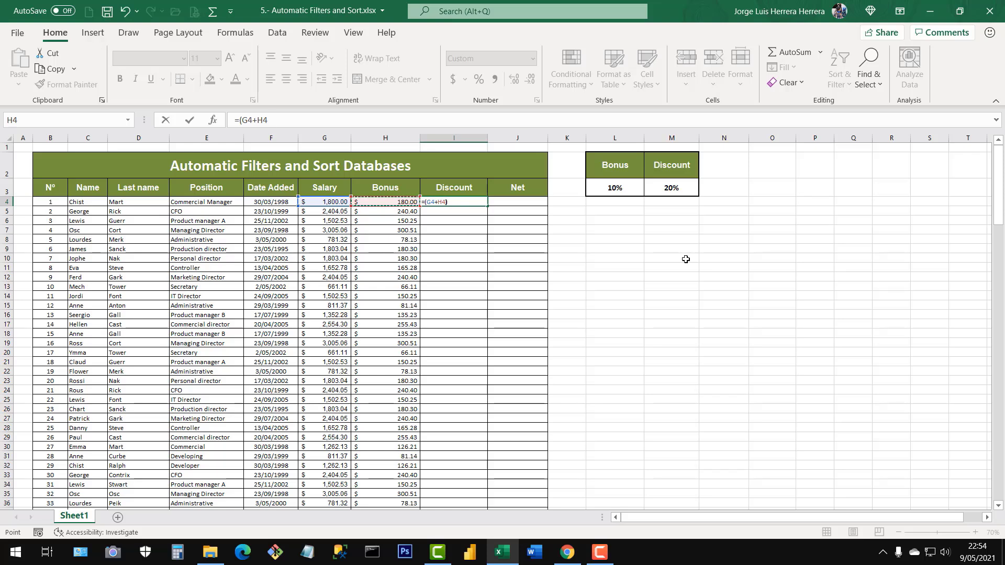
{"action": "type", "text": ")*"}
{"action": "left_click", "coordinate": [674, 189]}
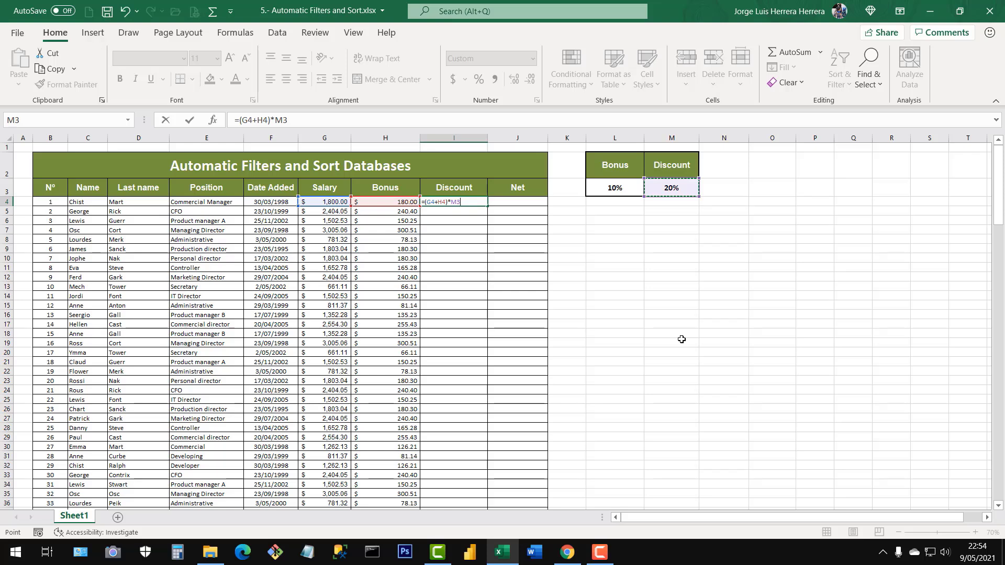
{"action": "key", "text": "F4"}
{"action": "key", "text": "Return"}
Format I4 in the Accounting format with the $ symbol and fill its formula down the Discount column for all employees.
{"action": "left_click", "coordinate": [434, 204]}
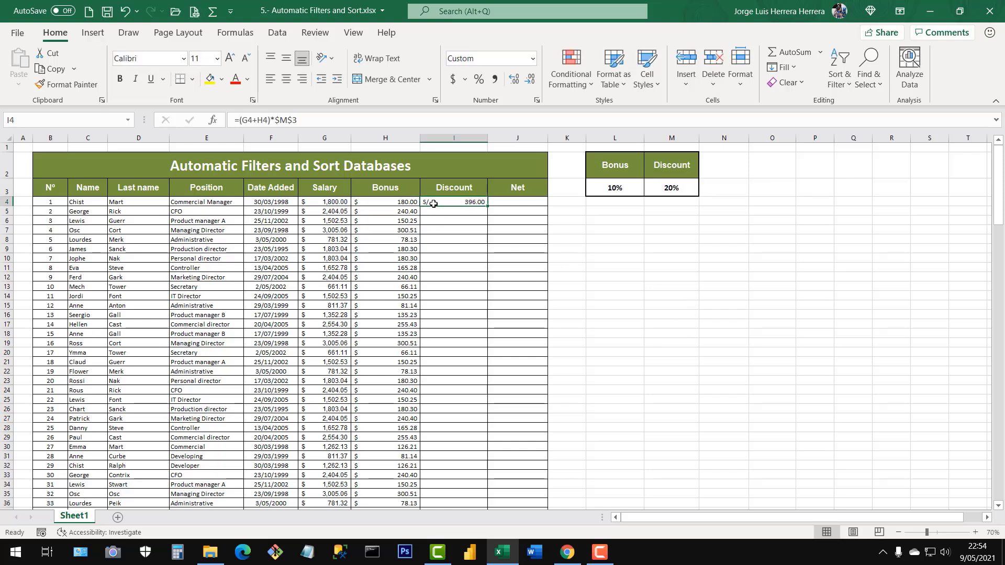
{"action": "left_click", "coordinate": [464, 79]}
{"action": "left_click", "coordinate": [484, 137]}
{"action": "double_click", "coordinate": [488, 206]}
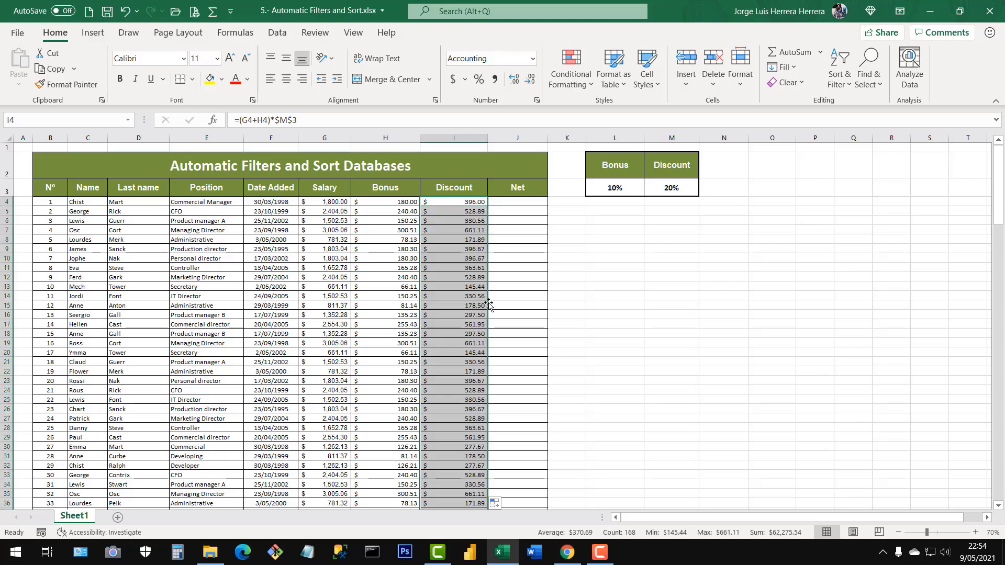
Check the filled Discount column through the lower employee rows and return to the start of the table.
{"action": "scroll", "coordinate": [489, 320], "scroll_direction": "down", "scroll_amount": 4}
{"action": "scroll", "coordinate": [489, 319], "scroll_direction": "down", "scroll_amount": 20}
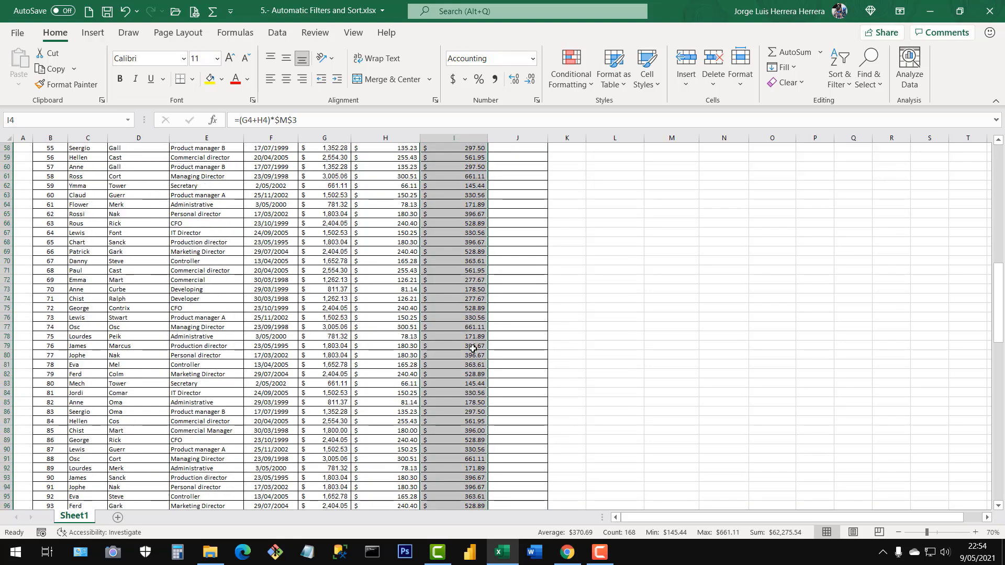
{"action": "scroll", "coordinate": [470, 354], "scroll_direction": "down", "scroll_amount": 6}
{"action": "scroll", "coordinate": [470, 352], "scroll_direction": "up", "scroll_amount": 5}
{"action": "scroll", "coordinate": [470, 353], "scroll_direction": "down", "scroll_amount": 20}
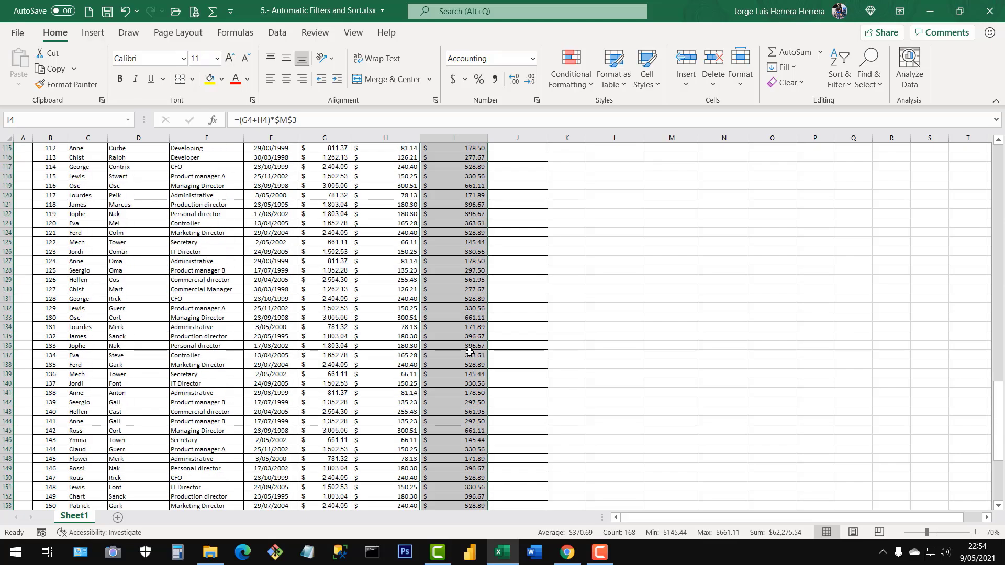
{"action": "scroll", "coordinate": [475, 351], "scroll_direction": "up", "scroll_amount": 5}
{"action": "left_click_drag", "start_coordinate": [1000, 488], "coordinate": [997, 198]}
Examine the discount formula in I4, with the sheet at 100% zoom, focusing on the parenthesised sum of salary and bonus.
{"action": "left_click", "coordinate": [471, 203]}
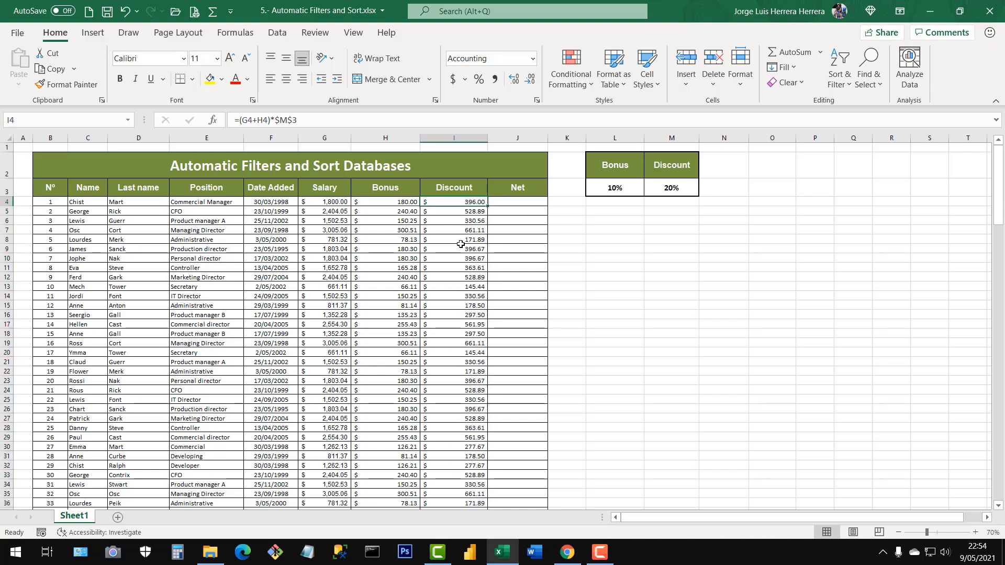
{"action": "double_click", "coordinate": [473, 202]}
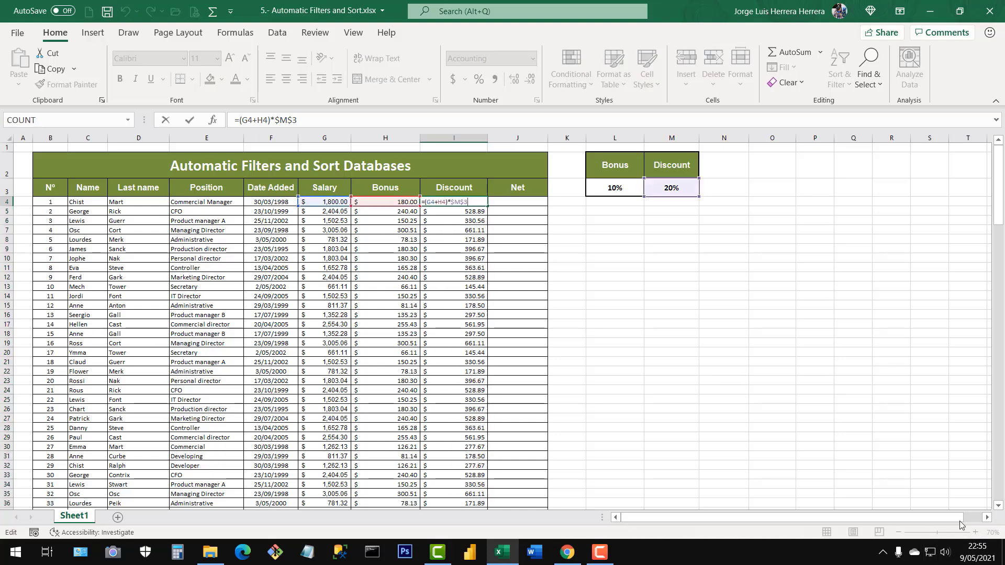
{"action": "key", "text": "Escape"}
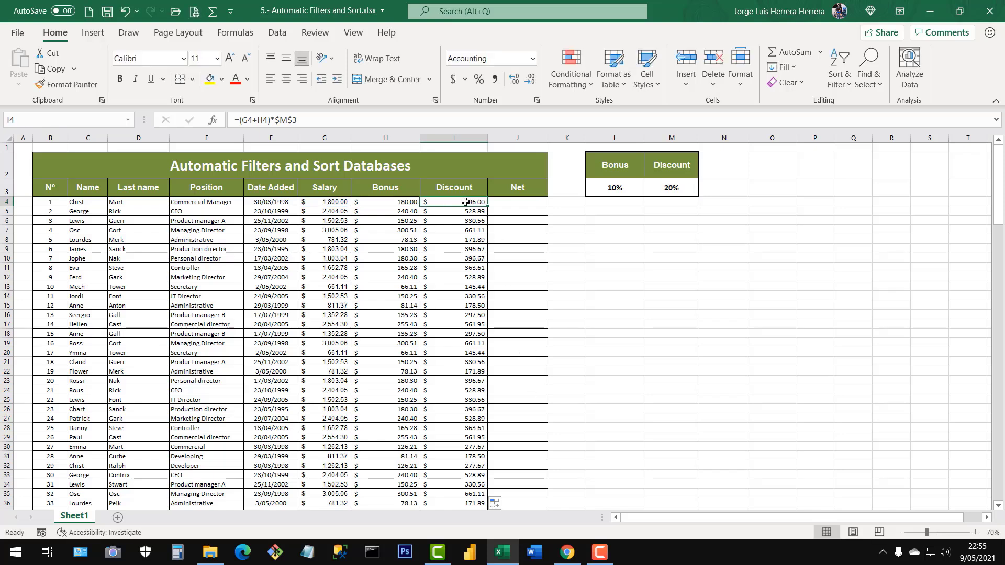
{"action": "left_click_drag", "start_coordinate": [296, 126], "coordinate": [230, 115]}
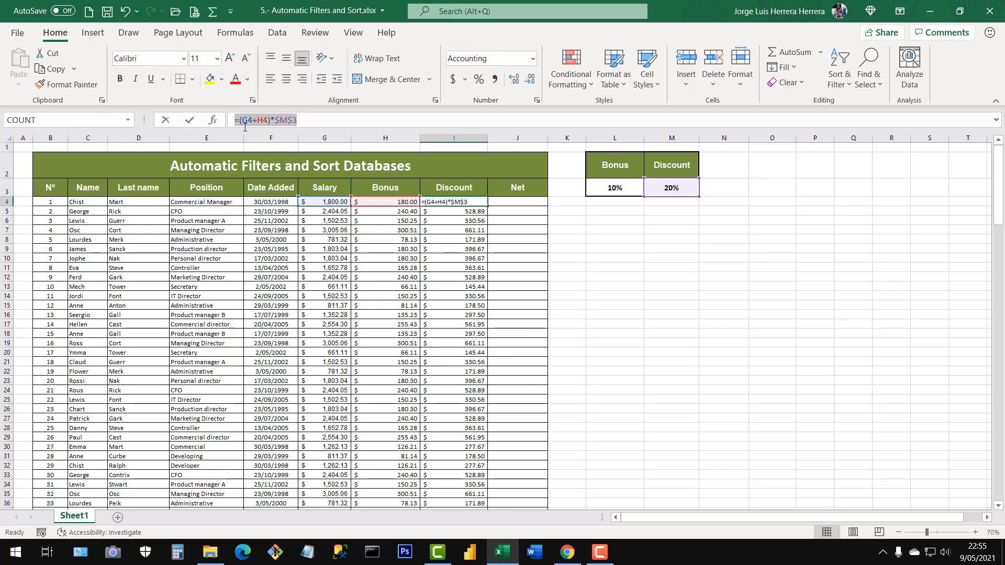
{"action": "key", "text": "Escape"}
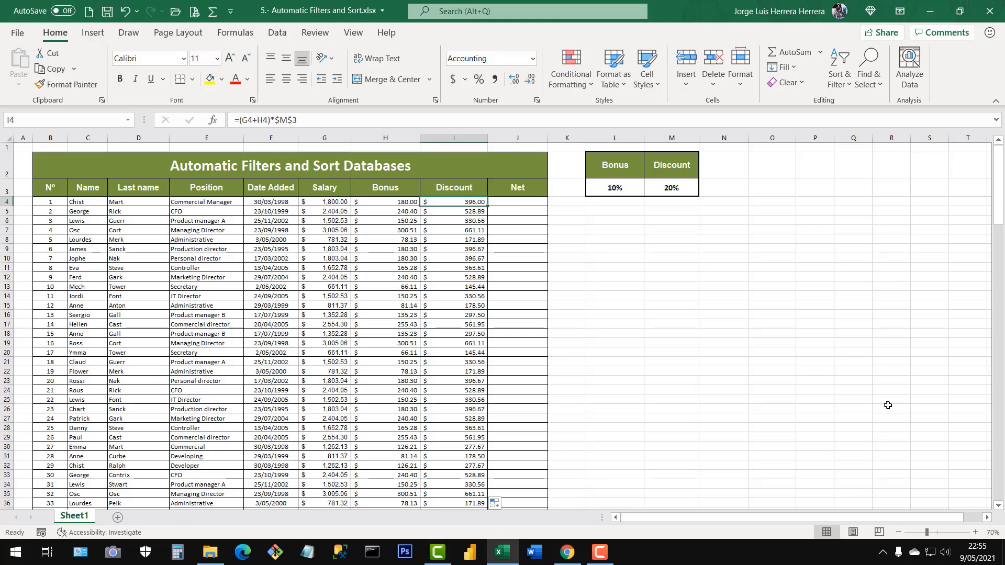
{"action": "left_click", "coordinate": [972, 532]}
{"action": "left_click", "coordinate": [972, 532]}
{"action": "left_click", "coordinate": [971, 532]}
{"action": "left_click", "coordinate": [979, 532]}
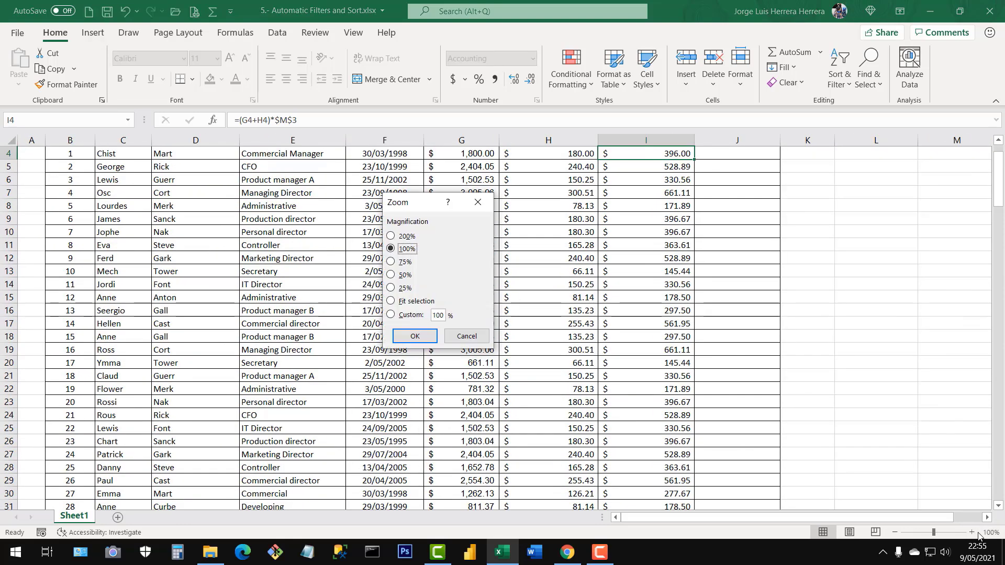
{"action": "left_click", "coordinate": [466, 335]}
{"action": "scroll", "coordinate": [565, 335], "scroll_direction": "up", "scroll_amount": 1}
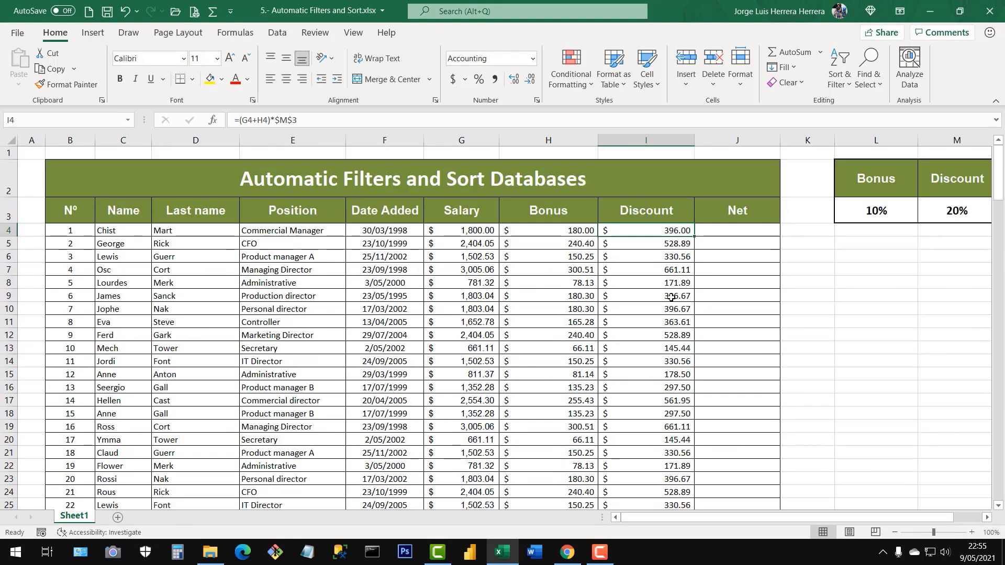
{"action": "double_click", "coordinate": [665, 230]}
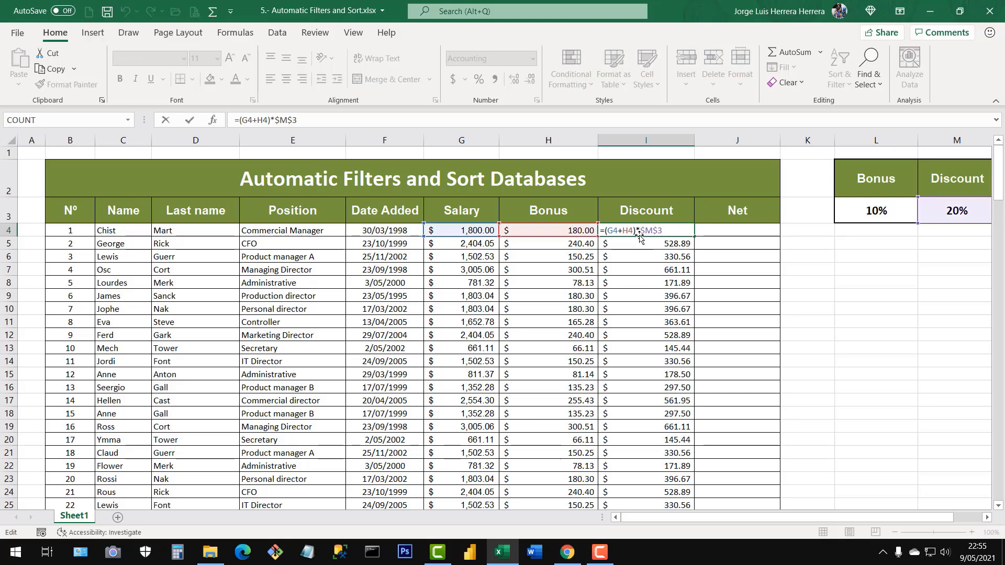
{"action": "left_click_drag", "start_coordinate": [633, 230], "coordinate": [605, 231]}
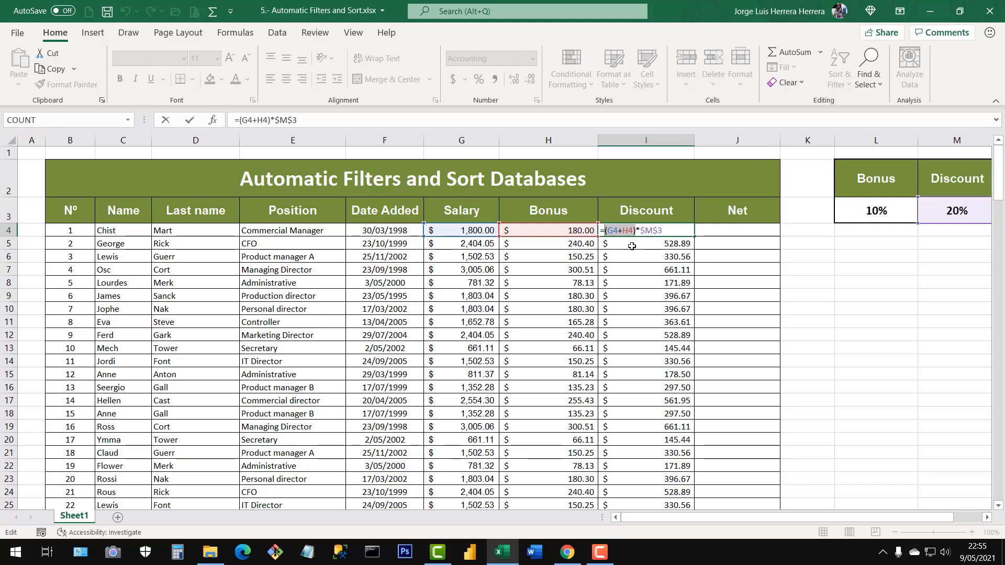
Format J4, the first employee's Net cell, in the Accounting format with the $ symbol, with the sheet at 80% zoom.
{"action": "key", "text": "Return"}
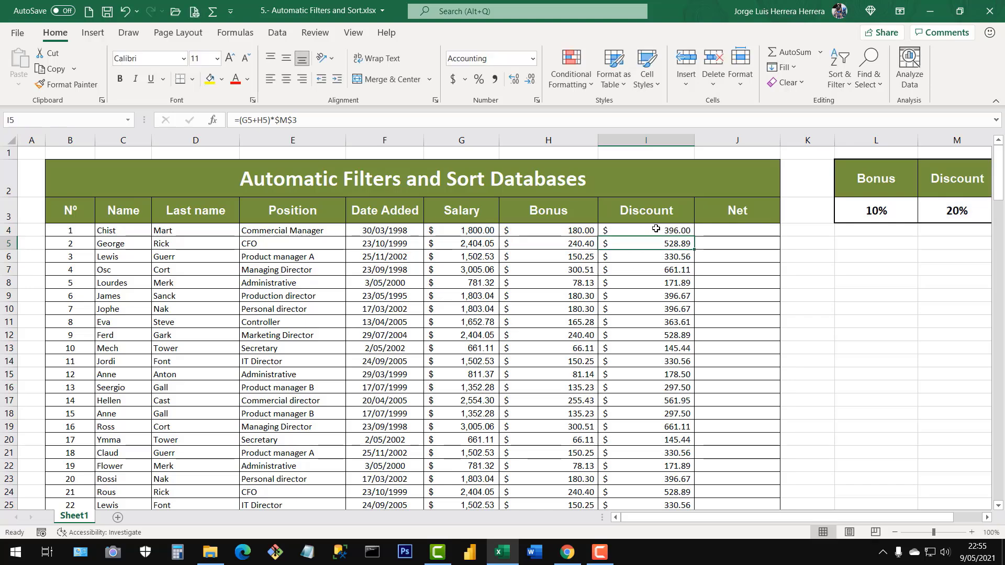
{"action": "left_click", "coordinate": [656, 228]}
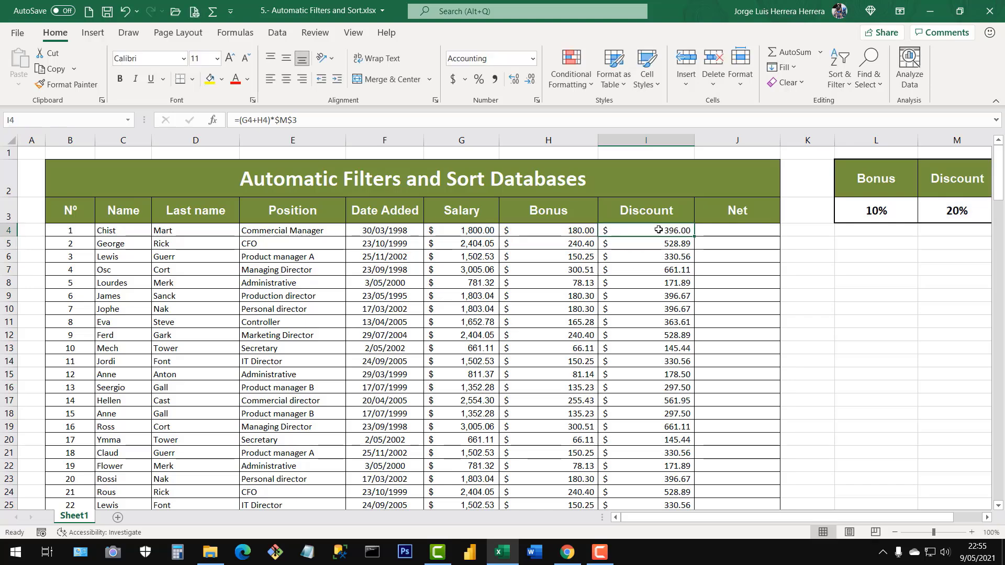
{"action": "left_click", "coordinate": [894, 532]}
{"action": "left_click", "coordinate": [894, 532]}
{"action": "left_click", "coordinate": [596, 211]}
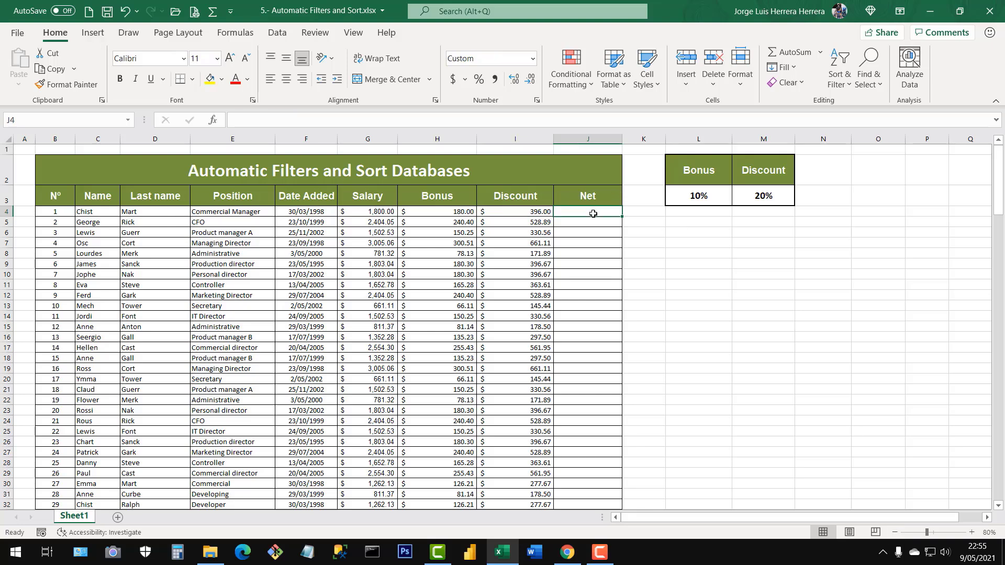
{"action": "left_click", "coordinate": [464, 79]}
{"action": "left_click", "coordinate": [484, 135]}
Examine the first employee's Salary, Bonus and Discount cells as the inputs for the Net calculation.
{"action": "left_click_drag", "start_coordinate": [585, 227], "coordinate": [581, 378]}
{"action": "left_click_drag", "start_coordinate": [139, 234], "coordinate": [564, 421]}
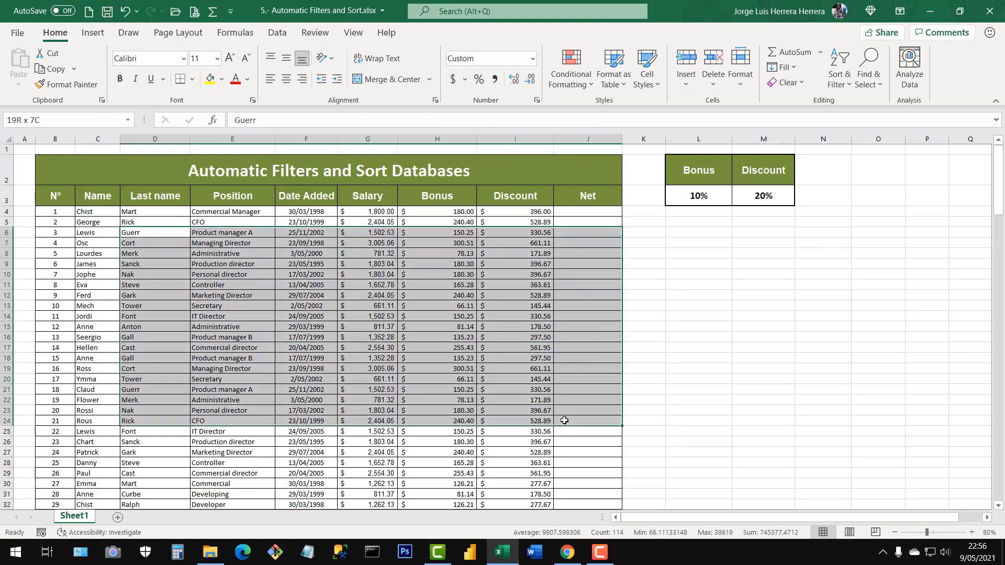
{"action": "left_click", "coordinate": [343, 293]}
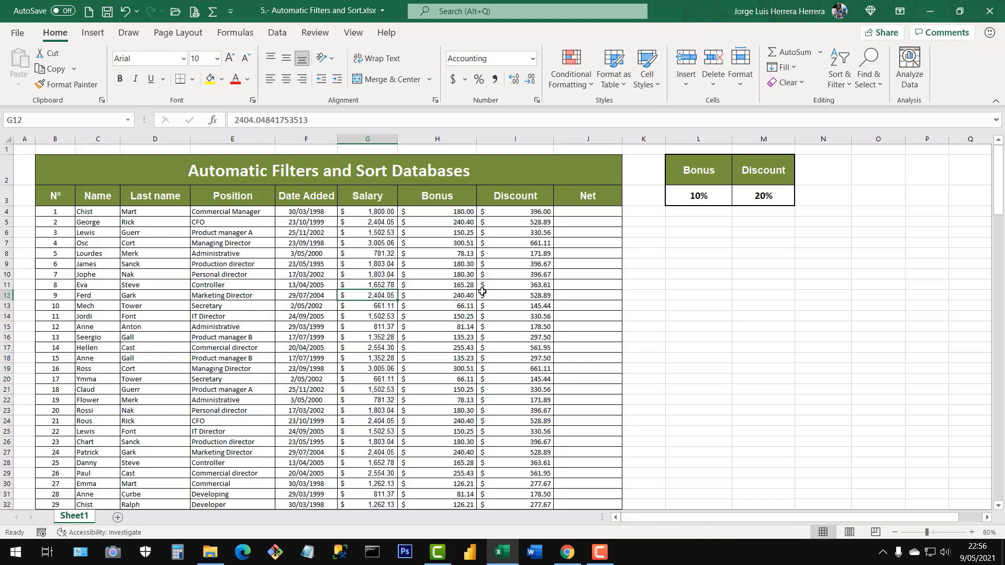
{"action": "left_click", "coordinate": [572, 214]}
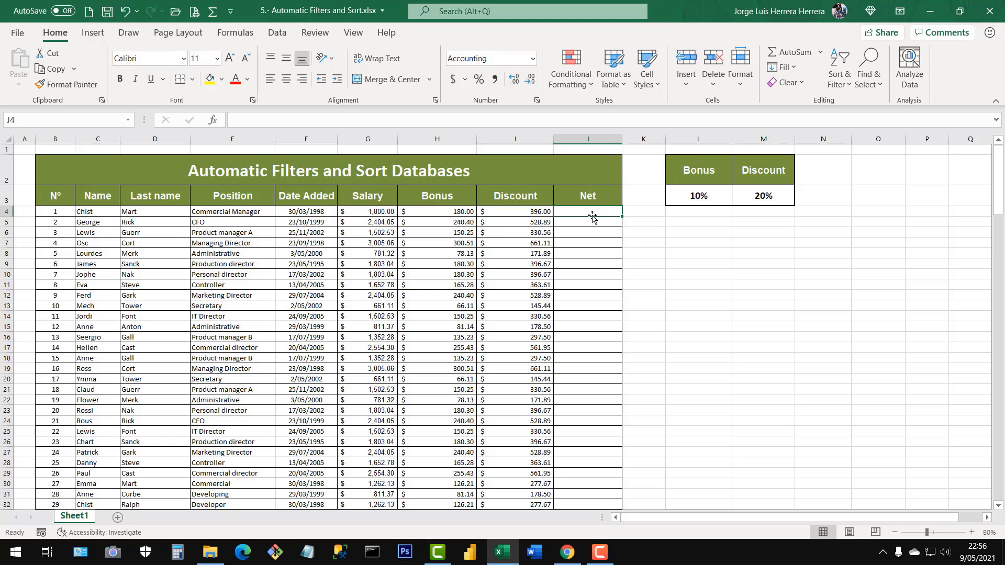
{"action": "left_click", "coordinate": [366, 211]}
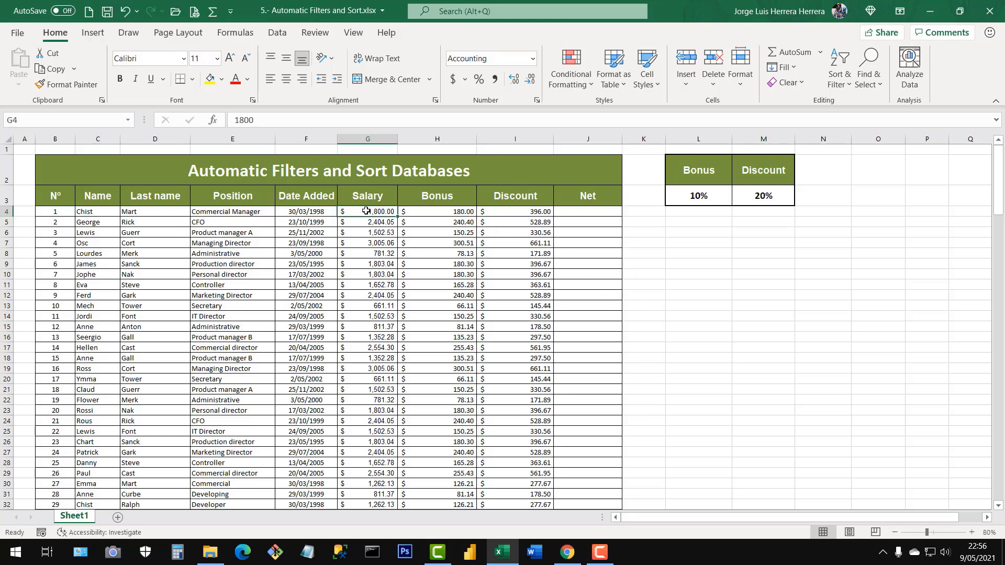
{"action": "left_click", "coordinate": [453, 210]}
{"action": "left_click", "coordinate": [510, 210]}
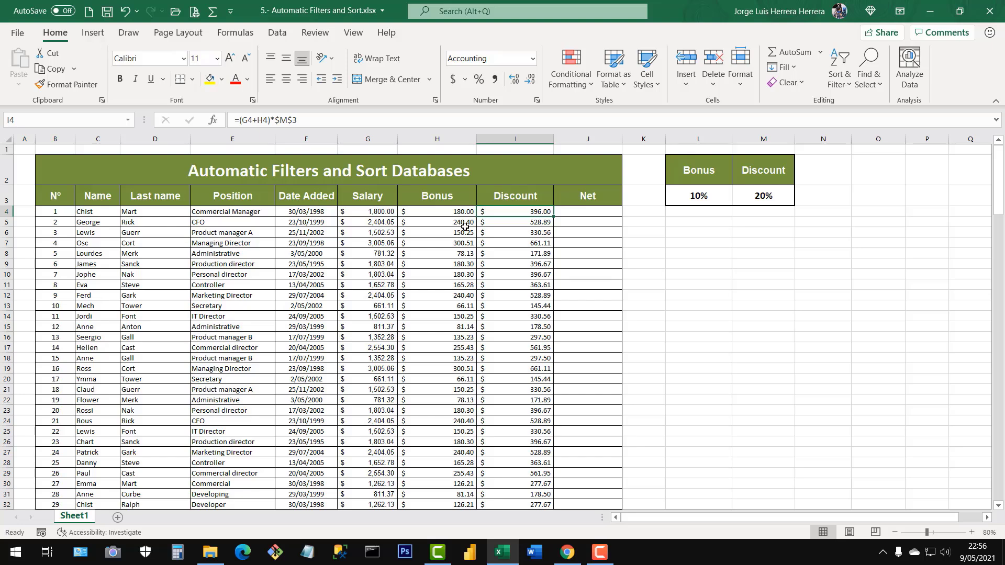
Calculate the first employee's net pay in J4 with the formula =G4+H4-I4.
{"action": "left_click", "coordinate": [599, 214]}
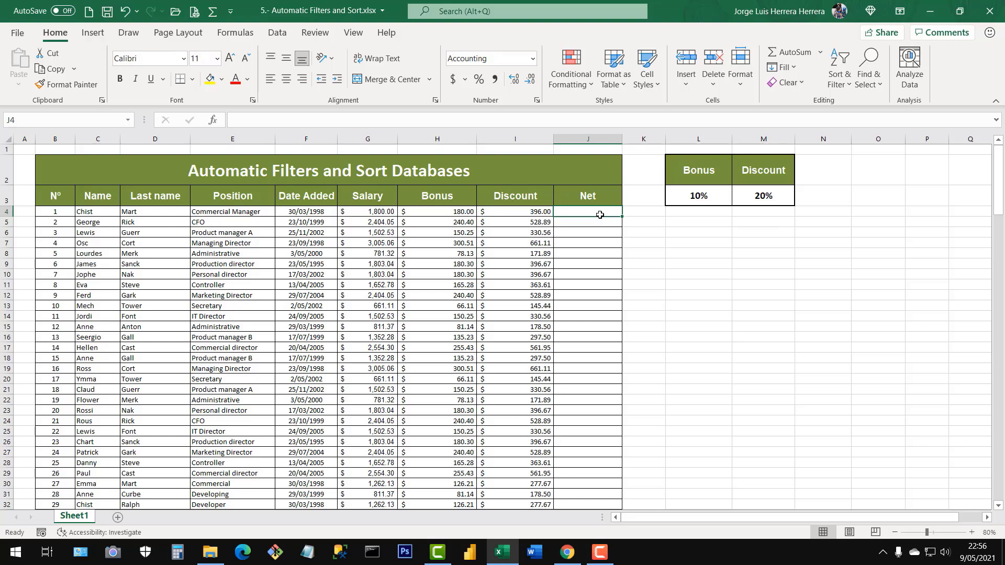
{"action": "type", "text": "="}
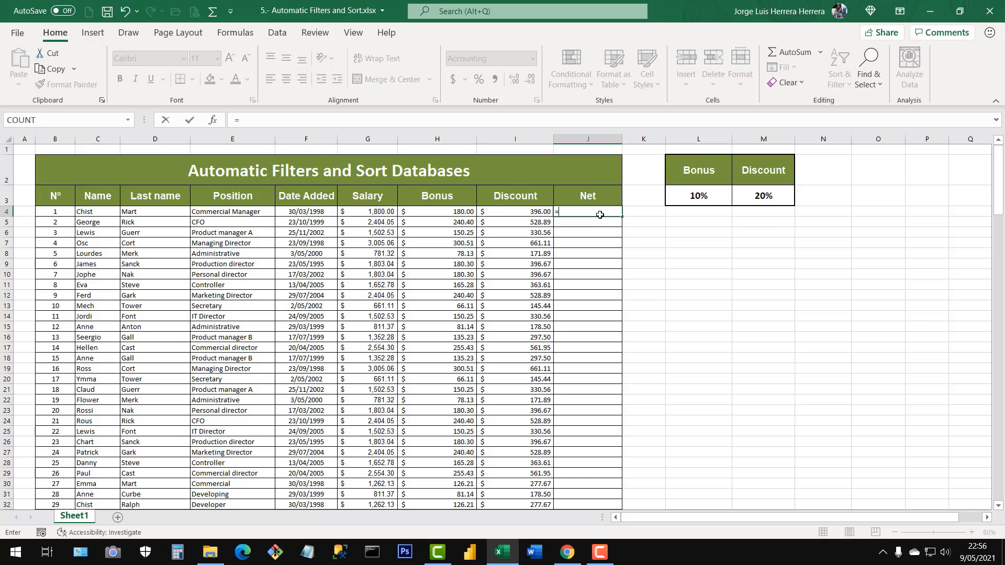
{"action": "left_click", "coordinate": [382, 212]}
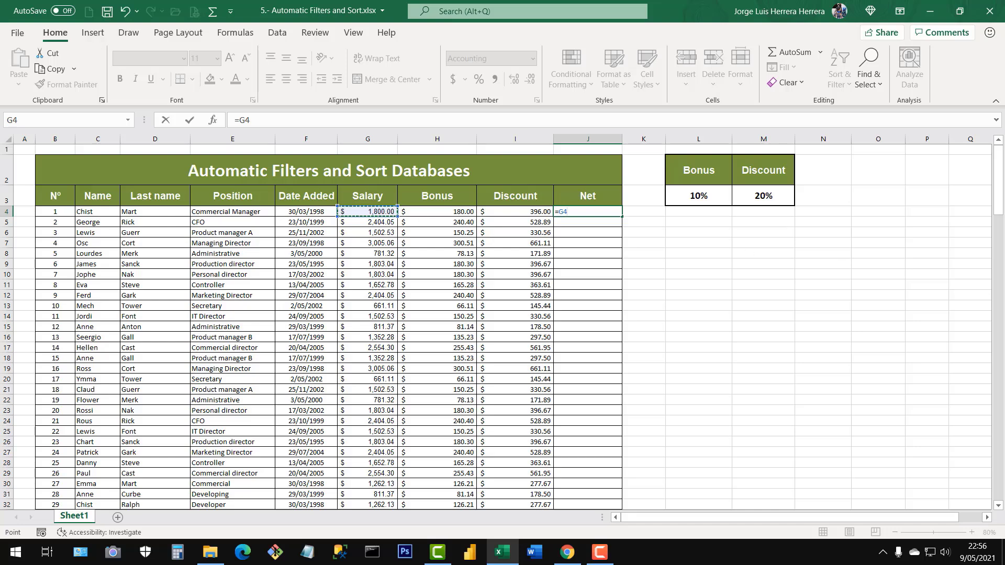
{"action": "type", "text": "+"}
{"action": "left_click", "coordinate": [457, 212]}
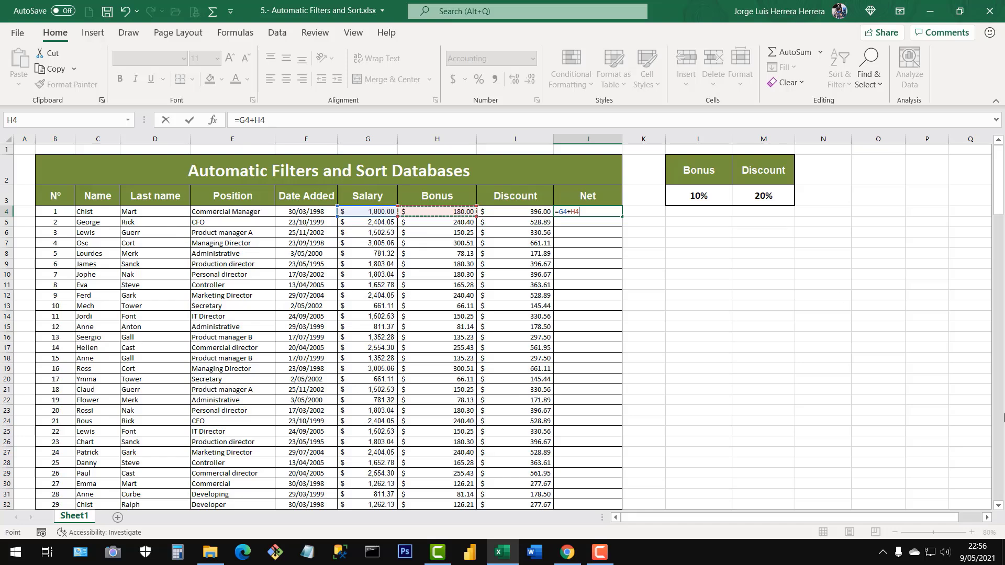
{"action": "type", "text": "-"}
{"action": "left_click", "coordinate": [534, 212]}
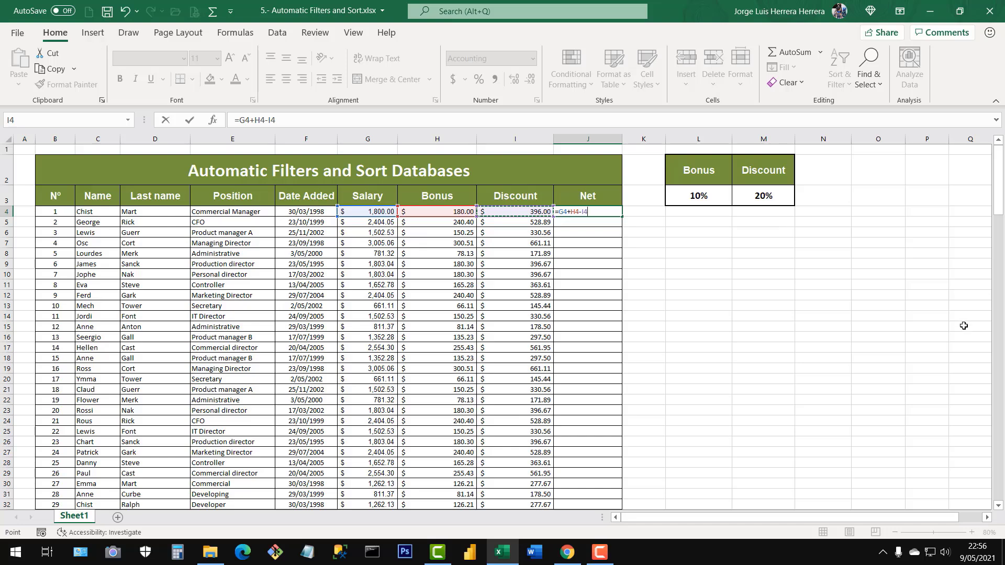
{"action": "key", "text": "Return"}
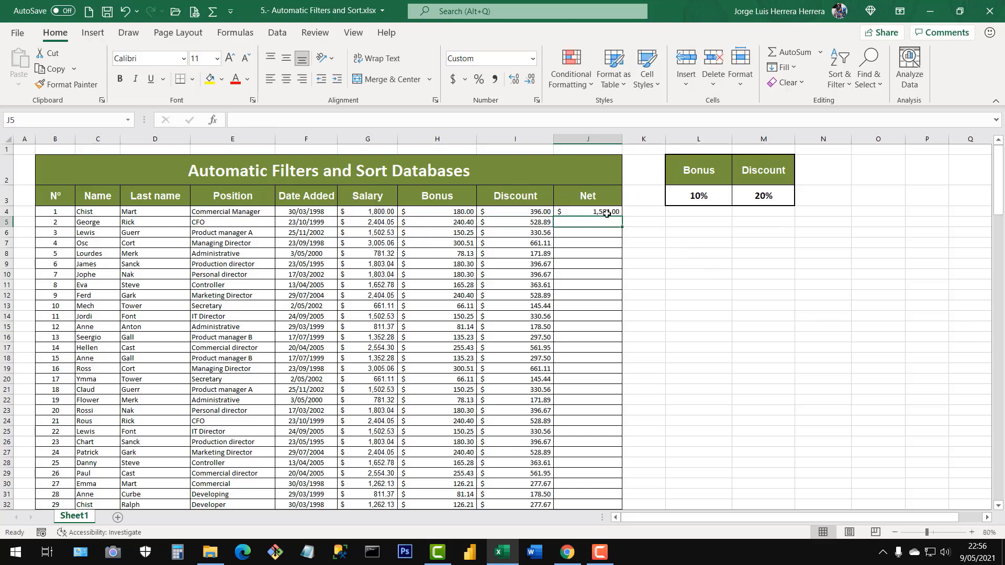
Examine both parts of the discount formula in I4, the salary and bonus sum and the $M$3 rate, leaving it unedited.
{"action": "left_click", "coordinate": [584, 210]}
{"action": "left_click", "coordinate": [528, 210]}
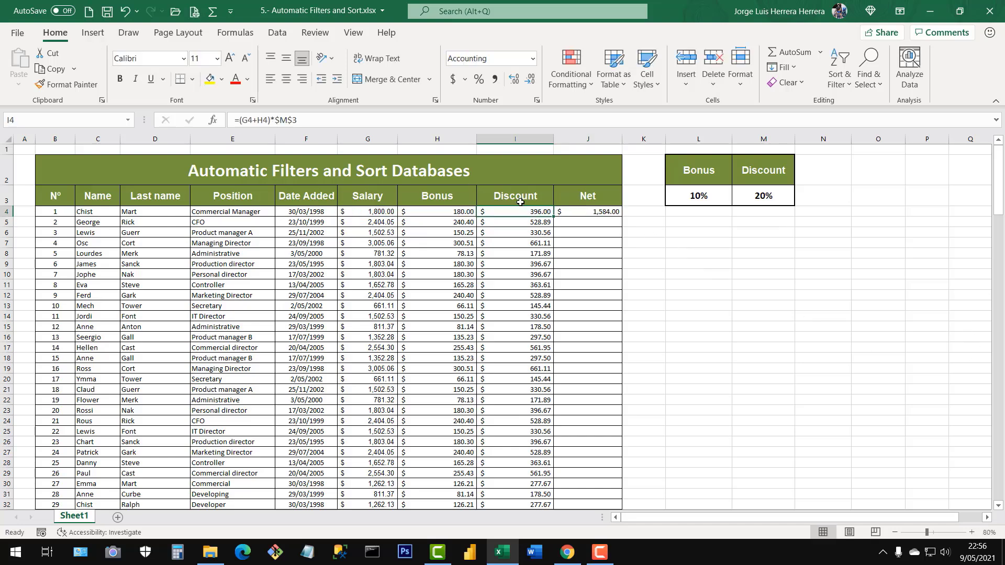
{"action": "double_click", "coordinate": [533, 211]}
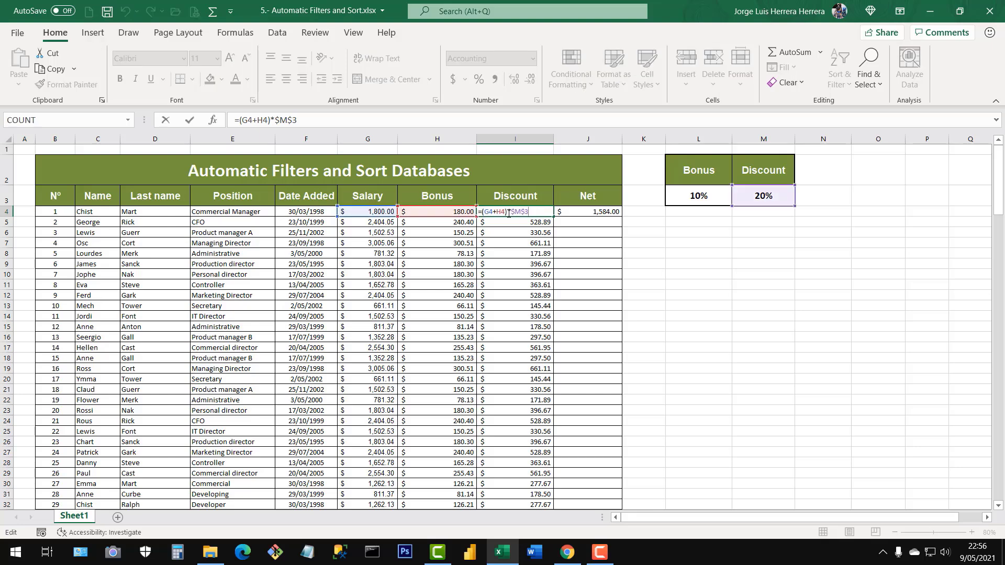
{"action": "left_click_drag", "start_coordinate": [506, 212], "coordinate": [484, 214]}
{"action": "left_click_drag", "start_coordinate": [528, 212], "coordinate": [506, 212]}
{"action": "key", "text": "Escape"}
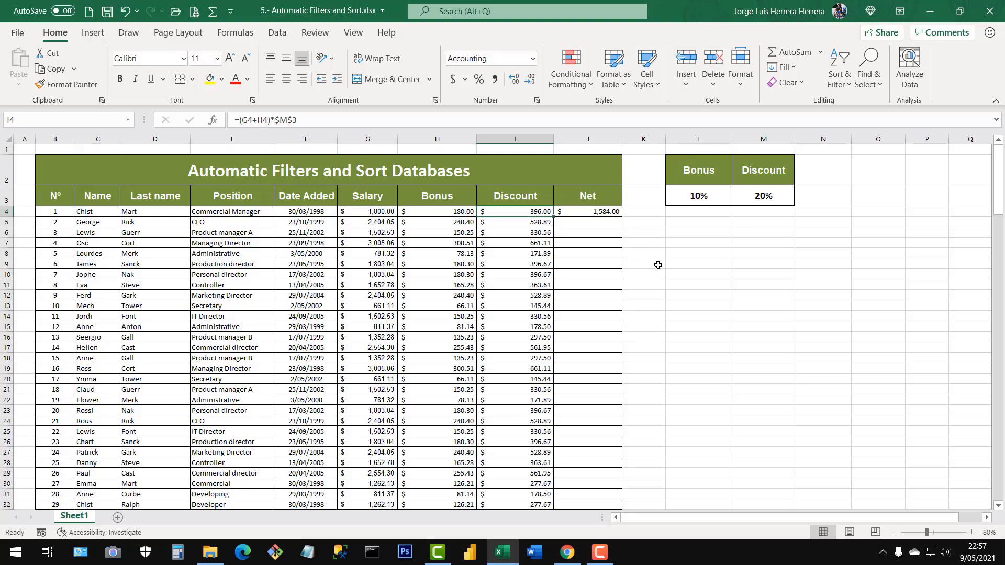
Fill the J4 formula down the Net column for all employees.
{"action": "left_click", "coordinate": [602, 213]}
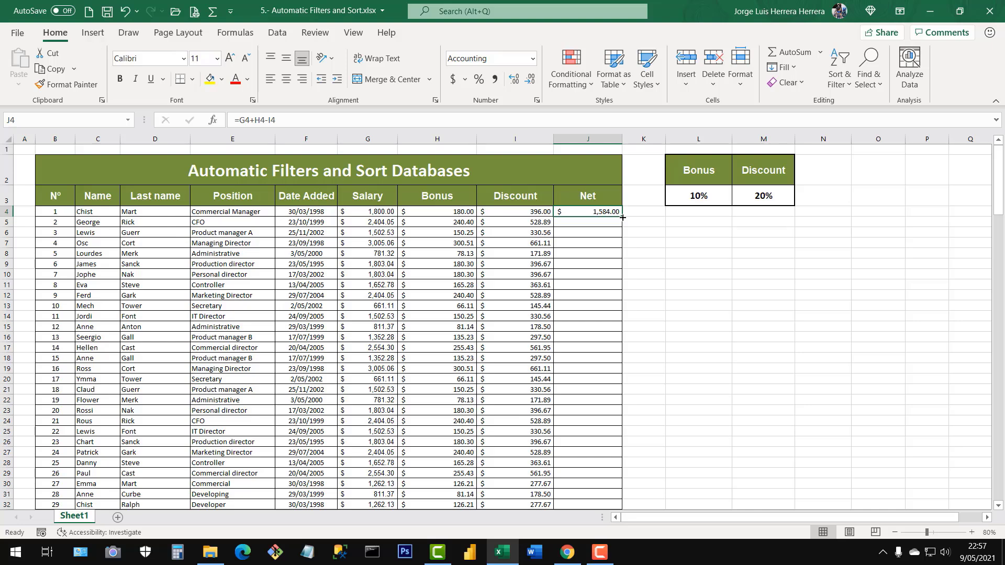
{"action": "double_click", "coordinate": [622, 217]}
{"action": "left_click", "coordinate": [514, 243]}
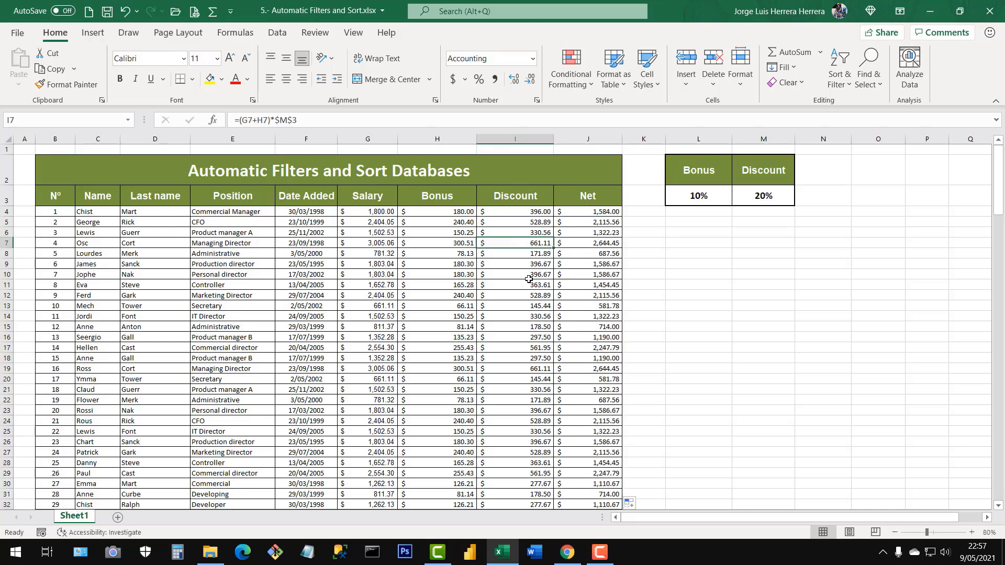
Set the sheet zoom to 70% and return to the beginning of the table to view more employee rows.
{"action": "left_click", "coordinate": [895, 532]}
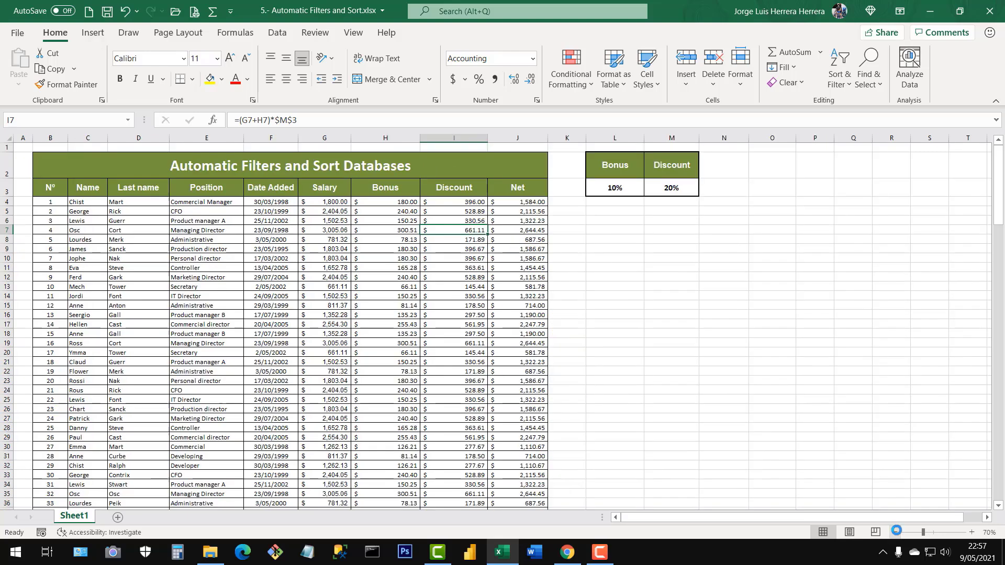
{"action": "left_click", "coordinate": [895, 530]}
{"action": "left_click", "coordinate": [345, 331]}
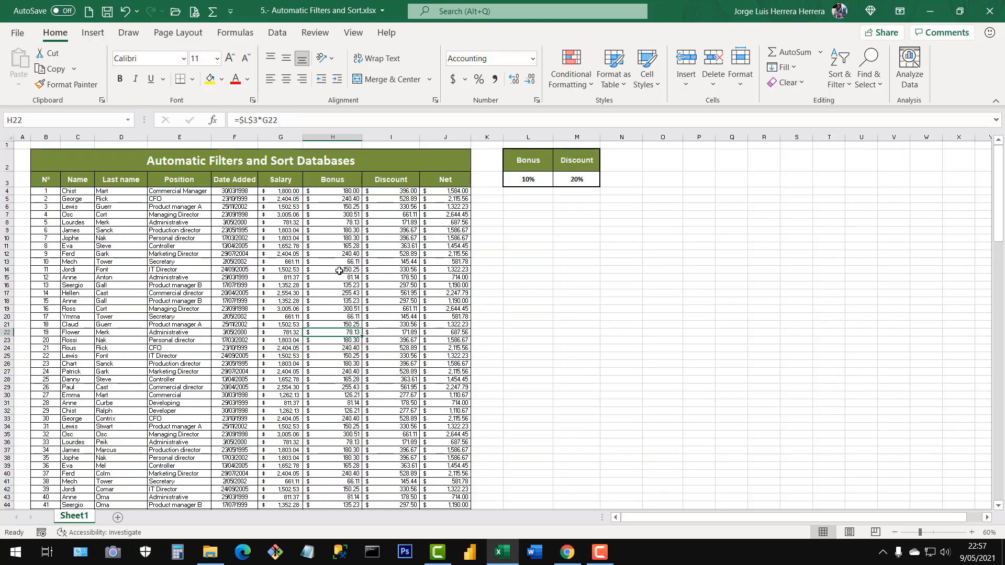
{"action": "left_click", "coordinate": [971, 532]}
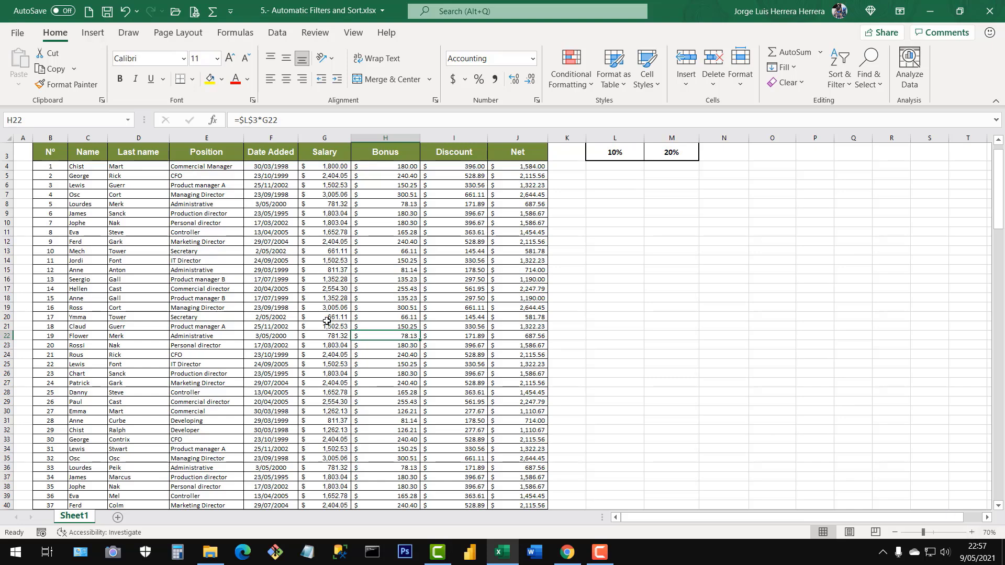
{"action": "scroll", "coordinate": [327, 321], "scroll_direction": "up", "scroll_amount": 1}
{"action": "left_click", "coordinate": [135, 248]}
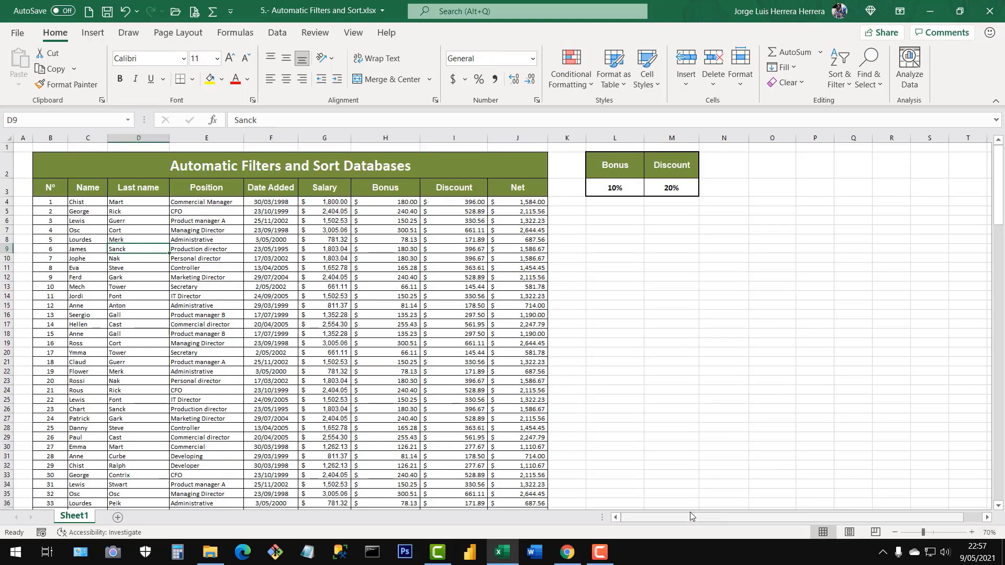
{"action": "left_click", "coordinate": [288, 267]}
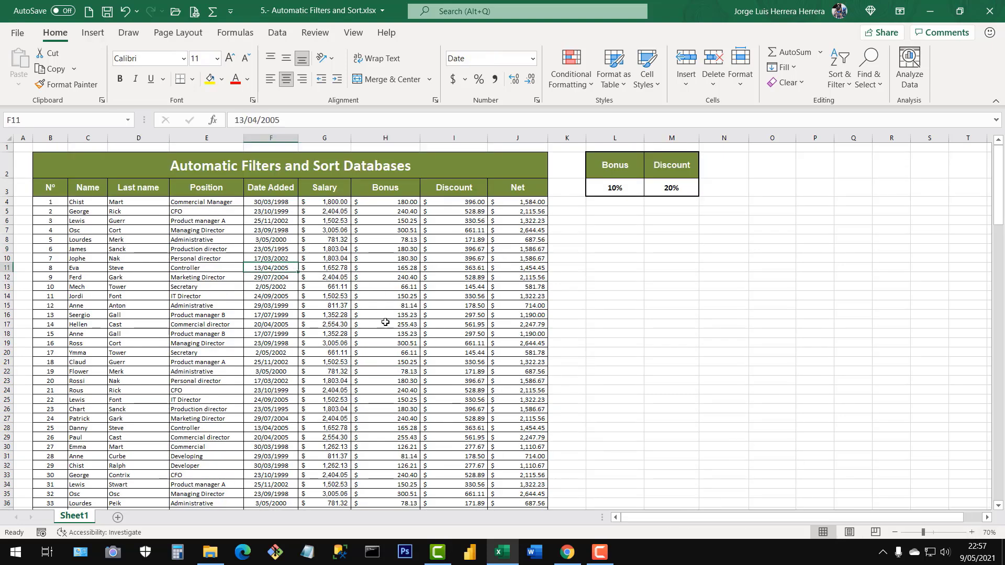
{"action": "left_click", "coordinate": [306, 258]}
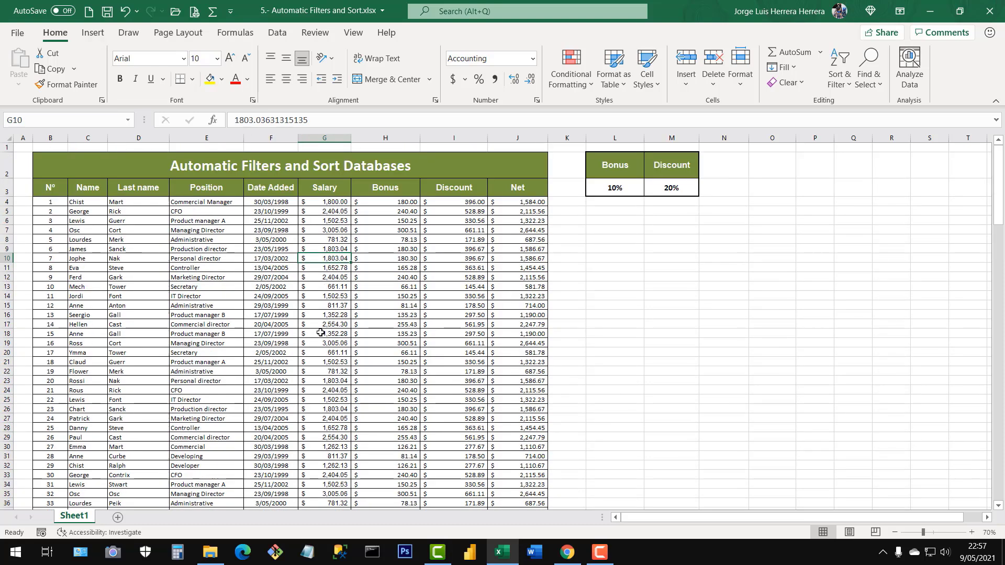
{"action": "left_click", "coordinate": [235, 294]}
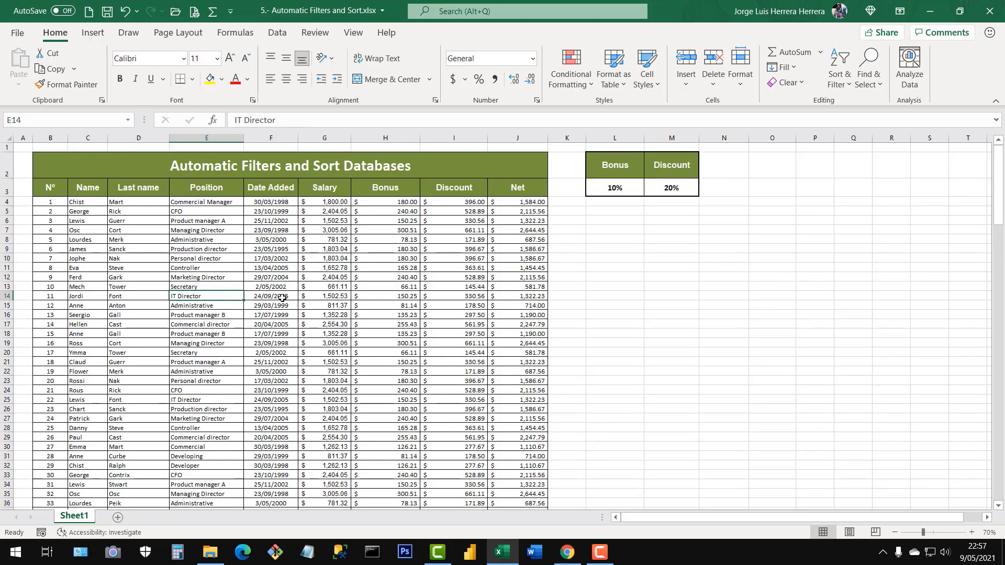
{"action": "left_click", "coordinate": [264, 231]}
{"action": "left_click", "coordinate": [369, 279]}
{"action": "left_click", "coordinate": [231, 293]}
{"action": "left_click", "coordinate": [373, 305]}
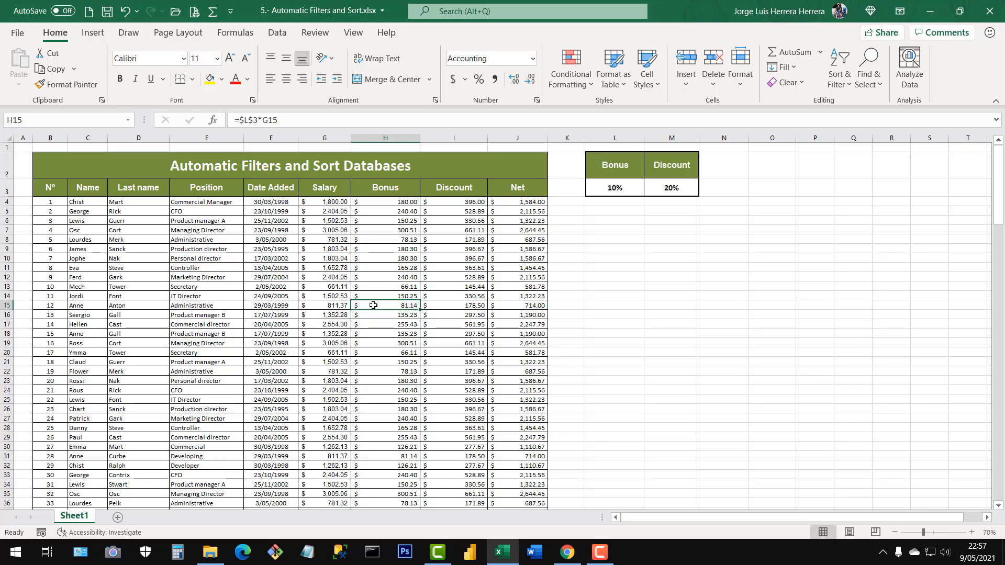
Check the table down to its last employee row, return to its header, and go to the second employee's Net cell, J5.
{"action": "key", "text": "ctrl+Down"}
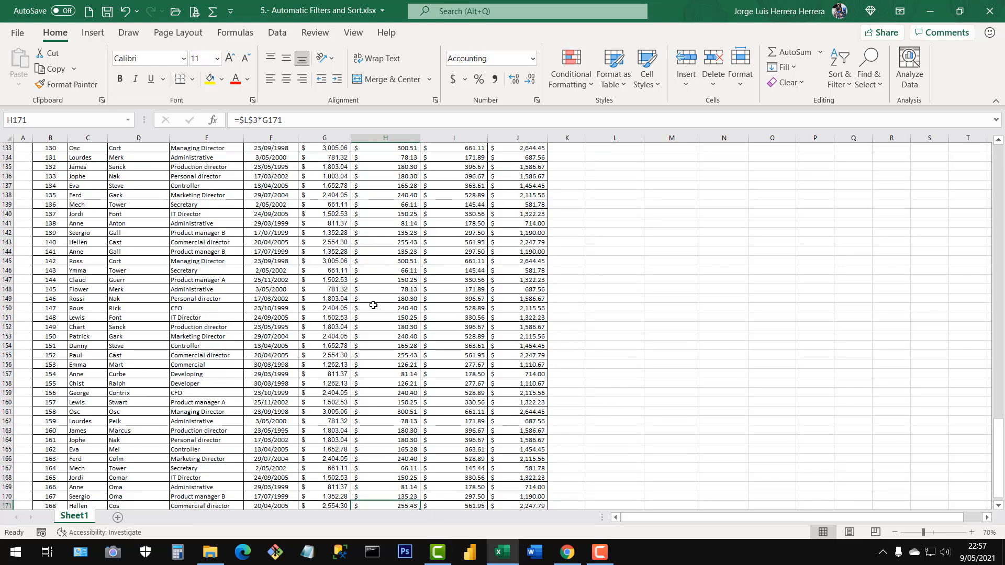
{"action": "scroll", "coordinate": [413, 455], "scroll_direction": "down", "scroll_amount": 2}
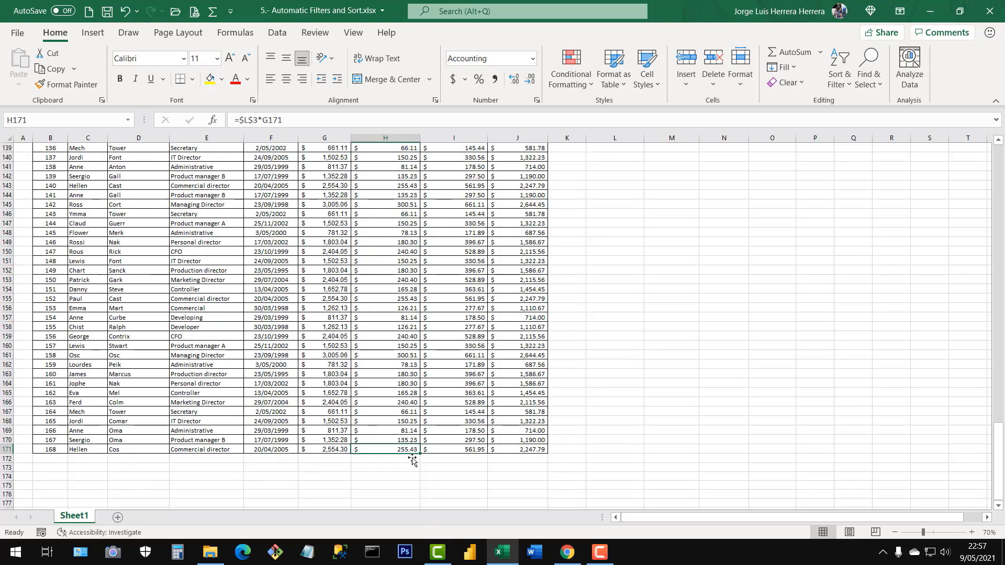
{"action": "left_click", "coordinate": [374, 431]}
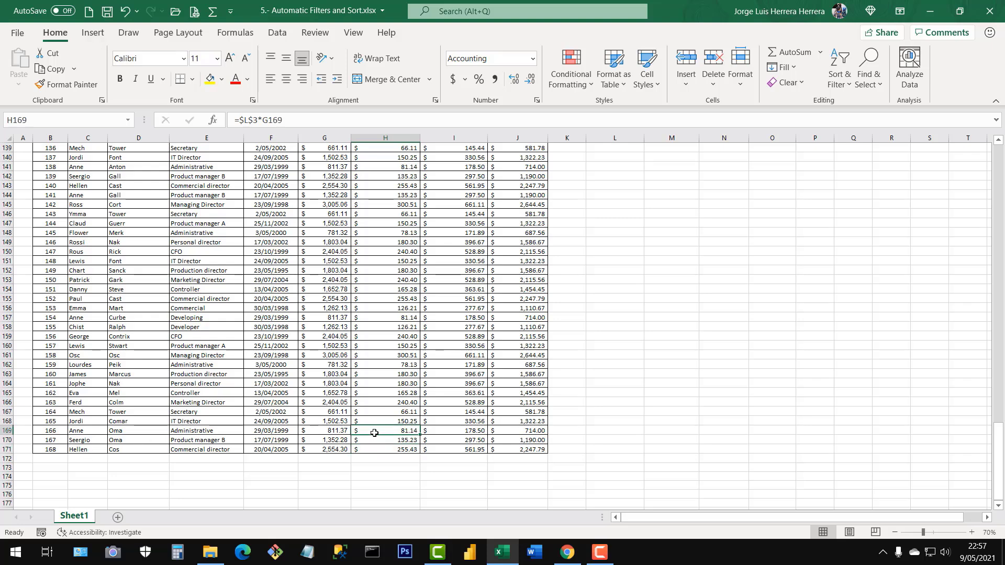
{"action": "key", "text": "ctrl+Up"}
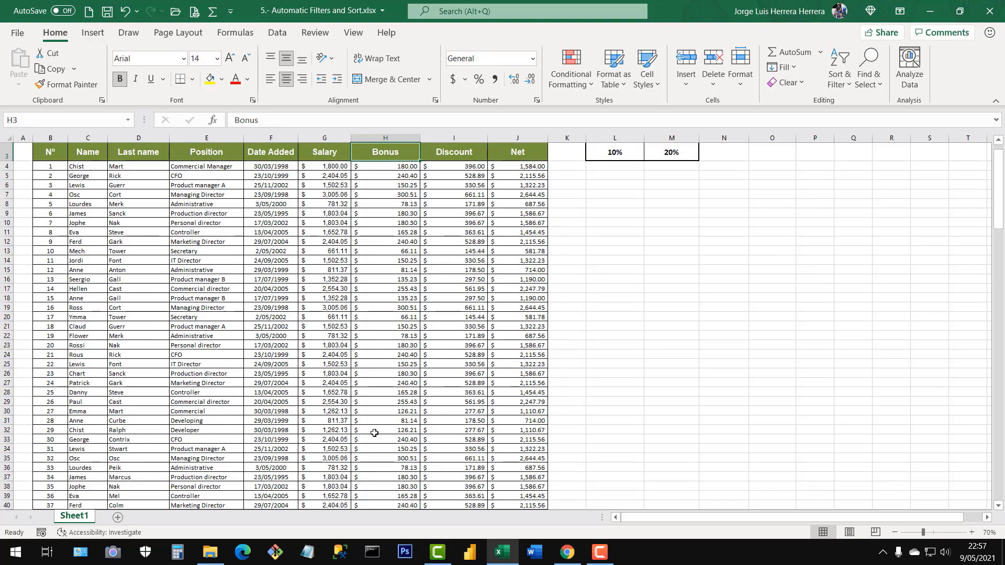
{"action": "key", "text": "ctrl+Up"}
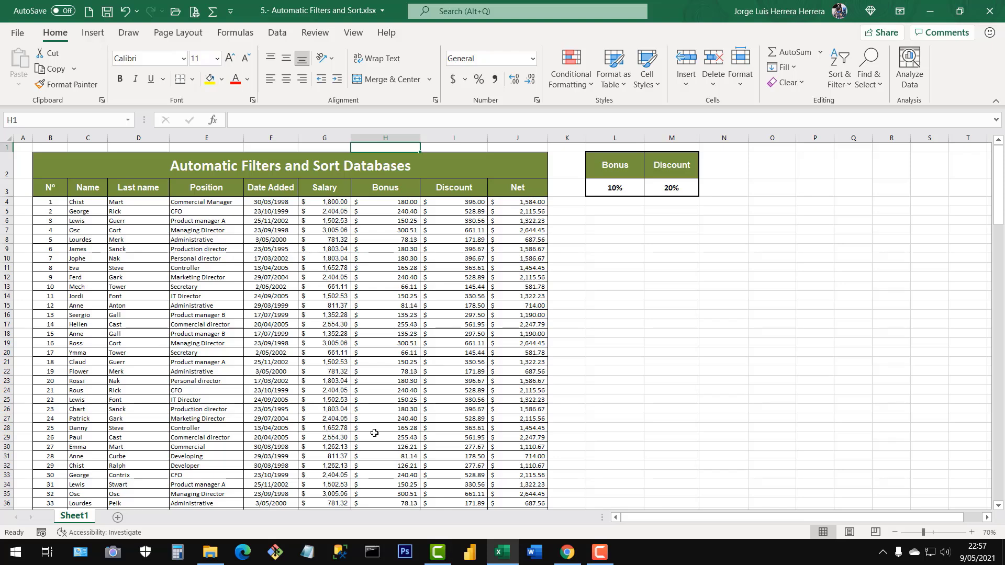
{"action": "key", "text": "Down"}
{"action": "key", "text": "Down"}
{"action": "key", "text": "Down"}
{"action": "key", "text": "Down"}
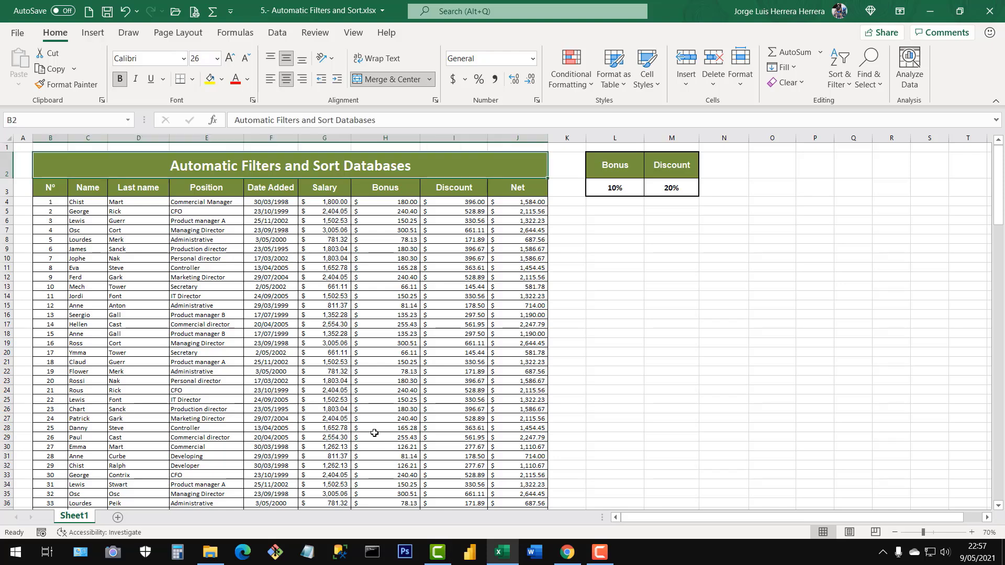
{"action": "key", "text": "Left"}
{"action": "key", "text": "Left"}
{"action": "key", "text": "Left"}
{"action": "key", "text": "Left"}
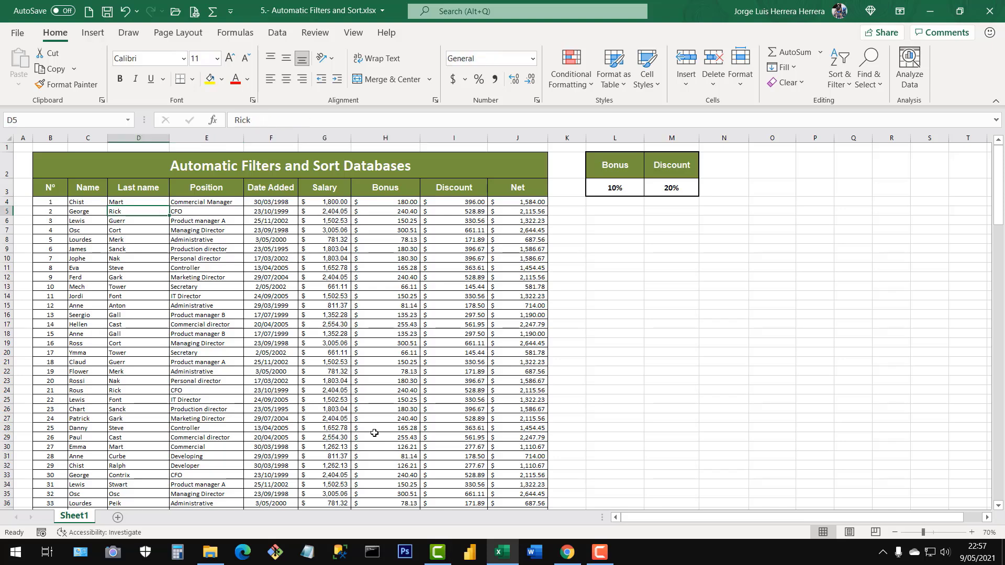
{"action": "key", "text": "ctrl+Right"}
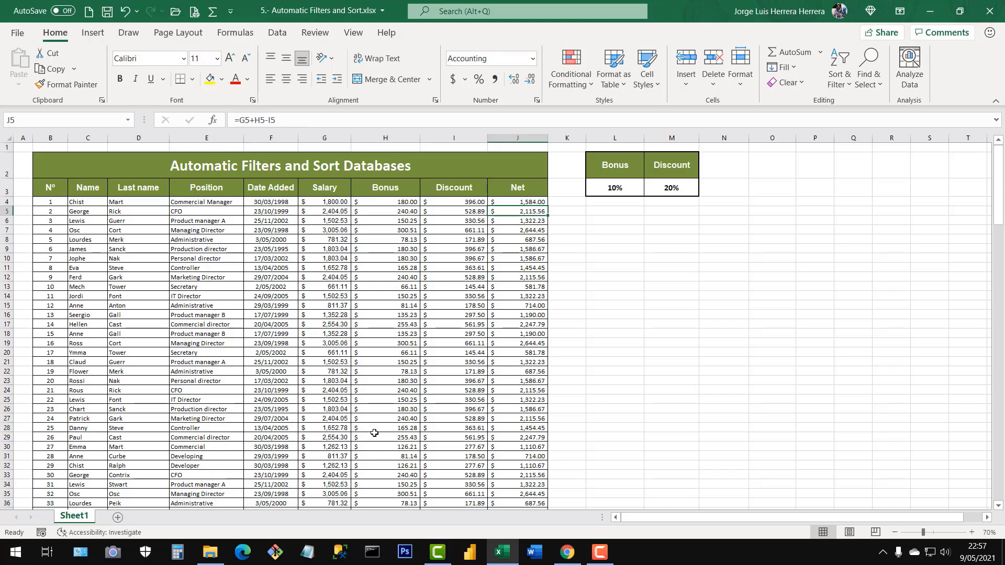
{"action": "key", "text": "ctrl+Left"}
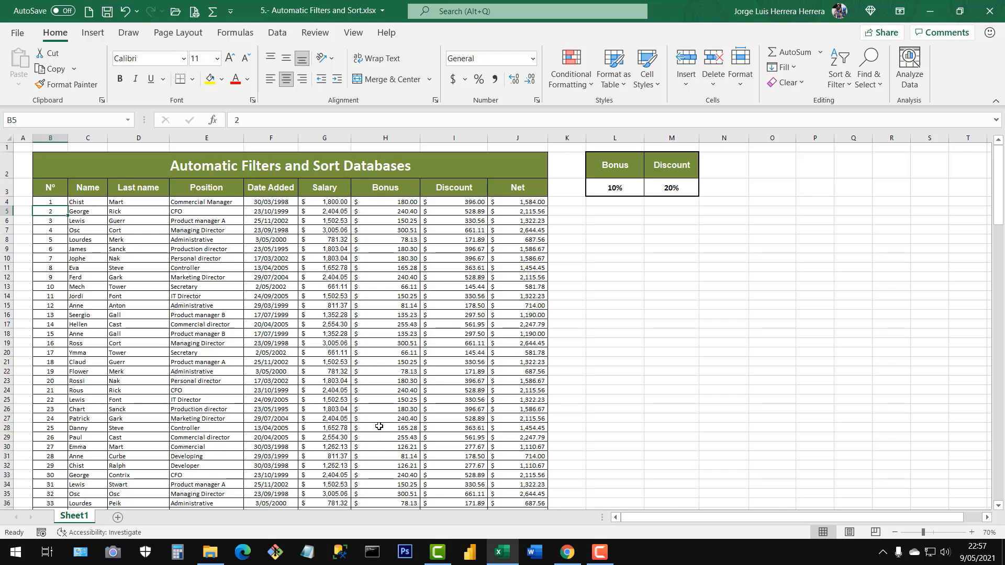
{"action": "left_click", "coordinate": [209, 299]}
{"action": "left_click", "coordinate": [199, 282]}
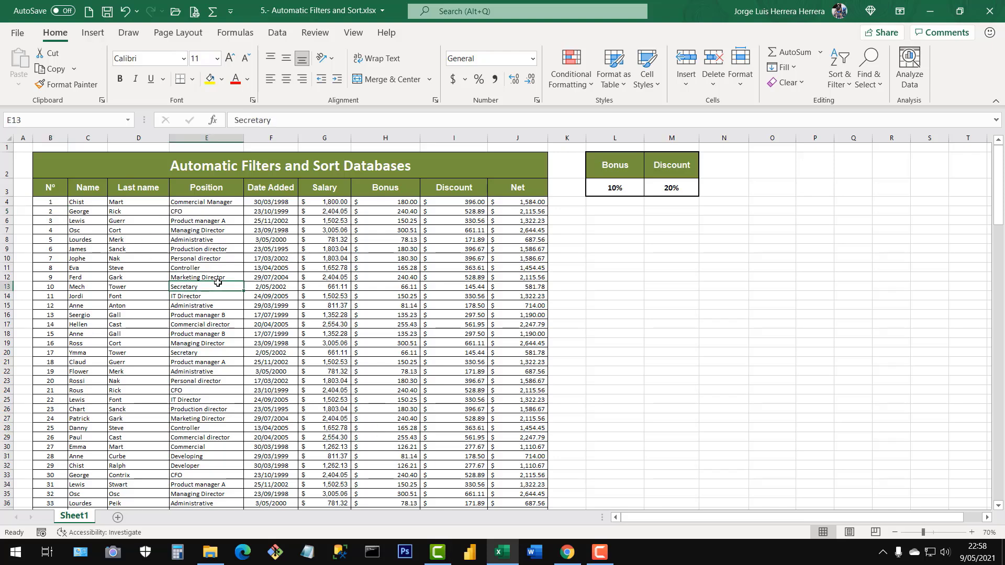
{"action": "left_click", "coordinate": [312, 282]}
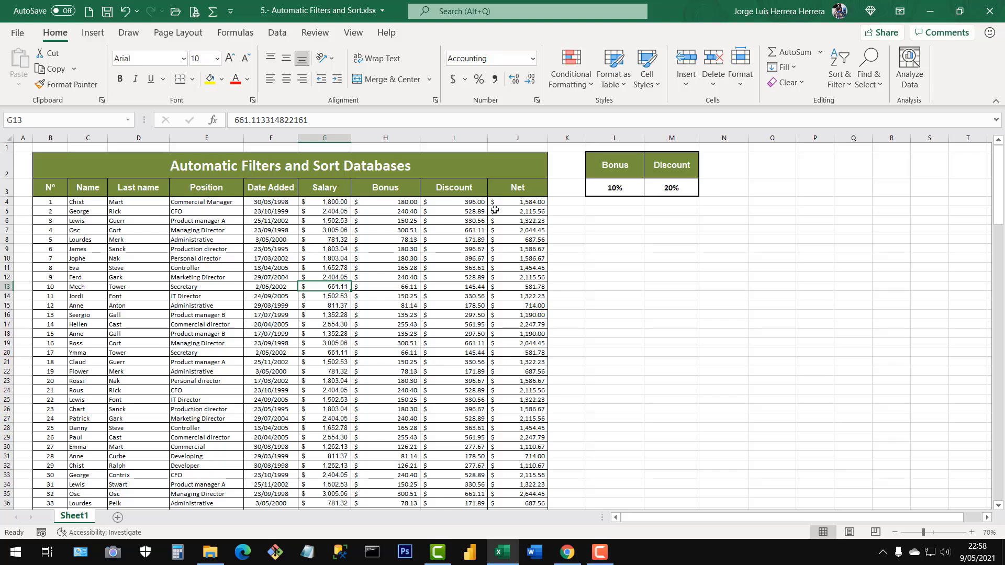
Select every salary from G4 down to the last employee to read the column's summary statistics.
{"action": "left_click_drag", "start_coordinate": [329, 211], "coordinate": [333, 295]}
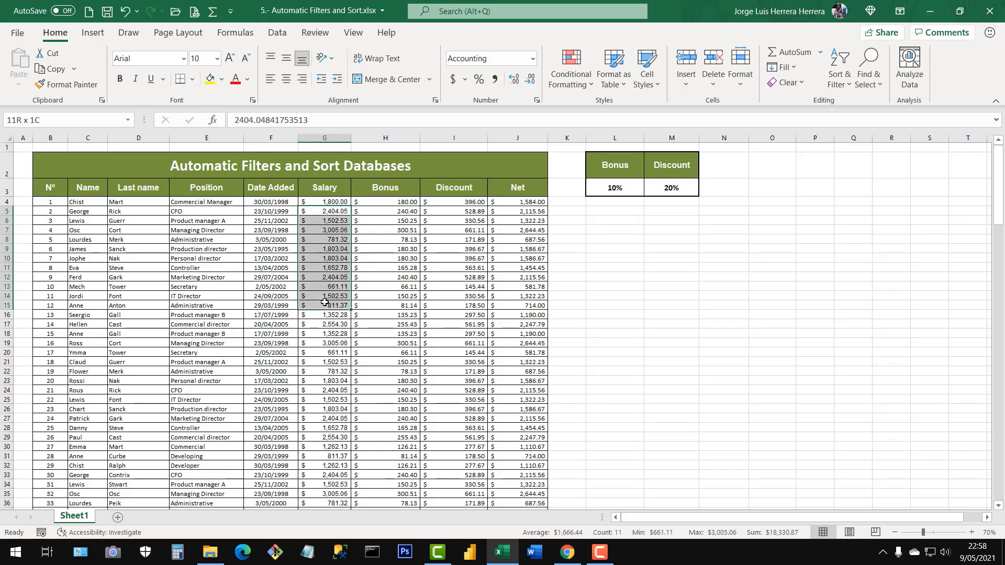
{"action": "left_click", "coordinate": [328, 201]}
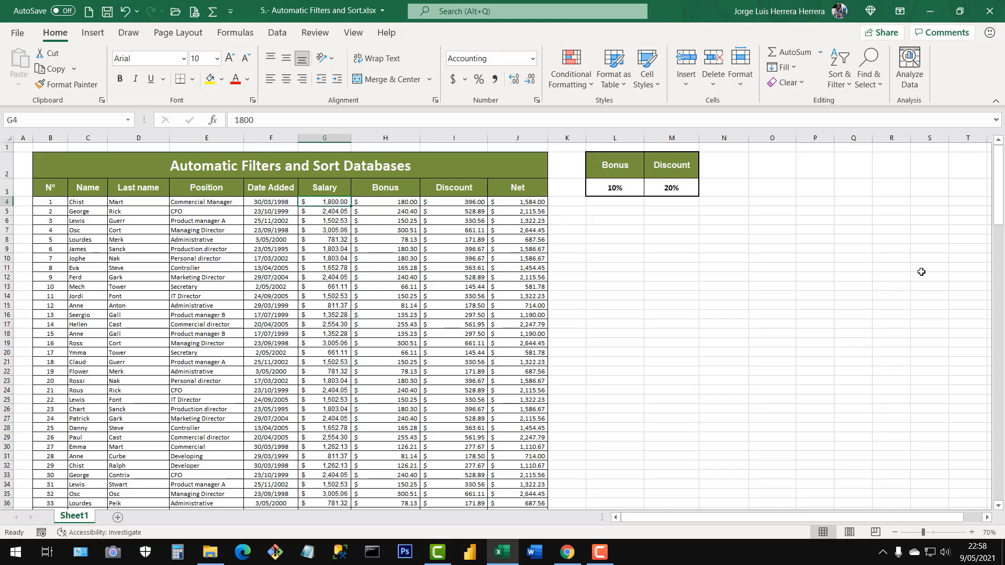
{"action": "key", "text": "ctrl+shift+Down"}
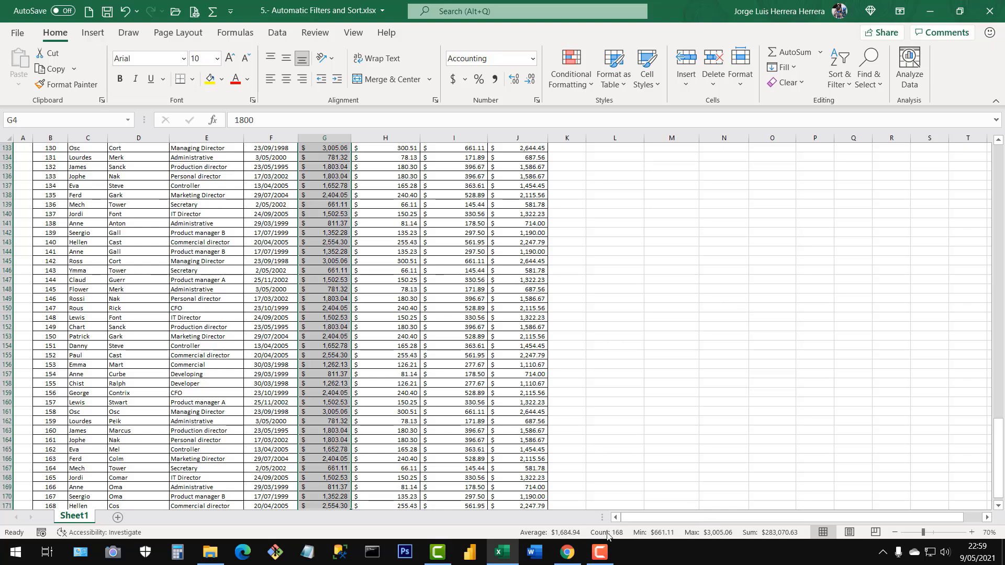
Turn off the Minimum, Maximum, Sum, Count and Average read-outs on the status bar.
{"action": "right_click", "coordinate": [679, 537]}
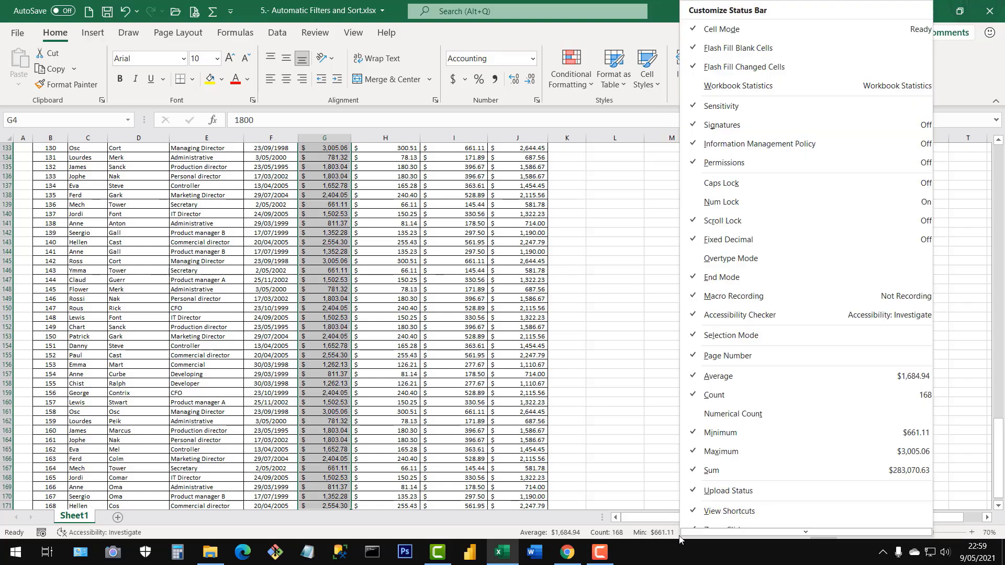
{"action": "right_click", "coordinate": [510, 537]}
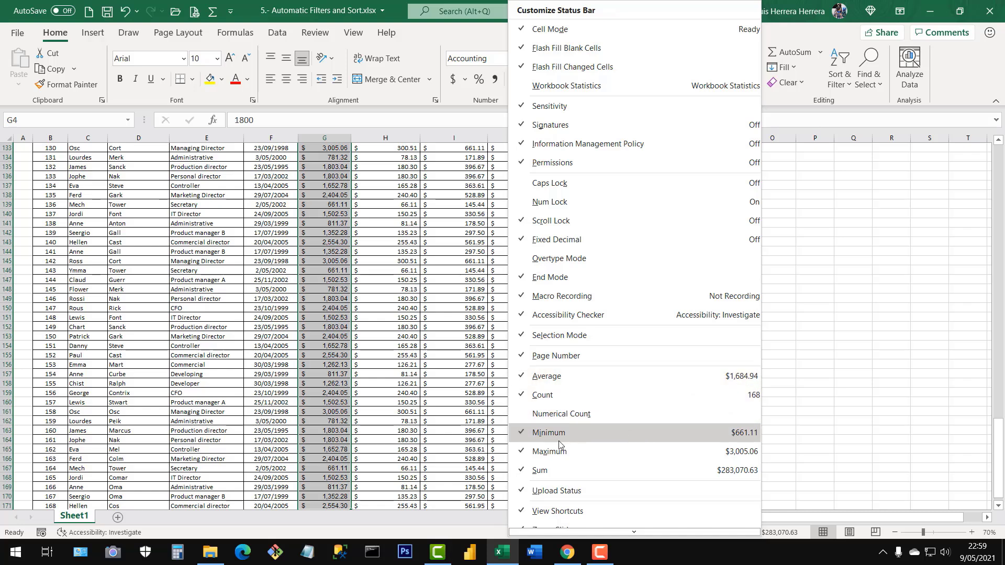
{"action": "left_click", "coordinate": [522, 437]}
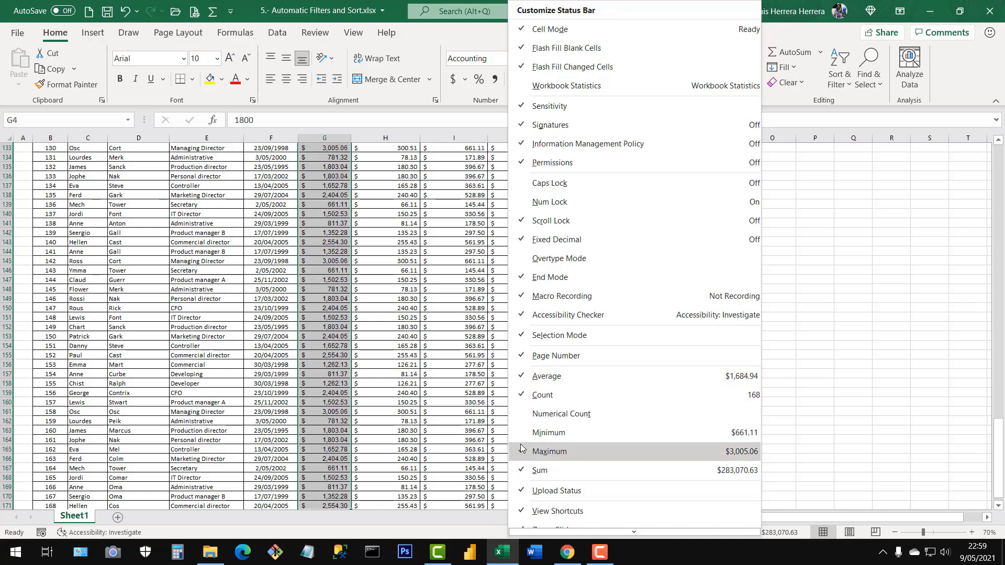
{"action": "left_click", "coordinate": [522, 451]}
{"action": "left_click", "coordinate": [522, 470]}
{"action": "left_click", "coordinate": [526, 395]}
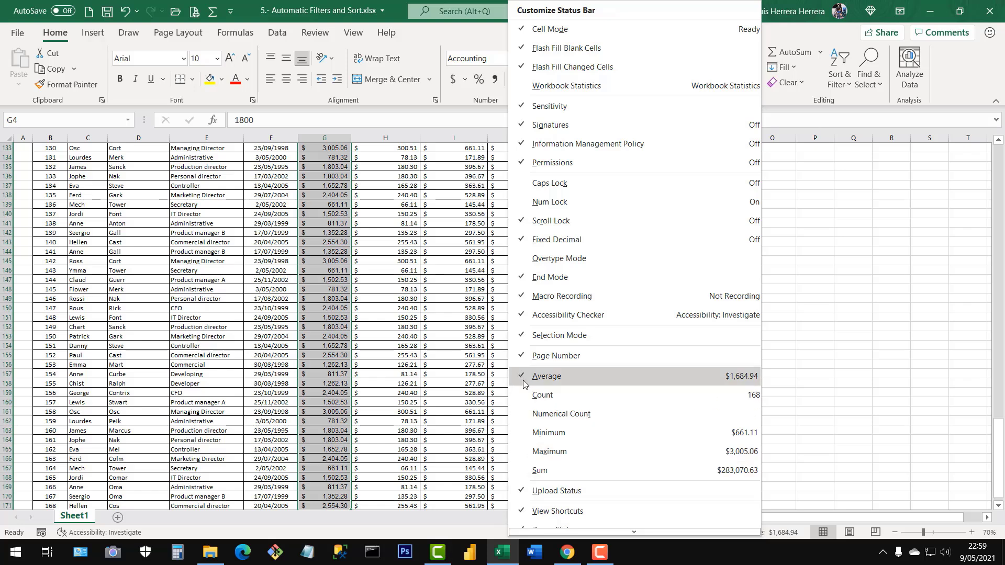
{"action": "left_click", "coordinate": [523, 377]}
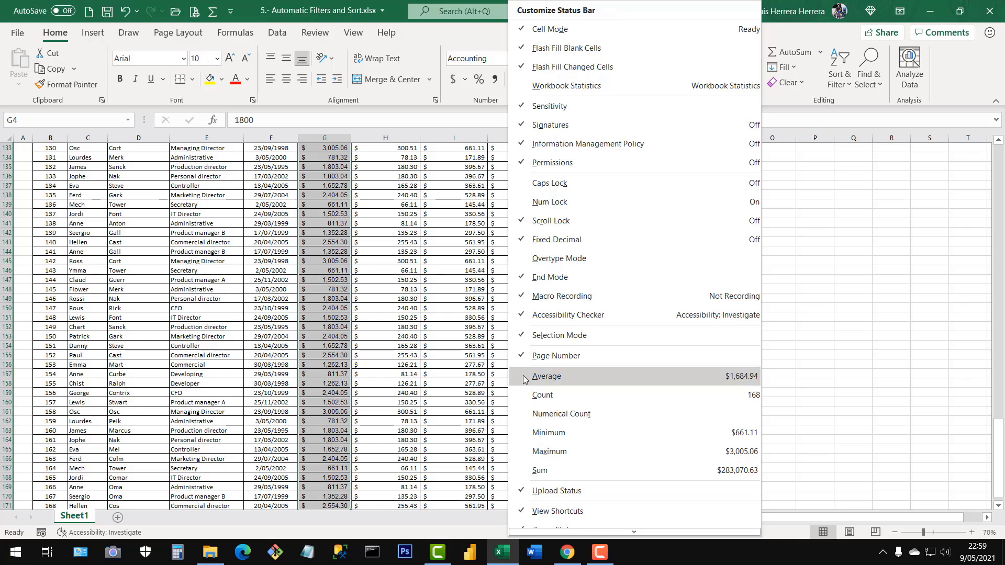
{"action": "left_click", "coordinate": [465, 459]}
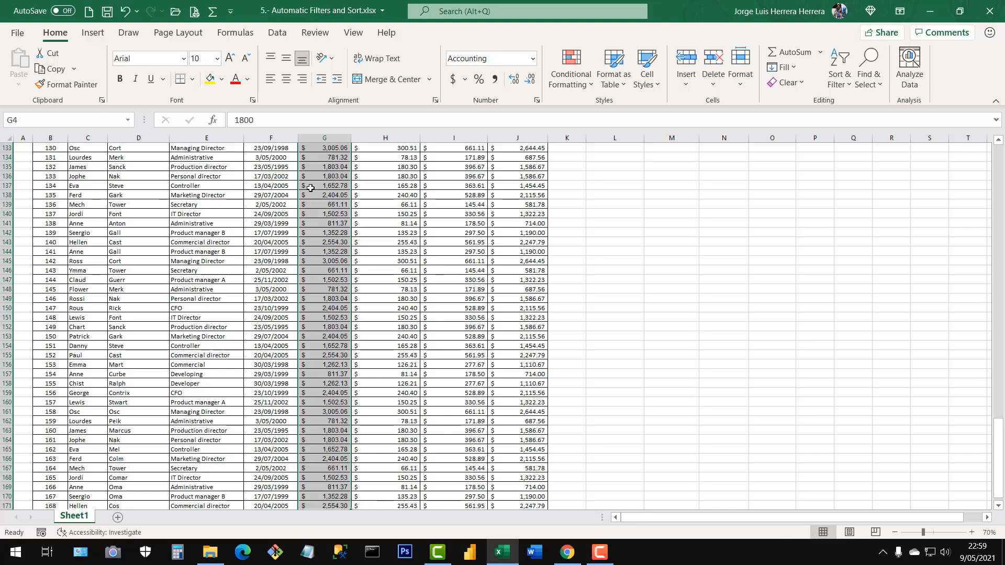
Turn on the status bar's Sum, Average, Count, Minimum and Maximum read-outs.
{"action": "right_click", "coordinate": [715, 534]}
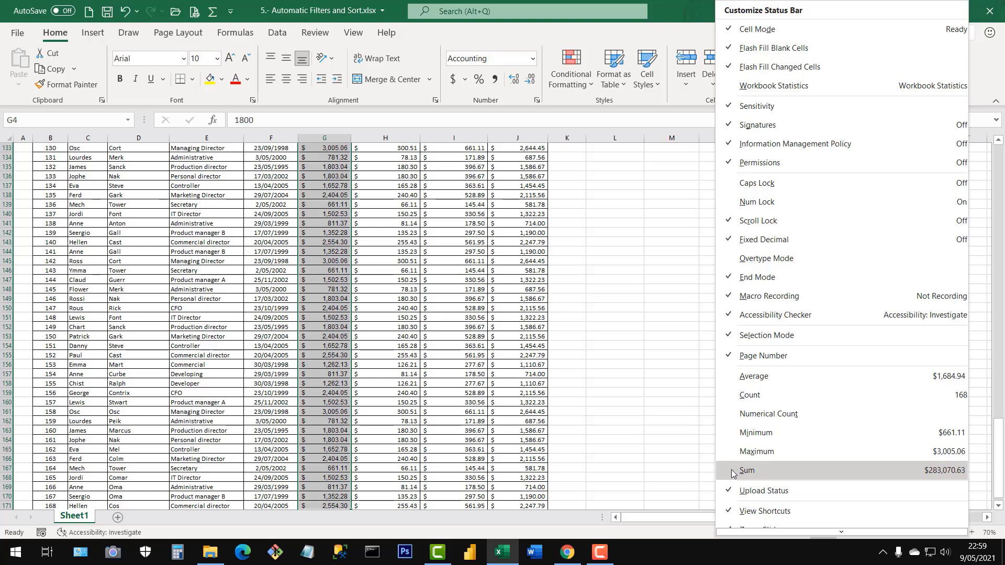
{"action": "left_click", "coordinate": [731, 377]}
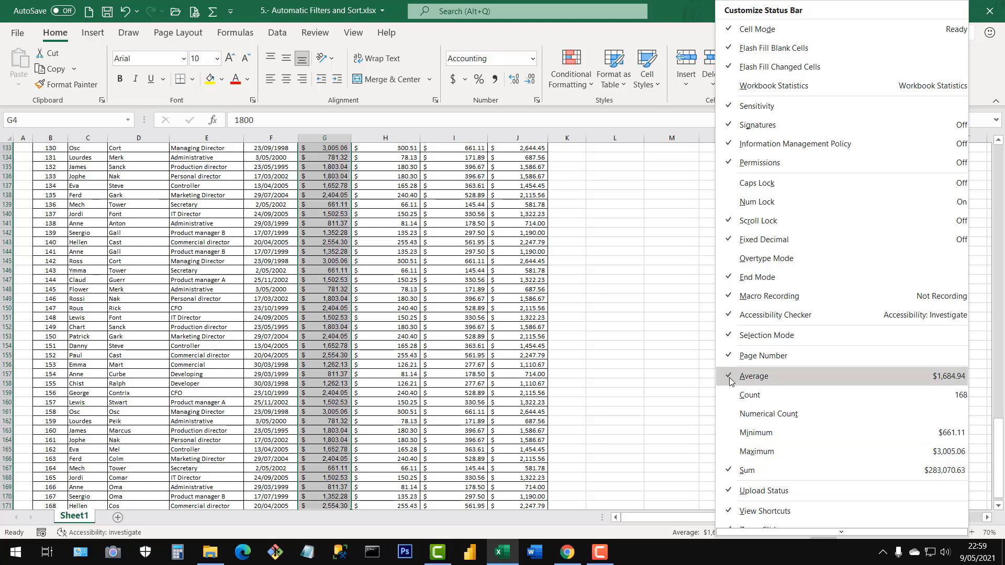
{"action": "left_click", "coordinate": [726, 398]}
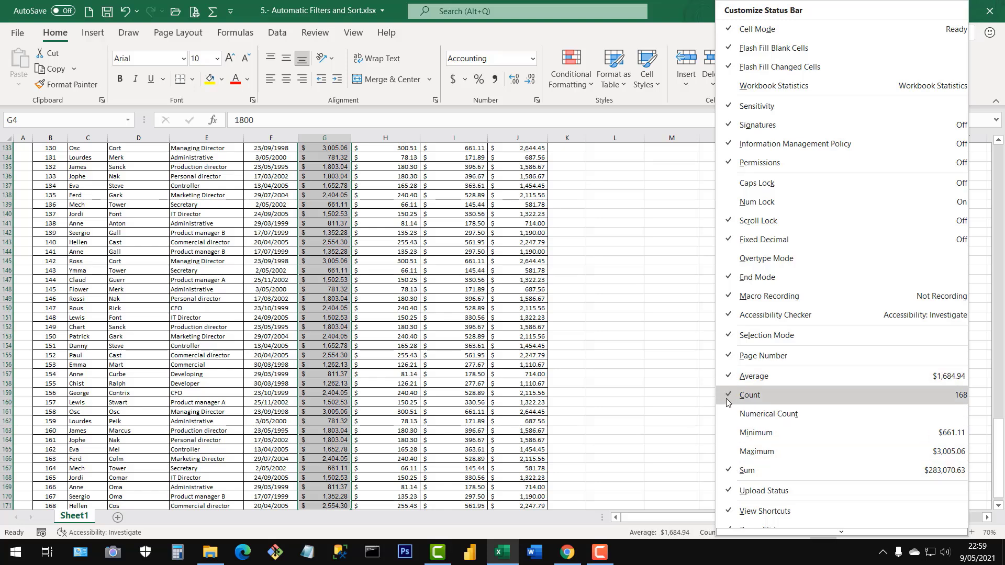
{"action": "left_click", "coordinate": [728, 436]}
{"action": "left_click", "coordinate": [729, 454]}
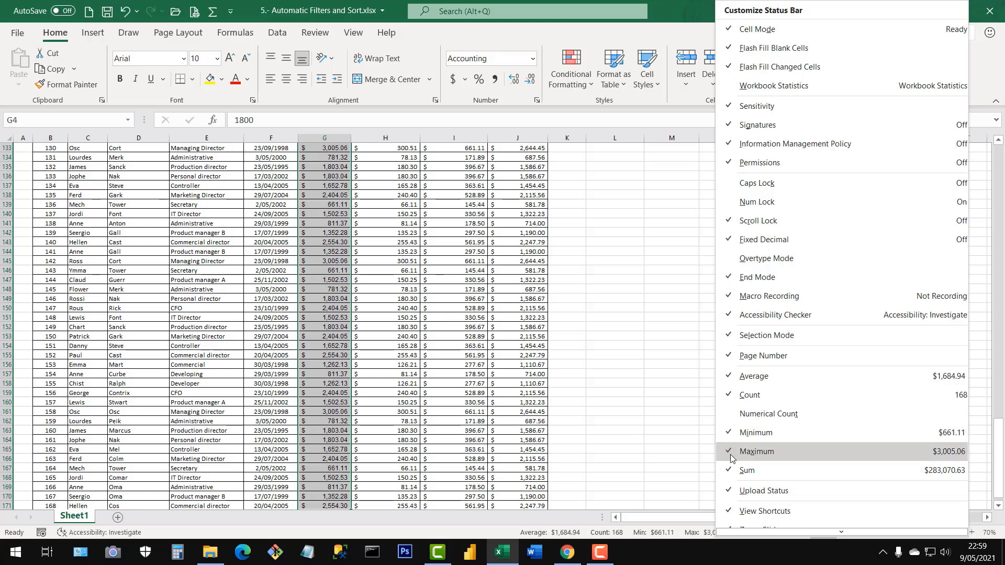
{"action": "left_click", "coordinate": [532, 434]}
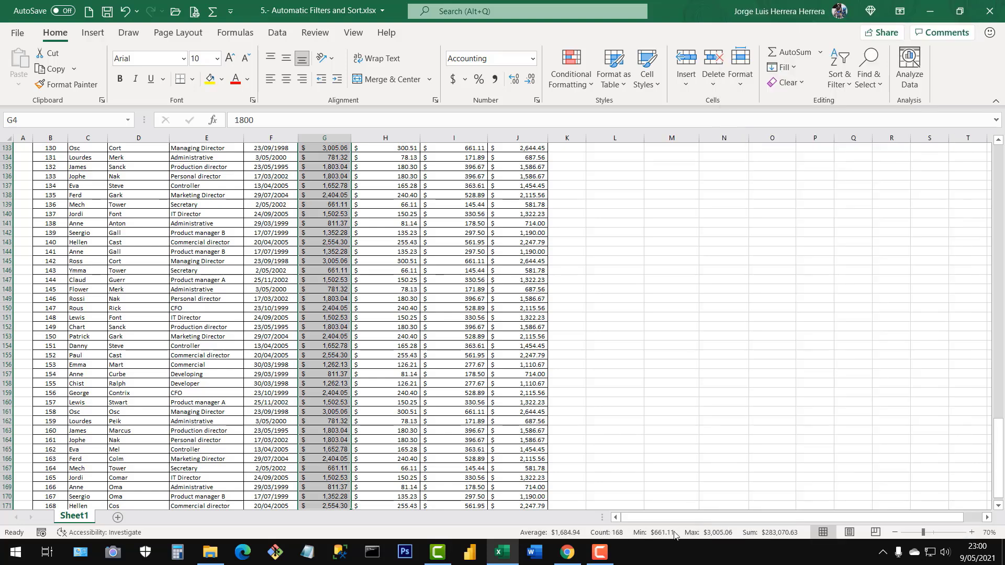
Review which calculations are enabled for the status bar and deselect the salaries without changing any option.
{"action": "right_click", "coordinate": [779, 536]}
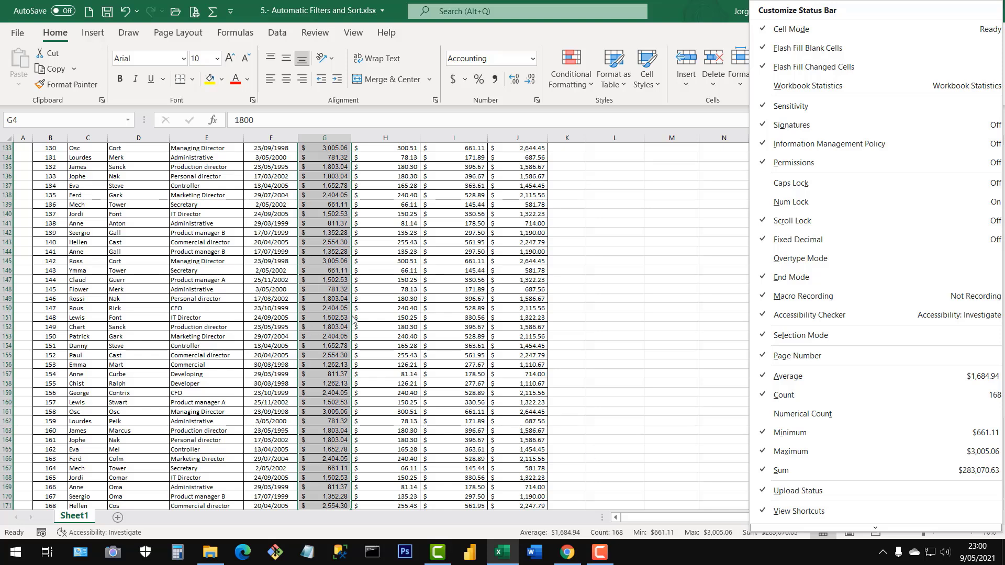
{"action": "left_click", "coordinate": [617, 380]}
{"action": "left_click", "coordinate": [627, 359]}
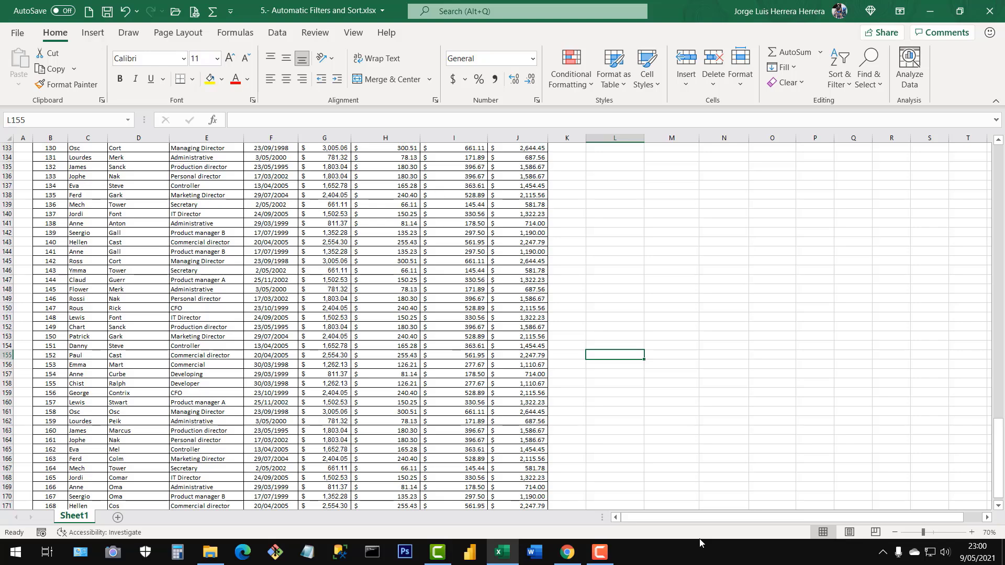
Return to the table's header and select all Last name entries from D4 down to check which statistics text cells give.
{"action": "left_click", "coordinate": [368, 406]}
{"action": "scroll", "coordinate": [368, 408], "scroll_direction": "up", "scroll_amount": 6}
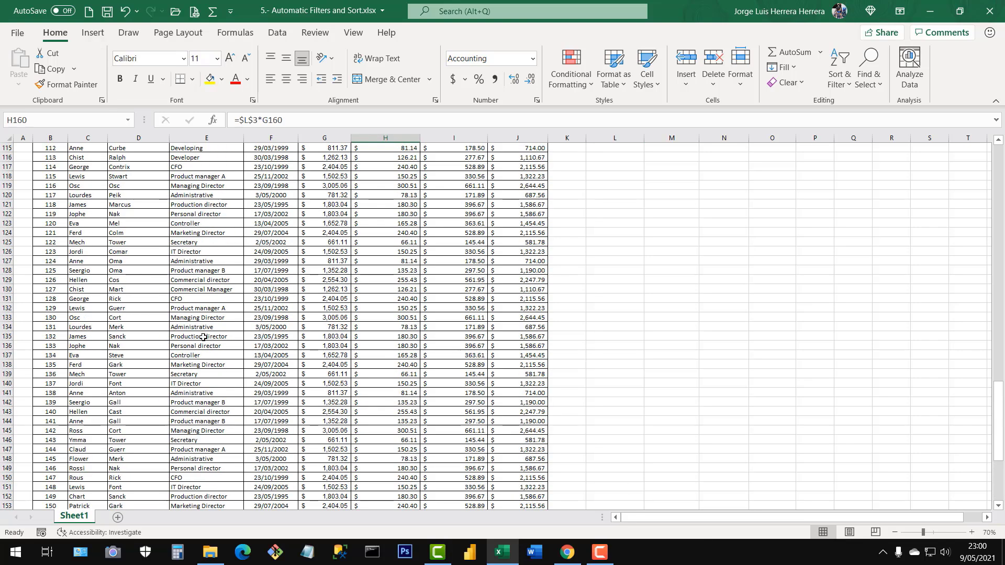
{"action": "left_click", "coordinate": [203, 337]}
{"action": "key", "text": "ctrl+Up"}
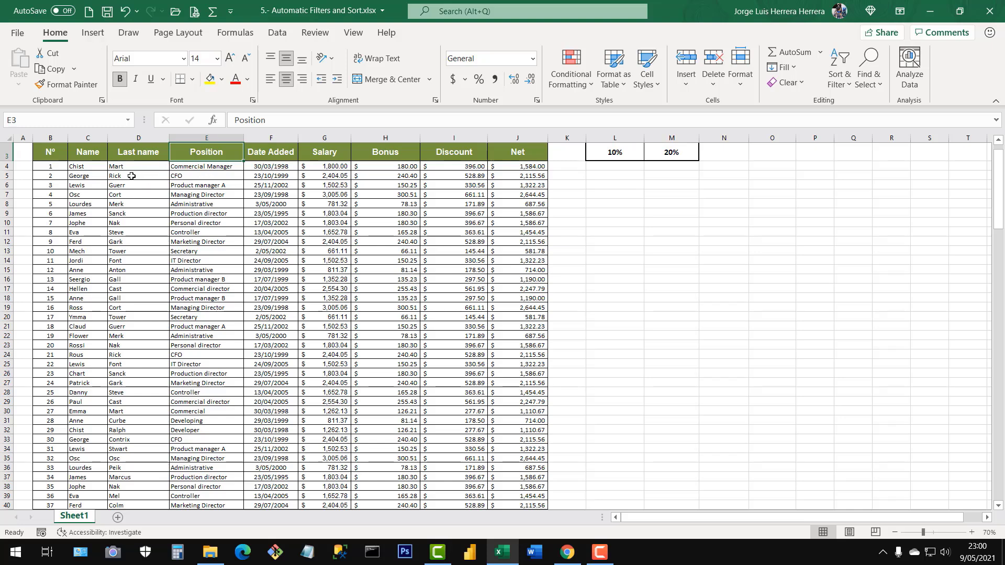
{"action": "left_click_drag", "start_coordinate": [123, 167], "coordinate": [122, 260]}
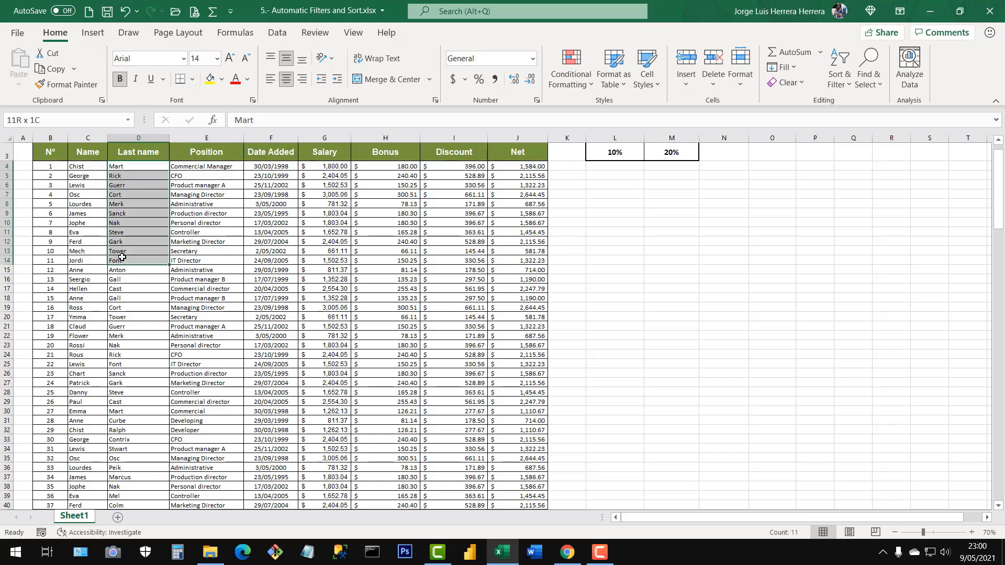
{"action": "left_click", "coordinate": [125, 167]}
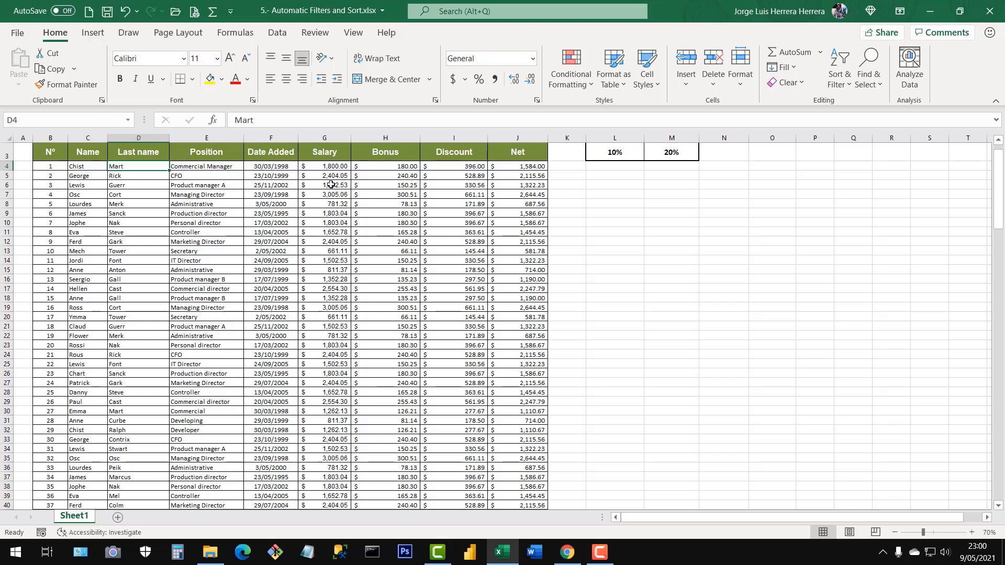
{"action": "key", "text": "ctrl+shift+Down"}
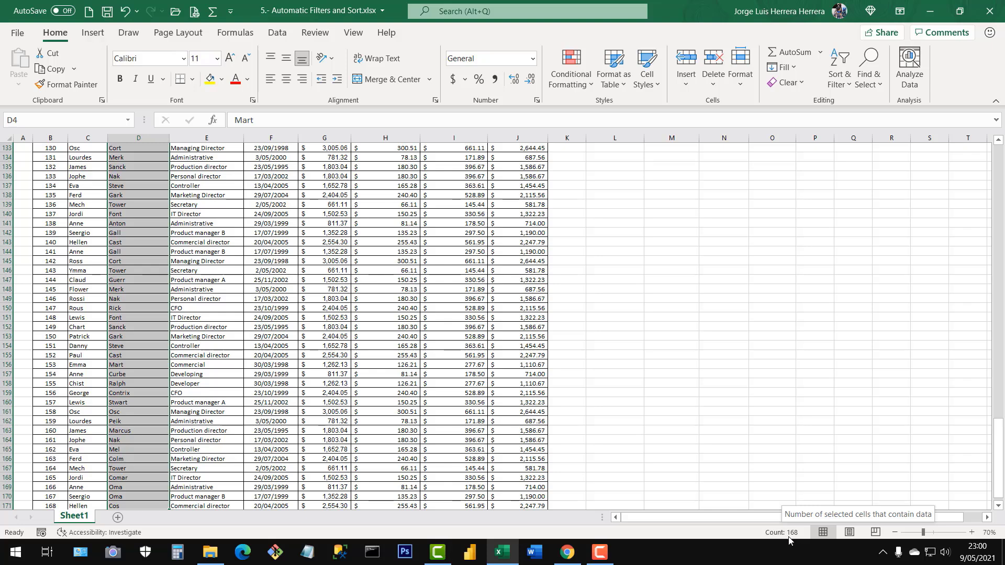
Go back up the table and select all employee numbers from B4 down to read their summary statistics.
{"action": "left_click", "coordinate": [234, 296]}
{"action": "key", "text": "ctrl+Up"}
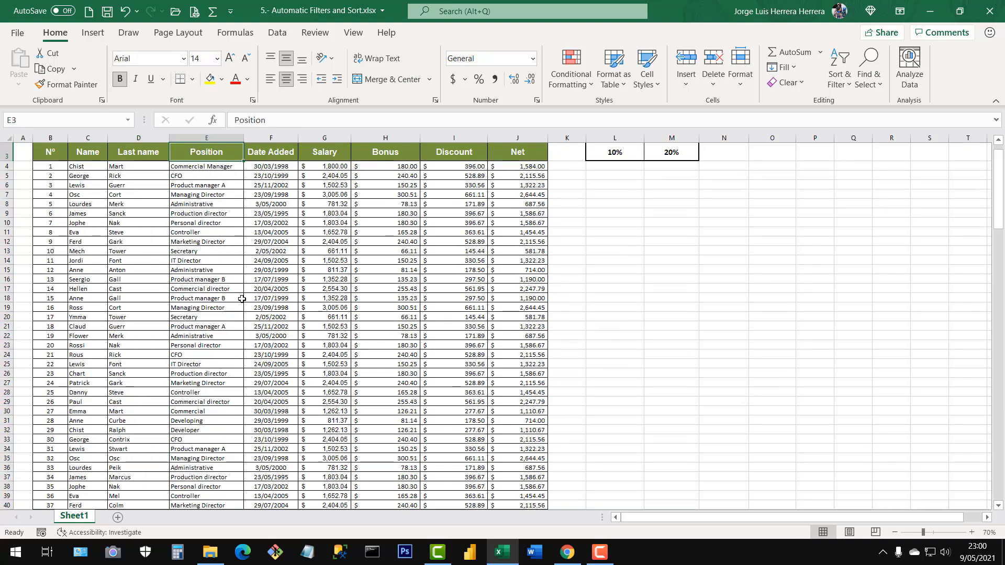
{"action": "left_click", "coordinate": [50, 166]}
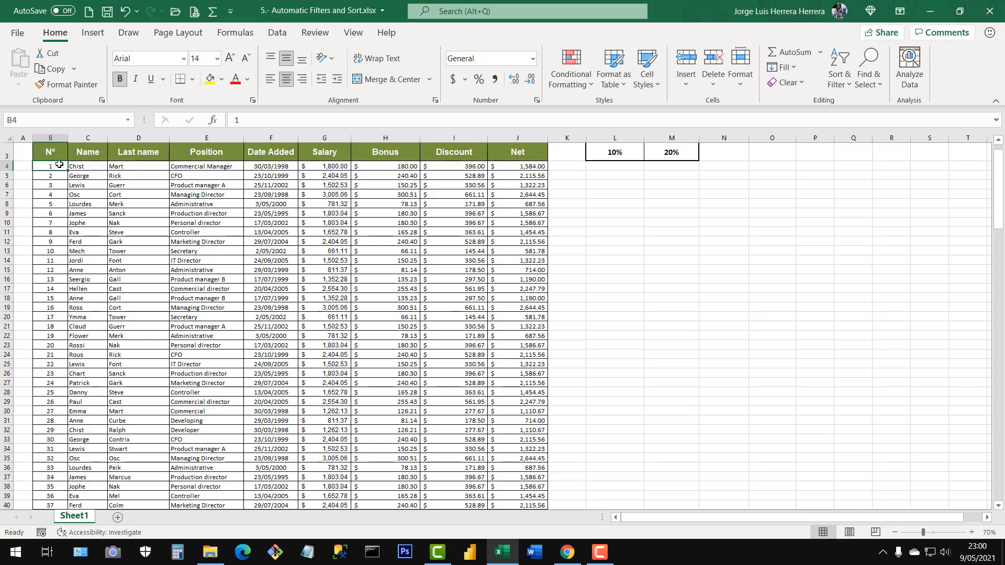
{"action": "key", "text": "ctrl+shift+Down"}
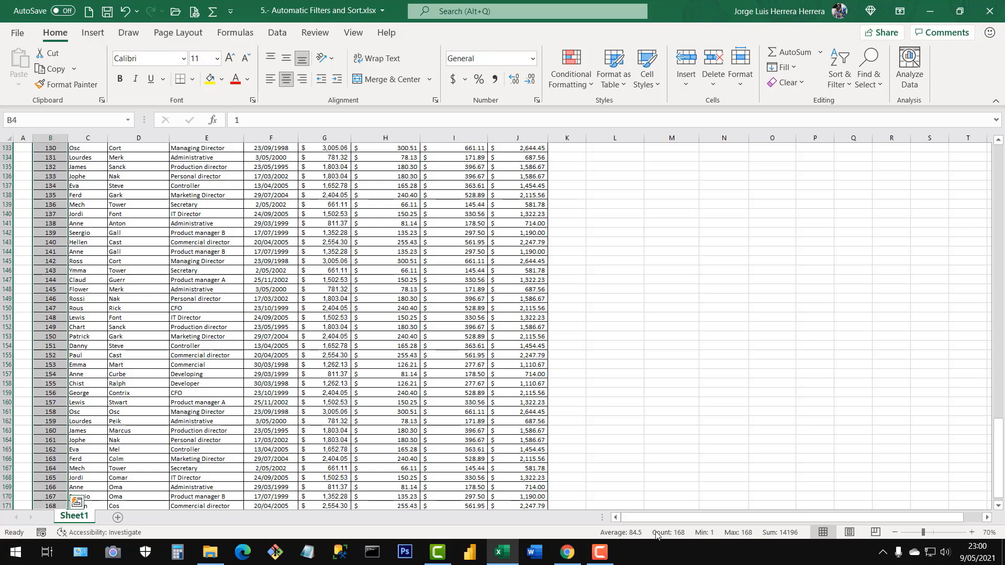
Return to the beginning of the table and check the Bonus formula in H14 and the Discount formula in I11.
{"action": "left_click", "coordinate": [327, 364]}
{"action": "key", "text": "ctrl+Up"}
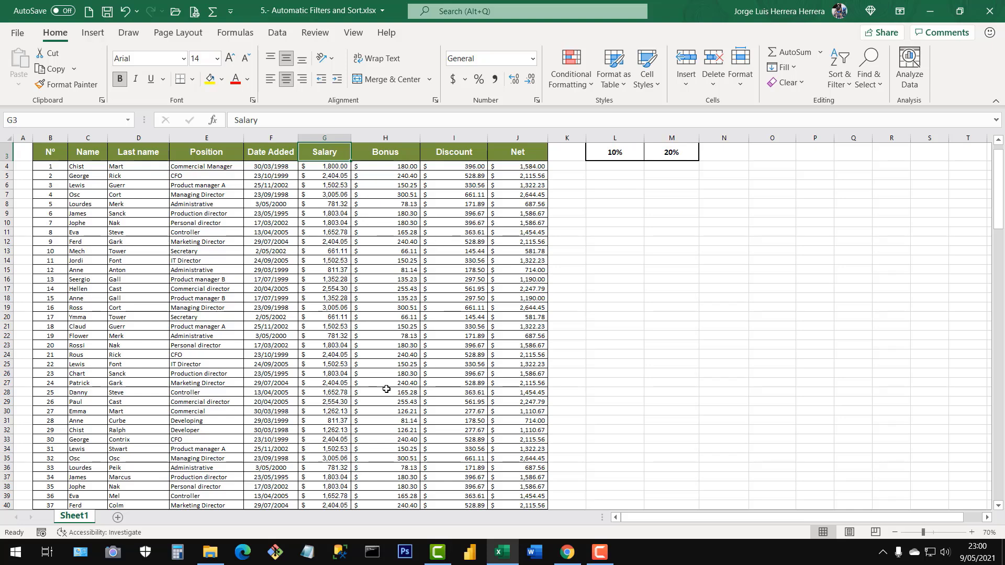
{"action": "scroll", "coordinate": [438, 361], "scroll_direction": "up", "scroll_amount": 1}
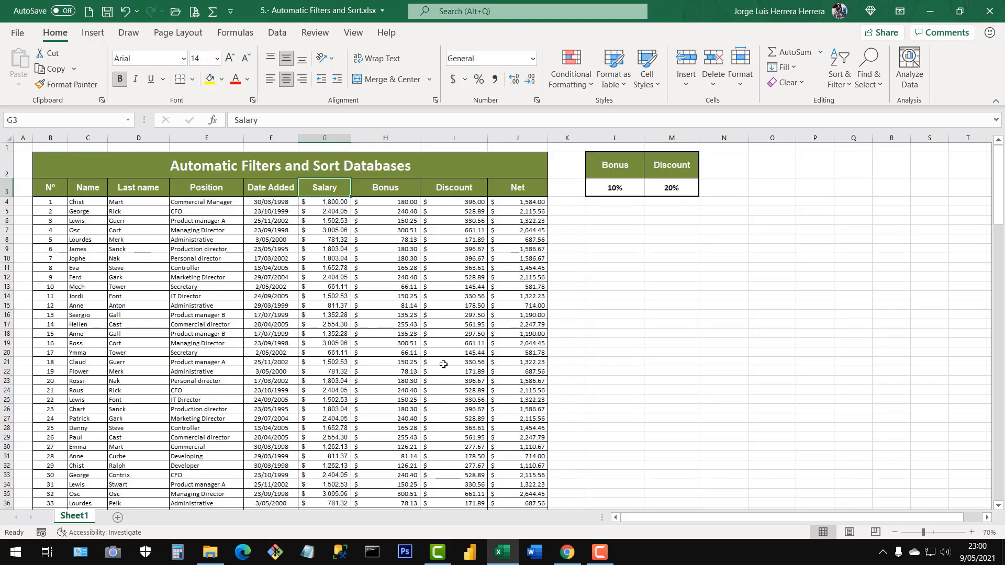
{"action": "left_click", "coordinate": [391, 292]}
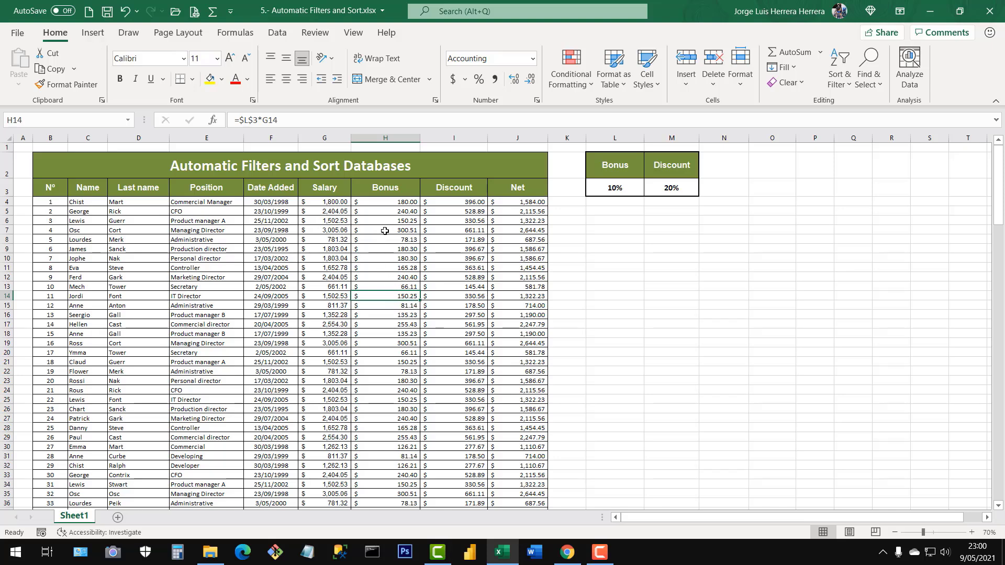
{"action": "left_click", "coordinate": [437, 269]}
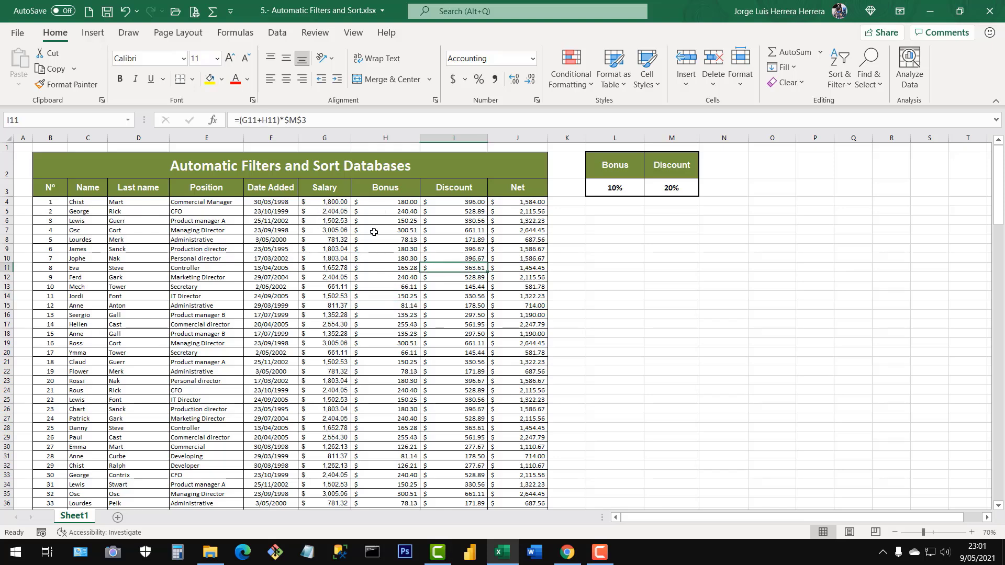
Select the Salary through Net values of all employees to view their combined statistics, and return to the first salary, G4.
{"action": "left_click_drag", "start_coordinate": [320, 203], "coordinate": [518, 203]}
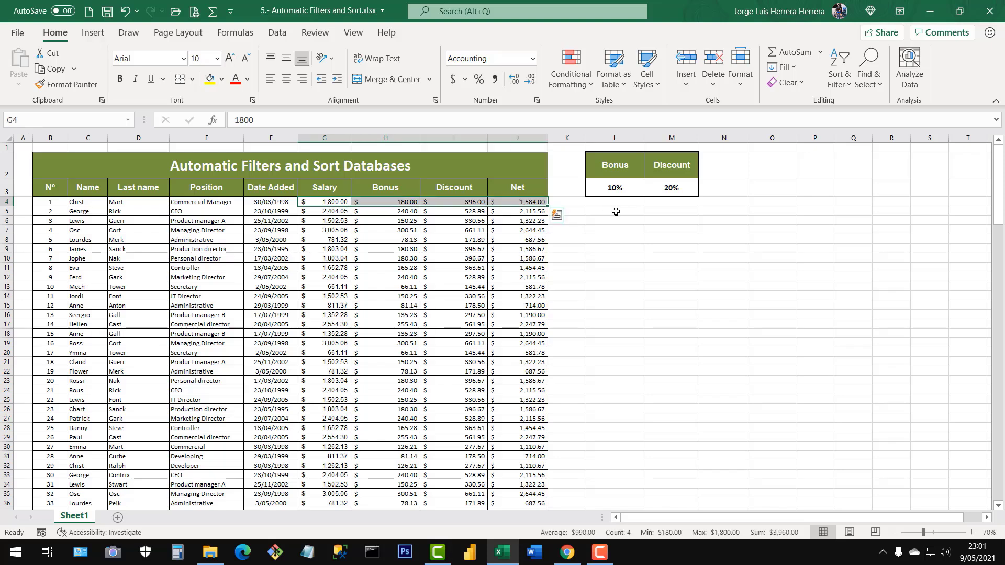
{"action": "key", "text": "ctrl+shift+Down"}
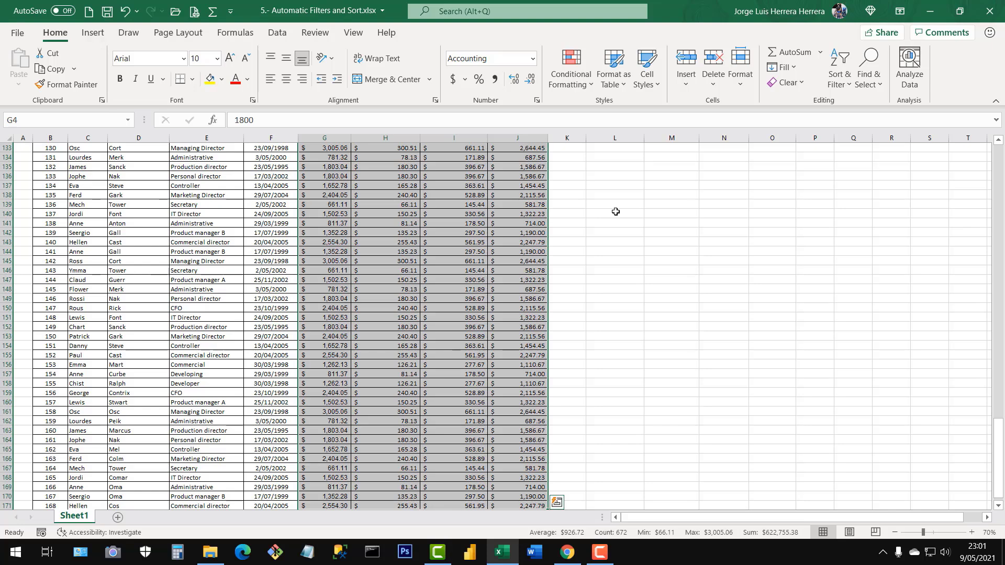
{"action": "left_click", "coordinate": [483, 257]}
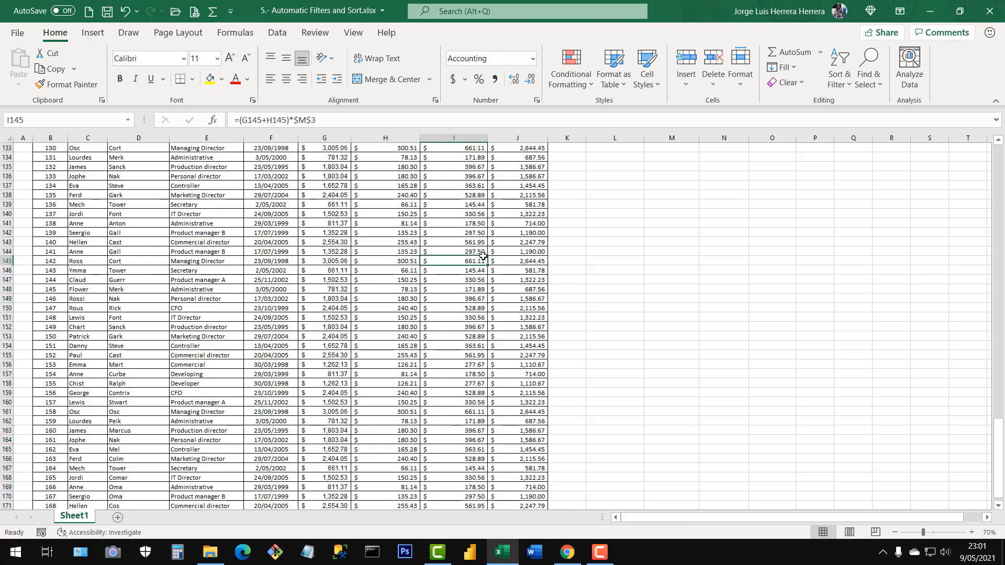
{"action": "key", "text": "ctrl+Up"}
{"action": "left_click", "coordinate": [335, 167]}
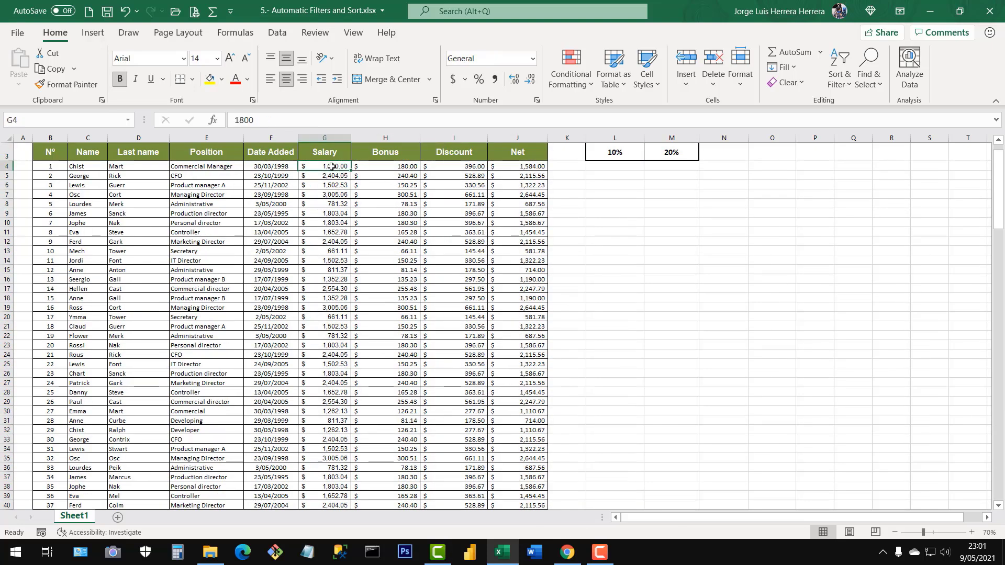
Go down to the last salary in G171 and back up to the Salary header in G3.
{"action": "key", "text": "ctrl+Down"}
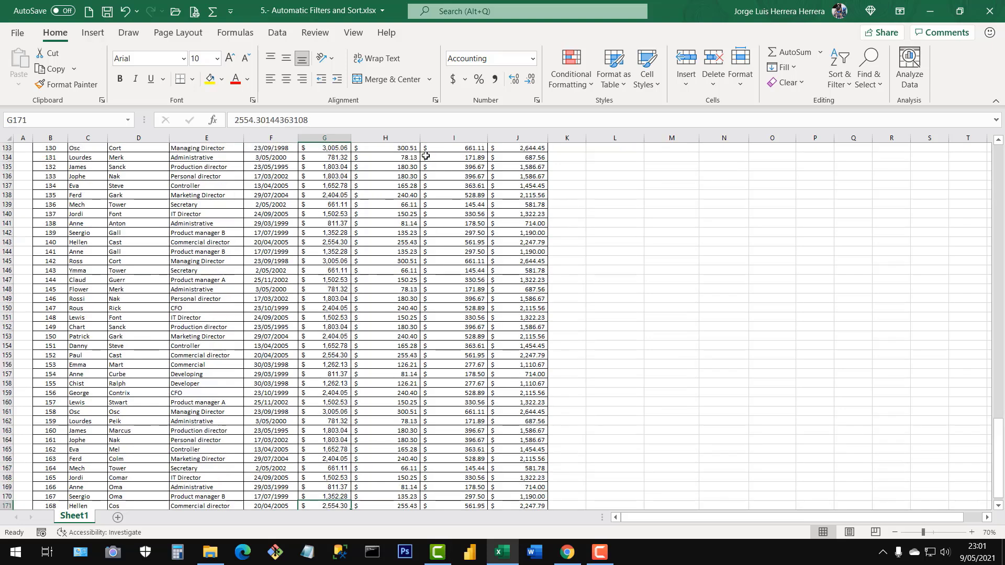
{"action": "key", "text": "ctrl+Up"}
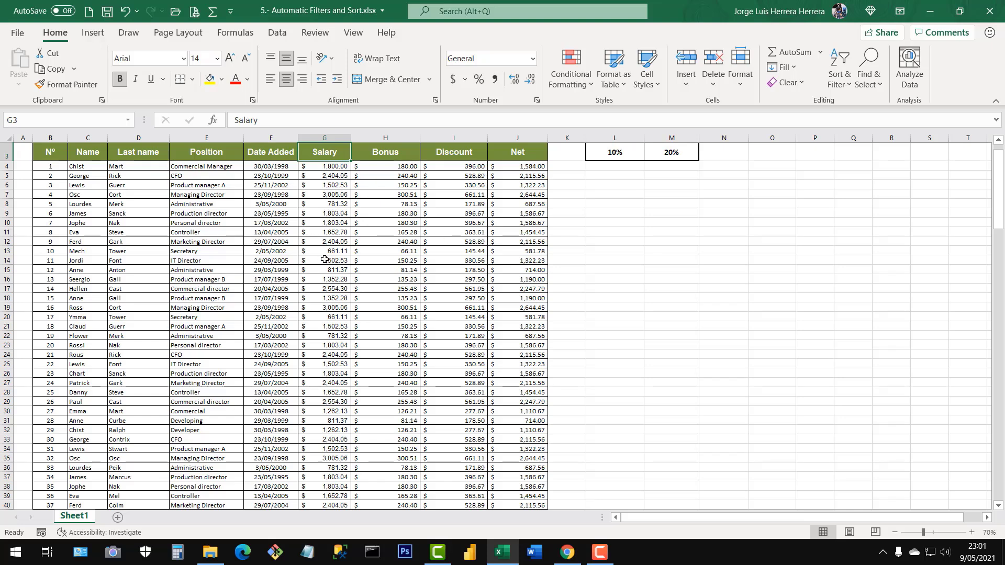
{"action": "scroll", "coordinate": [325, 259], "scroll_direction": "up", "scroll_amount": 2}
Select all employee records without headers, from B4 to J171, and review the selection back at the beginning of the table.
{"action": "left_click", "coordinate": [53, 202]}
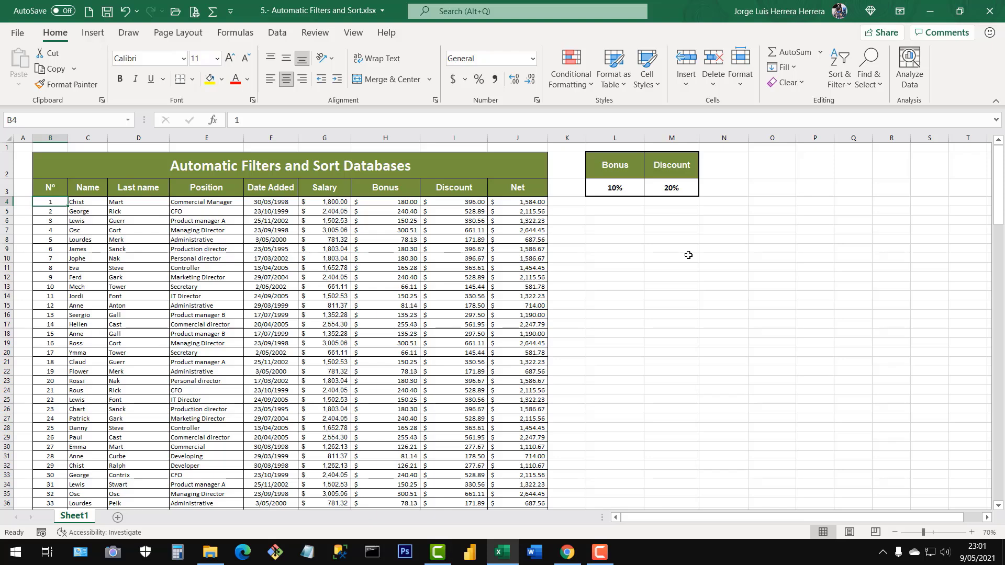
{"action": "key", "text": "ctrl+shift+Right"}
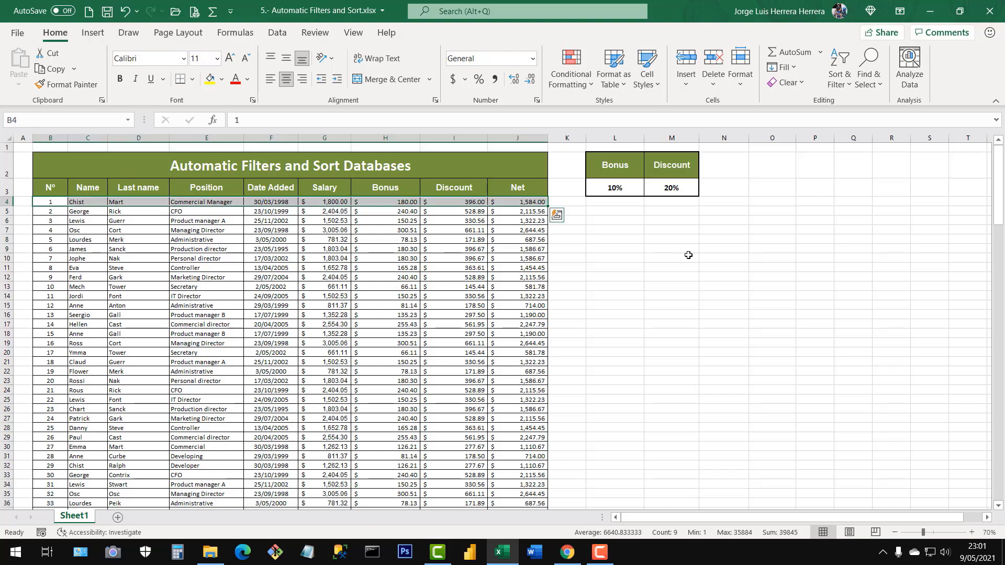
{"action": "key", "text": "ctrl+shift+Down"}
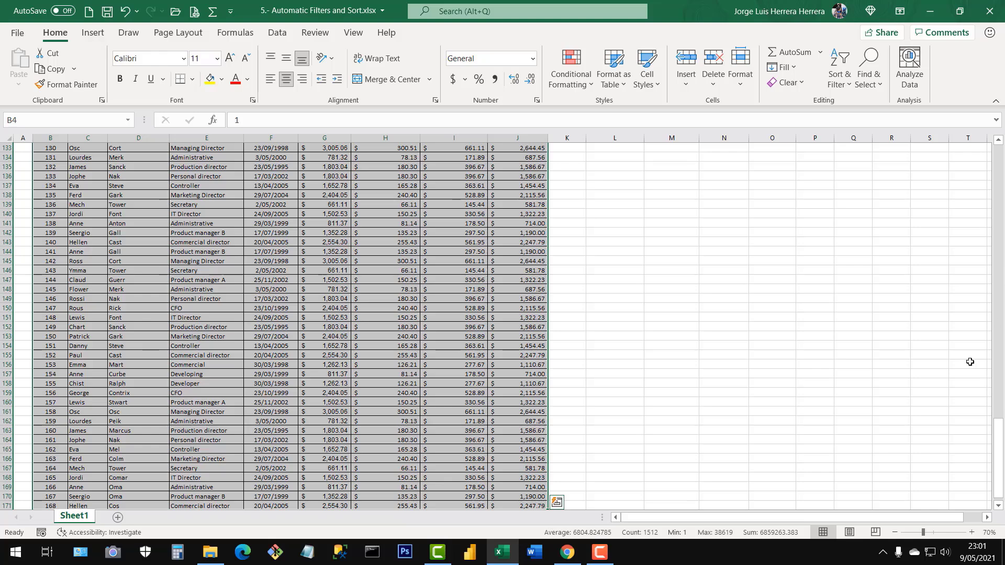
{"action": "left_click_drag", "start_coordinate": [998, 450], "coordinate": [999, 131]}
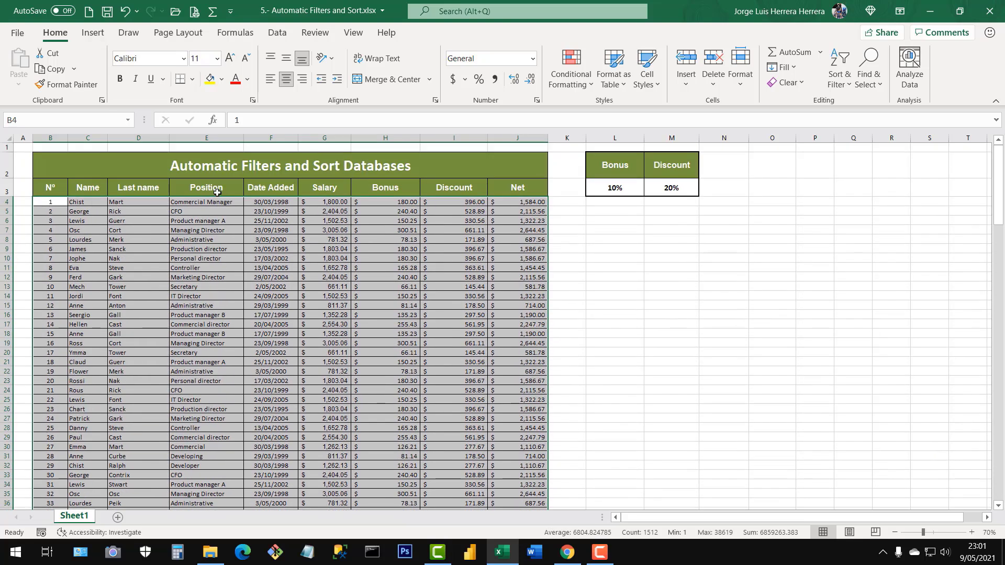
{"action": "left_click", "coordinate": [83, 261]}
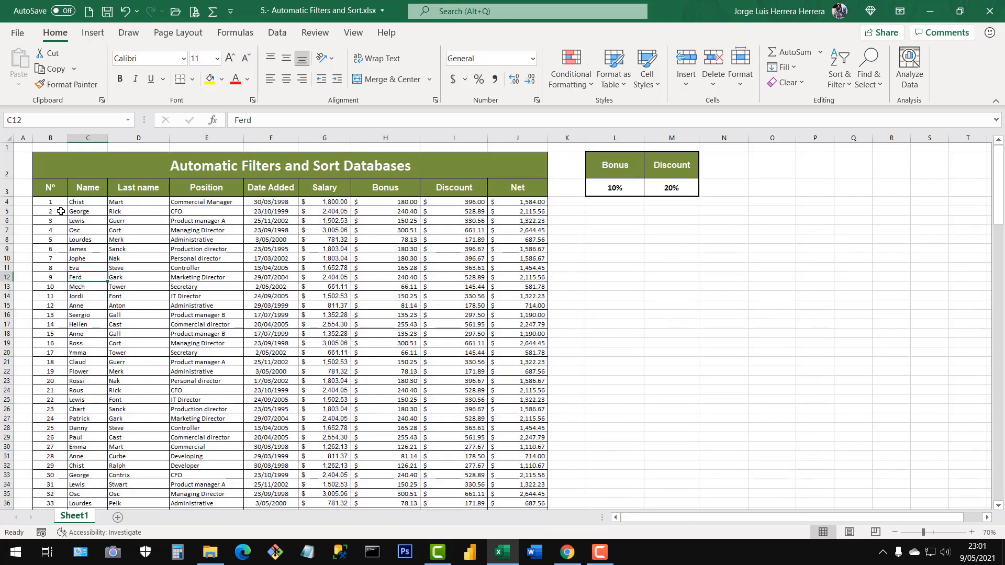
Select the entire table including its header row, from B3 to J171, and return to the beginning of the sheet.
{"action": "left_click", "coordinate": [44, 188]}
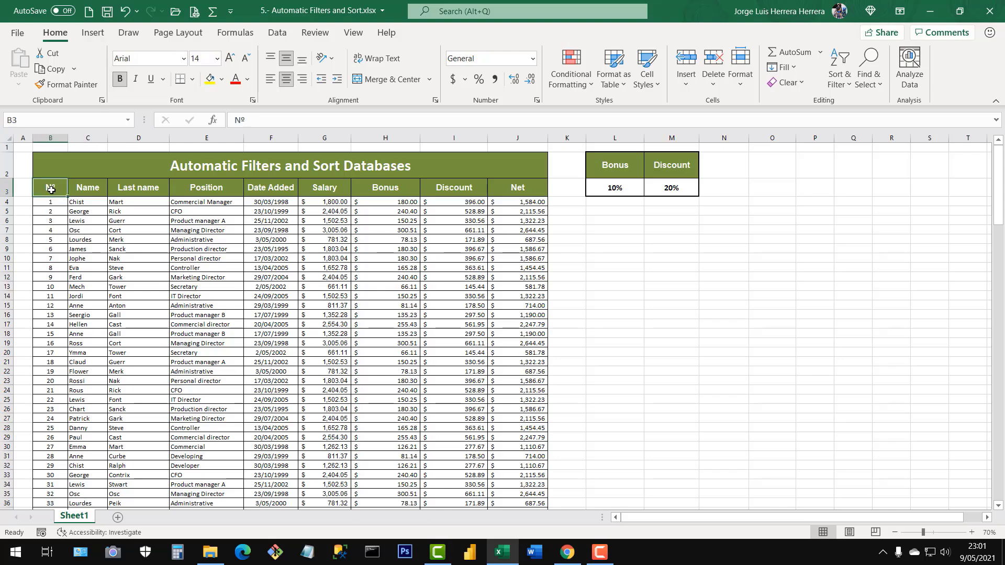
{"action": "key", "text": "ctrl+shift+Right"}
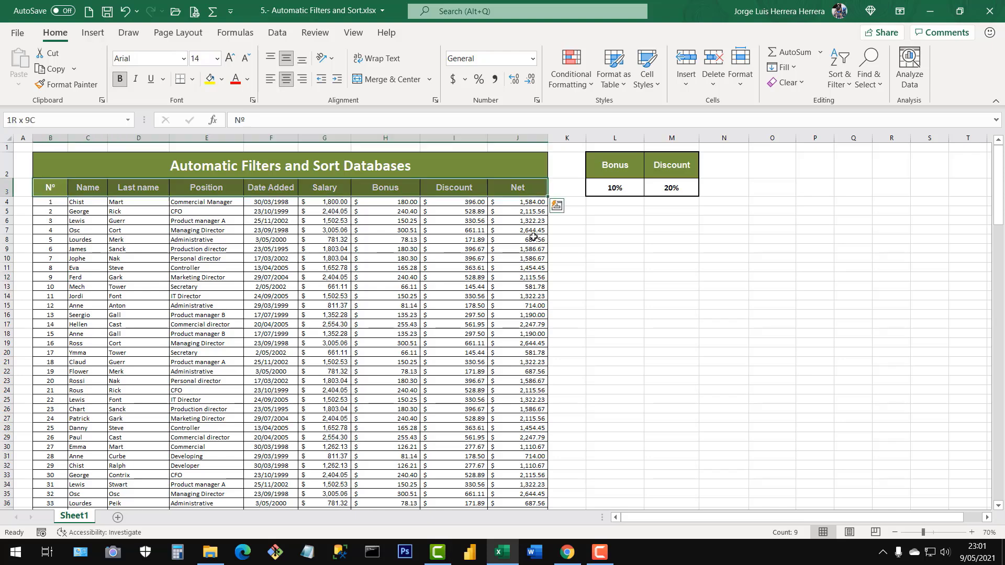
{"action": "key", "text": "ctrl+shift+Down"}
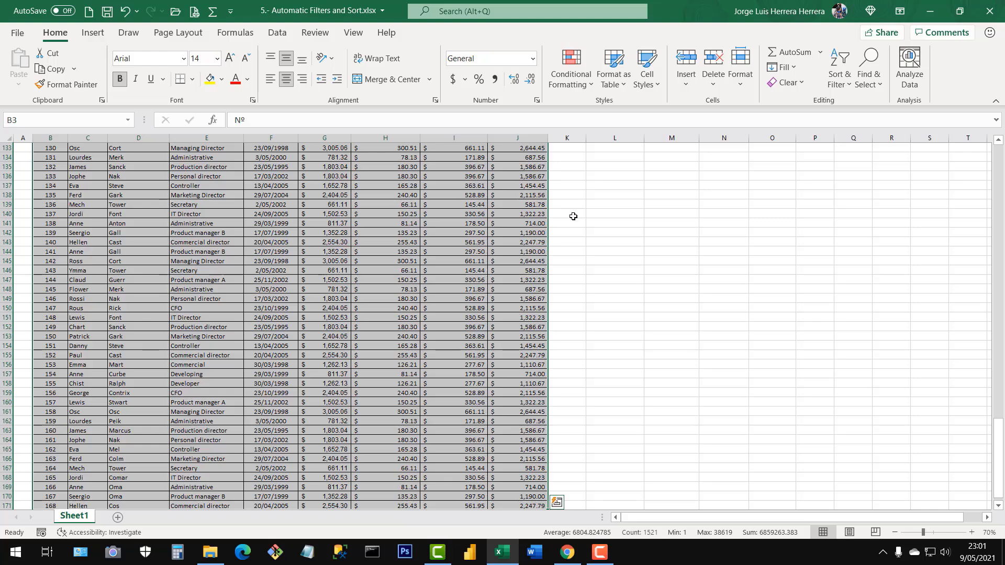
{"action": "scroll", "coordinate": [326, 353], "scroll_direction": "up", "scroll_amount": 3}
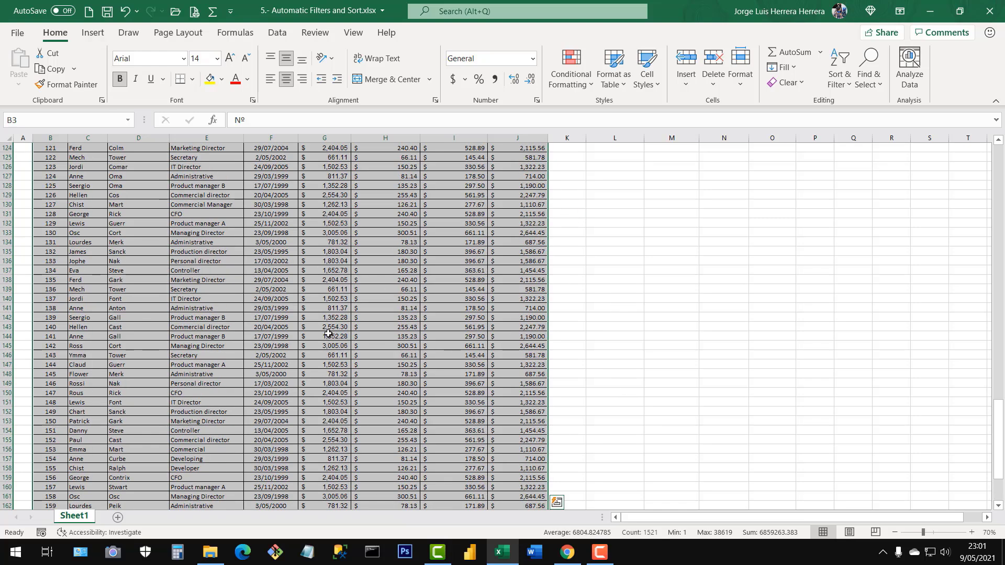
{"action": "left_click", "coordinate": [330, 334]}
{"action": "key", "text": "ctrl+Up"}
{"action": "key", "text": "ctrl+Up"}
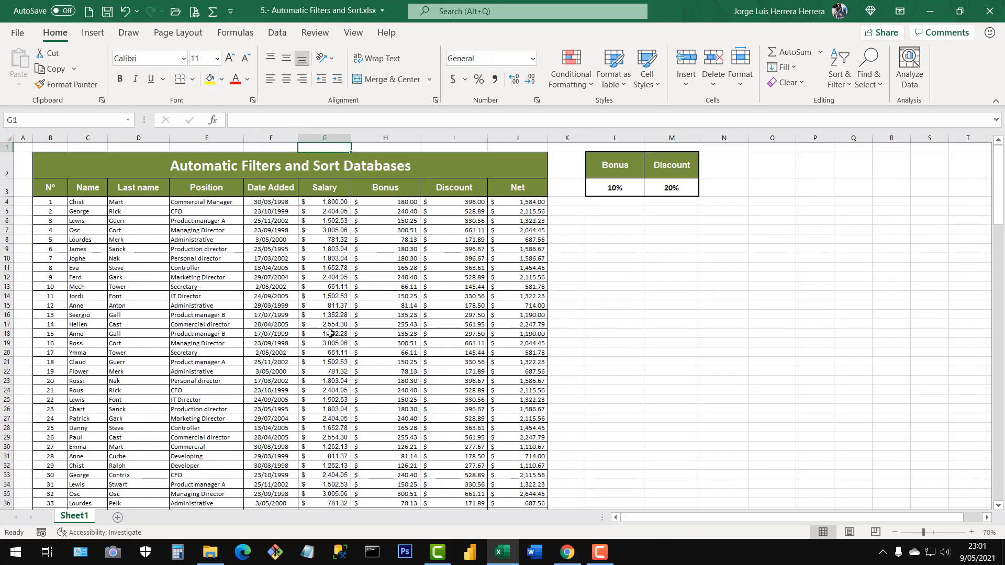
{"action": "left_click", "coordinate": [269, 316]}
{"action": "left_click", "coordinate": [280, 268]}
{"action": "left_click", "coordinate": [325, 369]}
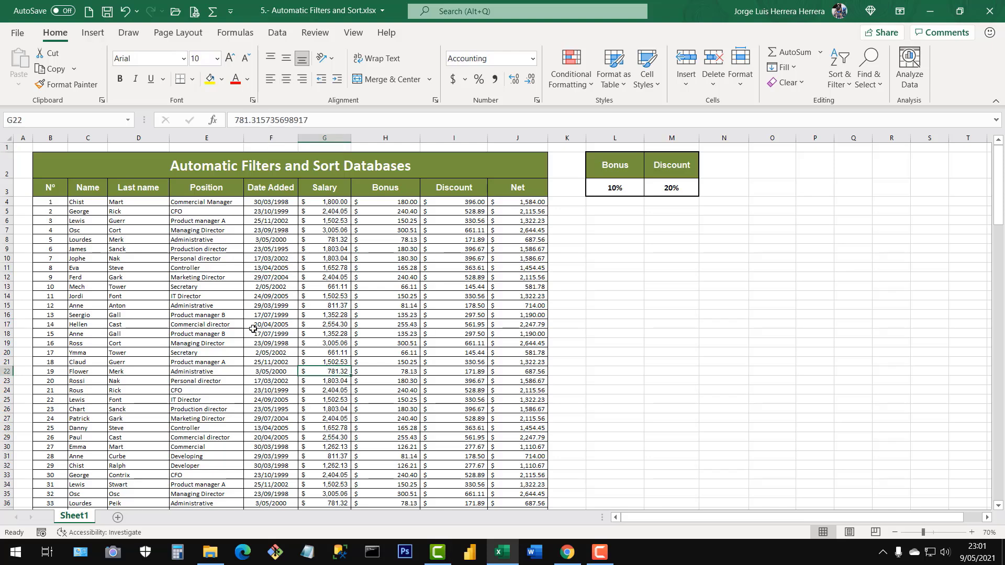
{"action": "left_click", "coordinate": [254, 327]}
{"action": "left_click", "coordinate": [359, 332]}
{"action": "left_click", "coordinate": [261, 325]}
{"action": "left_click", "coordinate": [357, 336]}
{"action": "left_click", "coordinate": [335, 379]}
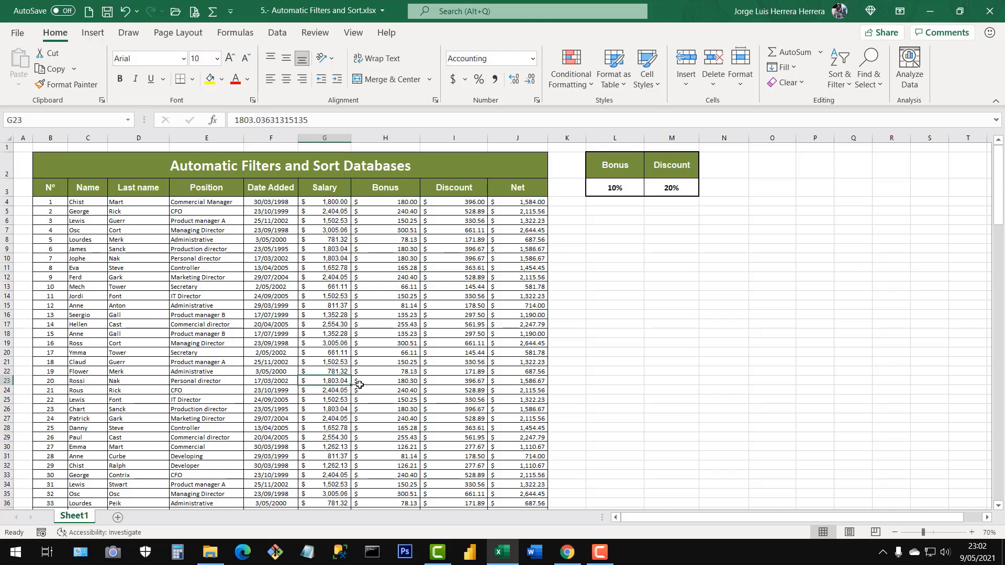
{"action": "key", "text": "ctrl+a"}
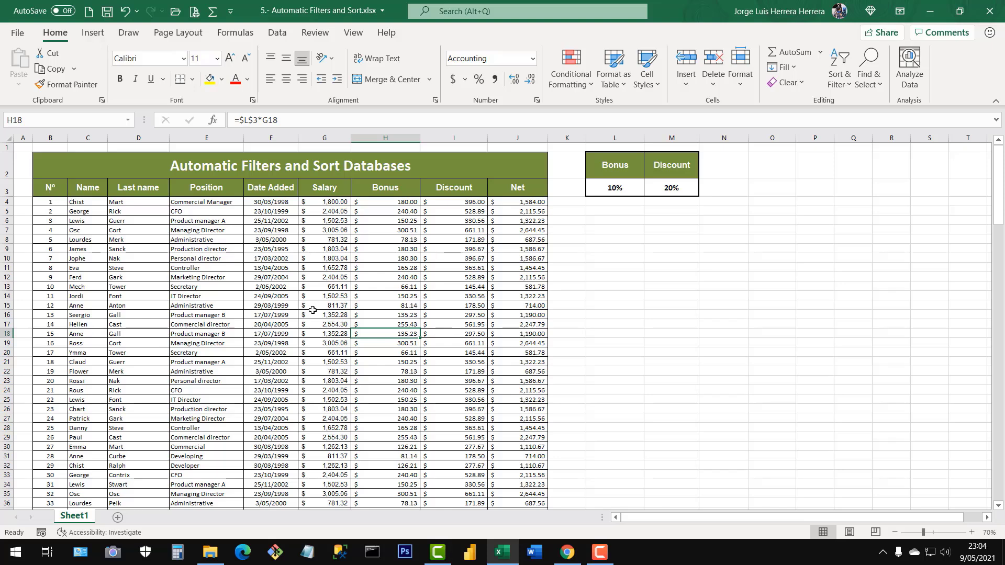
Select the header row B3:J3, from Nº to Net, and turn on automatic filters for it.
{"action": "left_click", "coordinate": [57, 191]}
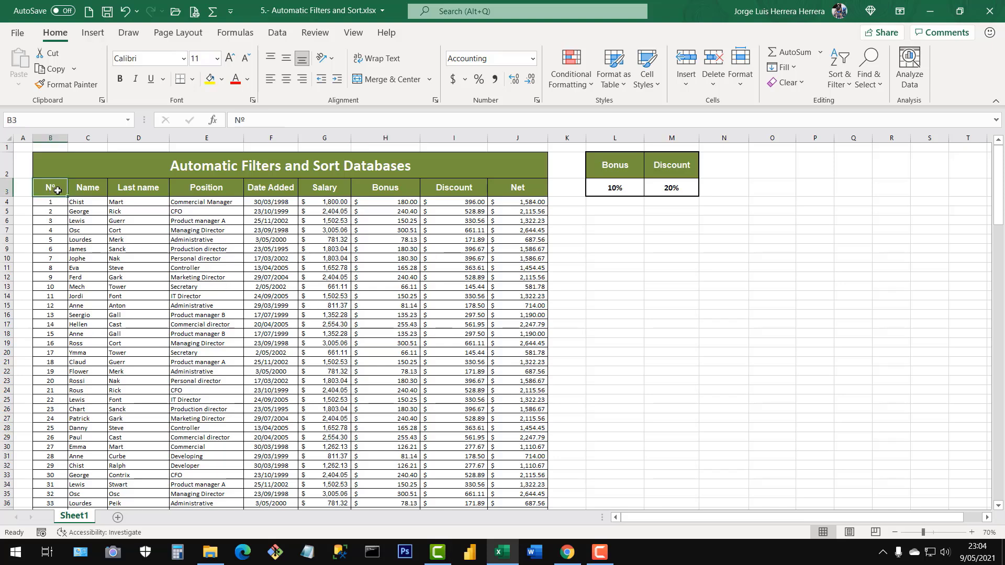
{"action": "left_click_drag", "start_coordinate": [58, 190], "coordinate": [527, 191]}
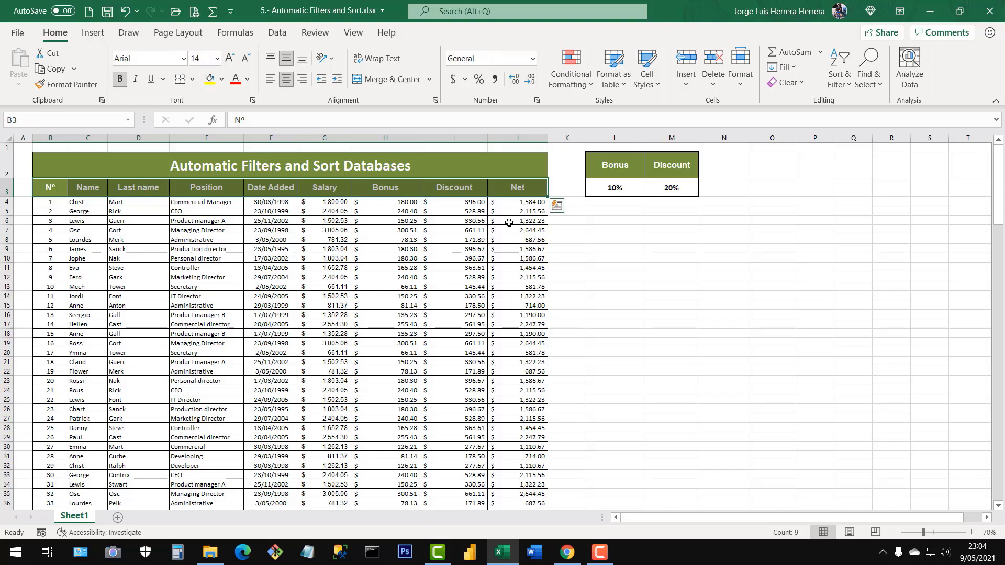
{"action": "left_click", "coordinate": [338, 170]}
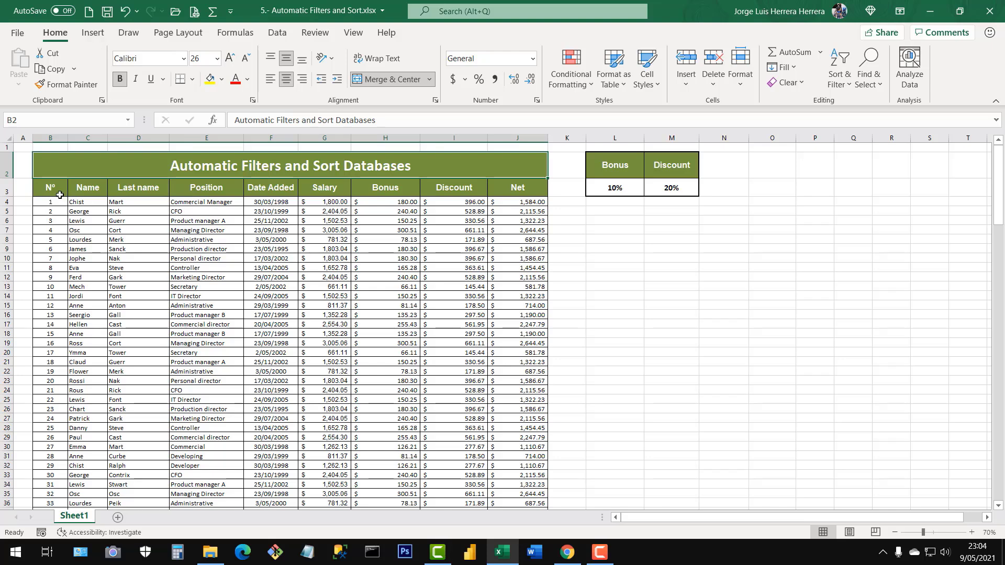
{"action": "left_click_drag", "start_coordinate": [52, 193], "coordinate": [501, 193]}
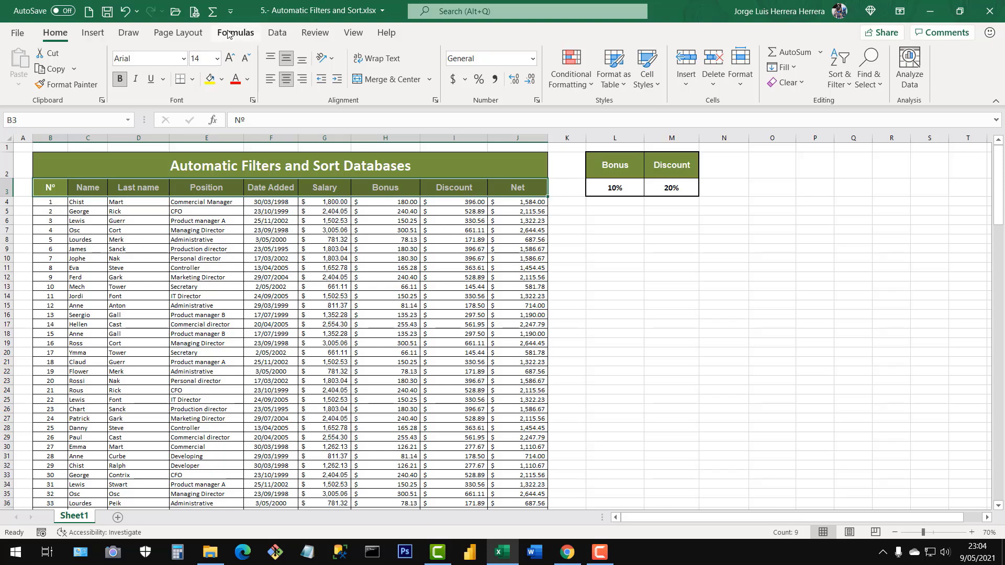
{"action": "left_click", "coordinate": [283, 33]}
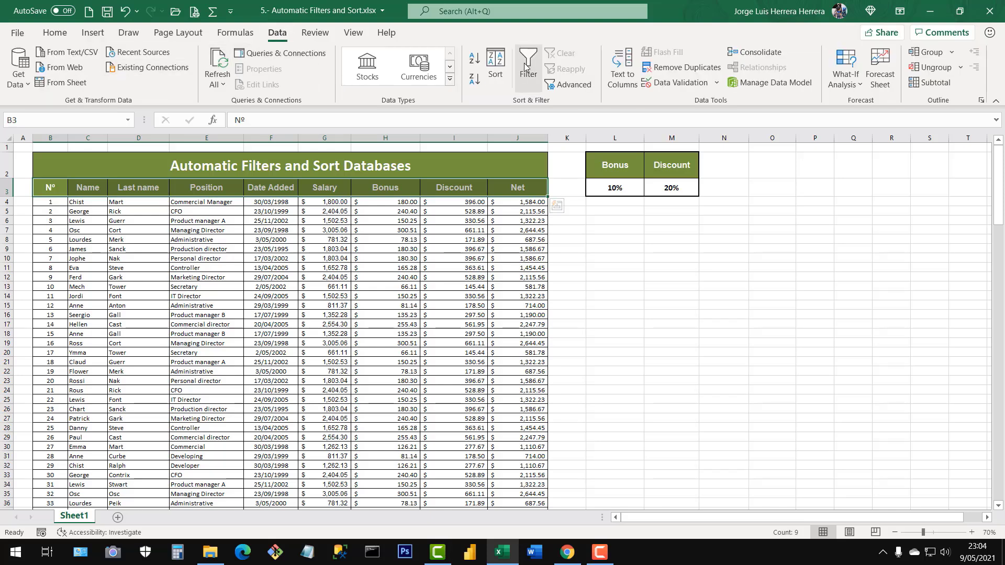
{"action": "left_click", "coordinate": [526, 69]}
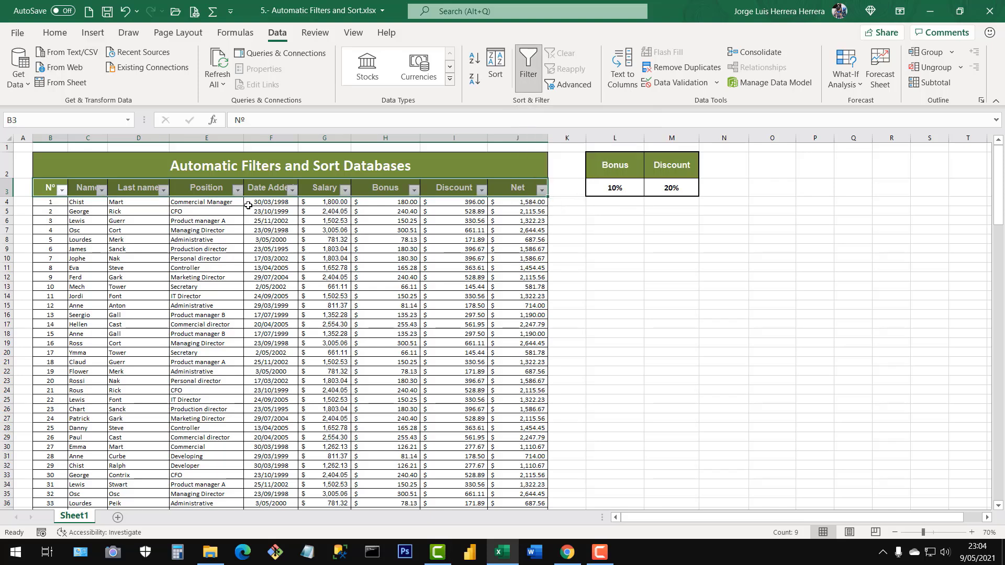
{"action": "left_click", "coordinate": [324, 324]}
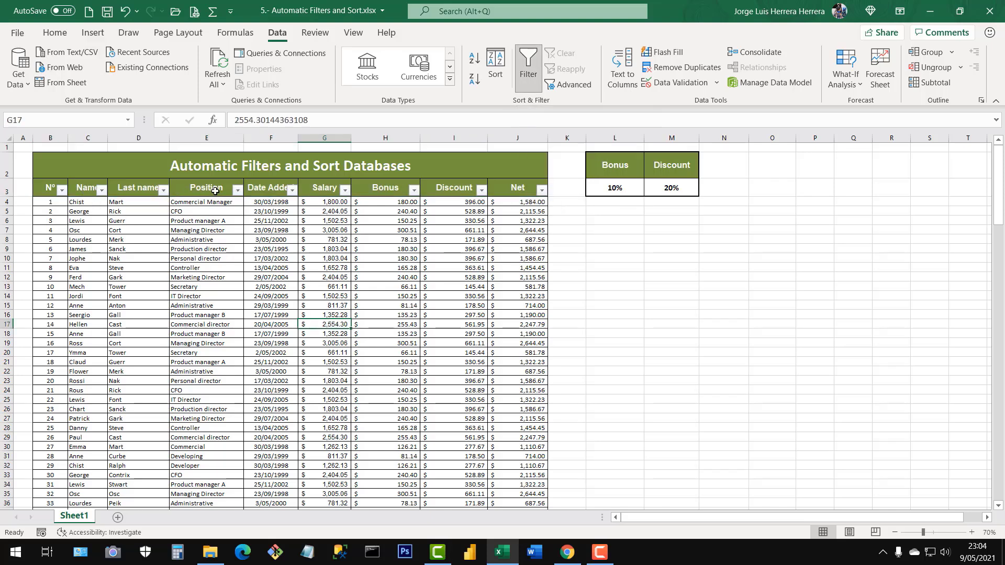
Open and close the filter lists of the Net, Discount and Bonus columns to look at their options.
{"action": "left_click", "coordinate": [542, 191]}
{"action": "left_click", "coordinate": [541, 192]}
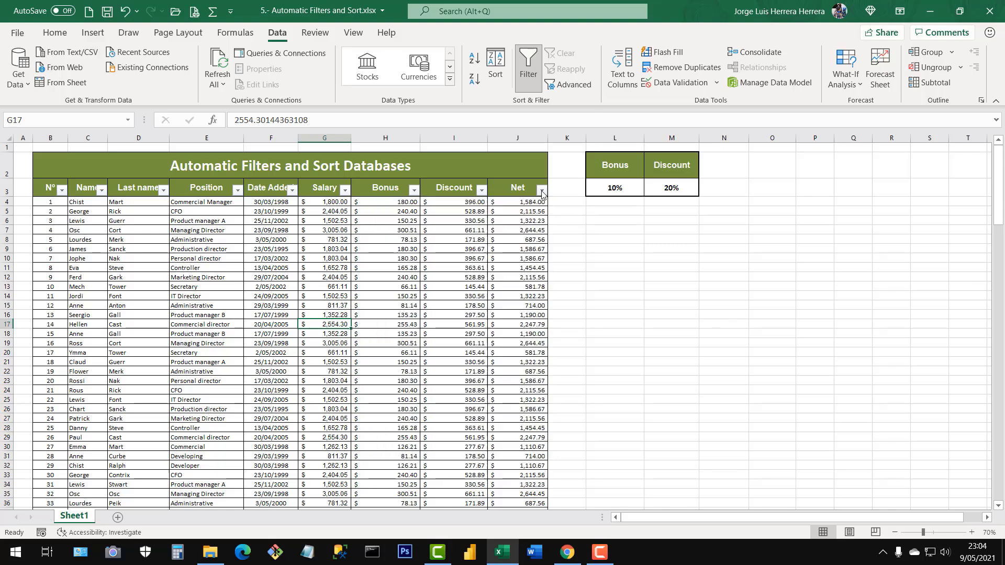
{"action": "left_click", "coordinate": [481, 191]}
{"action": "left_click", "coordinate": [481, 192]}
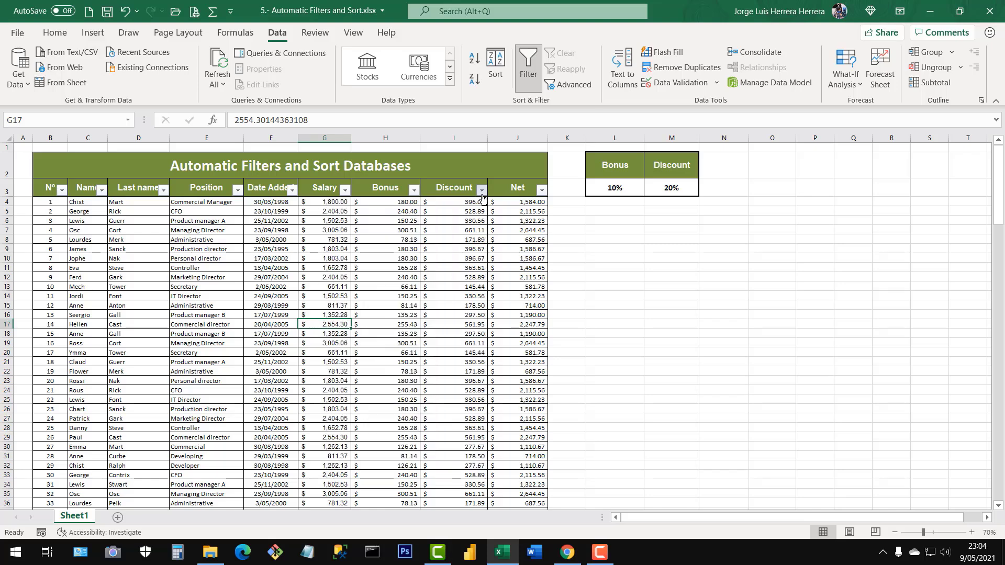
{"action": "left_click", "coordinate": [413, 191]}
{"action": "left_click", "coordinate": [414, 191]}
Select the header row B3:J3 again and turn its automatic filters off.
{"action": "left_click", "coordinate": [52, 186]}
{"action": "left_click_drag", "start_coordinate": [133, 185], "coordinate": [516, 186]}
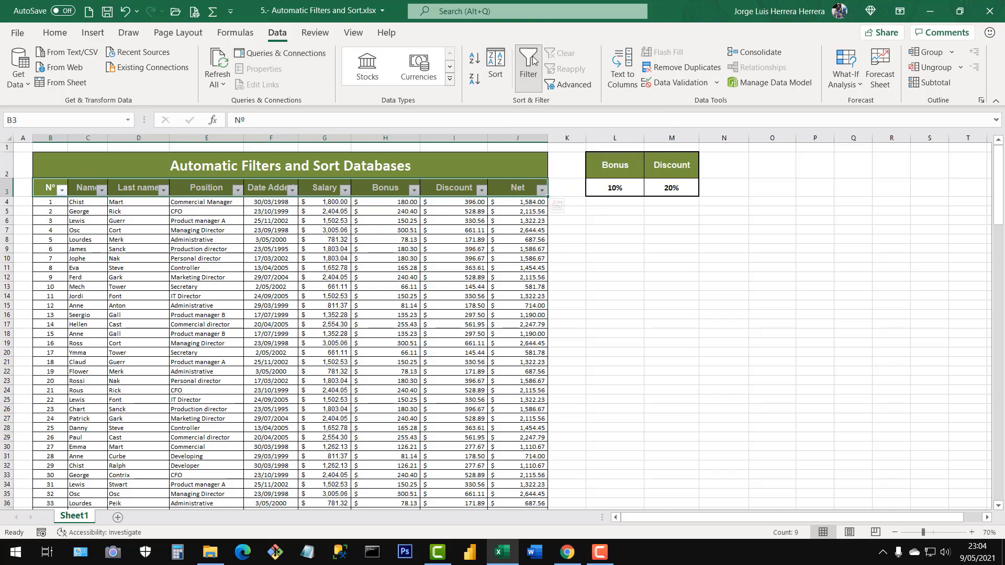
{"action": "left_click", "coordinate": [528, 68]}
{"action": "left_click", "coordinate": [471, 335]}
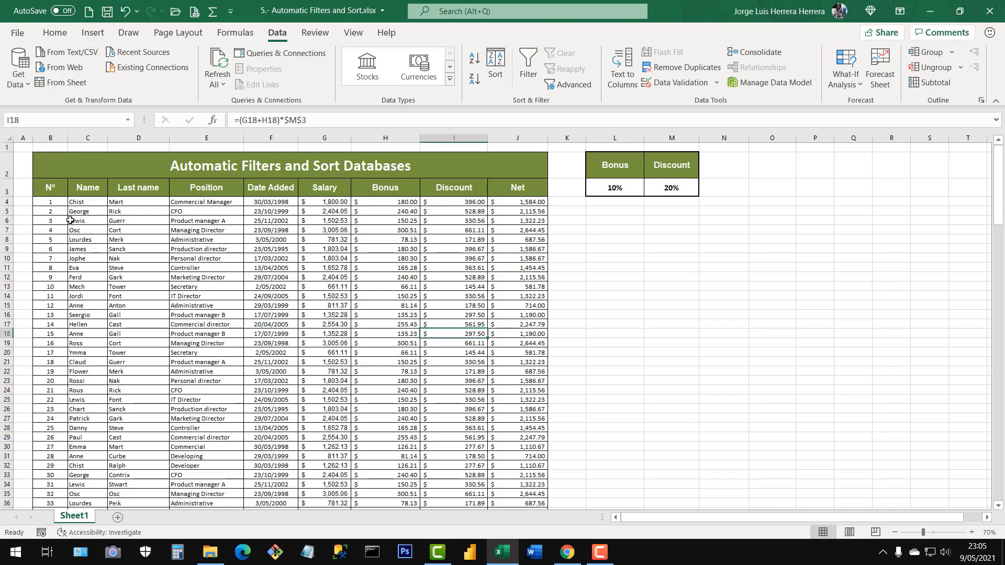
Reselect headers B3:J3 and apply the Filter option from the Sort & Filter command.
{"action": "left_click_drag", "start_coordinate": [45, 192], "coordinate": [518, 191]}
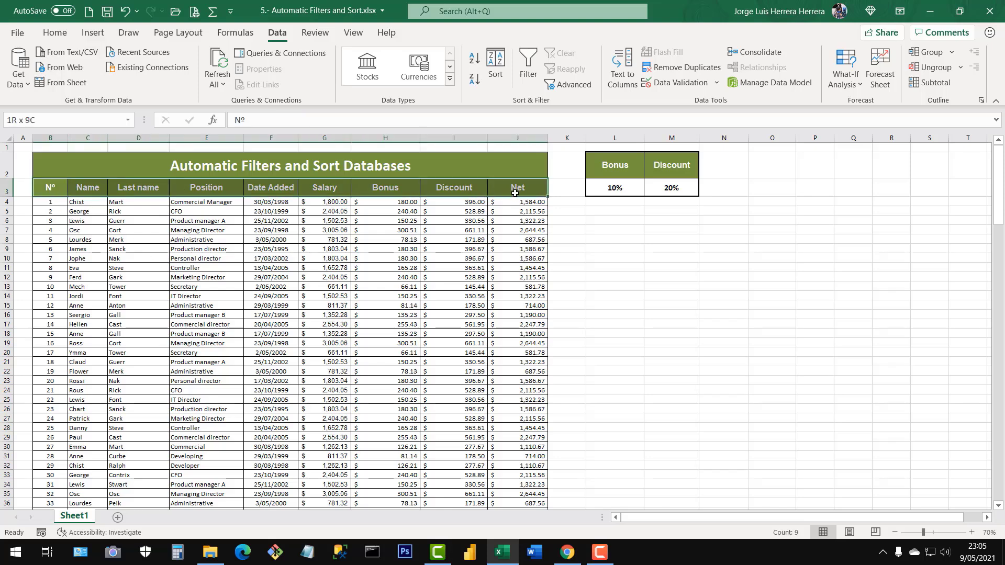
{"action": "left_click", "coordinate": [526, 192]}
{"action": "left_click_drag", "start_coordinate": [47, 192], "coordinate": [518, 191]}
{"action": "left_click", "coordinate": [55, 32]}
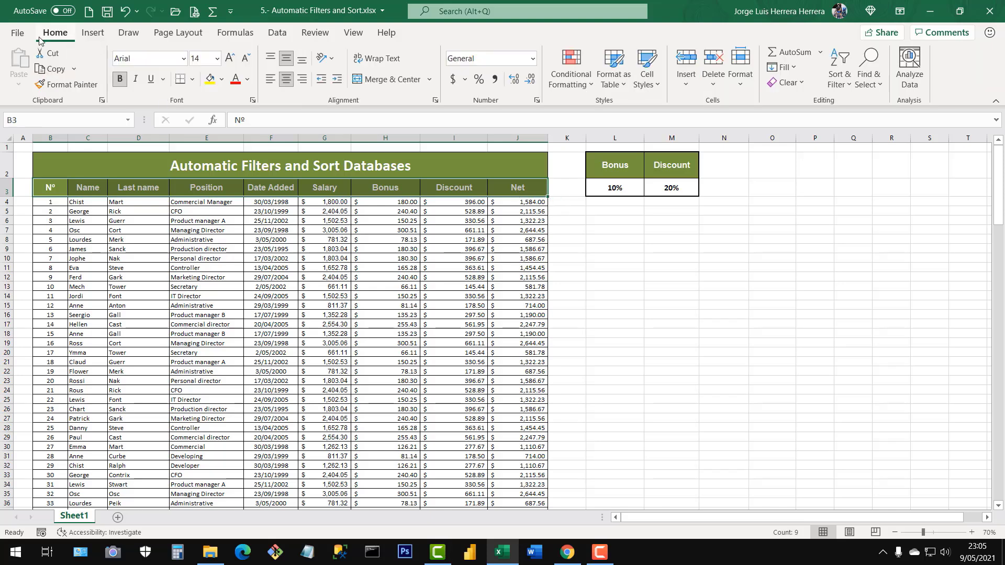
{"action": "left_click", "coordinate": [842, 82]}
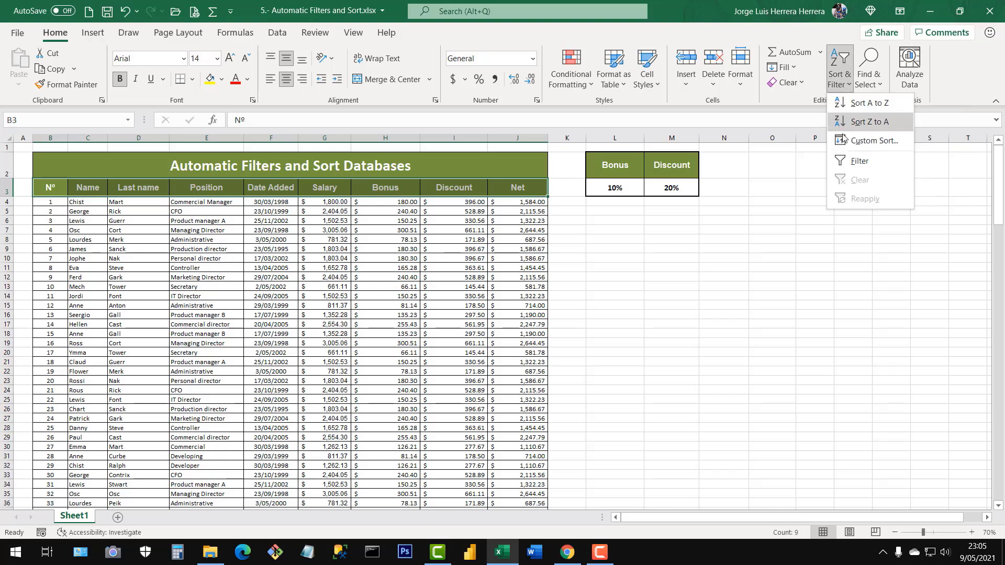
{"action": "left_click", "coordinate": [843, 164]}
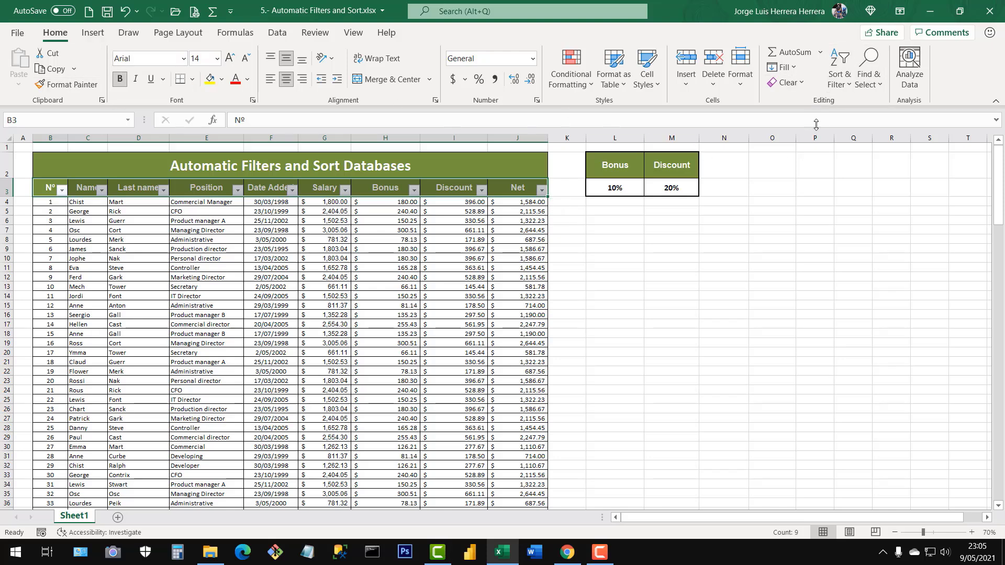
Remove the filters from the header row with the Sort & Filter command's Filter option.
{"action": "left_click", "coordinate": [844, 88]}
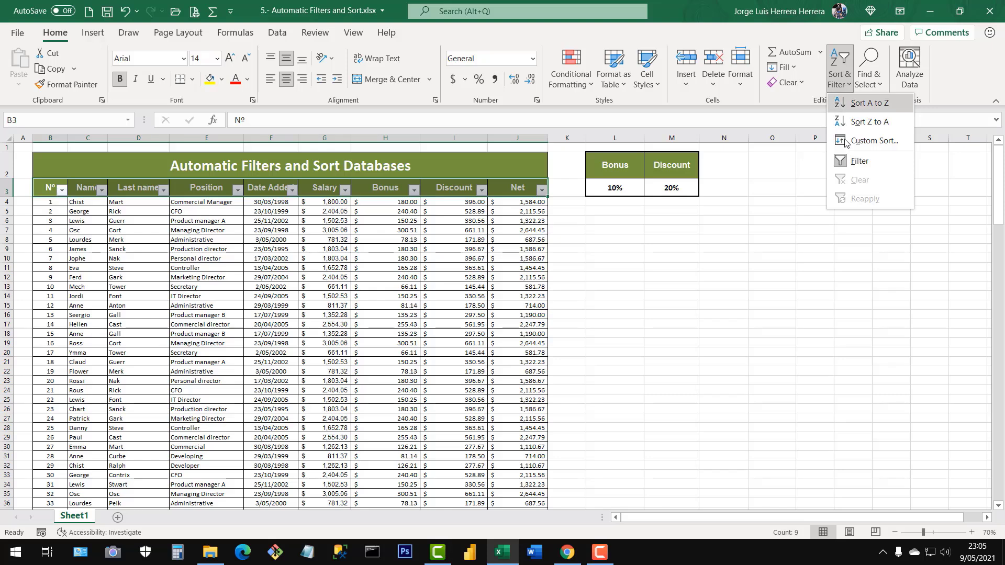
{"action": "left_click", "coordinate": [841, 166]}
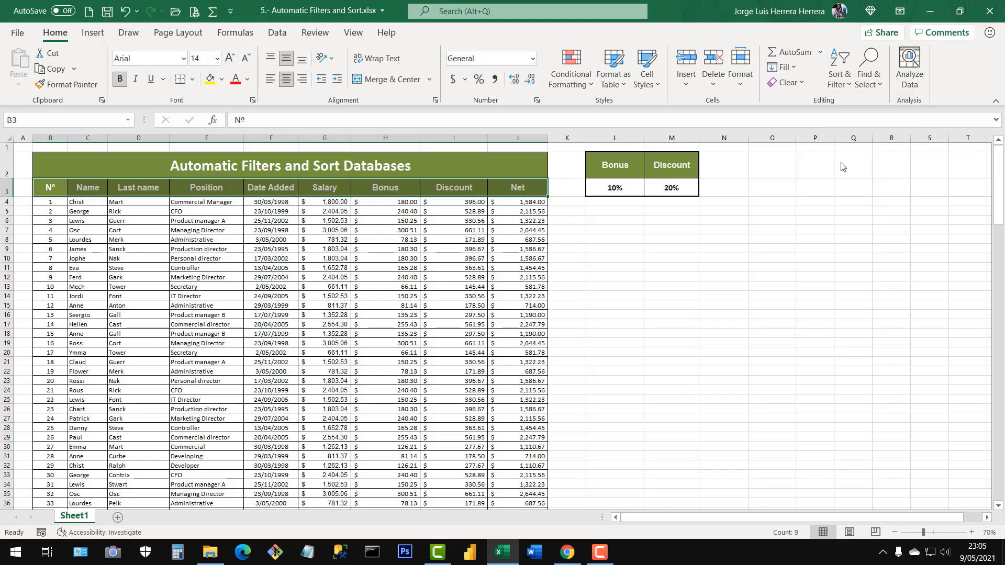
{"action": "left_click", "coordinate": [385, 324]}
{"action": "left_click", "coordinate": [277, 32]}
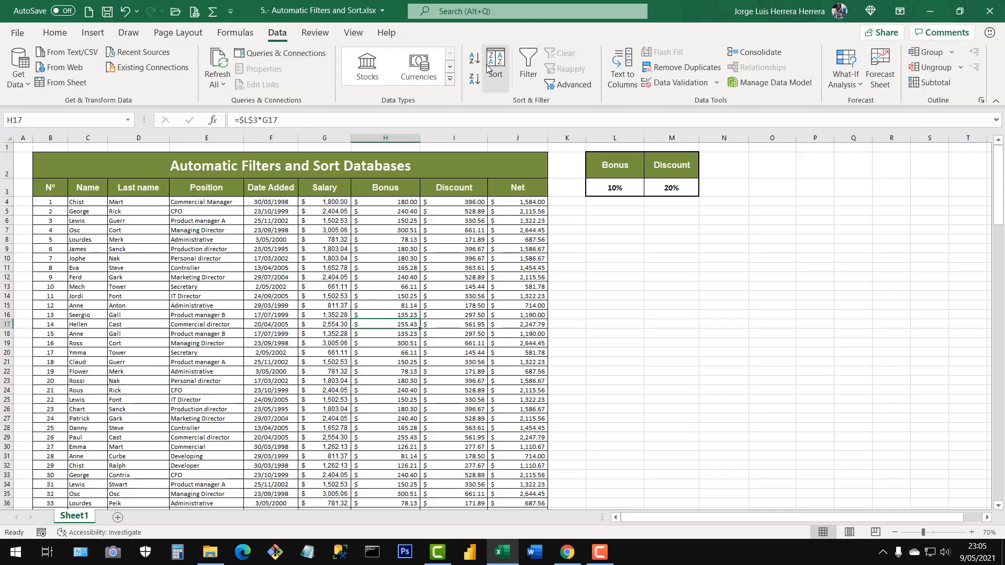
{"action": "key", "text": "Up"}
{"action": "key", "text": "Up"}
{"action": "key", "text": "Left"}
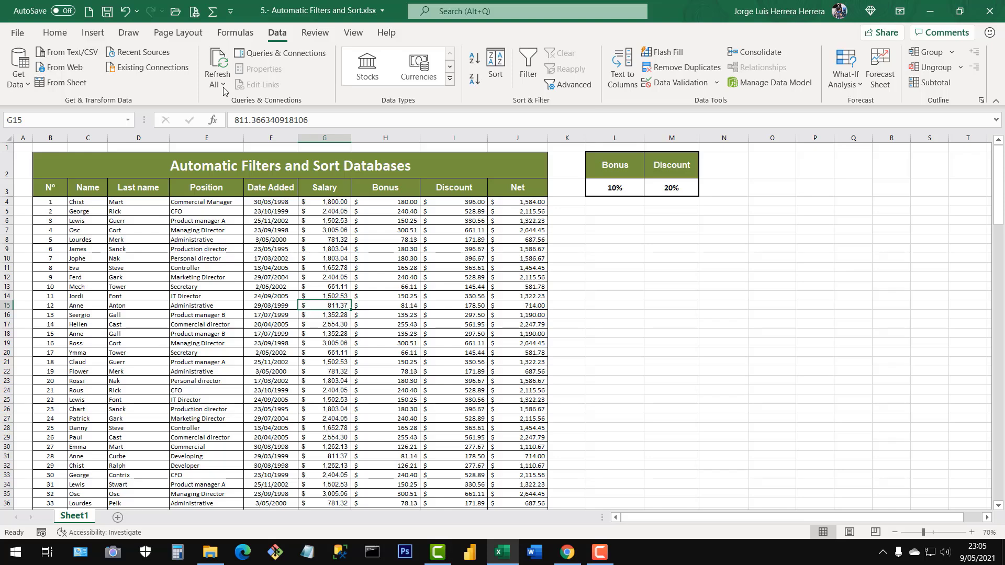
{"action": "left_click", "coordinate": [56, 33]}
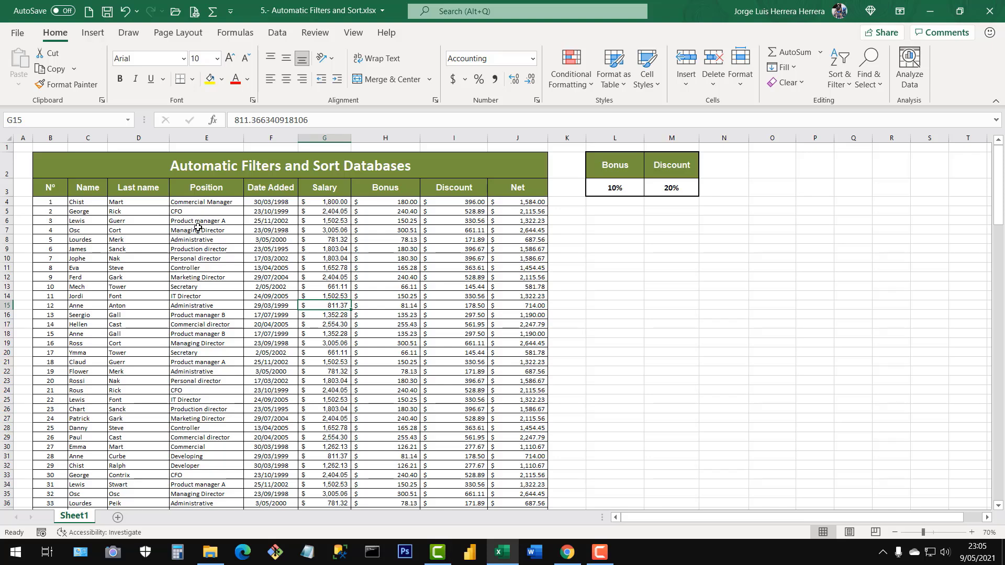
{"action": "key", "text": "Right"}
{"action": "key", "text": "Left"}
{"action": "key", "text": "Left"}
{"action": "key", "text": "Right"}
{"action": "key", "text": "Right"}
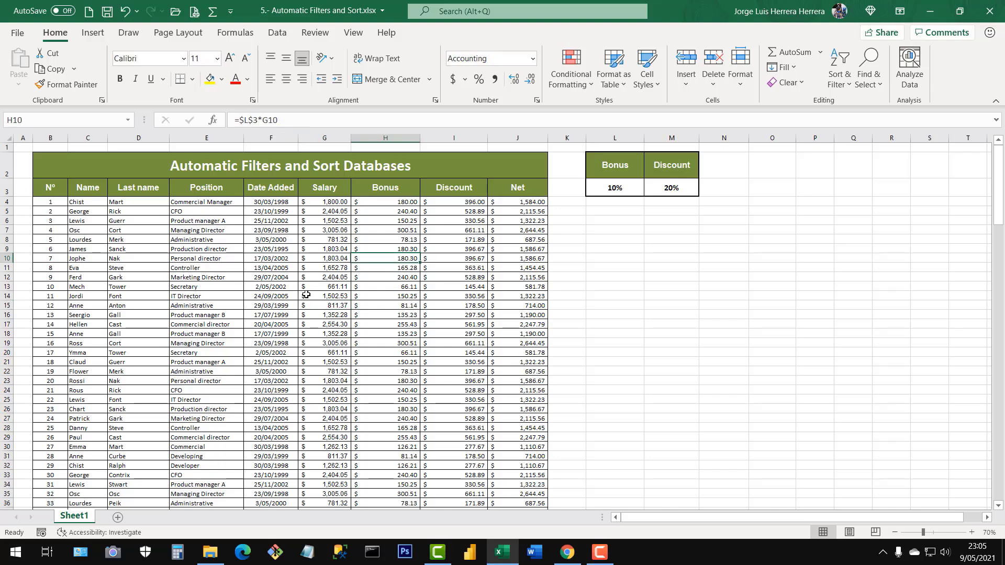
{"action": "key", "text": "Right"}
{"action": "key", "text": "Up"}
{"action": "key", "text": "Left"}
{"action": "key", "text": "Left"}
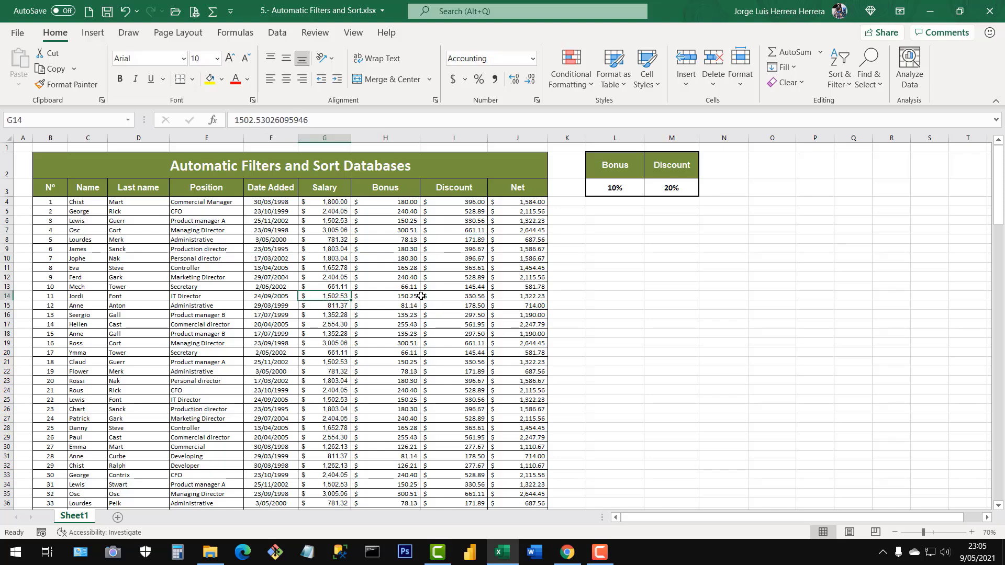
{"action": "left_click", "coordinate": [455, 314]}
{"action": "left_click", "coordinate": [723, 351]}
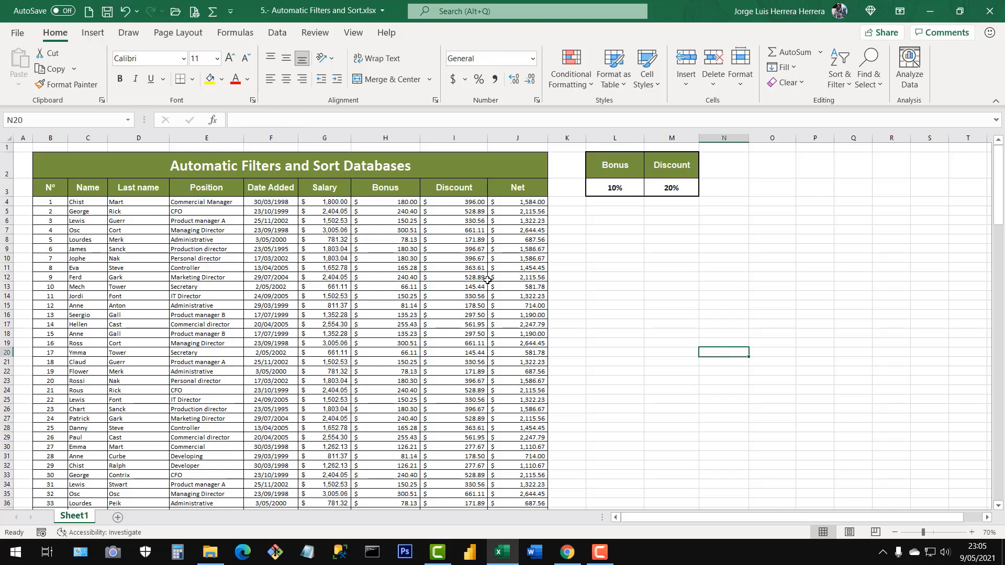
Select cell H11 inside the employee table and toggle the table's automatic filters on, off and on again.
{"action": "left_click", "coordinate": [258, 277]}
{"action": "left_click", "coordinate": [272, 240]}
{"action": "left_click", "coordinate": [386, 267]}
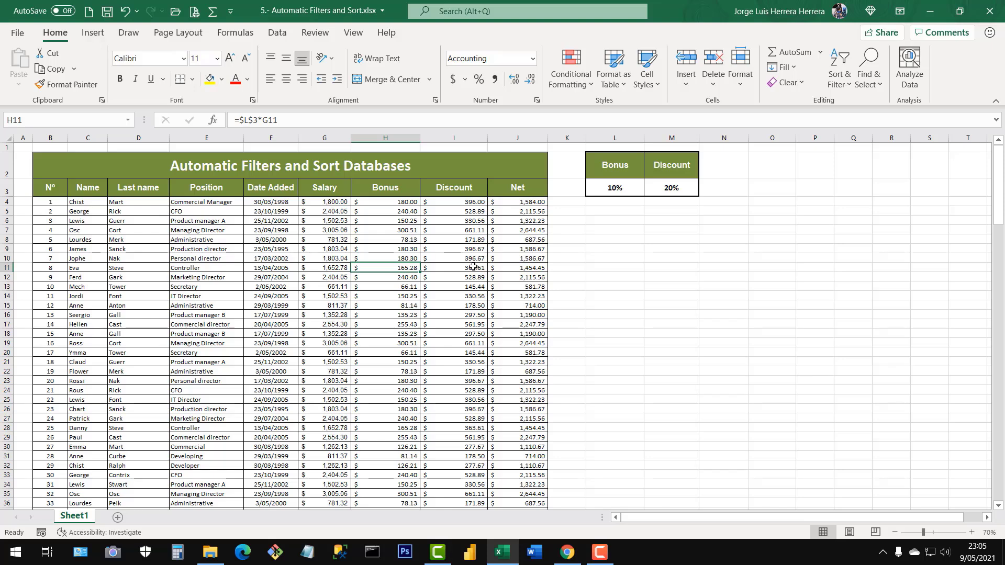
{"action": "key", "text": "ctrl+shift+l"}
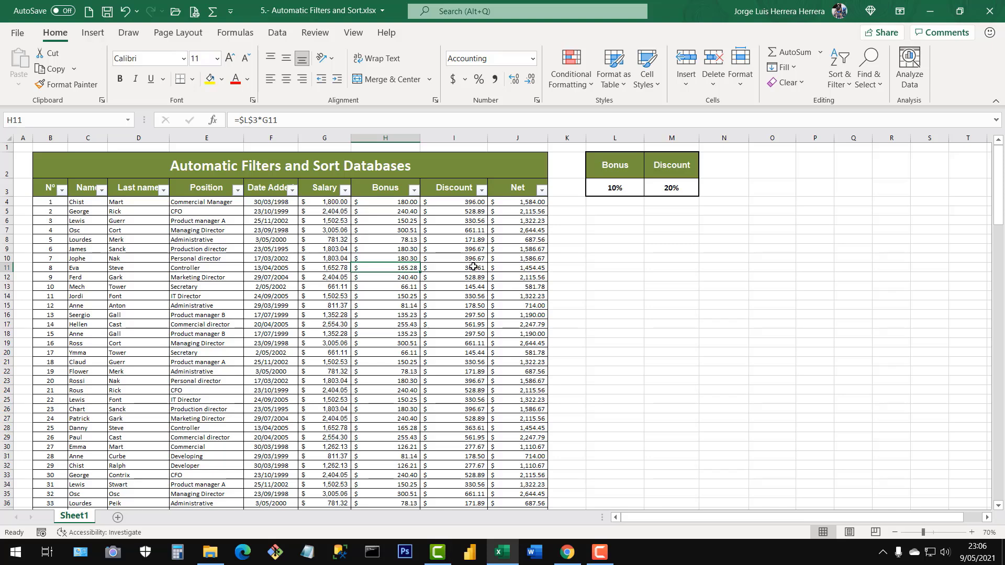
{"action": "key", "text": "ctrl+shift+l"}
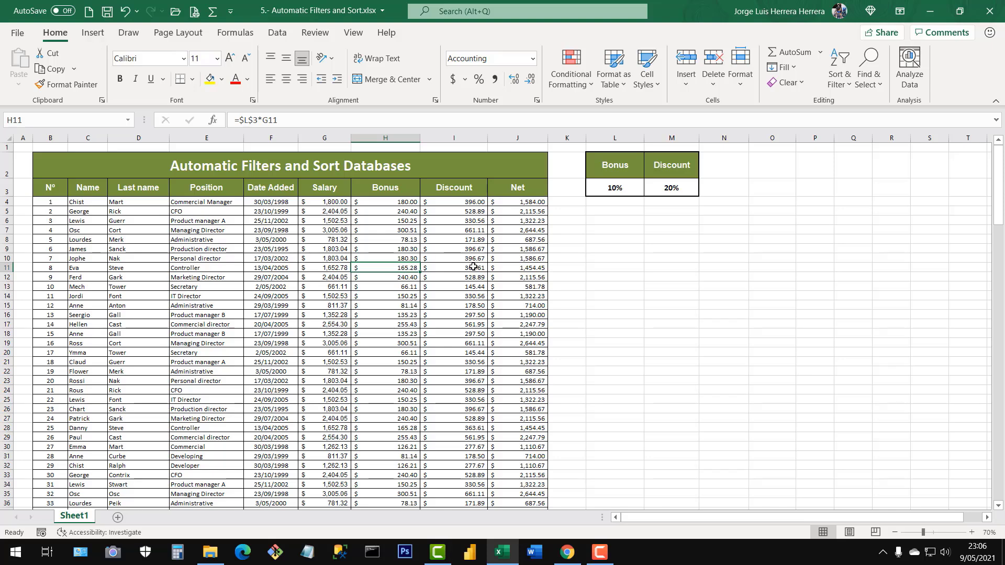
{"action": "key", "text": "ctrl+shift+l"}
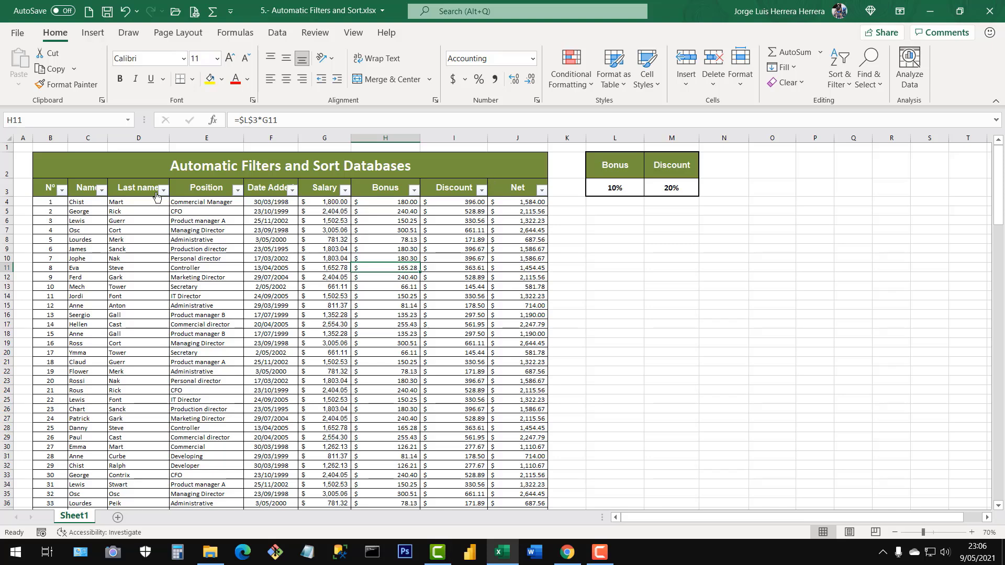
Select header row B3:J3, move to data cell H13 and turn the table's automatic filters off from there.
{"action": "left_click", "coordinate": [49, 187]}
{"action": "left_click_drag", "start_coordinate": [103, 188], "coordinate": [528, 190]}
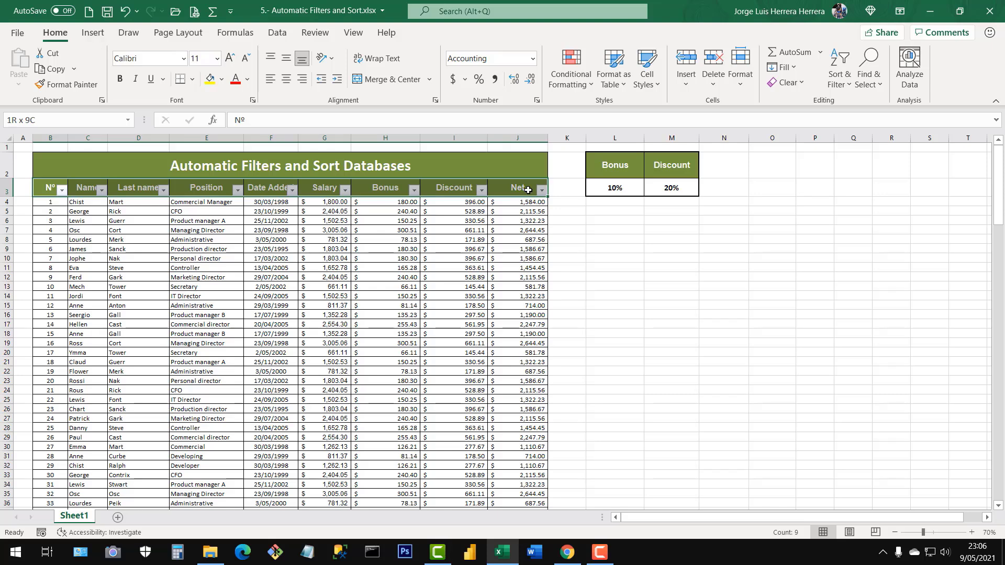
{"action": "left_click", "coordinate": [389, 285]}
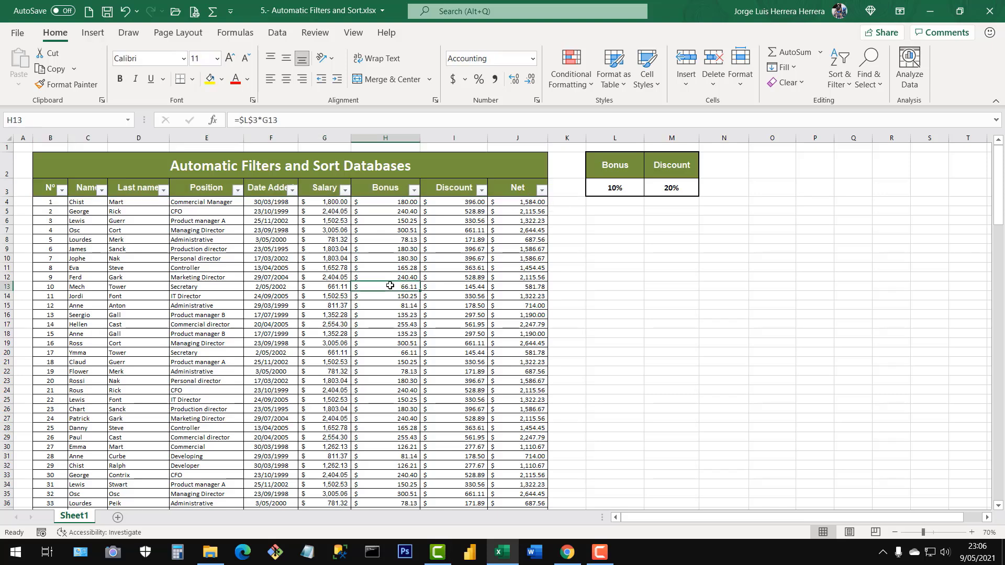
{"action": "key", "text": "ctrl+shift+l"}
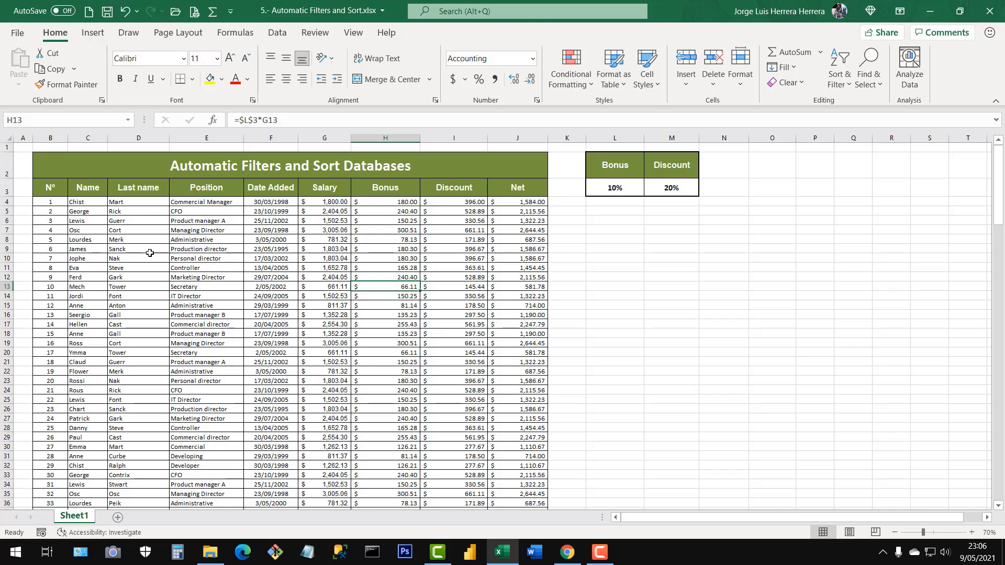
Select header row B3:J3, apply automatic filters to it and deselect the headers.
{"action": "left_click_drag", "start_coordinate": [53, 188], "coordinate": [515, 194]}
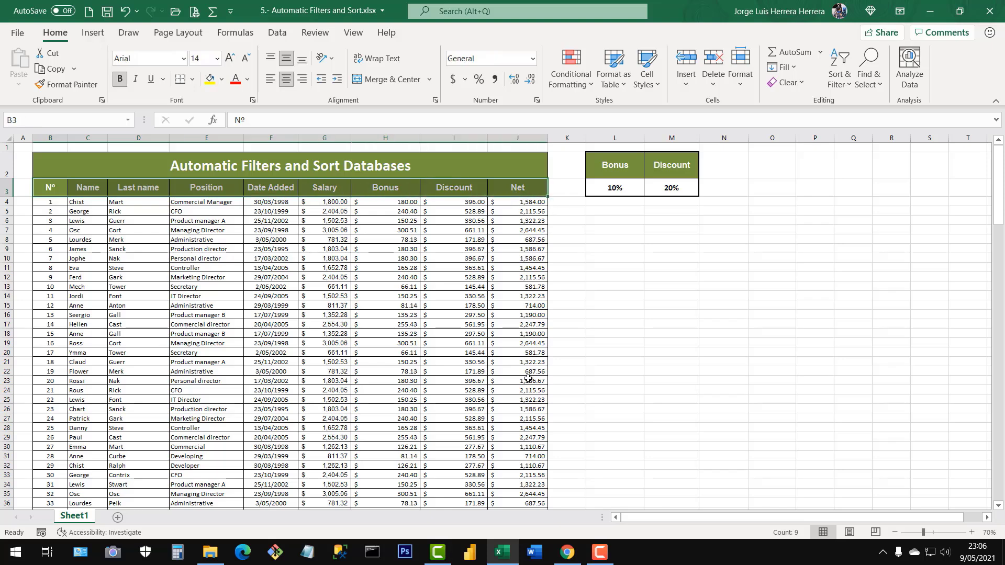
{"action": "key", "text": "ctrl+shift+l"}
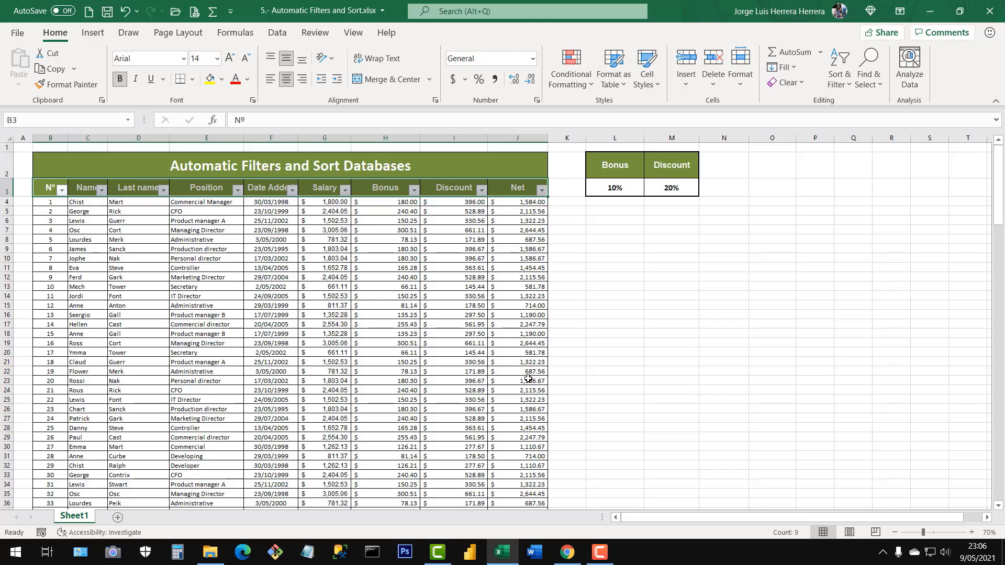
{"action": "left_click", "coordinate": [407, 300]}
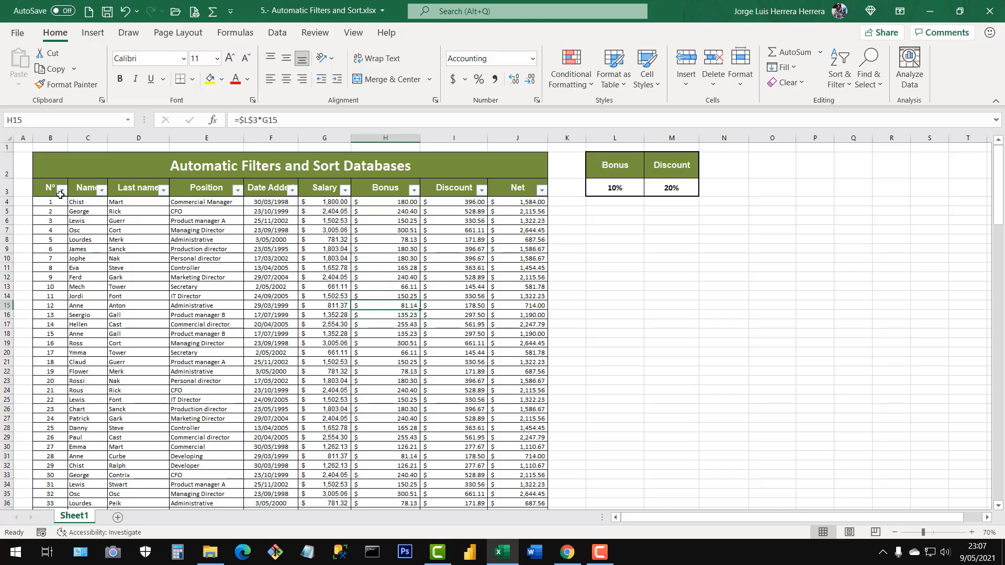
Review the numbering in the Nº column down to its last row and return to the top of the table.
{"action": "left_click", "coordinate": [50, 138]}
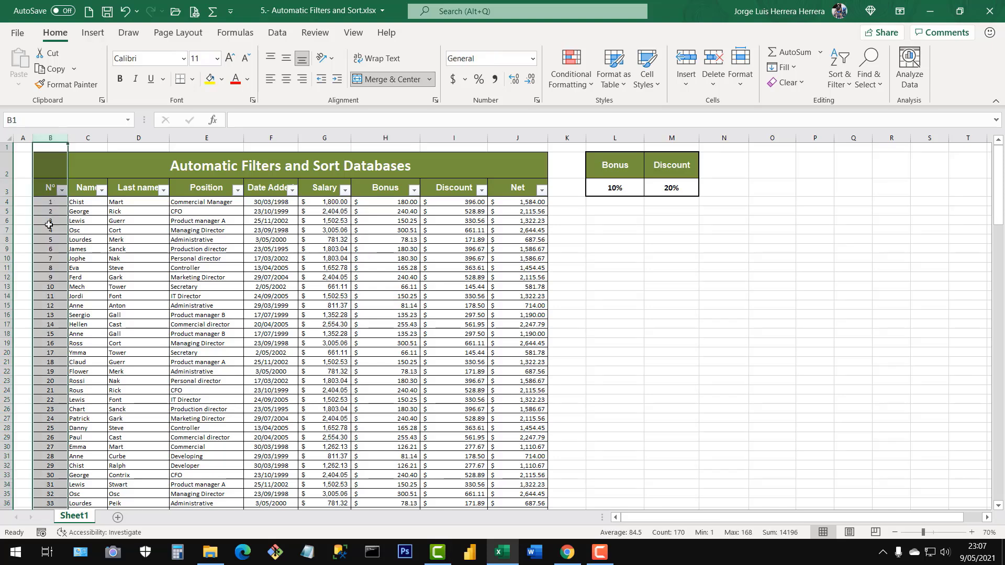
{"action": "left_click_drag", "start_coordinate": [50, 203], "coordinate": [52, 361]}
{"action": "left_click", "coordinate": [54, 359]}
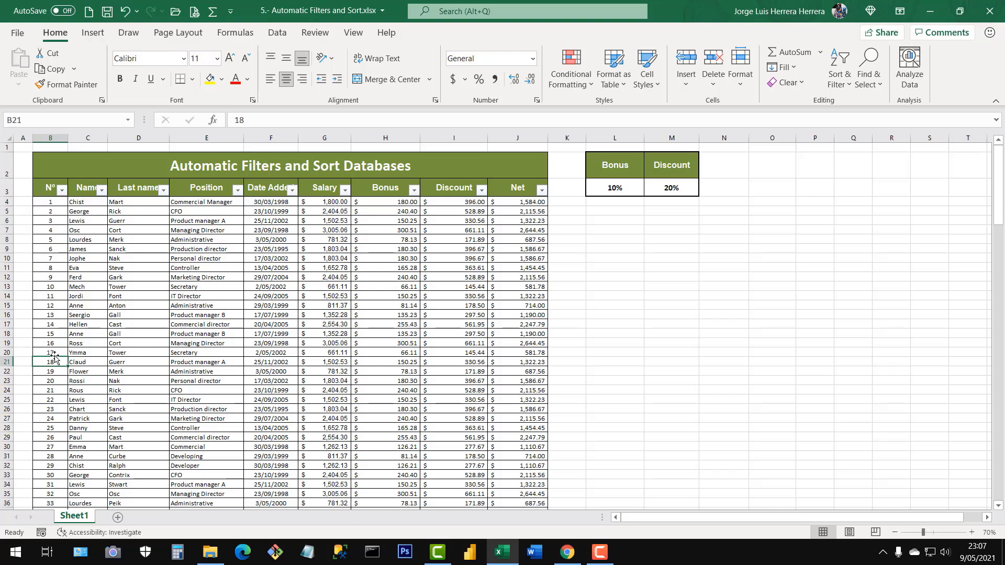
{"action": "key", "text": "ctrl+Down"}
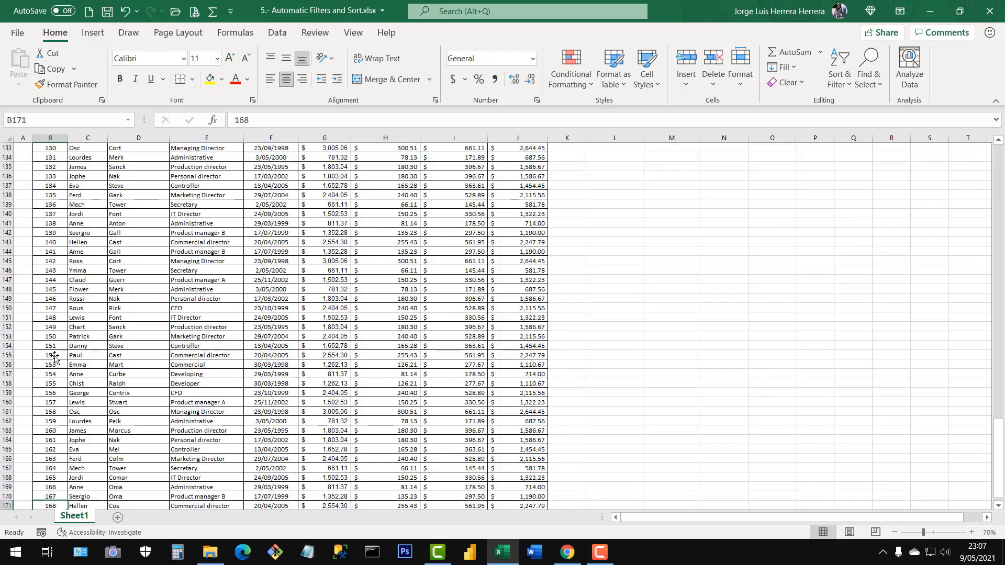
{"action": "key", "text": "ctrl+Up"}
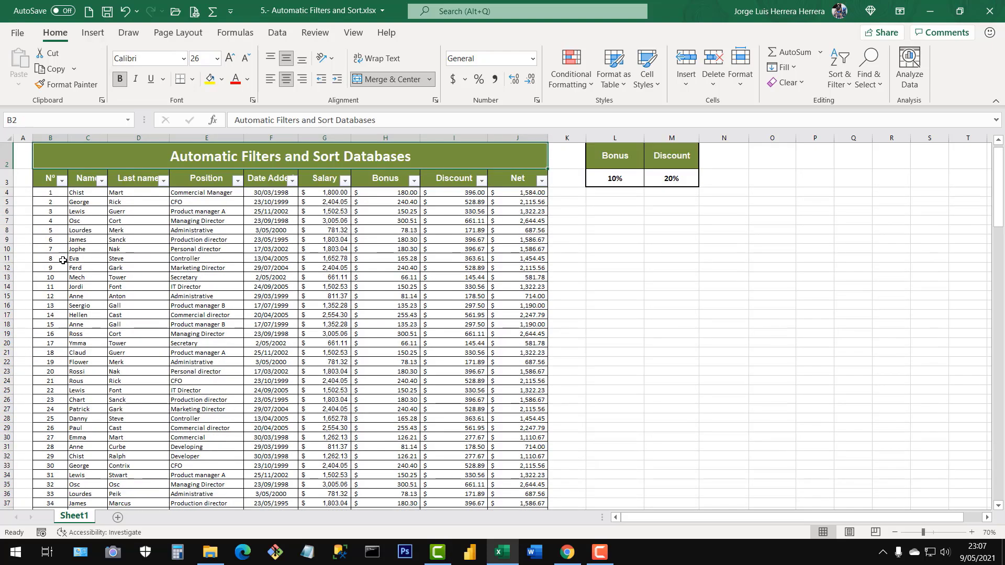
Sort the table by the Nº column from largest to smallest and check the reordered records.
{"action": "left_click", "coordinate": [62, 181]}
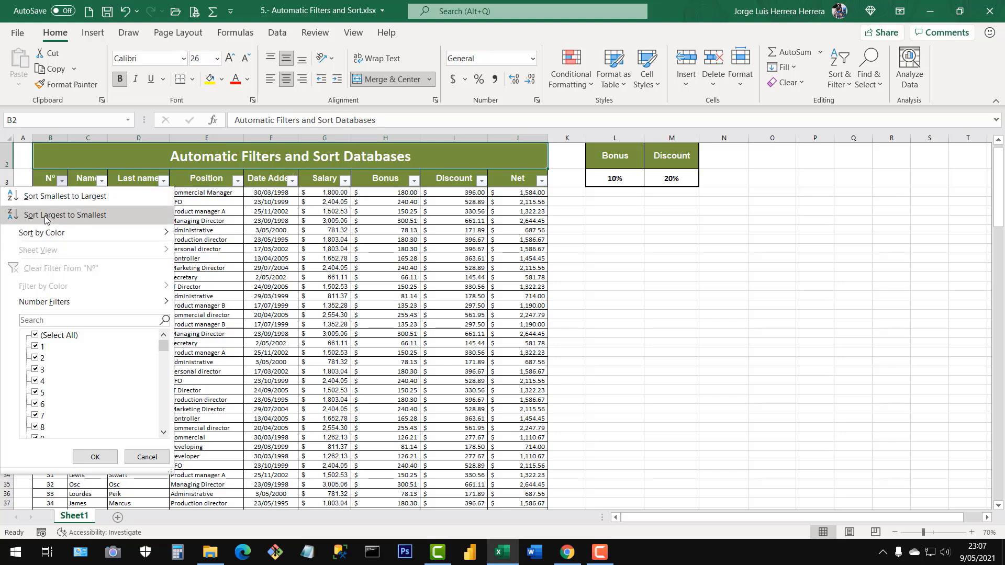
{"action": "left_click", "coordinate": [25, 219]}
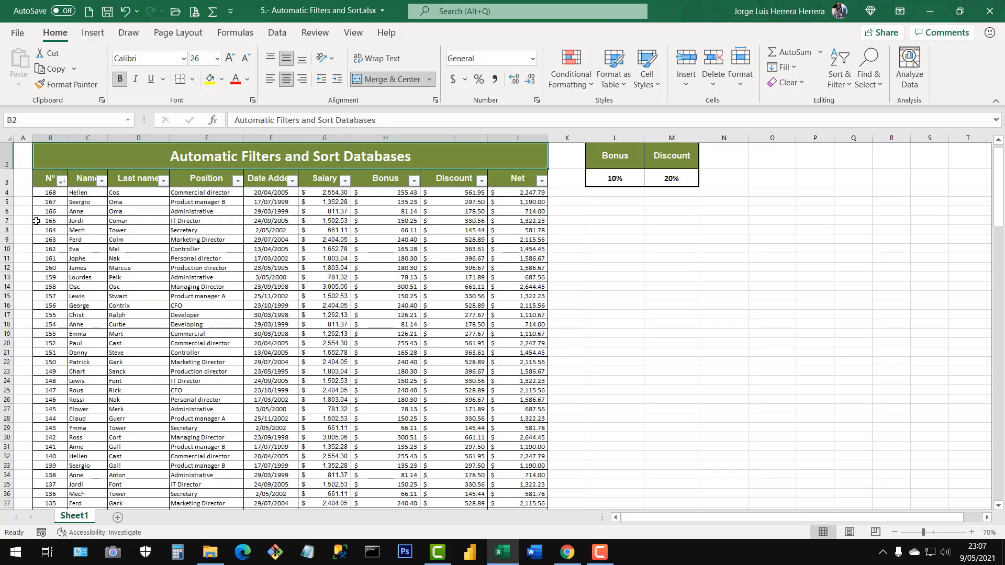
{"action": "left_click", "coordinate": [53, 195]}
{"action": "left_click_drag", "start_coordinate": [53, 199], "coordinate": [528, 195]}
{"action": "left_click_drag", "start_coordinate": [50, 192], "coordinate": [53, 373]}
{"action": "left_click", "coordinate": [131, 258]}
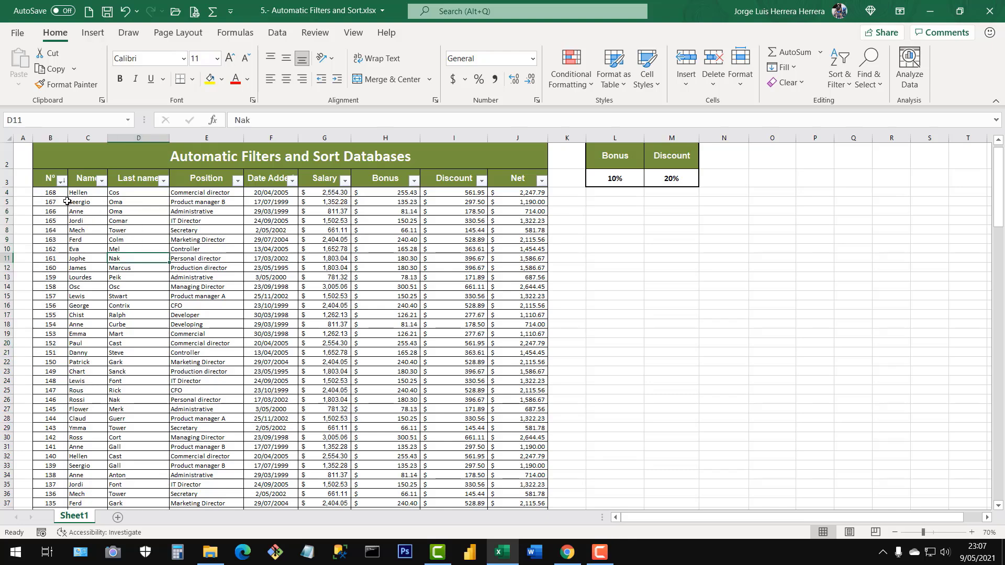
{"action": "left_click_drag", "start_coordinate": [53, 196], "coordinate": [47, 268]}
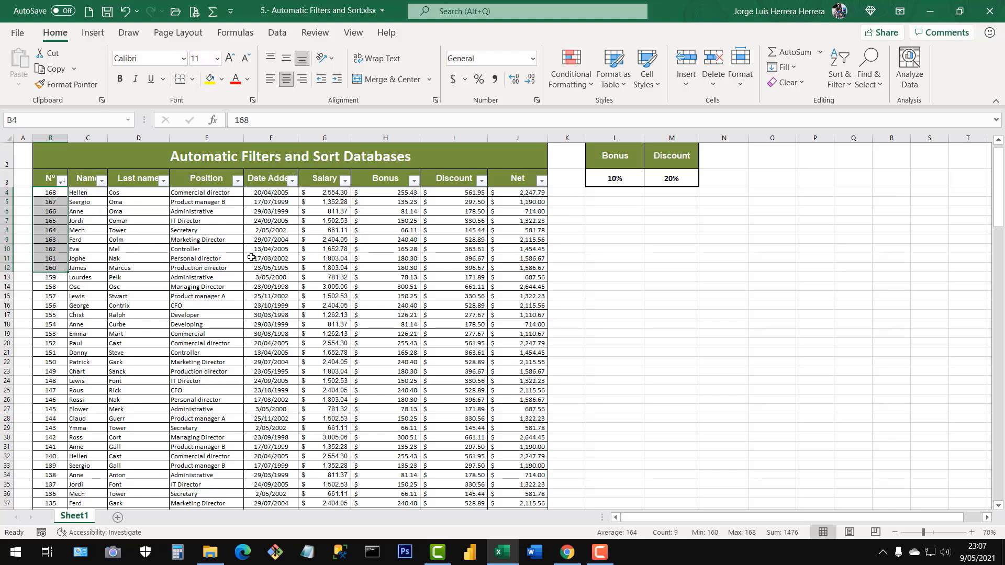
{"action": "left_click", "coordinate": [79, 209]}
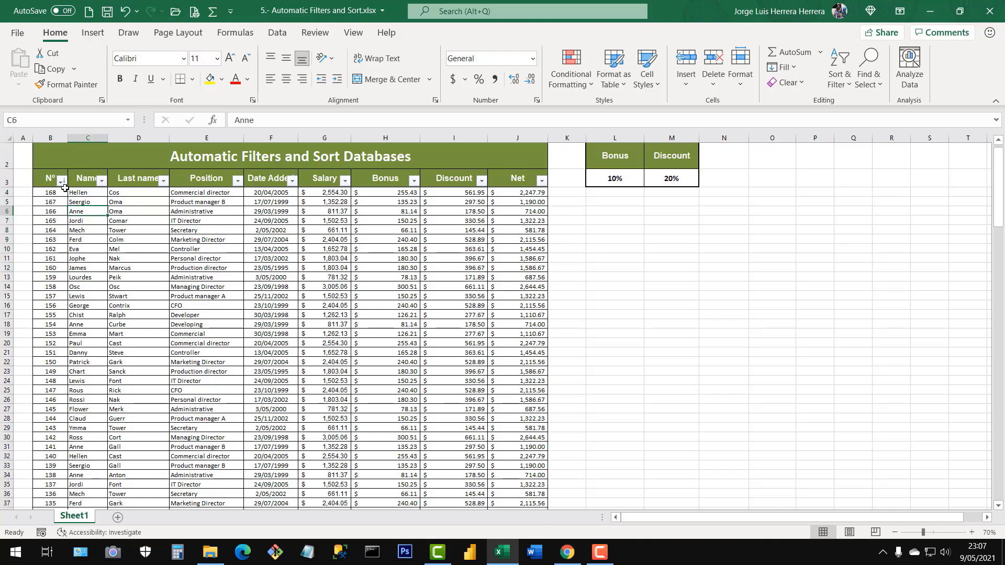
Sort the table by the Nº column from smallest to largest and check the first records.
{"action": "left_click", "coordinate": [61, 181]}
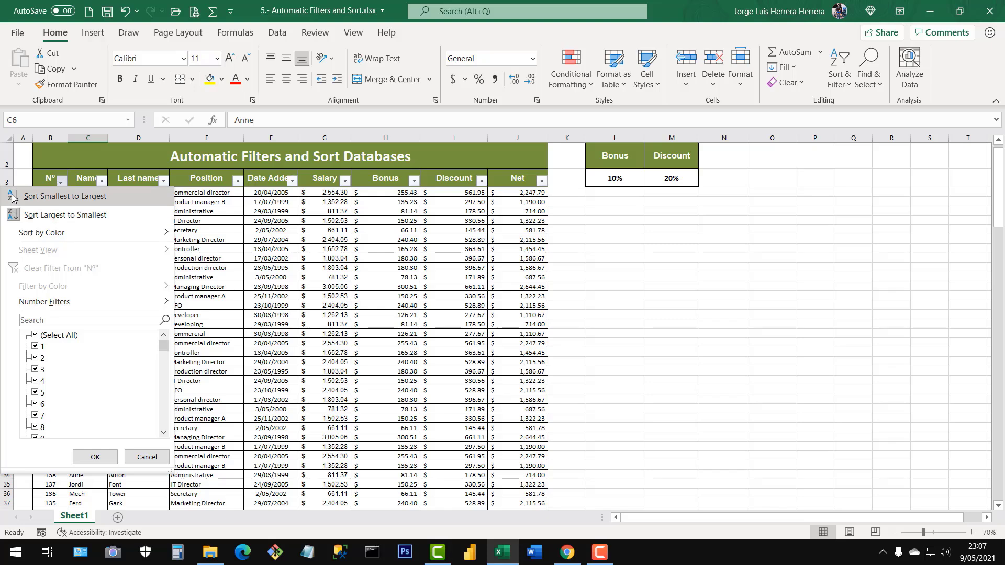
{"action": "left_click", "coordinate": [39, 202]}
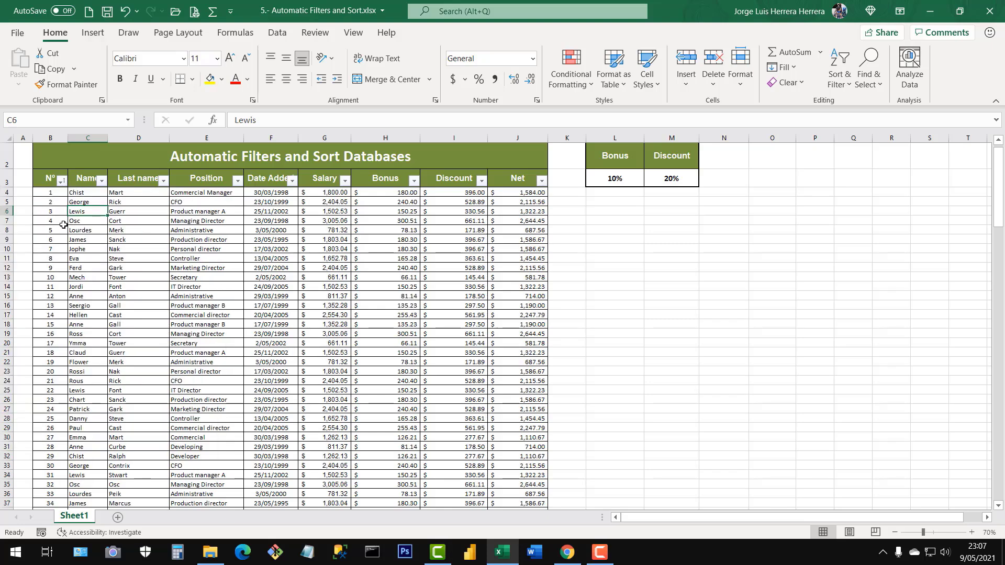
{"action": "left_click_drag", "start_coordinate": [54, 193], "coordinate": [51, 239]}
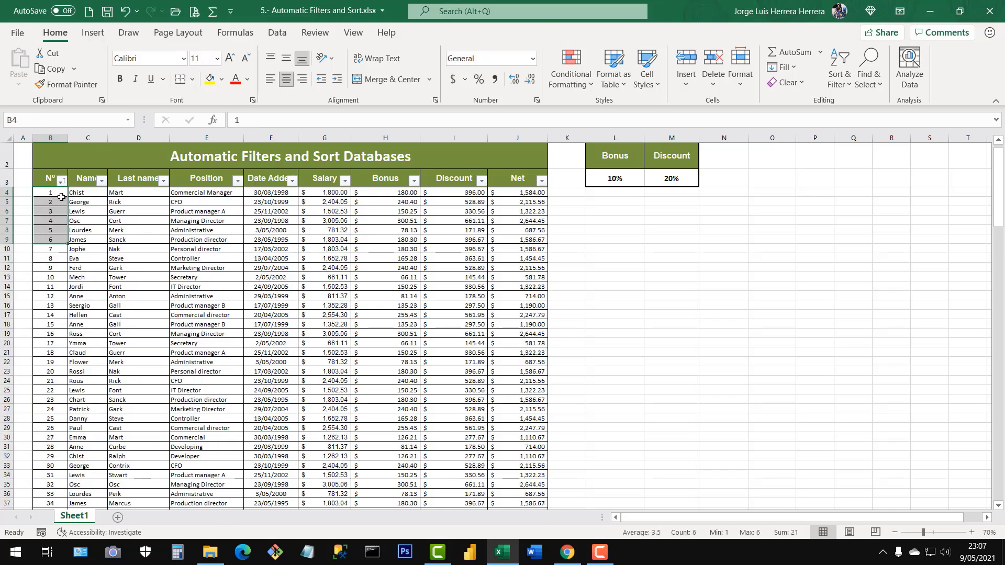
{"action": "left_click_drag", "start_coordinate": [50, 192], "coordinate": [510, 192]}
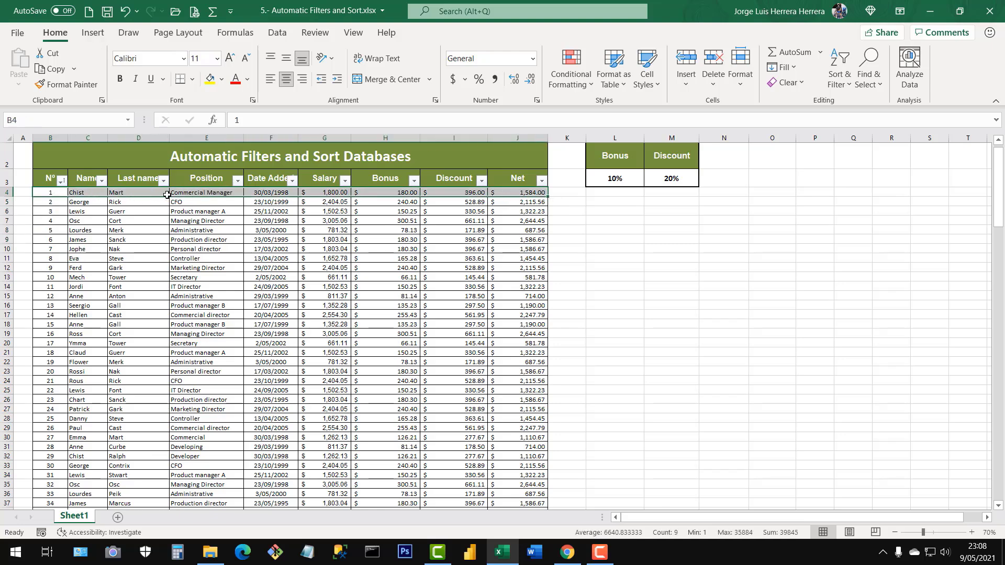
{"action": "left_click", "coordinate": [168, 266]}
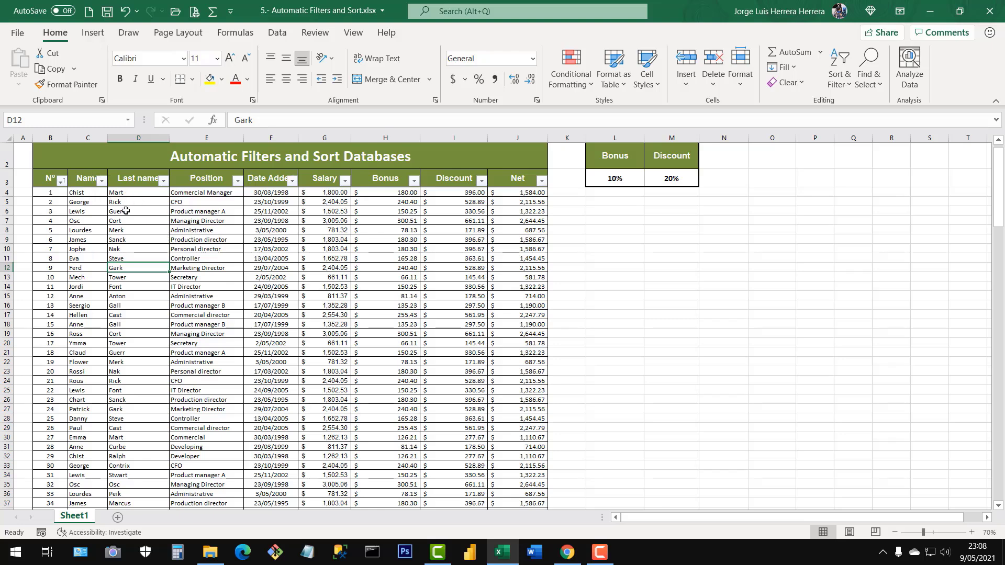
Sort the table by the Name column from A to Z and check the first names in the list.
{"action": "left_click", "coordinate": [101, 181]}
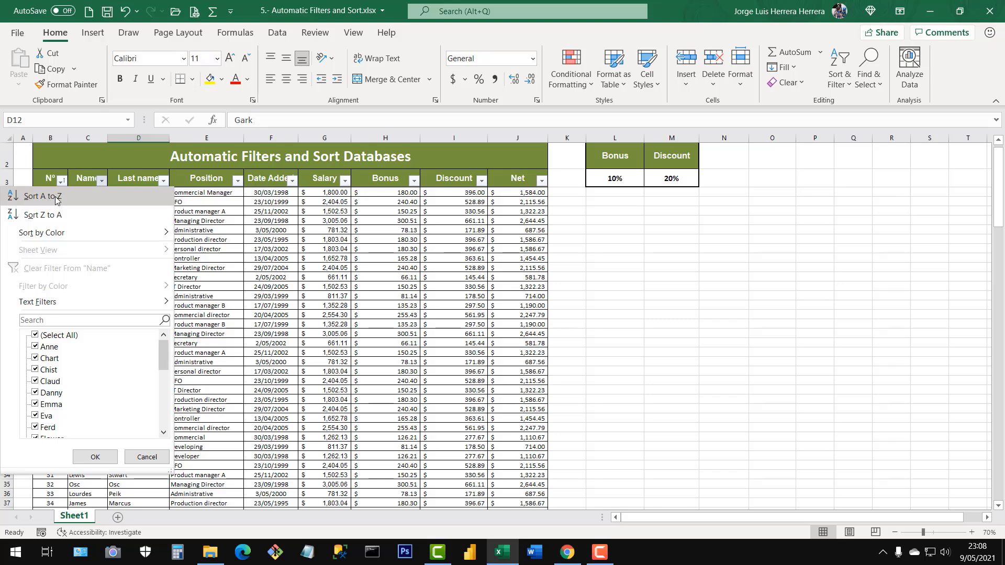
{"action": "left_click", "coordinate": [38, 201]}
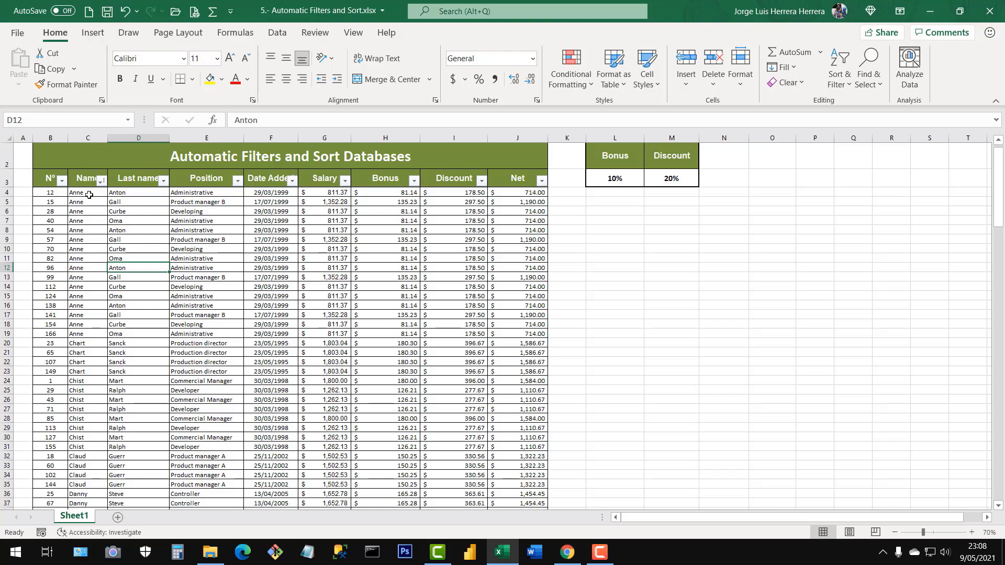
{"action": "left_click", "coordinate": [88, 195]}
{"action": "left_click_drag", "start_coordinate": [89, 204], "coordinate": [79, 512]}
{"action": "scroll", "coordinate": [94, 417], "scroll_direction": "down", "scroll_amount": 10}
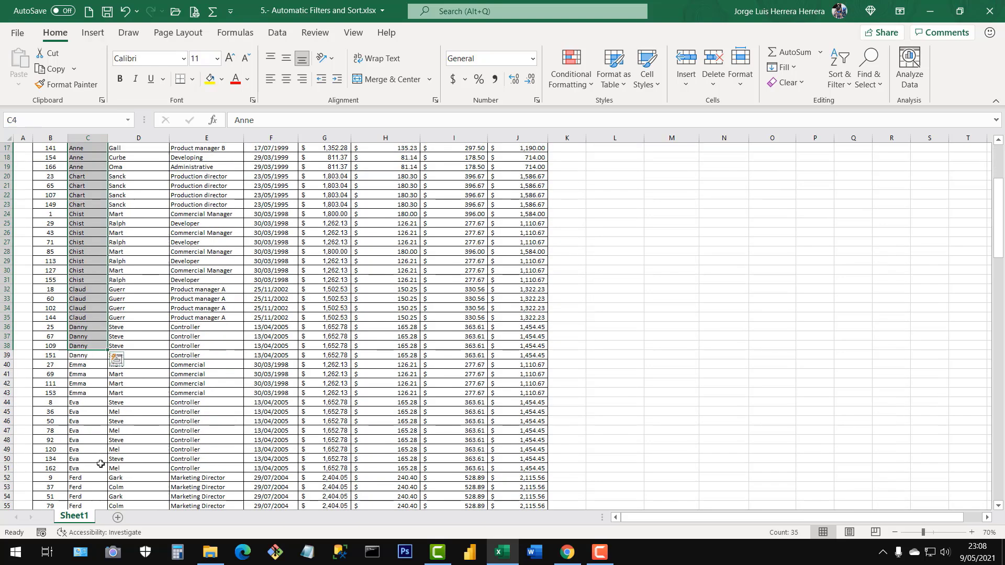
Go to the end of the Name column to check its last entries, and return to the Name header.
{"action": "left_click", "coordinate": [94, 416]}
{"action": "key", "text": "ctrl+Down"}
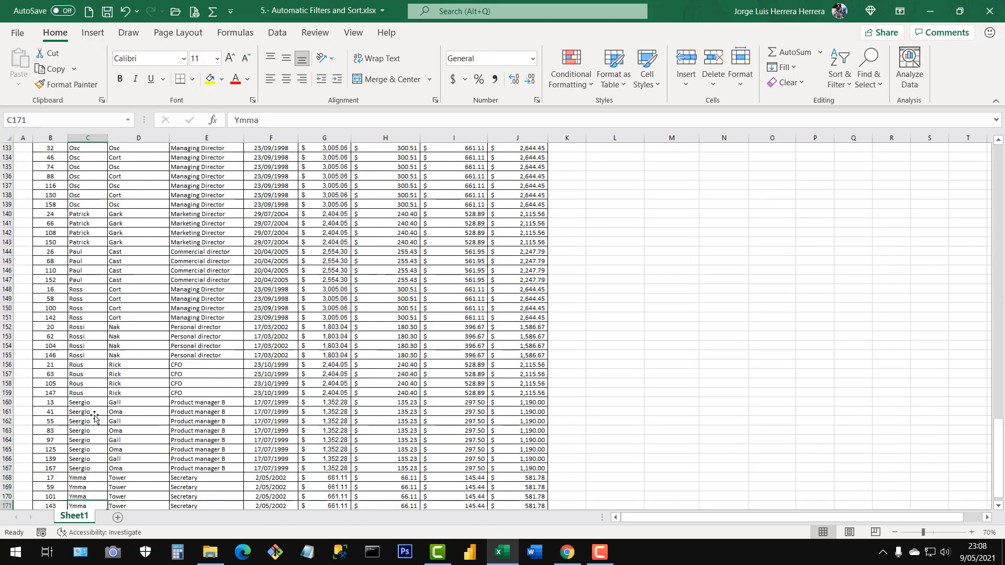
{"action": "scroll", "coordinate": [94, 417], "scroll_direction": "down", "scroll_amount": 2}
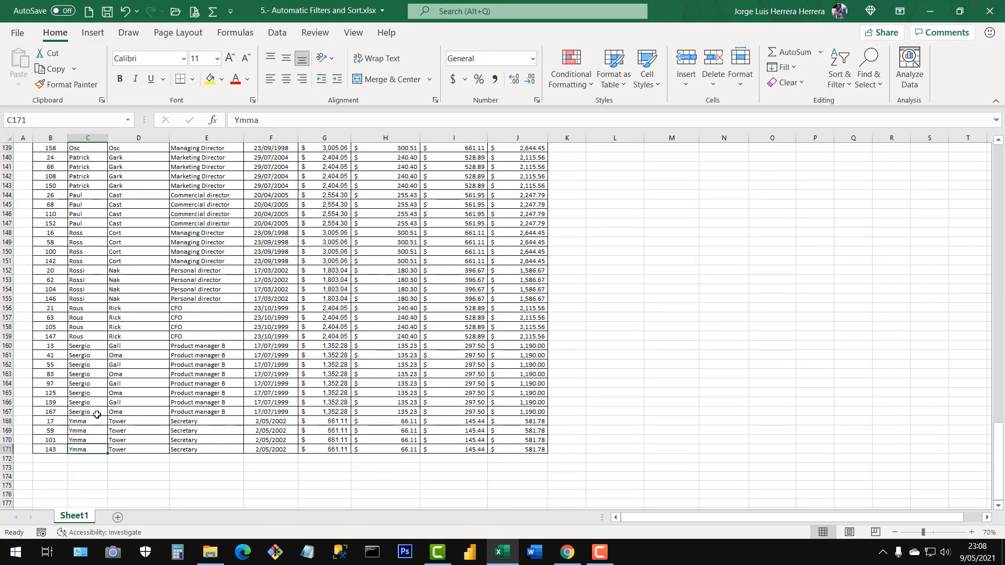
{"action": "left_click", "coordinate": [81, 440]}
{"action": "left_click", "coordinate": [86, 431]}
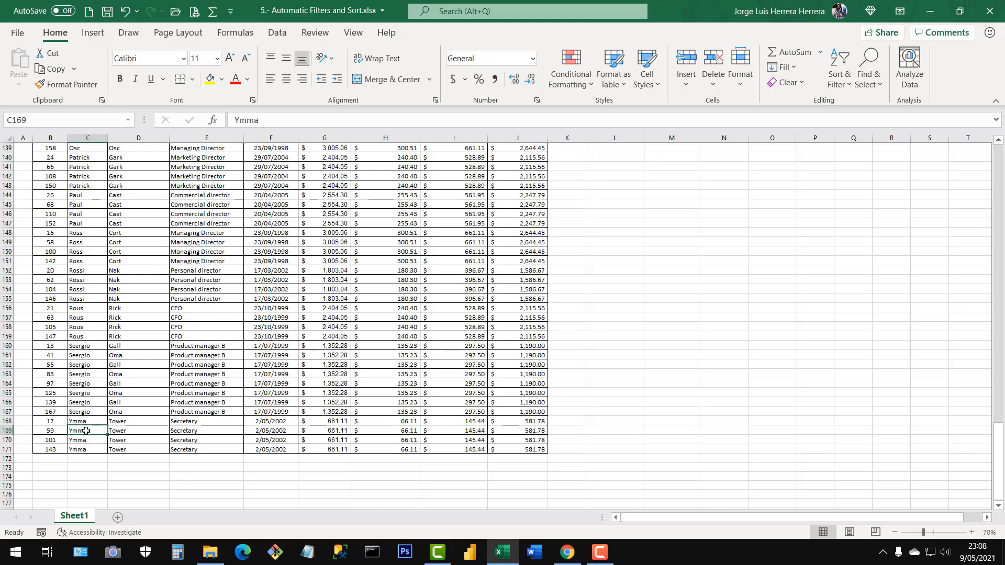
{"action": "key", "text": "ctrl+Up"}
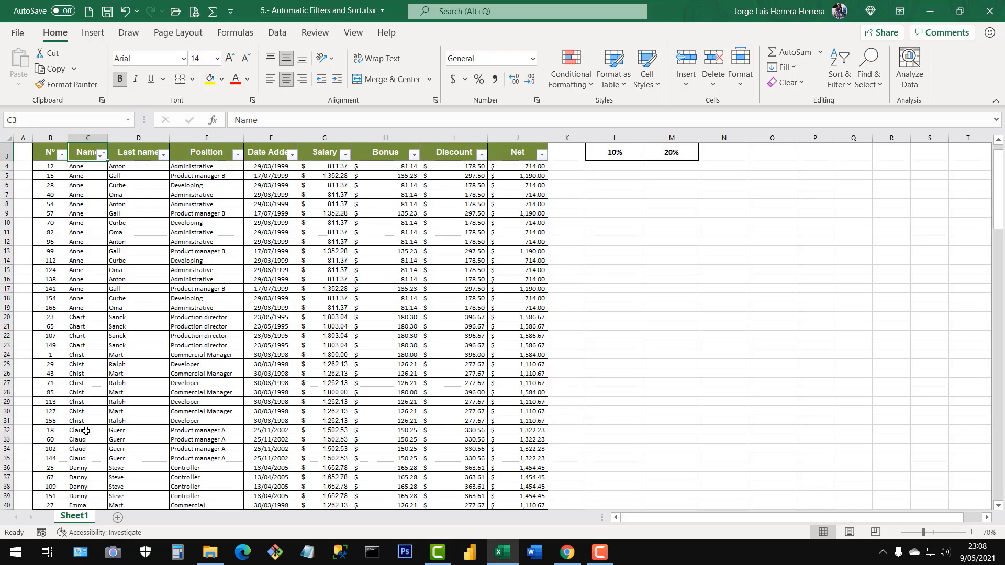
Sort the table by the Name column from Z to A and check the first names.
{"action": "left_click", "coordinate": [101, 155]}
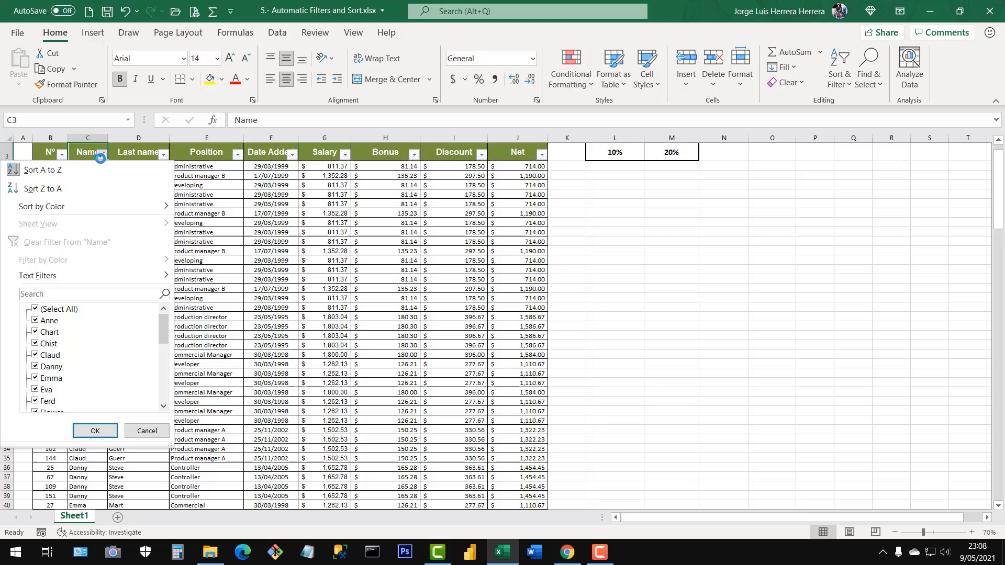
{"action": "left_click", "coordinate": [38, 191]}
{"action": "left_click_drag", "start_coordinate": [93, 169], "coordinate": [79, 260]}
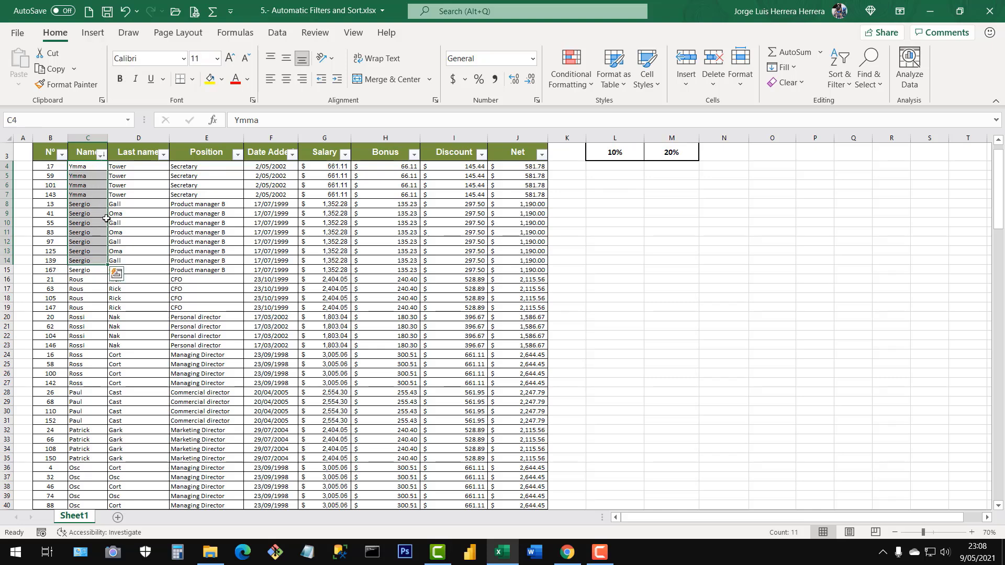
View the sort and filter options of the Last name and Position columns without applying a sort.
{"action": "left_click", "coordinate": [146, 214]}
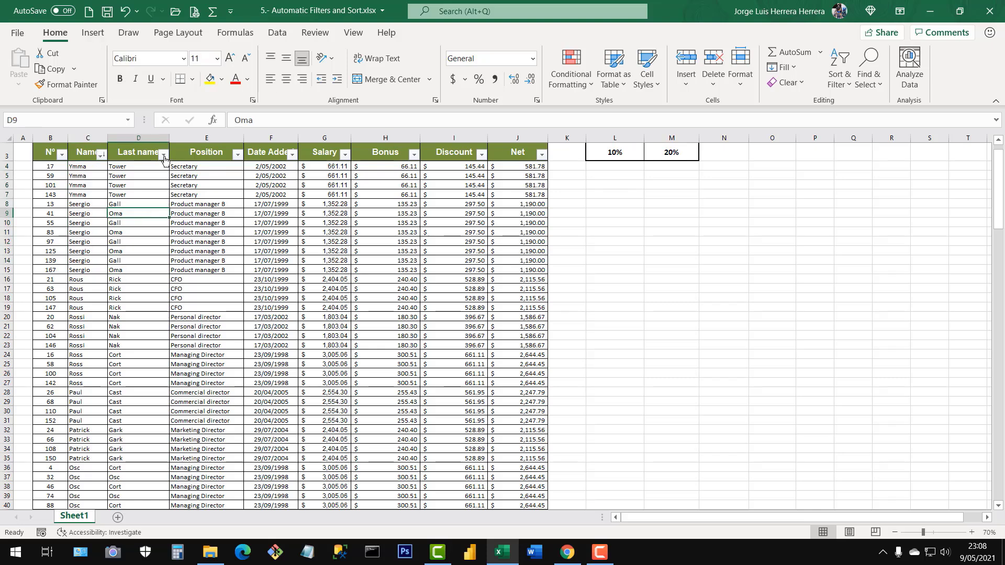
{"action": "left_click", "coordinate": [164, 154]}
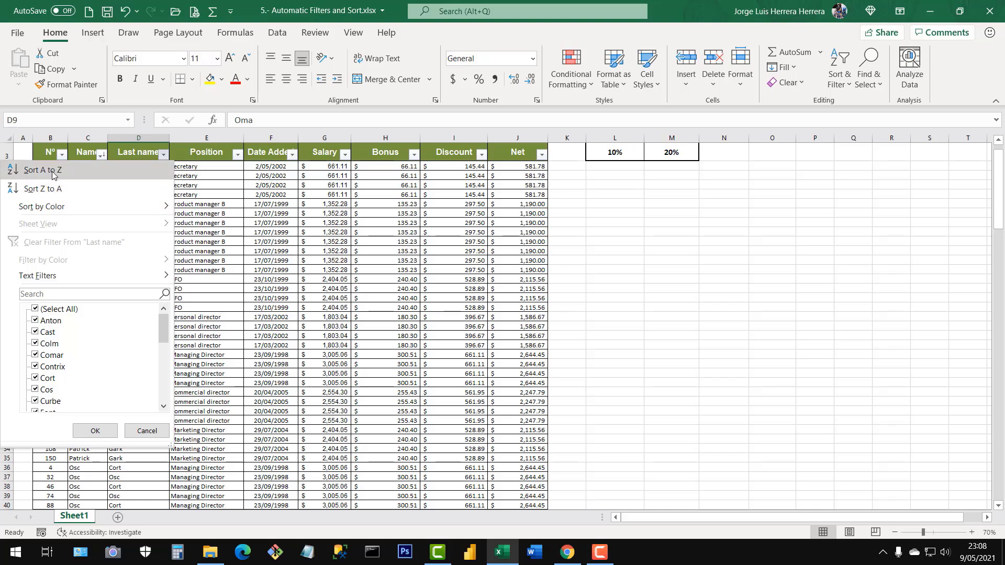
{"action": "left_click", "coordinate": [230, 178]}
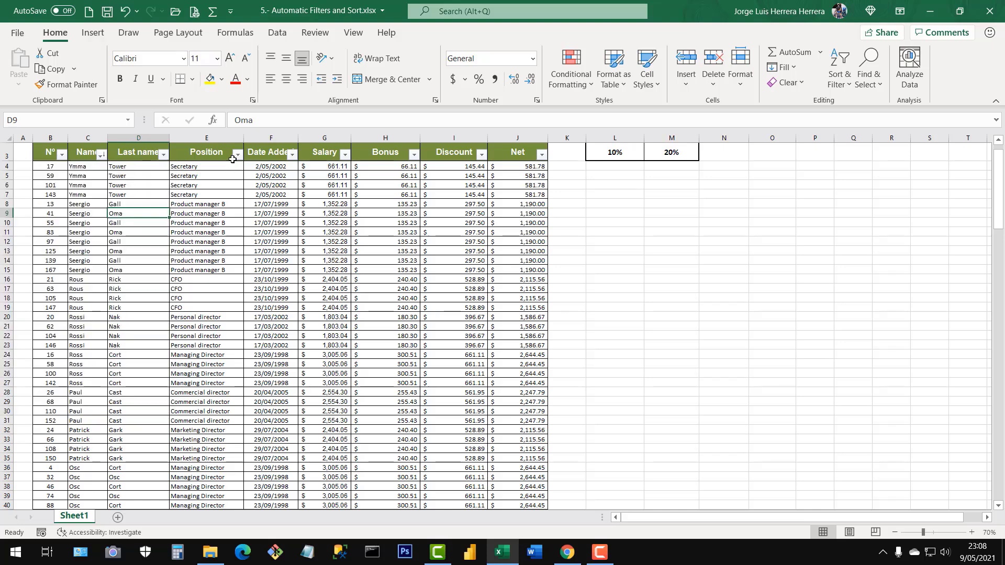
{"action": "left_click", "coordinate": [237, 155]}
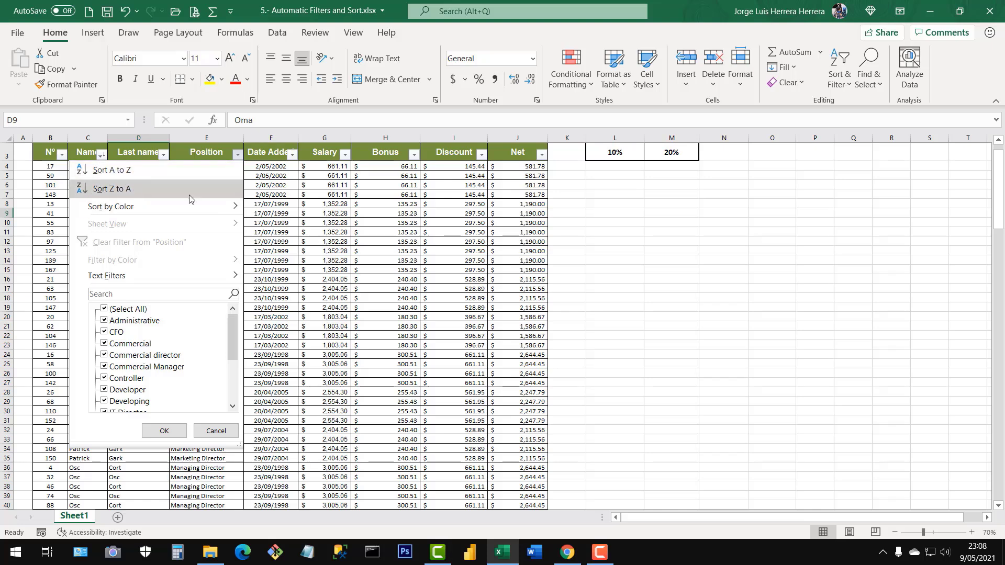
{"action": "left_click", "coordinate": [164, 430]}
Sort the table by the Date Added column from oldest to newest and check the first dates.
{"action": "left_click", "coordinate": [292, 154]}
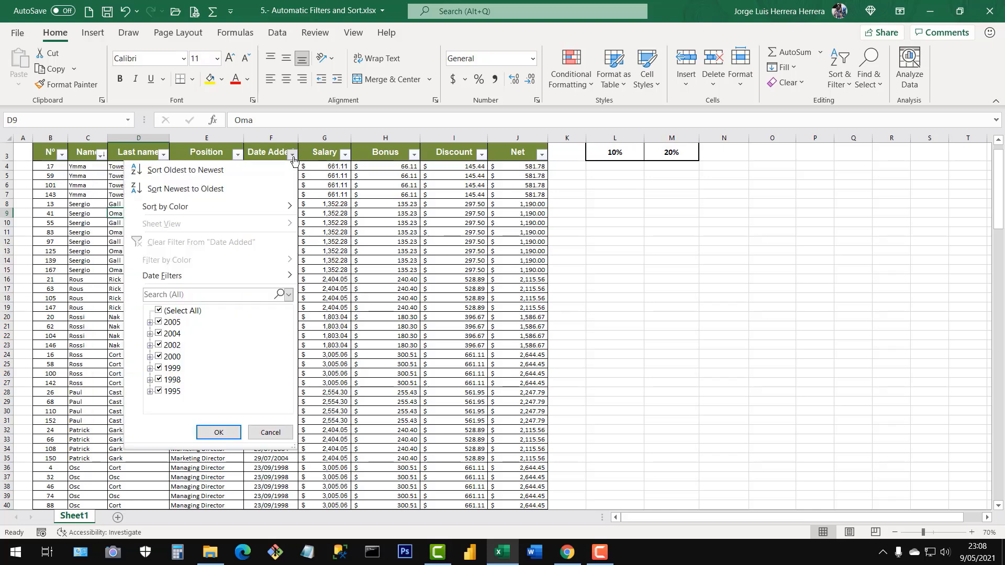
{"action": "left_click", "coordinate": [159, 173]}
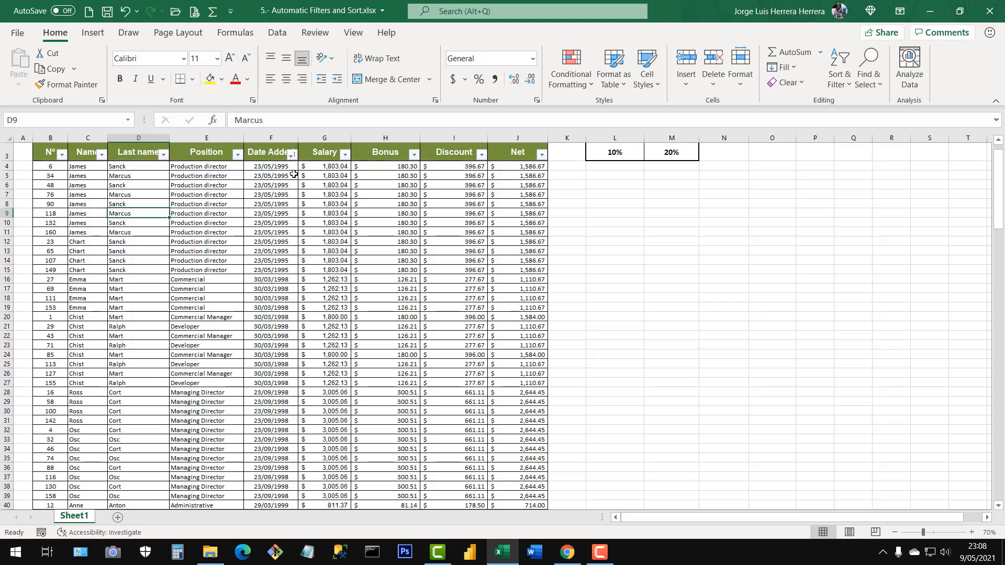
{"action": "left_click_drag", "start_coordinate": [286, 168], "coordinate": [283, 254]}
Sort the table by the Date Added column from newest to oldest and check the first dates.
{"action": "left_click", "coordinate": [291, 154]}
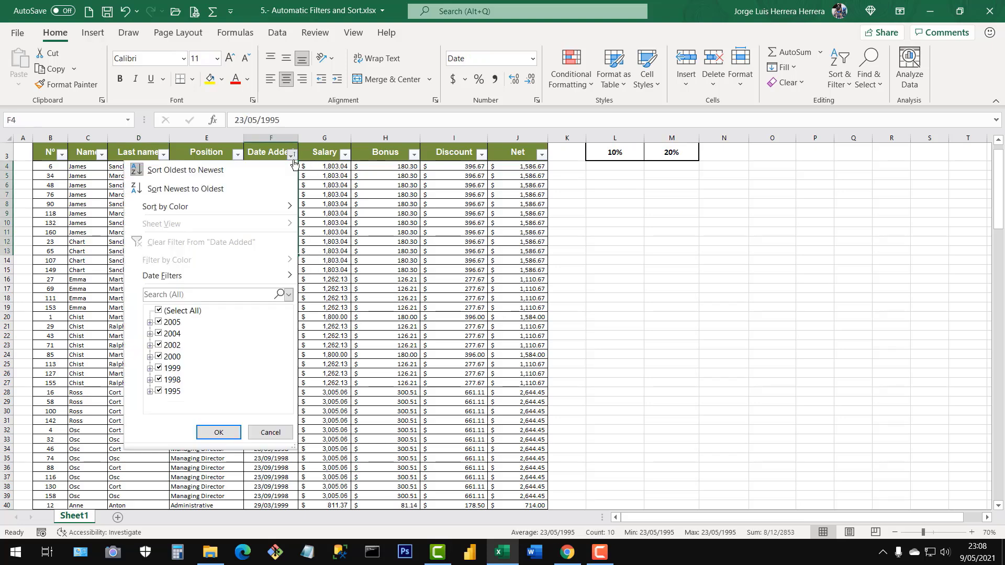
{"action": "left_click", "coordinate": [181, 189]}
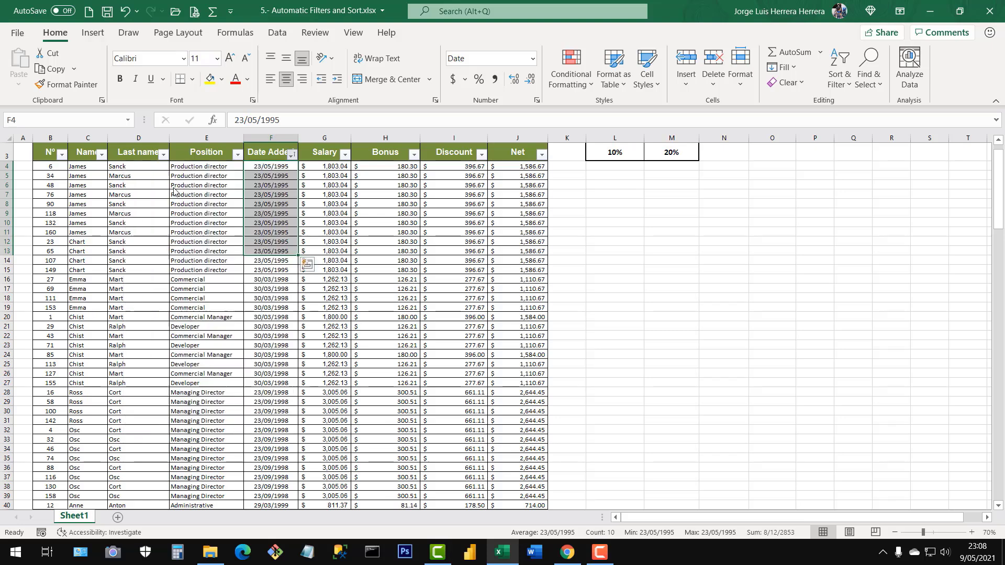
{"action": "left_click_drag", "start_coordinate": [283, 169], "coordinate": [282, 297]}
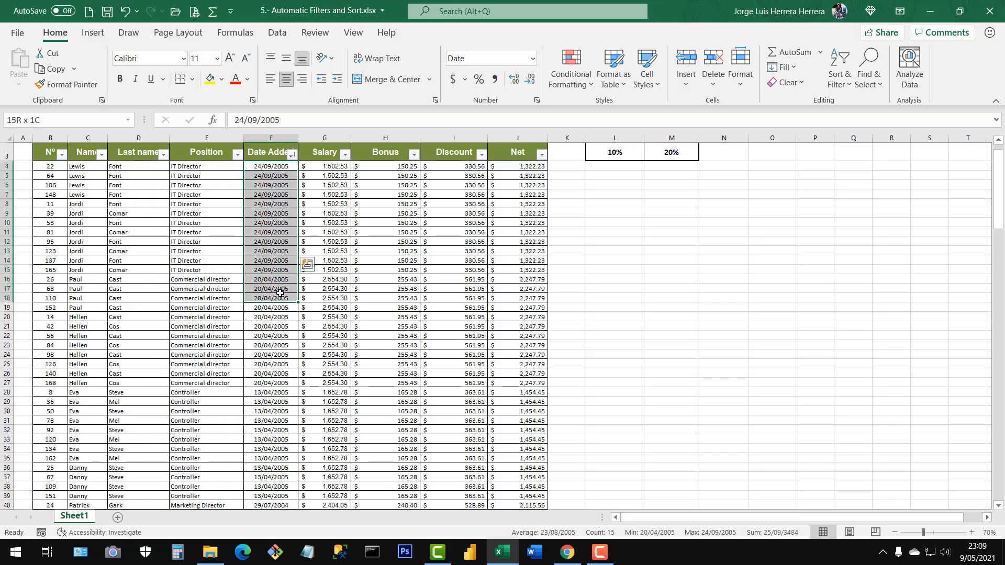
View the sort and filter options of the Salary, Bonus and Discount columns without applying a sort.
{"action": "left_click", "coordinate": [336, 211]}
{"action": "left_click", "coordinate": [344, 155]}
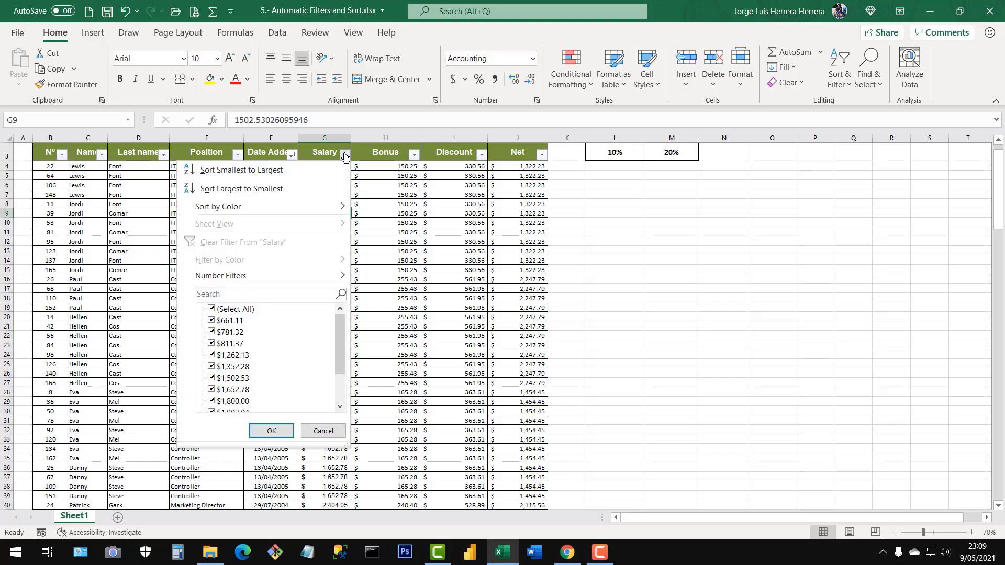
{"action": "left_click", "coordinate": [413, 156]}
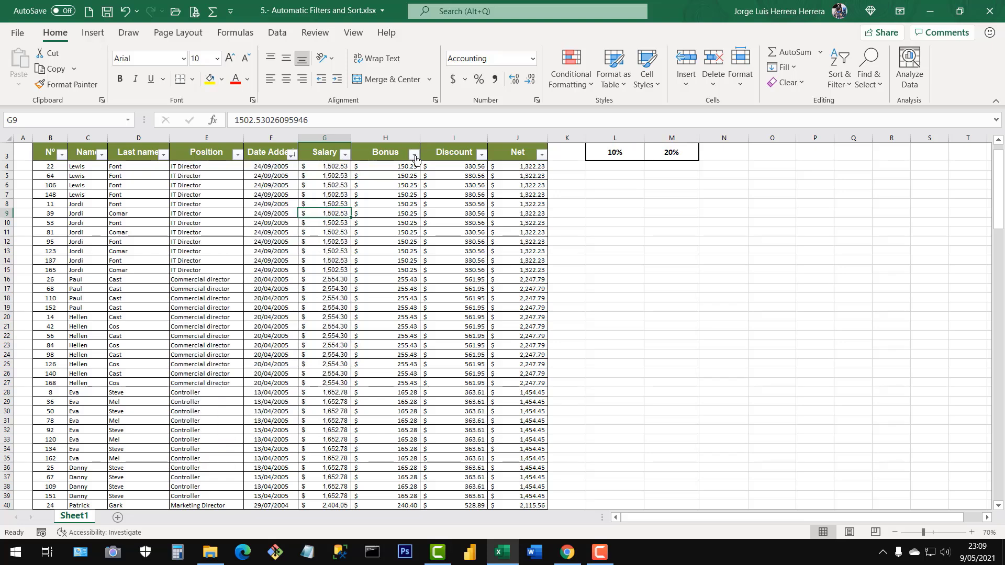
{"action": "left_click", "coordinate": [414, 157]}
{"action": "left_click", "coordinate": [482, 157]}
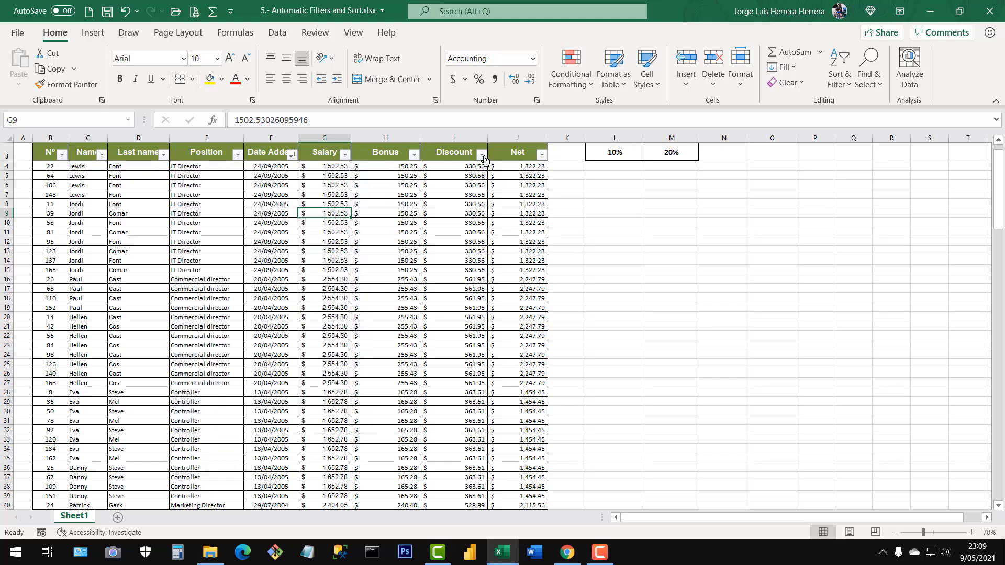
Sort the table by the Salary column from smallest to largest and check the first salaries.
{"action": "left_click", "coordinate": [344, 155]}
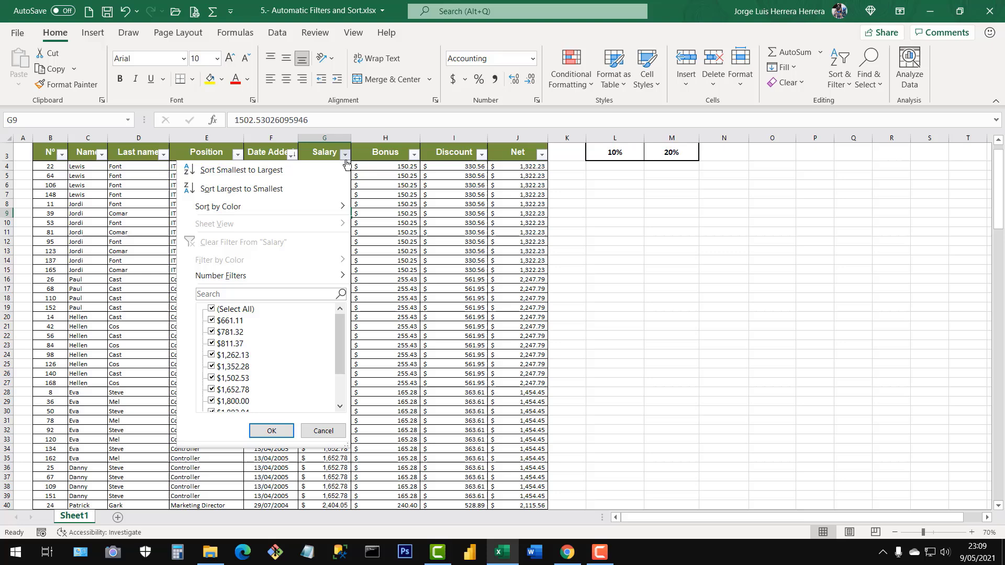
{"action": "left_click", "coordinate": [226, 172]}
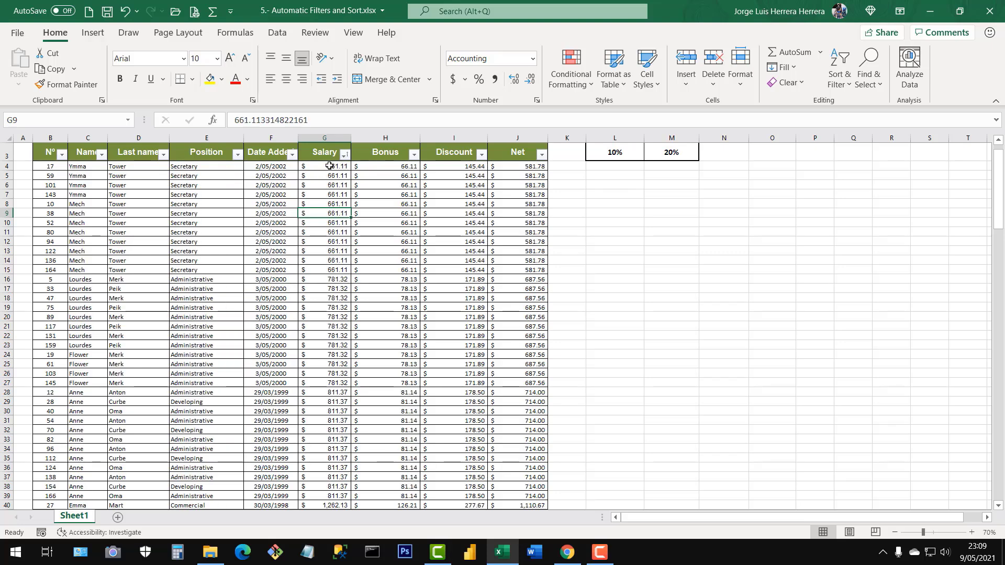
{"action": "left_click_drag", "start_coordinate": [330, 166], "coordinate": [335, 306]}
{"action": "left_click", "coordinate": [343, 354]}
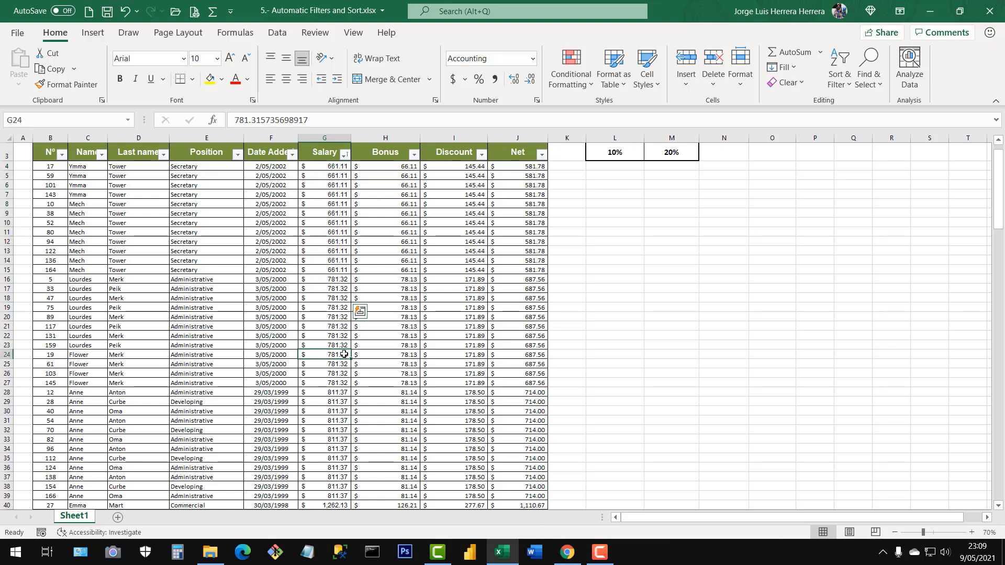
Sort the table by the Salary column from largest to smallest and check the first salaries and their employee records.
{"action": "left_click", "coordinate": [344, 154]}
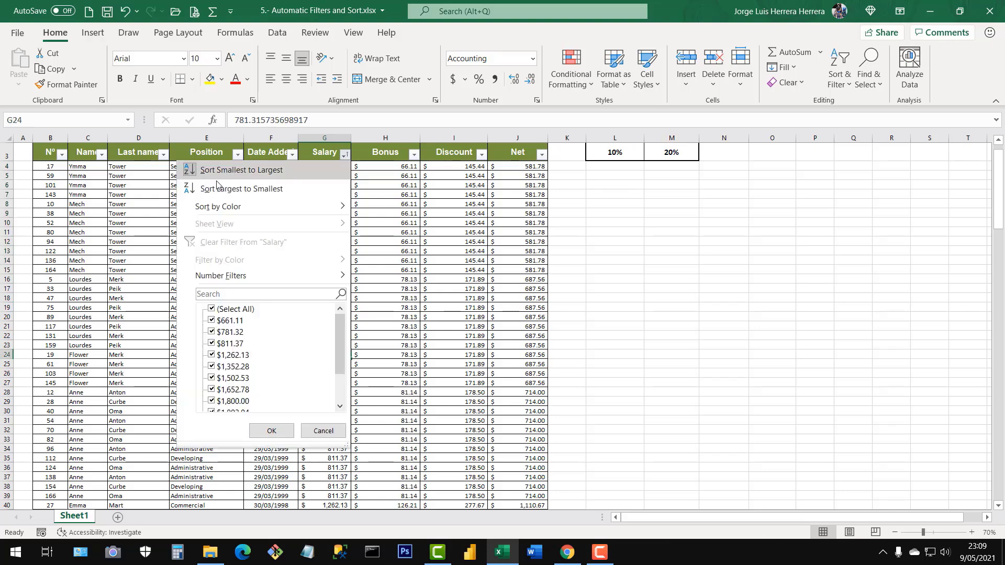
{"action": "left_click", "coordinate": [313, 187]}
{"action": "left_click_drag", "start_coordinate": [330, 166], "coordinate": [330, 282]}
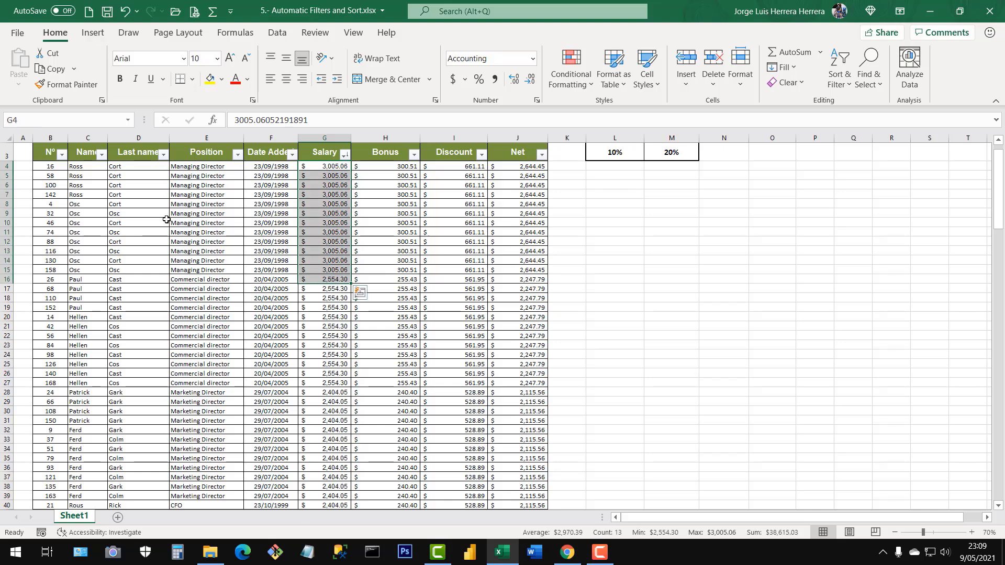
{"action": "left_click_drag", "start_coordinate": [61, 168], "coordinate": [203, 318]}
{"action": "left_click", "coordinate": [366, 251]}
{"action": "left_click_drag", "start_coordinate": [336, 167], "coordinate": [336, 298]}
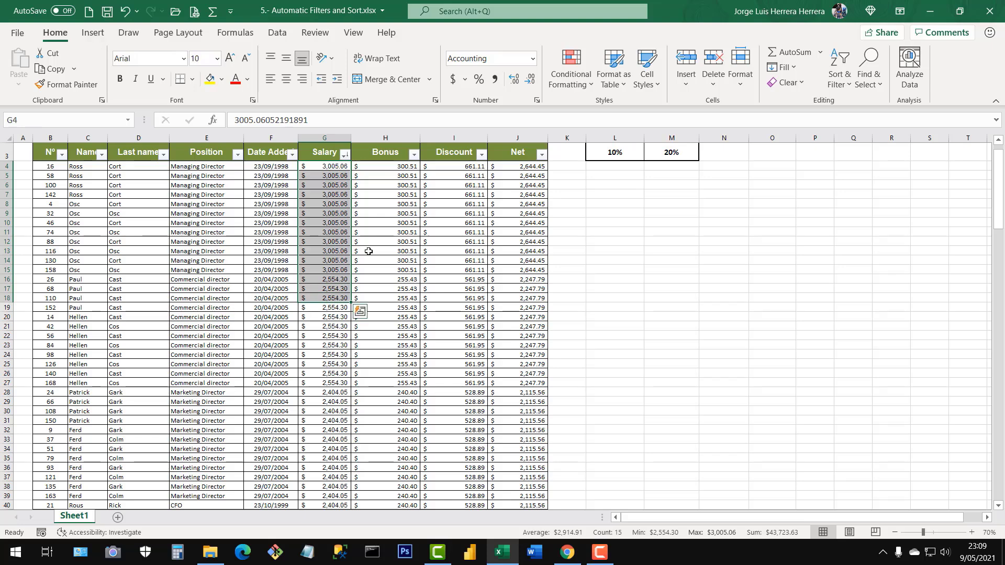
View the sort and filter options of the Bonus, Discount and Net columns without applying a sort.
{"action": "left_click", "coordinate": [414, 154]}
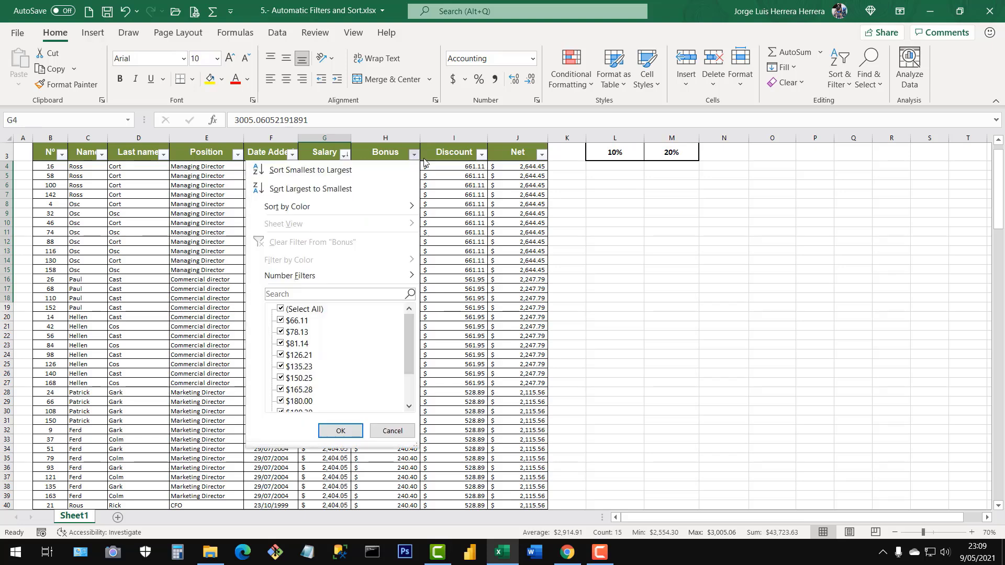
{"action": "left_click", "coordinate": [480, 155]}
{"action": "left_click", "coordinate": [481, 155]}
{"action": "left_click", "coordinate": [541, 156]}
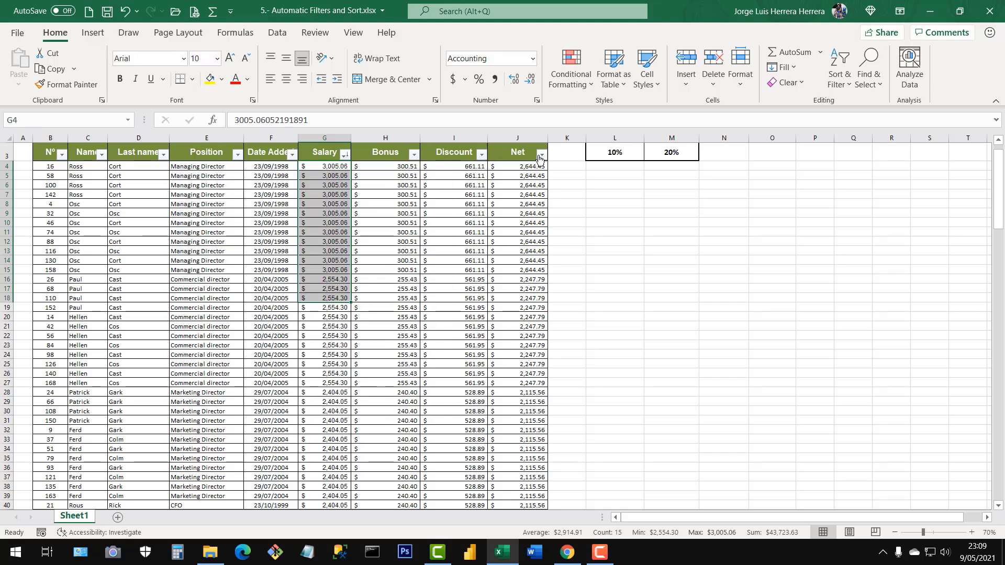
{"action": "left_click", "coordinate": [541, 155]}
{"action": "left_click", "coordinate": [541, 155]}
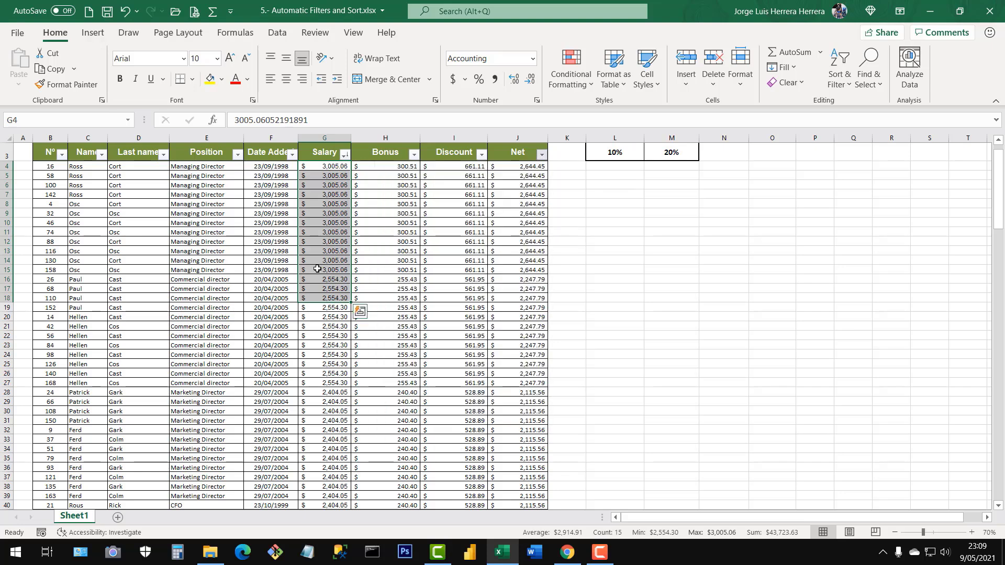
{"action": "left_click", "coordinate": [425, 338]}
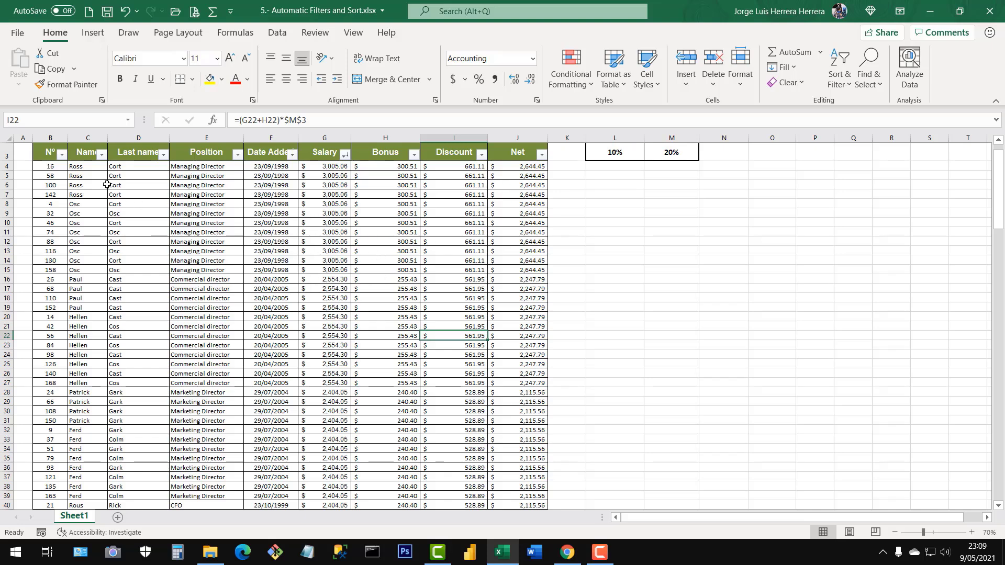
Return the table to its original order by sorting the Nº column from smallest to largest.
{"action": "left_click", "coordinate": [51, 138]}
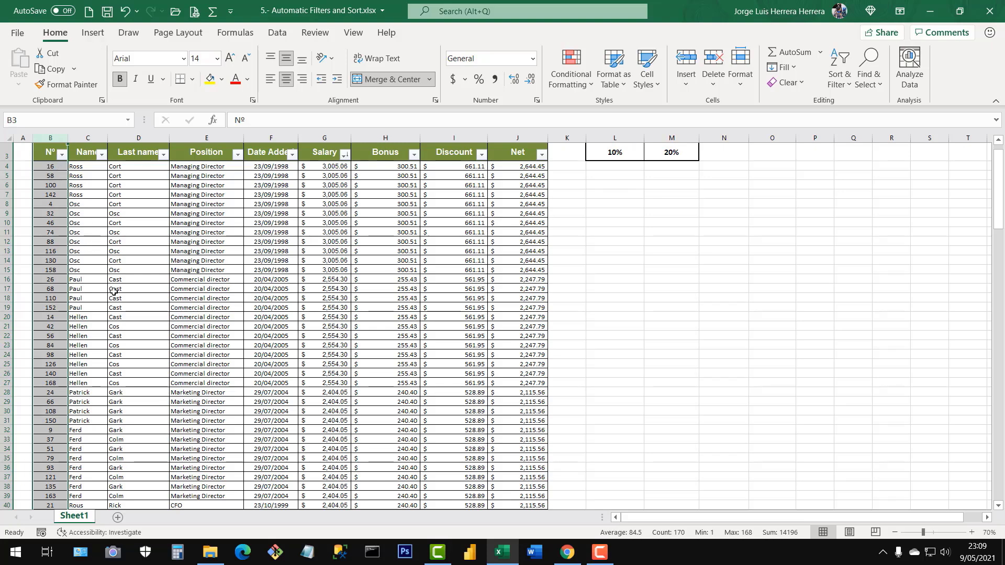
{"action": "scroll", "coordinate": [104, 264], "scroll_direction": "up", "scroll_amount": 1}
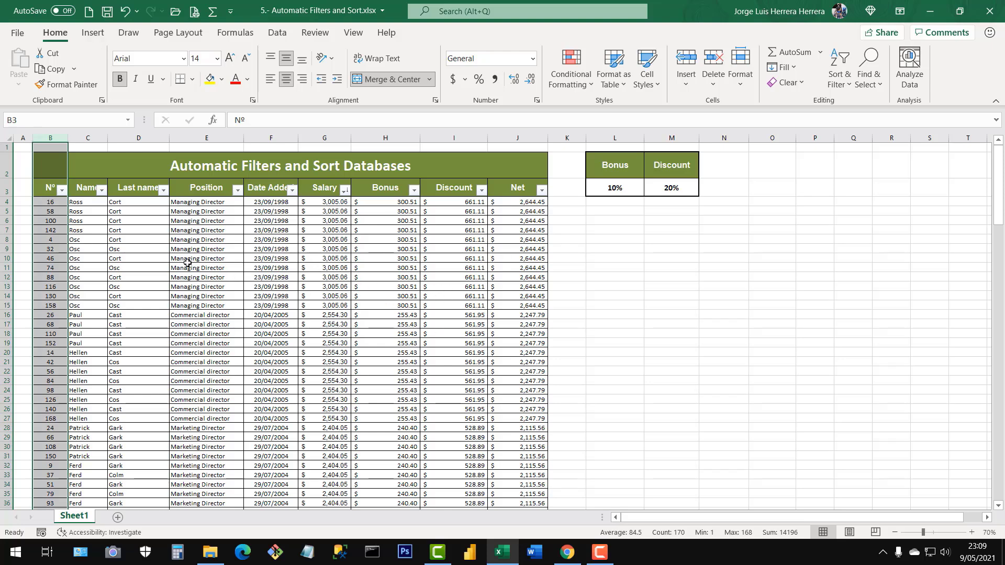
{"action": "left_click", "coordinate": [137, 249]}
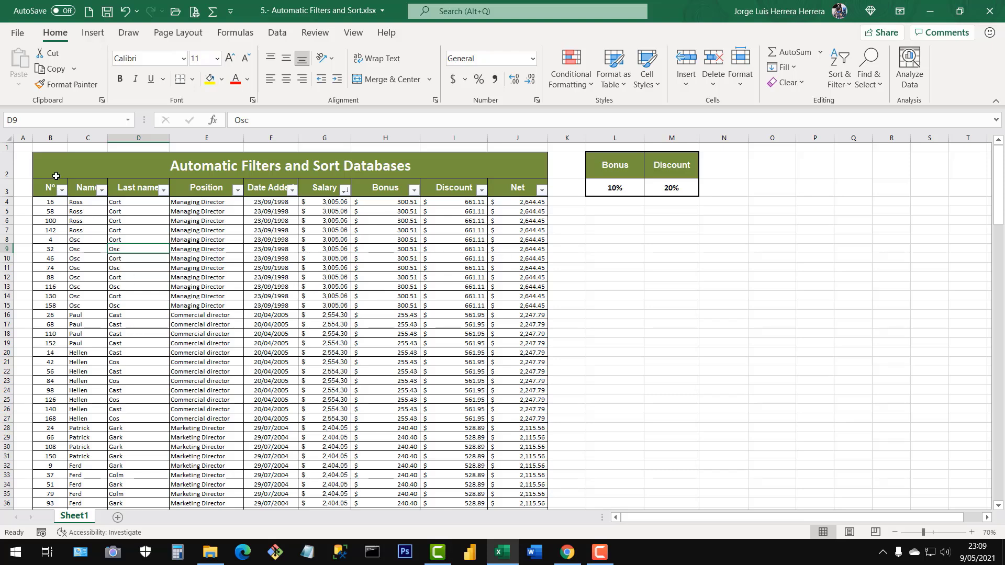
{"action": "left_click", "coordinate": [50, 138]}
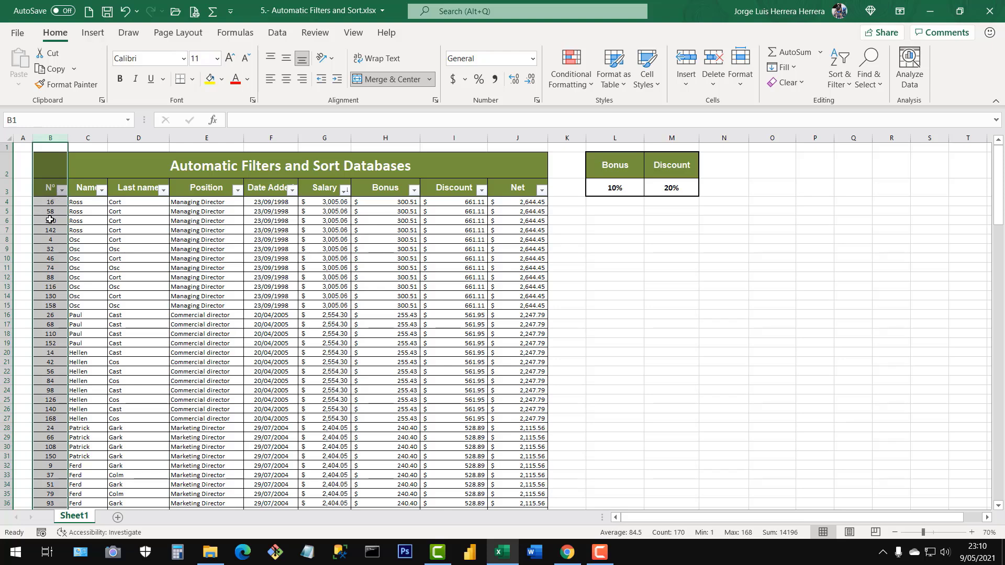
{"action": "left_click", "coordinate": [61, 190]}
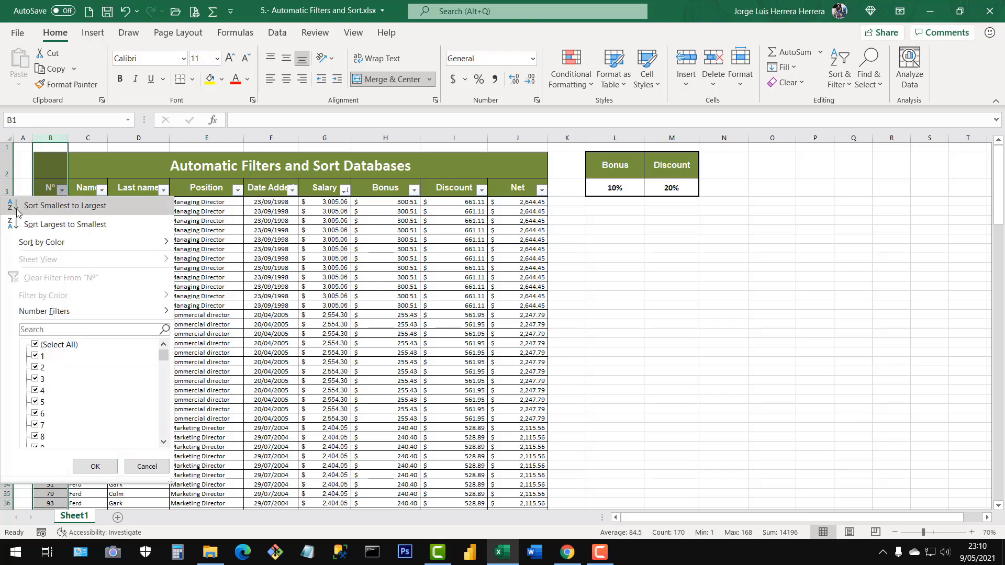
{"action": "left_click", "coordinate": [48, 206]}
{"action": "left_click", "coordinate": [217, 247]}
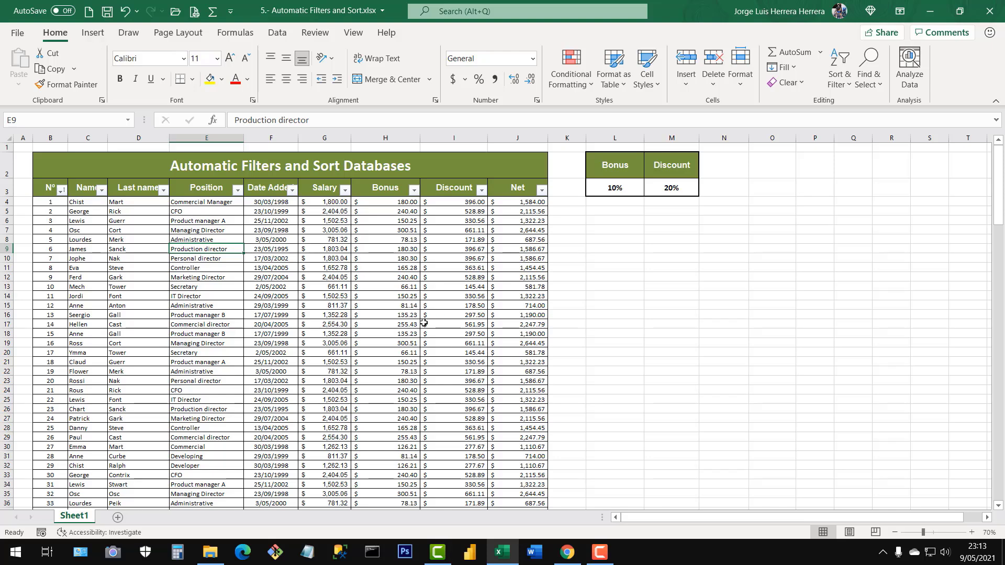
Examine the Nº column and highlight the first three records one by one, from Nº across to Net.
{"action": "left_click", "coordinate": [257, 259]}
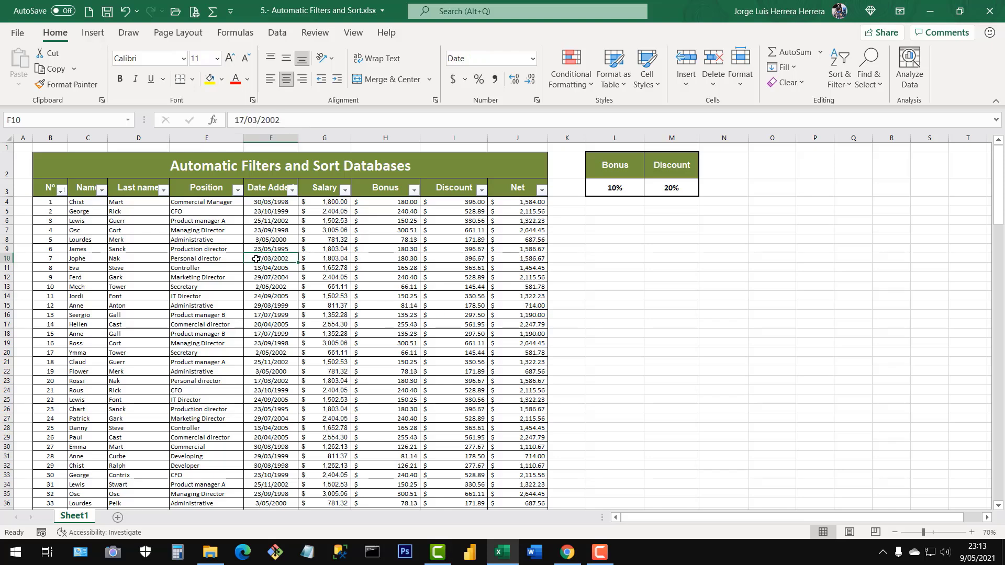
{"action": "left_click", "coordinate": [110, 245]}
{"action": "left_click", "coordinate": [272, 275]}
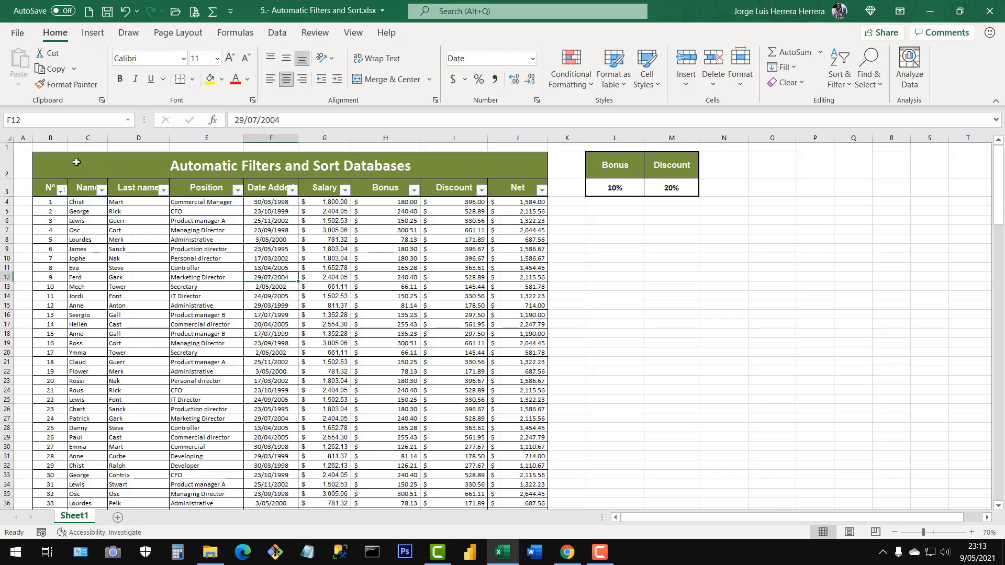
{"action": "left_click", "coordinate": [54, 139]}
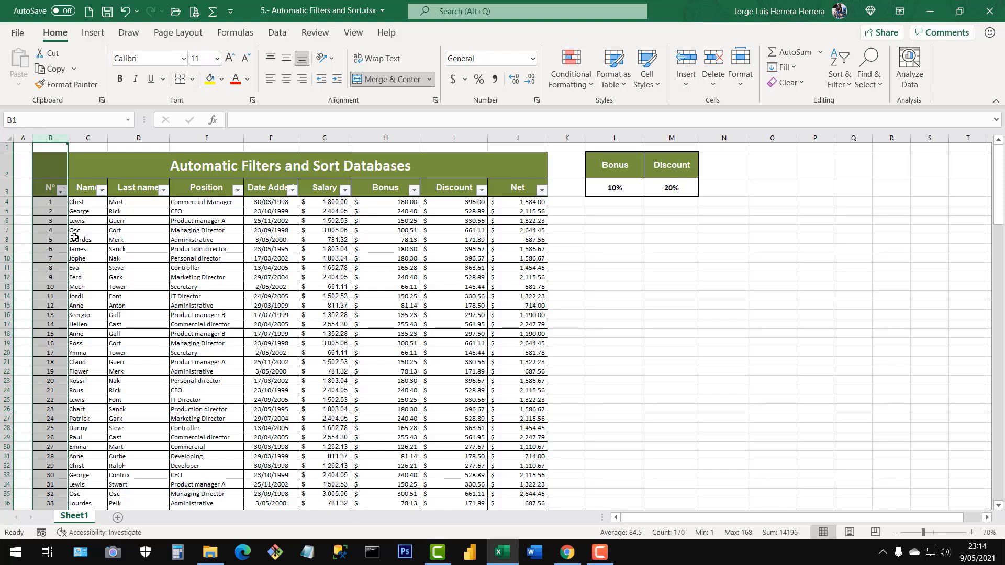
{"action": "left_click", "coordinate": [50, 202]}
{"action": "left_click_drag", "start_coordinate": [50, 203], "coordinate": [161, 285]}
{"action": "left_click", "coordinate": [50, 202]}
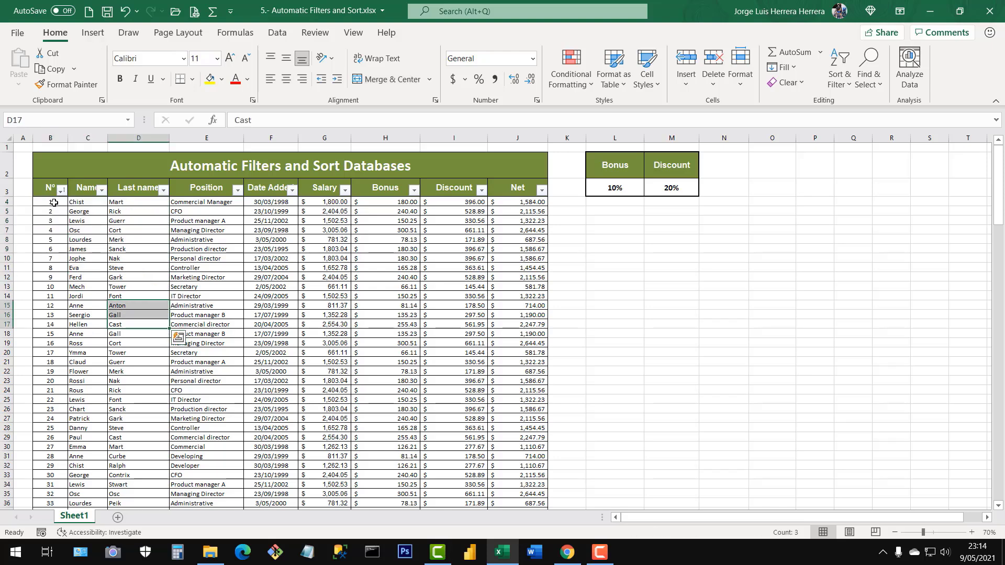
{"action": "left_click_drag", "start_coordinate": [53, 203], "coordinate": [523, 204]}
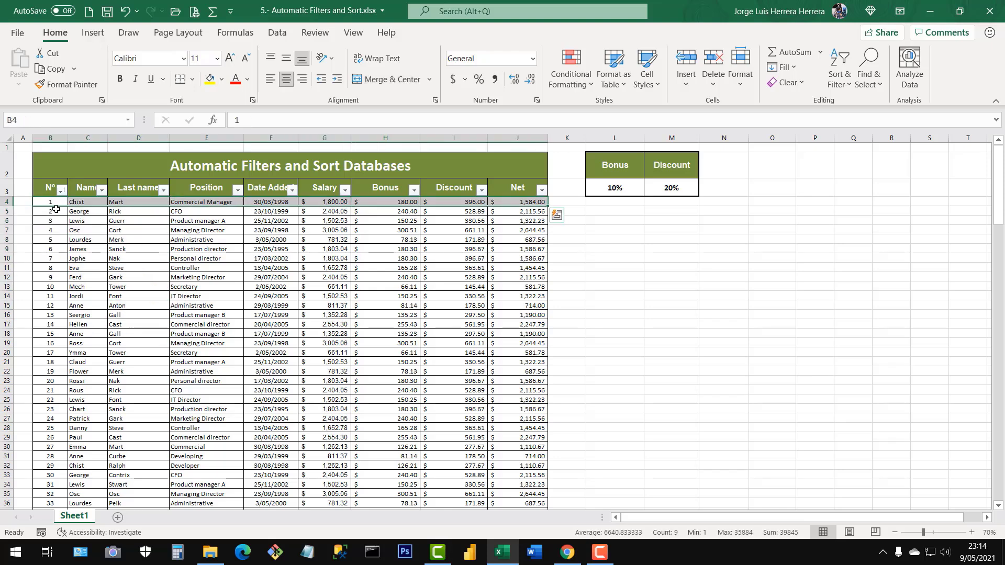
{"action": "left_click_drag", "start_coordinate": [52, 211], "coordinate": [539, 210]}
{"action": "left_click_drag", "start_coordinate": [51, 220], "coordinate": [533, 221]}
{"action": "left_click", "coordinate": [396, 277]}
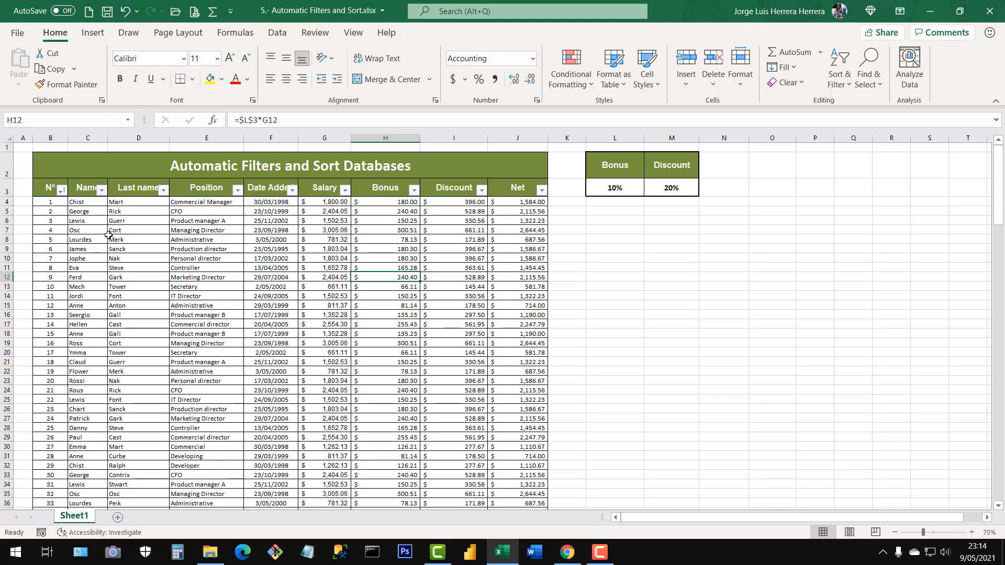
Check the numbering further down the Nº column, highlighting the entries from record 25 to 33.
{"action": "left_click", "coordinate": [51, 137]}
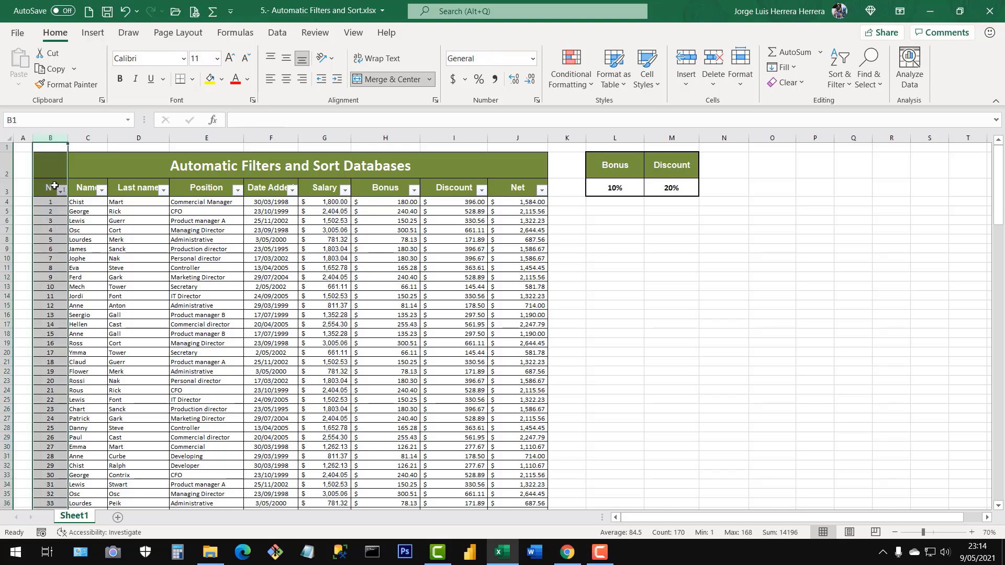
{"action": "left_click", "coordinate": [152, 327]}
{"action": "scroll", "coordinate": [151, 330], "scroll_direction": "down", "scroll_amount": 4}
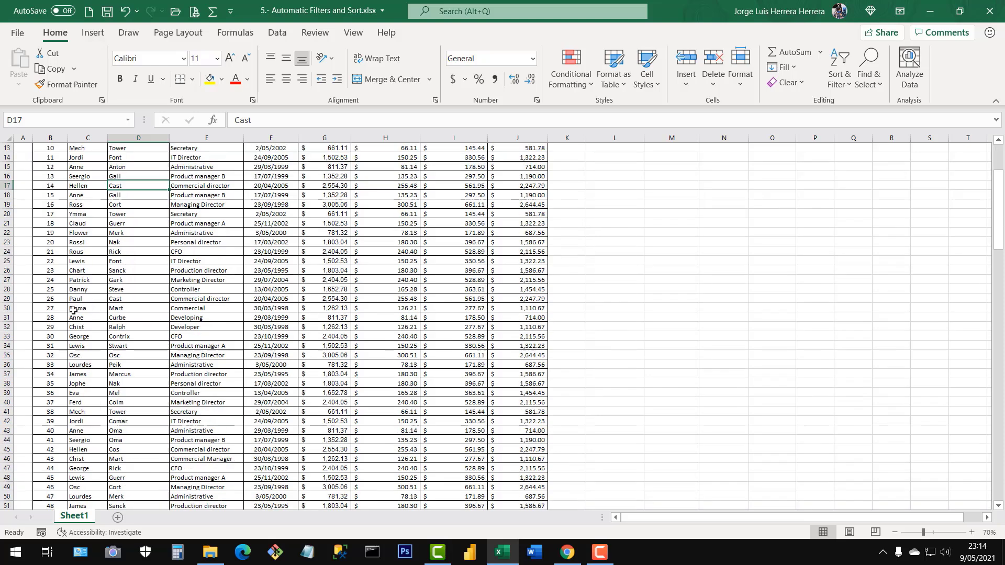
{"action": "left_click_drag", "start_coordinate": [50, 289], "coordinate": [54, 362]}
{"action": "left_click", "coordinate": [130, 401]}
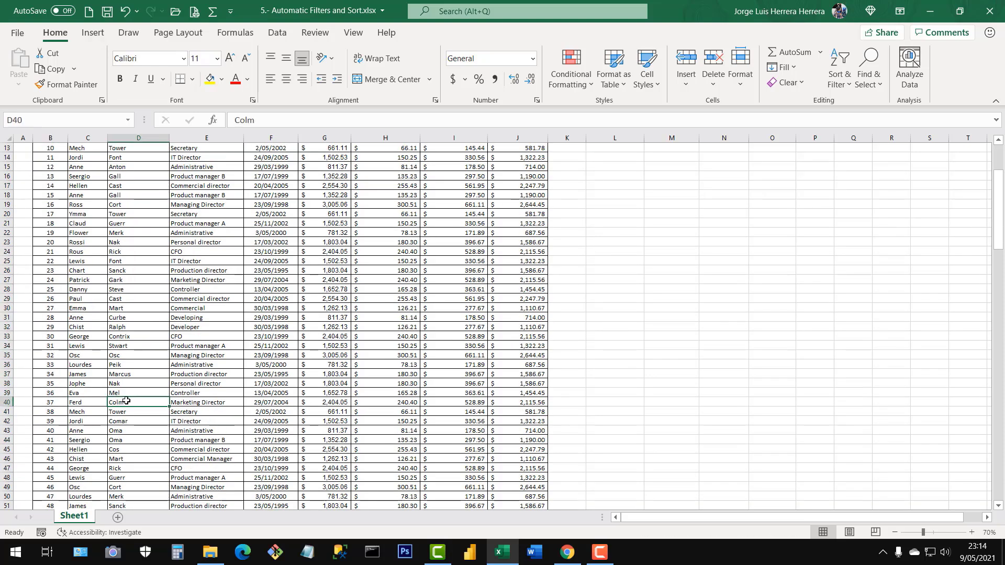
Jump down the Nº column to the last record and return to the start of the sheet.
{"action": "left_click", "coordinate": [53, 384]}
{"action": "key", "text": "ctrl+Down"}
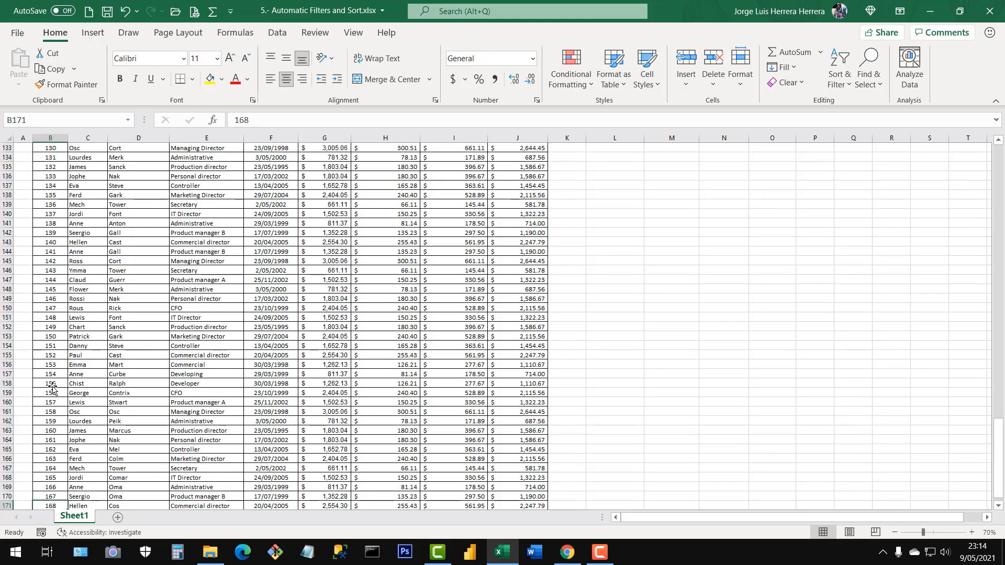
{"action": "key", "text": "ctrl+Up"}
{"action": "key", "text": "ctrl+Up"}
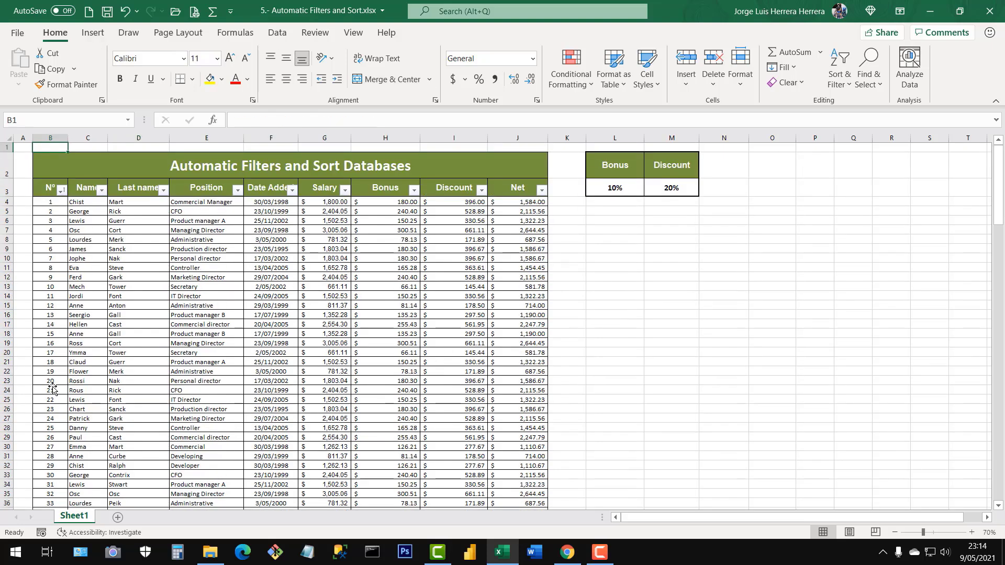
View the sort and filter options of the Name column without changing its order or filter.
{"action": "left_click", "coordinate": [267, 307]}
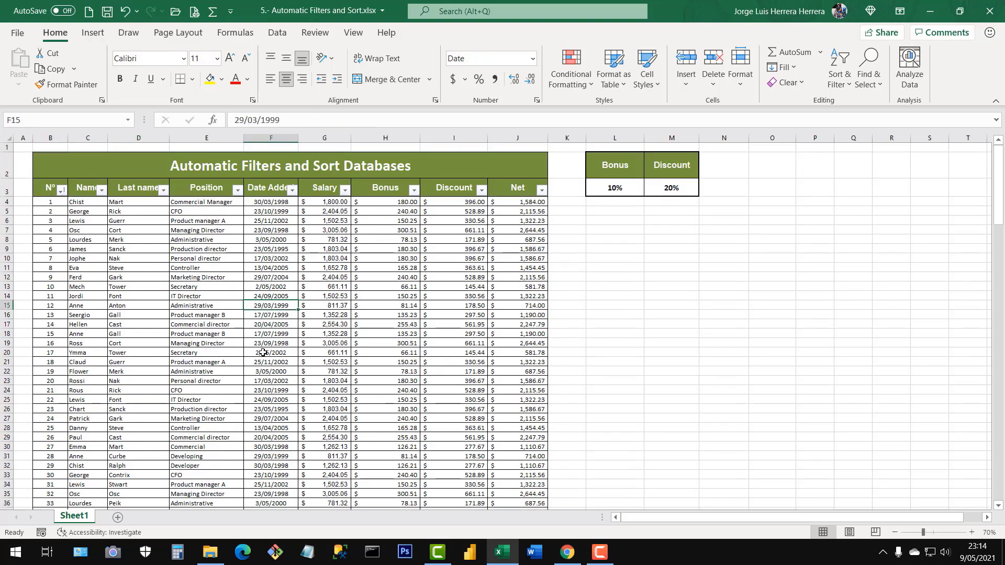
{"action": "left_click", "coordinate": [237, 313]}
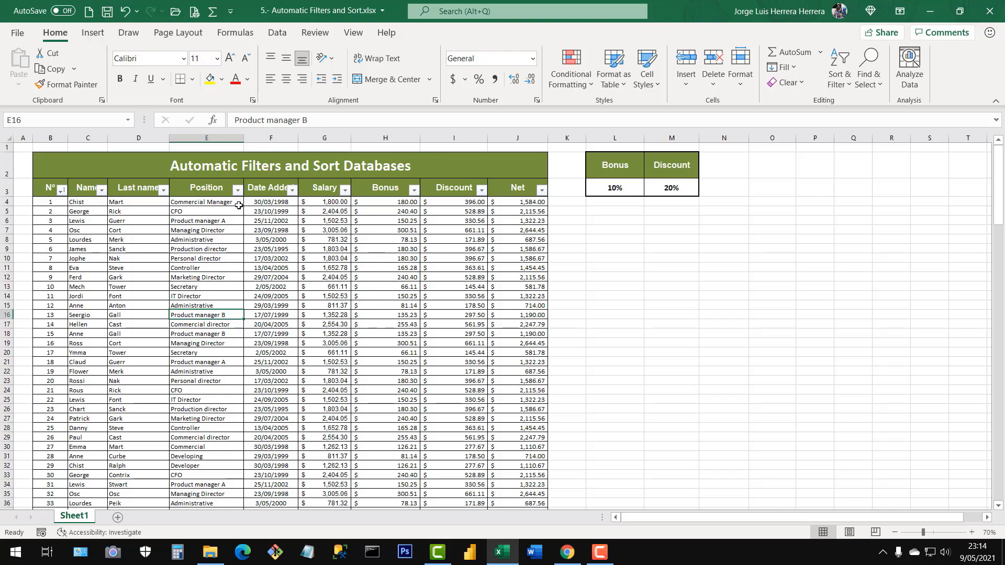
{"action": "left_click", "coordinate": [385, 268]}
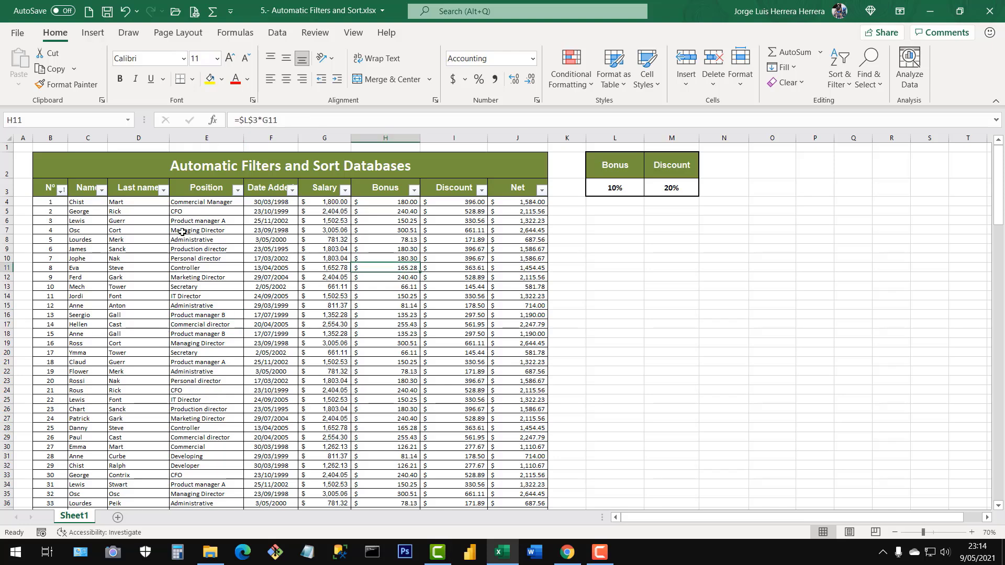
{"action": "left_click", "coordinate": [101, 190]}
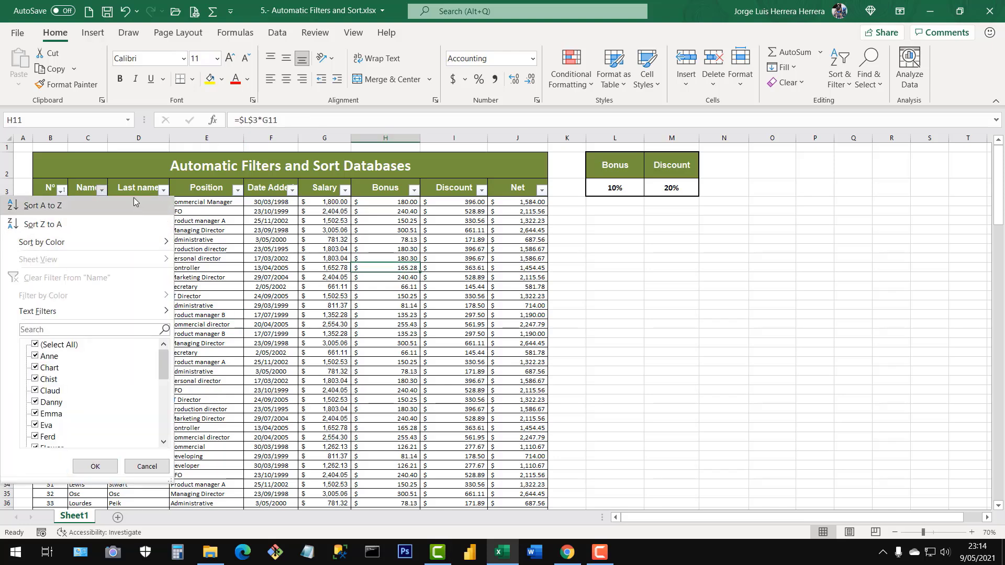
{"action": "left_click", "coordinate": [95, 466]}
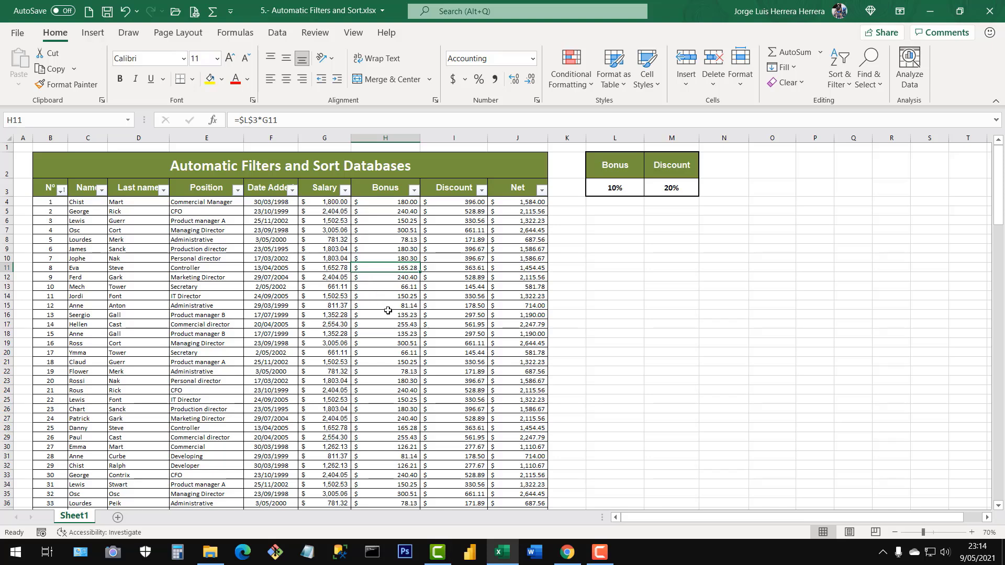
Filter the Salary column with a number filter for values greater than 2500.
{"action": "left_click", "coordinate": [344, 190]}
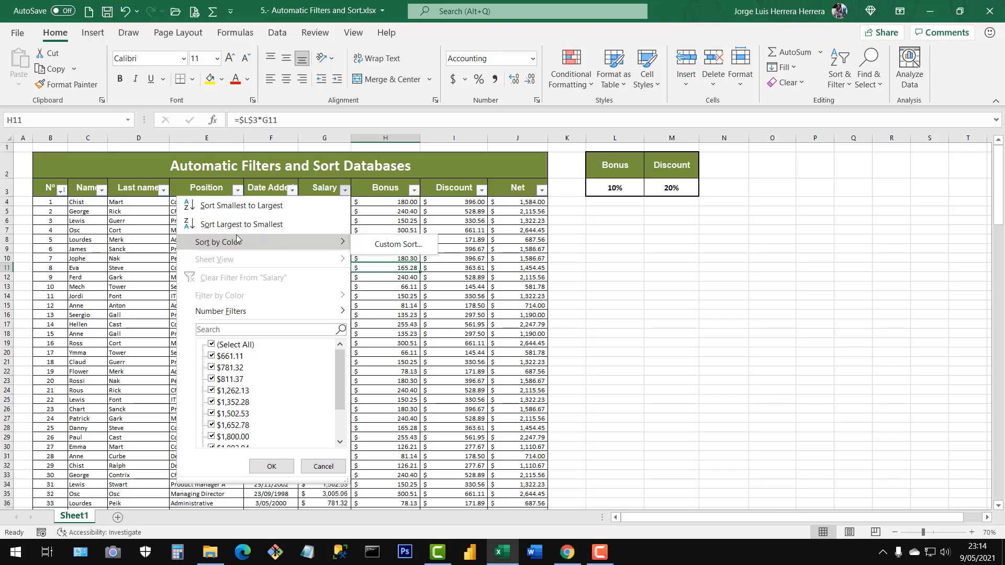
{"action": "mouse_move", "coordinate": [211, 318]}
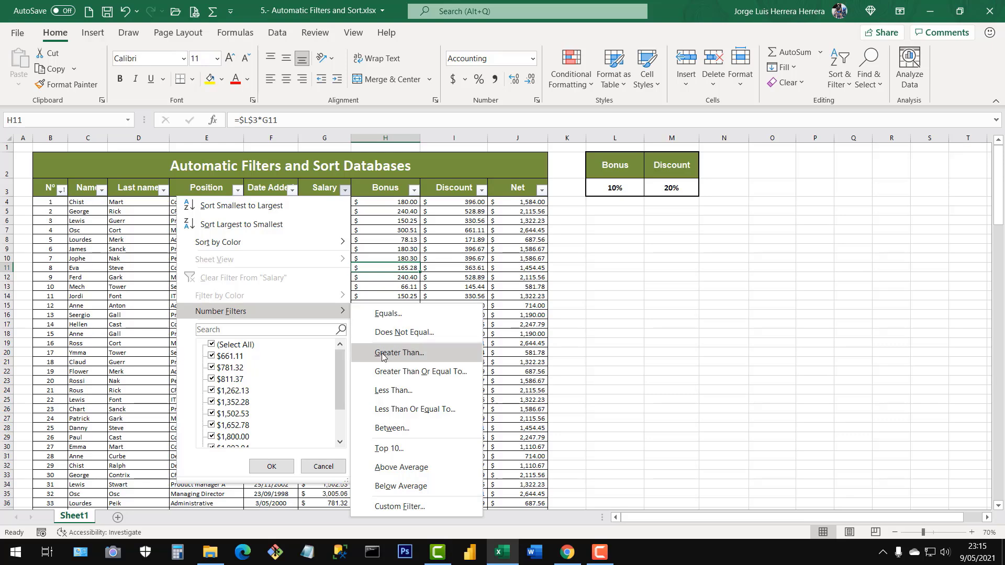
{"action": "left_click", "coordinate": [412, 354]}
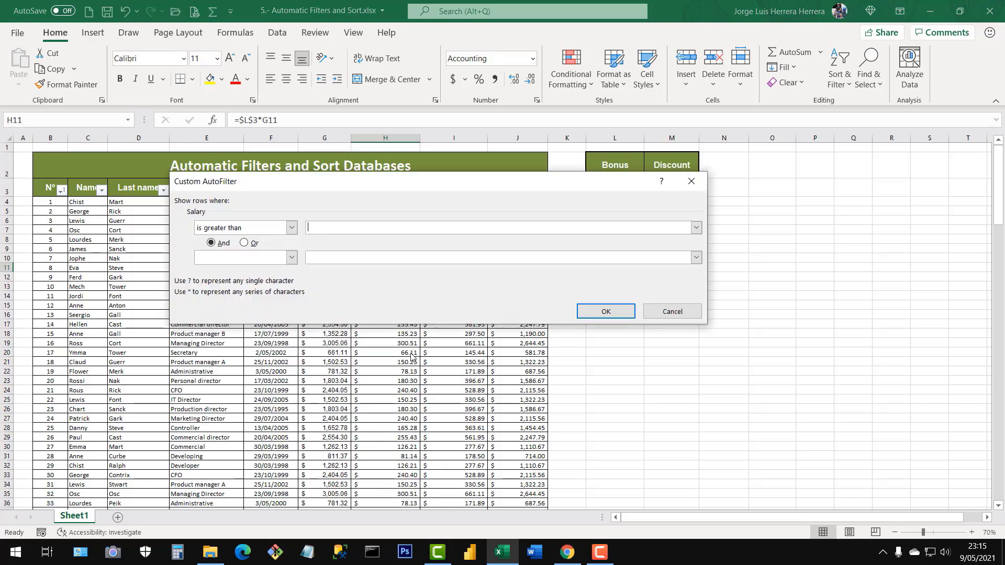
{"action": "left_click_drag", "start_coordinate": [390, 189], "coordinate": [451, 257]}
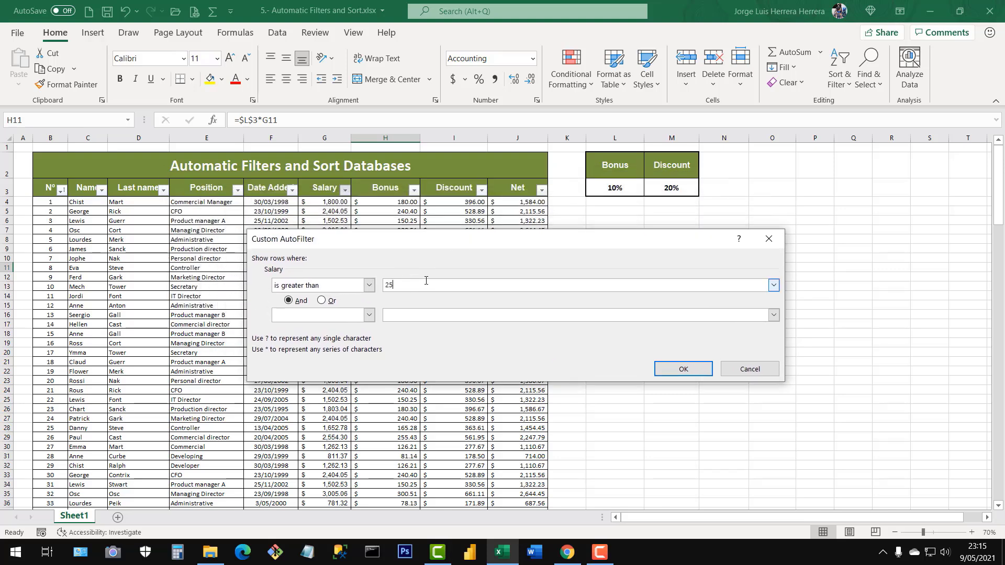
{"action": "type", "text": "2500"}
{"action": "left_click", "coordinate": [681, 369]}
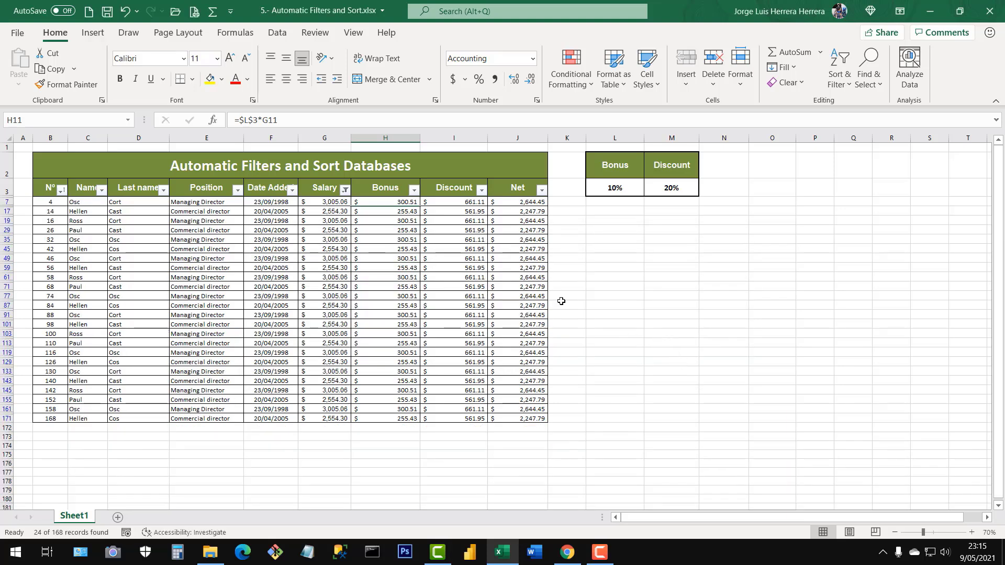
Review the filtered records' Bonus and Salary values and clear the filter from the Salary column.
{"action": "left_click_drag", "start_coordinate": [399, 202], "coordinate": [399, 382]}
{"action": "left_click_drag", "start_coordinate": [337, 202], "coordinate": [336, 421]}
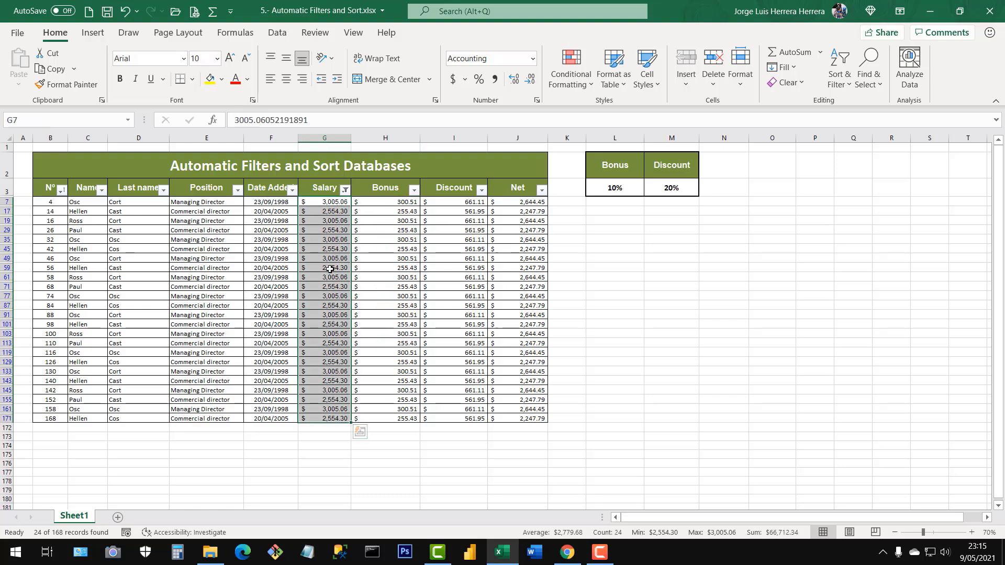
{"action": "left_click", "coordinate": [335, 305]}
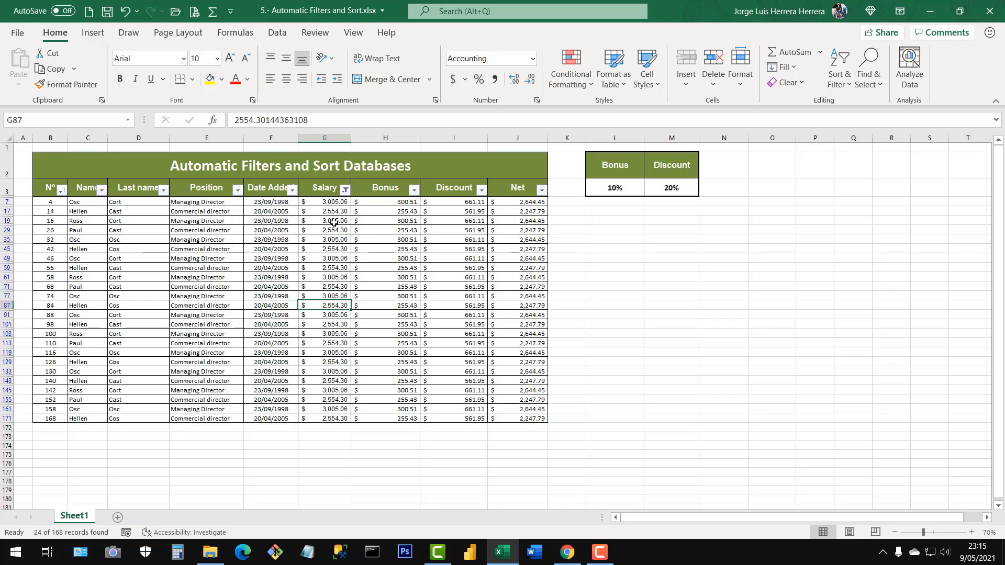
{"action": "left_click", "coordinate": [364, 231]}
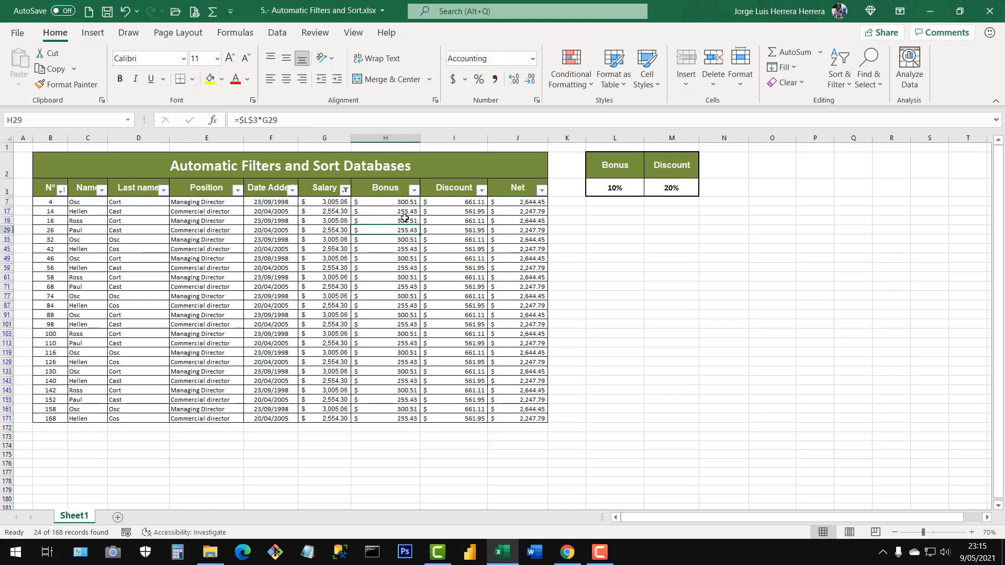
{"action": "left_click", "coordinate": [344, 189]}
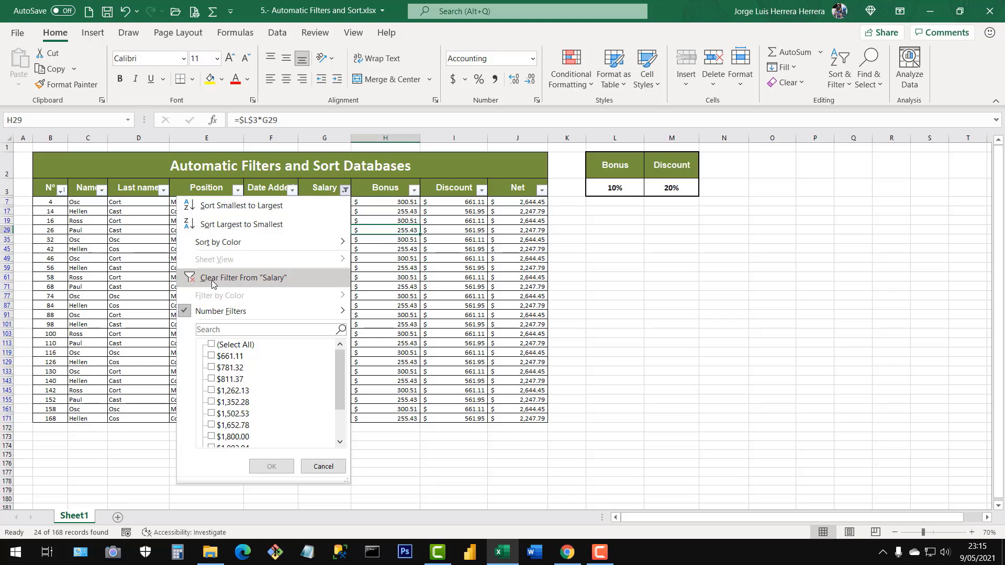
{"action": "left_click", "coordinate": [228, 278]}
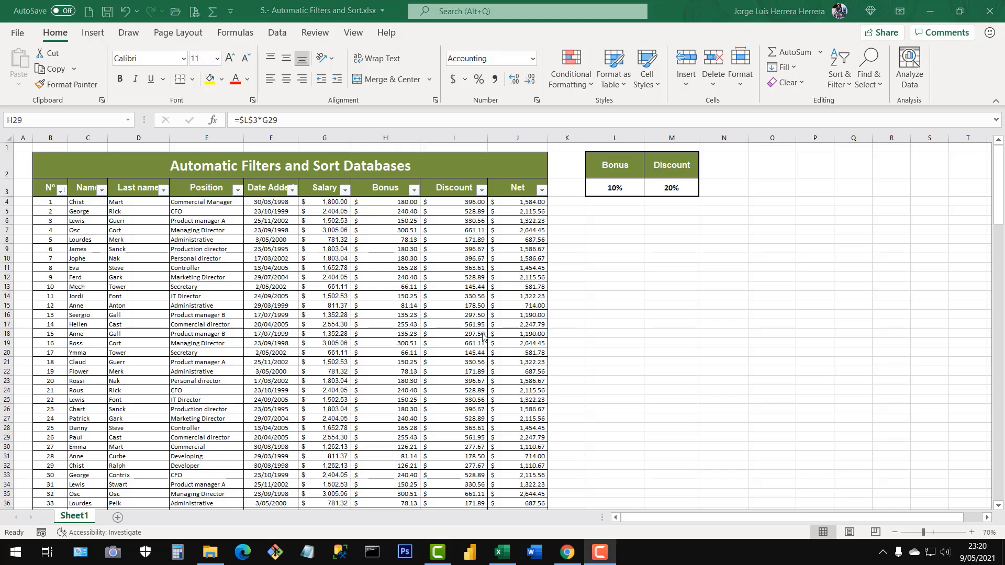
Filter the Salary column with a number filter for values greater than or equal to 2000.
{"action": "left_click", "coordinate": [346, 190]}
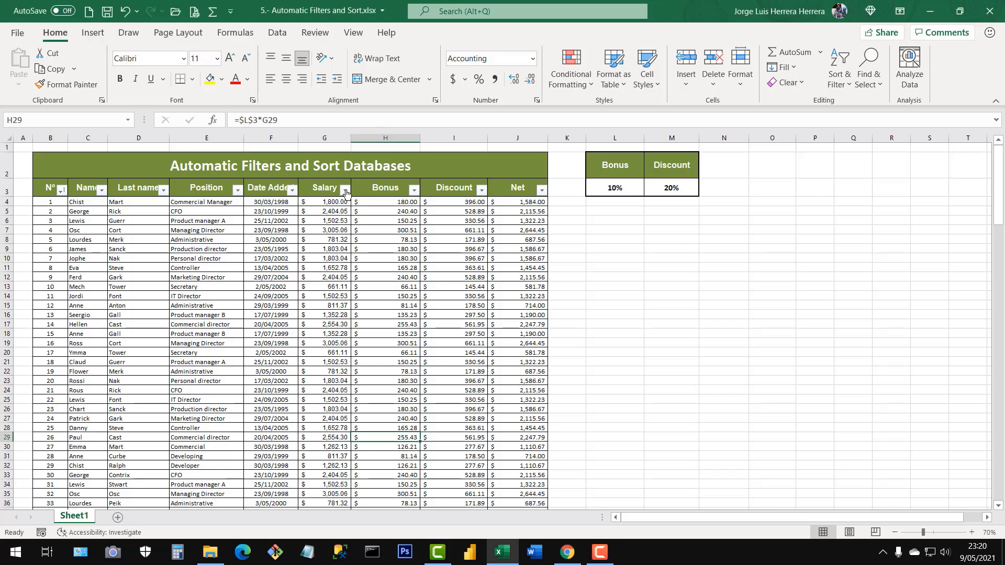
{"action": "left_click", "coordinate": [344, 190]}
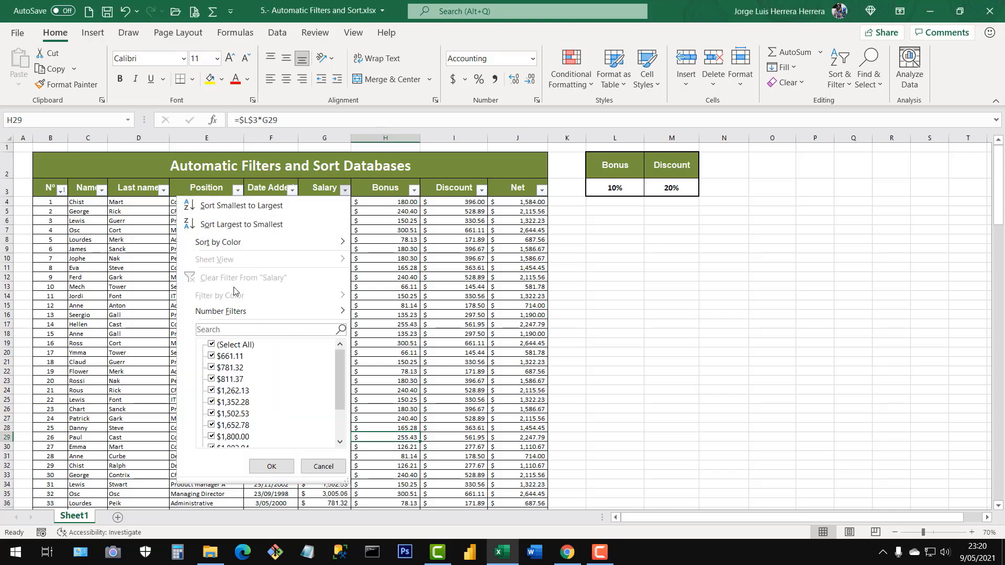
{"action": "mouse_move", "coordinate": [240, 320]}
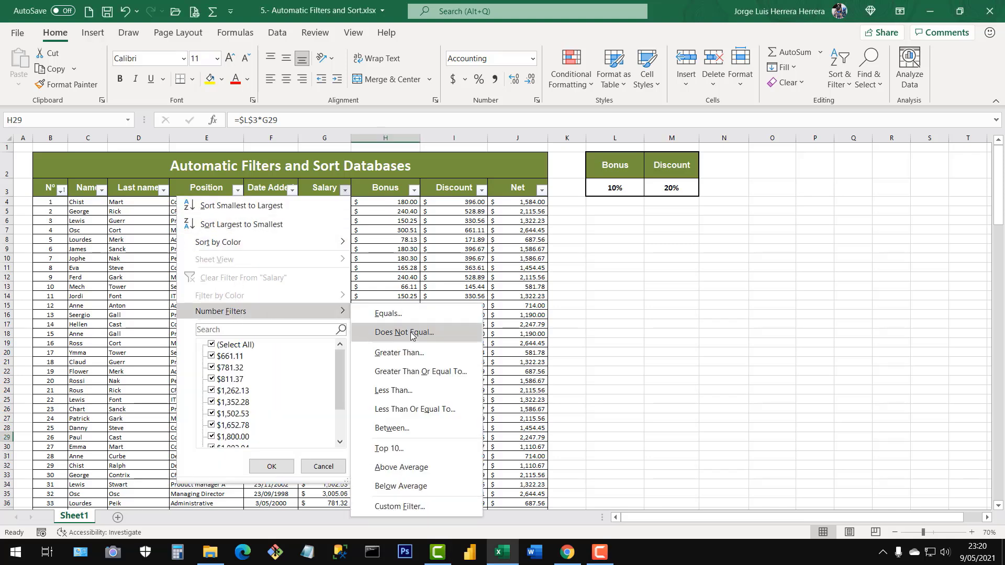
{"action": "left_click", "coordinate": [412, 372]}
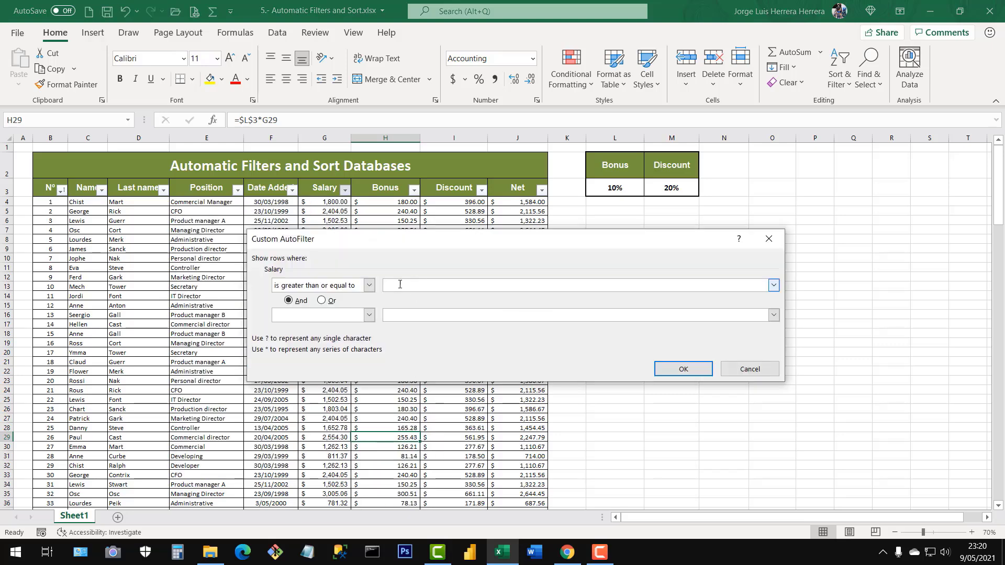
{"action": "type", "text": "2000"}
{"action": "left_click_drag", "start_coordinate": [404, 284], "coordinate": [385, 284]}
{"action": "left_click", "coordinate": [680, 368]}
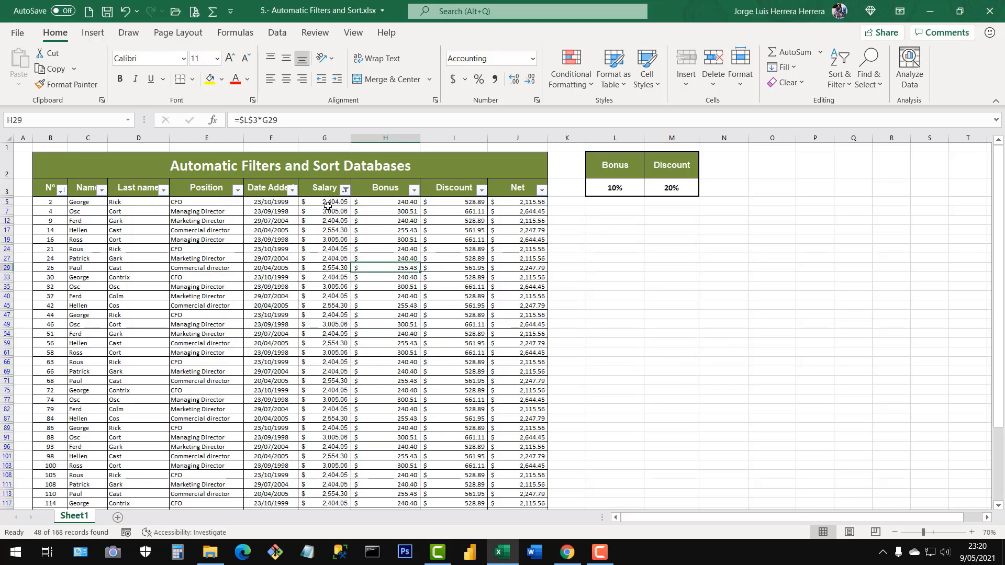
Review the salaries and row numbers of the filtered records, highlighting part of the Salary column.
{"action": "left_click", "coordinate": [328, 204]}
{"action": "left_click_drag", "start_coordinate": [328, 210], "coordinate": [327, 355]}
{"action": "scroll", "coordinate": [334, 370], "scroll_direction": "down", "scroll_amount": 1}
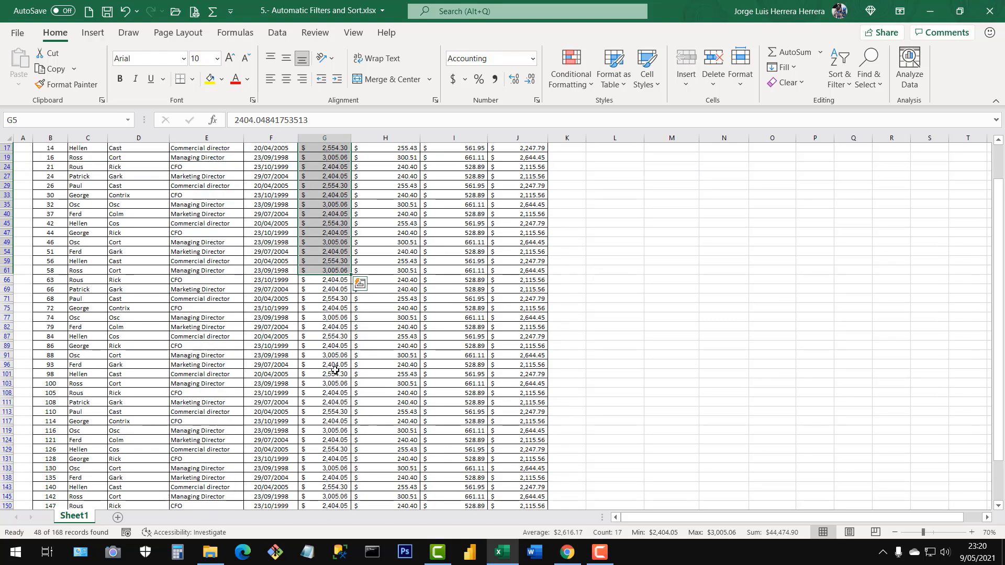
{"action": "scroll", "coordinate": [334, 370], "scroll_direction": "up", "scroll_amount": 3}
{"action": "left_click", "coordinate": [330, 229]}
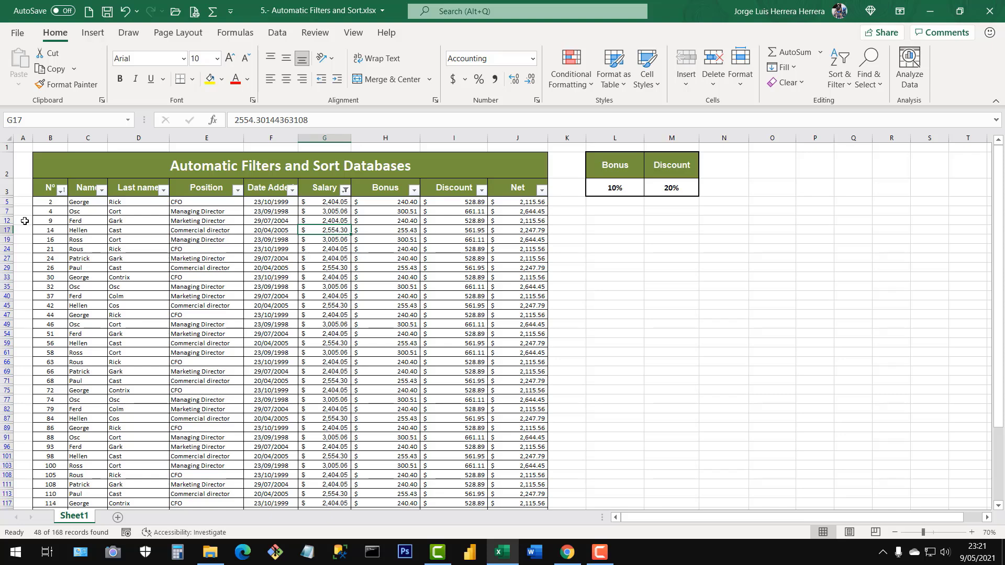
{"action": "left_click", "coordinate": [5, 201]}
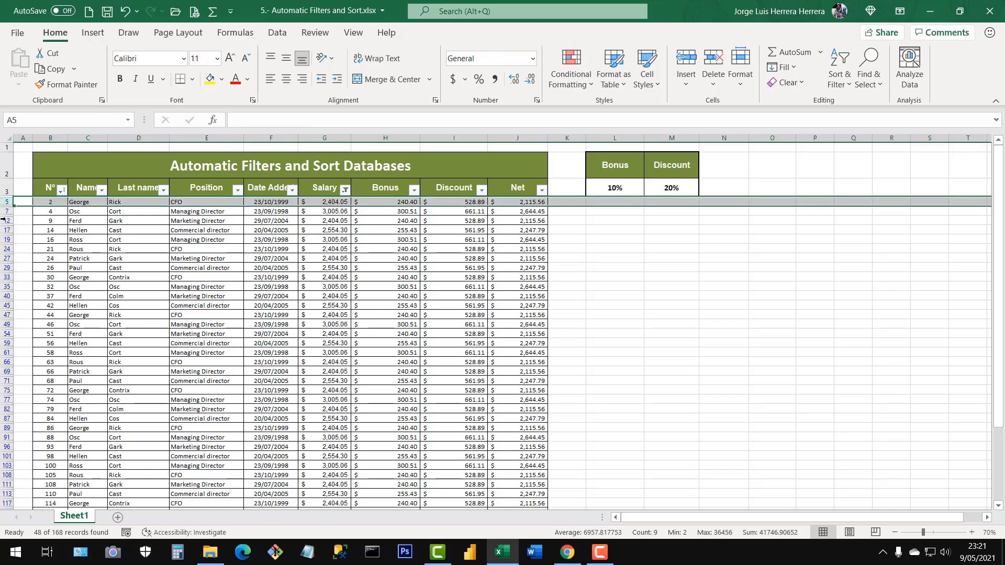
{"action": "left_click", "coordinate": [4, 252]}
{"action": "left_click", "coordinate": [412, 284]}
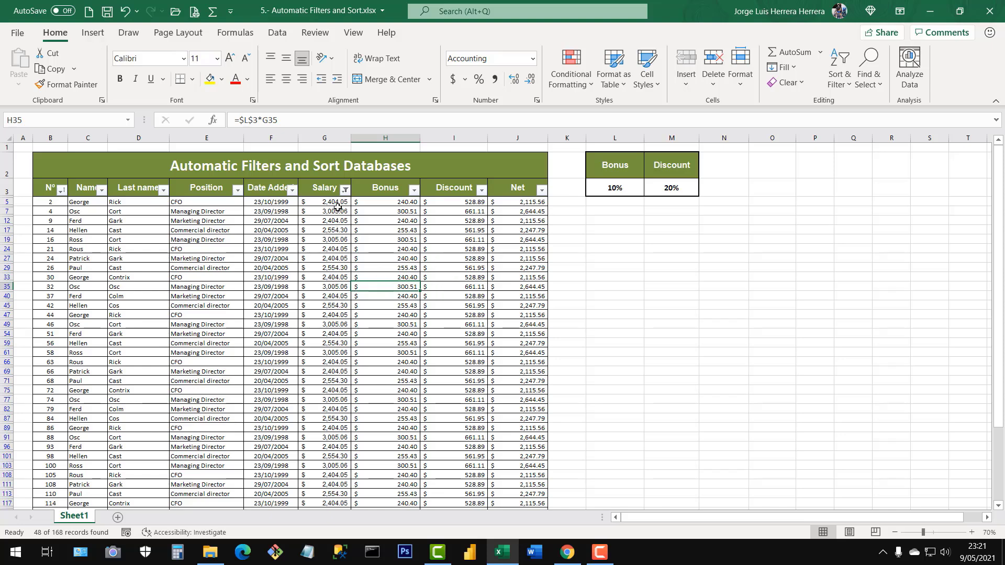
{"action": "left_click_drag", "start_coordinate": [335, 211], "coordinate": [334, 352]}
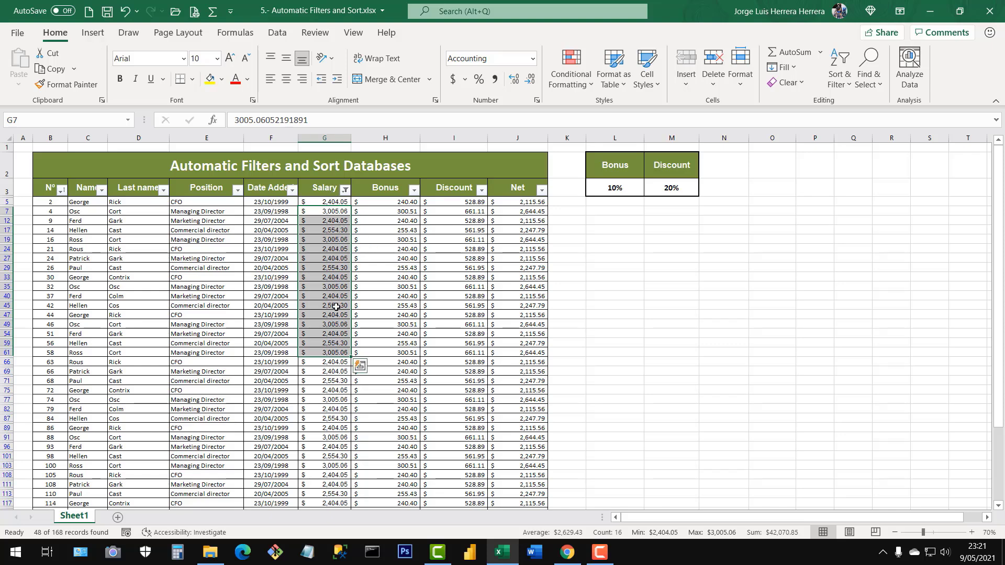
{"action": "left_click", "coordinate": [315, 249]}
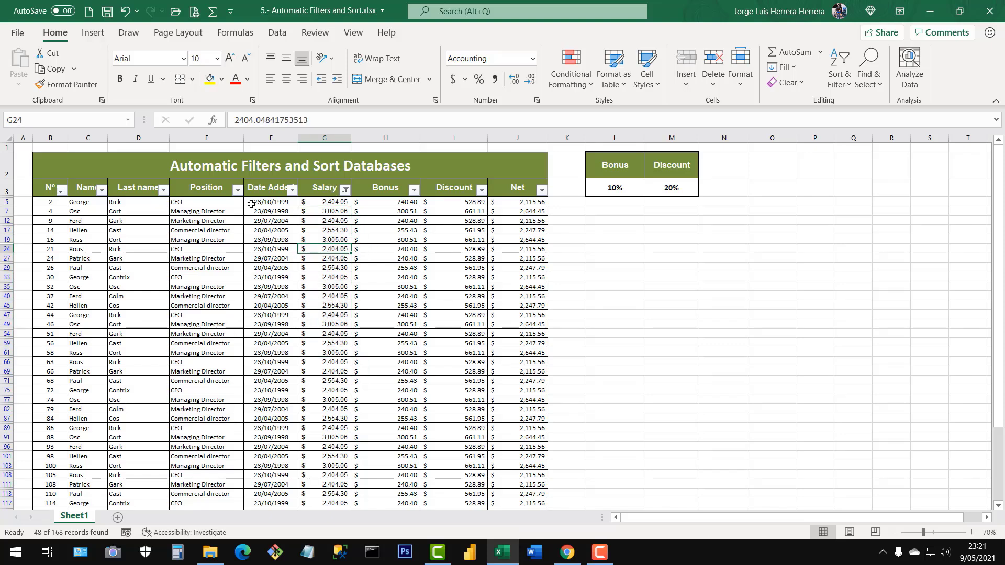
Go over the table's column headers from Nº across to Net.
{"action": "left_click_drag", "start_coordinate": [52, 189], "coordinate": [157, 190]}
{"action": "left_click_drag", "start_coordinate": [233, 192], "coordinate": [554, 193]}
{"action": "left_click", "coordinate": [500, 249]}
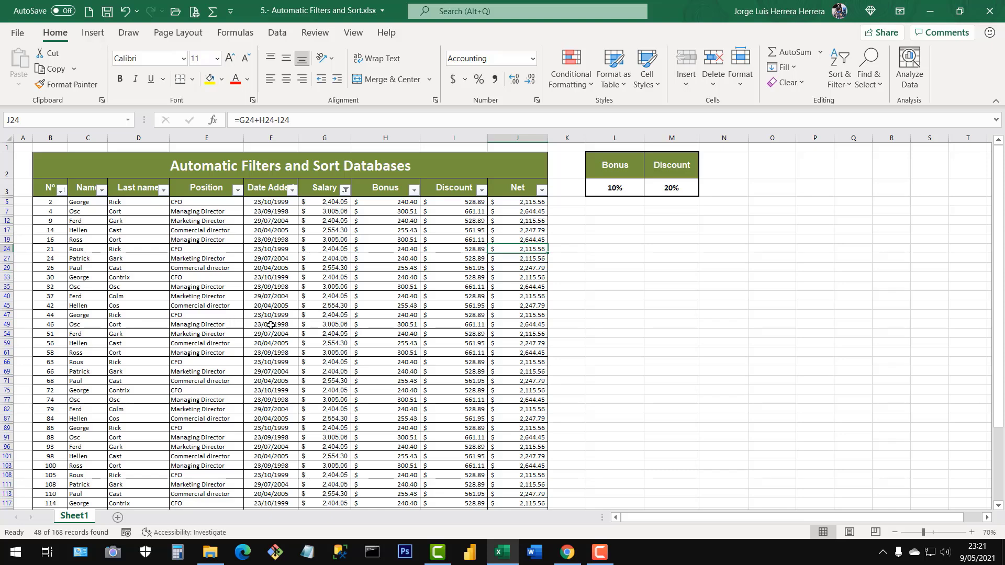
Add a number filter on the Bonus column for values less than 200, keeping the Salary filter active.
{"action": "left_click", "coordinate": [414, 189]}
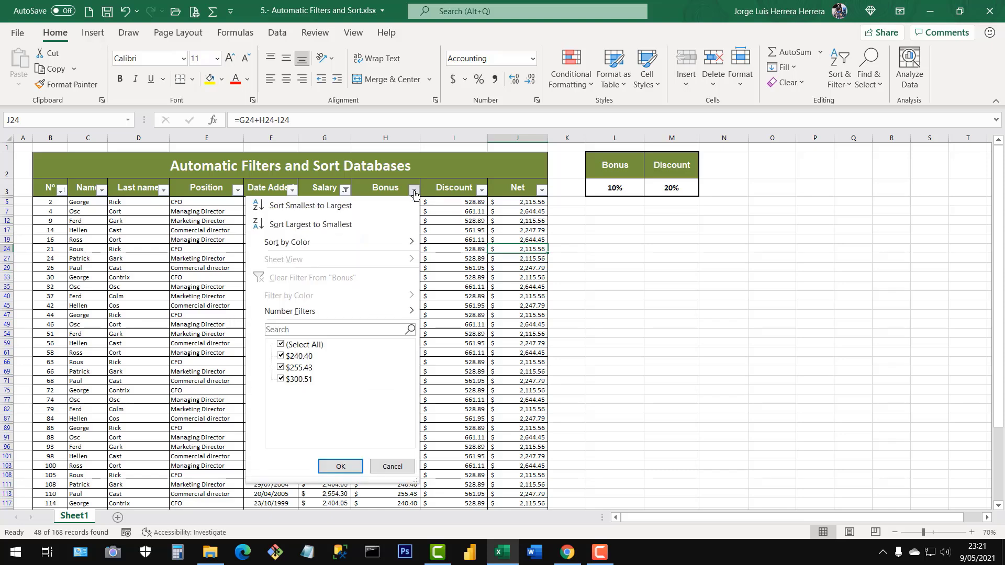
{"action": "mouse_move", "coordinate": [281, 317]}
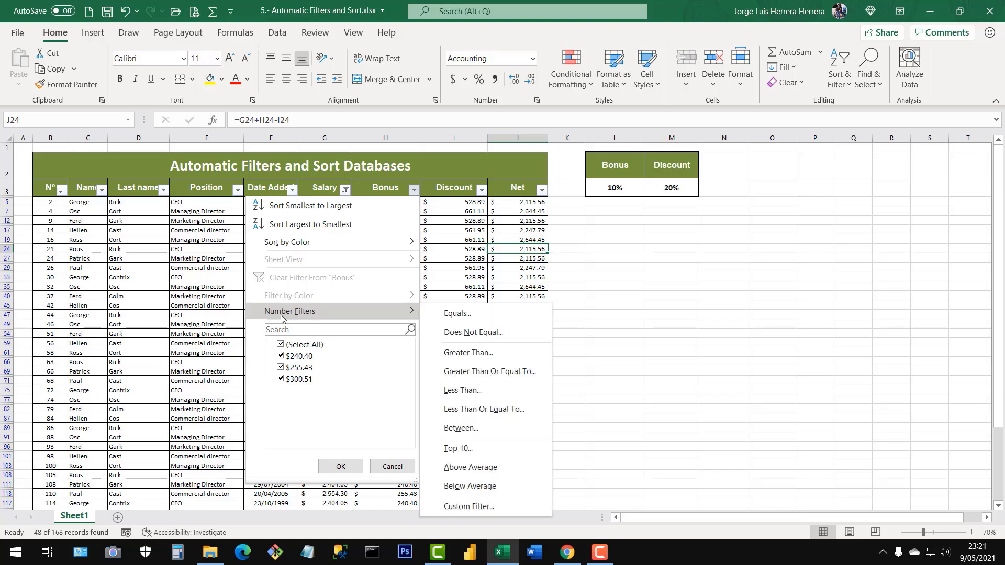
{"action": "left_click", "coordinate": [467, 390]}
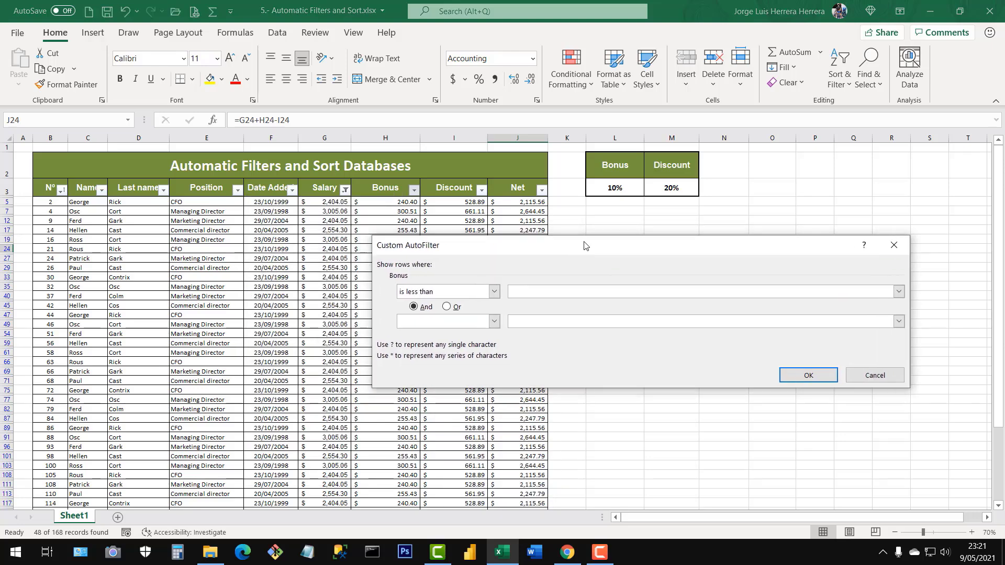
{"action": "left_click_drag", "start_coordinate": [584, 246], "coordinate": [601, 229]}
{"action": "type", "text": "200"}
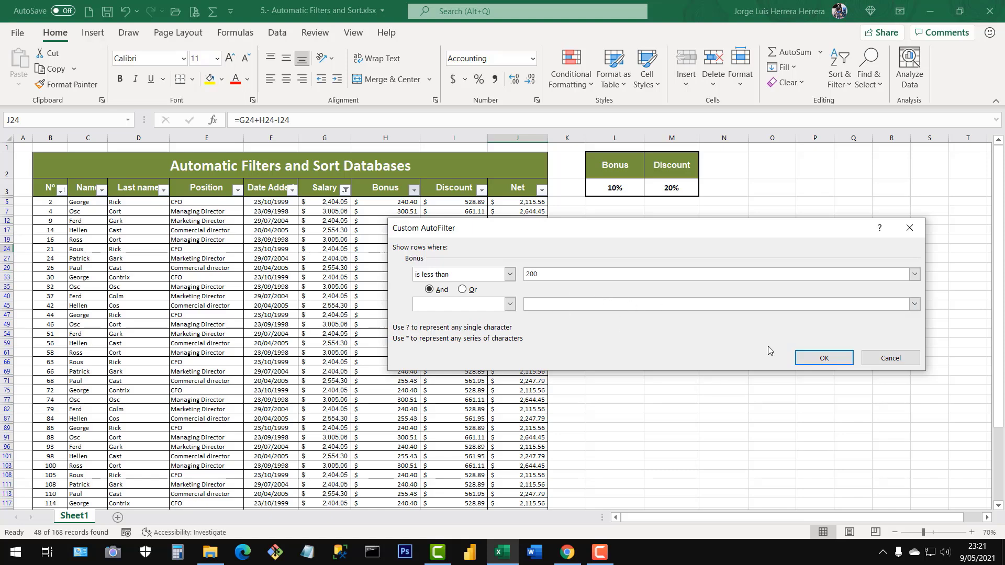
{"action": "left_click", "coordinate": [824, 358]}
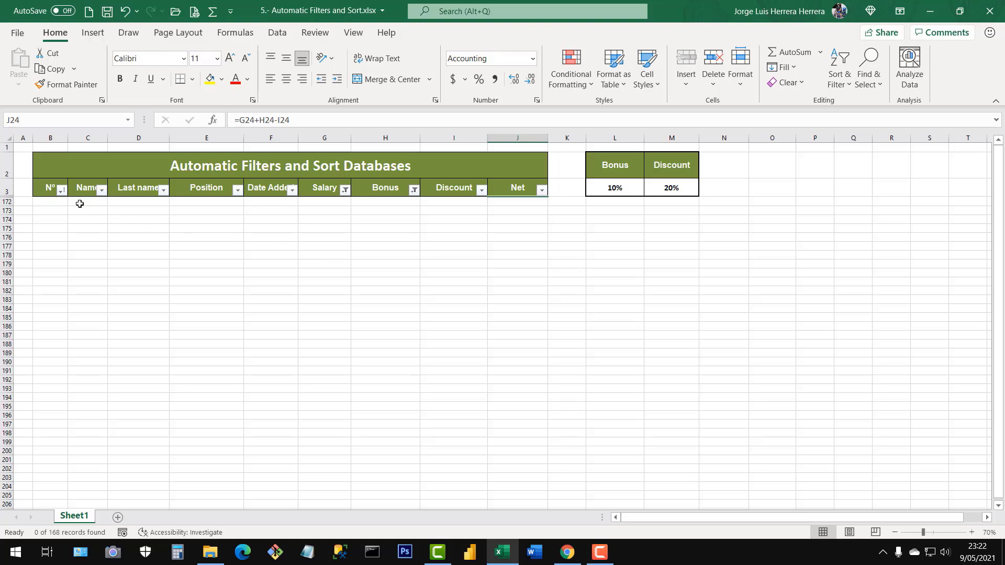
Clear the filter from the Bonus column, leaving the Salary filter active.
{"action": "left_click_drag", "start_coordinate": [60, 203], "coordinate": [502, 377]}
{"action": "left_click", "coordinate": [410, 276]}
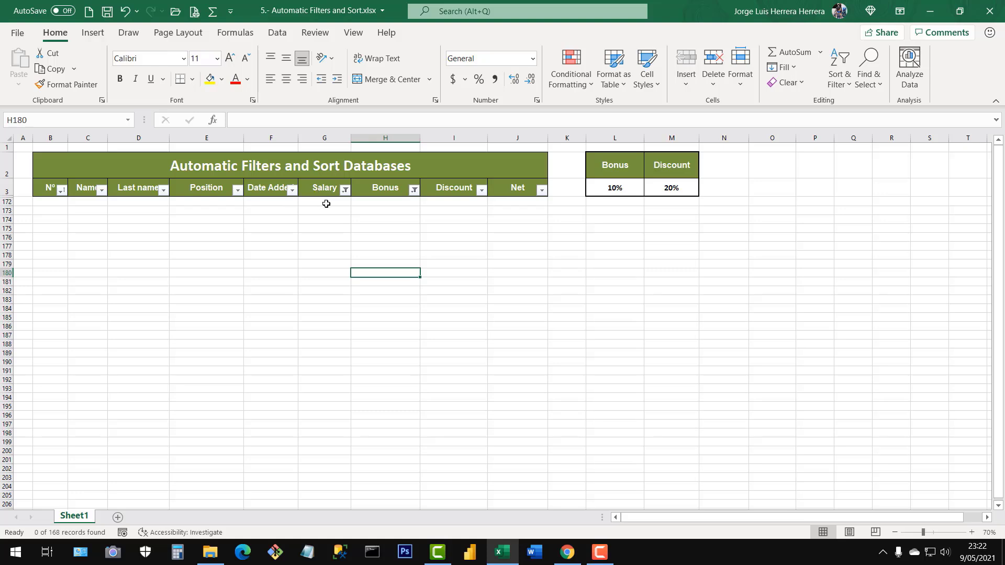
{"action": "left_click", "coordinate": [413, 191]}
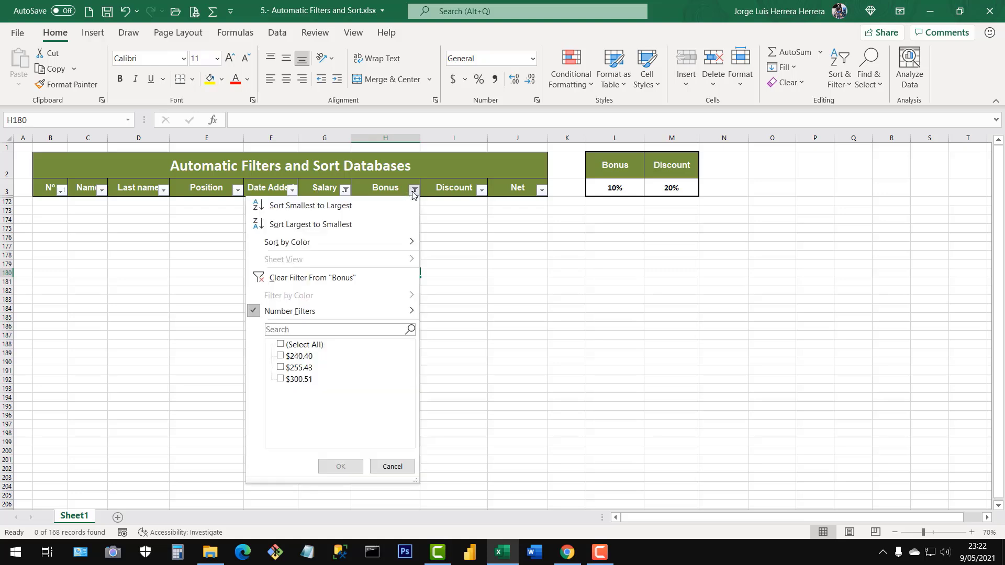
{"action": "left_click", "coordinate": [290, 283]}
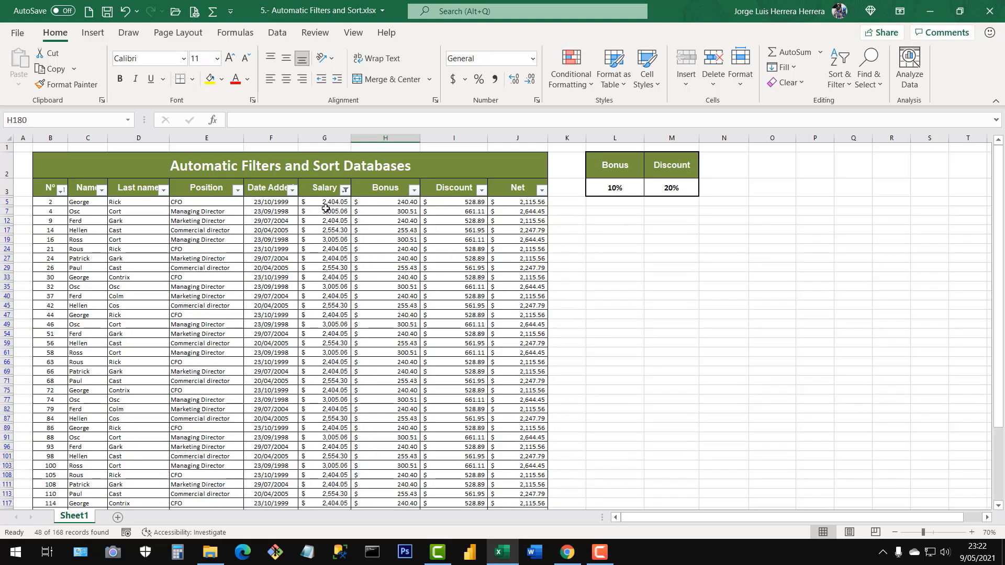
Add a number filter on the Bonus column for values less than 300, on top of the Salary filter.
{"action": "left_click_drag", "start_coordinate": [325, 208], "coordinate": [325, 351]}
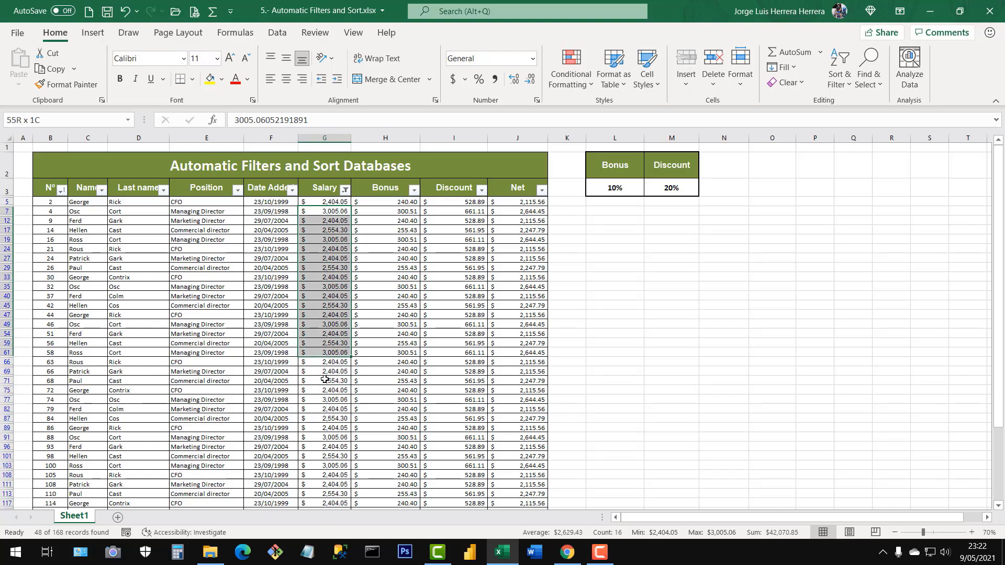
{"action": "left_click", "coordinate": [394, 277]}
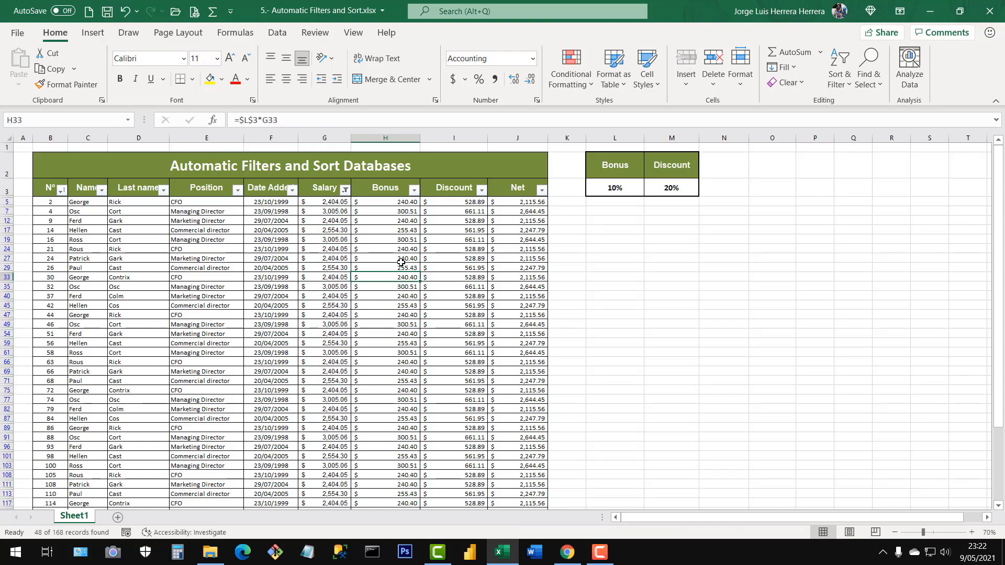
{"action": "left_click", "coordinate": [414, 190]}
{"action": "mouse_move", "coordinate": [356, 320]}
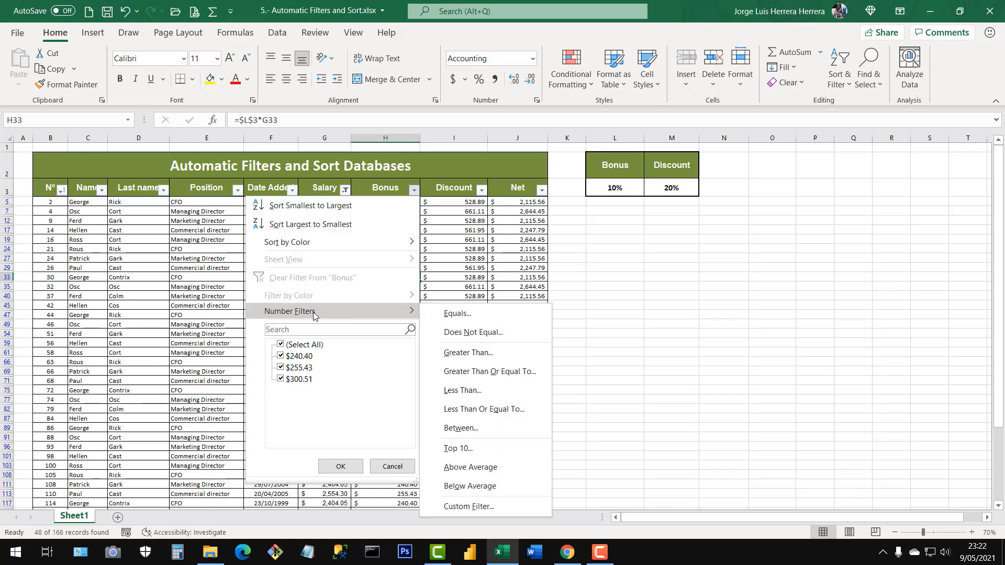
{"action": "left_click", "coordinate": [460, 397]}
{"action": "type", "text": "3"}
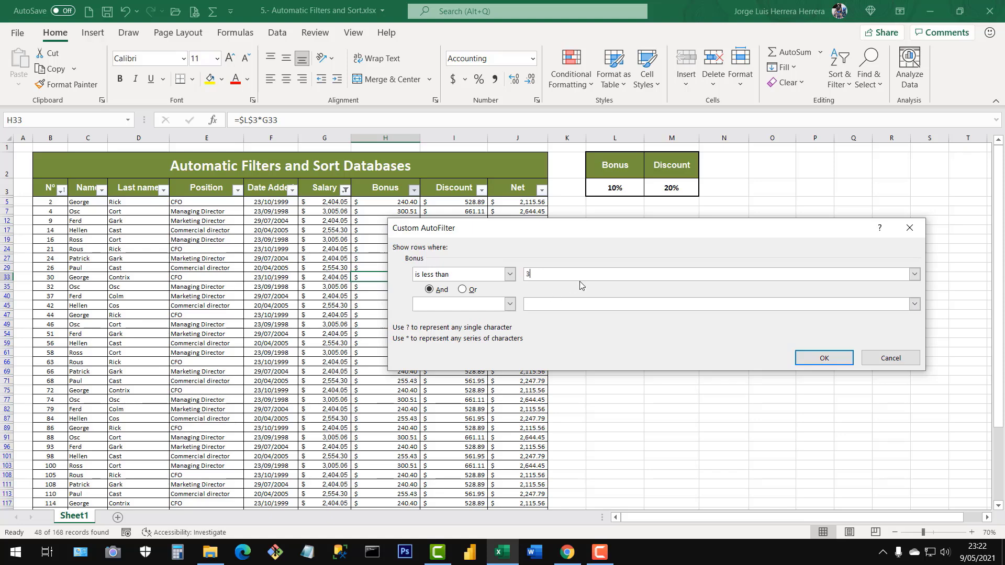
{"action": "type", "text": "00"}
{"action": "left_click", "coordinate": [827, 358]}
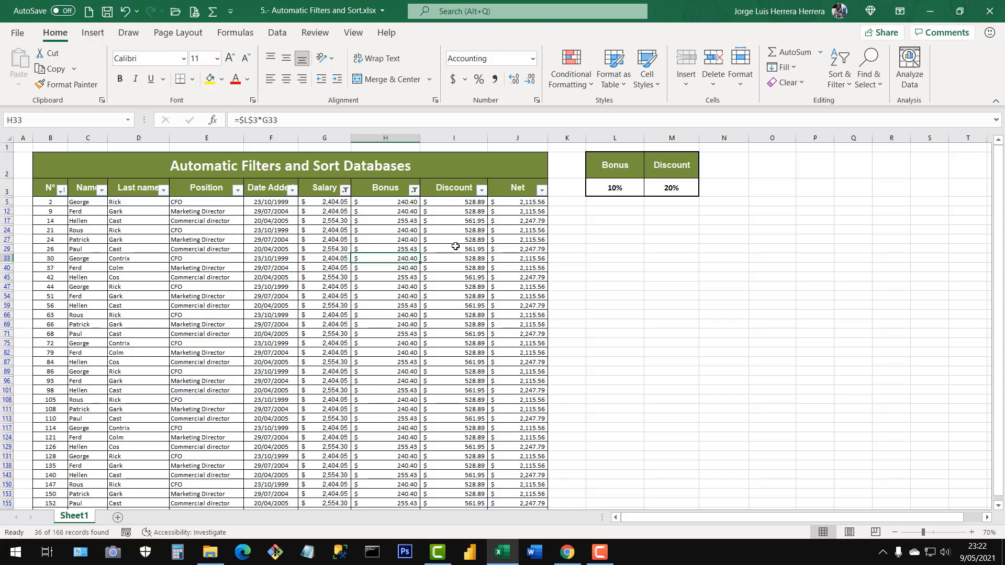
Check the Salary and Bonus values of the filtered records against both number filters, highlighting parts of the two columns.
{"action": "left_click_drag", "start_coordinate": [324, 203], "coordinate": [324, 267]}
{"action": "left_click", "coordinate": [325, 268]}
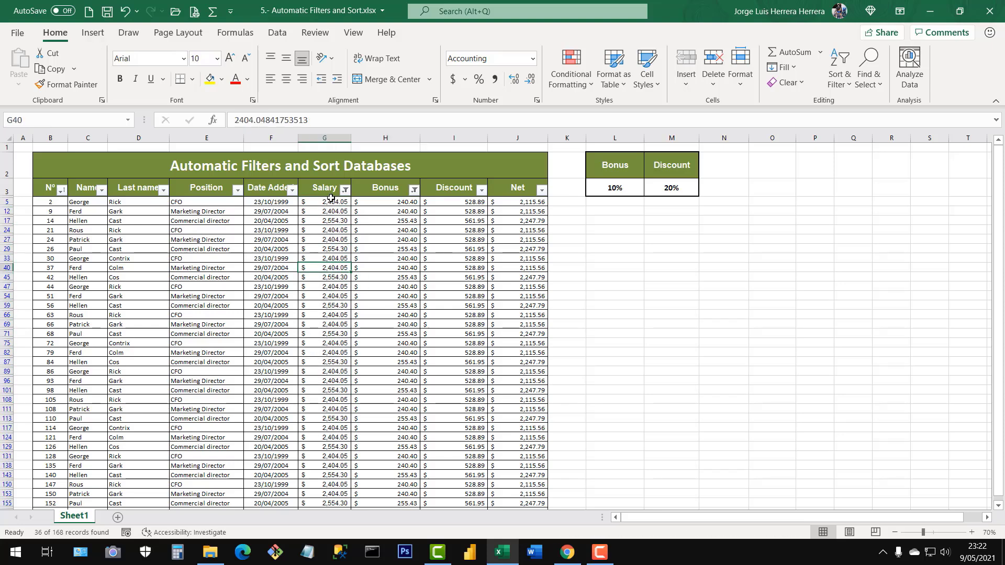
{"action": "left_click_drag", "start_coordinate": [330, 202], "coordinate": [324, 401]}
{"action": "left_click_drag", "start_coordinate": [407, 204], "coordinate": [399, 354]}
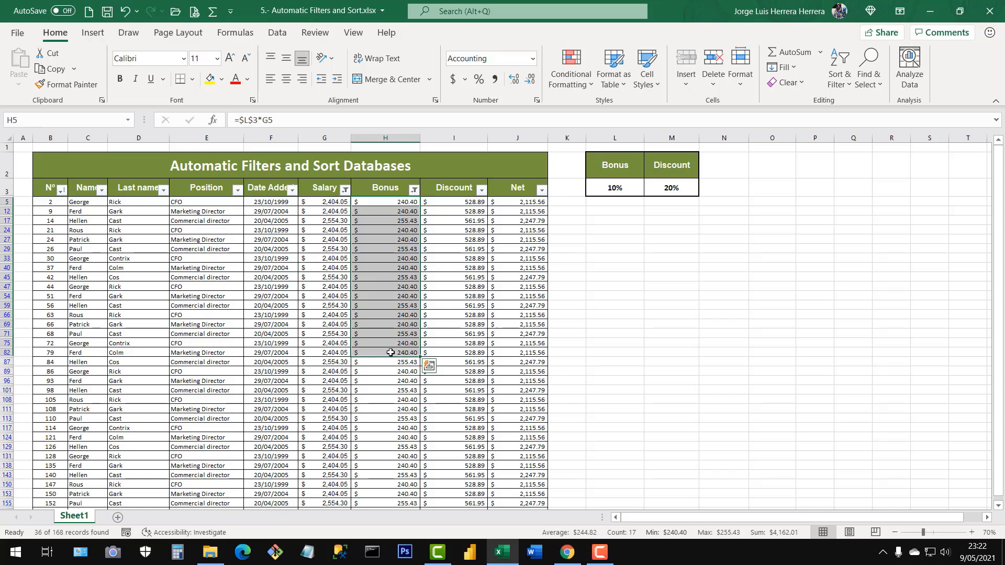
{"action": "left_click", "coordinate": [390, 353]}
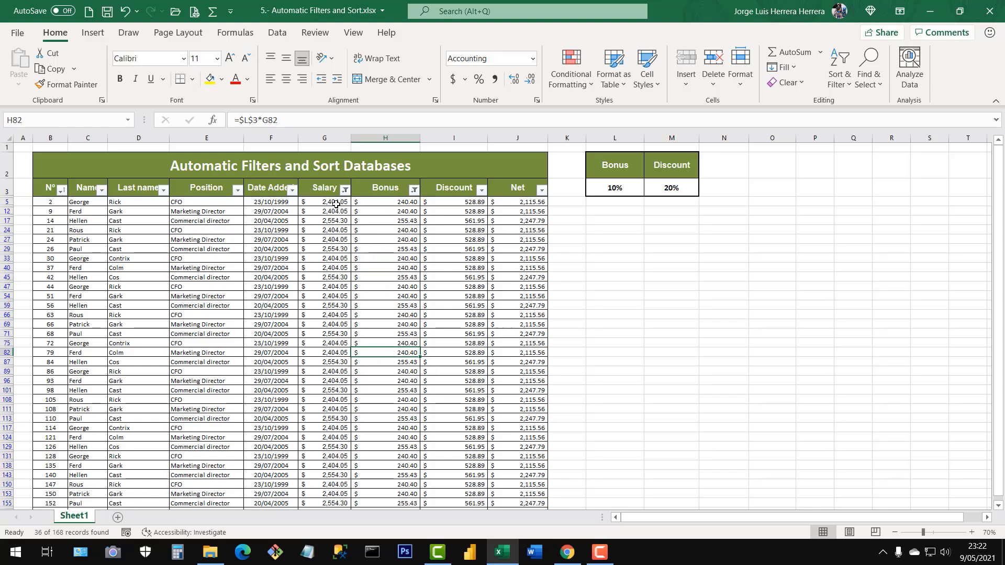
{"action": "left_click_drag", "start_coordinate": [335, 204], "coordinate": [401, 381]}
{"action": "left_click", "coordinate": [382, 314]}
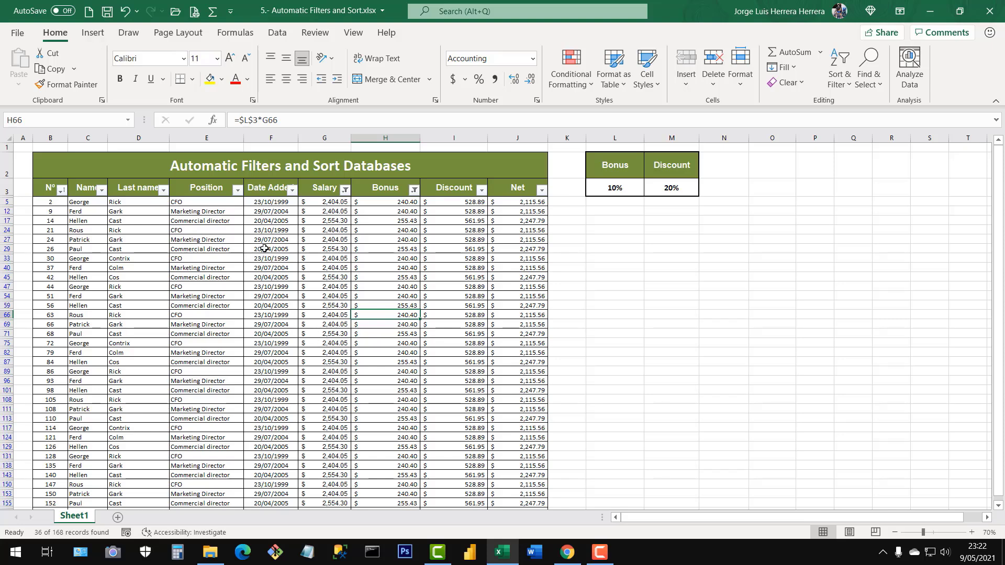
Filter the Position column to show only Marketing Director, keeping the Salary and Bonus filters.
{"action": "left_click", "coordinate": [237, 192]}
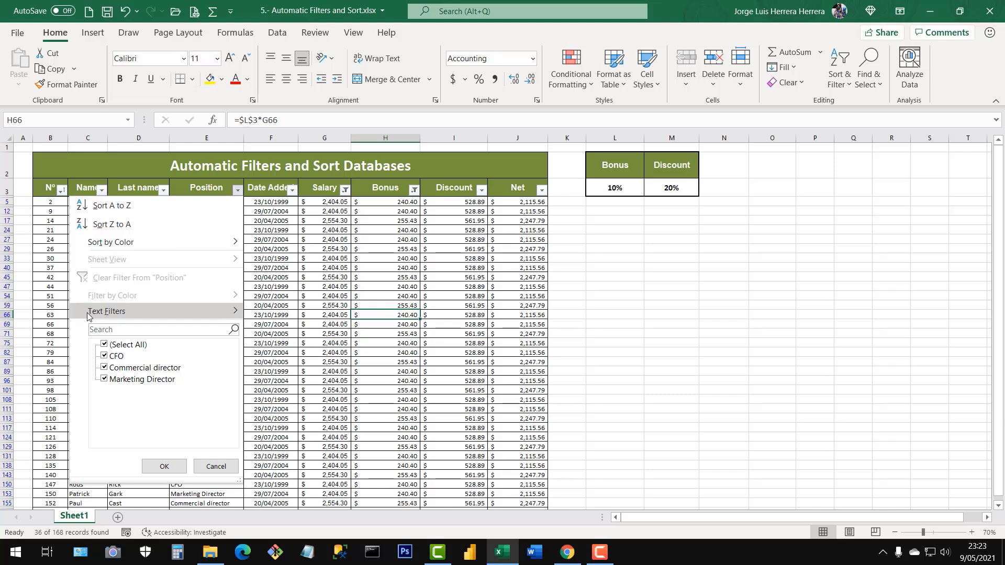
{"action": "mouse_move", "coordinate": [94, 314]}
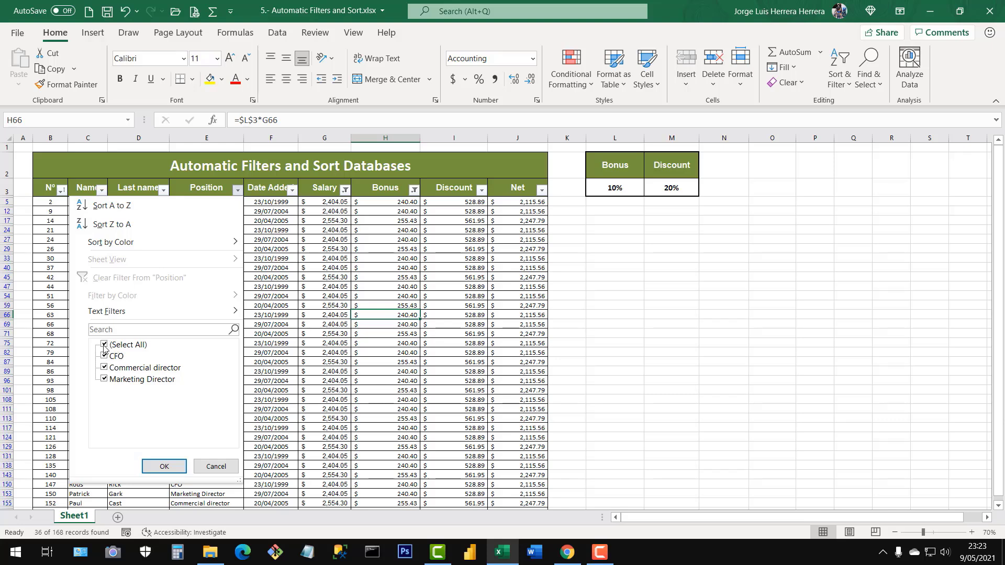
{"action": "left_click", "coordinate": [104, 345]}
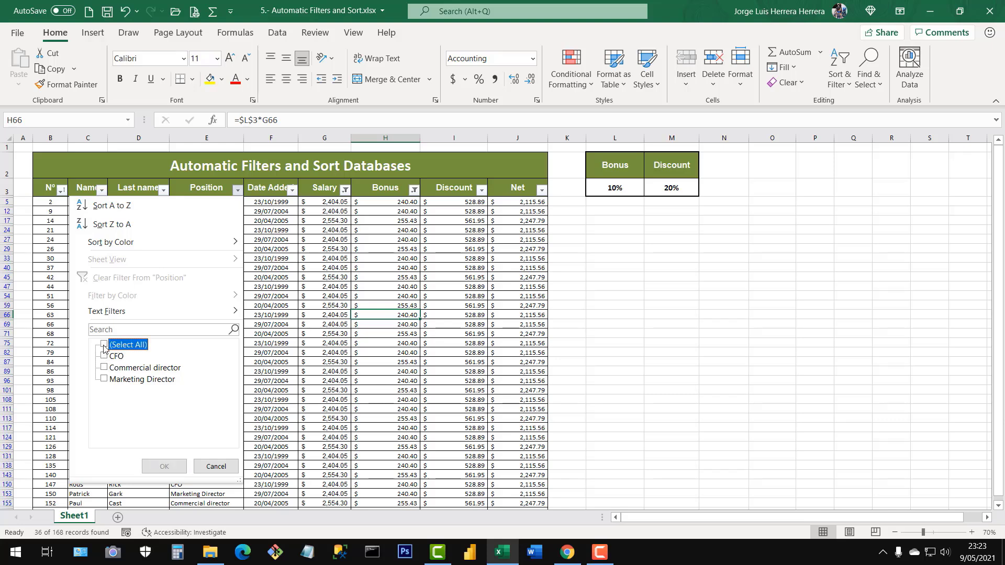
{"action": "left_click", "coordinate": [104, 379]}
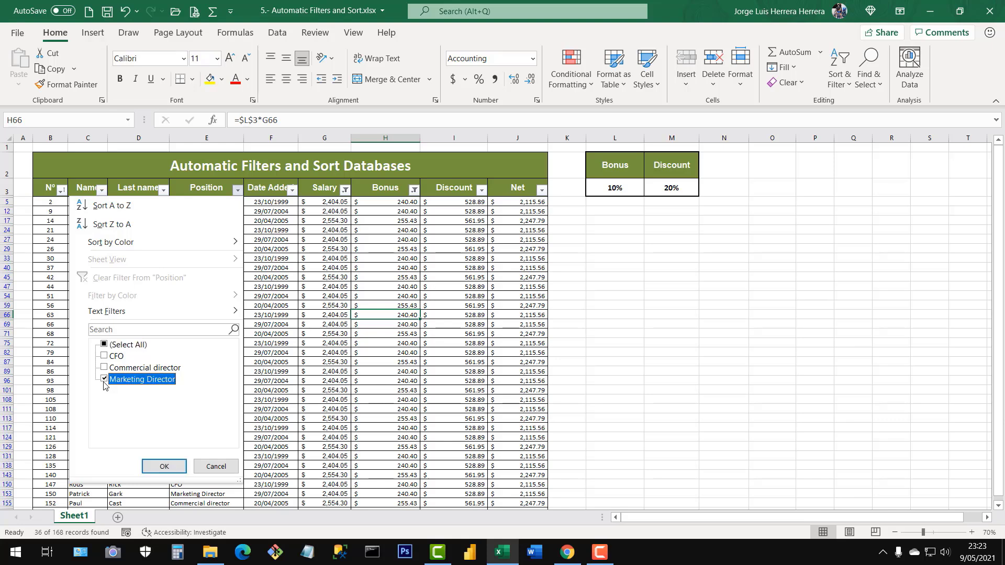
{"action": "left_click", "coordinate": [163, 466]}
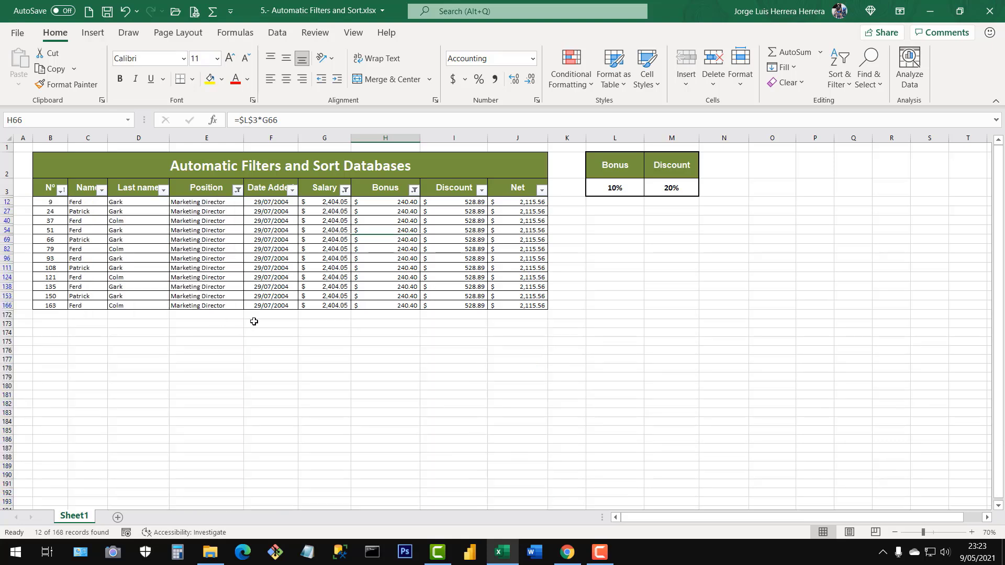
Review the Position, Salary and Bonus values of the records left by the three filters, and go over the table's header row.
{"action": "left_click_drag", "start_coordinate": [225, 209], "coordinate": [215, 301]}
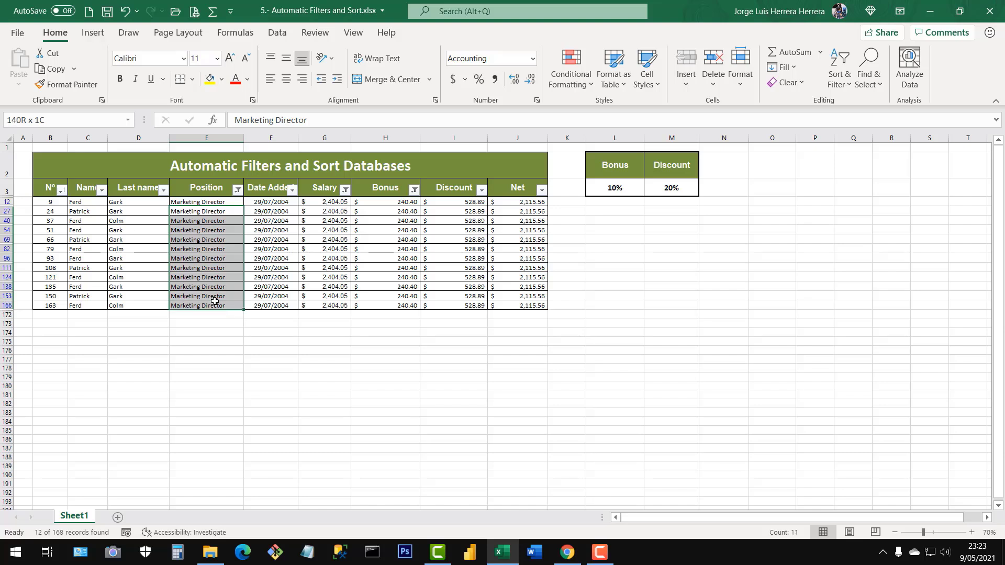
{"action": "left_click_drag", "start_coordinate": [334, 211], "coordinate": [336, 302]}
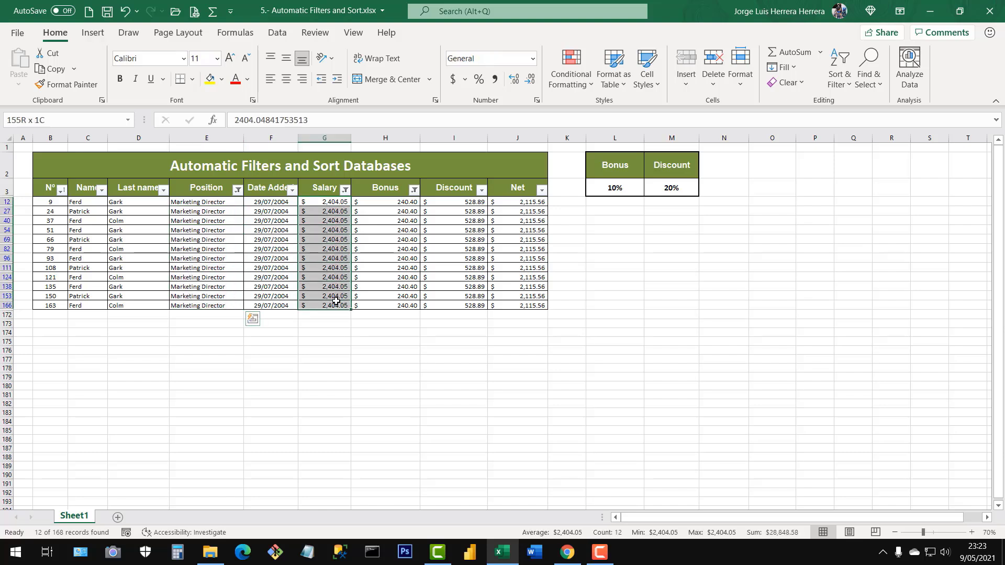
{"action": "left_click_drag", "start_coordinate": [399, 210], "coordinate": [399, 306]}
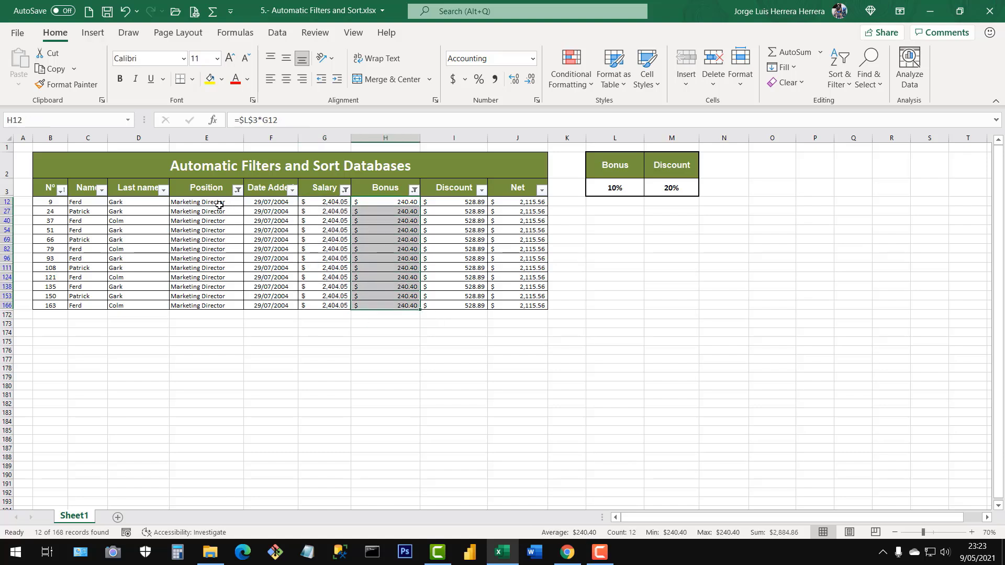
{"action": "left_click_drag", "start_coordinate": [220, 203], "coordinate": [225, 301]}
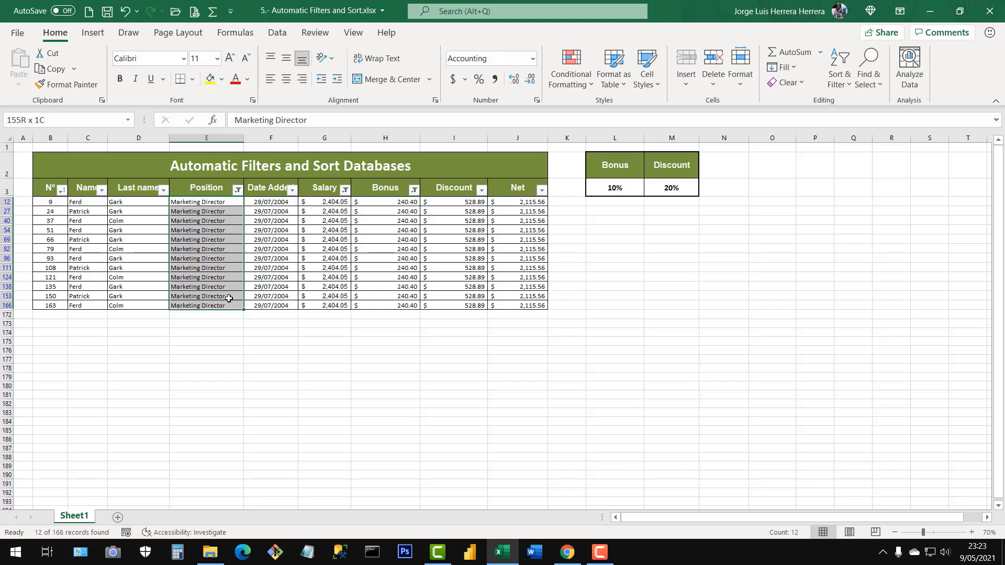
{"action": "left_click", "coordinate": [219, 239]}
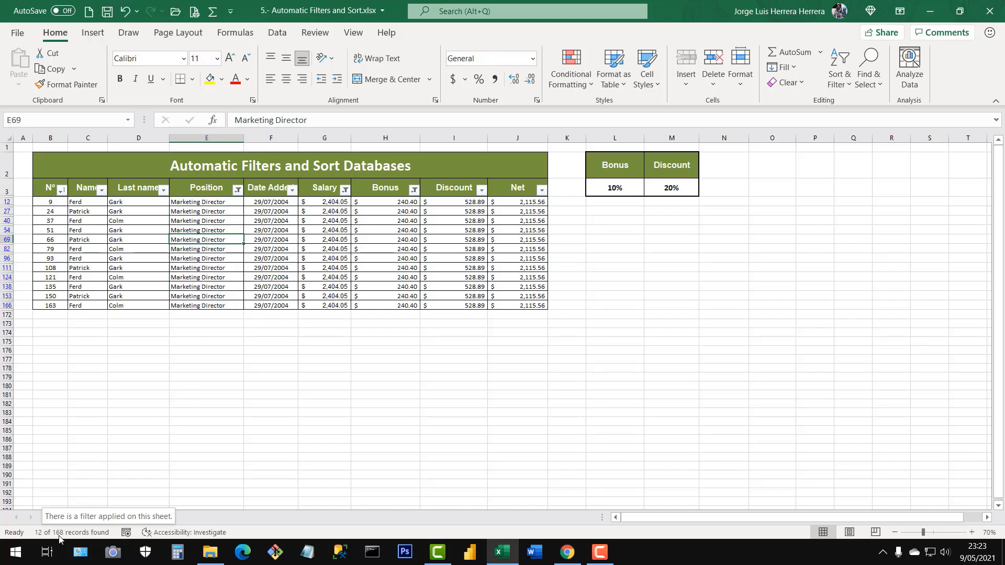
{"action": "left_click", "coordinate": [300, 269]}
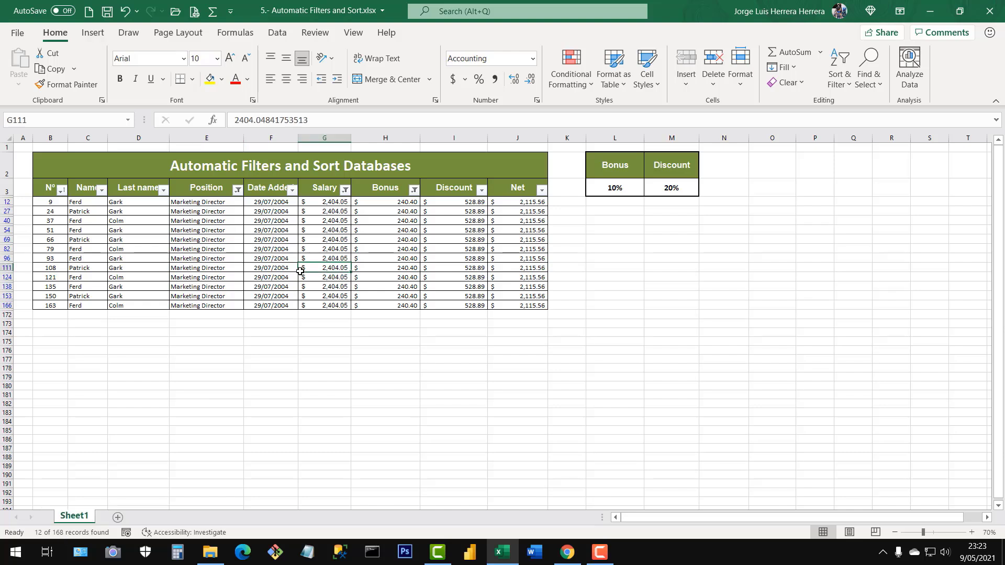
{"action": "left_click", "coordinate": [63, 184]}
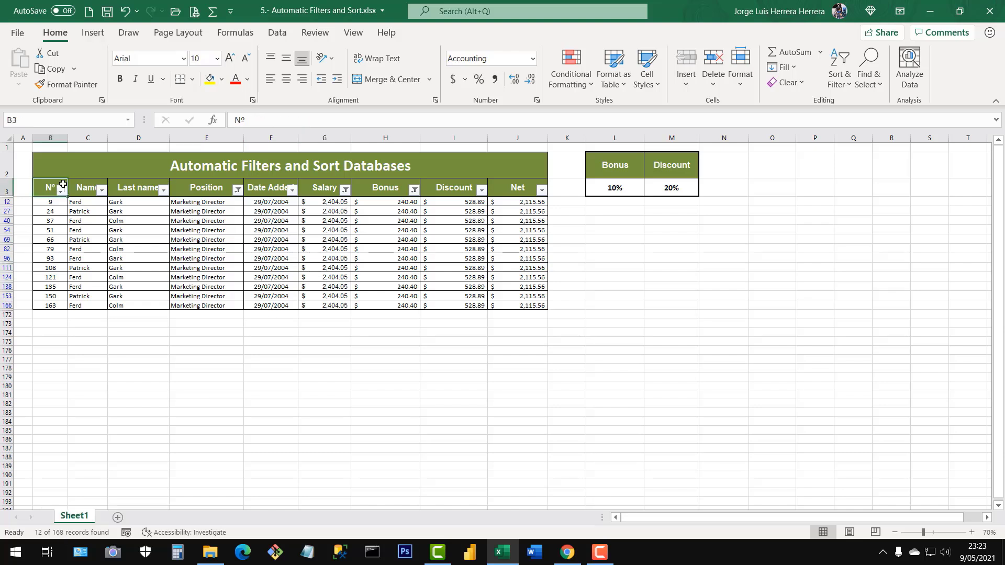
{"action": "left_click_drag", "start_coordinate": [63, 185], "coordinate": [510, 190]}
{"action": "left_click", "coordinate": [461, 248]}
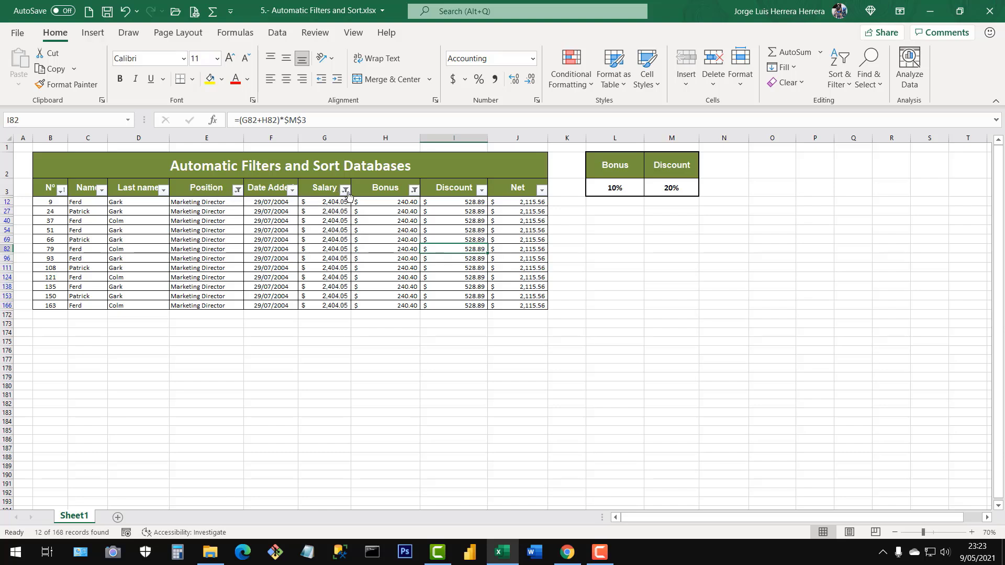
Check the filter settings of the Bonus, Salary and Position columns and go over the filtered Marketing Director records.
{"action": "left_click", "coordinate": [356, 247]}
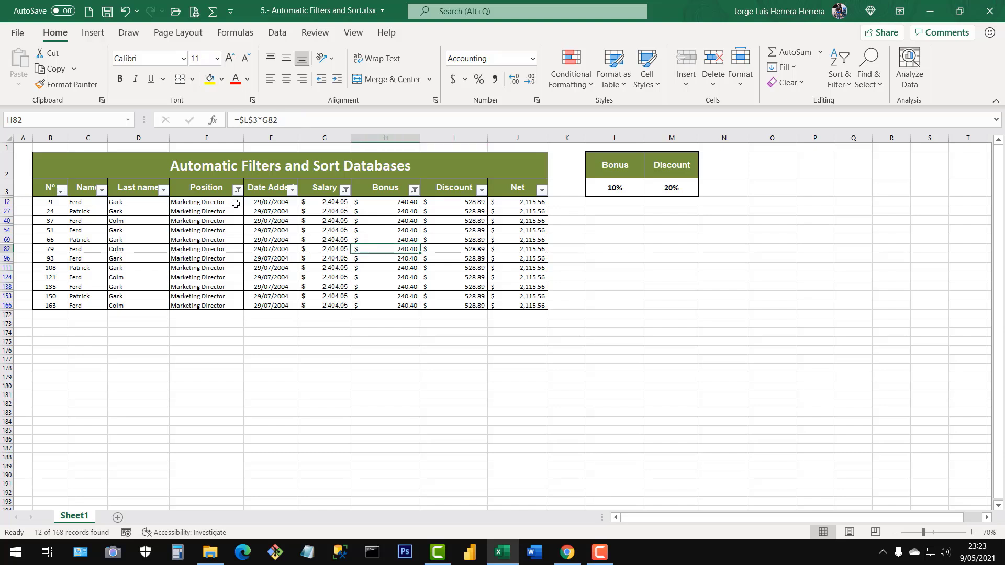
{"action": "left_click", "coordinate": [414, 190]}
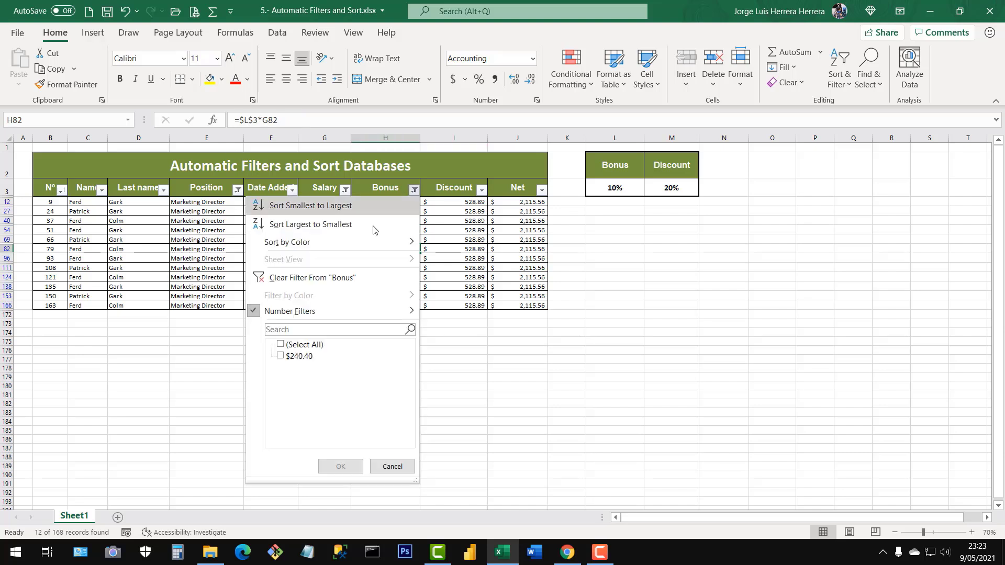
{"action": "left_click", "coordinate": [466, 243]}
{"action": "left_click", "coordinate": [346, 192]}
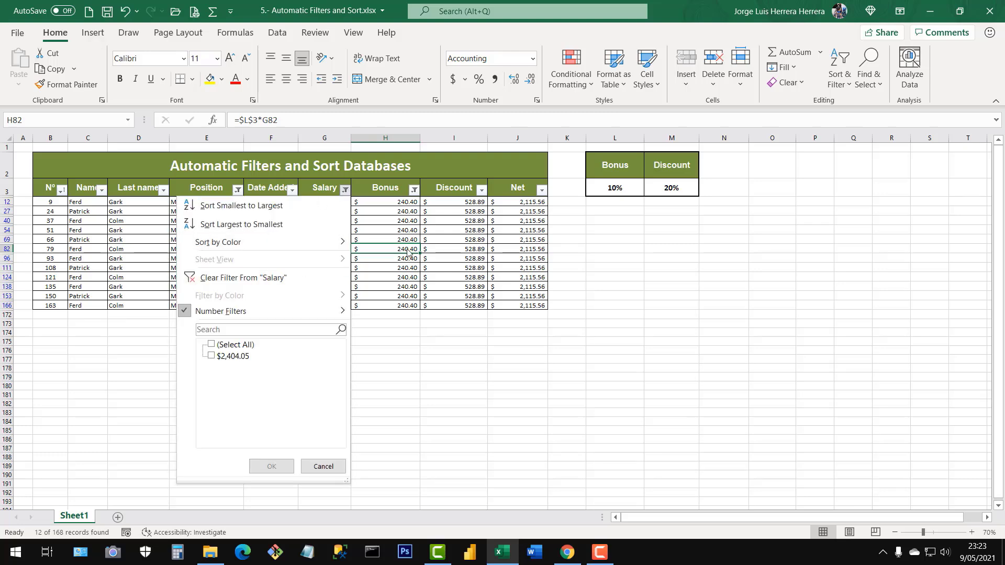
{"action": "left_click", "coordinate": [477, 255]}
{"action": "left_click", "coordinate": [238, 190]}
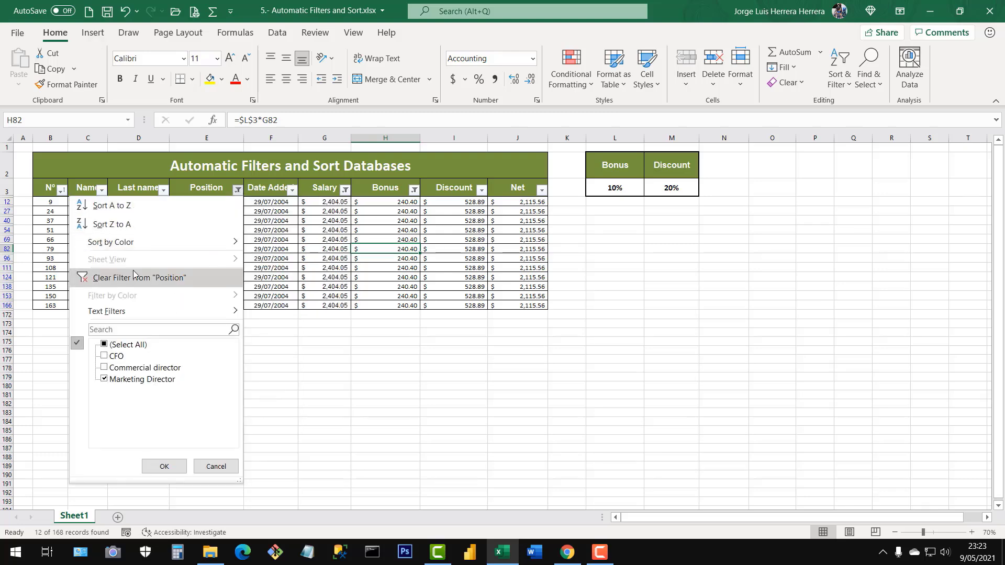
{"action": "left_click", "coordinate": [164, 467]}
{"action": "left_click", "coordinate": [275, 235]}
{"action": "left_click", "coordinate": [324, 238]}
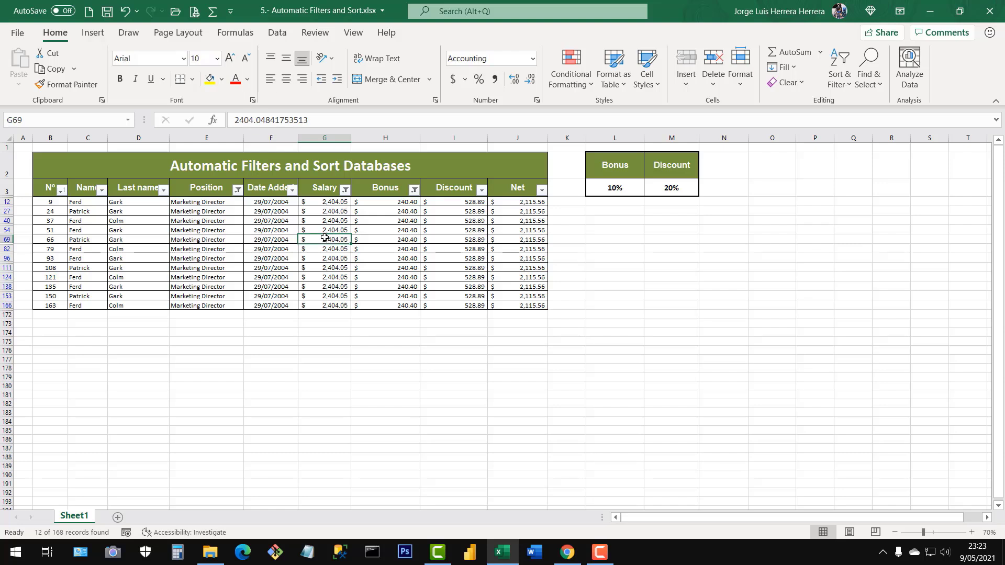
{"action": "left_click", "coordinate": [248, 214]}
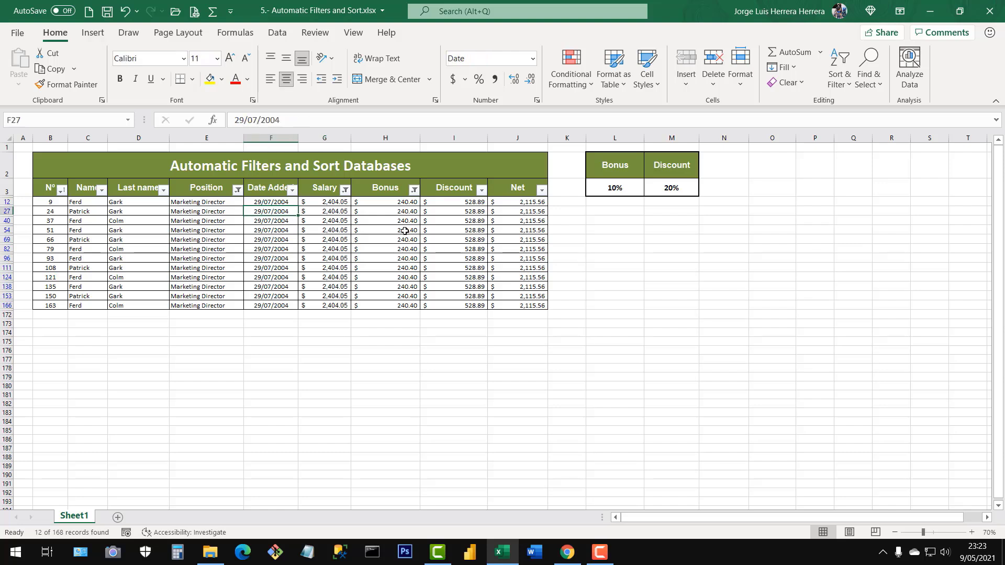
{"action": "left_click", "coordinate": [380, 230]}
{"action": "left_click", "coordinate": [280, 229]}
{"action": "left_click", "coordinate": [405, 242]}
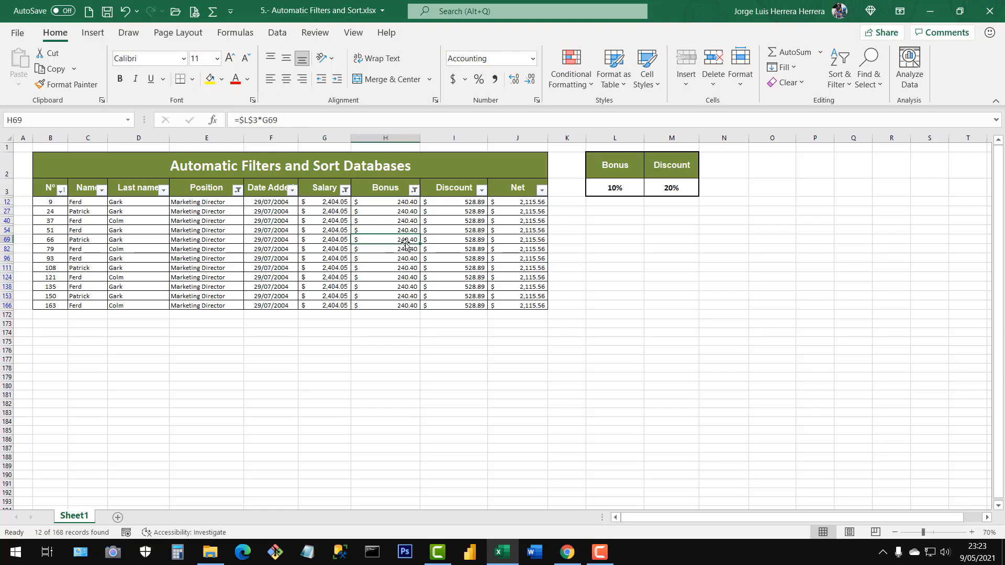
Remove all filters from the table by turning AutoFilter off and on again, and look over the full list.
{"action": "key", "text": "ctrl+shift+l"}
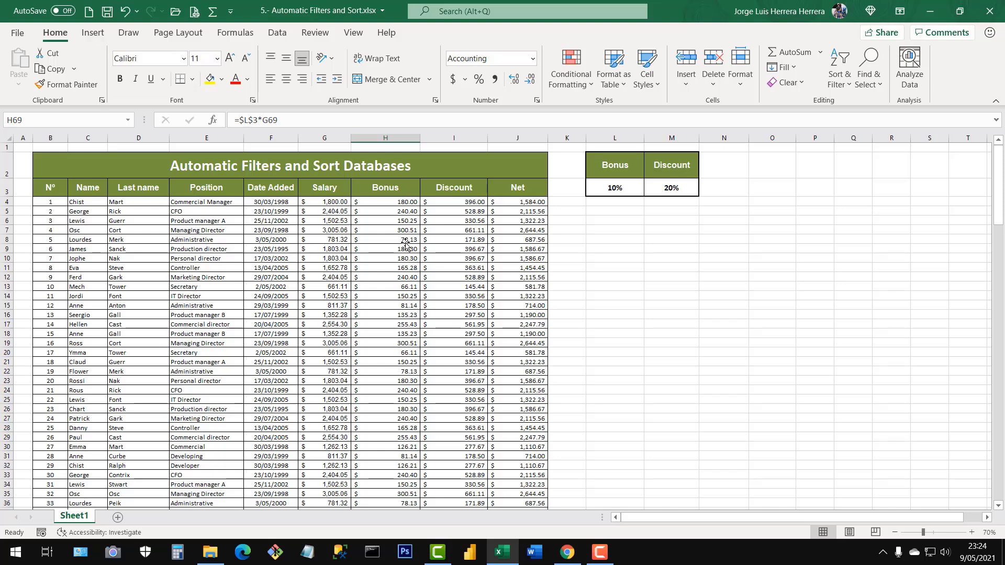
{"action": "key", "text": "ctrl+shift+l"}
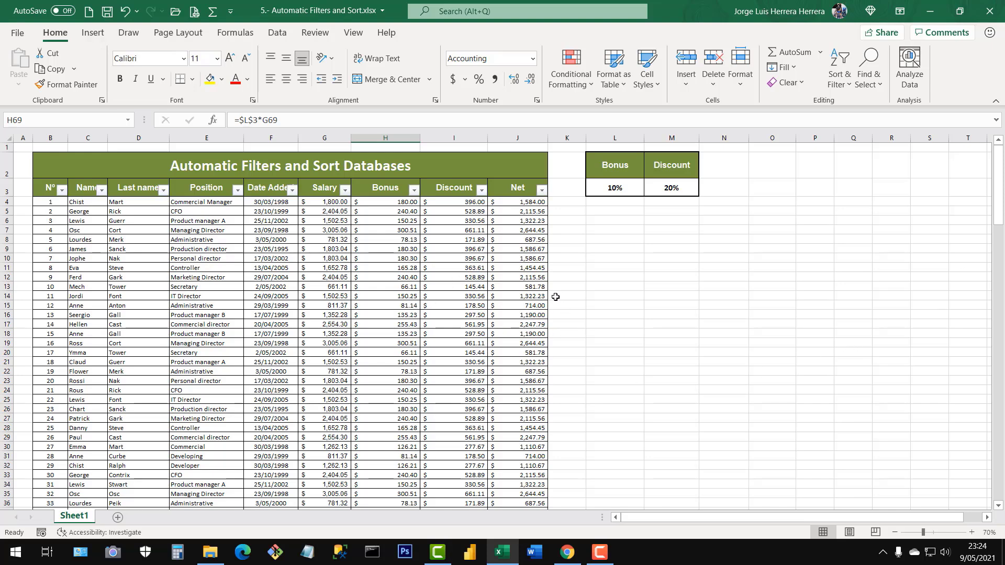
{"action": "scroll", "coordinate": [374, 279], "scroll_direction": "down", "scroll_amount": 5}
{"action": "scroll", "coordinate": [420, 329], "scroll_direction": "up", "scroll_amount": 5}
{"action": "left_click", "coordinate": [396, 292]}
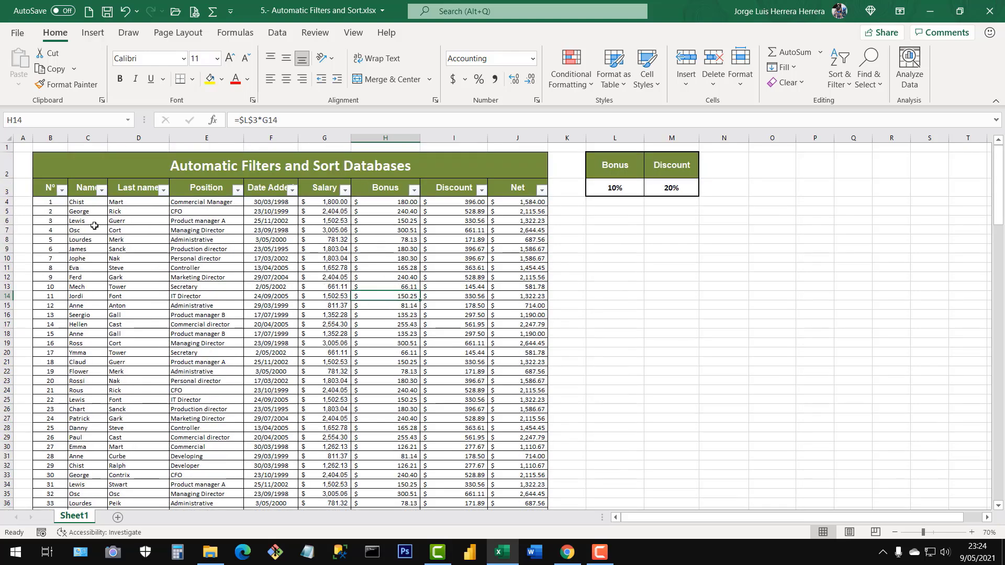
Filter the Last name column with a text filter for values that begin with T, and highlight the filtered last names.
{"action": "left_click_drag", "start_coordinate": [79, 202], "coordinate": [78, 419]}
{"action": "left_click", "coordinate": [189, 285]}
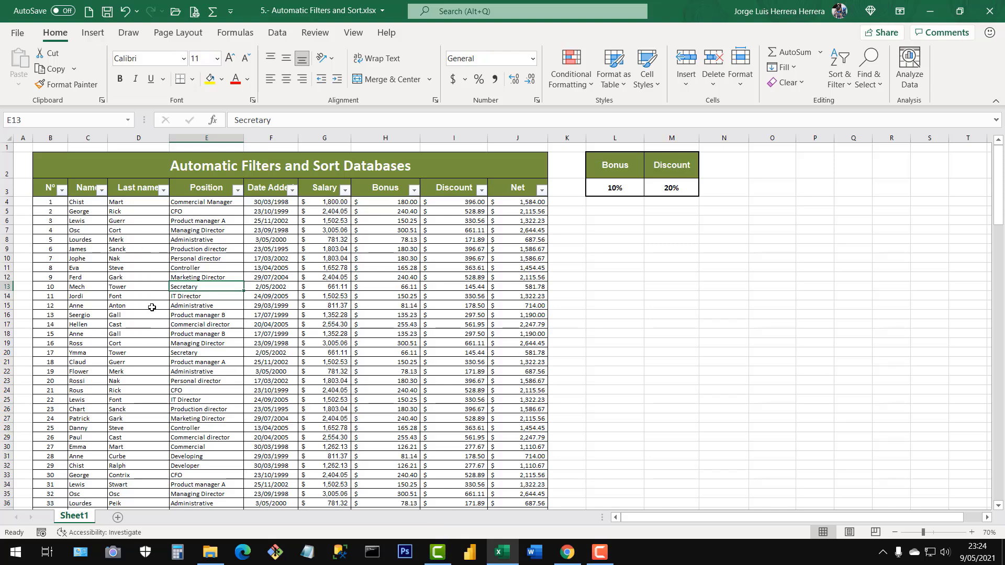
{"action": "left_click_drag", "start_coordinate": [137, 195], "coordinate": [118, 432]}
{"action": "left_click", "coordinate": [138, 335]}
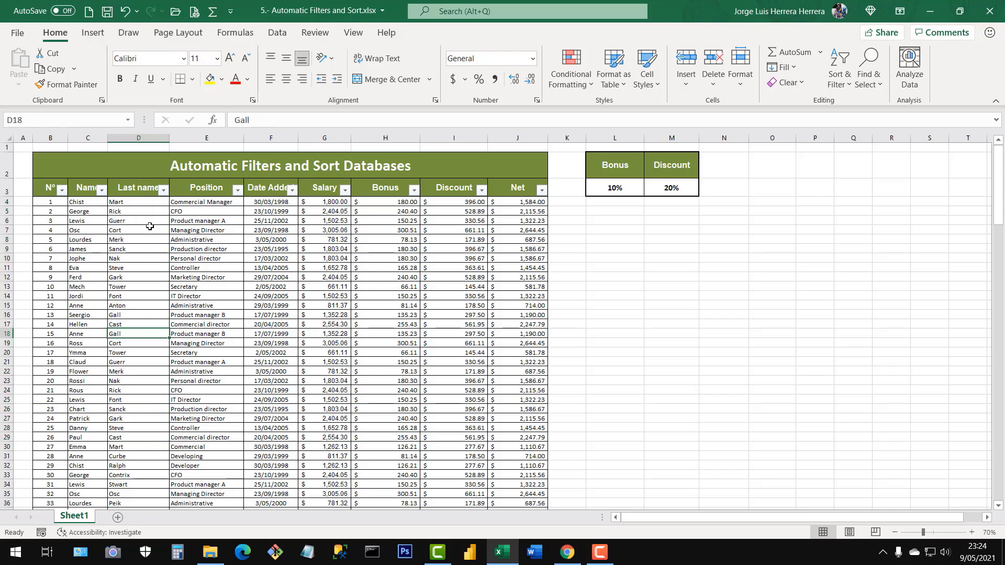
{"action": "left_click", "coordinate": [163, 192]}
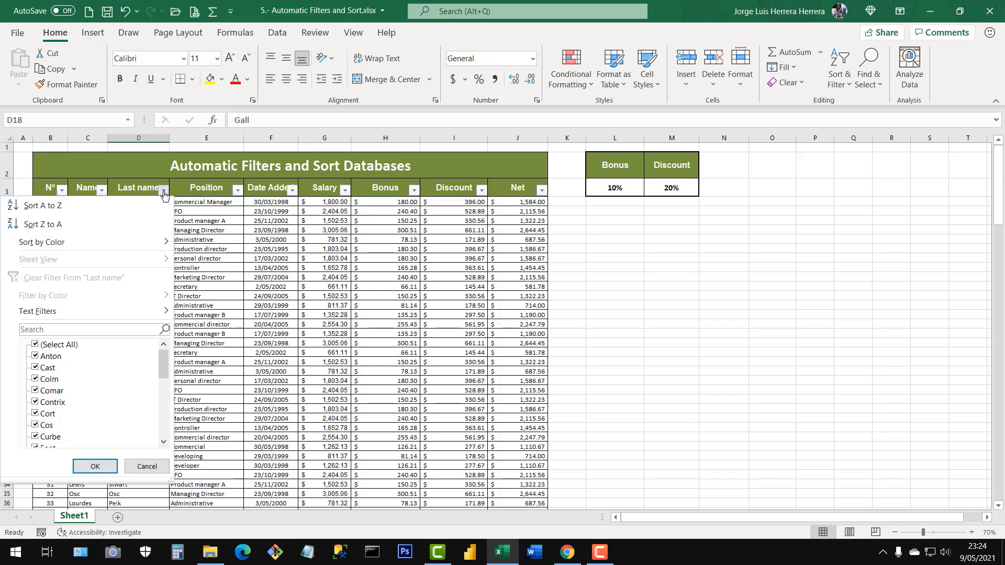
{"action": "mouse_move", "coordinate": [36, 318]}
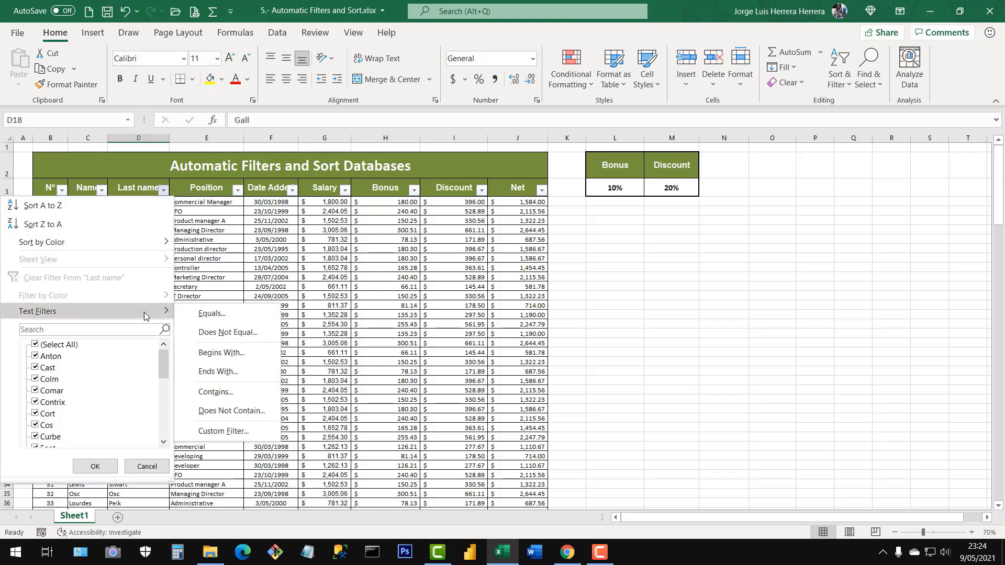
{"action": "left_click", "coordinate": [221, 352]}
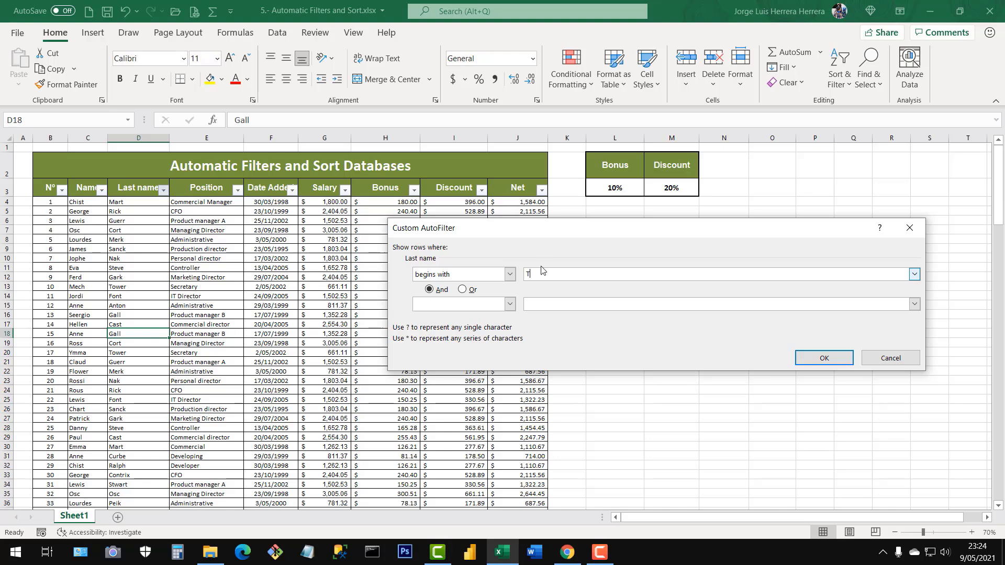
{"action": "left_click", "coordinate": [823, 358]}
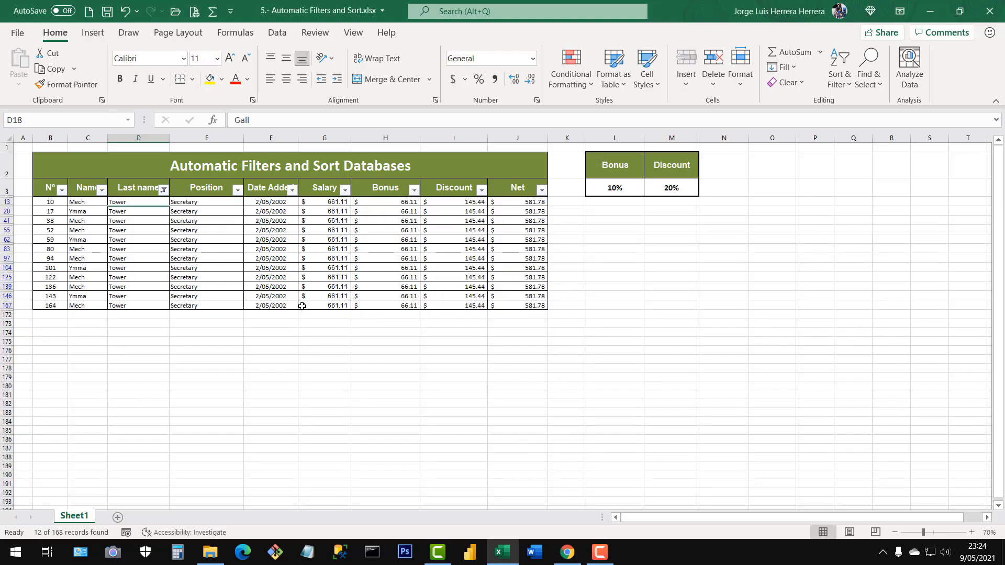
{"action": "left_click_drag", "start_coordinate": [140, 203], "coordinate": [141, 304]}
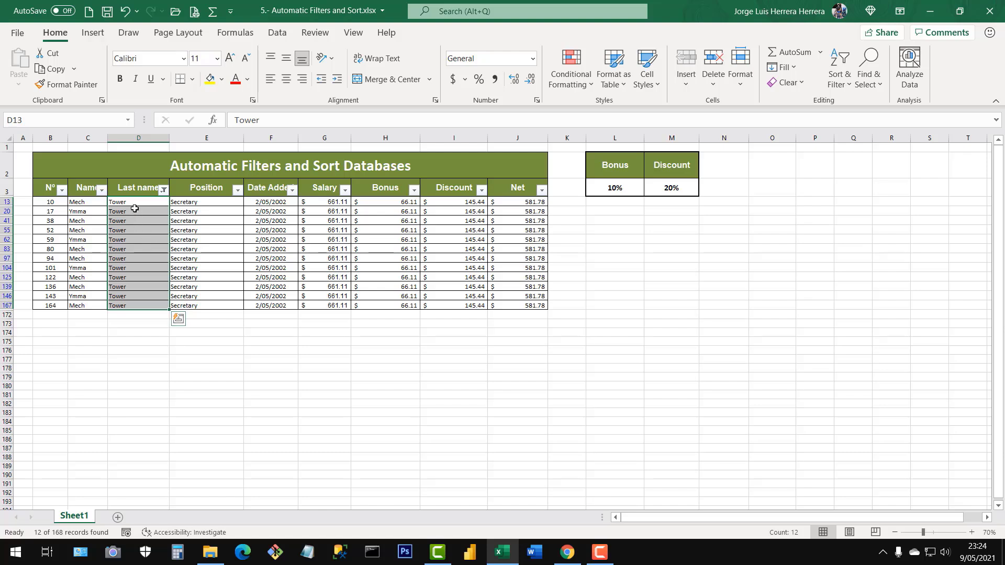
{"action": "left_click_drag", "start_coordinate": [132, 203], "coordinate": [134, 304]}
Select all values in the Last name filter to bring back every record.
{"action": "left_click", "coordinate": [164, 190]}
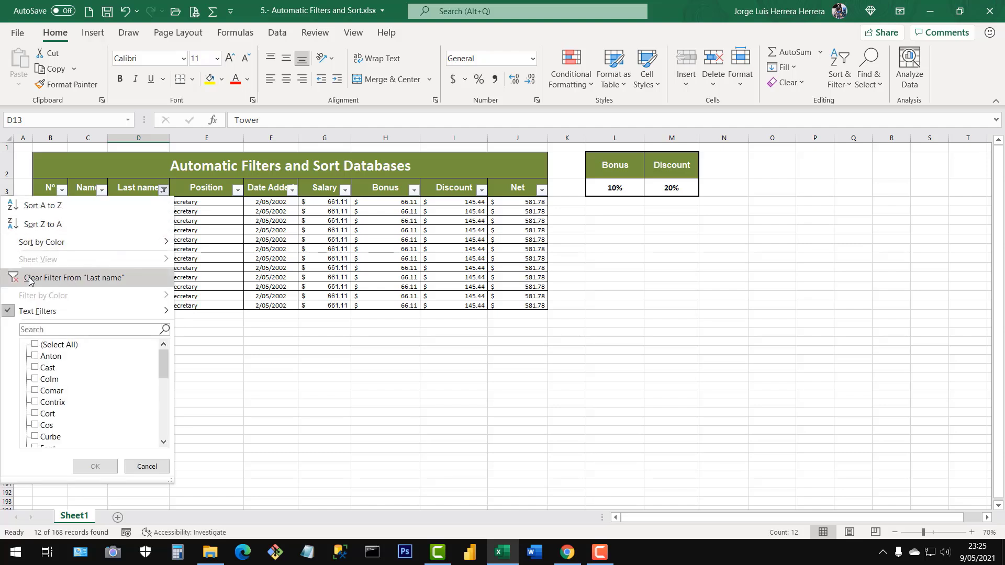
{"action": "left_click", "coordinate": [38, 346]}
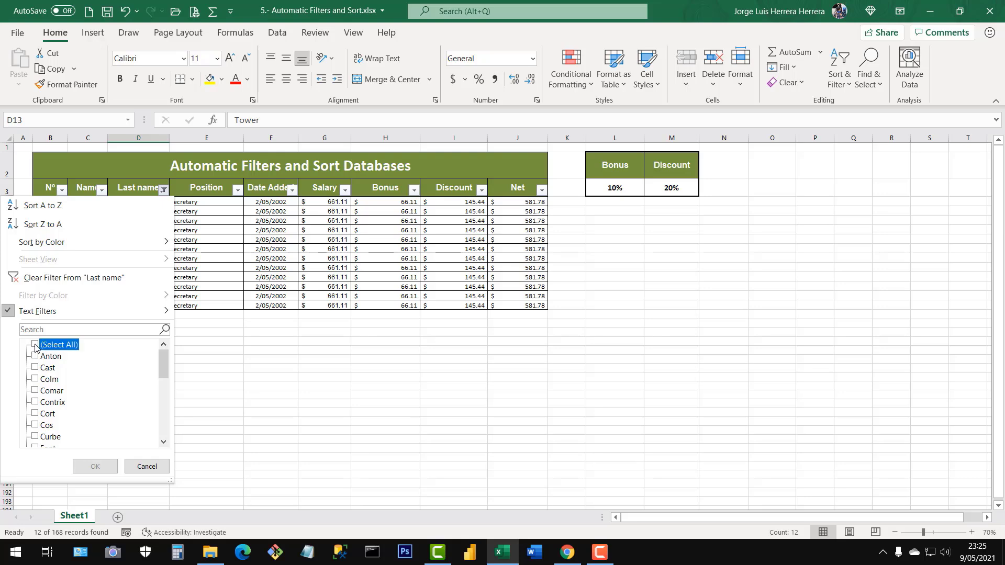
{"action": "left_click", "coordinate": [97, 467]}
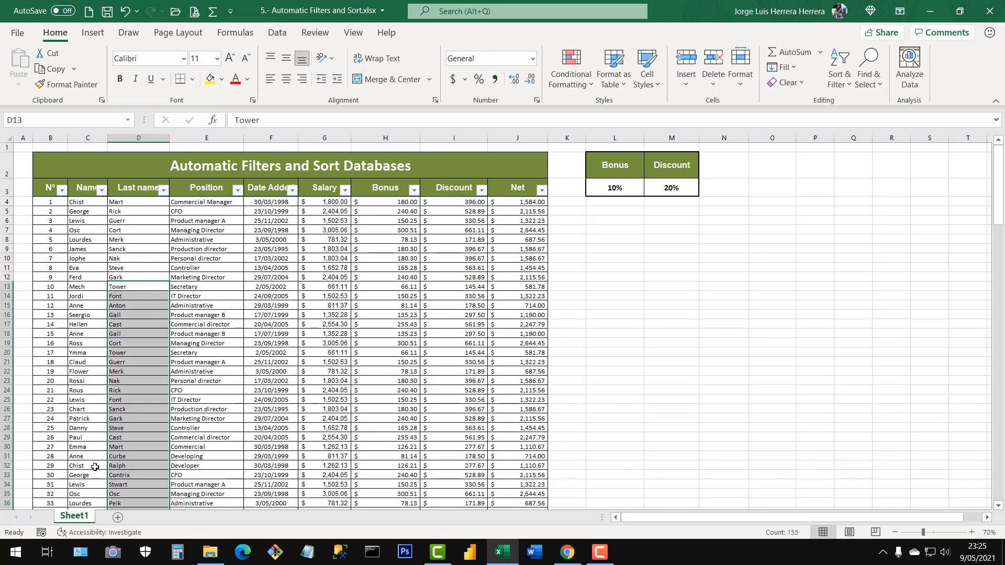
{"action": "left_click", "coordinate": [198, 334]}
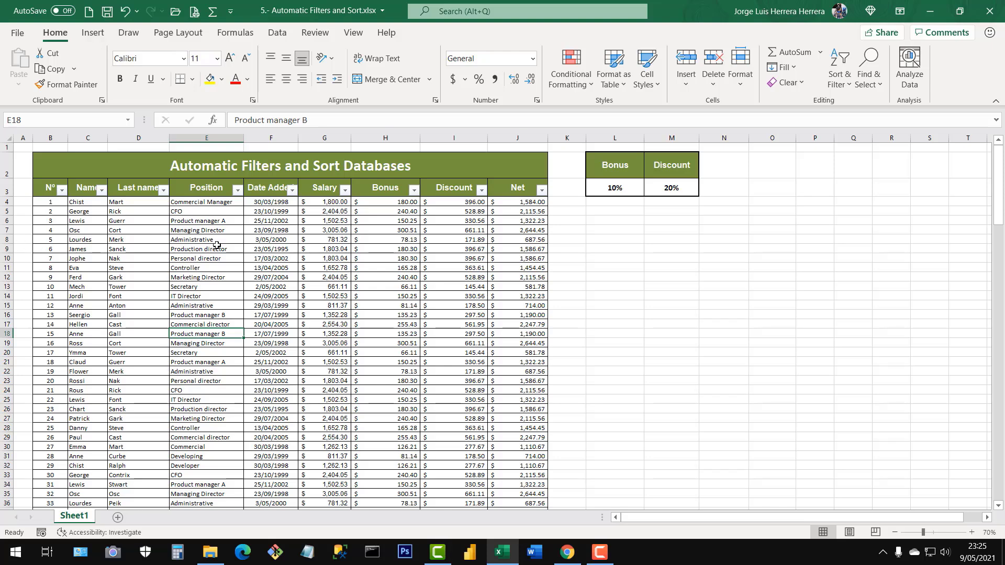
Compare the number filter options of the Salary column with the text filter options of the Last name column.
{"action": "left_click_drag", "start_coordinate": [325, 202], "coordinate": [517, 409]}
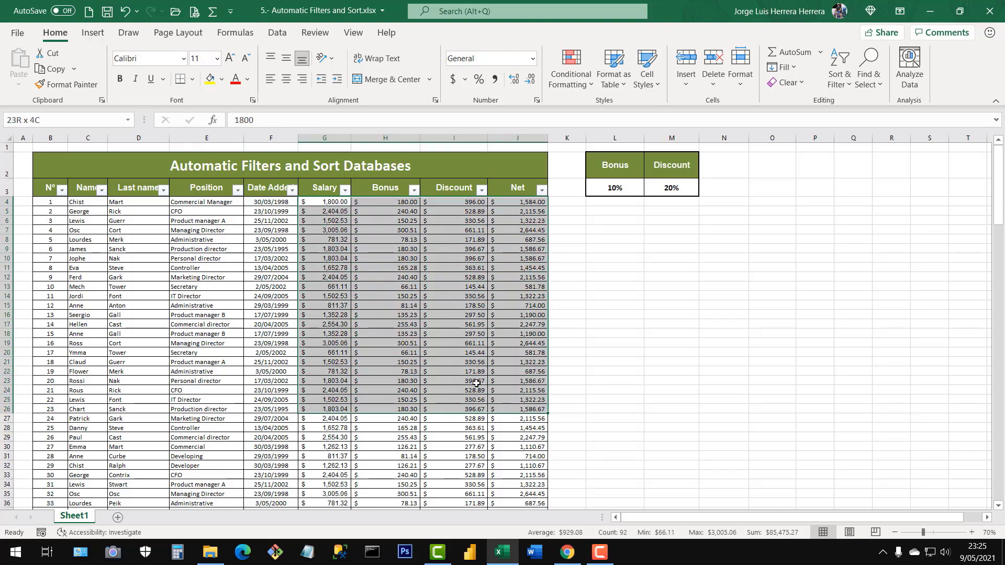
{"action": "left_click", "coordinate": [390, 324]}
{"action": "left_click", "coordinate": [344, 190]}
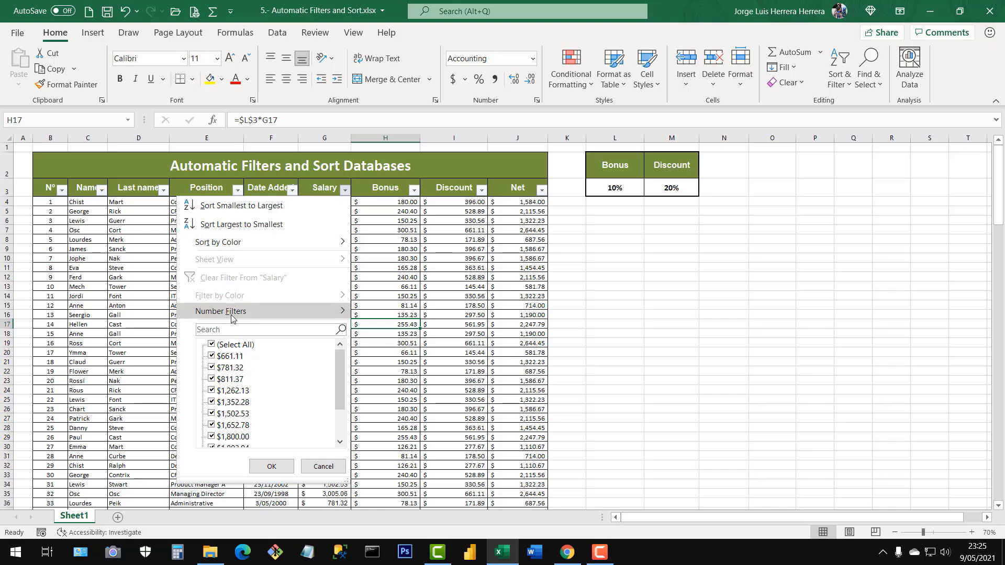
{"action": "mouse_move", "coordinate": [232, 317]}
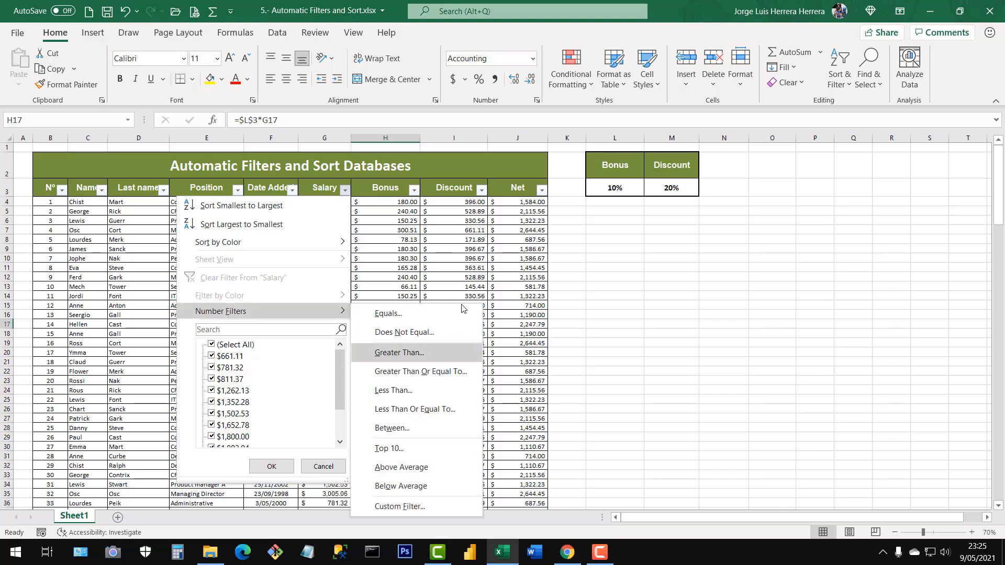
{"action": "left_click", "coordinate": [409, 238]}
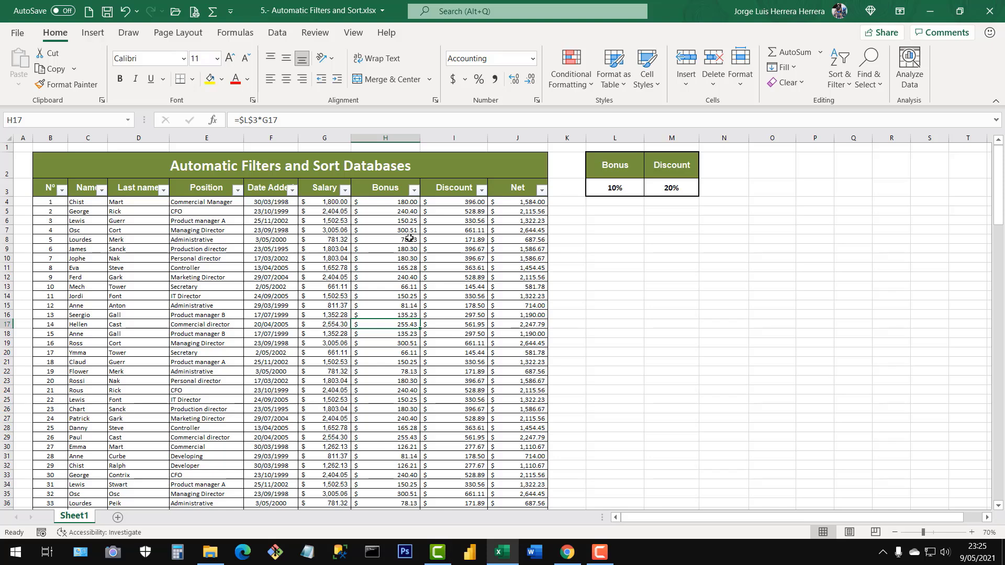
{"action": "left_click", "coordinate": [163, 190]}
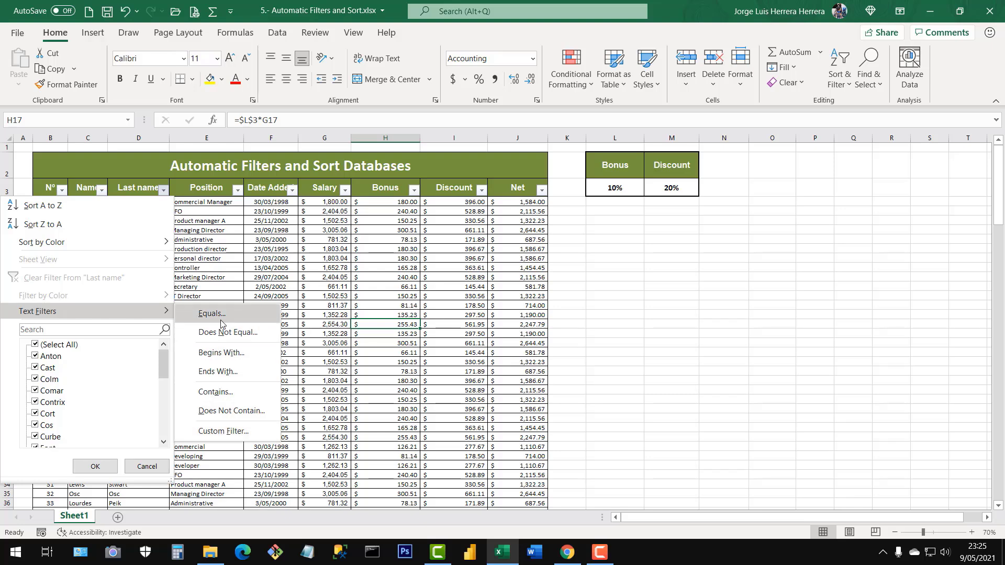
{"action": "left_click", "coordinate": [328, 318]}
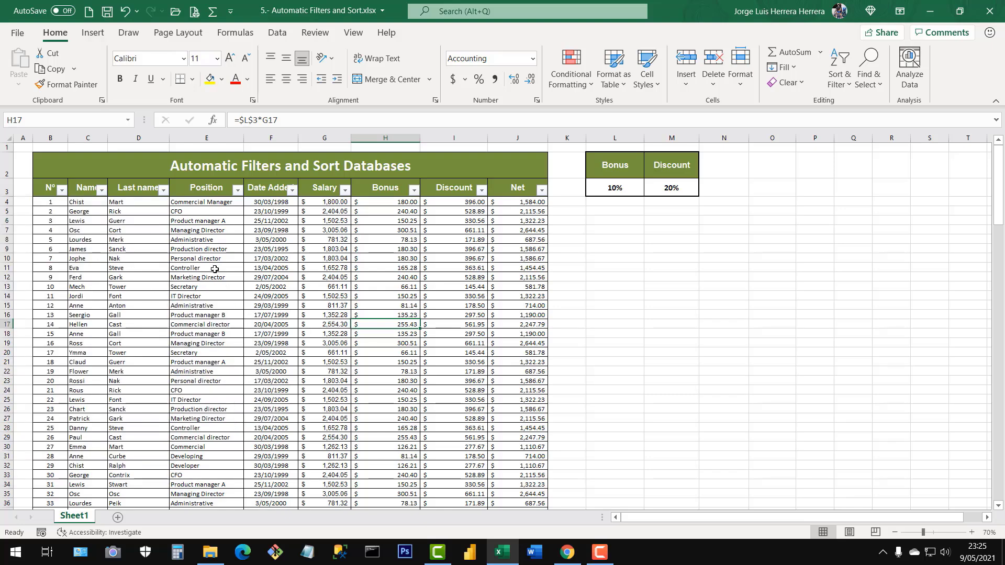
Filter the Name column to show only three of the listed first names, and review the filtered records.
{"action": "left_click", "coordinate": [102, 190]}
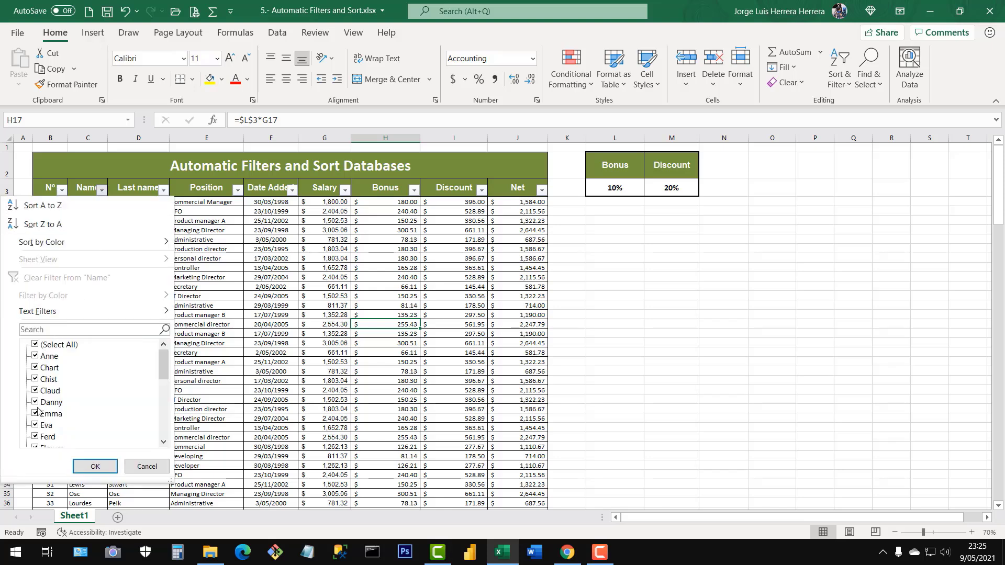
{"action": "left_click", "coordinate": [36, 345]}
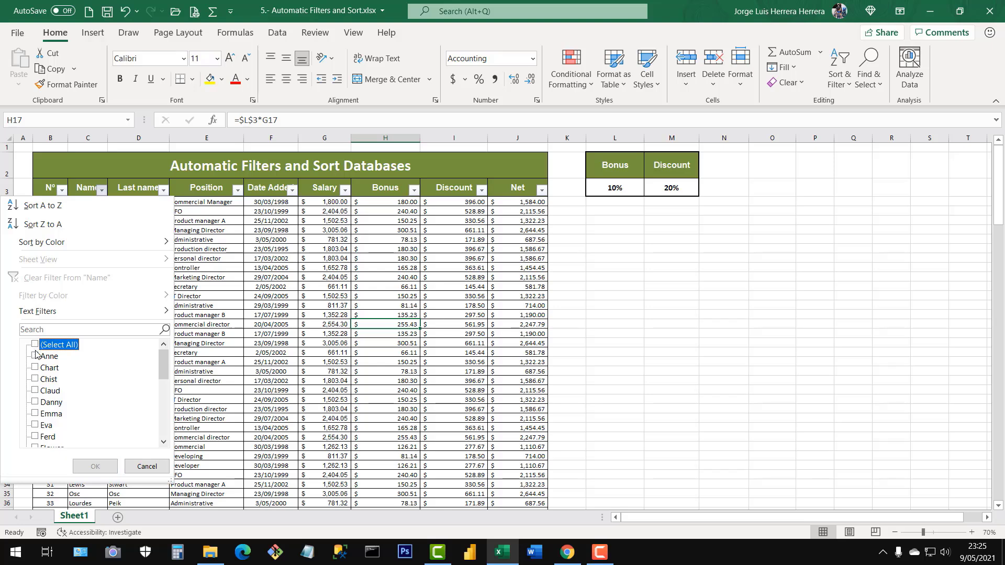
{"action": "left_click", "coordinate": [36, 403]}
{"action": "left_click", "coordinate": [35, 426]}
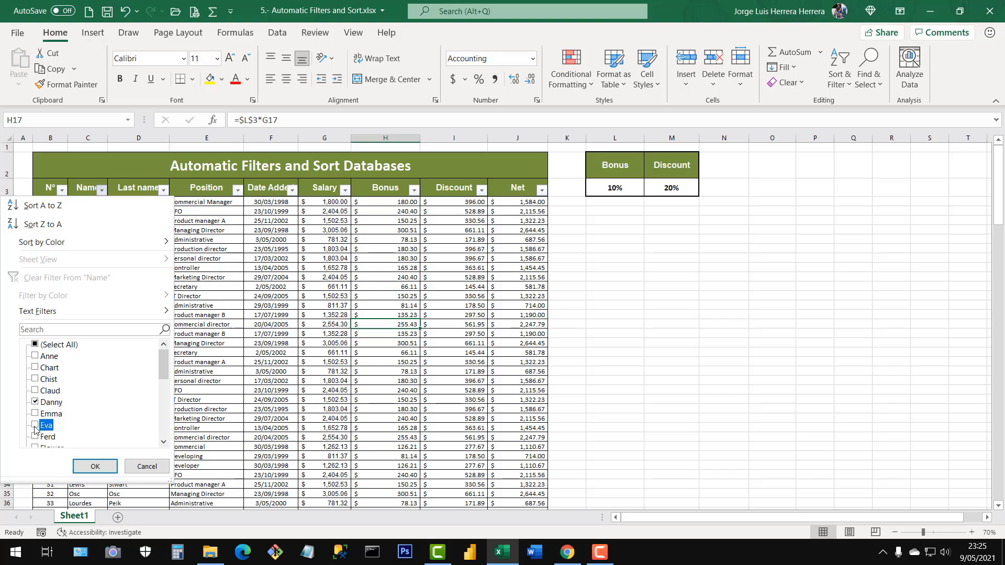
{"action": "scroll", "coordinate": [90, 439], "scroll_direction": "down", "scroll_amount": 2}
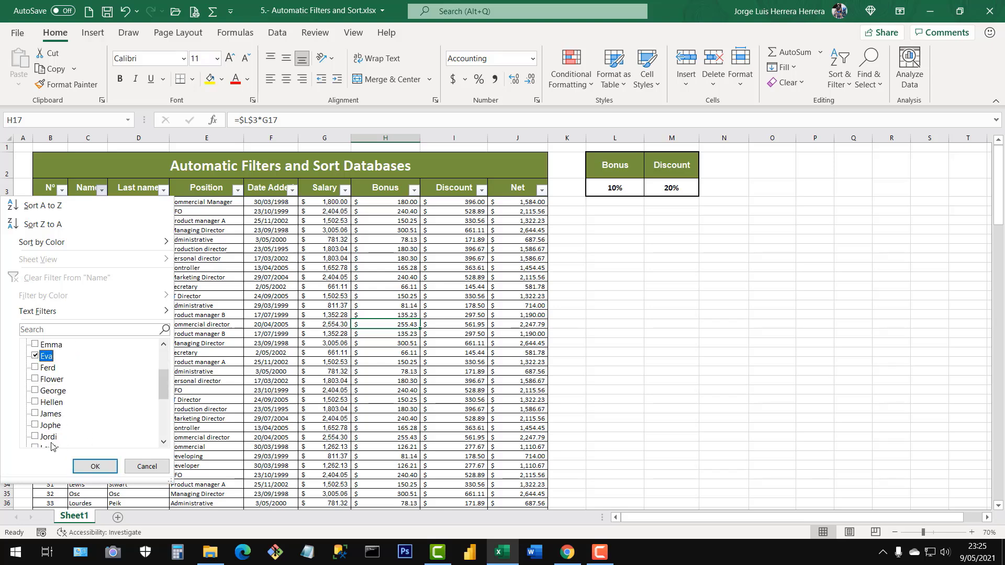
{"action": "left_click", "coordinate": [34, 437]}
{"action": "left_click", "coordinate": [94, 466]}
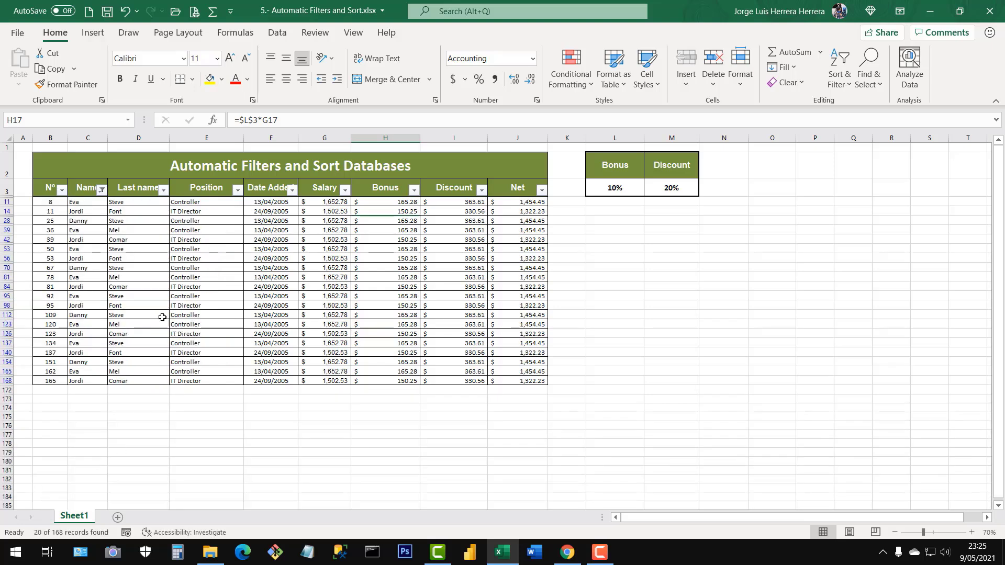
{"action": "left_click_drag", "start_coordinate": [88, 203], "coordinate": [89, 380]}
{"action": "left_click", "coordinate": [130, 346]}
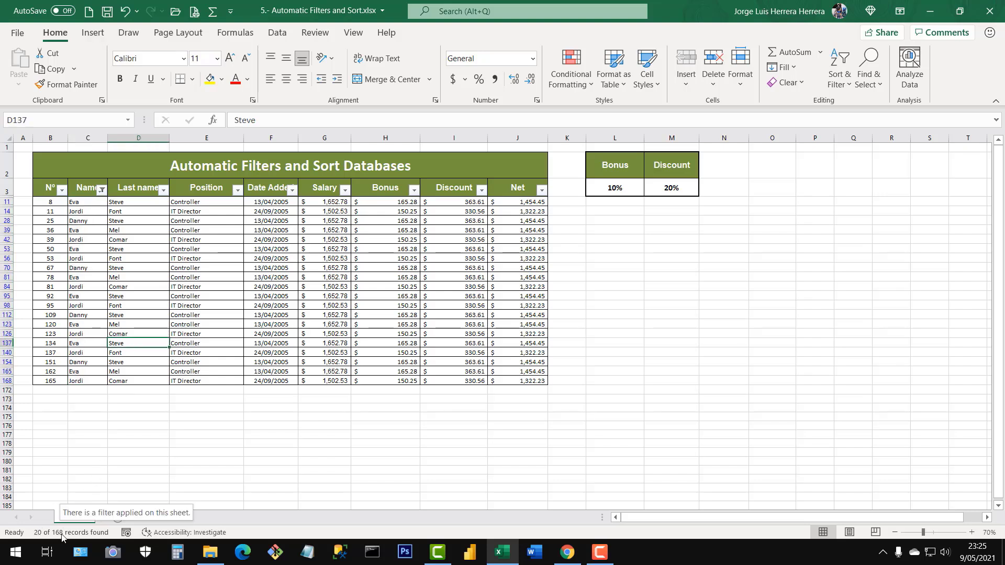
Select all values in the Name filter to bring back every record, and look through the full table.
{"action": "left_click", "coordinate": [102, 190]}
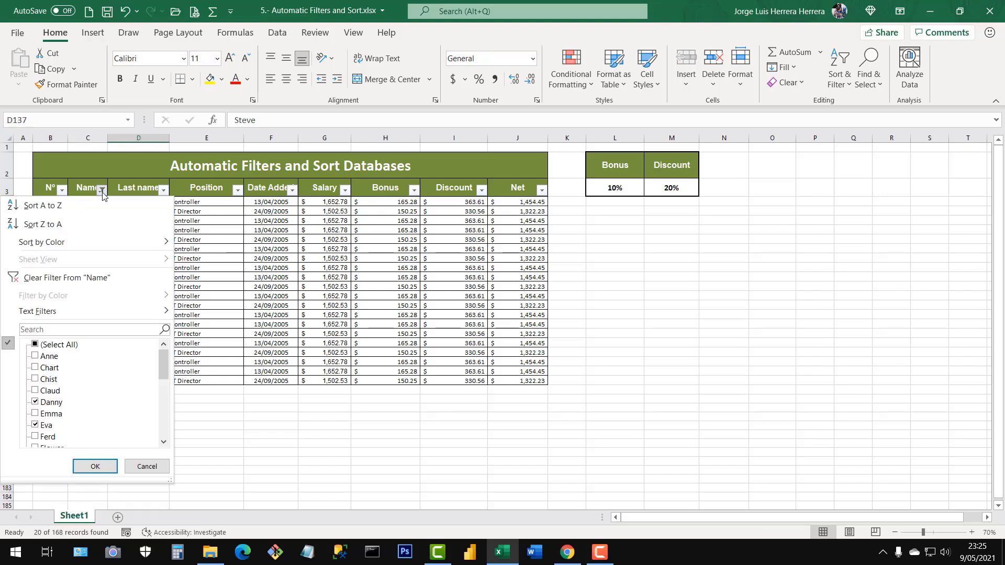
{"action": "left_click", "coordinate": [38, 345]}
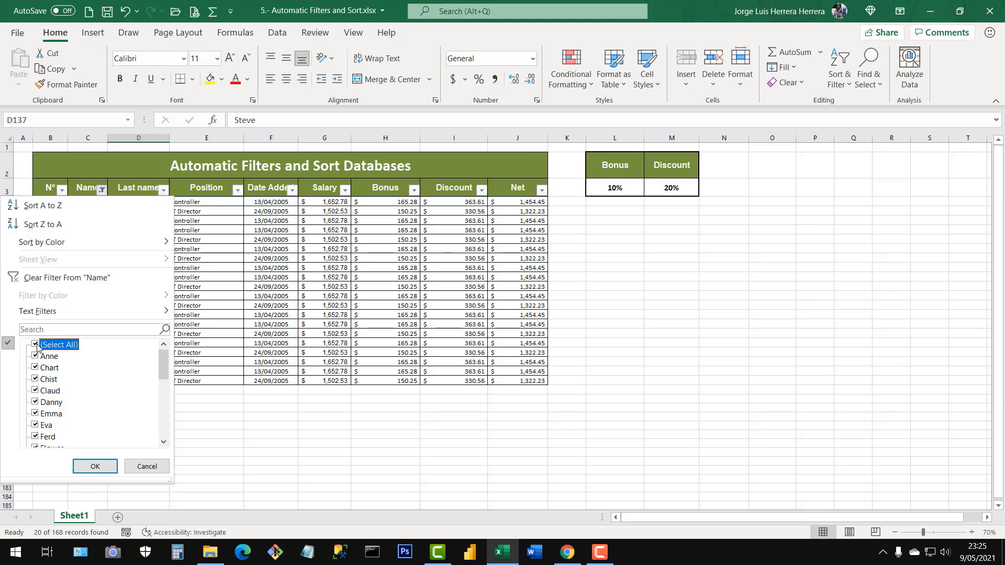
{"action": "left_click", "coordinate": [94, 466]}
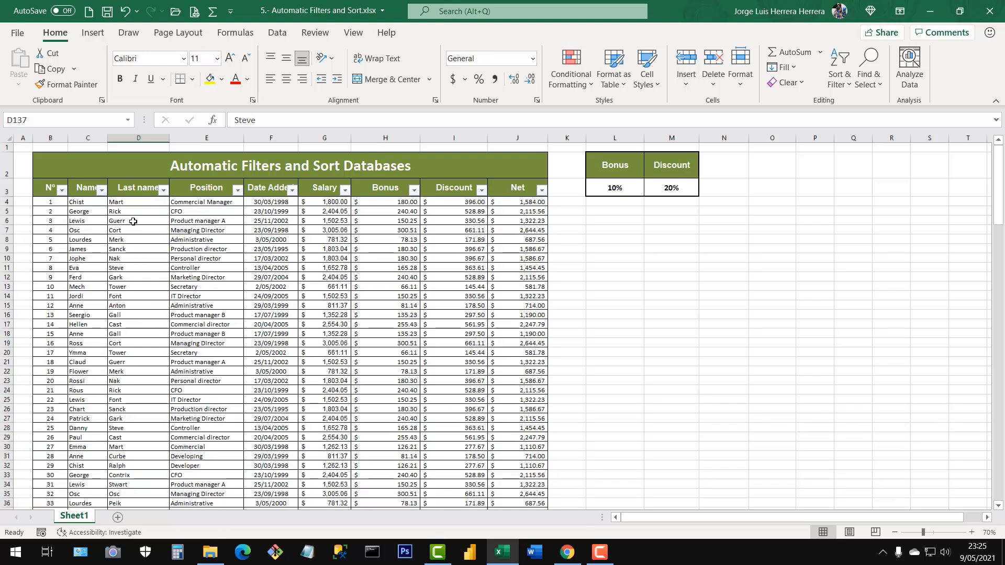
{"action": "left_click", "coordinate": [145, 324]}
{"action": "scroll", "coordinate": [164, 328], "scroll_direction": "down", "scroll_amount": 5}
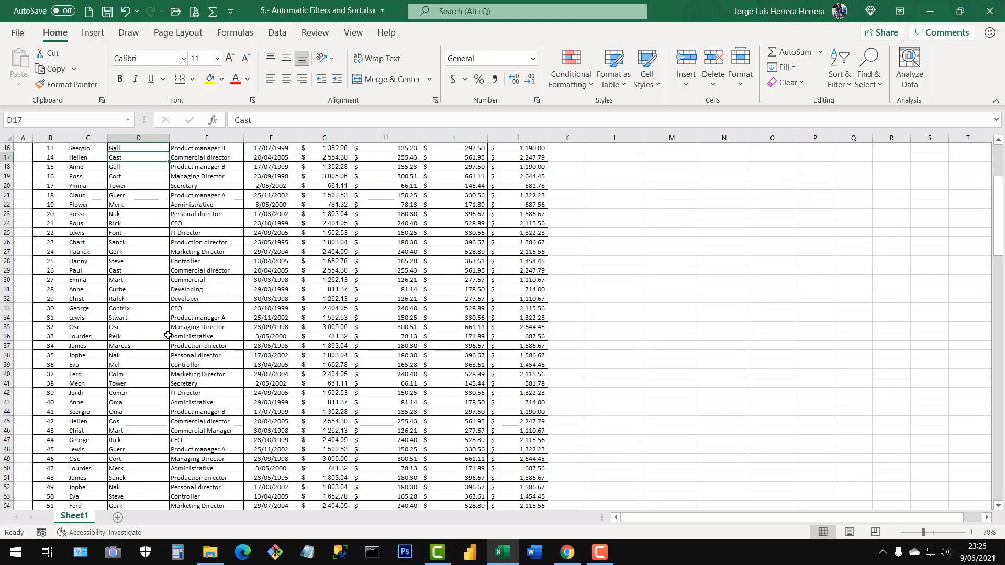
{"action": "scroll", "coordinate": [166, 330], "scroll_direction": "up", "scroll_amount": 5}
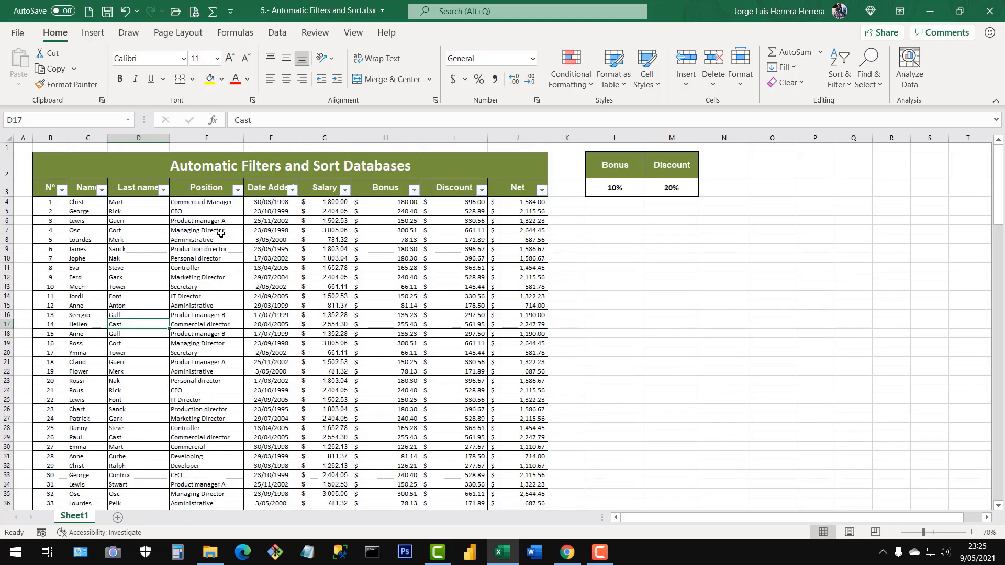
Filter the Position column to Administrative by searching the filter values for "admi", and highlight the filtered positions.
{"action": "left_click", "coordinate": [237, 190]}
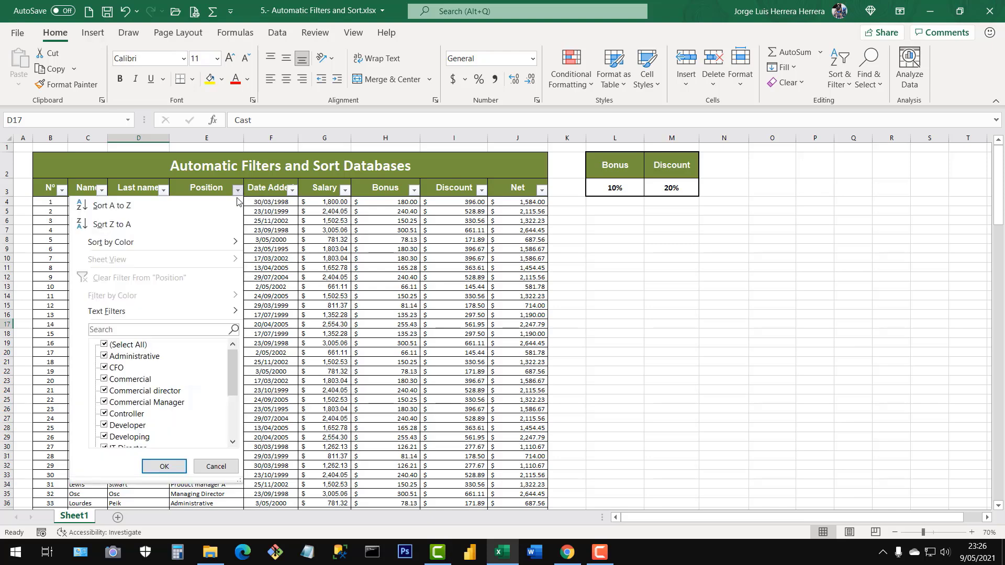
{"action": "left_click", "coordinate": [99, 331]}
{"action": "type", "text": "admi"}
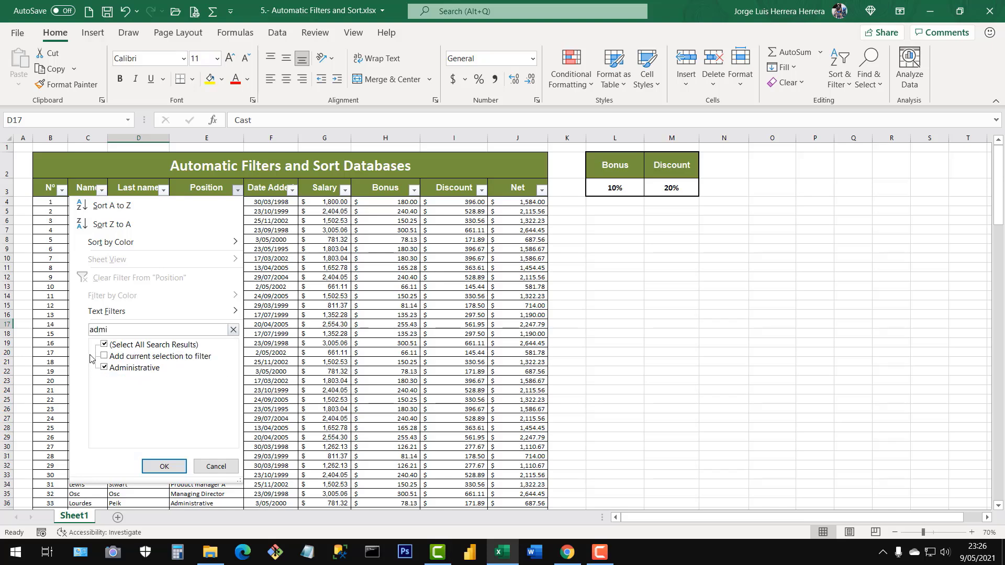
{"action": "left_click_drag", "start_coordinate": [108, 329], "coordinate": [90, 331]}
{"action": "left_click", "coordinate": [163, 465]}
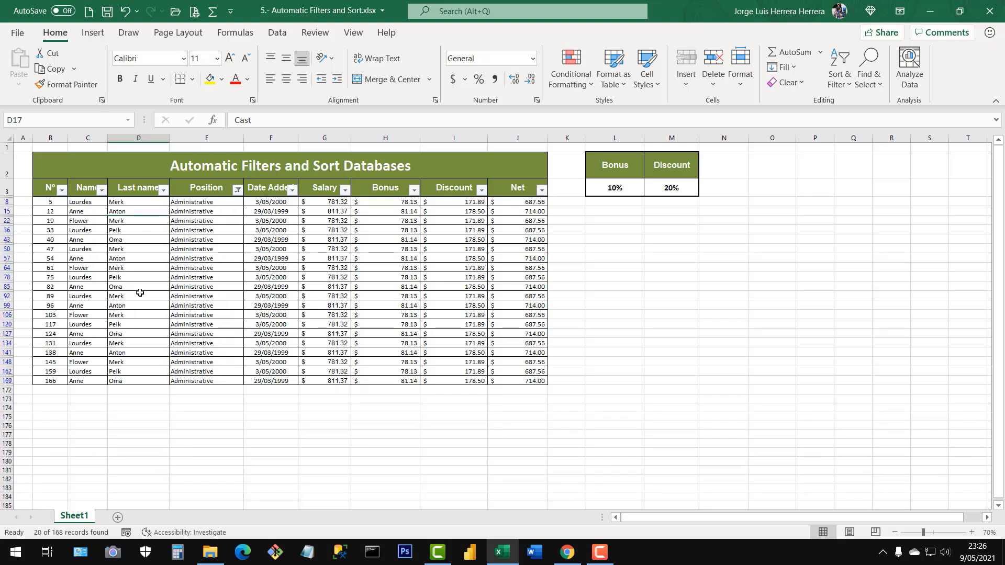
{"action": "left_click_drag", "start_coordinate": [211, 203], "coordinate": [221, 381]}
{"action": "left_click", "coordinate": [214, 297]}
Clear the filter from the Position column to bring back all positions.
{"action": "left_click", "coordinate": [237, 192]}
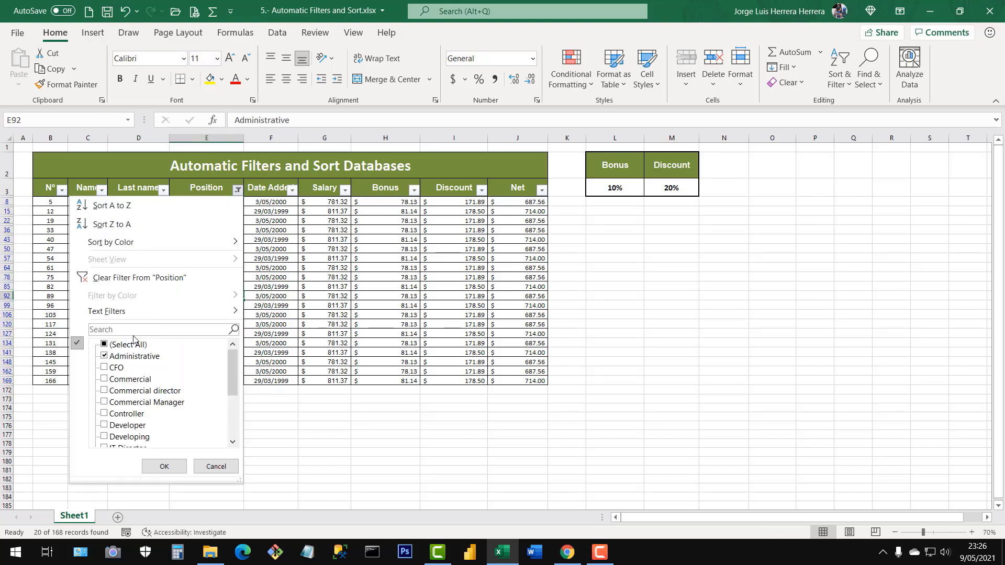
{"action": "left_click", "coordinate": [104, 345]}
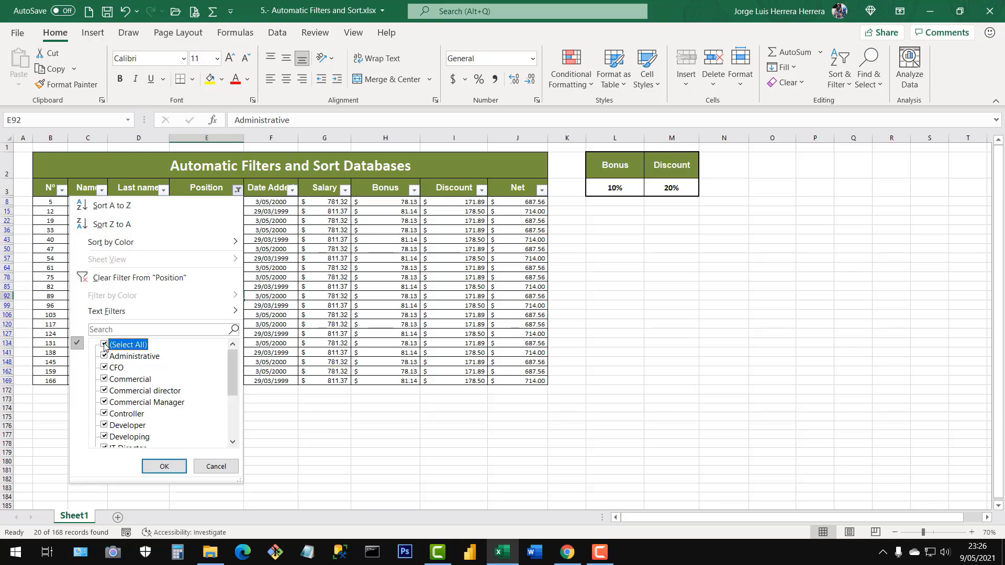
{"action": "left_click", "coordinate": [100, 282]}
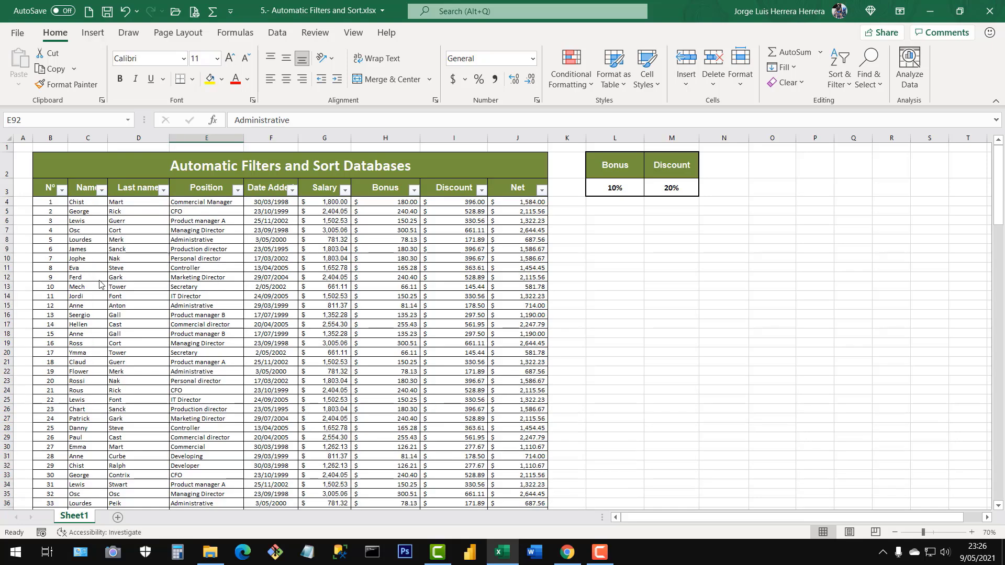
{"action": "left_click", "coordinate": [224, 283]}
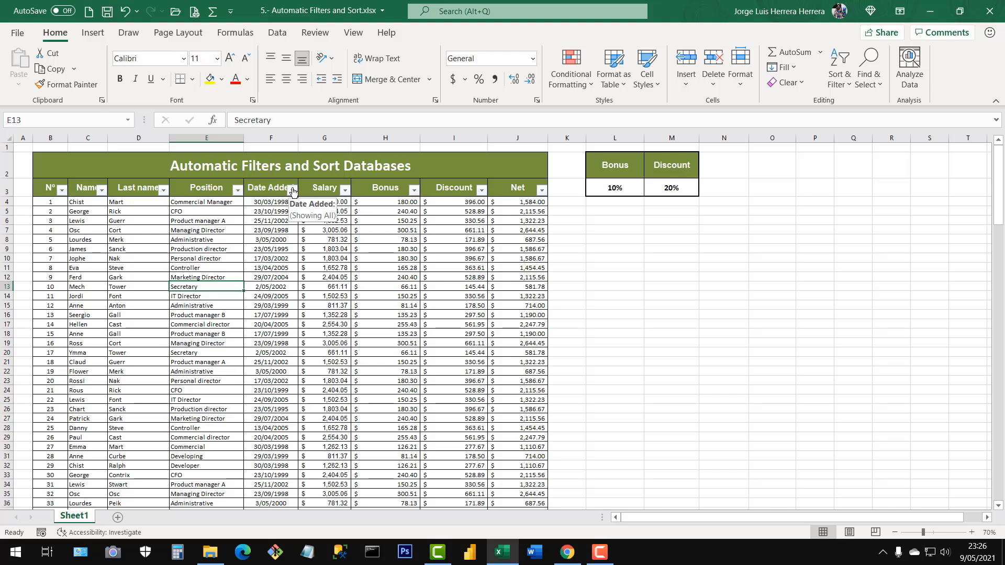
Compare the Salary column's number filter options with the Last name column's text filter options again.
{"action": "left_click", "coordinate": [344, 190]}
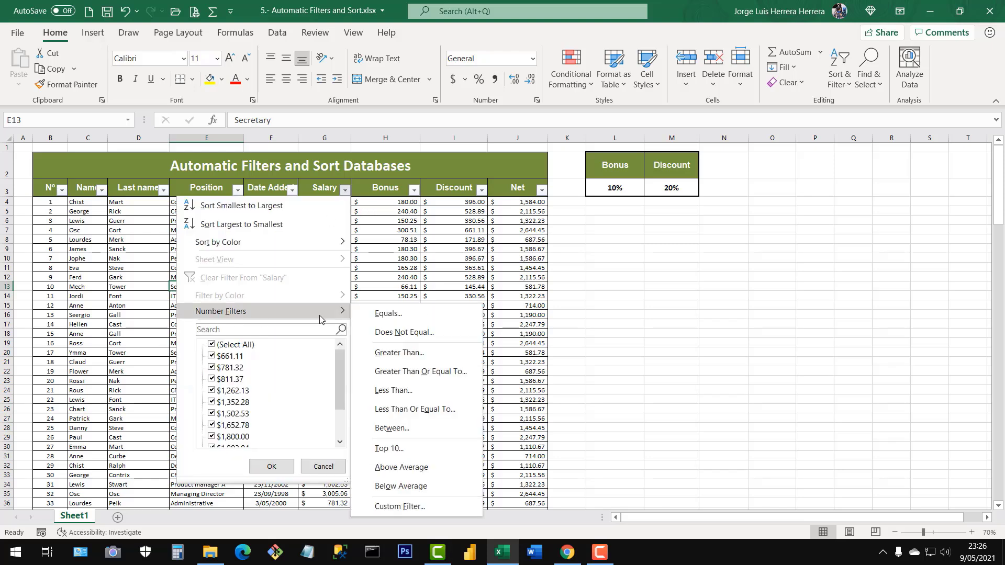
{"action": "left_click", "coordinate": [172, 191]}
{"action": "left_click", "coordinate": [164, 190]}
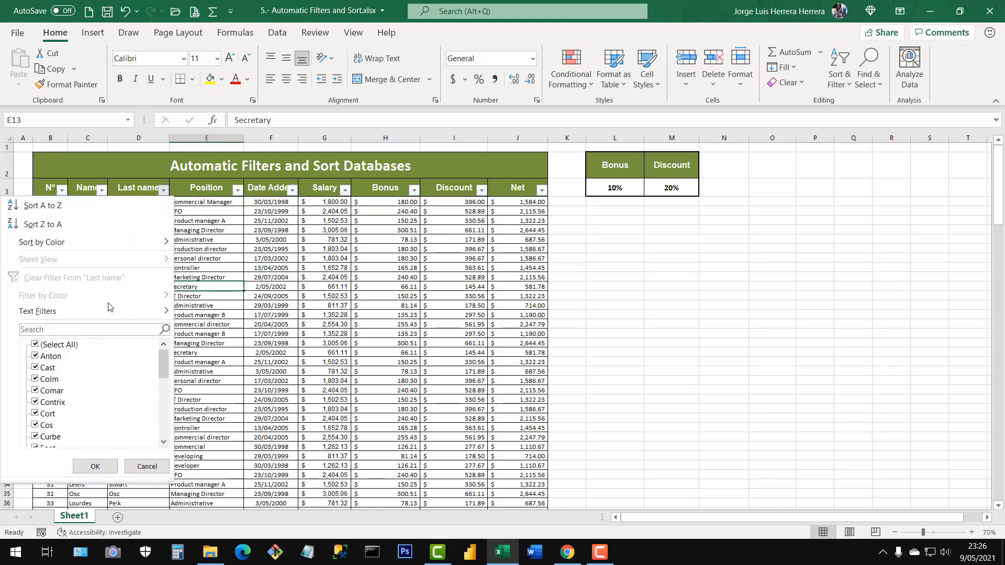
{"action": "mouse_move", "coordinate": [47, 312]}
{"action": "left_click", "coordinate": [387, 284]}
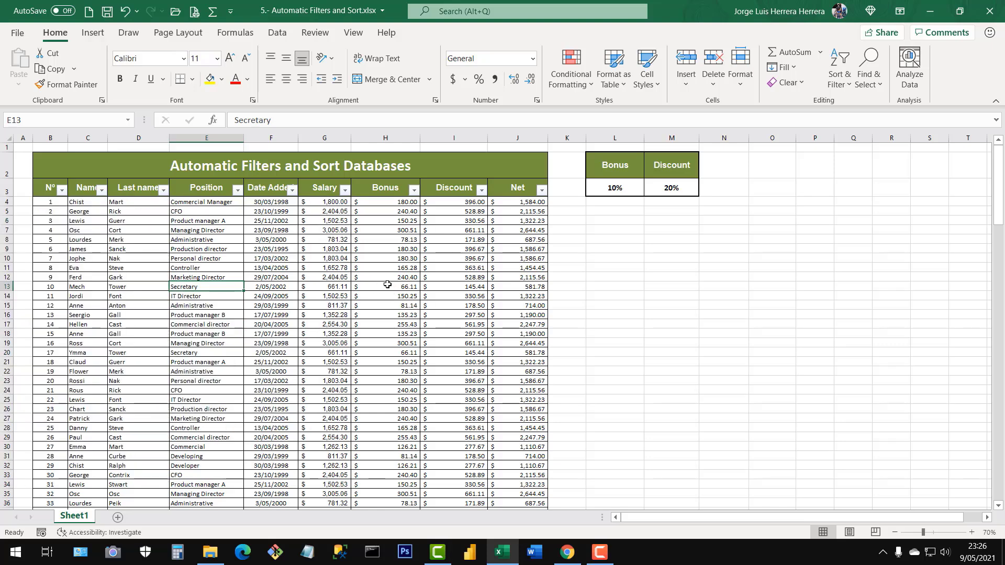
Try a Between date filter on the Date Added column starting at 01-01-2021, and clear that filter.
{"action": "left_click", "coordinate": [292, 190]}
{"action": "mouse_move", "coordinate": [170, 312]}
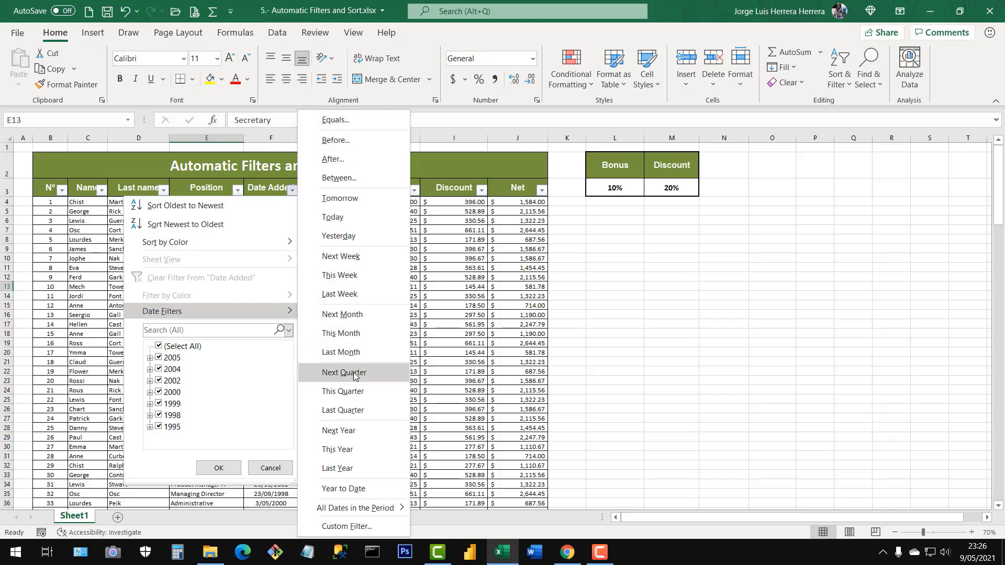
{"action": "left_click", "coordinate": [338, 179]}
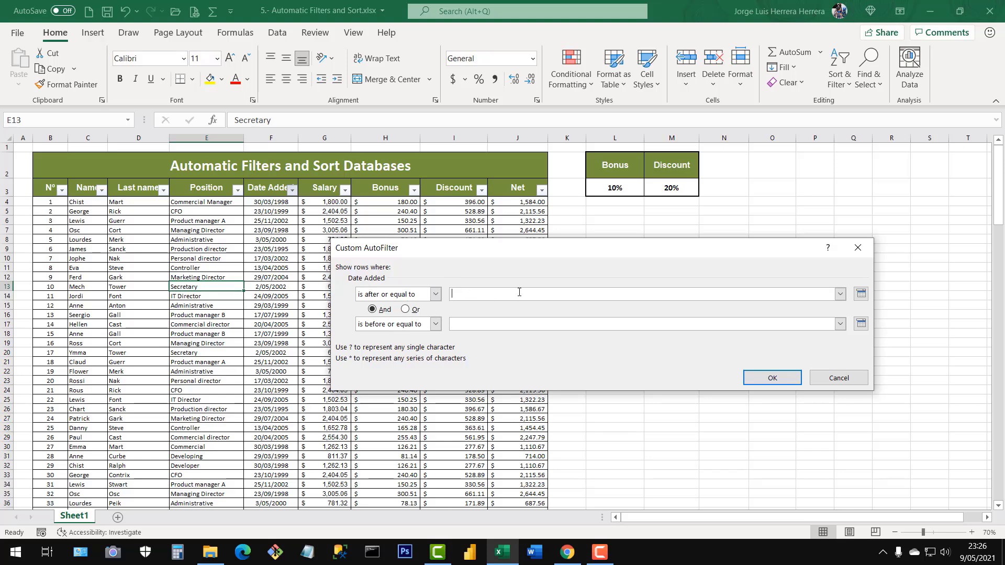
{"action": "type", "text": "01-01-2021"}
{"action": "left_click", "coordinate": [467, 317]}
{"action": "type", "text": "31-"}
{"action": "left_click", "coordinate": [771, 375]}
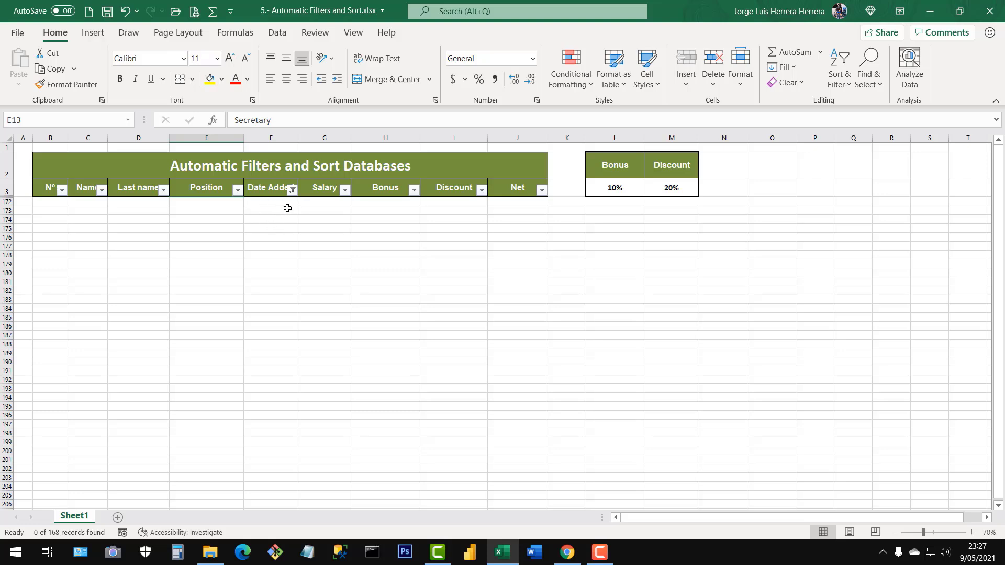
{"action": "left_click", "coordinate": [291, 190]}
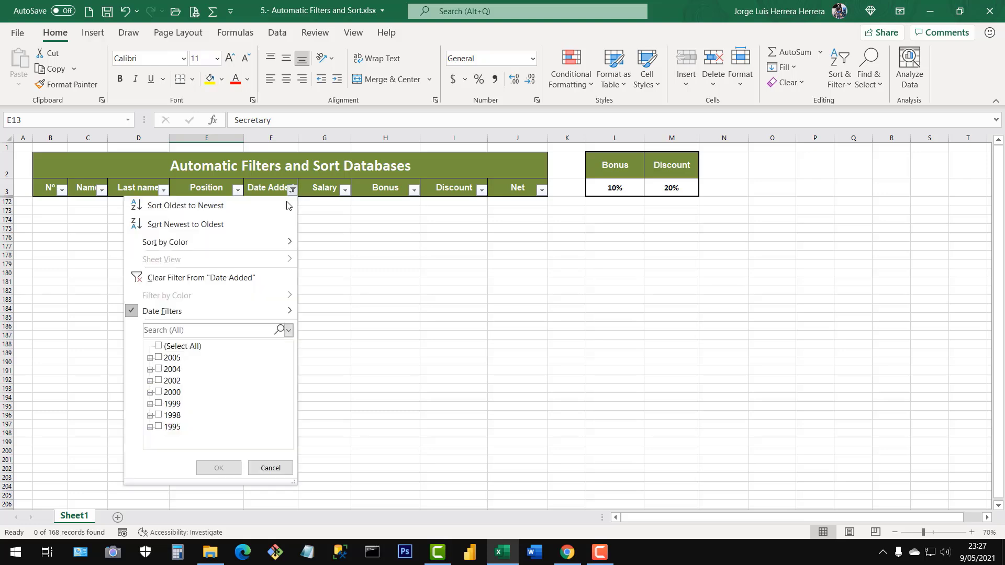
{"action": "left_click", "coordinate": [227, 277]}
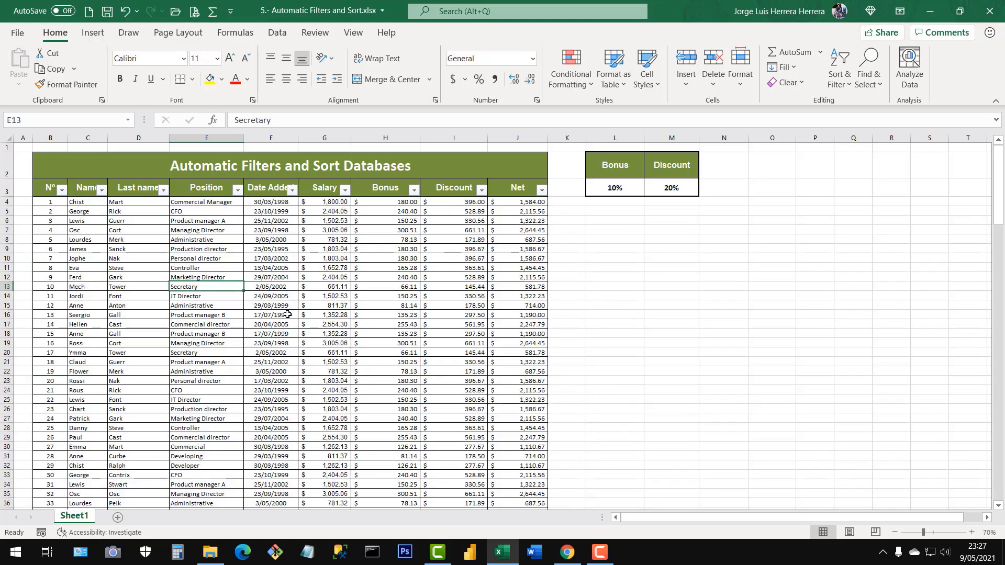
Start a Between date filter on the Date Added column with 01-01-1995 as the start date.
{"action": "left_click", "coordinate": [292, 190]}
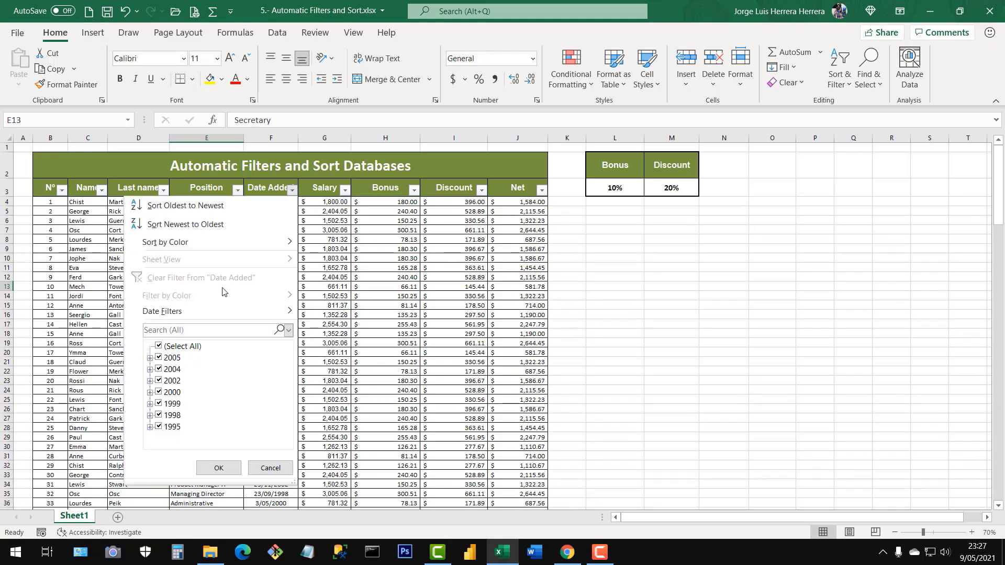
{"action": "mouse_move", "coordinate": [218, 310]}
{"action": "left_click", "coordinate": [338, 178]}
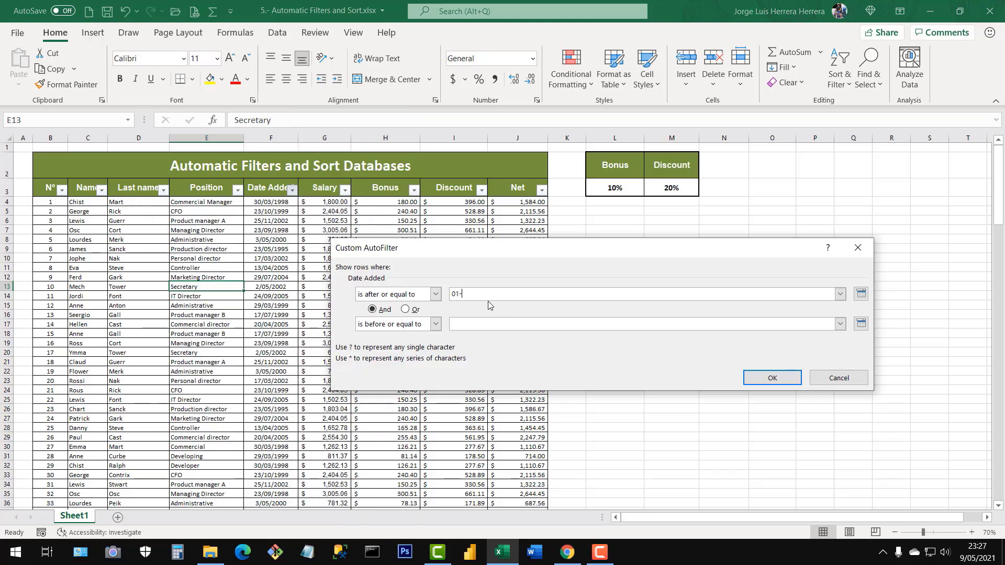
{"action": "type", "text": "01-01-1995"}
Set the end date of the Date Added filter to 31-12-1995 and apply the filter.
{"action": "left_click", "coordinate": [480, 321]}
{"action": "type", "text": "01-01-1995"}
{"action": "double_click", "coordinate": [485, 296]}
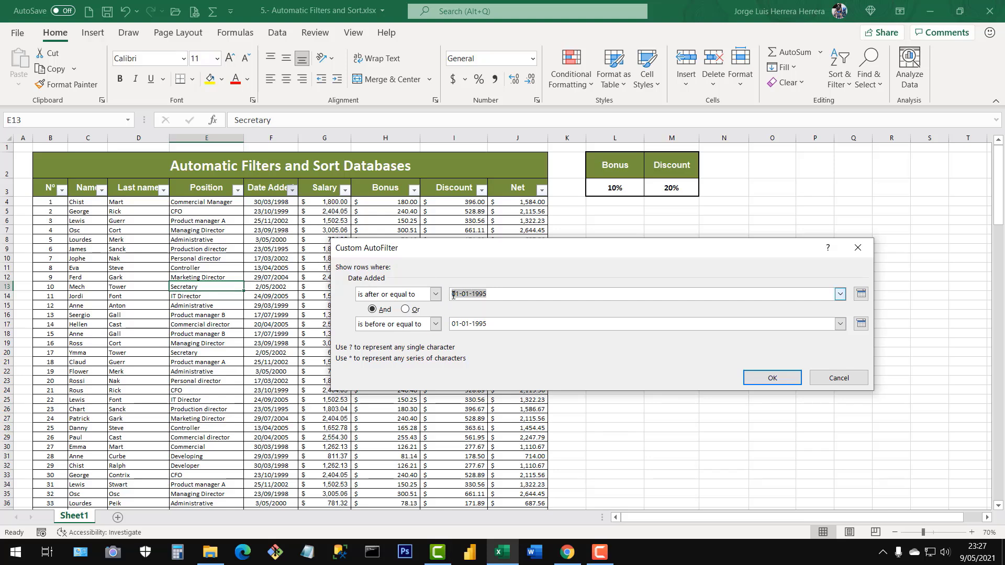
{"action": "left_click", "coordinate": [470, 325]}
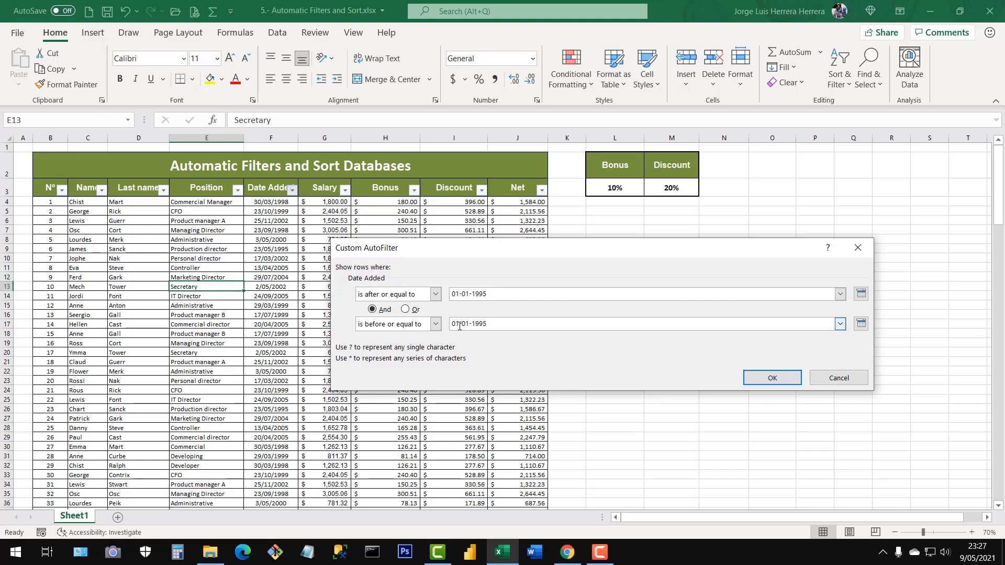
{"action": "left_click_drag", "start_coordinate": [458, 325], "coordinate": [449, 325]}
{"action": "type", "text": "31"}
{"action": "type", "text": "31"}
{"action": "type", "text": "12"}
{"action": "left_click", "coordinate": [467, 322]}
{"action": "key", "text": "BackSpace"}
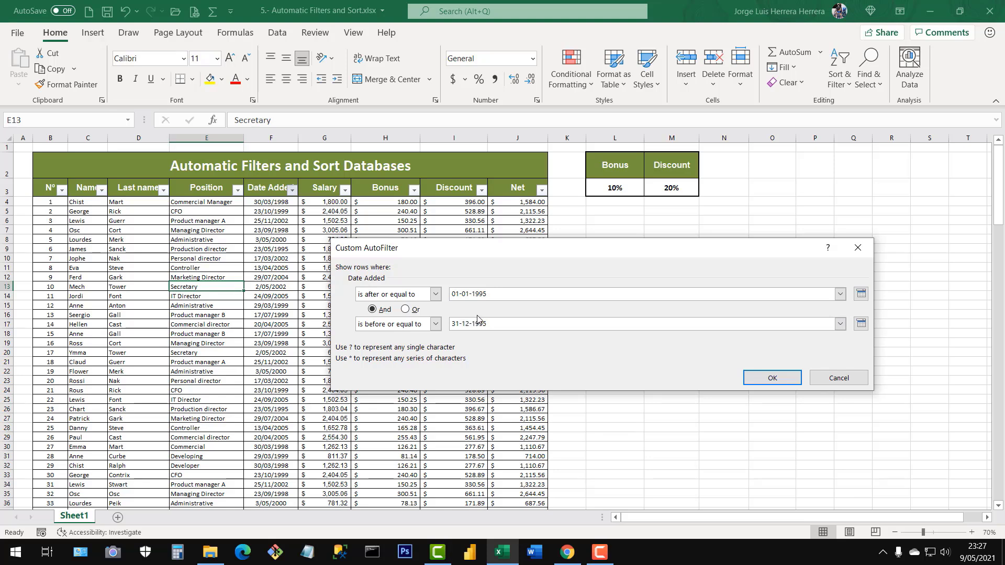
{"action": "left_click", "coordinate": [761, 377]}
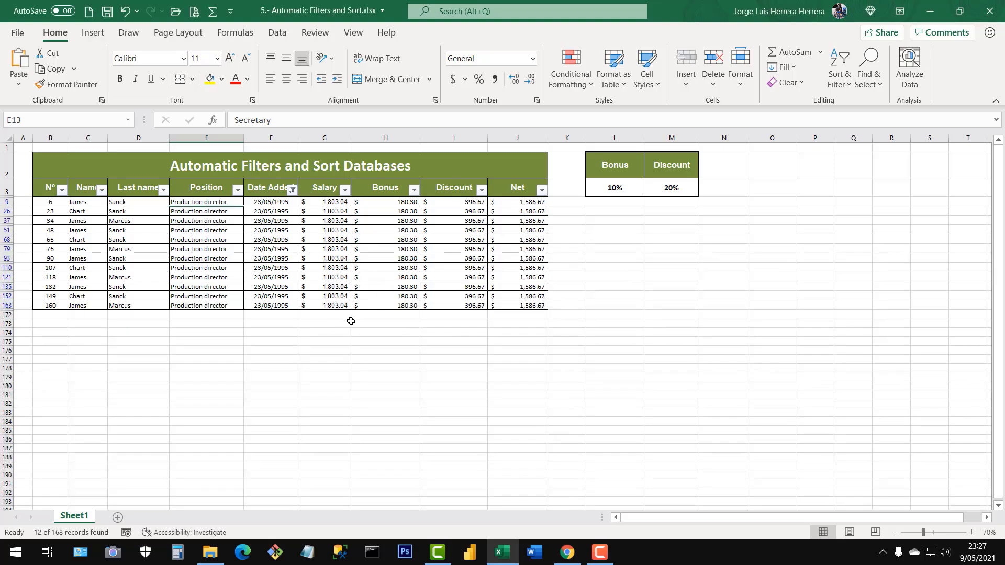
Highlight the filtered 1995 records for review, and clear the filter from the Date Added column.
{"action": "left_click_drag", "start_coordinate": [87, 211], "coordinate": [275, 300]}
{"action": "left_click", "coordinate": [260, 267]}
{"action": "left_click", "coordinate": [276, 268]}
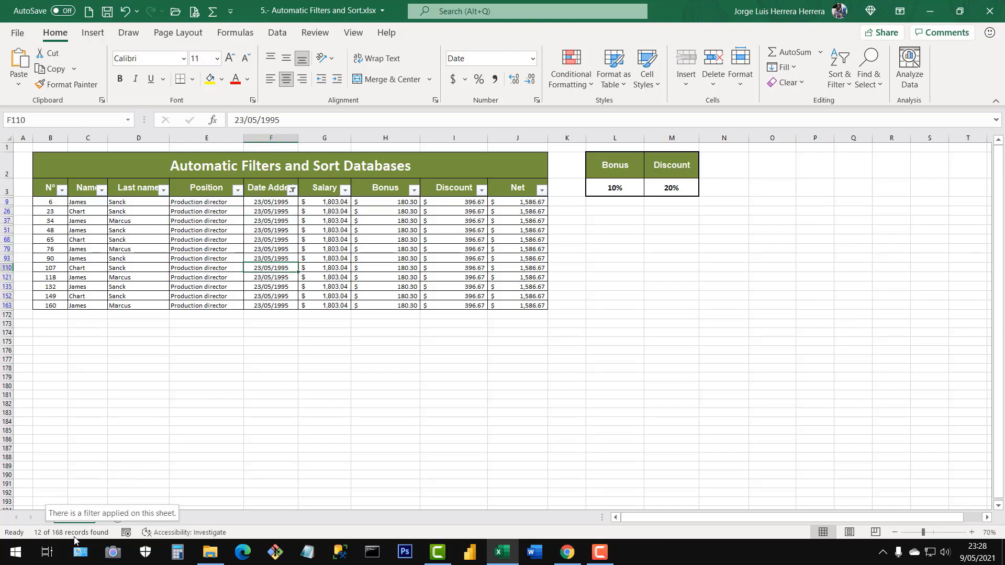
{"action": "left_click", "coordinate": [292, 191]}
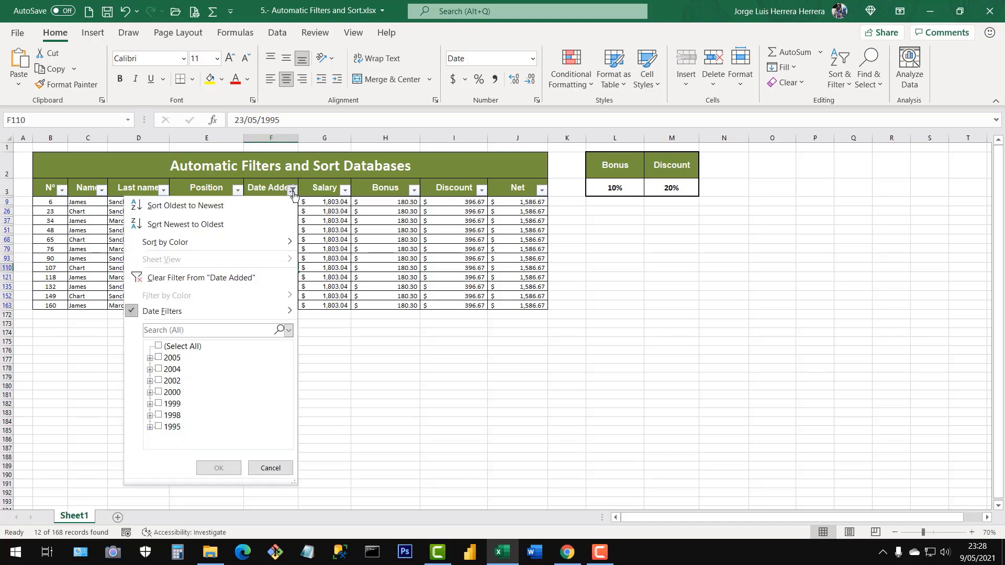
{"action": "left_click", "coordinate": [154, 279]}
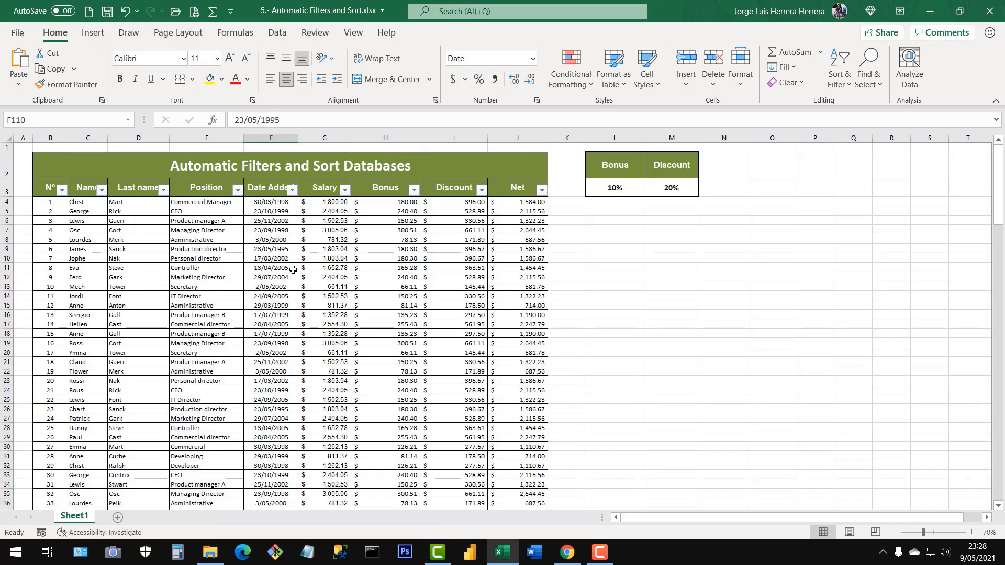
{"action": "left_click", "coordinate": [342, 287]}
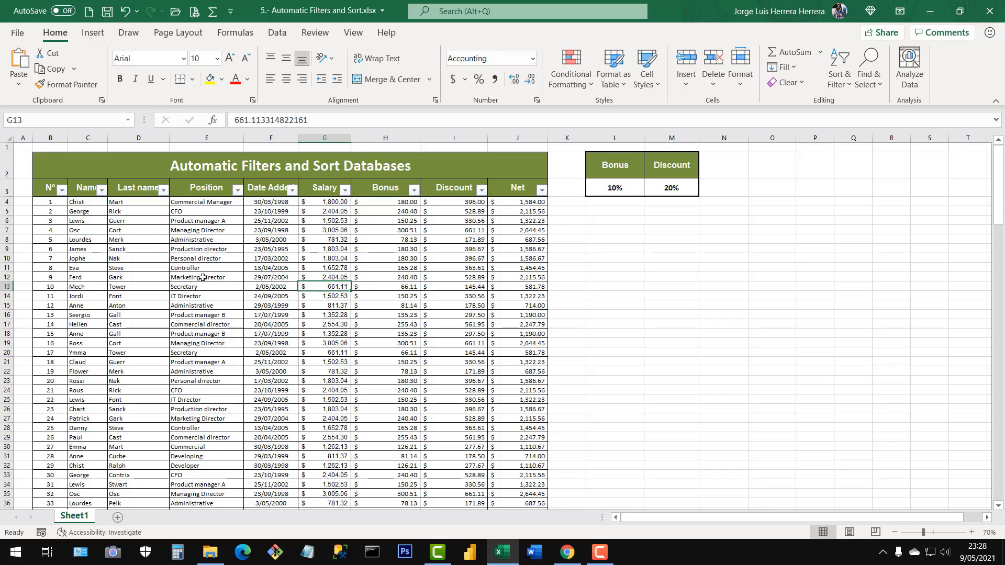
{"action": "left_click", "coordinate": [236, 335]}
{"action": "left_click", "coordinate": [218, 316]}
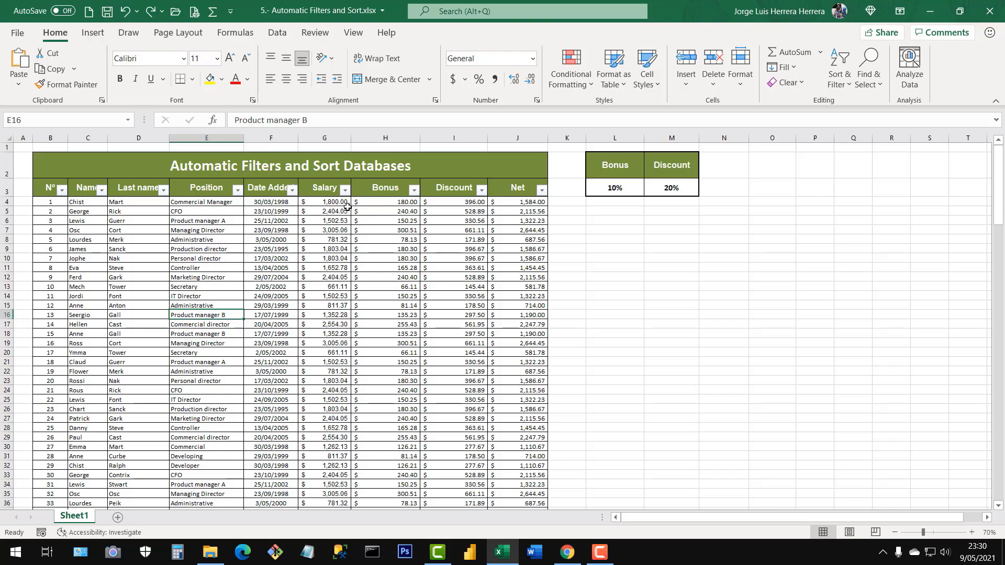
Start a Greater Than highlight rule with a threshold of 2500 on all values of the Net column.
{"action": "left_click", "coordinate": [528, 203]}
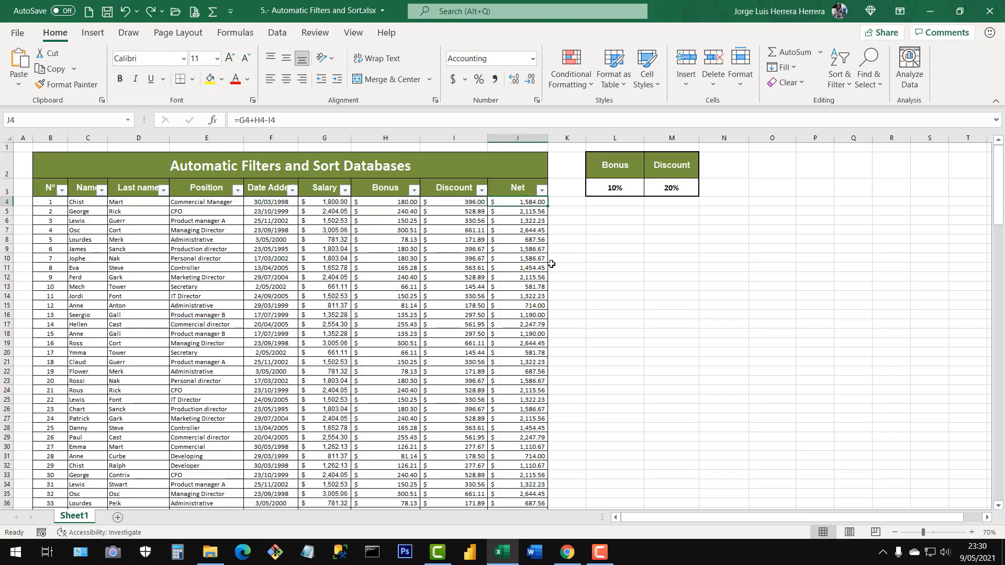
{"action": "key", "text": "ctrl+shift+Down"}
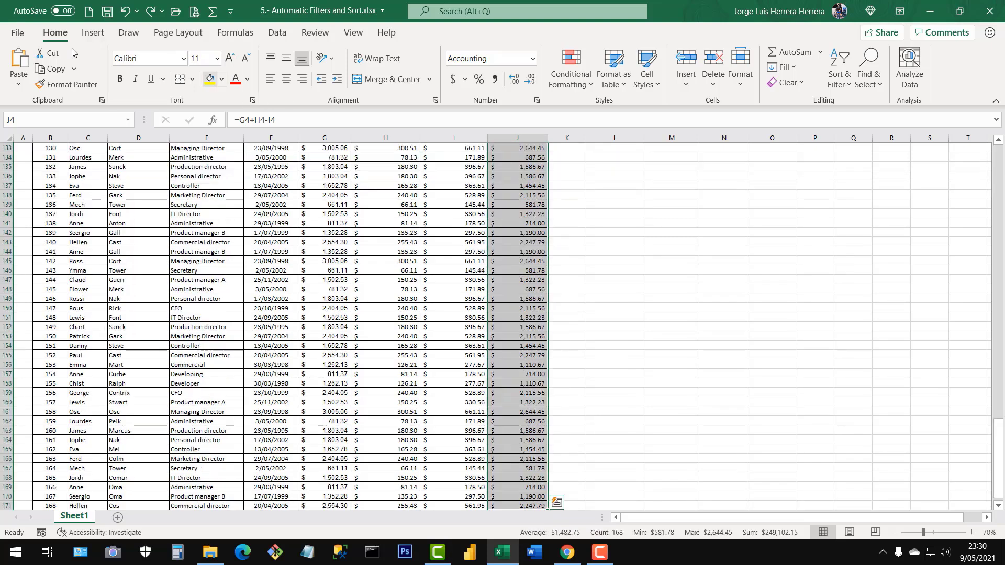
{"action": "left_click", "coordinate": [566, 78]}
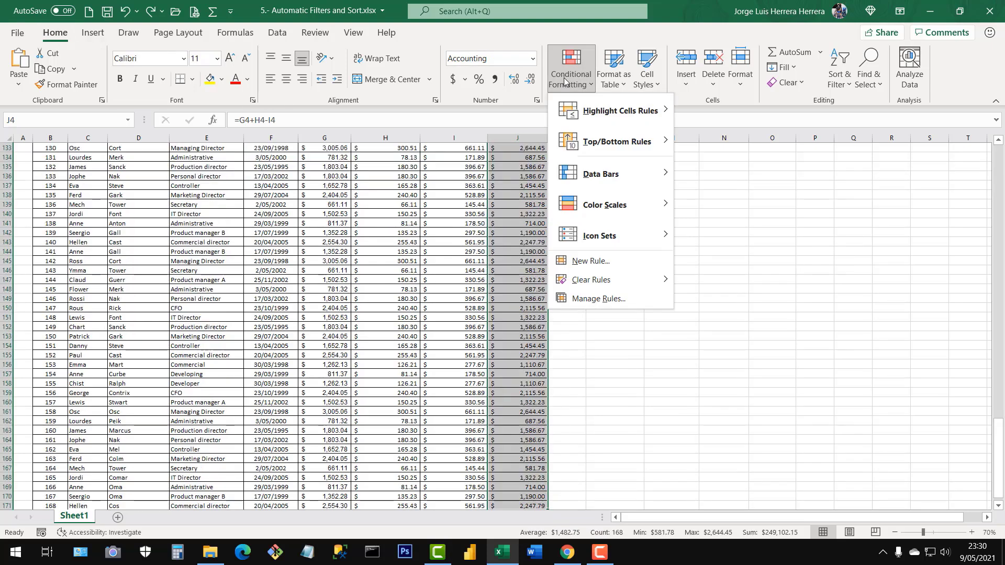
{"action": "mouse_move", "coordinate": [610, 112]}
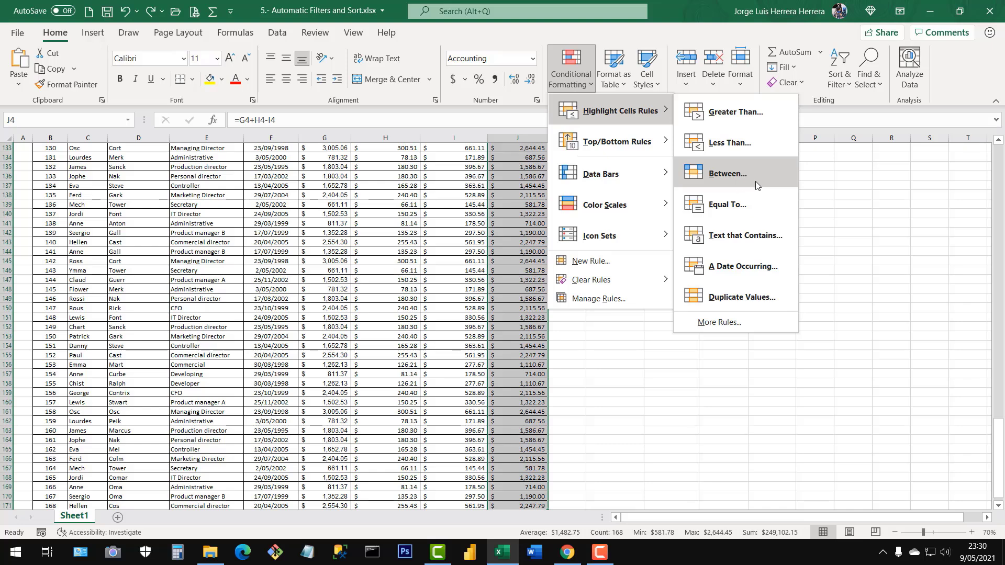
{"action": "left_click", "coordinate": [726, 114]}
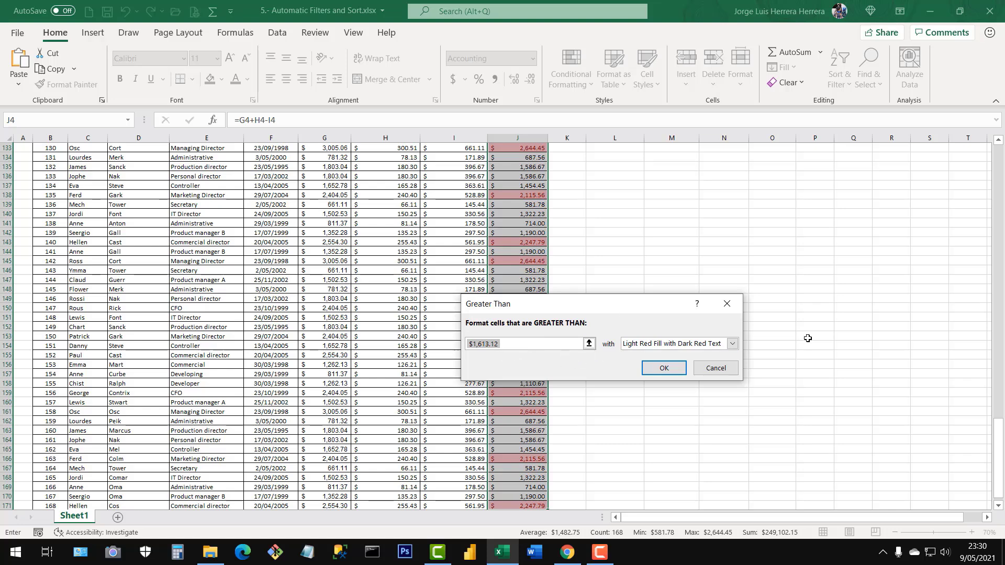
{"action": "type", "text": "2500"}
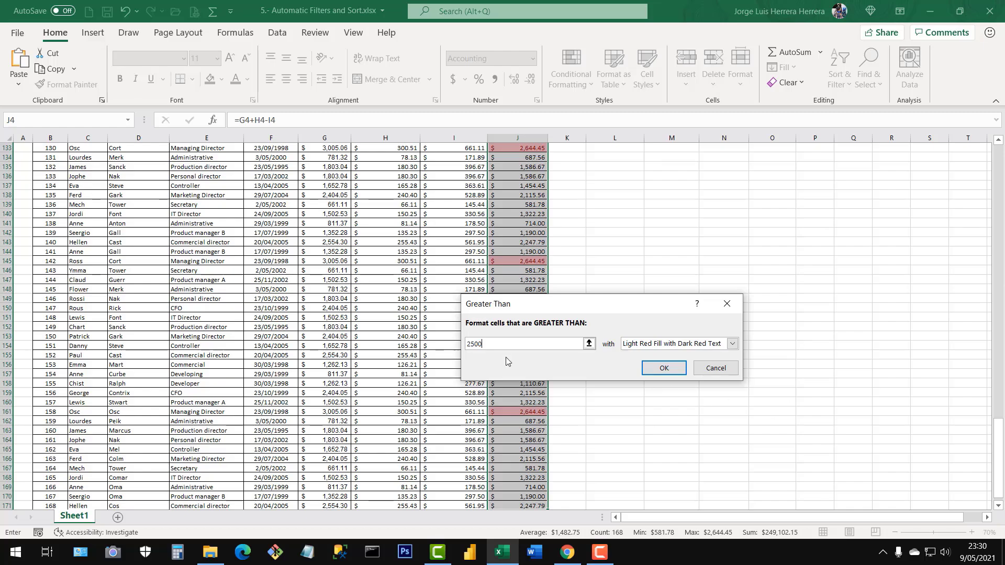
{"action": "scroll", "coordinate": [515, 222], "scroll_direction": "up", "scroll_amount": 18}
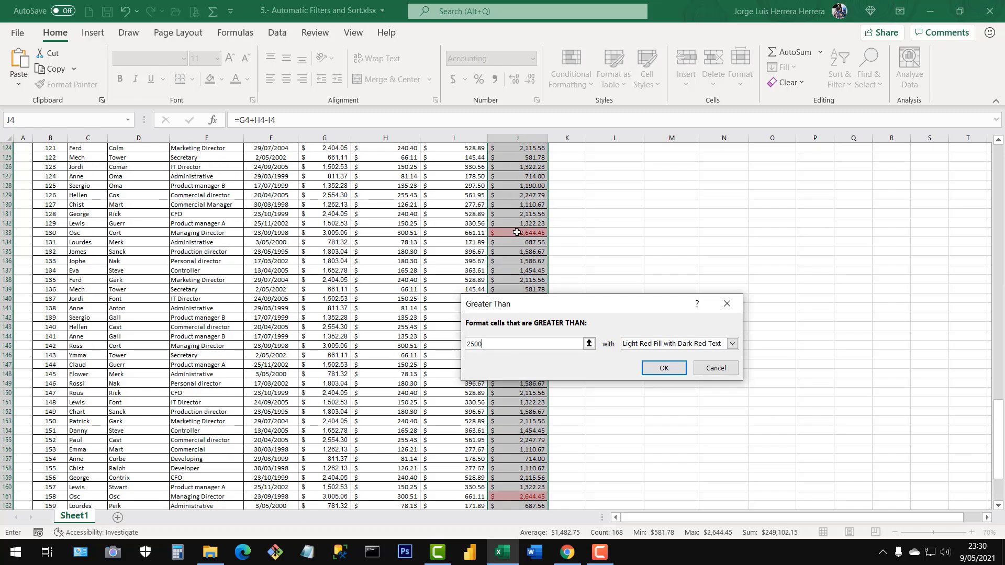
{"action": "scroll", "coordinate": [519, 224], "scroll_direction": "down", "scroll_amount": 4}
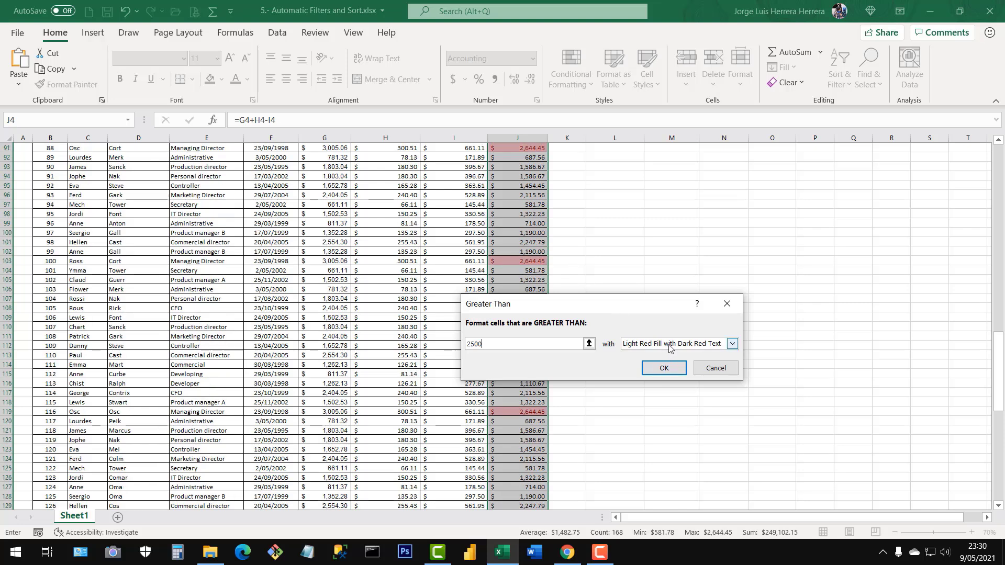
Try the yellow fill, green fill, Light Red Fill, Red Text and Red Border formats for the Greater Than rule.
{"action": "left_click", "coordinate": [732, 343]}
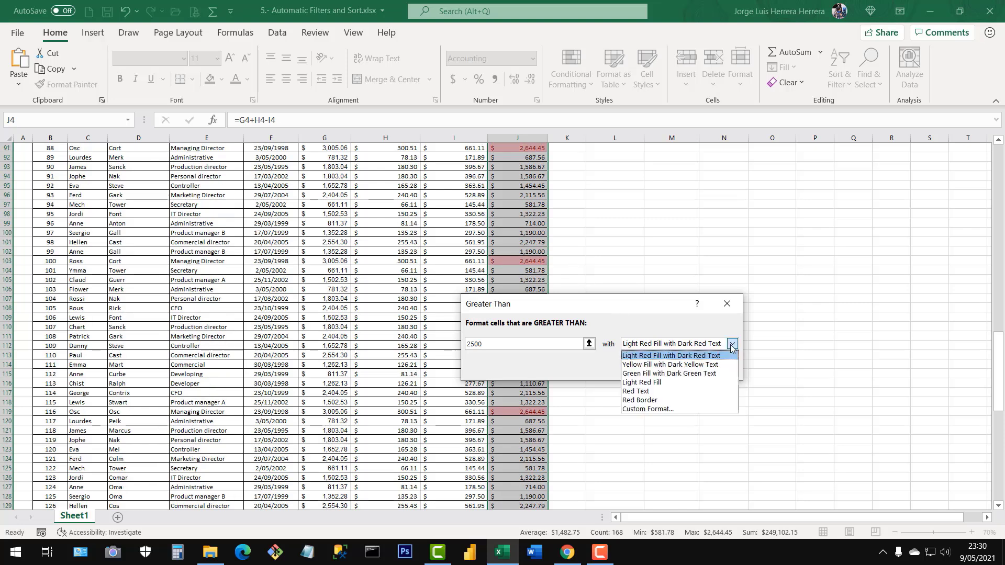
{"action": "left_click", "coordinate": [638, 365]}
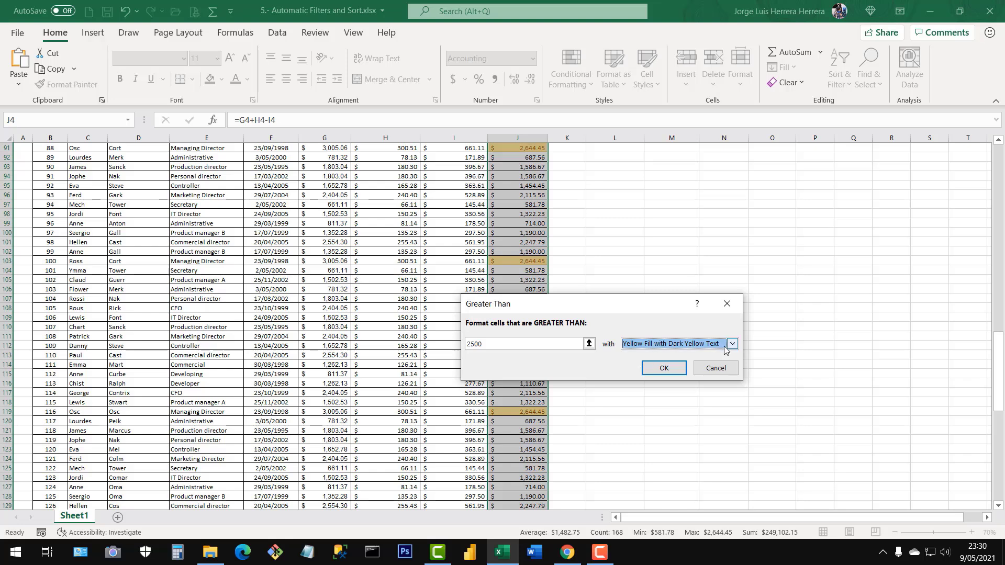
{"action": "left_click", "coordinate": [731, 344]}
{"action": "left_click", "coordinate": [633, 374]}
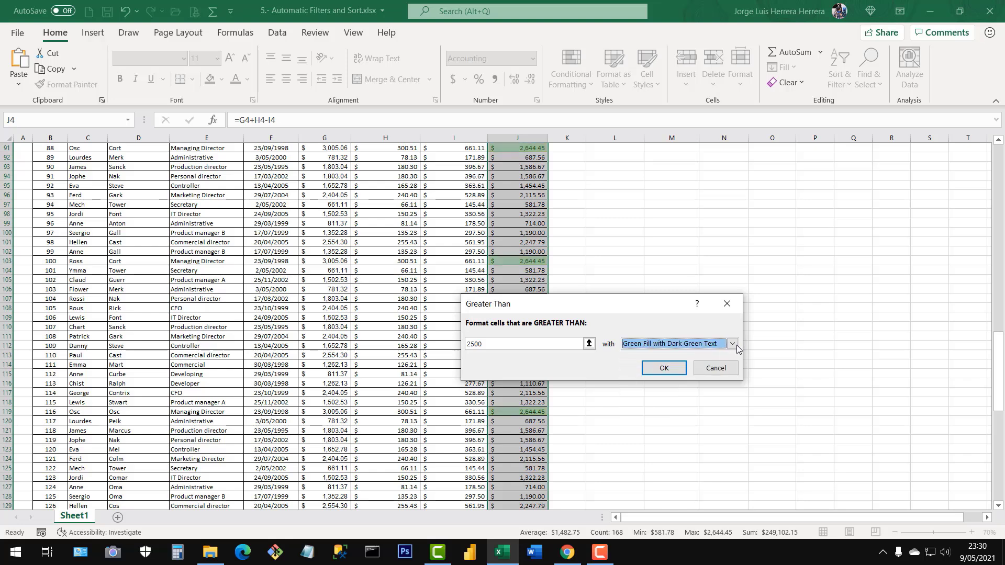
{"action": "left_click", "coordinate": [732, 343]}
{"action": "left_click", "coordinate": [650, 383]}
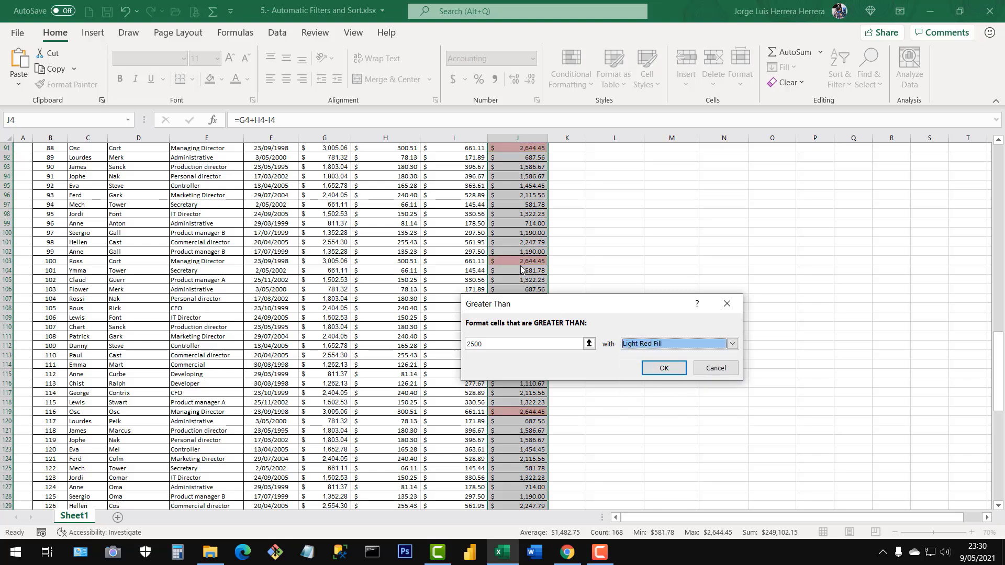
{"action": "left_click", "coordinate": [732, 344]}
{"action": "left_click", "coordinate": [643, 392]}
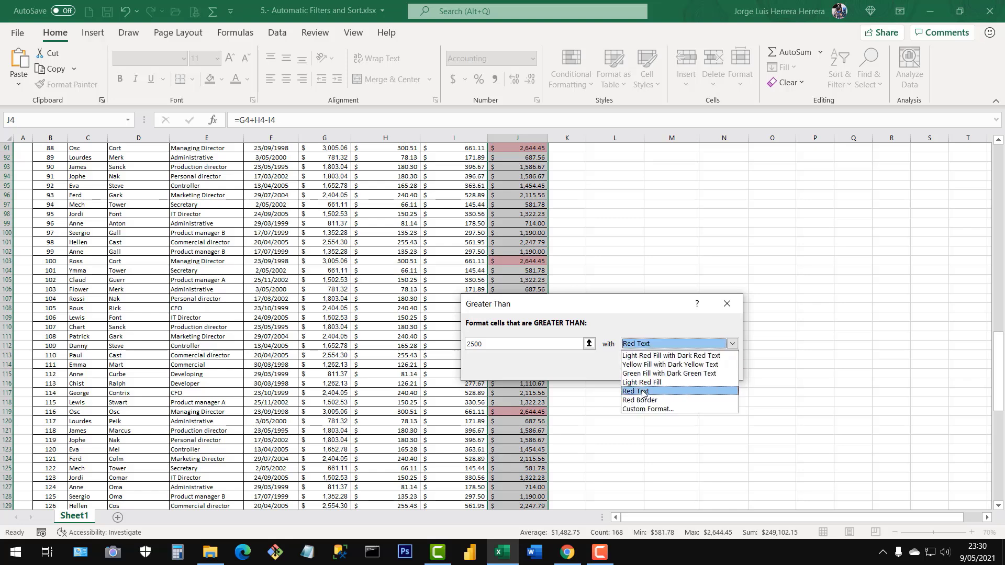
{"action": "left_click", "coordinate": [732, 344]}
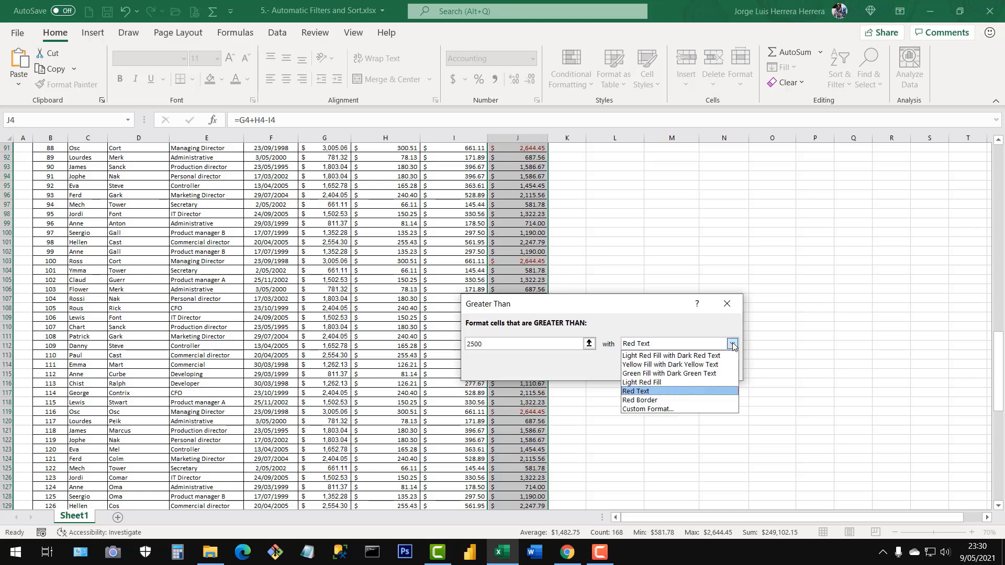
{"action": "left_click", "coordinate": [654, 401]}
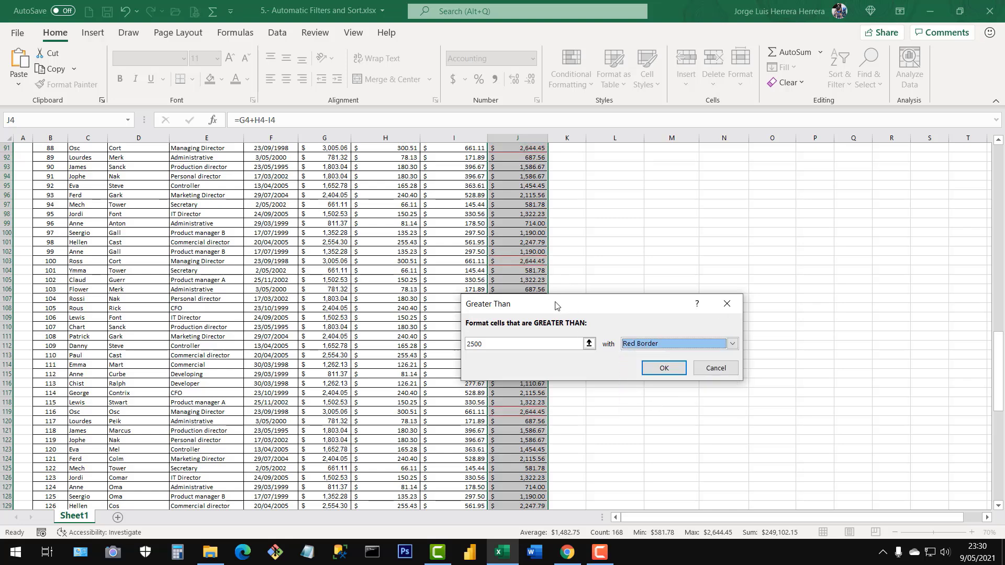
Set the rule's format to Green Fill with Dark Green Text and apply the rule to the Net column.
{"action": "left_click", "coordinate": [732, 345]}
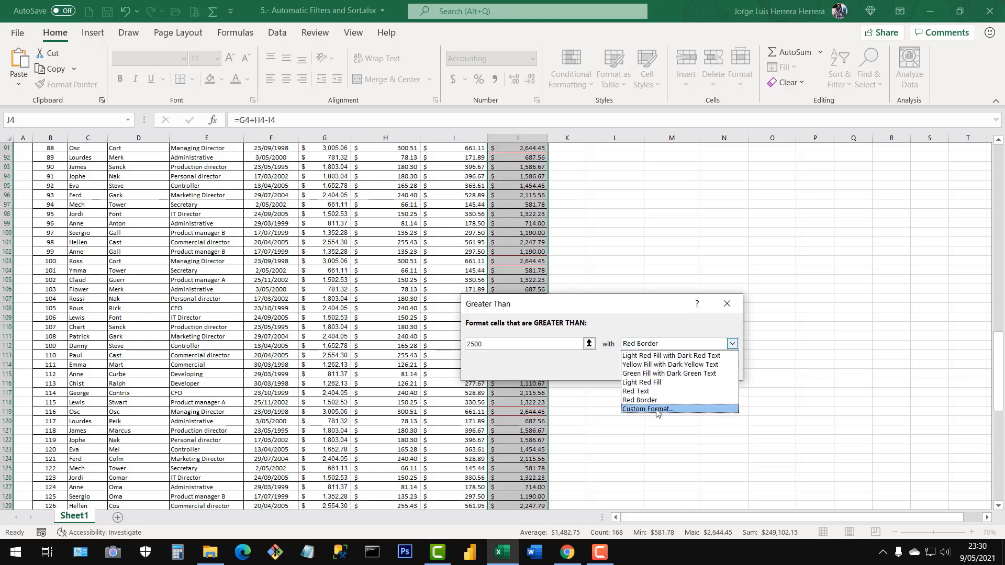
{"action": "left_click", "coordinate": [651, 373]}
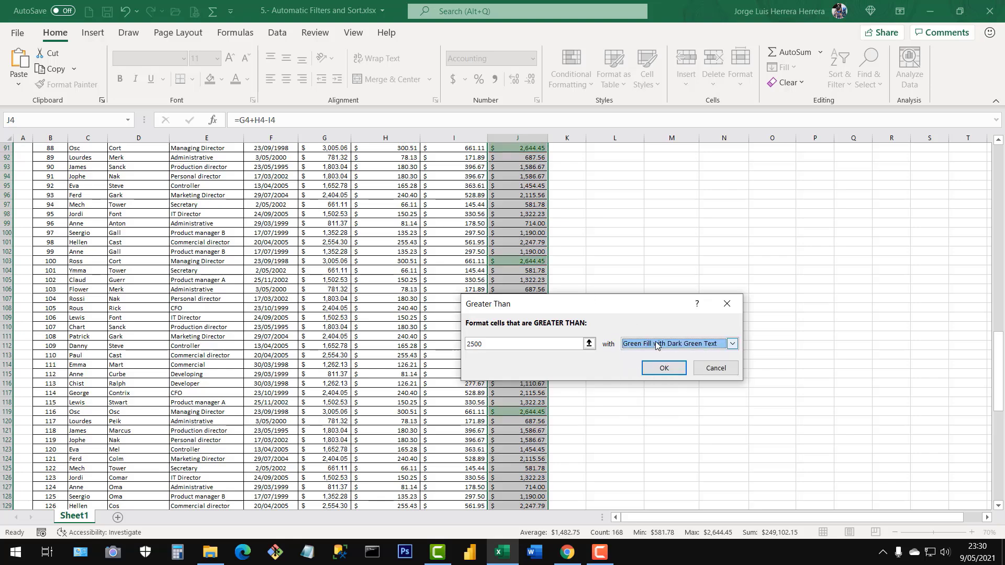
{"action": "left_click", "coordinate": [664, 367]}
{"action": "left_click", "coordinate": [637, 317]}
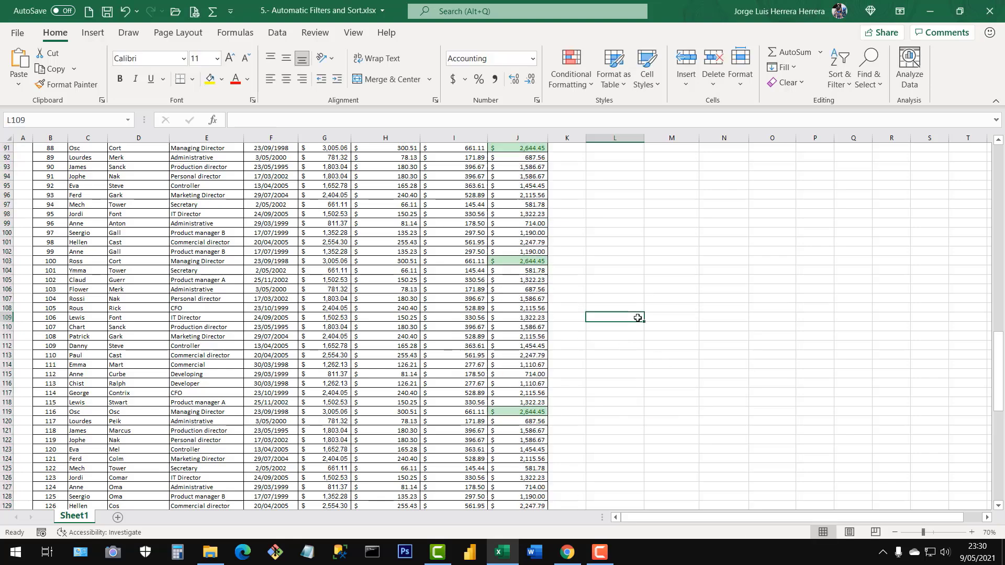
Examine the highlighted Net values throughout the table and the Top/Bottom Rules available in Conditional Formatting.
{"action": "scroll", "coordinate": [633, 317], "scroll_direction": "up", "scroll_amount": 20}
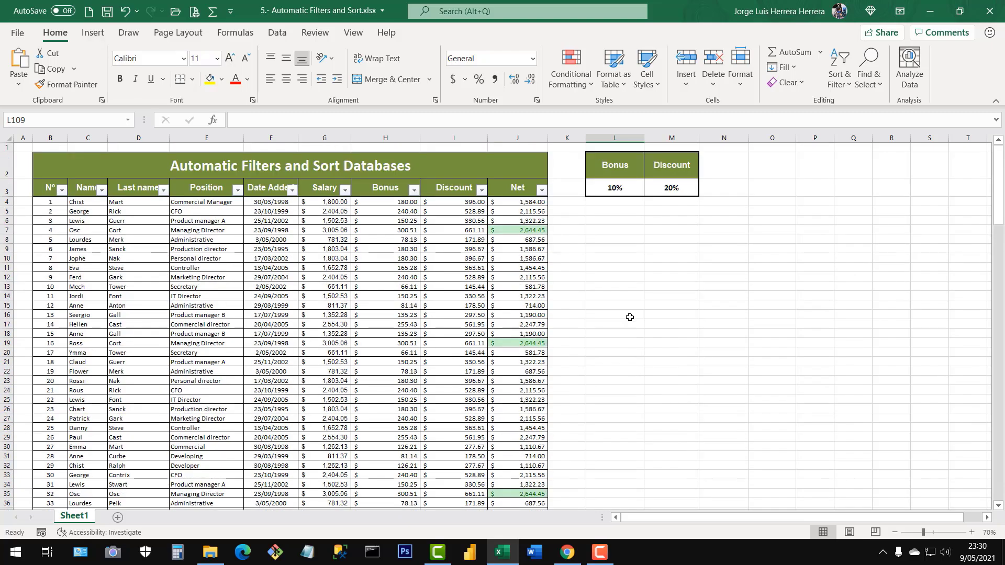
{"action": "scroll", "coordinate": [525, 202], "scroll_direction": "down", "scroll_amount": 4}
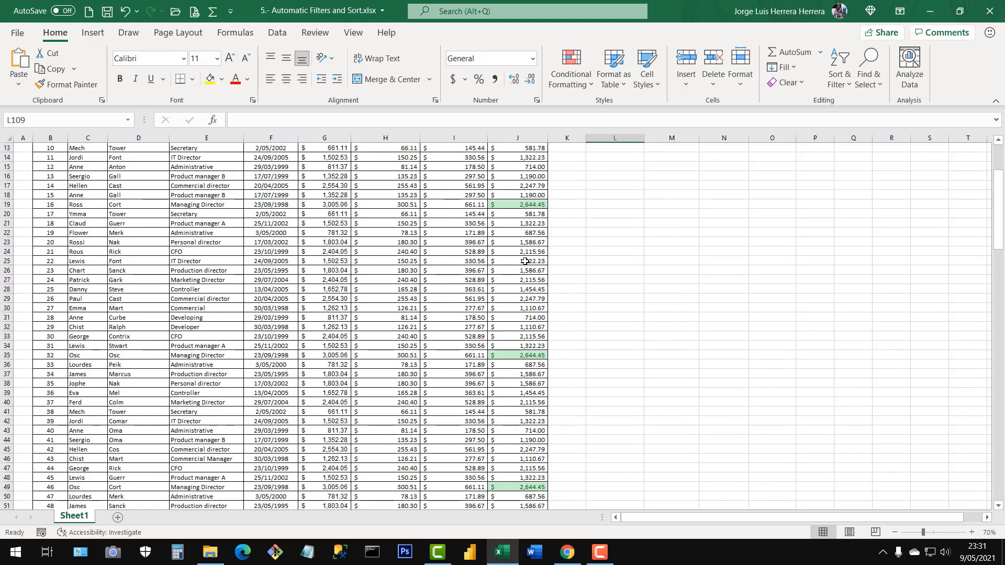
{"action": "scroll", "coordinate": [526, 260], "scroll_direction": "up", "scroll_amount": 4}
{"action": "scroll", "coordinate": [520, 243], "scroll_direction": "down", "scroll_amount": 20}
{"action": "scroll", "coordinate": [517, 344], "scroll_direction": "down", "scroll_amount": 20}
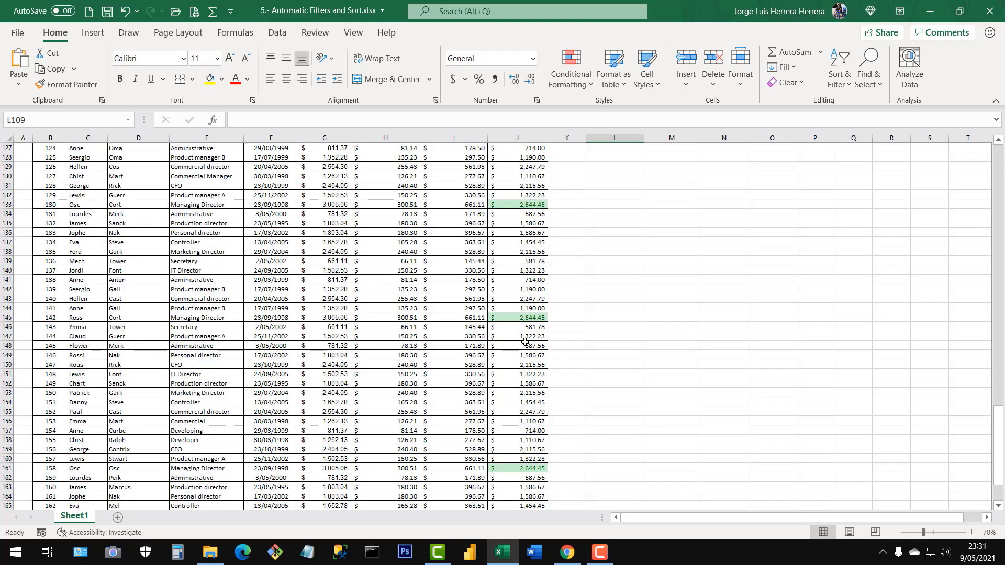
{"action": "scroll", "coordinate": [561, 323], "scroll_direction": "up", "scroll_amount": 20}
{"action": "left_click", "coordinate": [503, 241]}
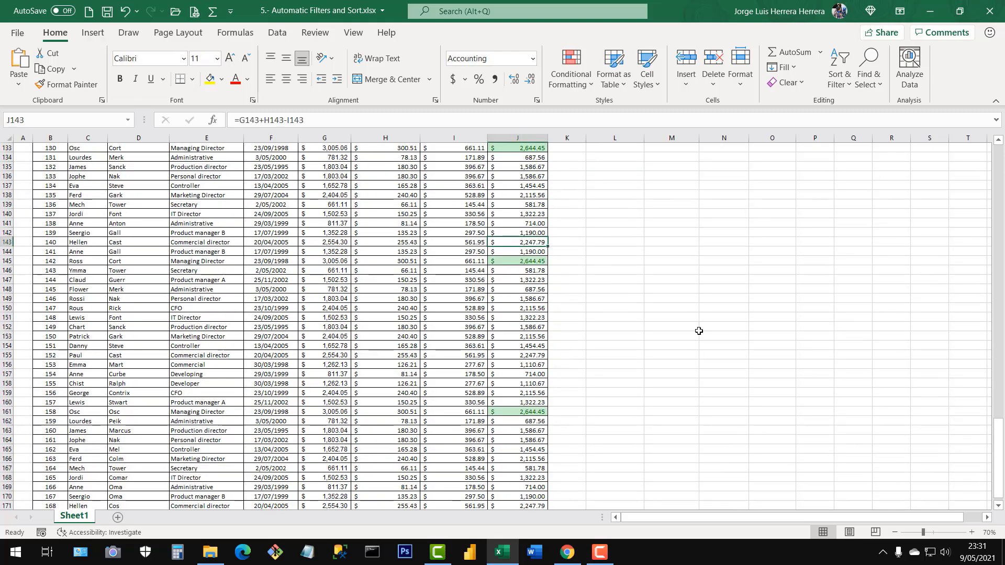
{"action": "left_click_drag", "start_coordinate": [1000, 491], "coordinate": [1001, 166]}
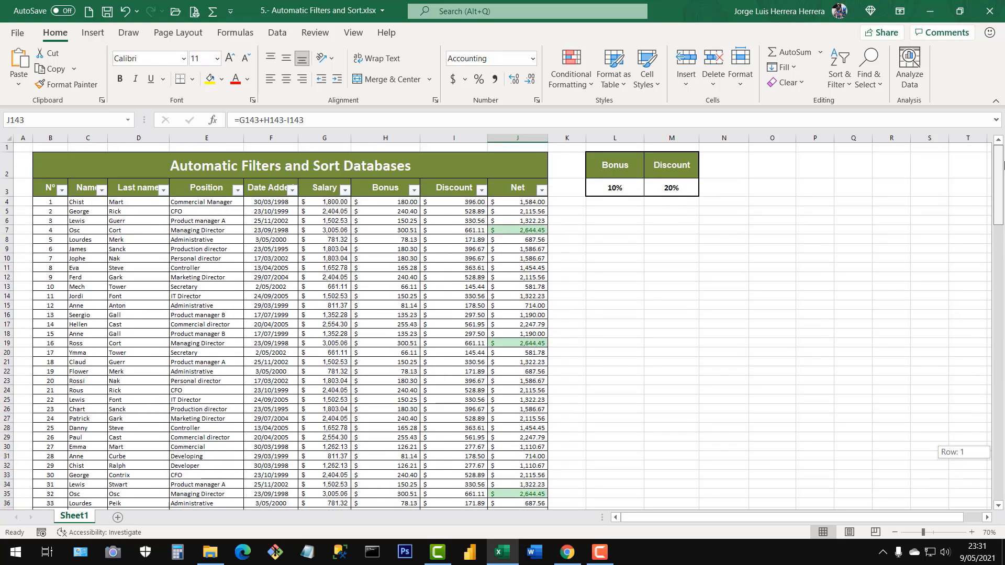
{"action": "left_click", "coordinate": [568, 87]}
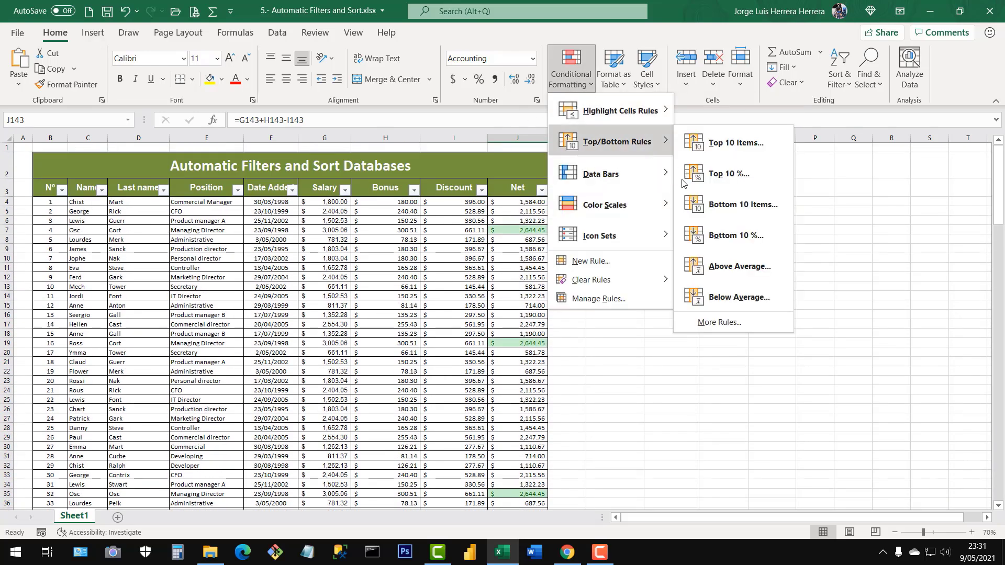
{"action": "left_click", "coordinate": [419, 252]}
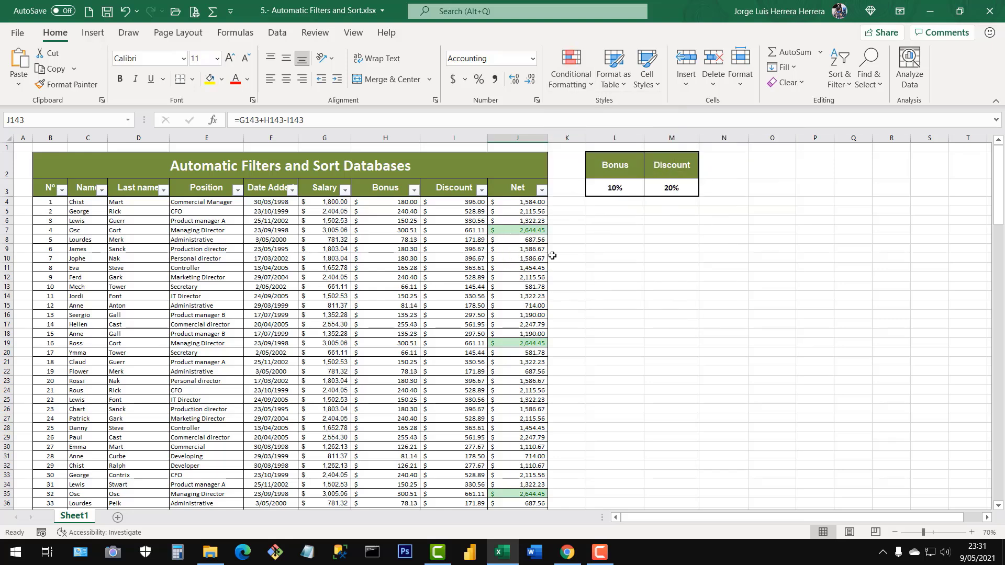
Examine the Filter by Color options of the Net column and the green cells they refer to.
{"action": "left_click", "coordinate": [541, 191]}
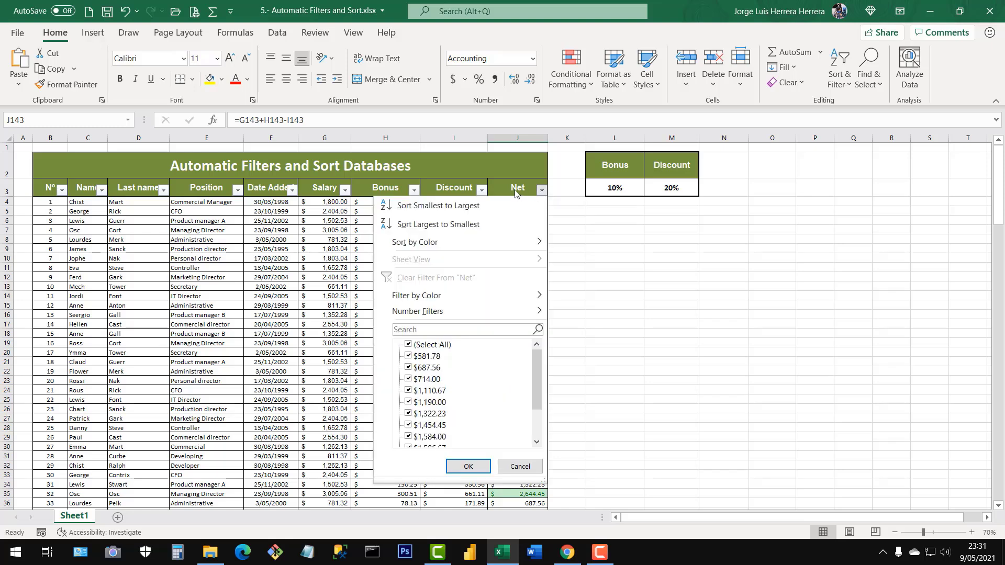
{"action": "mouse_move", "coordinate": [416, 295]}
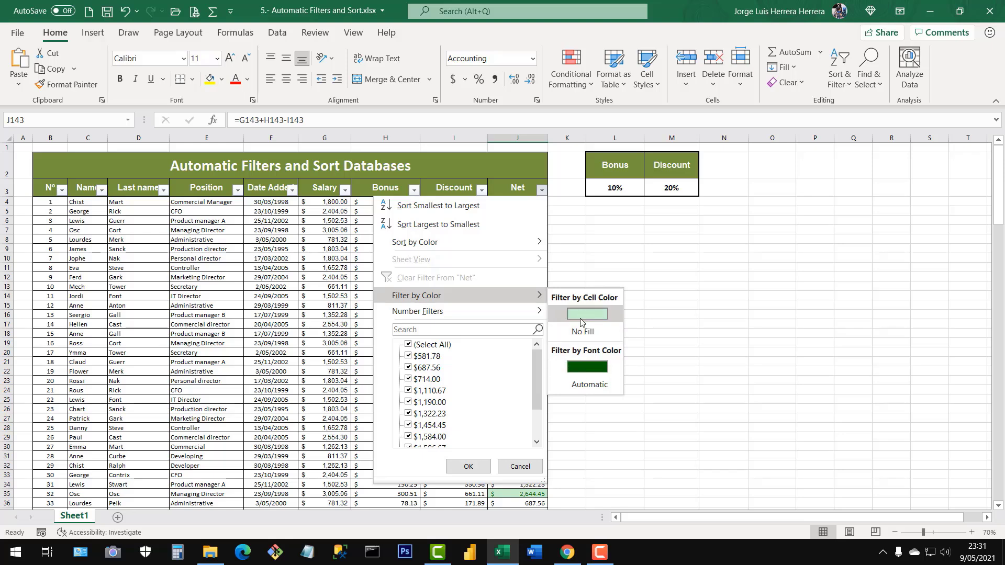
{"action": "left_click", "coordinate": [681, 391]}
{"action": "left_click", "coordinate": [515, 494]}
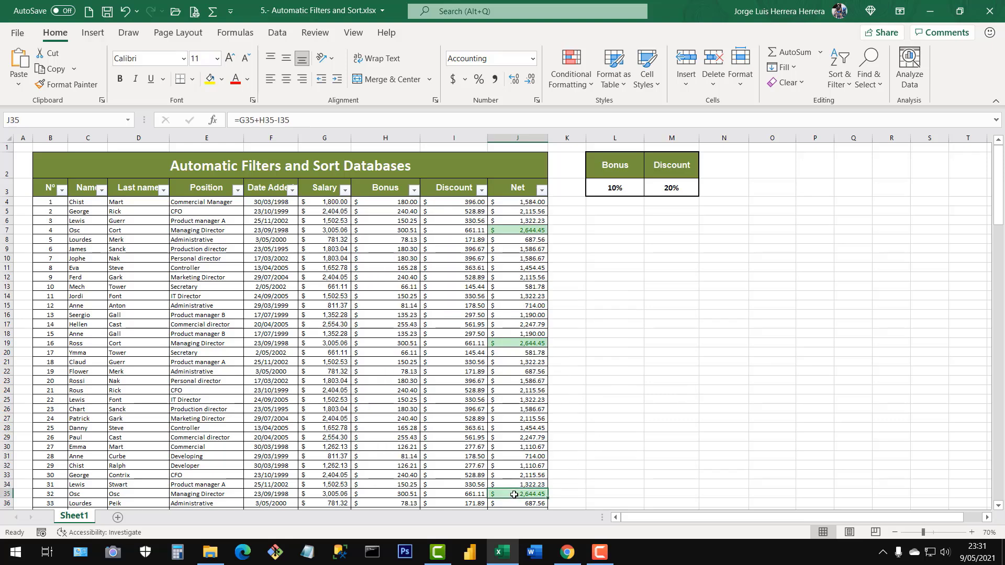
{"action": "scroll", "coordinate": [504, 492], "scroll_direction": "down", "scroll_amount": 3}
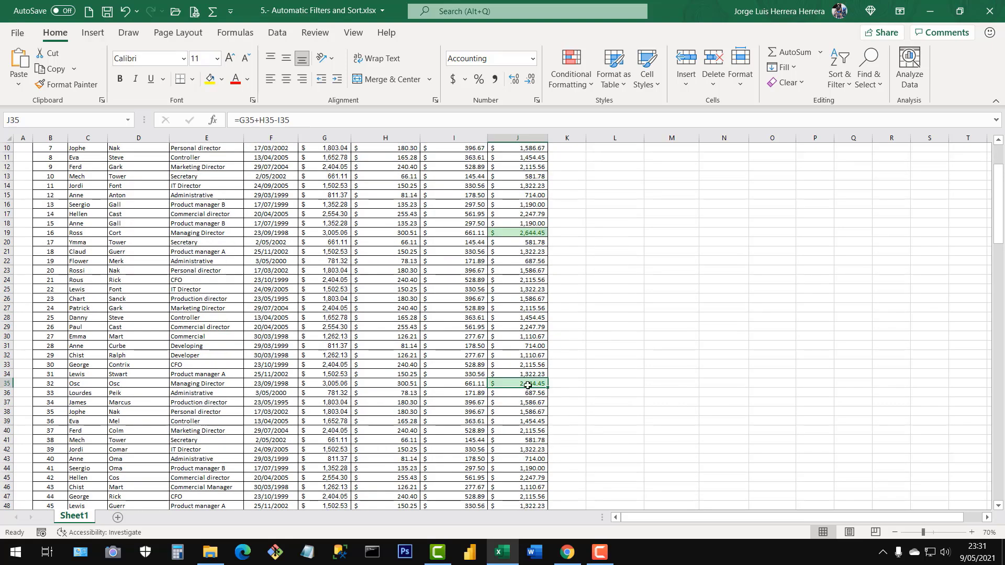
{"action": "scroll", "coordinate": [529, 393], "scroll_direction": "up", "scroll_amount": 3}
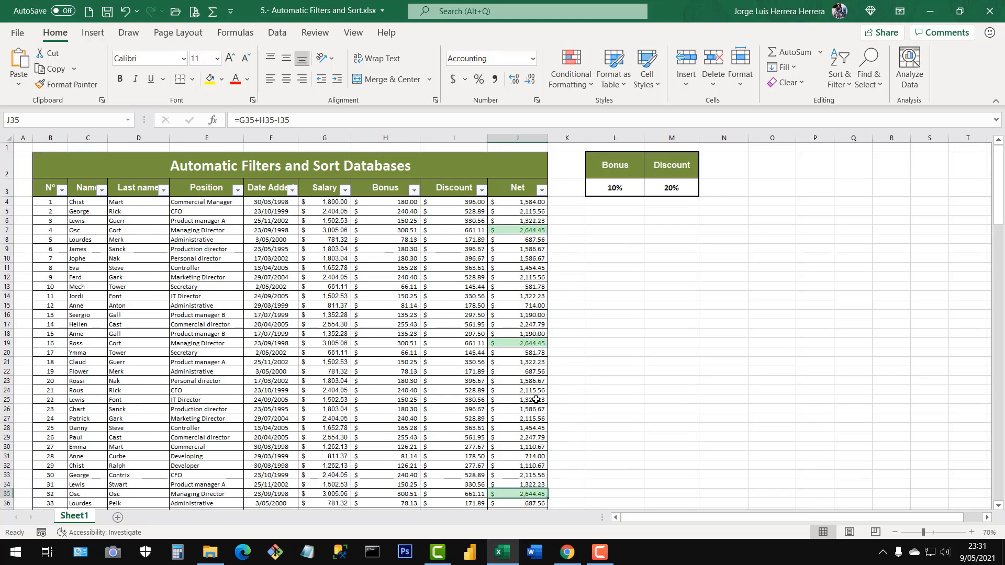
Filter the Net column by the light green cell color to review the matching records, and clear that filter.
{"action": "left_click", "coordinate": [541, 188]}
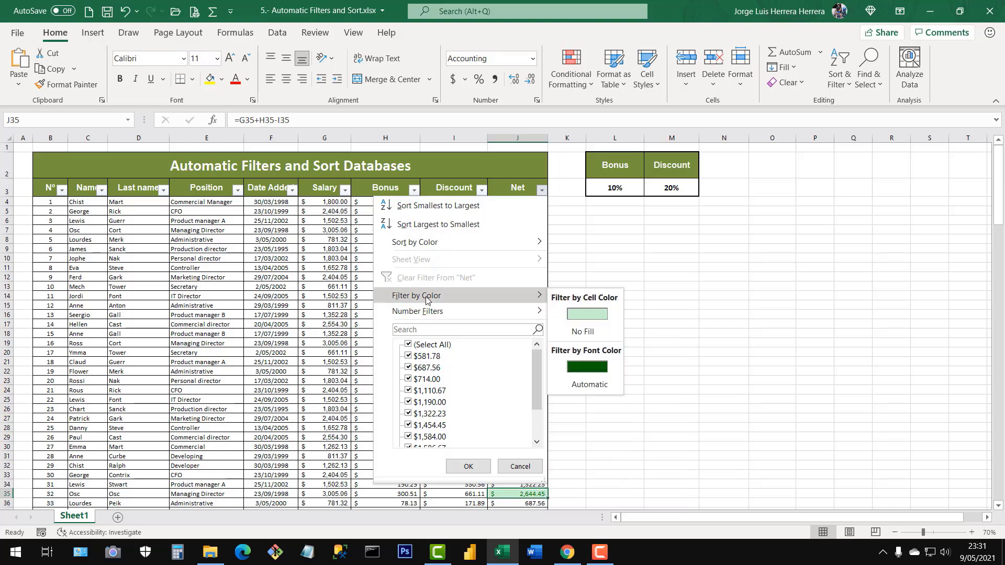
{"action": "left_click", "coordinate": [580, 314]}
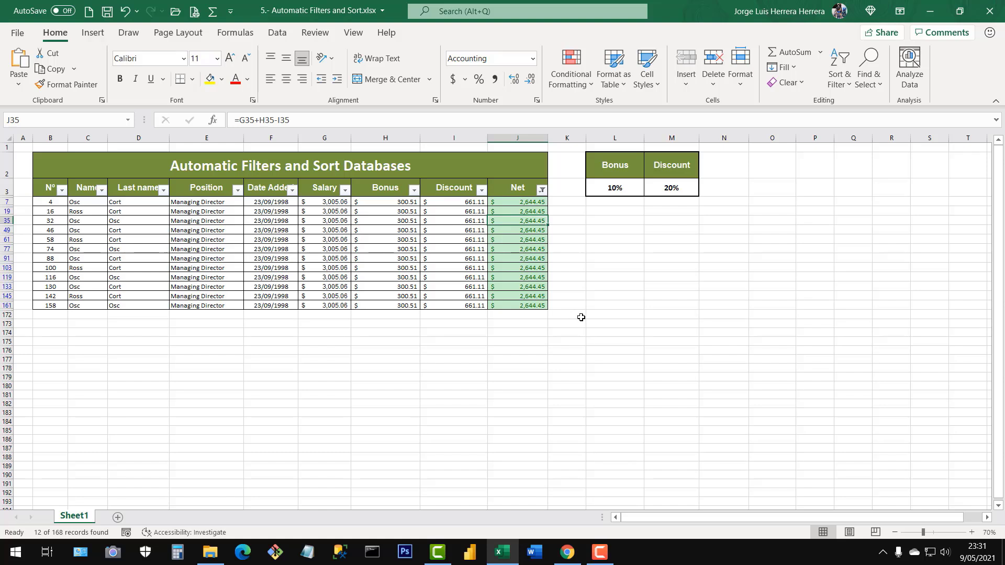
{"action": "left_click_drag", "start_coordinate": [529, 203], "coordinate": [511, 307]}
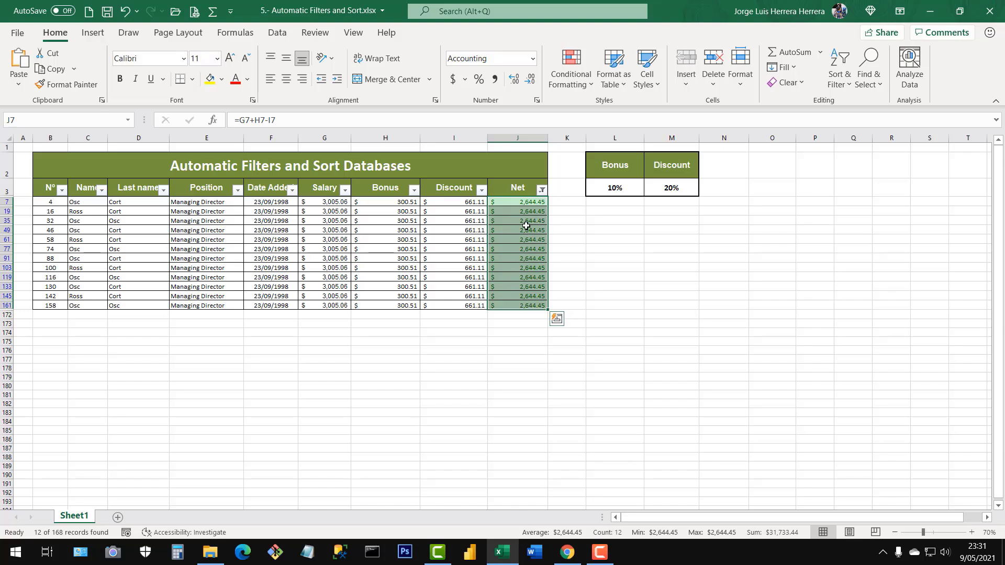
{"action": "left_click", "coordinate": [527, 229]}
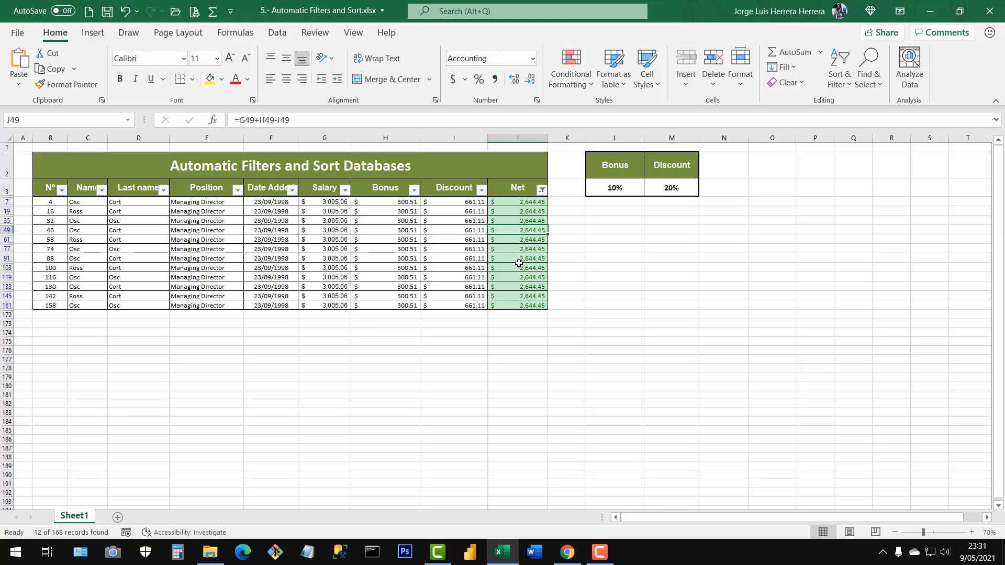
{"action": "left_click", "coordinate": [542, 190]}
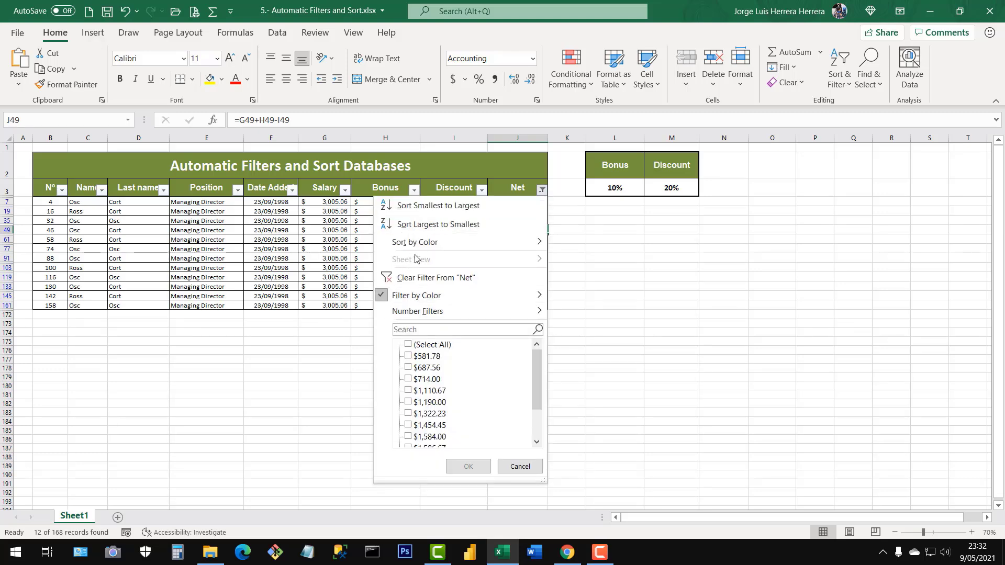
{"action": "left_click", "coordinate": [434, 277]}
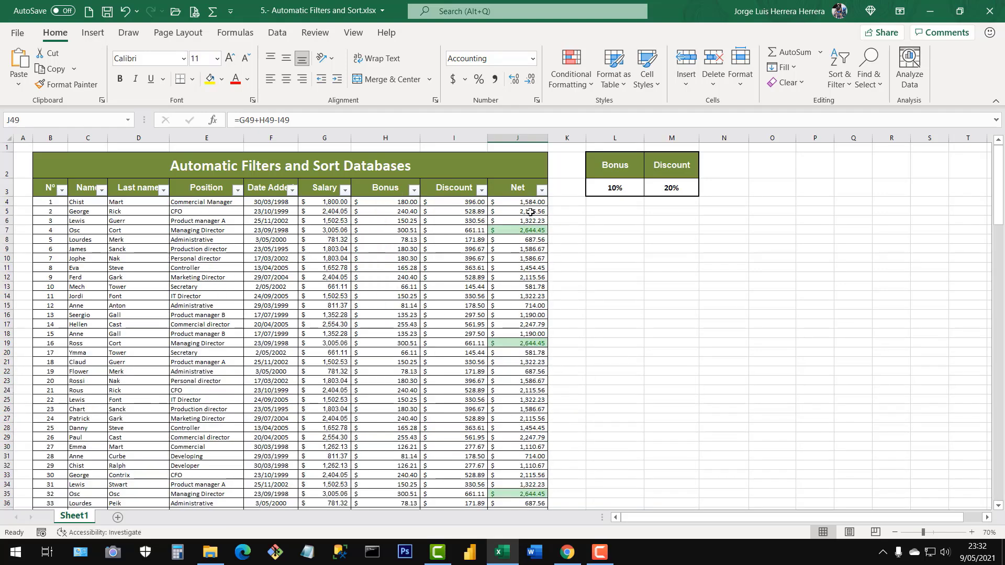
{"action": "left_click_drag", "start_coordinate": [521, 239], "coordinate": [517, 457]}
{"action": "scroll", "coordinate": [520, 439], "scroll_direction": "down", "scroll_amount": 2}
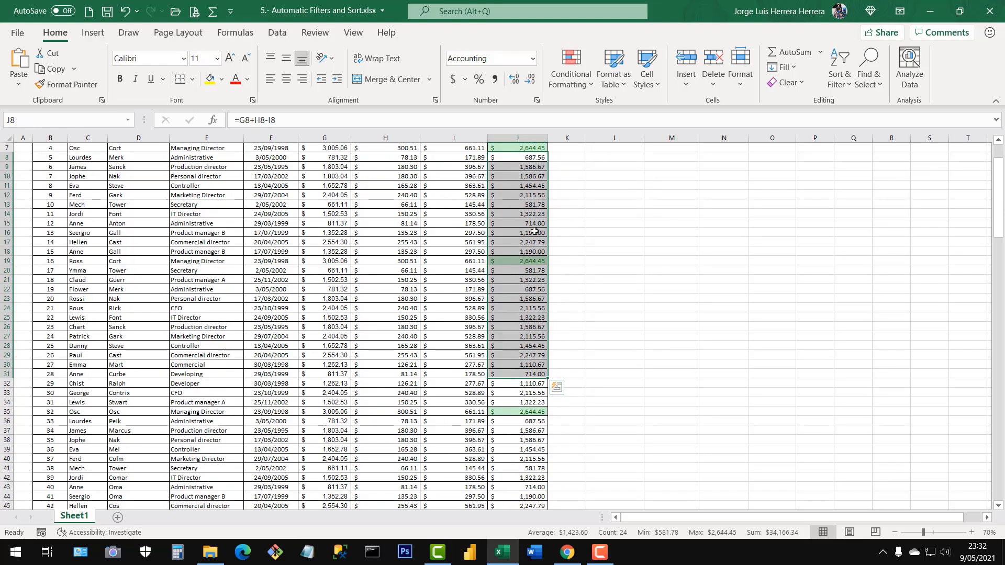
{"action": "scroll", "coordinate": [520, 278], "scroll_direction": "up", "scroll_amount": 2}
{"action": "left_click", "coordinate": [523, 277]}
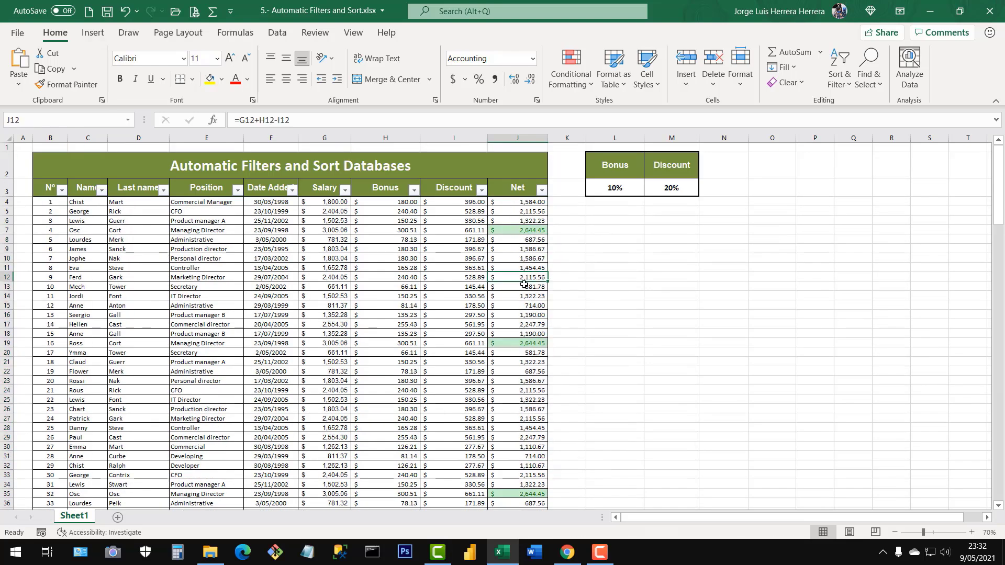
Delete the Cell Value > 2500 conditional formatting rule from the Net column and apply the change.
{"action": "left_click", "coordinate": [523, 324]}
{"action": "left_click", "coordinate": [577, 84]}
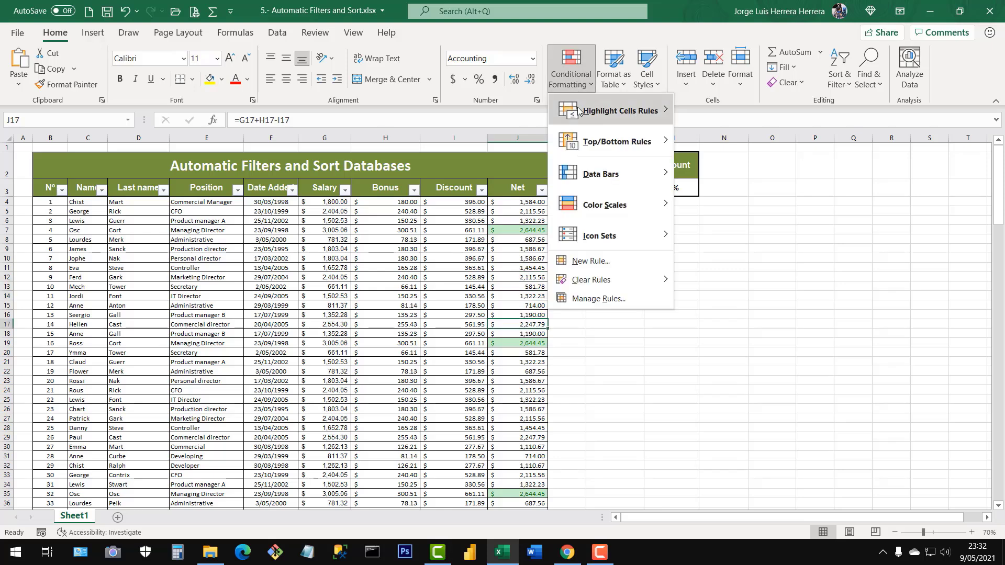
{"action": "left_click", "coordinate": [595, 301]}
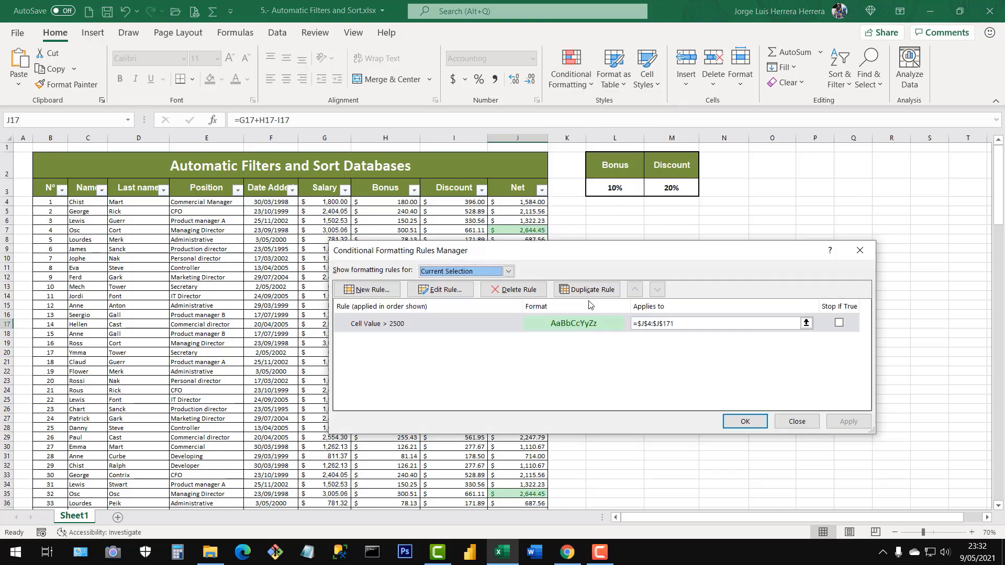
{"action": "left_click", "coordinate": [386, 325]}
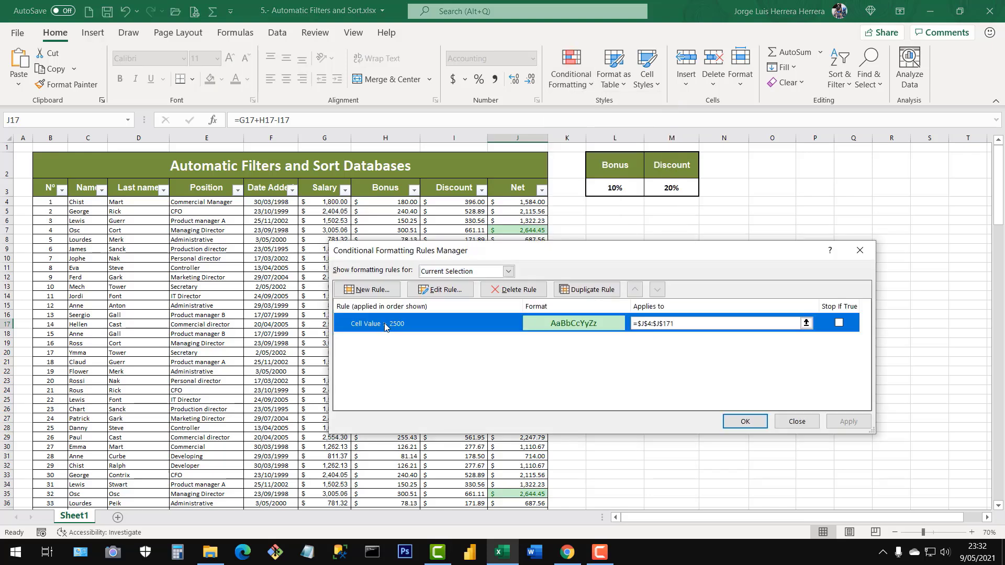
{"action": "left_click", "coordinate": [518, 299]}
{"action": "left_click", "coordinate": [735, 422]}
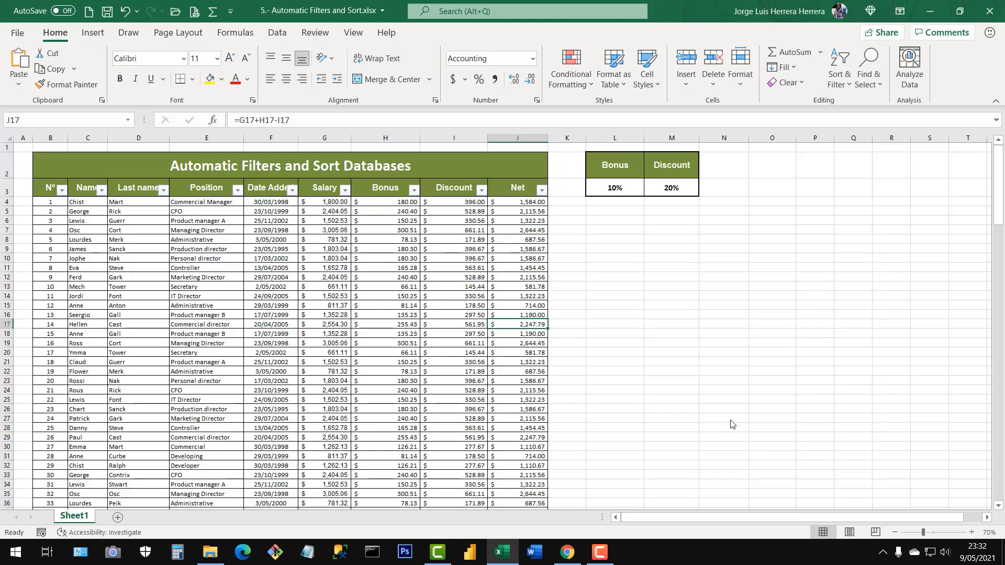
{"action": "left_click", "coordinate": [484, 257]}
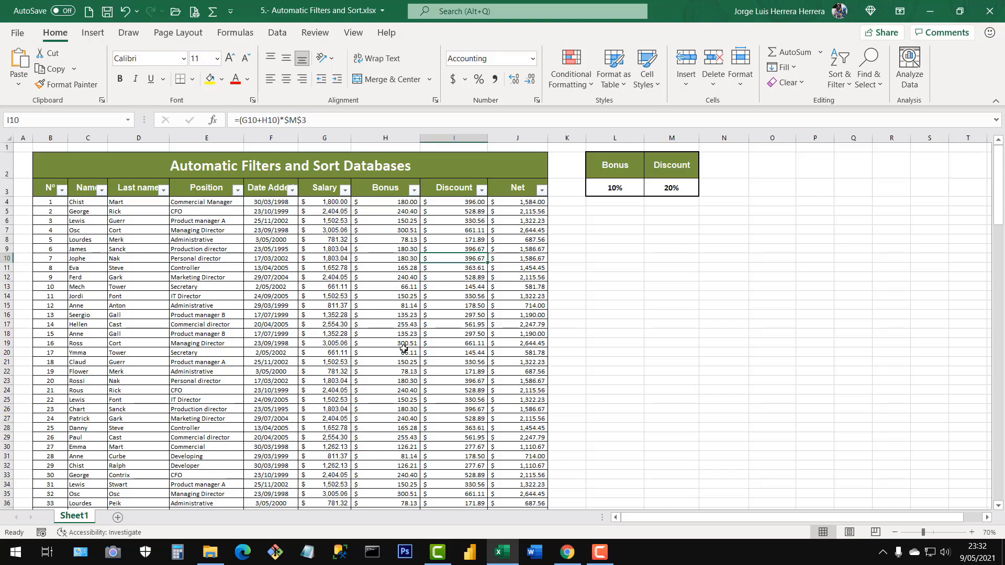
{"action": "left_click", "coordinate": [302, 324]}
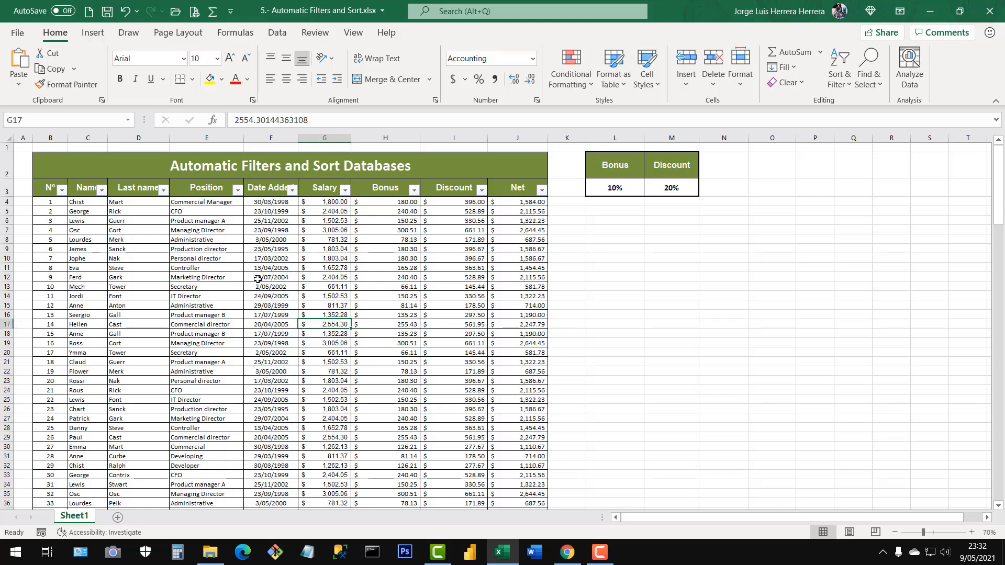
{"action": "left_click_drag", "start_coordinate": [58, 202], "coordinate": [518, 372]}
{"action": "left_click", "coordinate": [248, 302]}
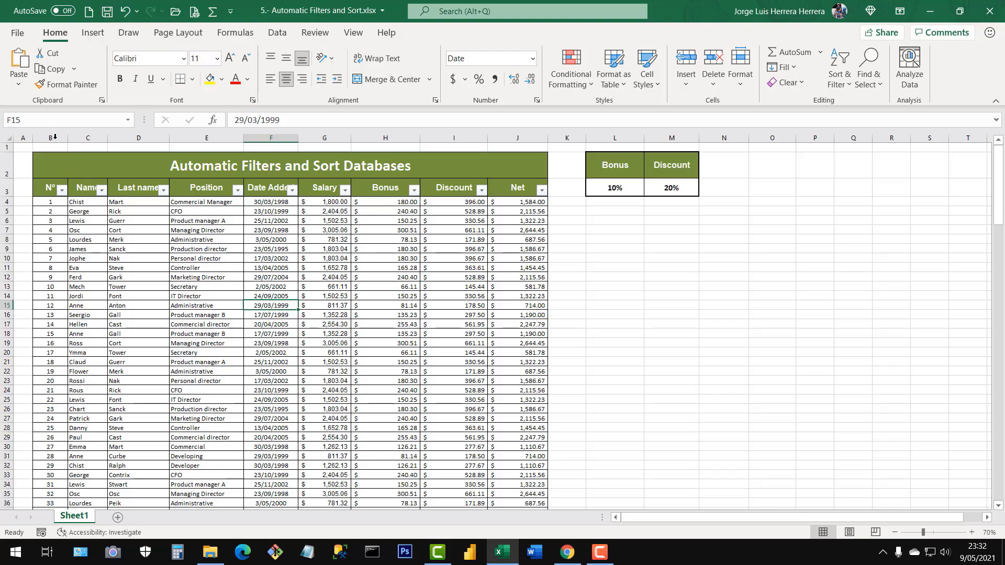
{"action": "left_click_drag", "start_coordinate": [54, 137], "coordinate": [518, 138]}
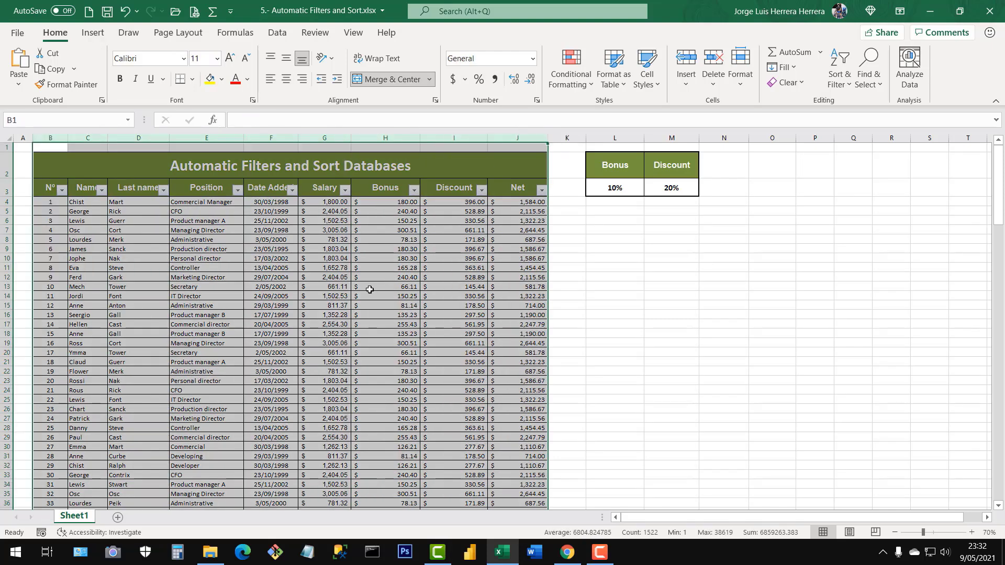
{"action": "left_click", "coordinate": [369, 289]}
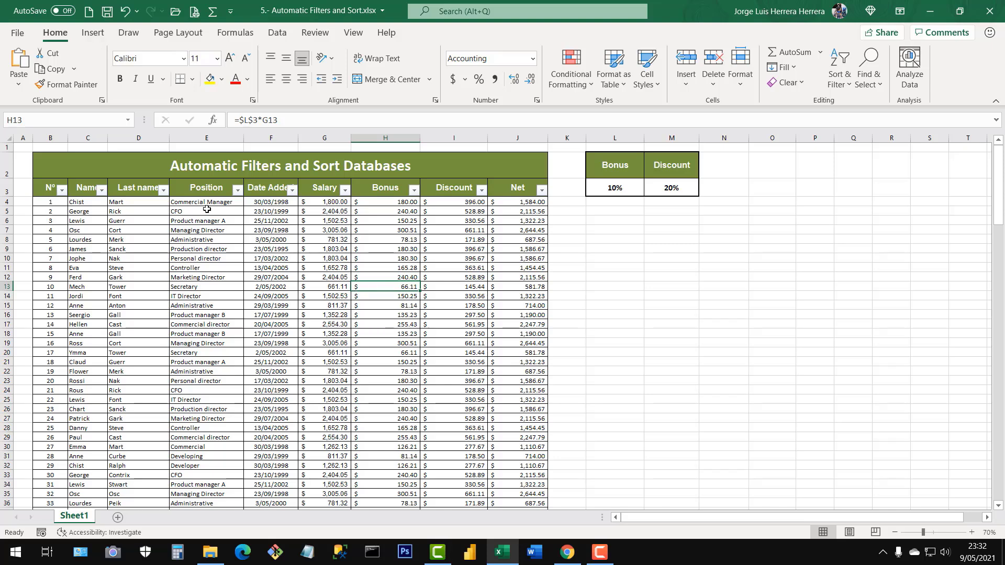
{"action": "left_click_drag", "start_coordinate": [207, 210], "coordinate": [202, 335]}
{"action": "left_click", "coordinate": [225, 287]}
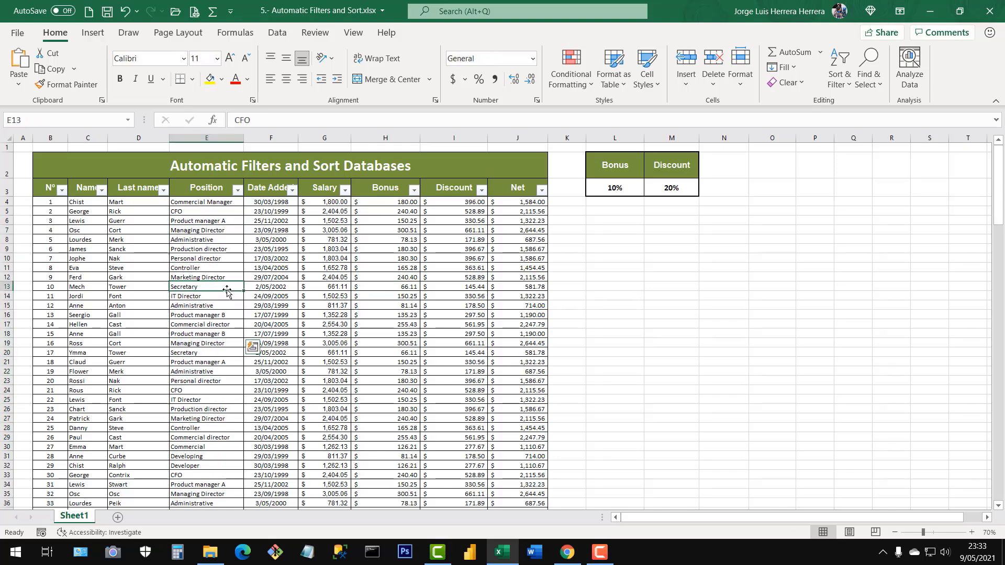
Compare the filter value list of the Position column with the repeated positions throughout the table, keeping every value selected.
{"action": "left_click", "coordinate": [238, 190]}
{"action": "mouse_move", "coordinate": [235, 371]}
{"action": "left_mouse_down"}
{"action": "mouse_move", "coordinate": [226, 440]}
{"action": "mouse_move", "coordinate": [238, 355]}
{"action": "left_mouse_up"}
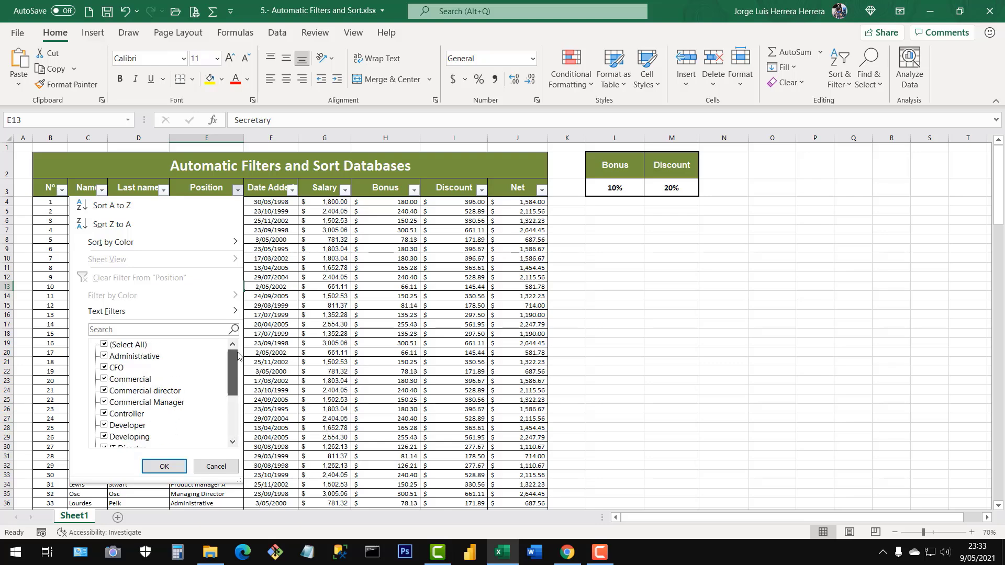
{"action": "left_click", "coordinate": [304, 338]}
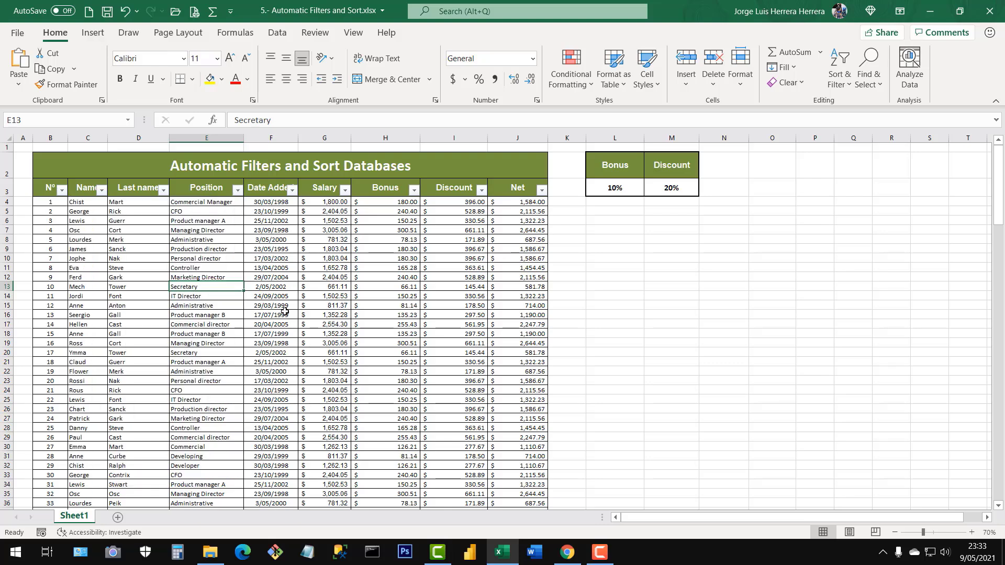
{"action": "left_click", "coordinate": [218, 315]}
{"action": "left_click", "coordinate": [219, 212]}
{"action": "scroll", "coordinate": [222, 293], "scroll_direction": "down", "scroll_amount": 10}
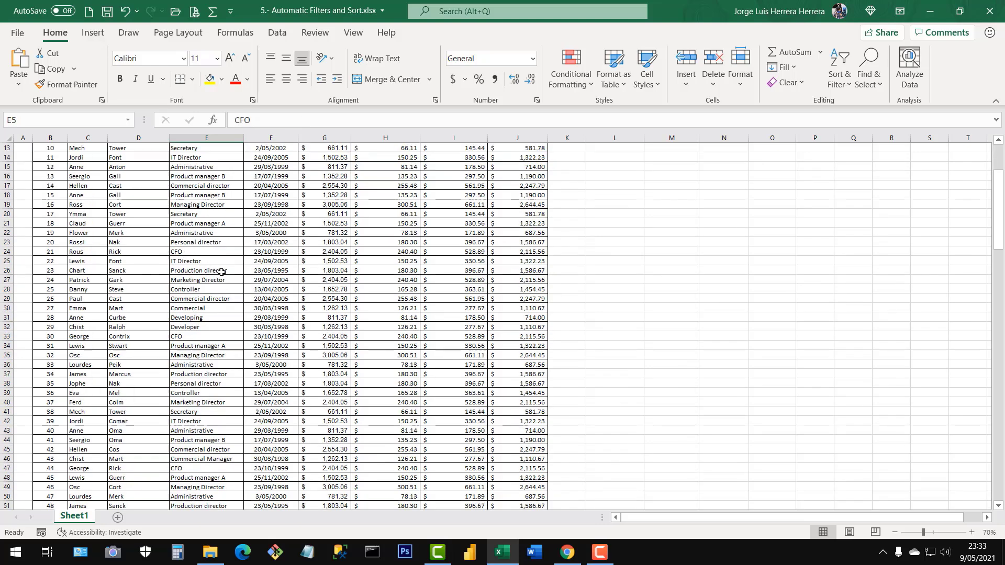
{"action": "scroll", "coordinate": [216, 324], "scroll_direction": "down", "scroll_amount": 20}
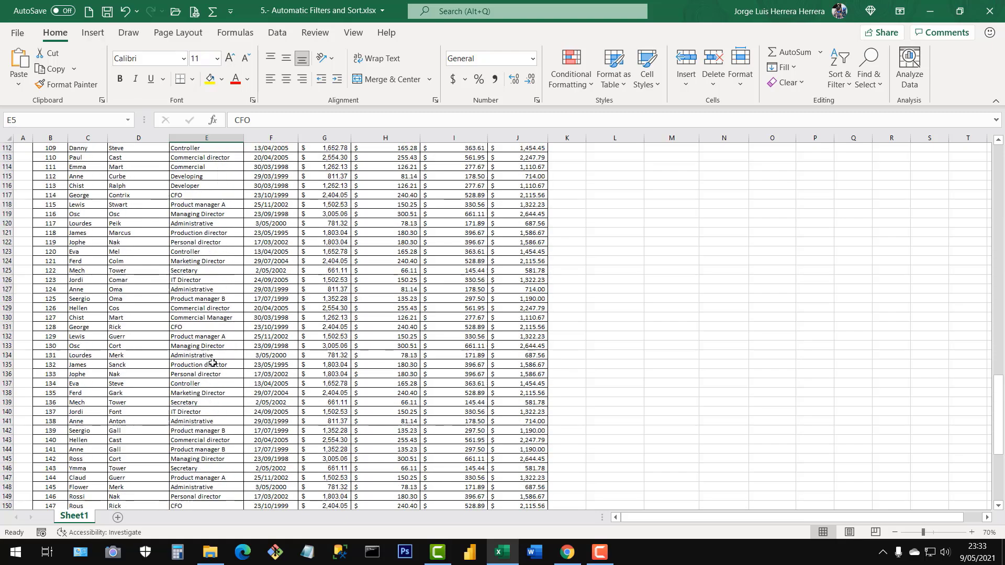
{"action": "scroll", "coordinate": [214, 361], "scroll_direction": "down", "scroll_amount": 8}
{"action": "scroll", "coordinate": [226, 352], "scroll_direction": "up", "scroll_amount": 18}
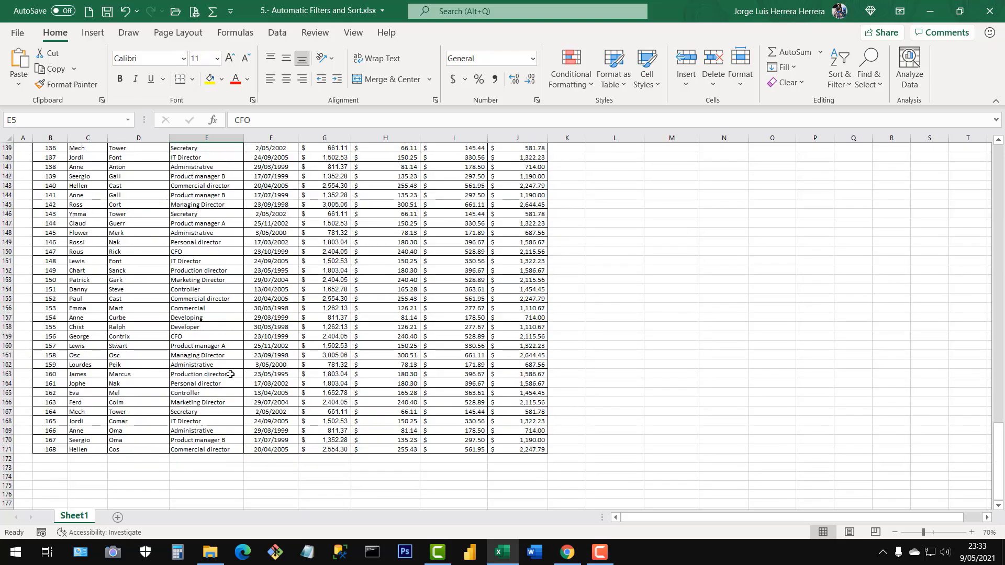
{"action": "scroll", "coordinate": [232, 431], "scroll_direction": "up", "scroll_amount": 15}
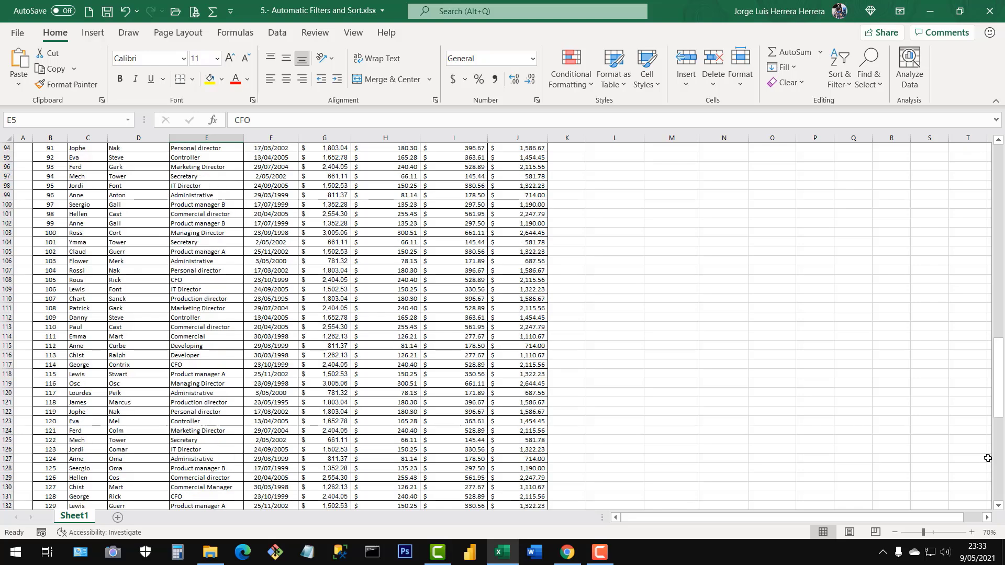
{"action": "left_click_drag", "start_coordinate": [1003, 412], "coordinate": [1002, 217]}
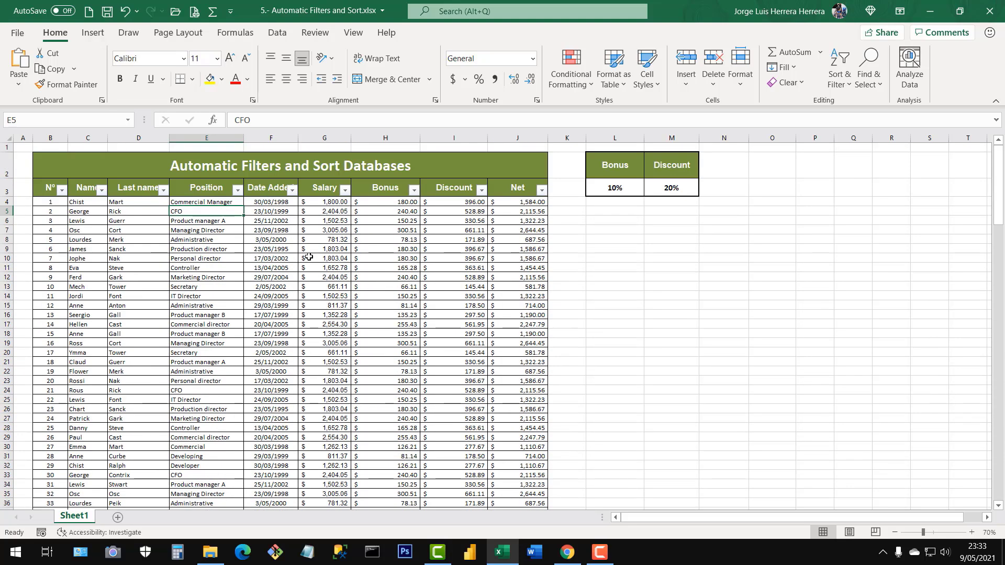
{"action": "left_click", "coordinate": [237, 190]}
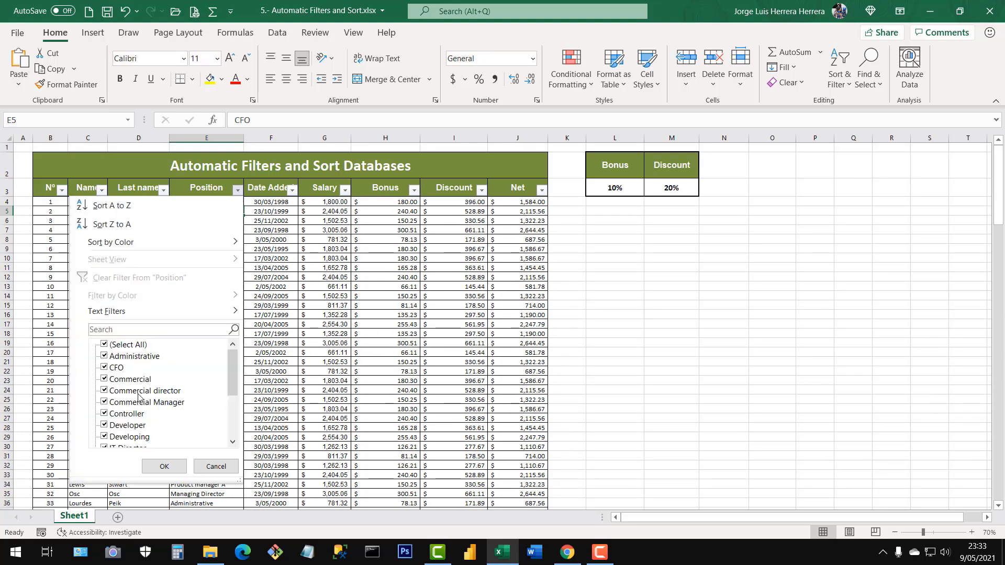
{"action": "scroll", "coordinate": [139, 397], "scroll_direction": "down", "scroll_amount": 3}
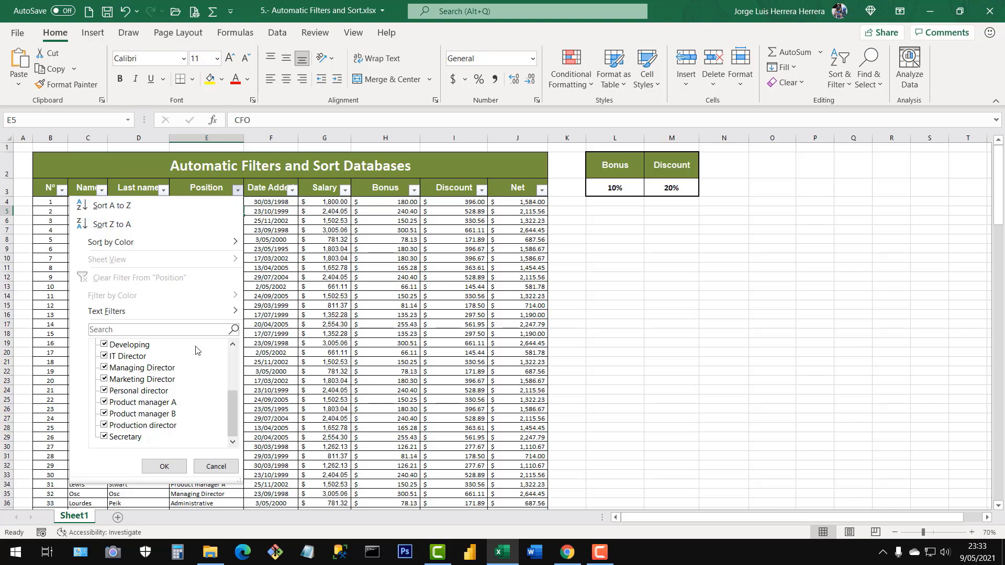
{"action": "left_click", "coordinate": [163, 466]}
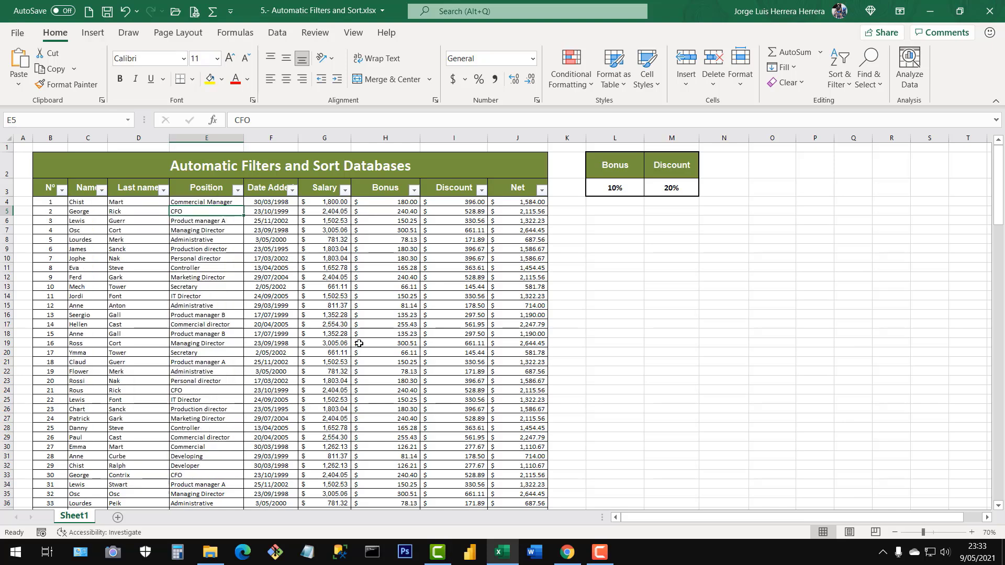
Examine the filter value lists of the Last name and Name columns without applying a filter.
{"action": "left_click", "coordinate": [162, 191]}
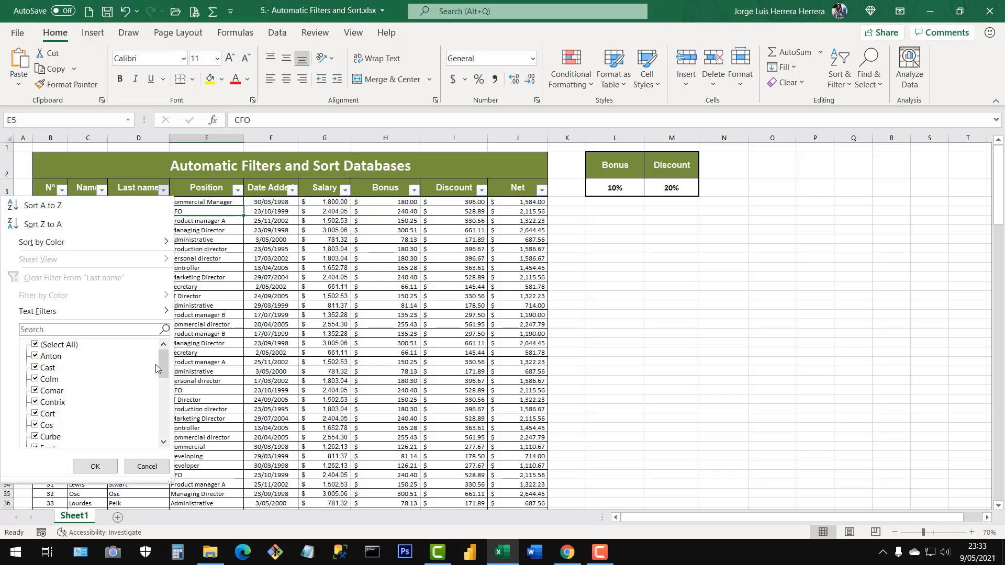
{"action": "mouse_move", "coordinate": [164, 366]}
{"action": "left_mouse_down"}
{"action": "mouse_move", "coordinate": [162, 431]}
{"action": "mouse_move", "coordinate": [168, 361]}
{"action": "left_mouse_up"}
{"action": "left_click", "coordinate": [241, 338]}
{"action": "left_click_drag", "start_coordinate": [147, 220], "coordinate": [128, 416]}
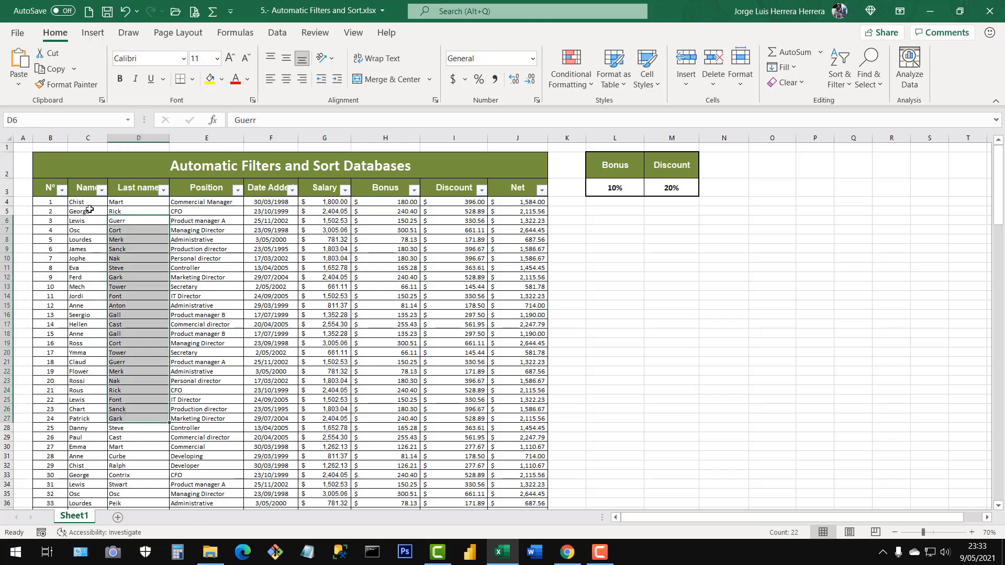
{"action": "left_click", "coordinate": [100, 196]}
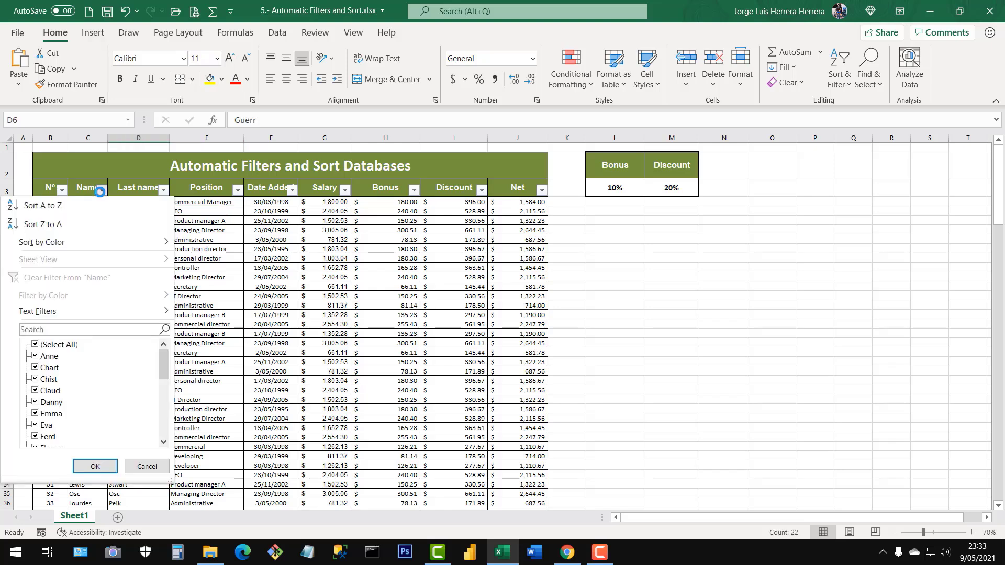
{"action": "left_click", "coordinate": [342, 312]}
{"action": "left_click", "coordinate": [361, 277]}
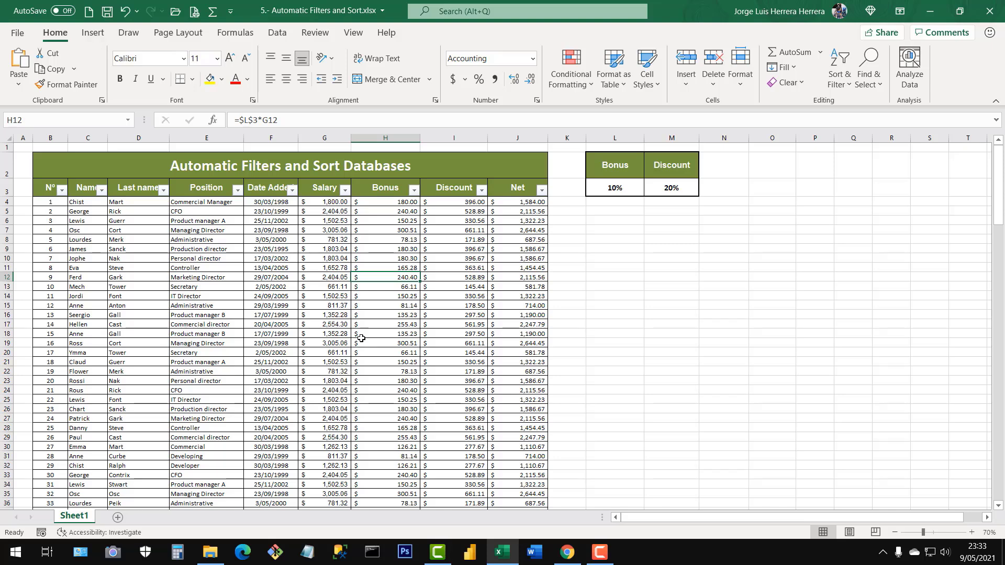
Examine how the Date Added filter groups dates by expanding 2005 and its months Abril and Setiembre, then leave without filtering.
{"action": "left_click", "coordinate": [292, 191]}
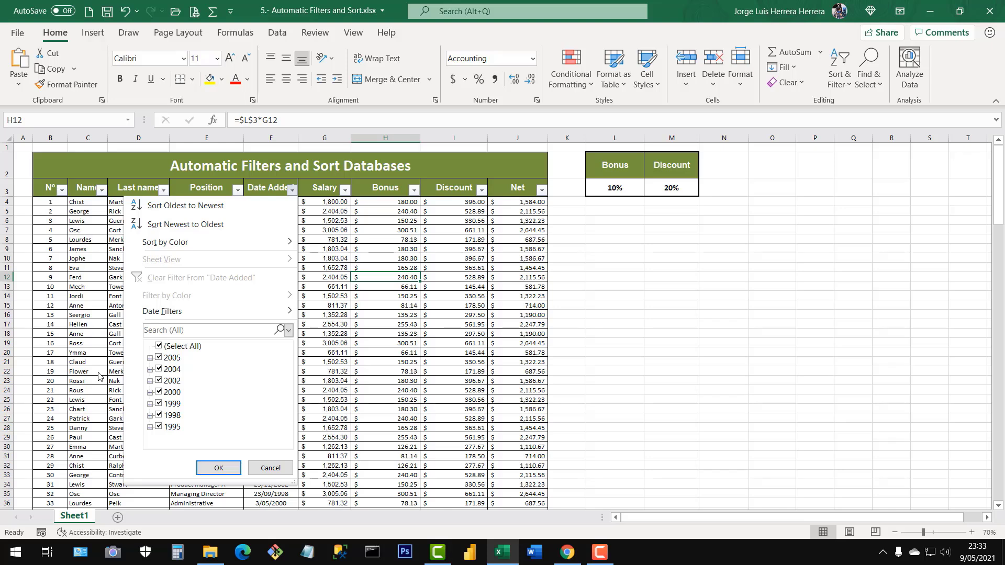
{"action": "left_click", "coordinate": [149, 359]}
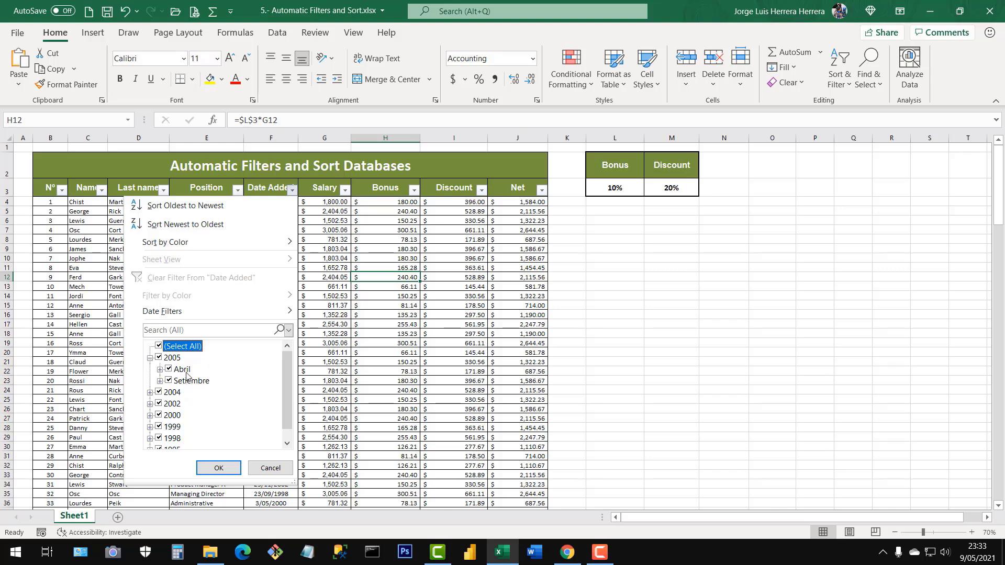
{"action": "left_click", "coordinate": [160, 369]}
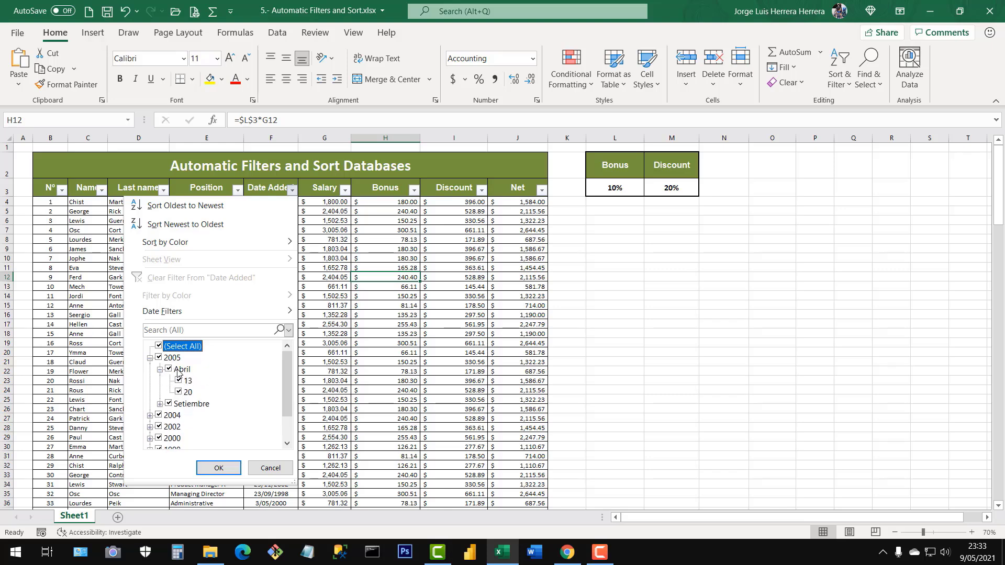
{"action": "left_click", "coordinate": [160, 404]}
{"action": "left_click", "coordinate": [150, 358]}
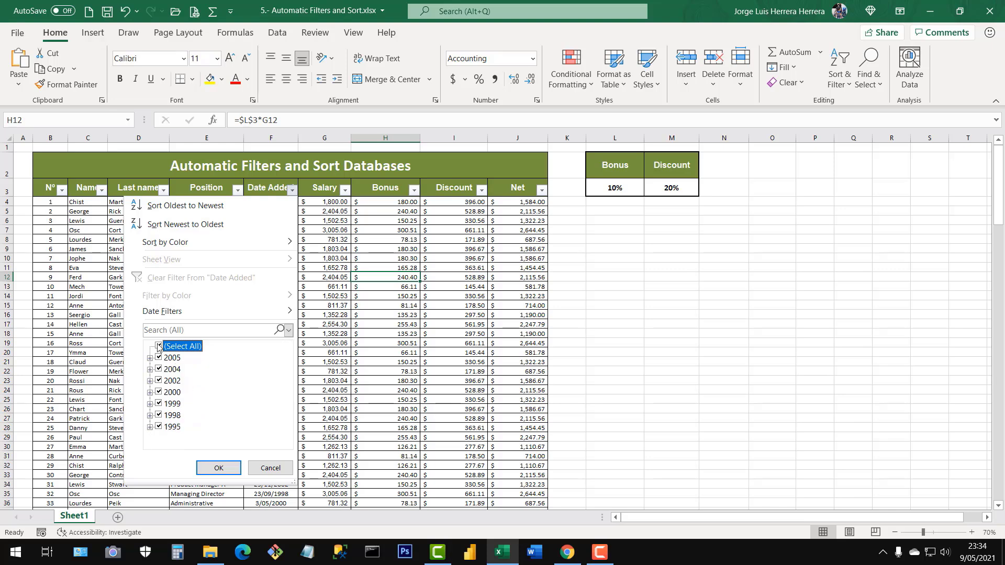
{"action": "left_click", "coordinate": [257, 467]}
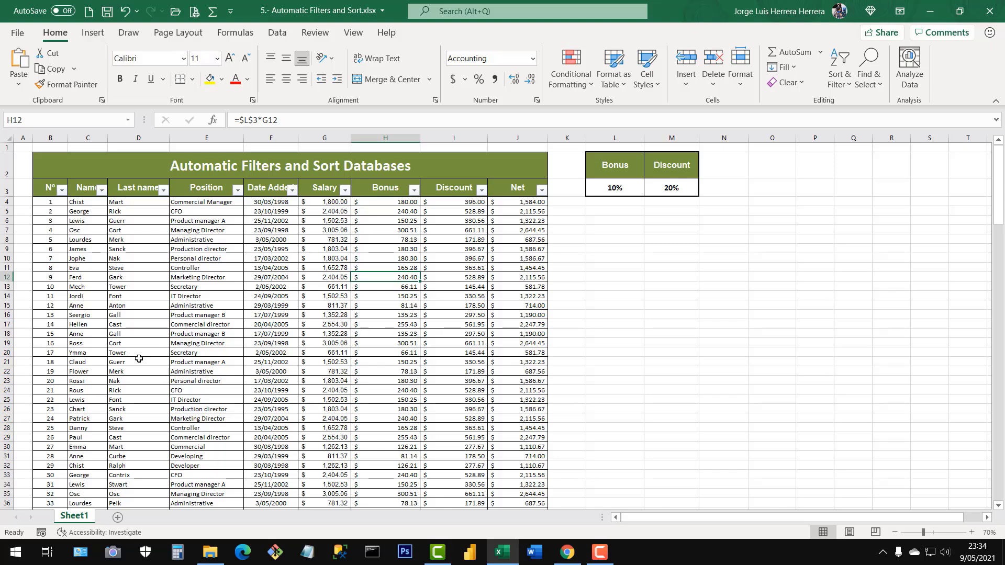
Examine the full filter value list of the Bonus column and leave it without applying a filter.
{"action": "left_click_drag", "start_coordinate": [105, 229], "coordinate": [465, 392]}
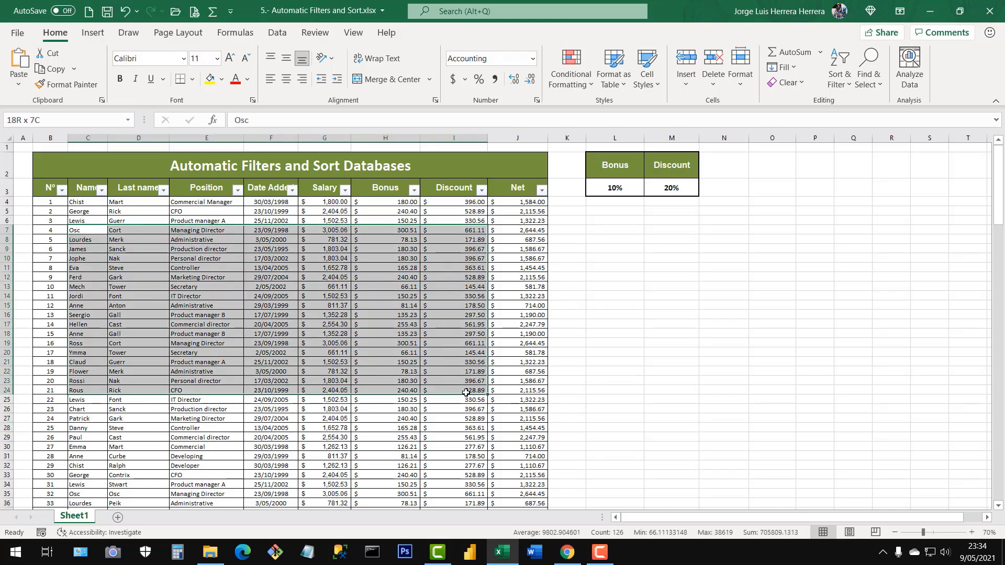
{"action": "left_click", "coordinate": [439, 303]}
{"action": "left_click", "coordinate": [414, 190]}
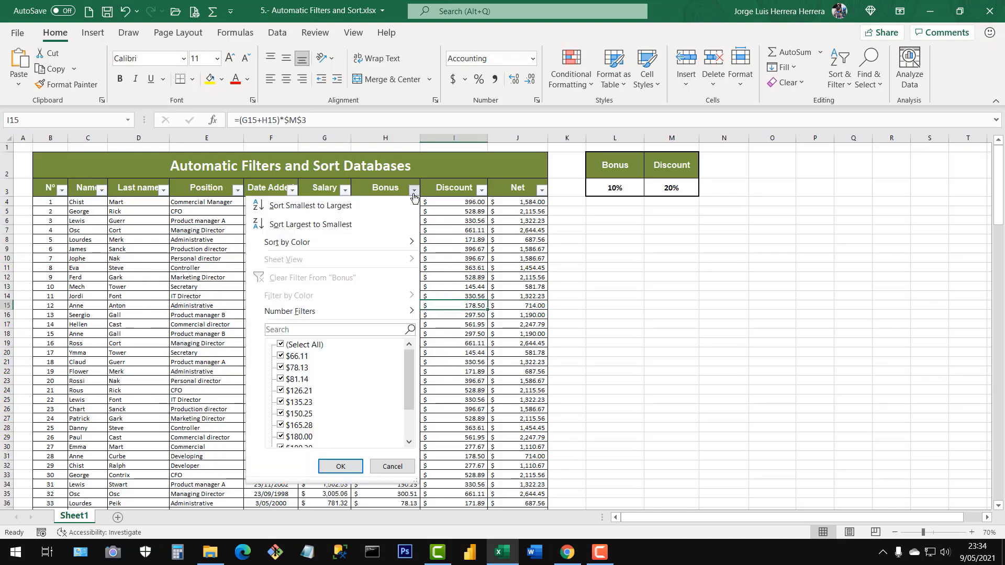
{"action": "left_click_drag", "start_coordinate": [410, 373], "coordinate": [399, 404]}
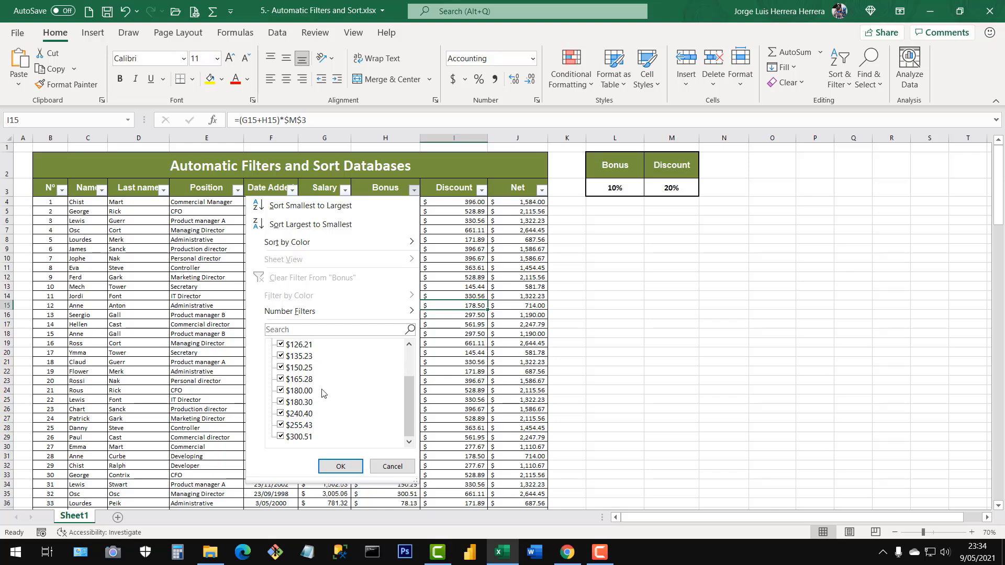
{"action": "scroll", "coordinate": [356, 393], "scroll_direction": "up", "scroll_amount": 2}
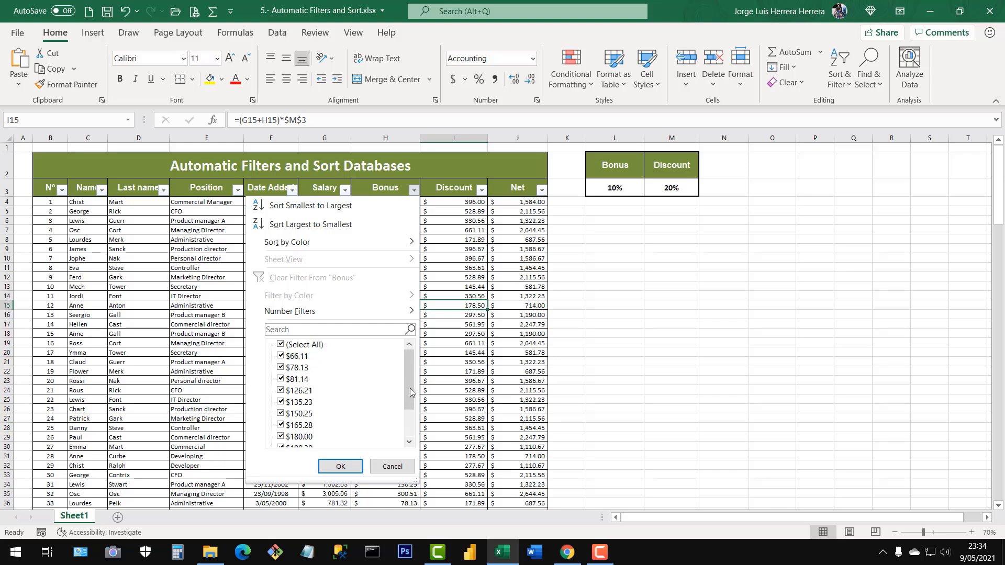
{"action": "left_click_drag", "start_coordinate": [406, 383], "coordinate": [406, 409]}
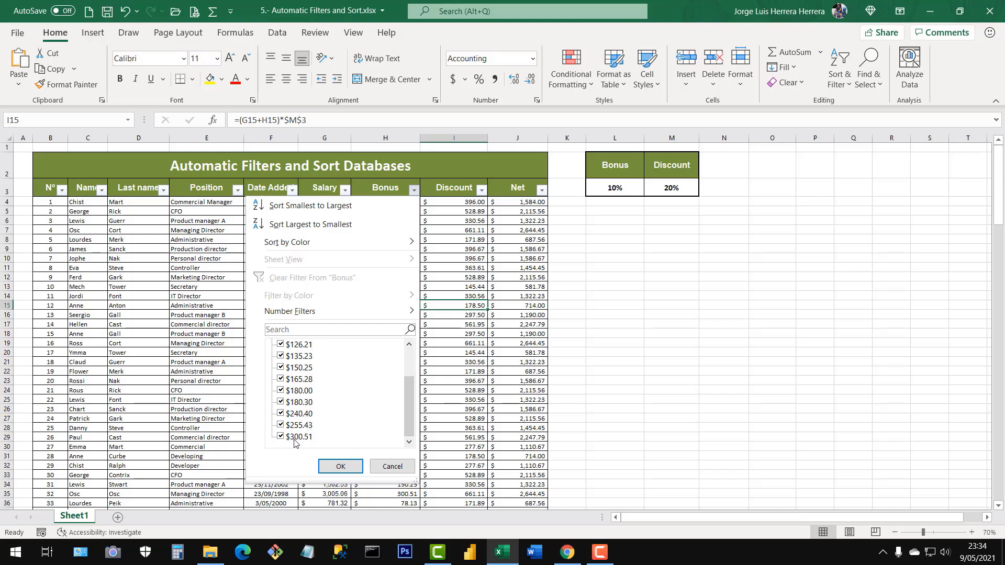
{"action": "left_click_drag", "start_coordinate": [411, 424], "coordinate": [411, 395]}
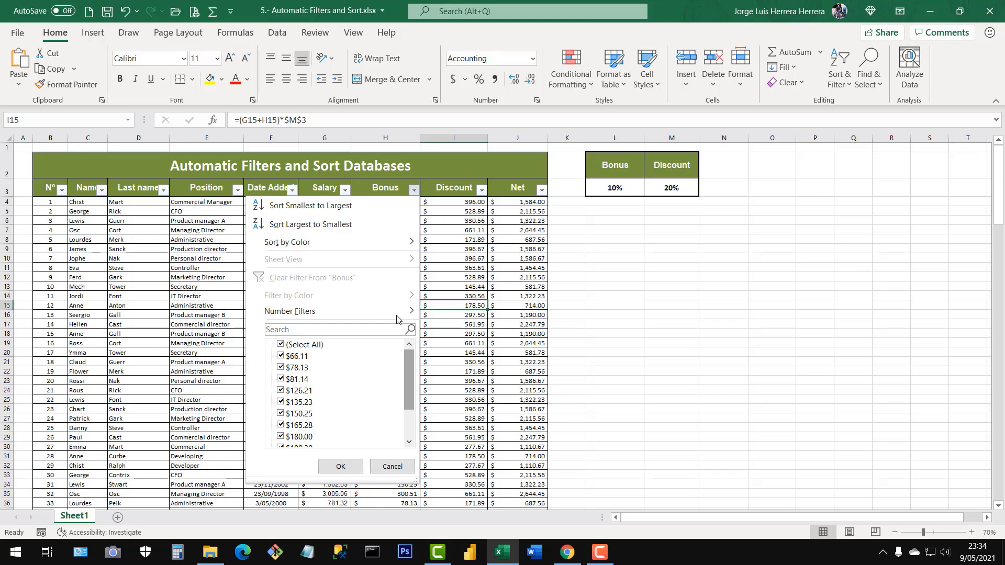
{"action": "left_click", "coordinate": [452, 263]}
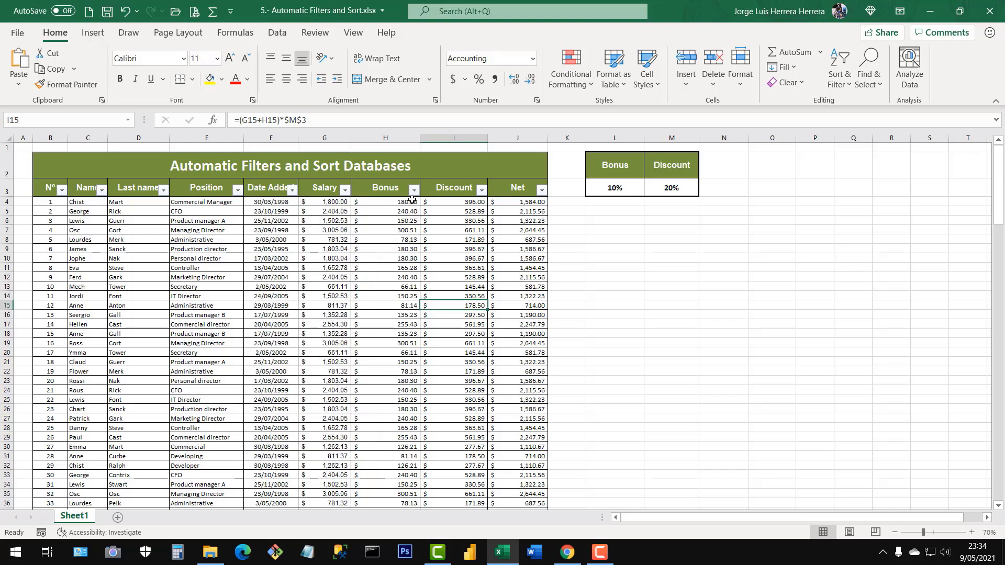
Examine the full filter value list of the Salary column and cancel without filtering.
{"action": "left_click", "coordinate": [344, 189]}
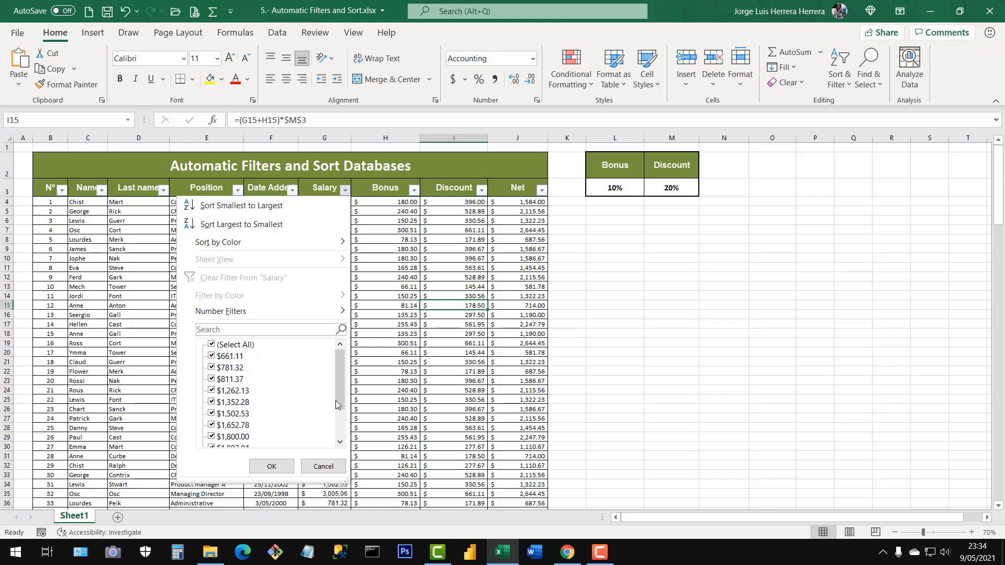
{"action": "left_click_drag", "start_coordinate": [338, 388], "coordinate": [337, 431]}
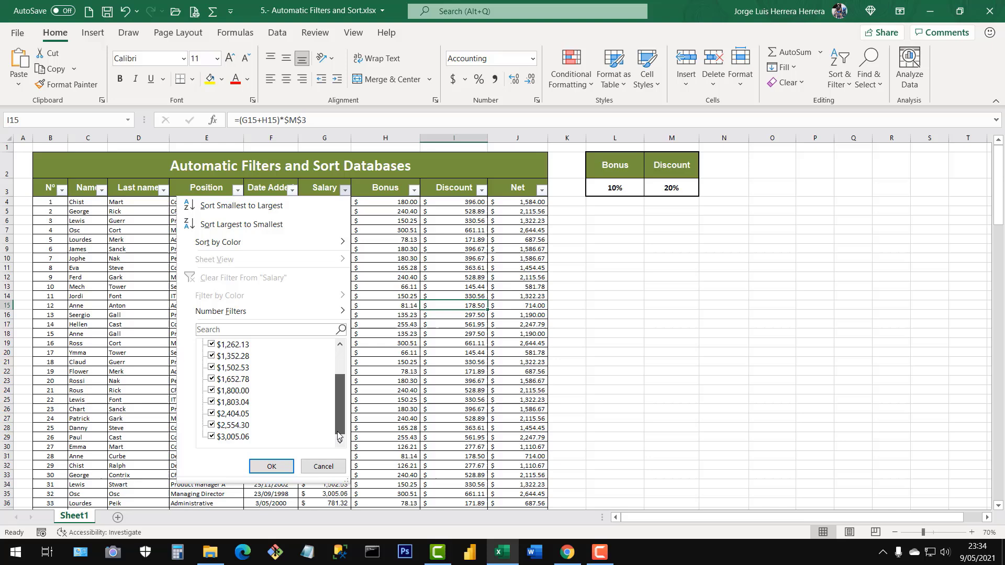
{"action": "left_click", "coordinate": [323, 466]}
{"action": "left_click", "coordinate": [375, 275]}
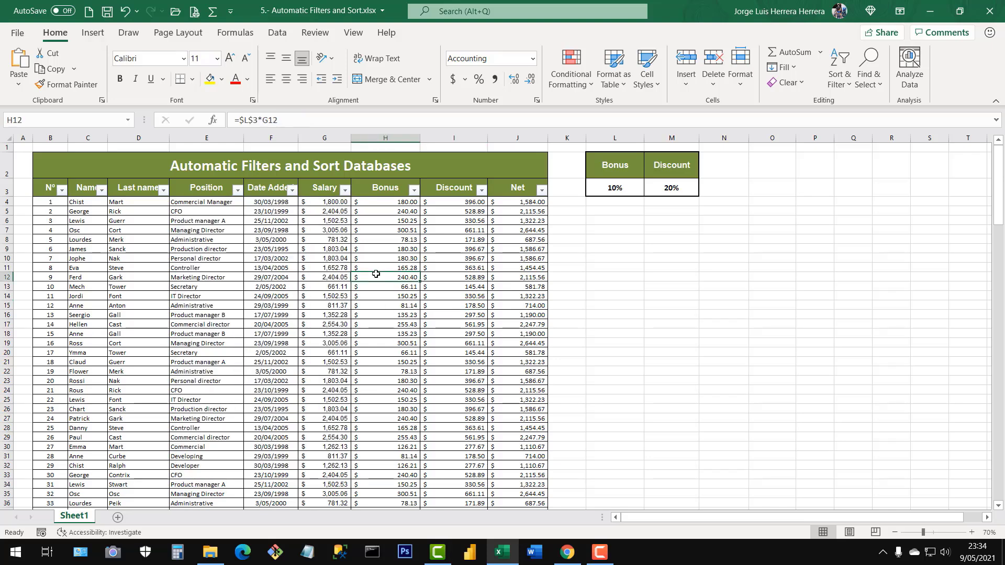
{"action": "left_click", "coordinate": [332, 266]}
{"action": "left_click_drag", "start_coordinate": [55, 136], "coordinate": [501, 226]}
{"action": "left_click", "coordinate": [445, 342]}
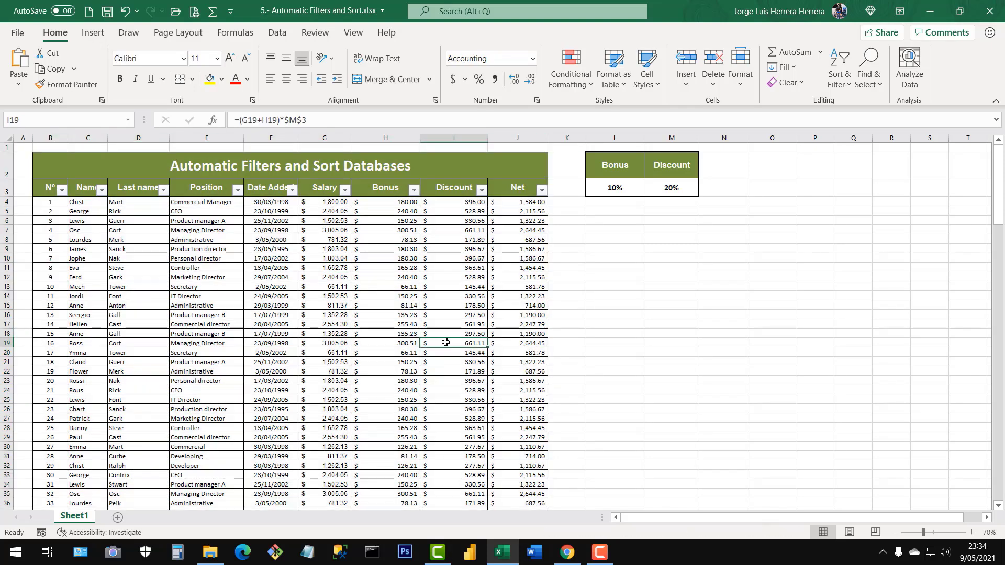